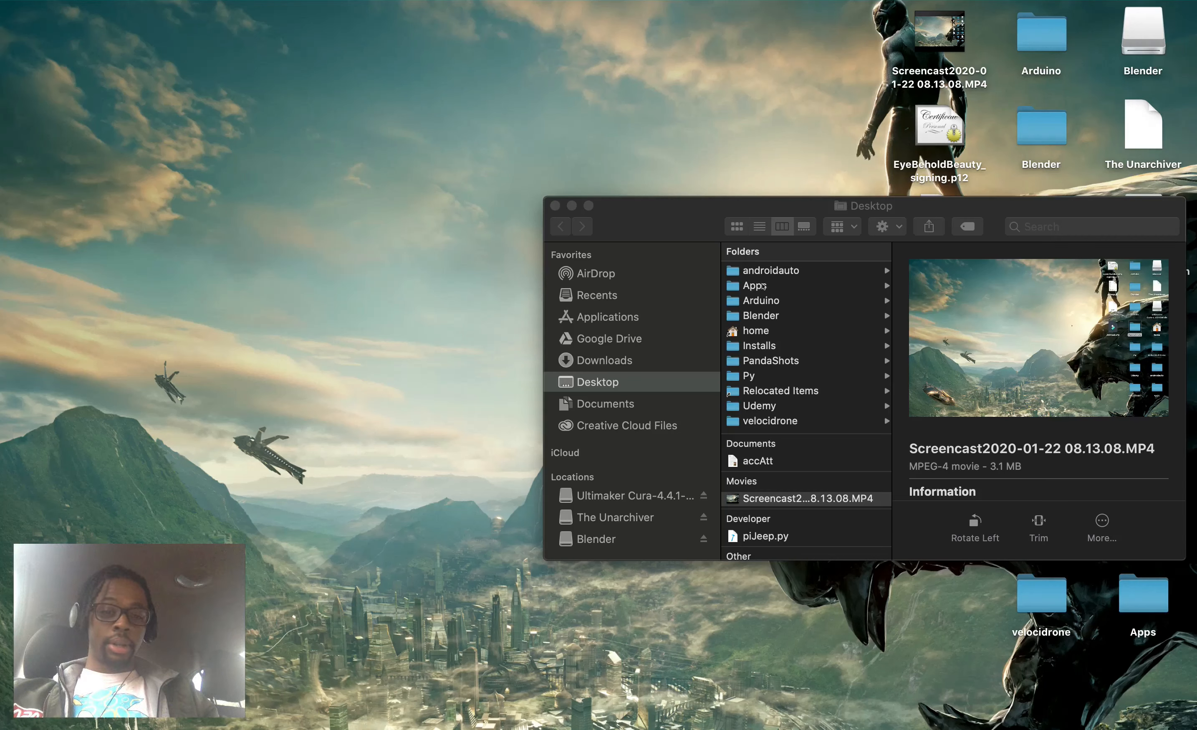
Open the WTF folder inside the Desktop's Blender folder, reposition the Finder window and minimise it
click(761, 316)
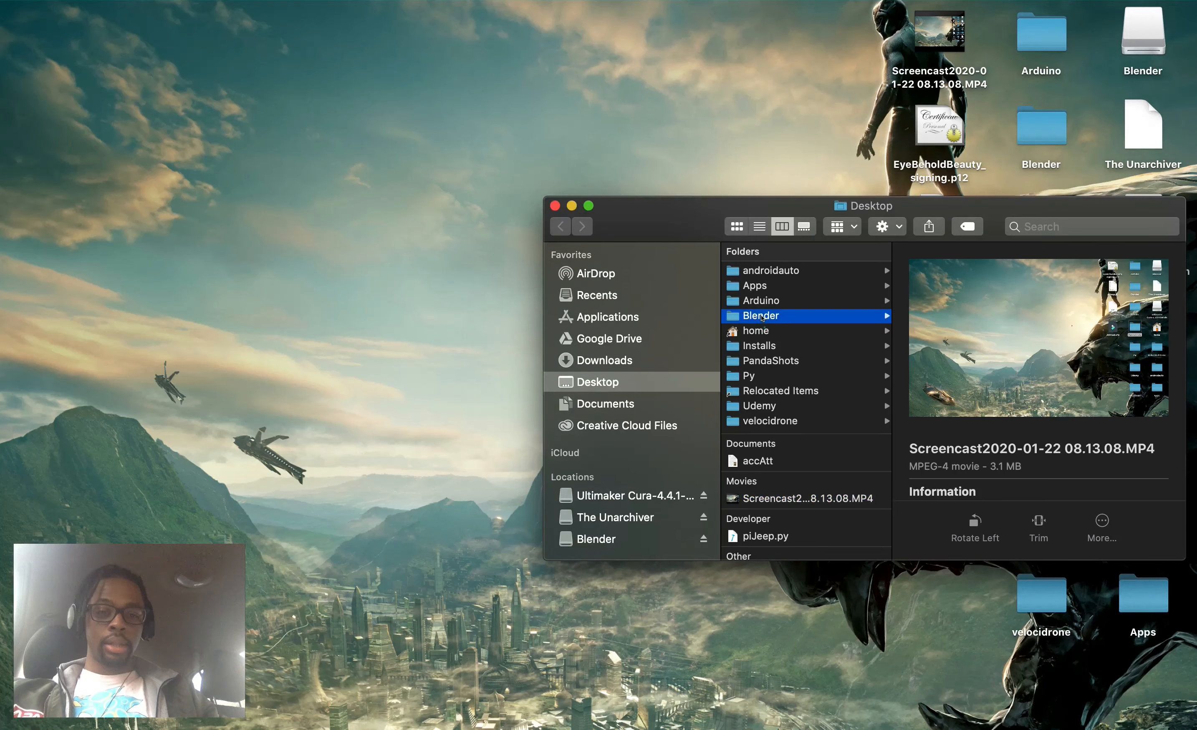
click(962, 301)
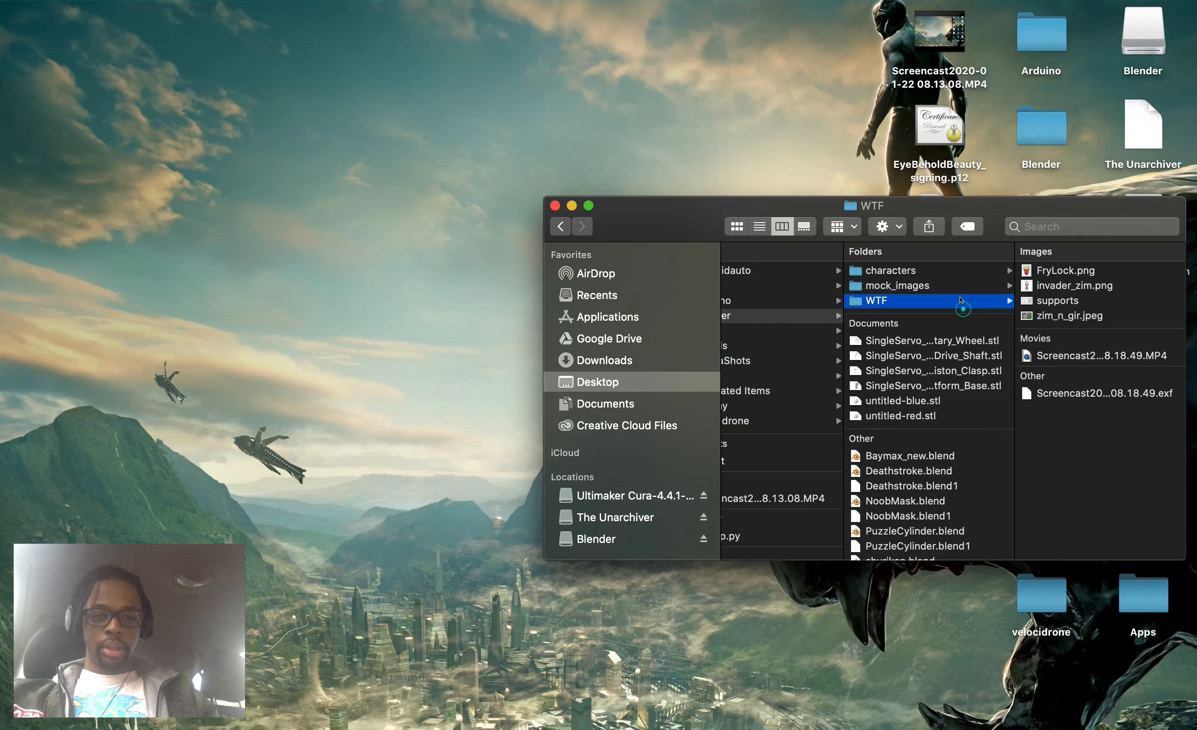
drag(1000, 218, 932, 227)
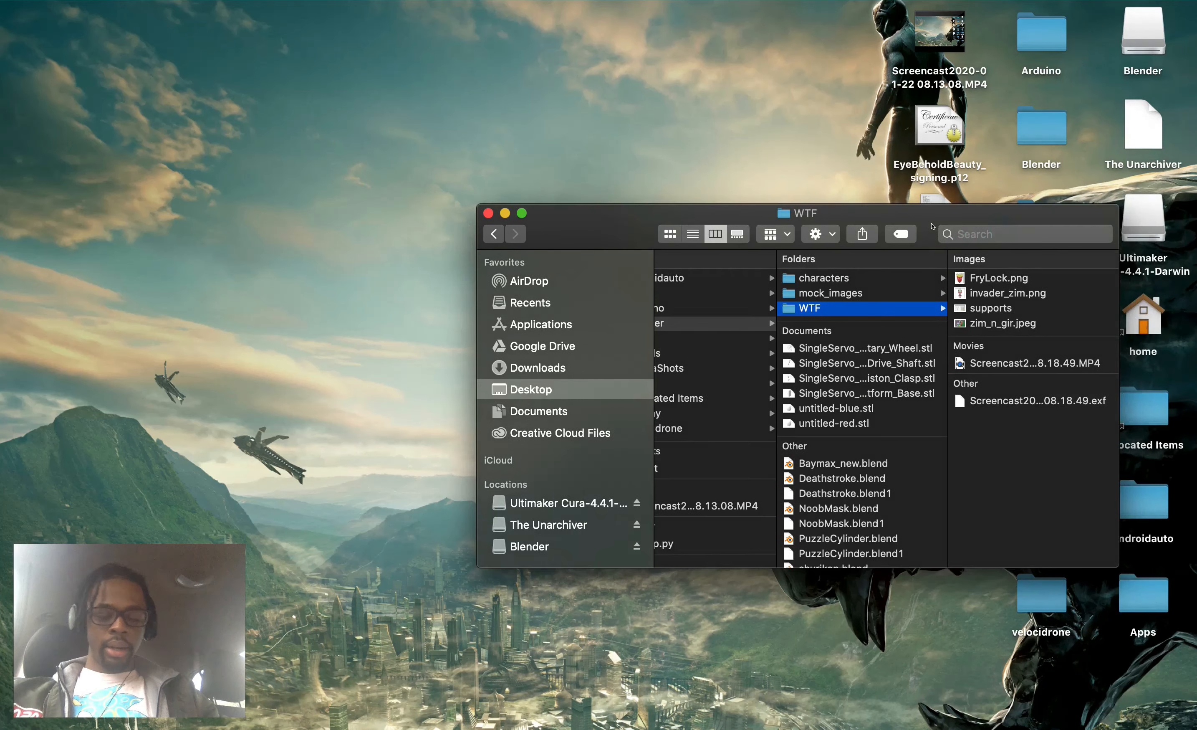
click(506, 213)
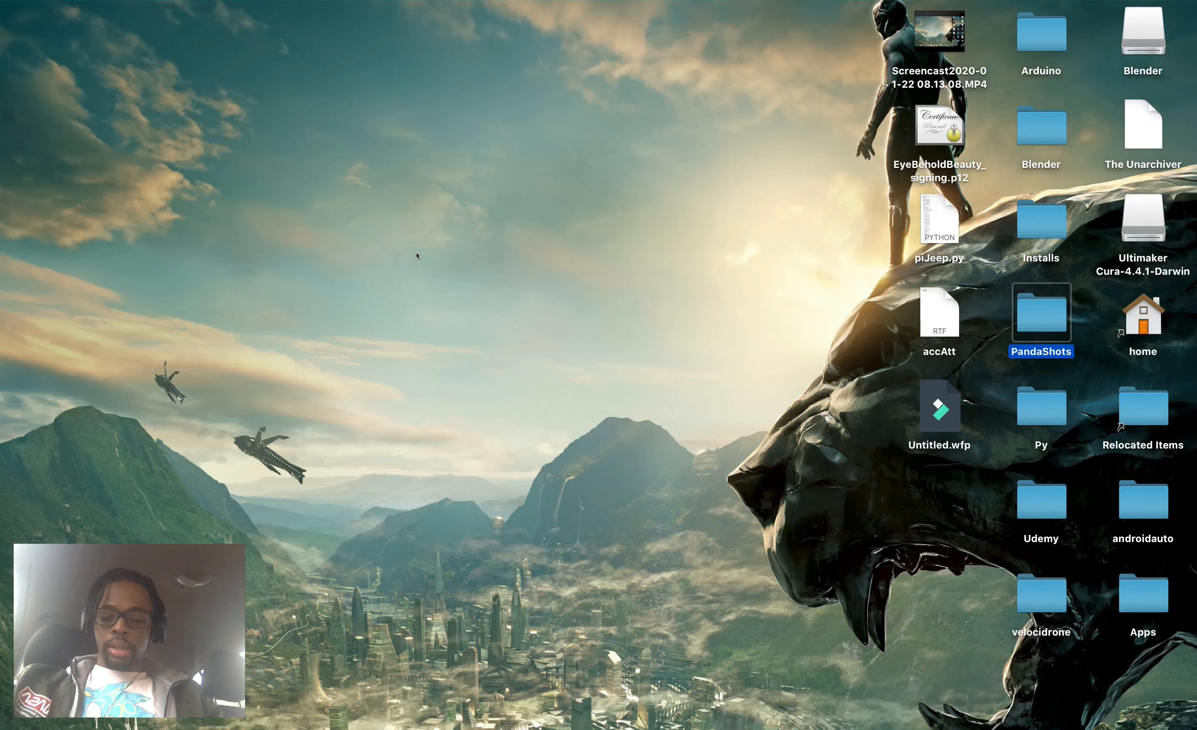
Find Google Chrome with a system search for "chrome" and launch it
key(super+space)
text(chrome)
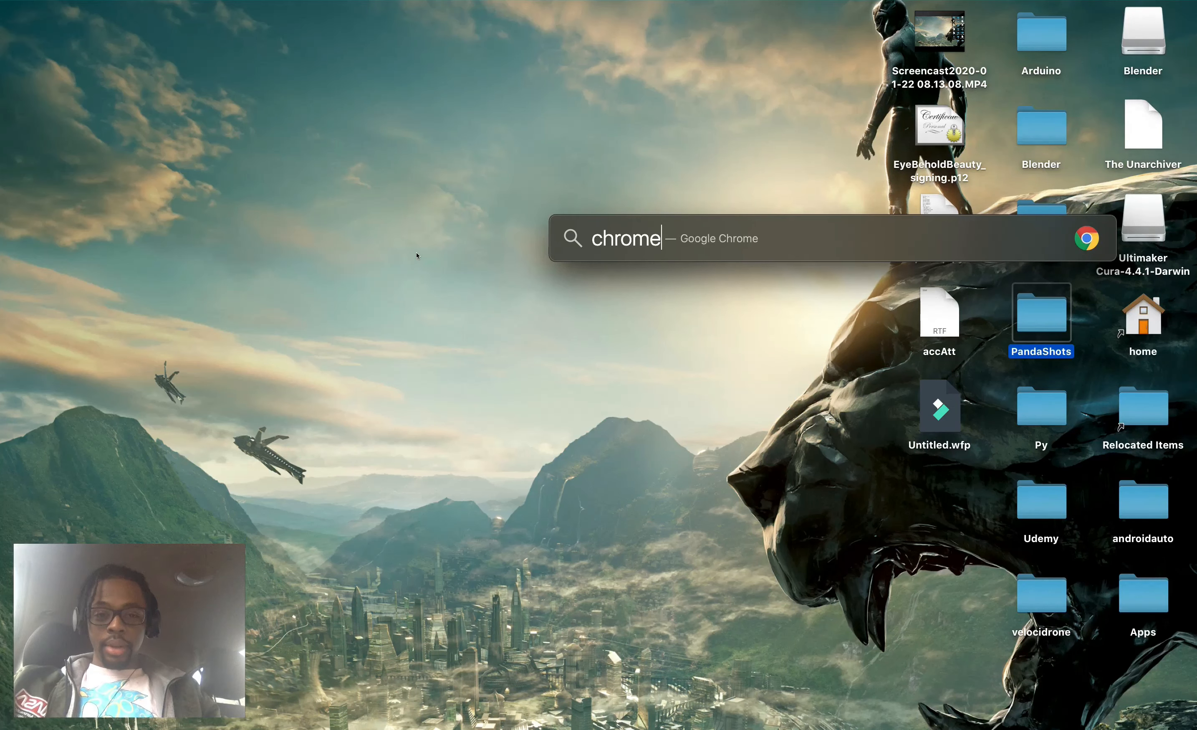
key(Return)
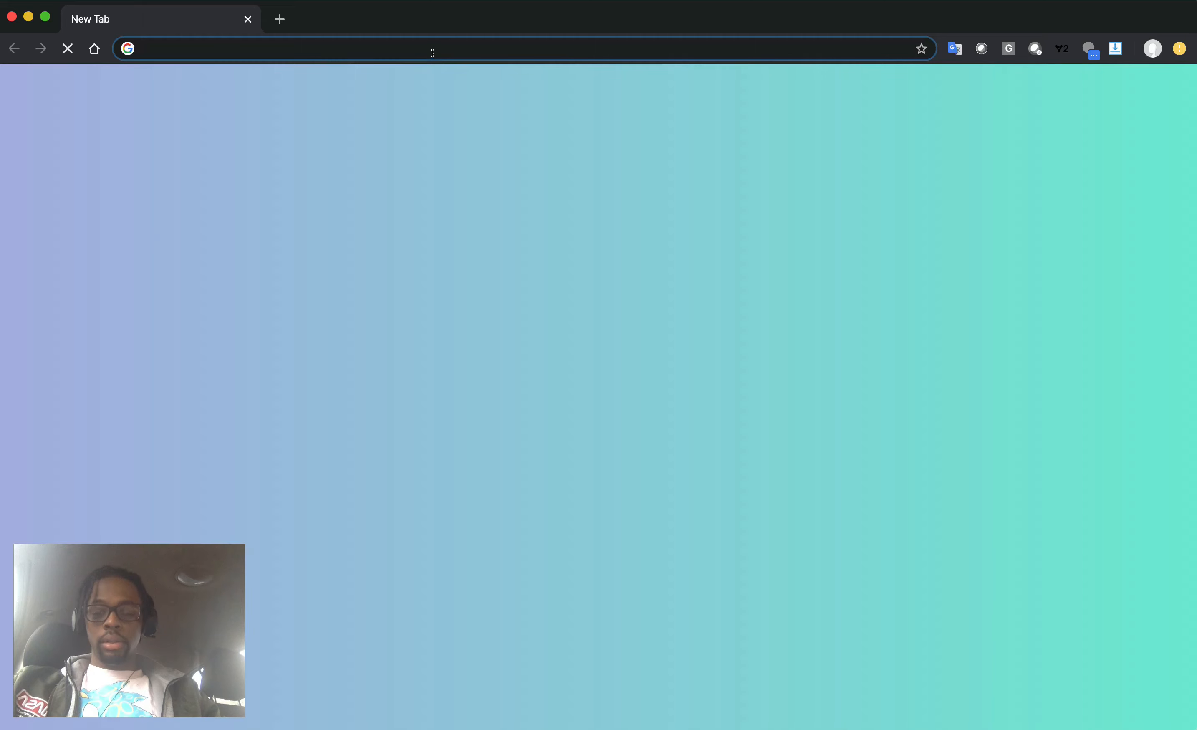
Search Google for "blender", open the blender.org home page and look over its Blender 2.81a download offer
click(421, 57)
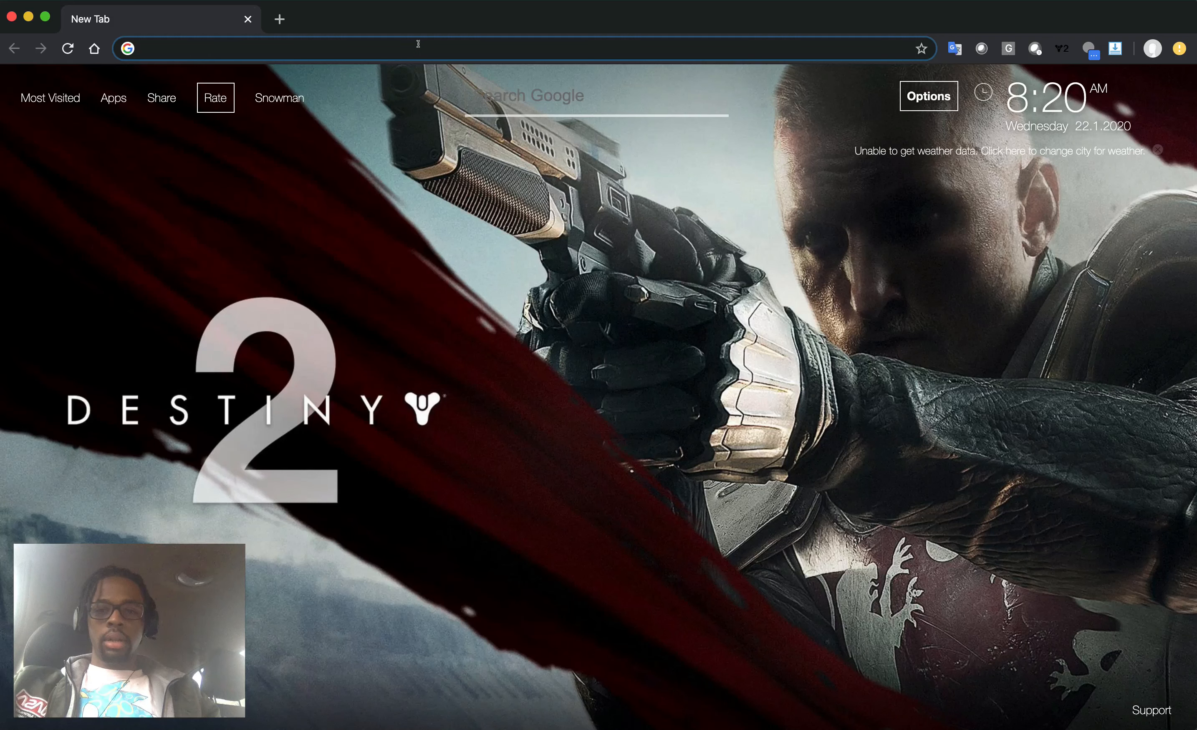
text(blender)
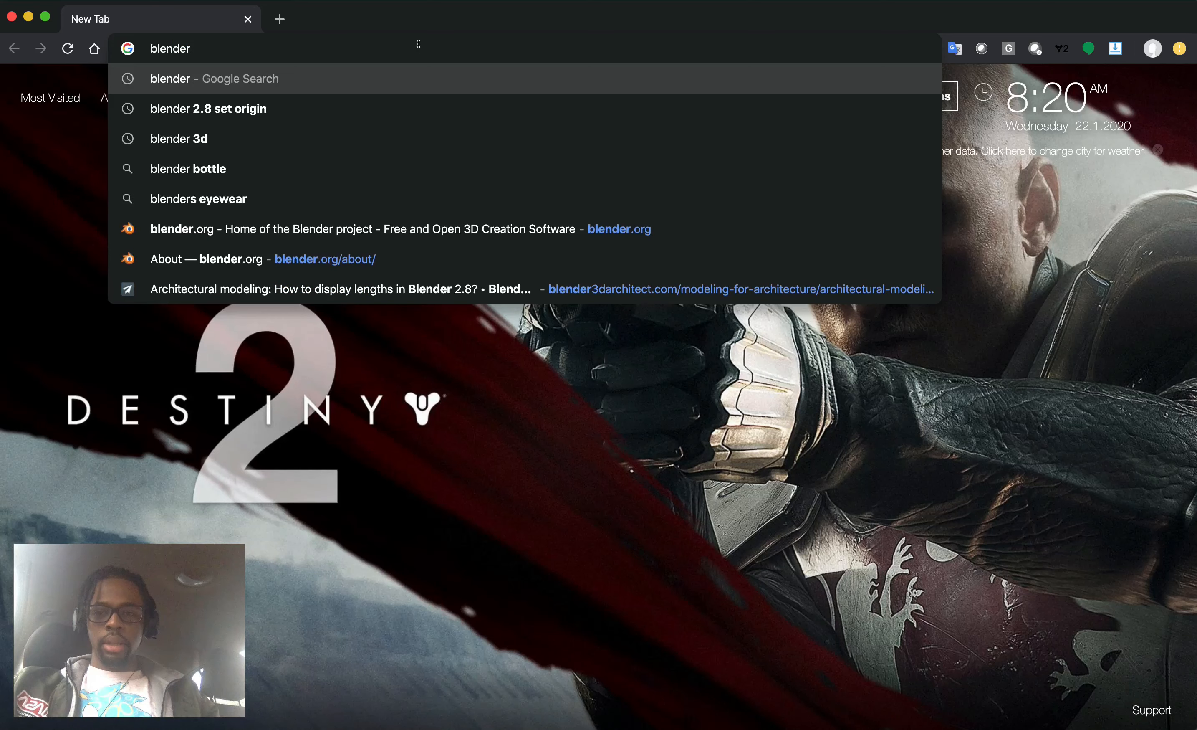
key(Return)
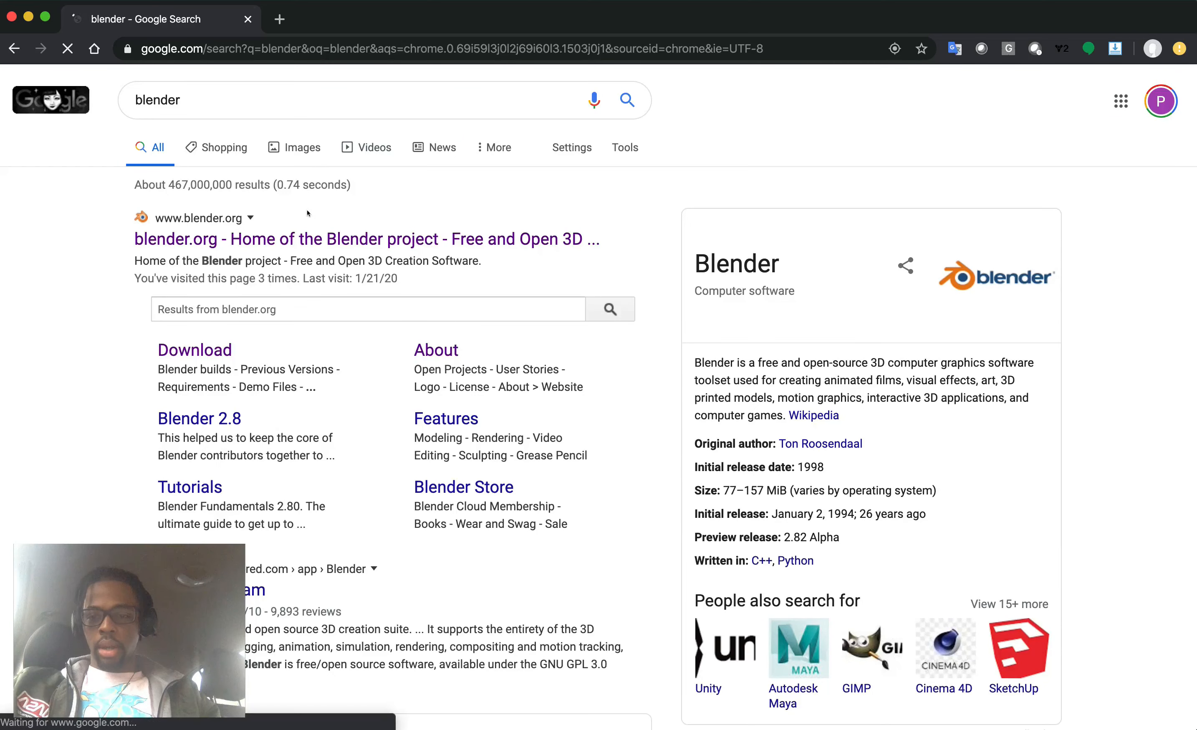
click(294, 246)
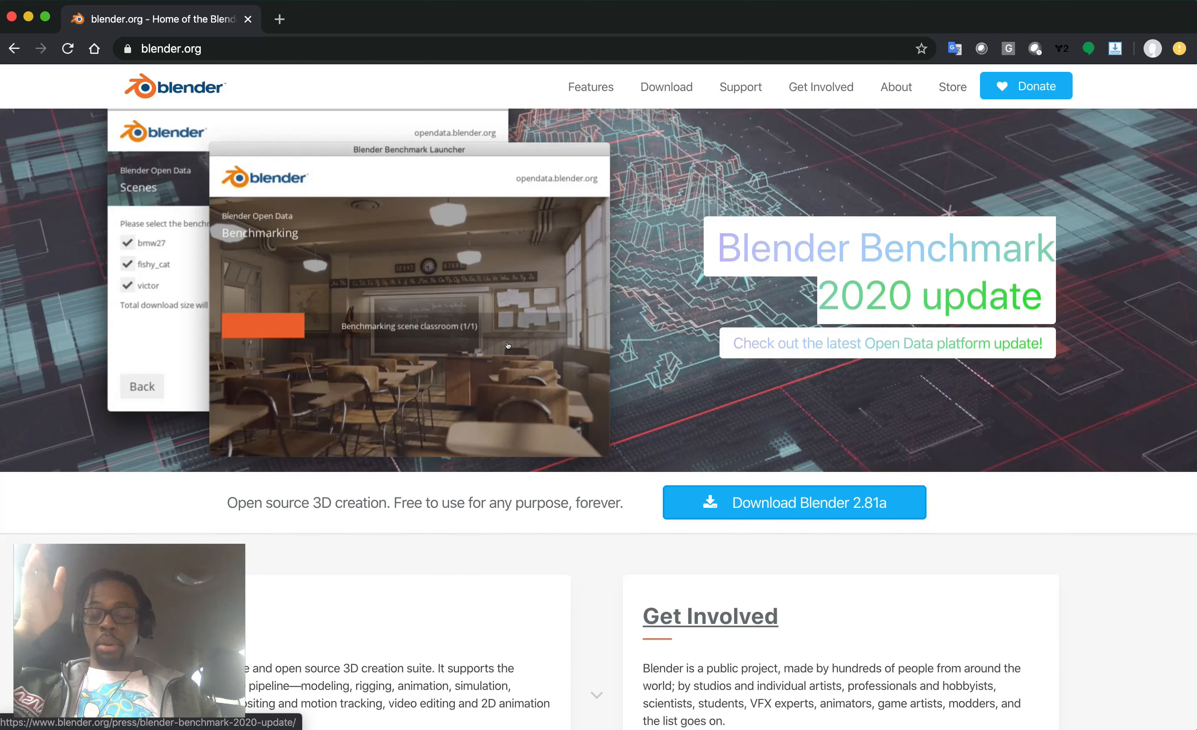
scroll(761, 431, down, 2)
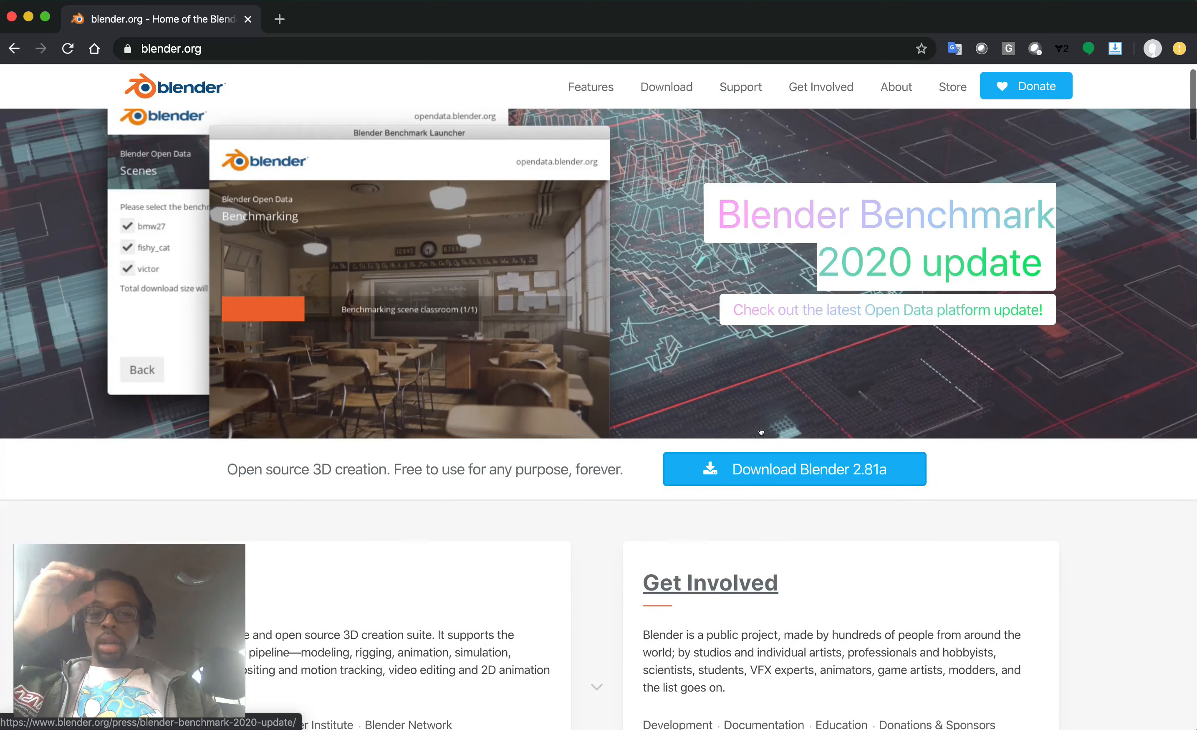
scroll(761, 431, up, 2)
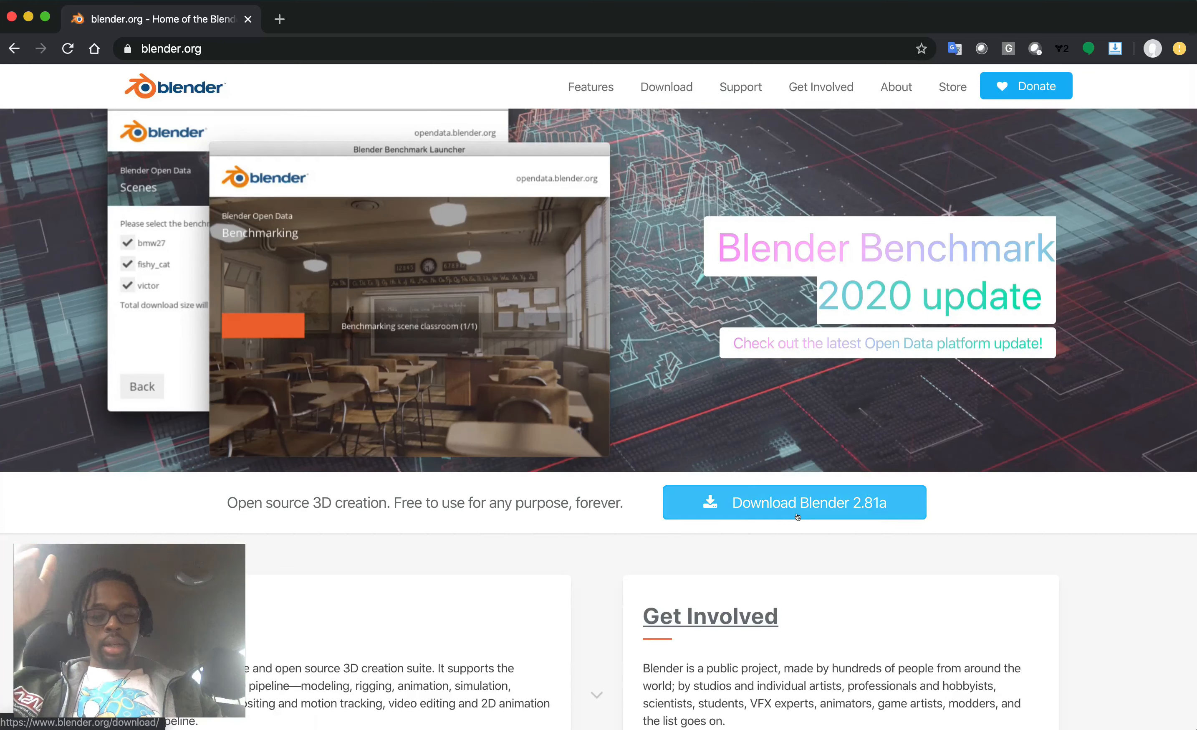
scroll(801, 578, down, 1)
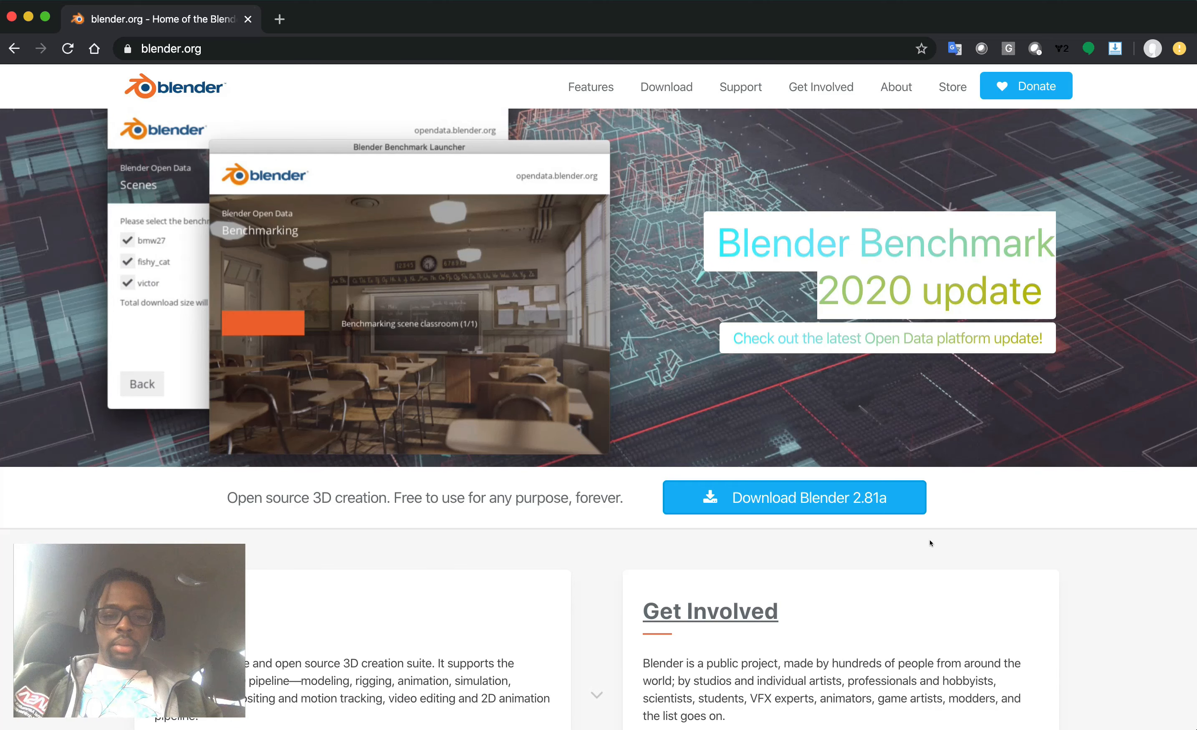
Find Blender 2 with a system search for "blender 2" and launch it
key(super+space)
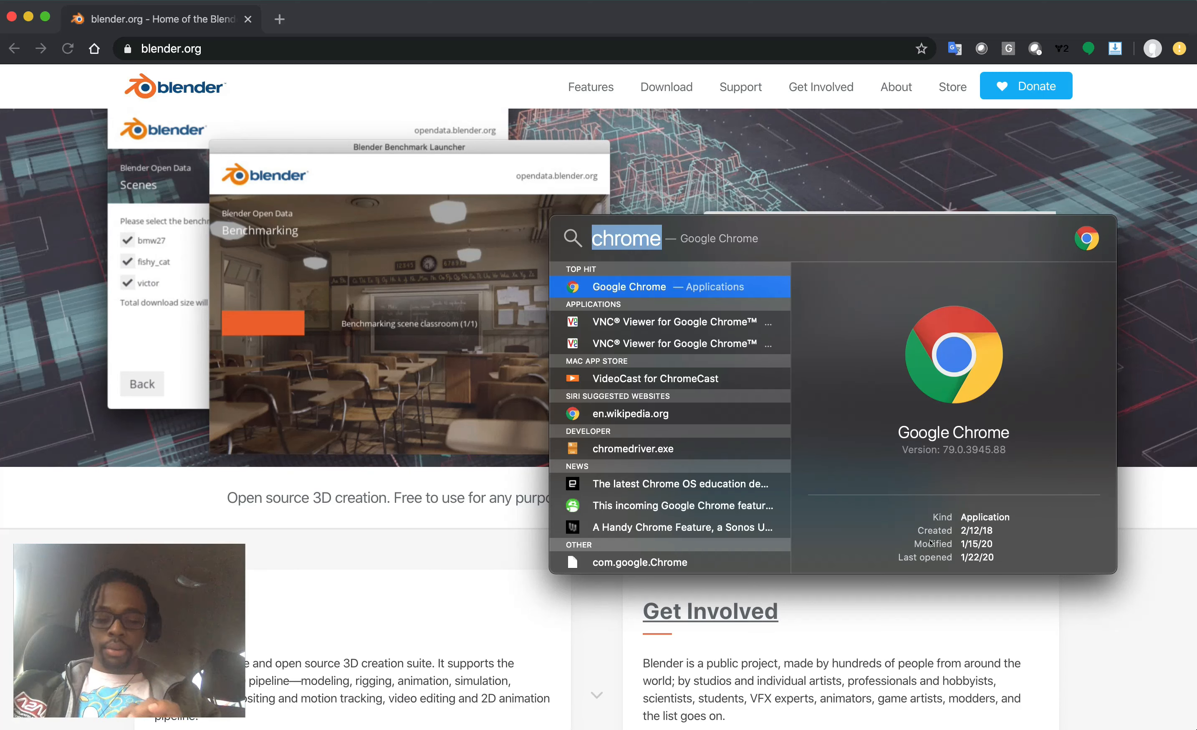
text(blendrt)
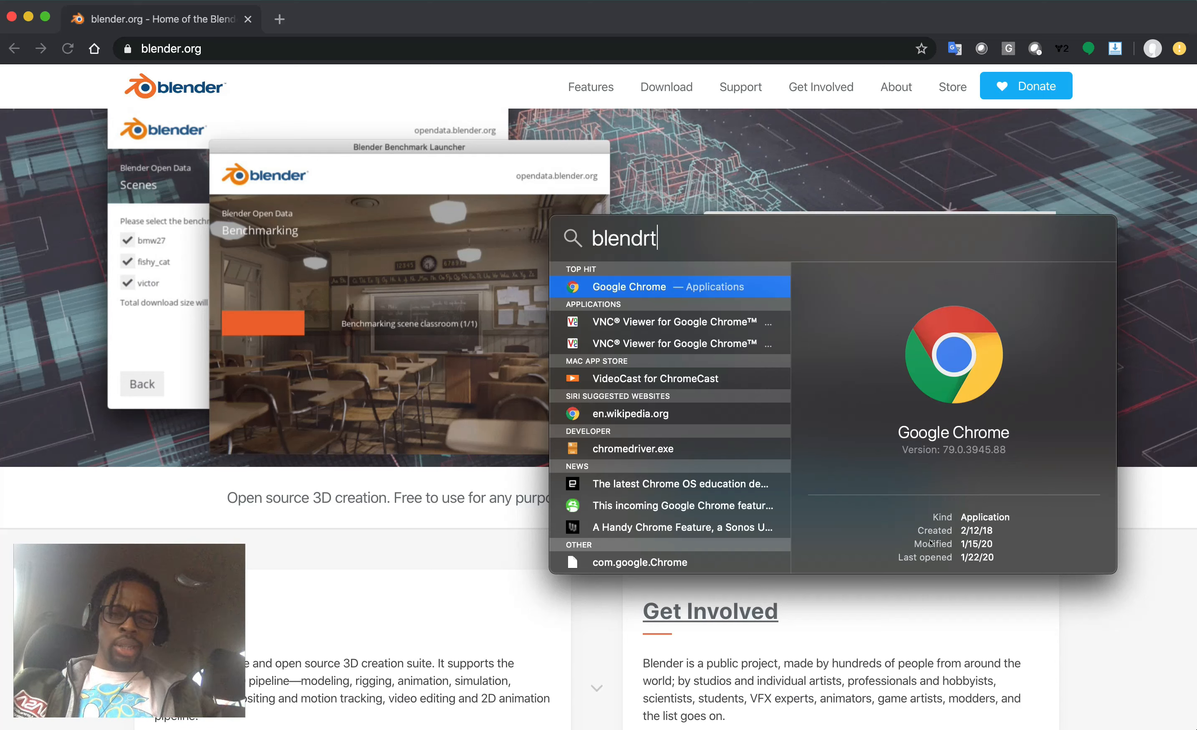
key(BackSpace)
text(er 2)
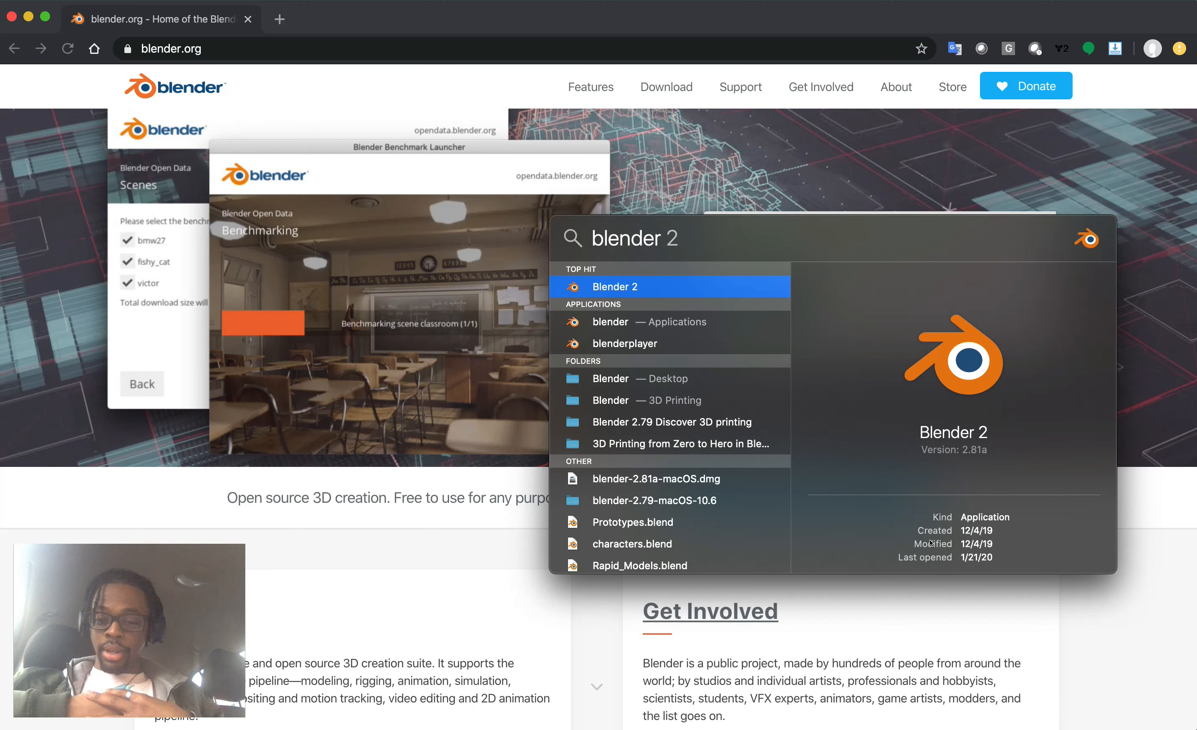
key(Return)
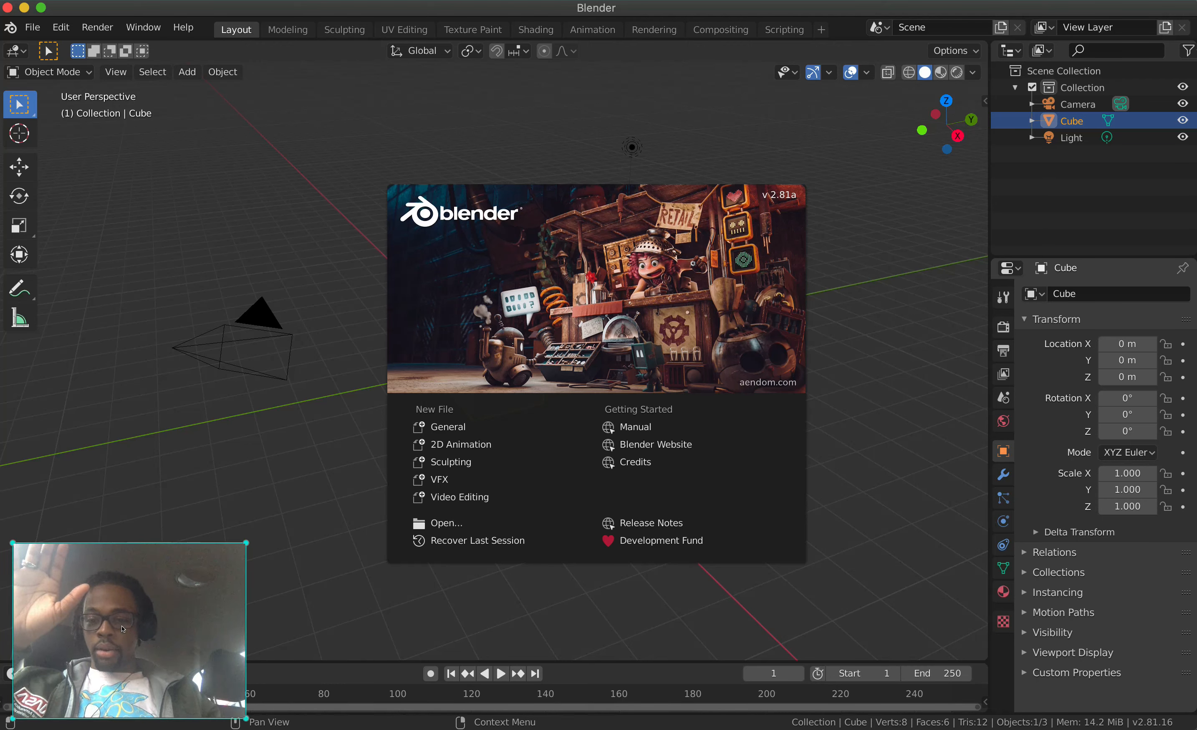
drag(95, 571, 206, 561)
drag(189, 526, 106, 507)
drag(122, 558, 128, 613)
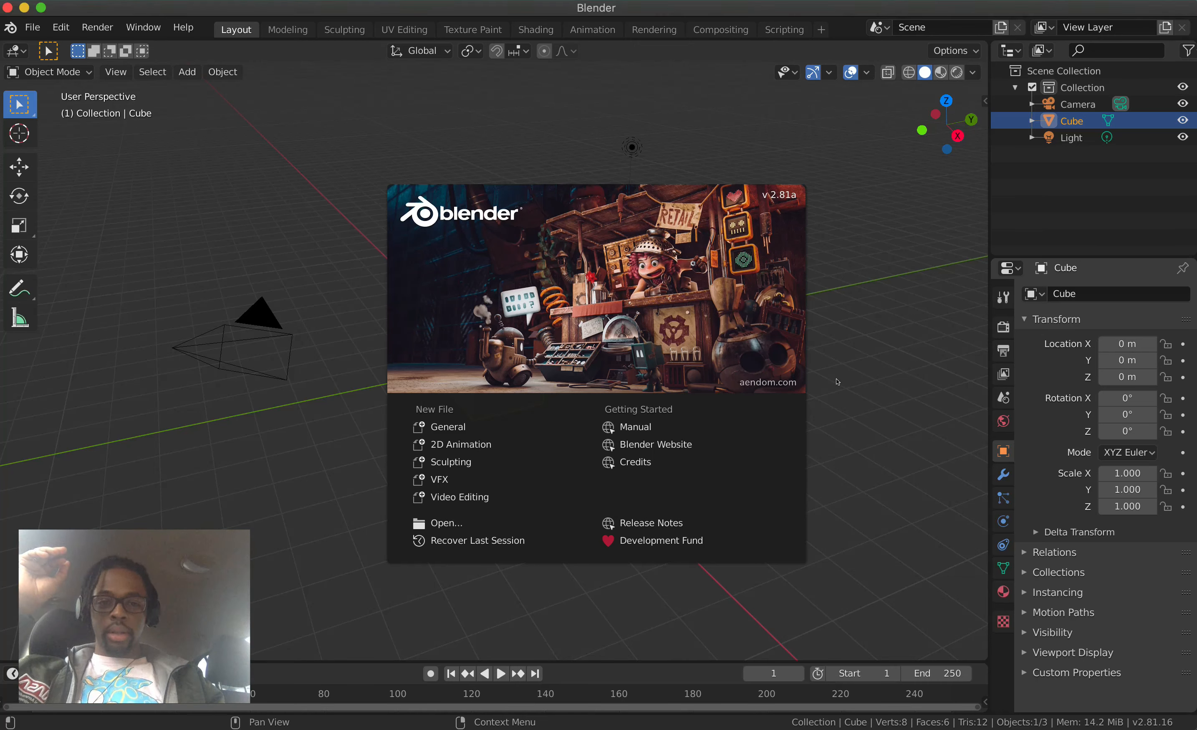
Dismiss Blender's splash screen and switch back to the Chrome window
click(892, 443)
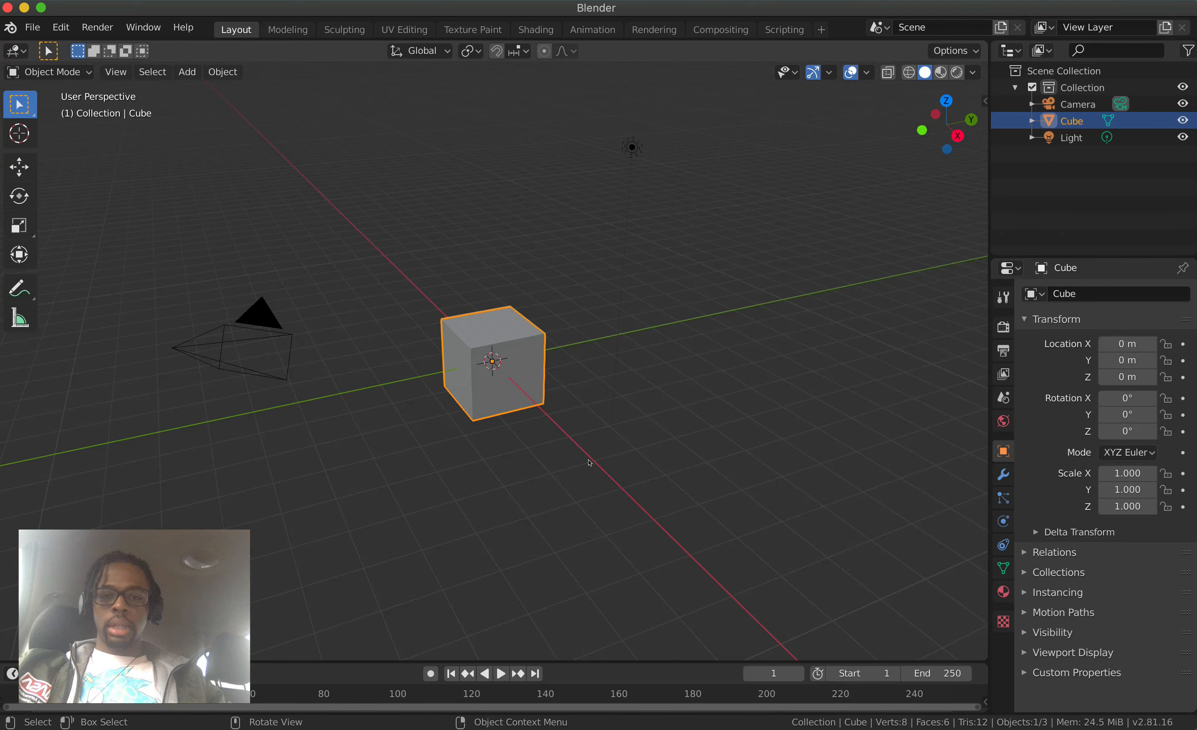
key(ctrl+Up)
click(436, 301)
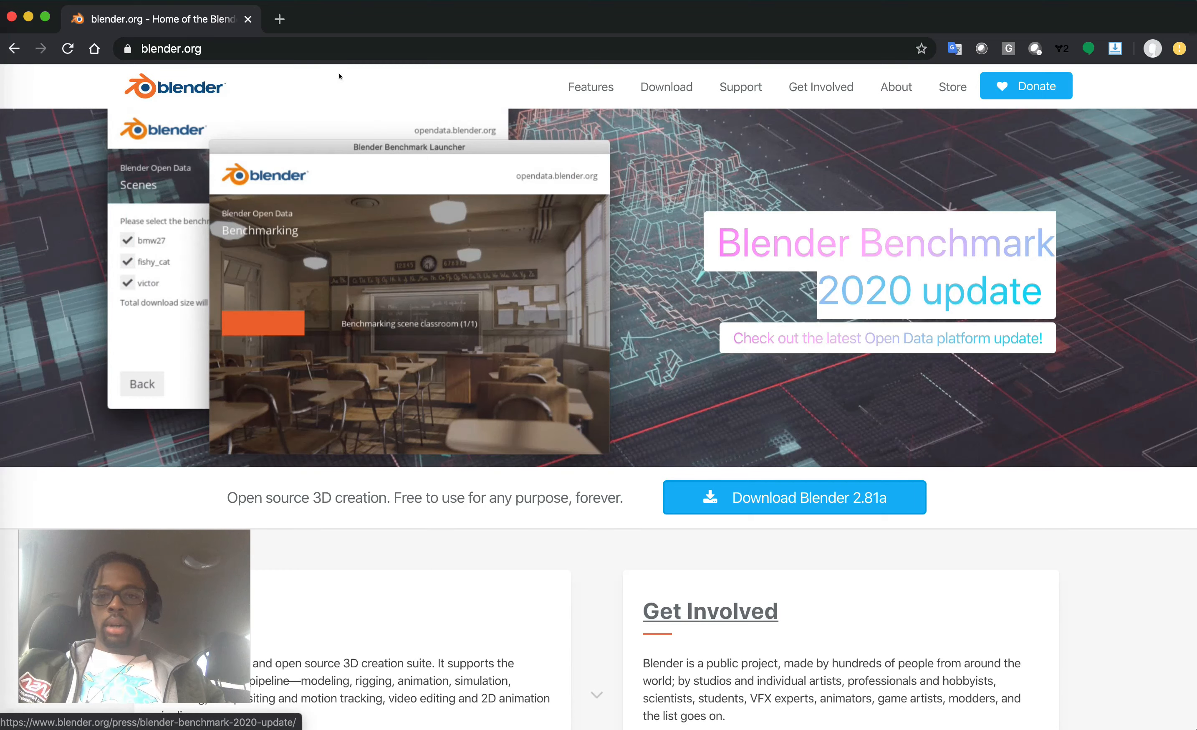
Search Google Images for "invader zim" in a new tab and open the full-body front-view picture from Collider
click(279, 20)
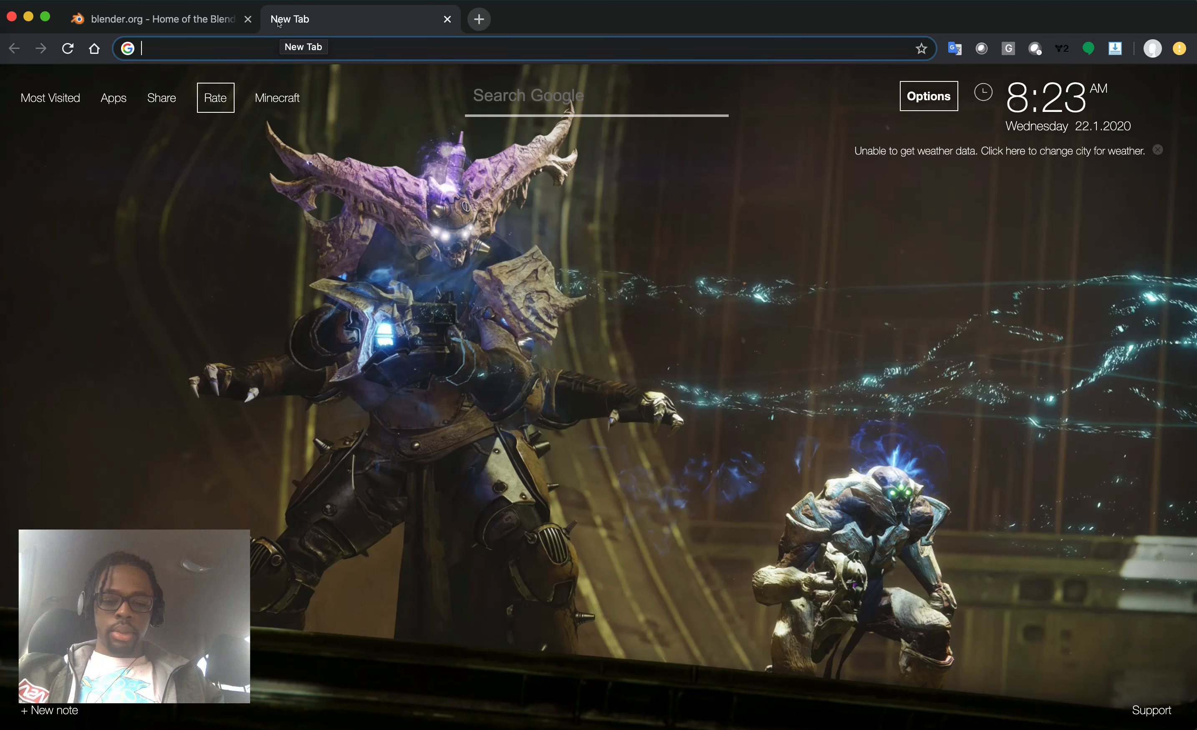
text(invader zim)
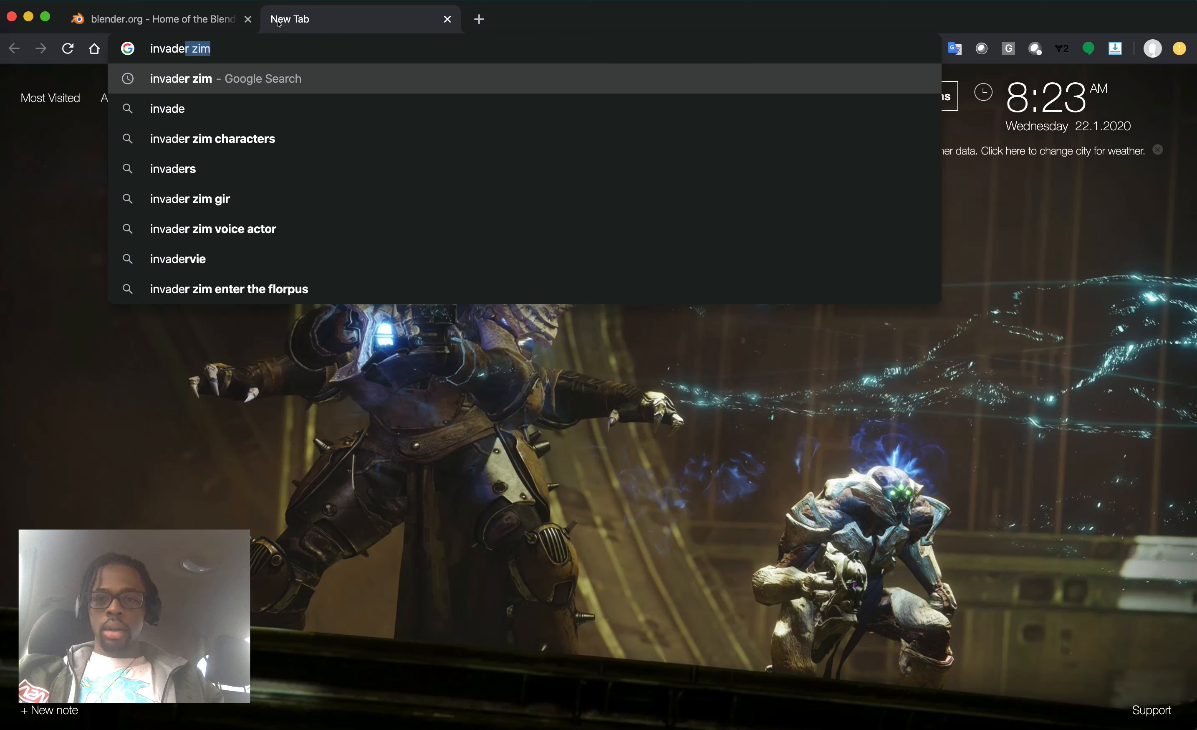
key(Return)
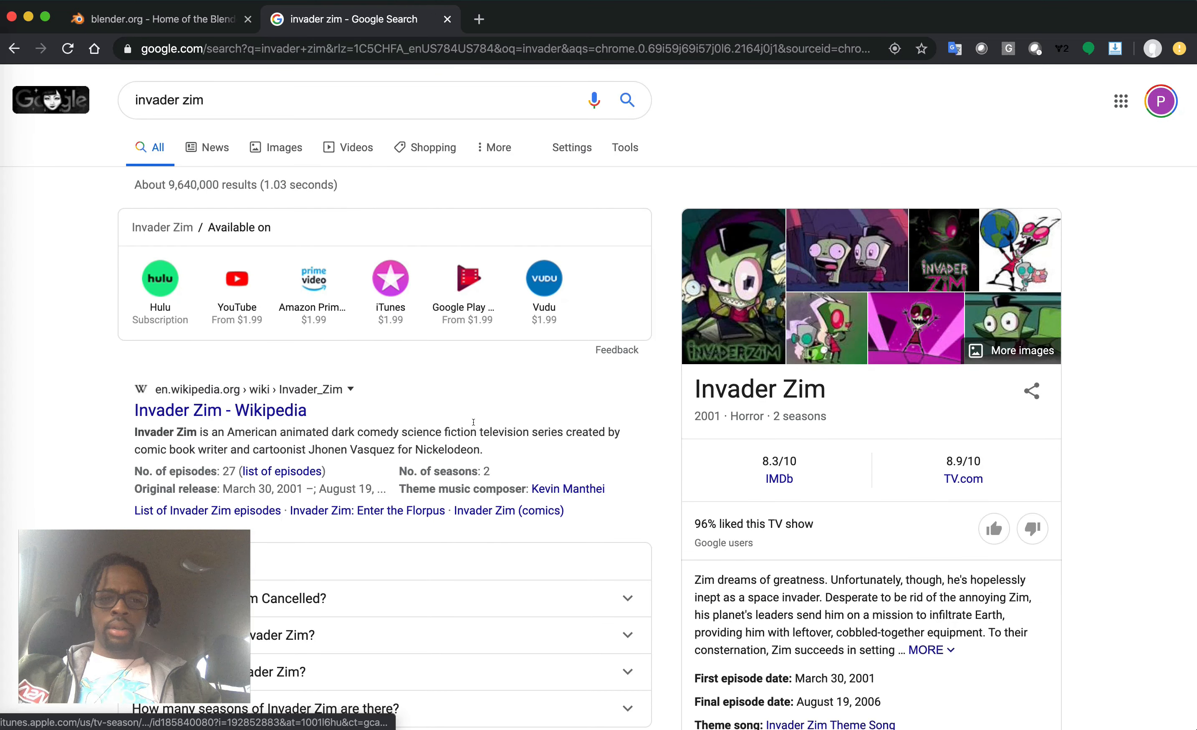
click(287, 154)
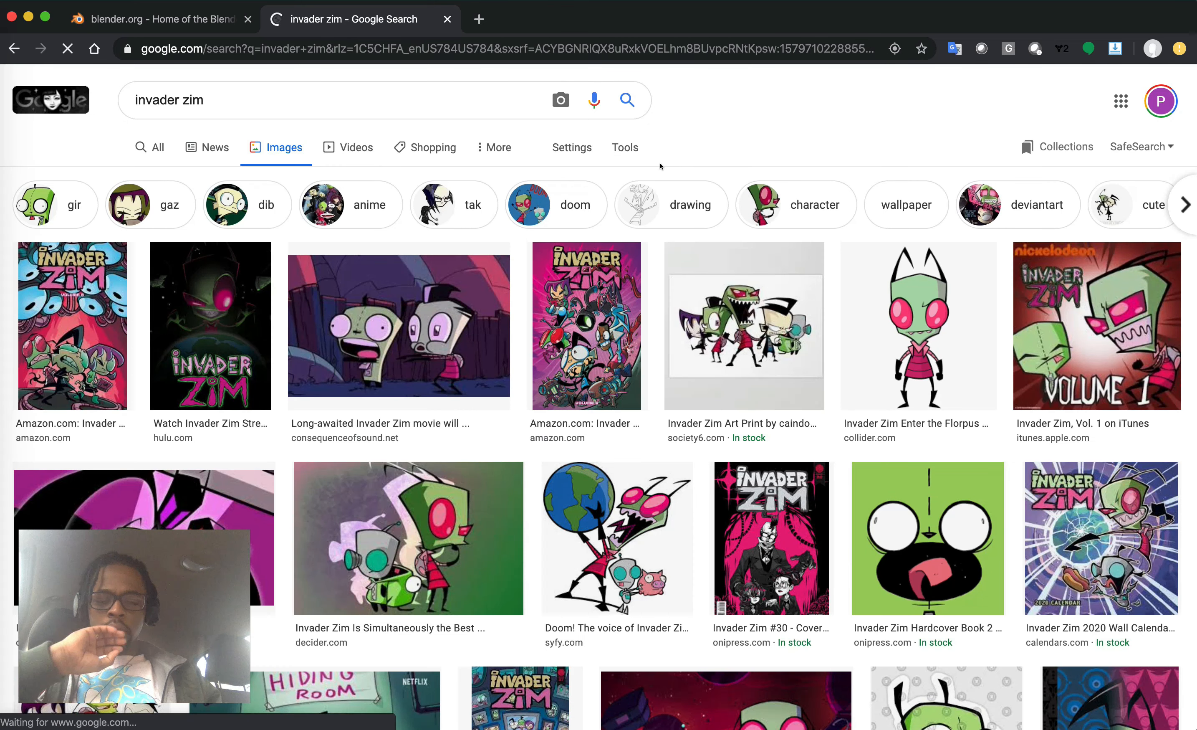
scroll(569, 581, down, 5)
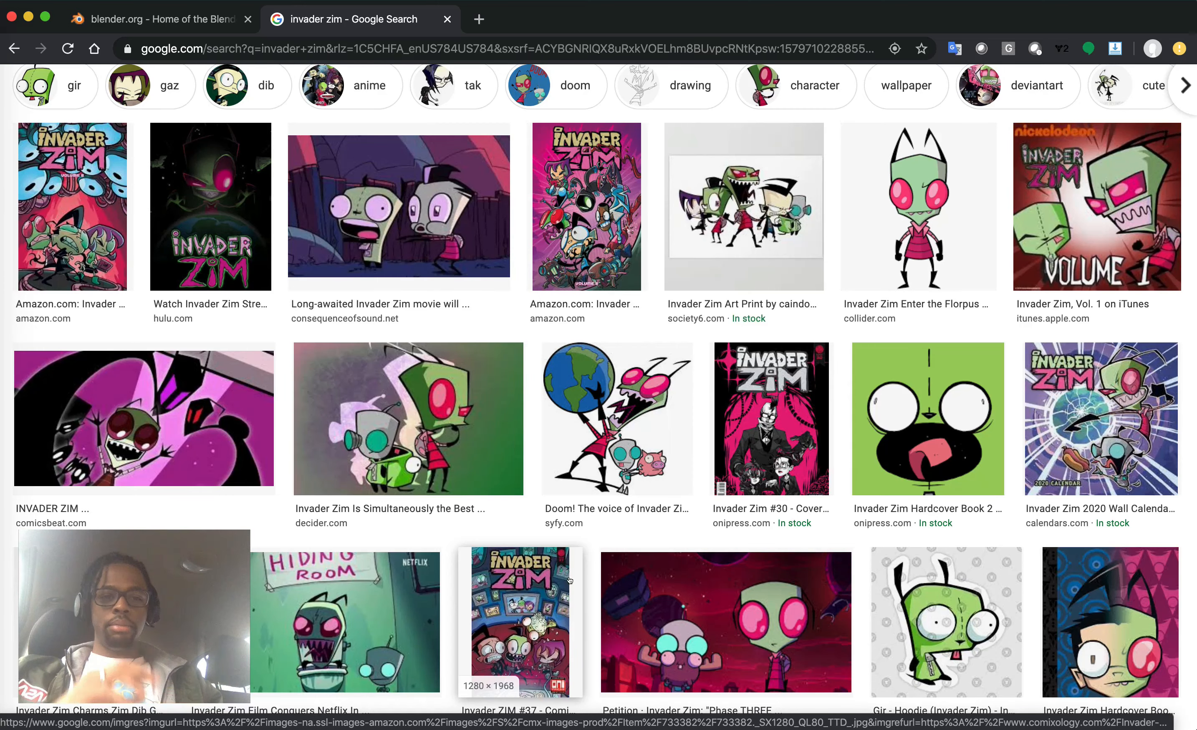
click(939, 240)
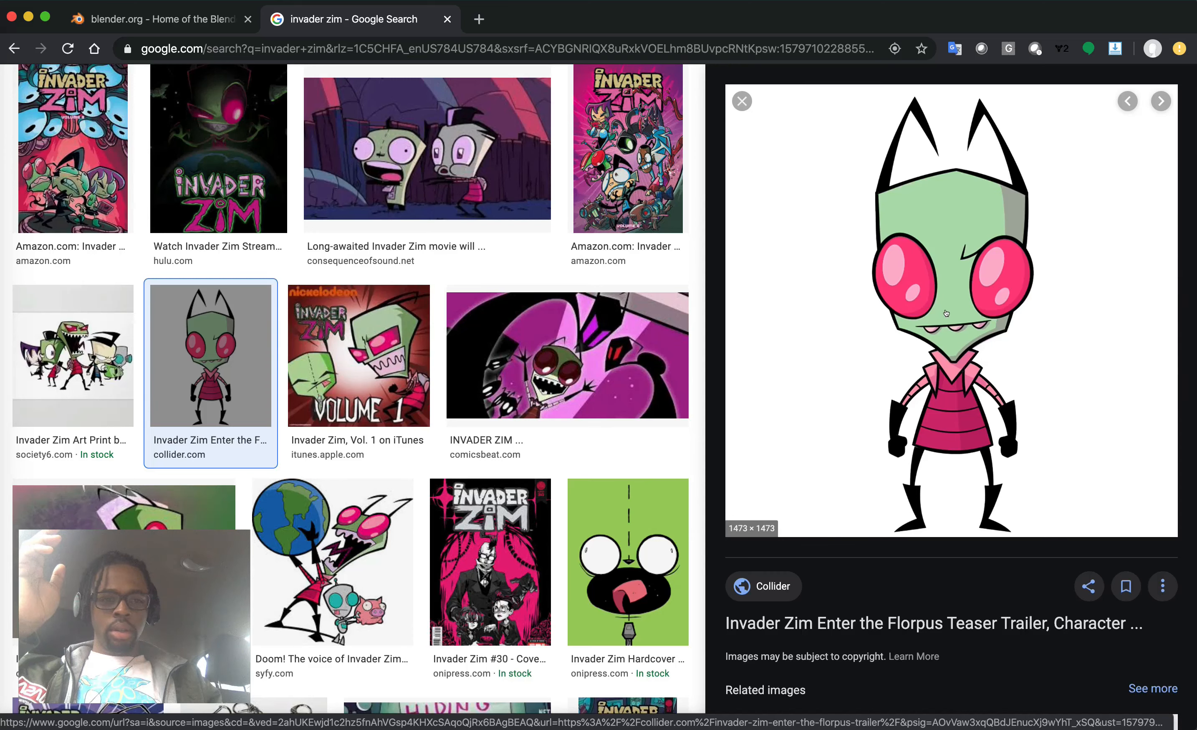
right_click(932, 346)
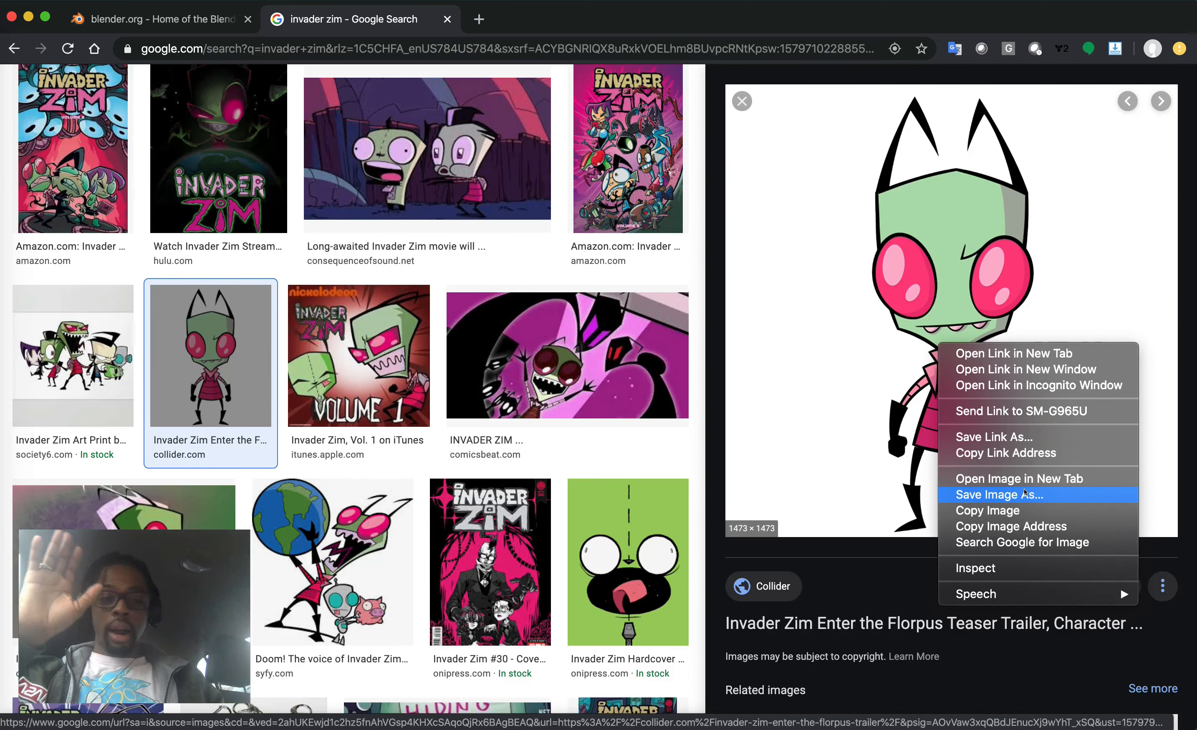
click(1025, 494)
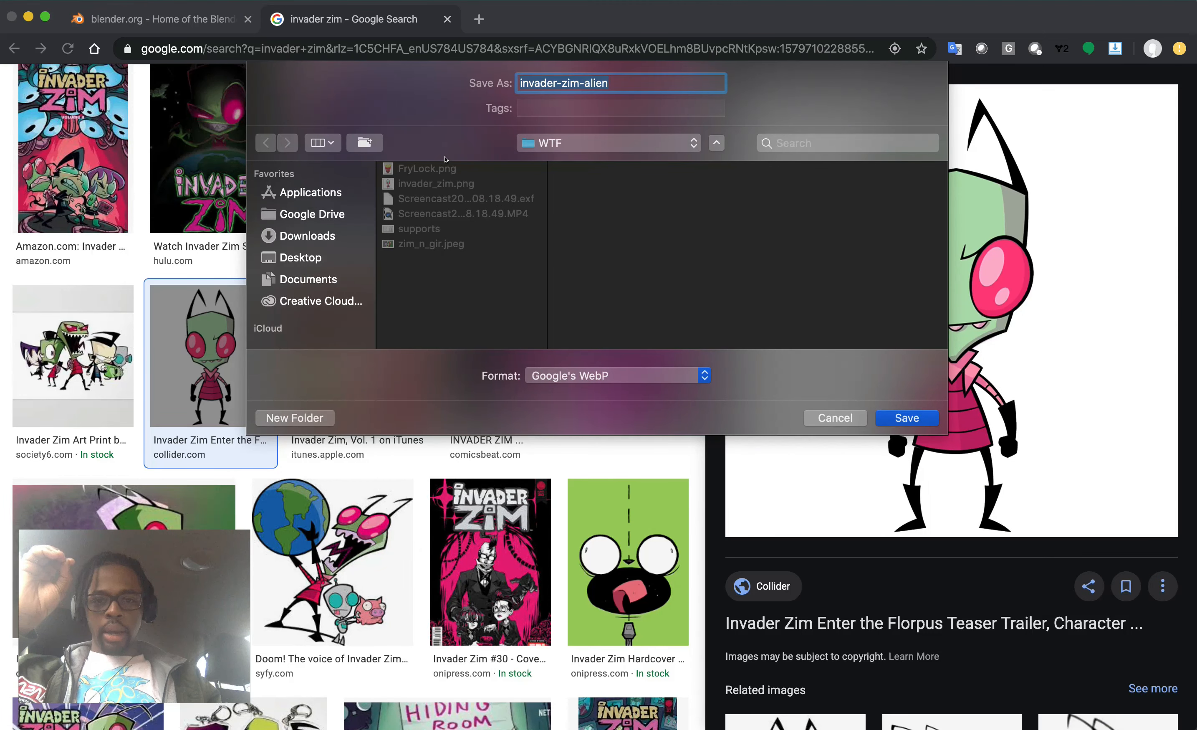
click(485, 186)
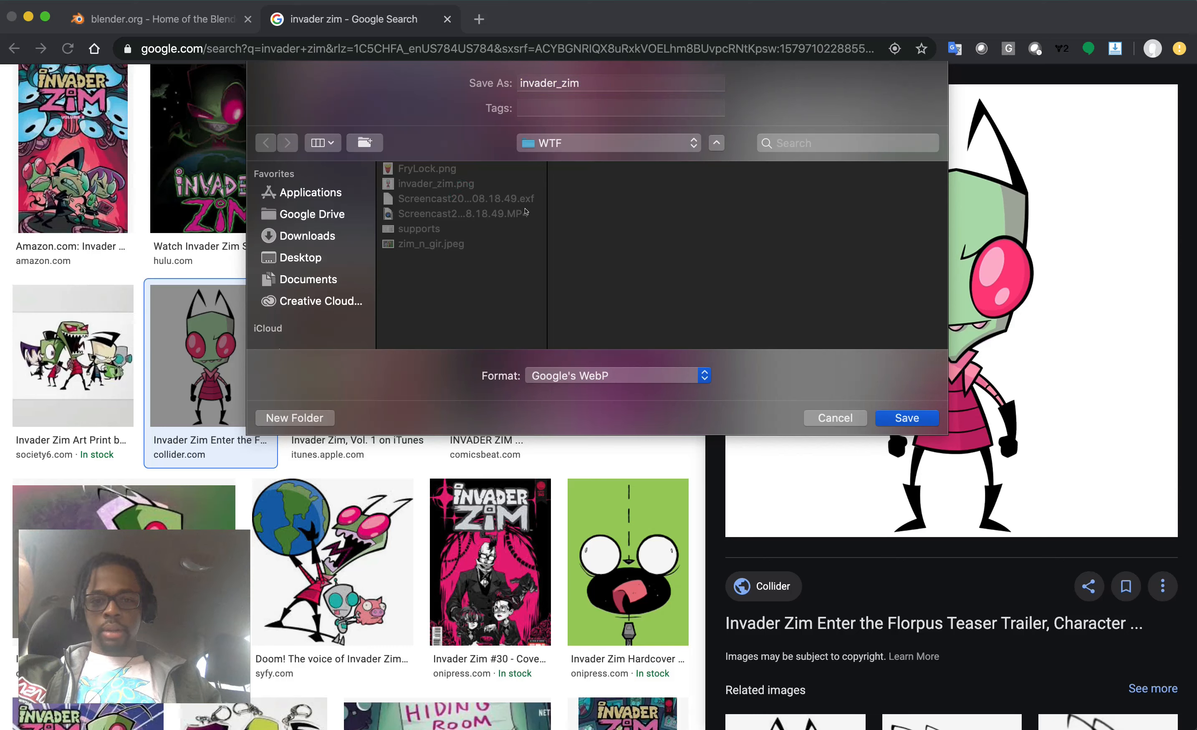
click(830, 418)
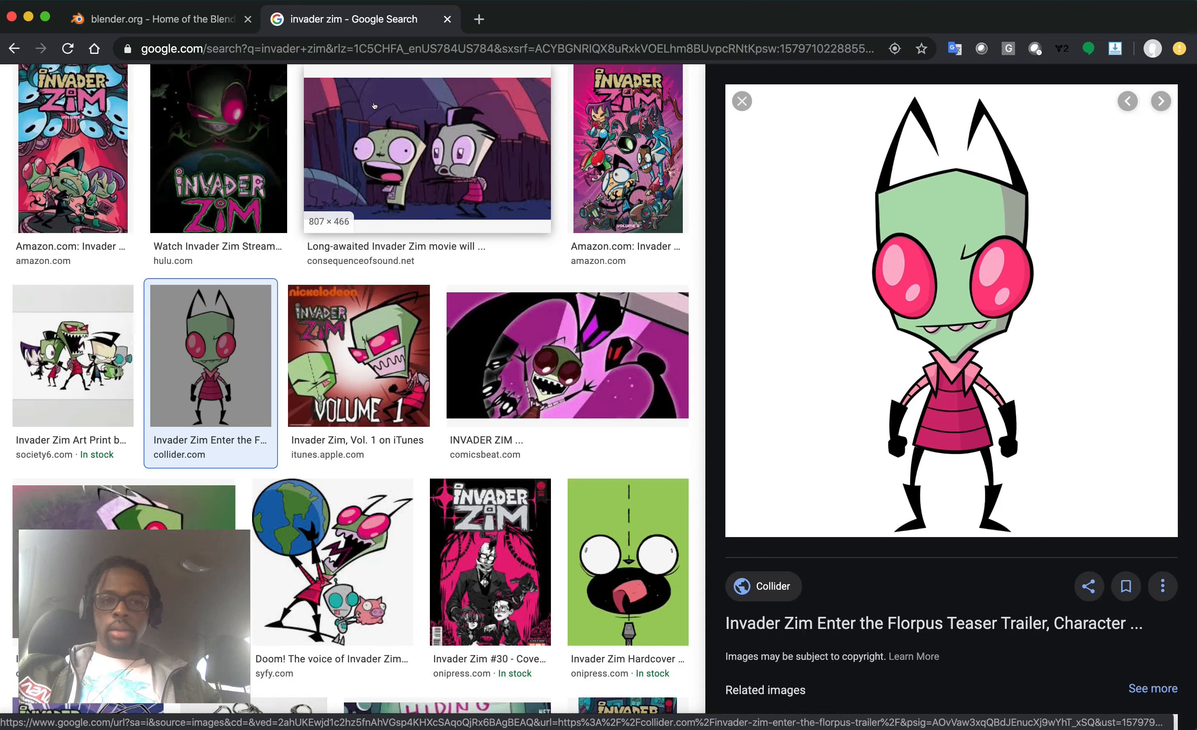
Minimise the Chrome window and return to Blender's 3D viewport
click(28, 19)
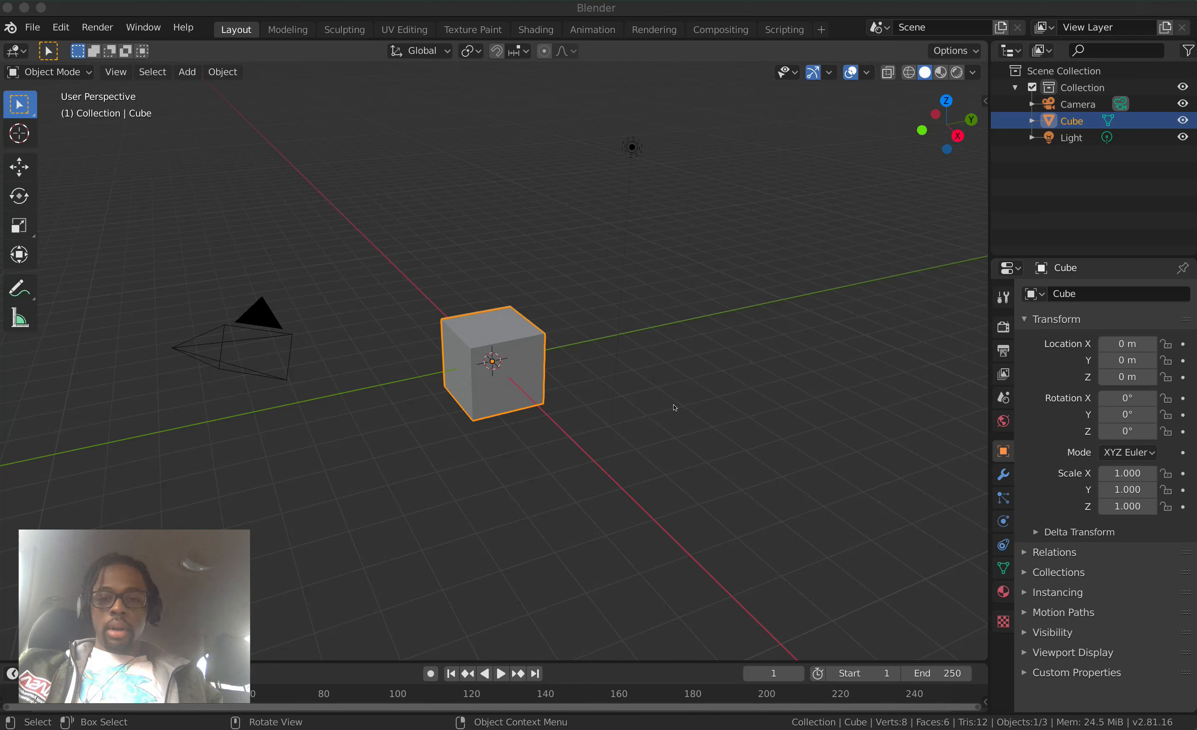
click(706, 359)
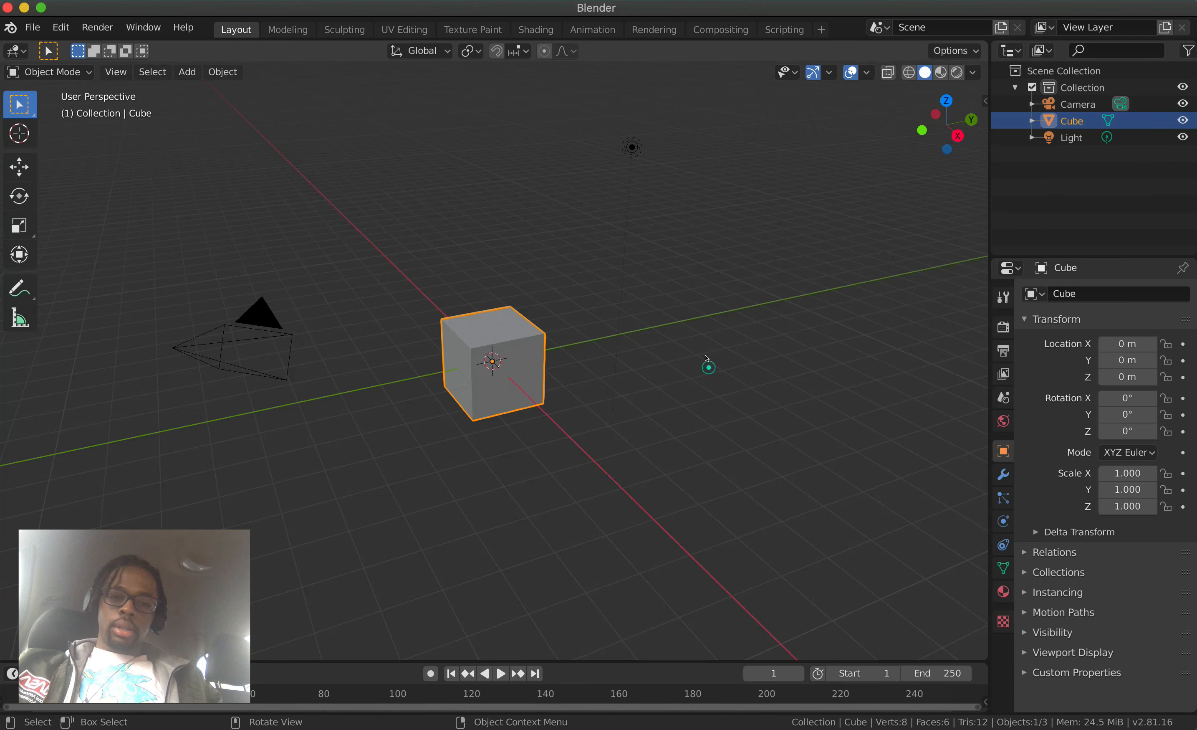
right_click(753, 355)
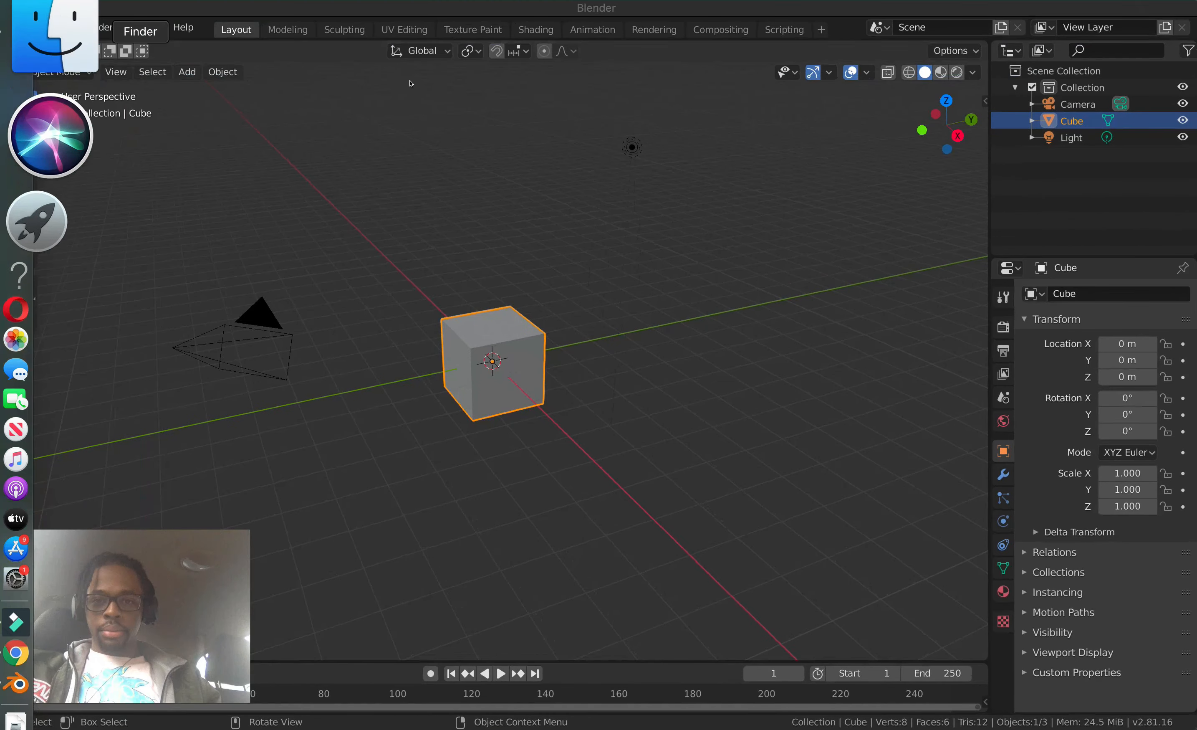
Bring invader_zim.png from the WTF folder in Finder into Blender's 3D viewport as an image empty
click(47, 33)
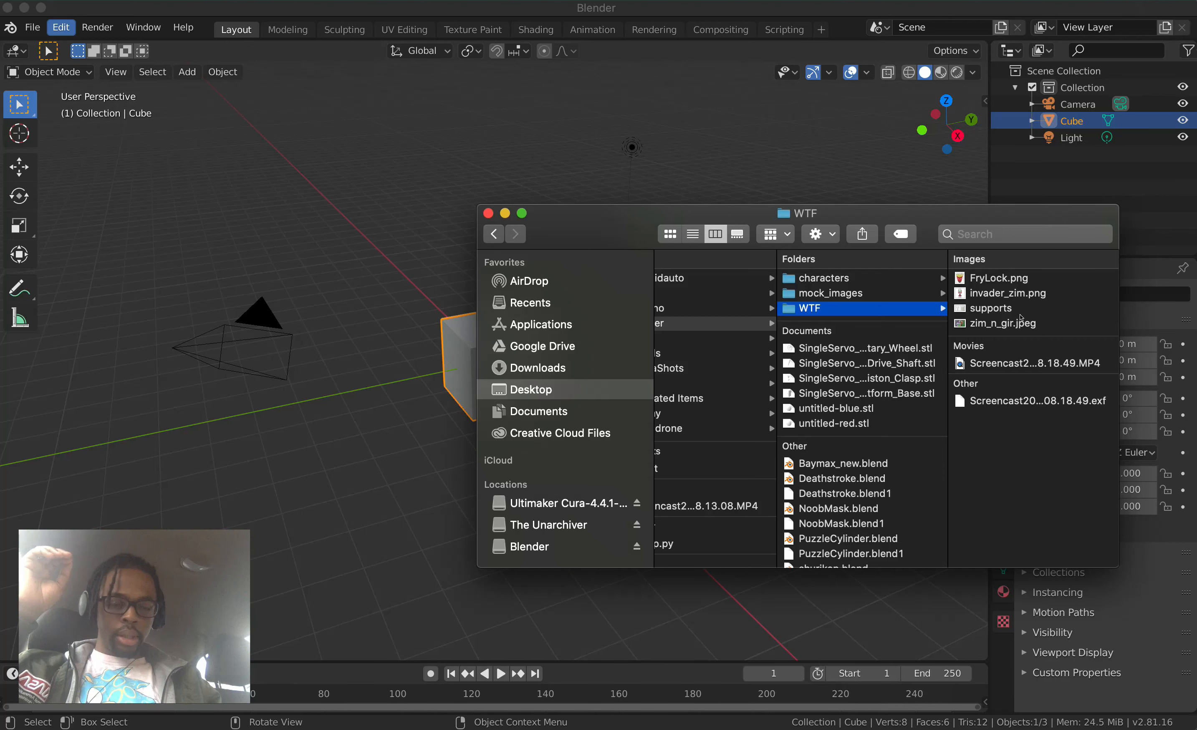
click(1014, 294)
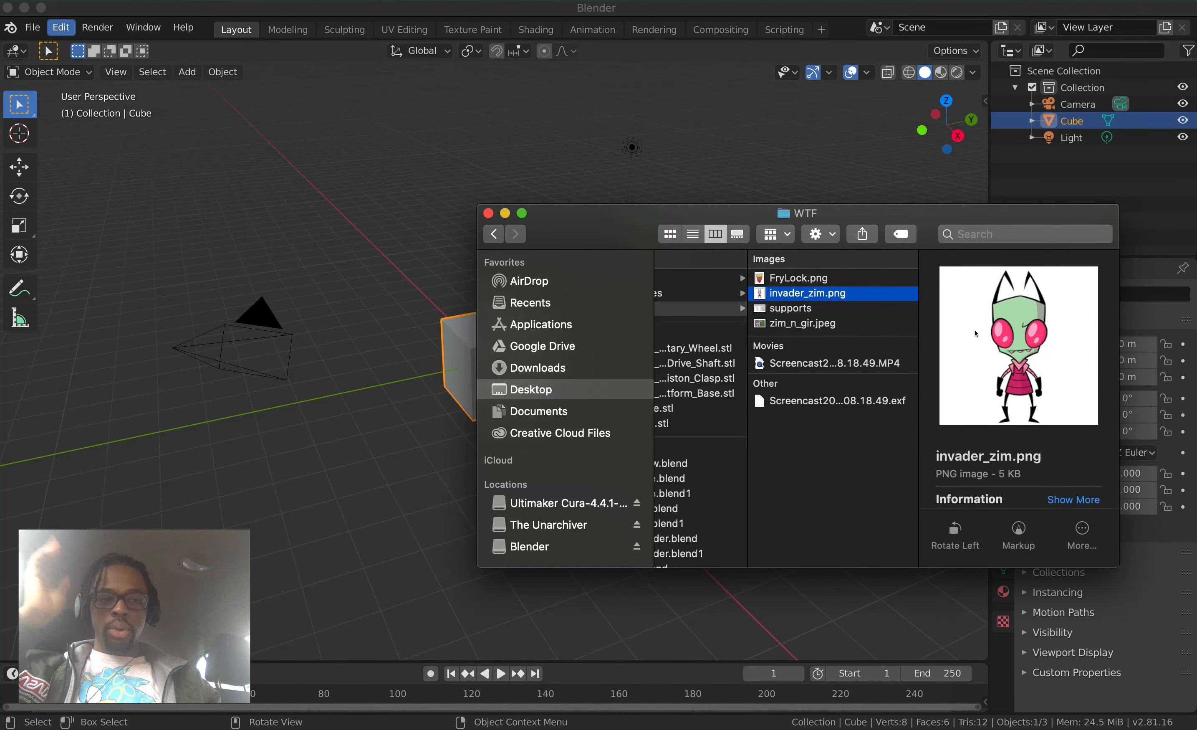
drag(873, 295, 432, 296)
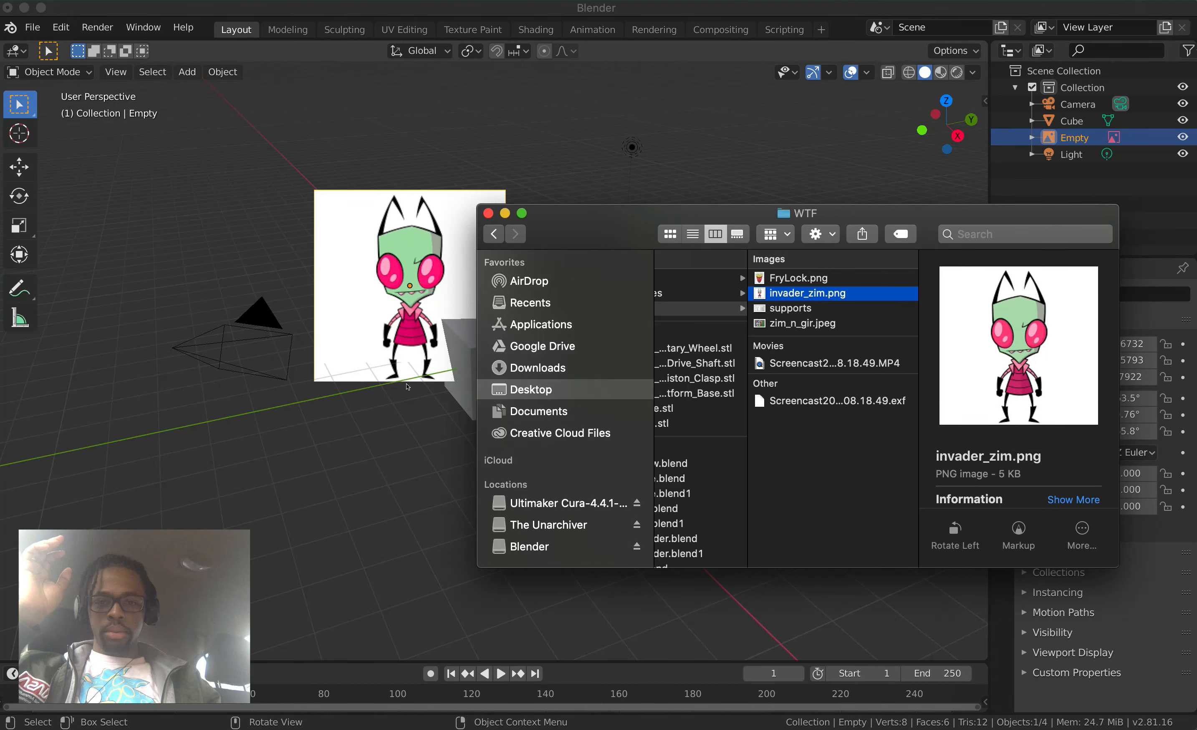
click(410, 396)
Inspect how the Invader Zim image is oriented in the right, front and perspective views
key(KP_3)
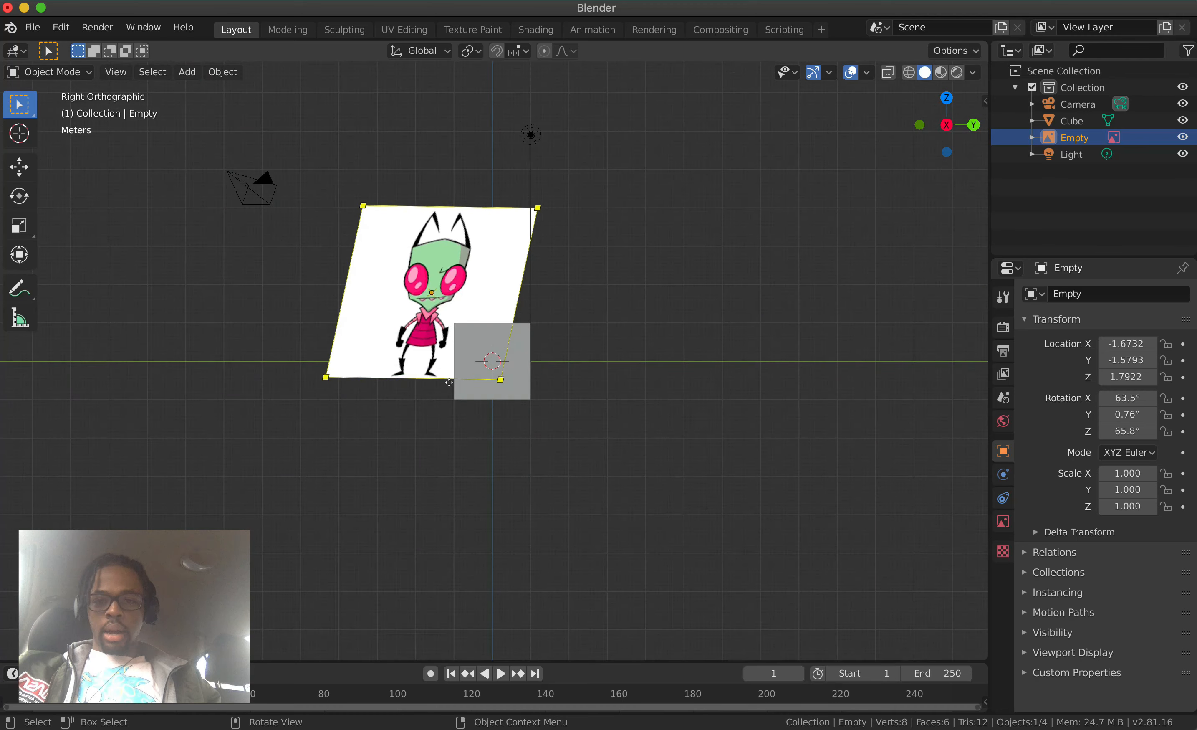
key(KP_1)
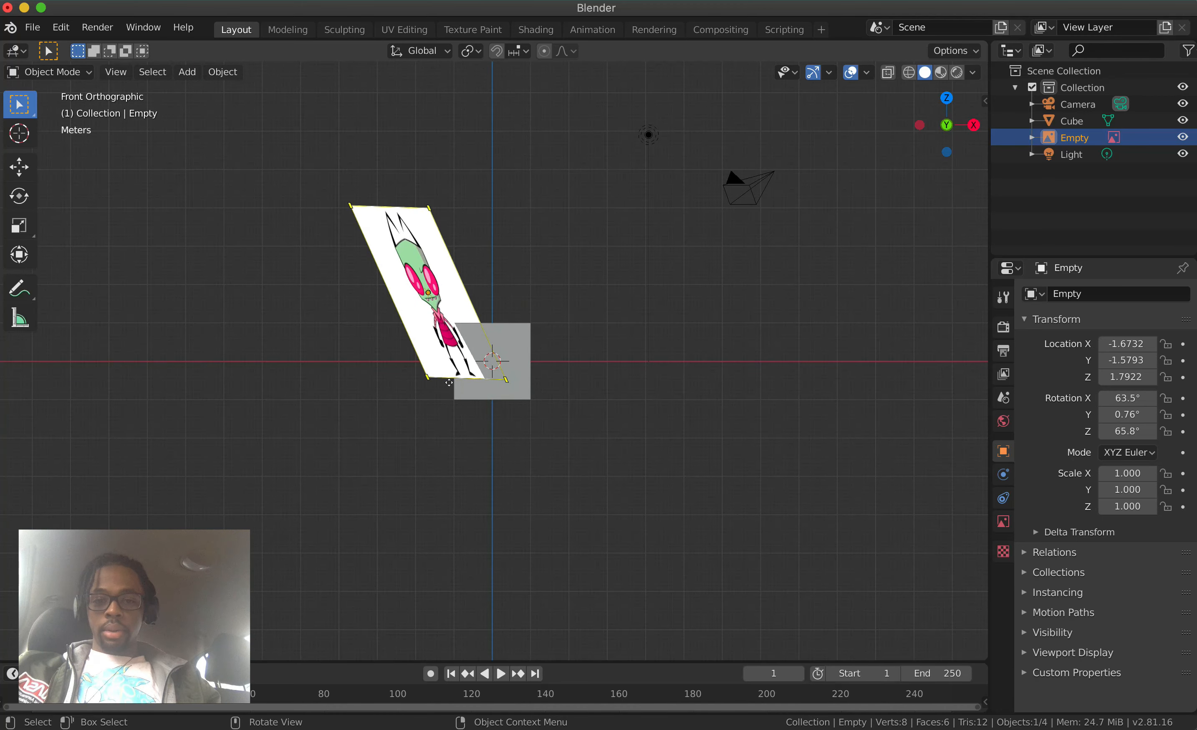
middle_drag(462, 378, 474, 402)
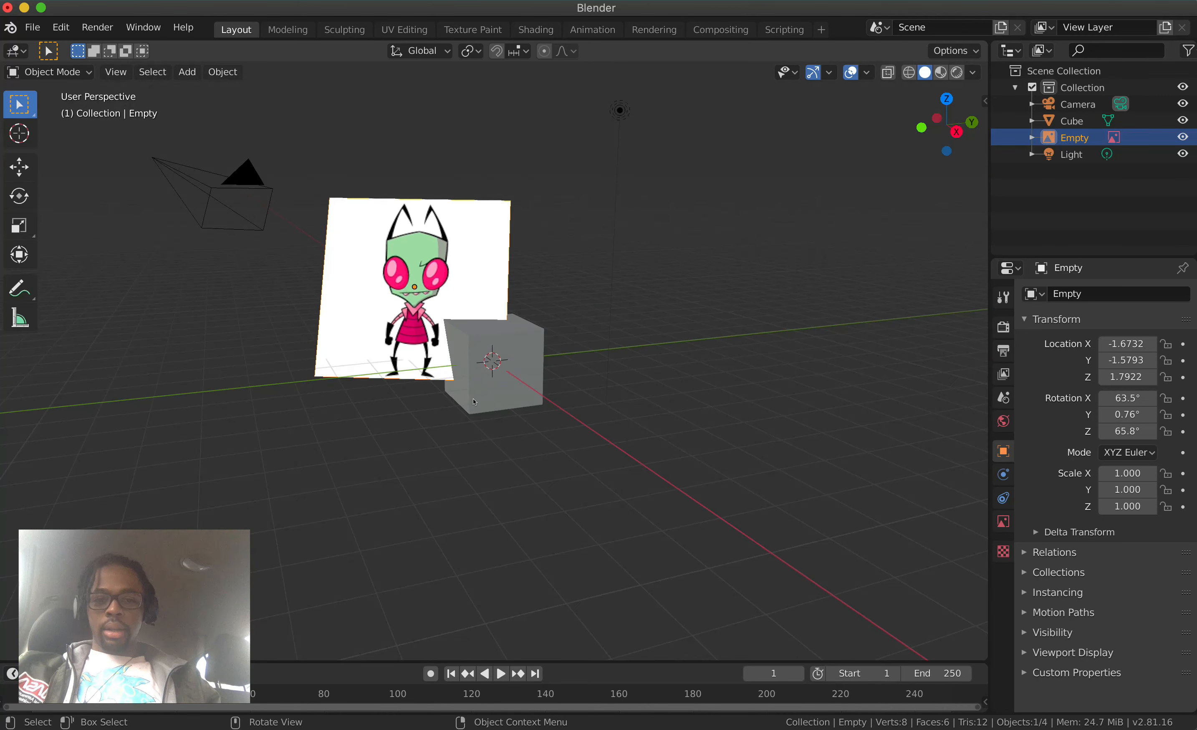
scroll(474, 401, up, 5)
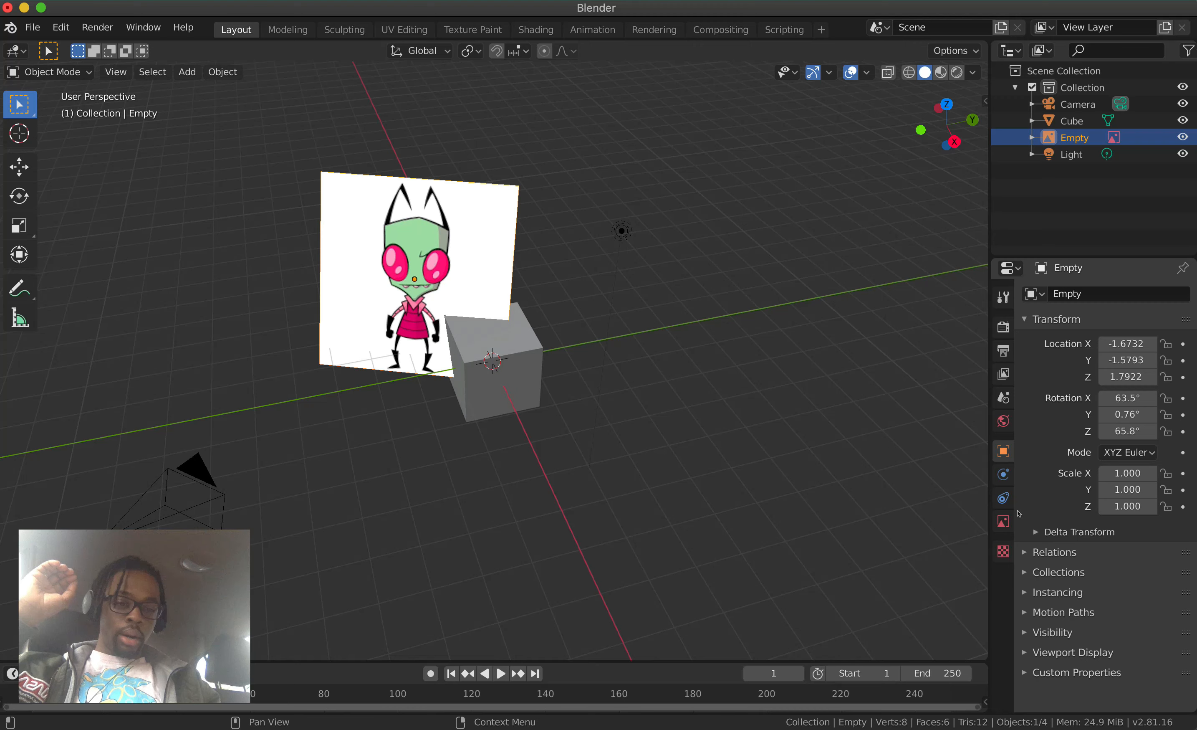
Show the image empty's data settings and check its display types, keeping it set to Image
click(1003, 522)
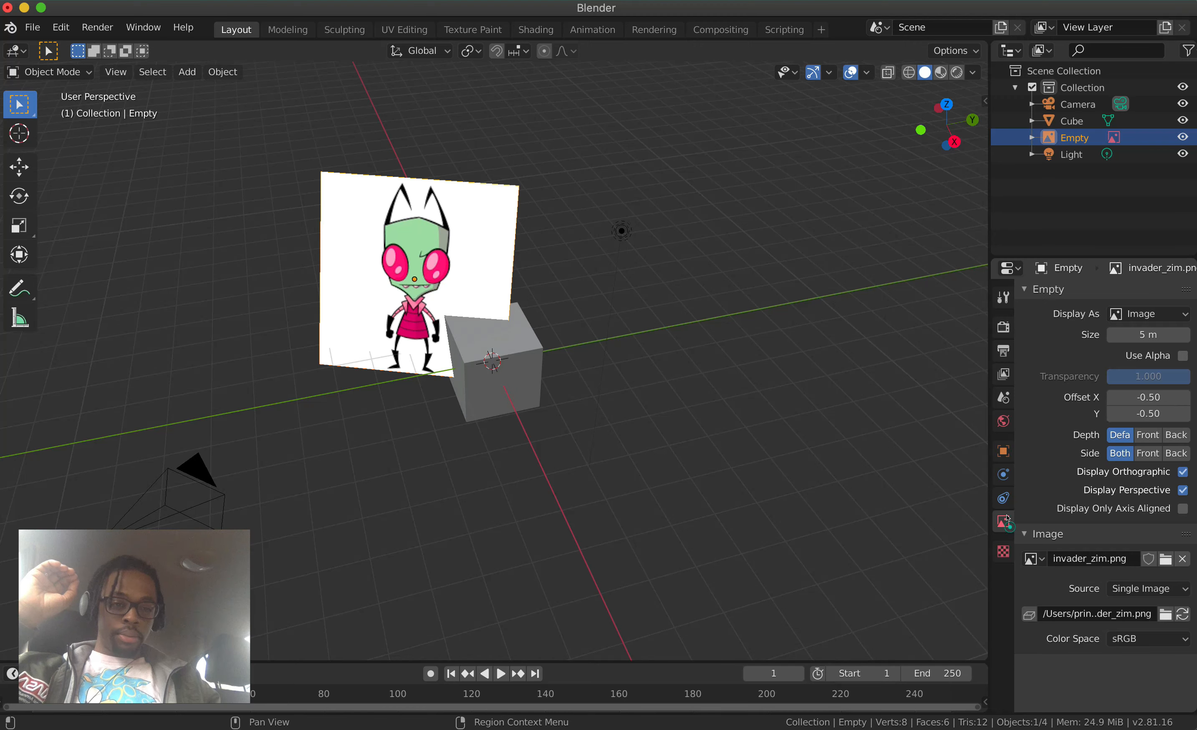
click(1145, 315)
click(1145, 315)
click(1145, 315)
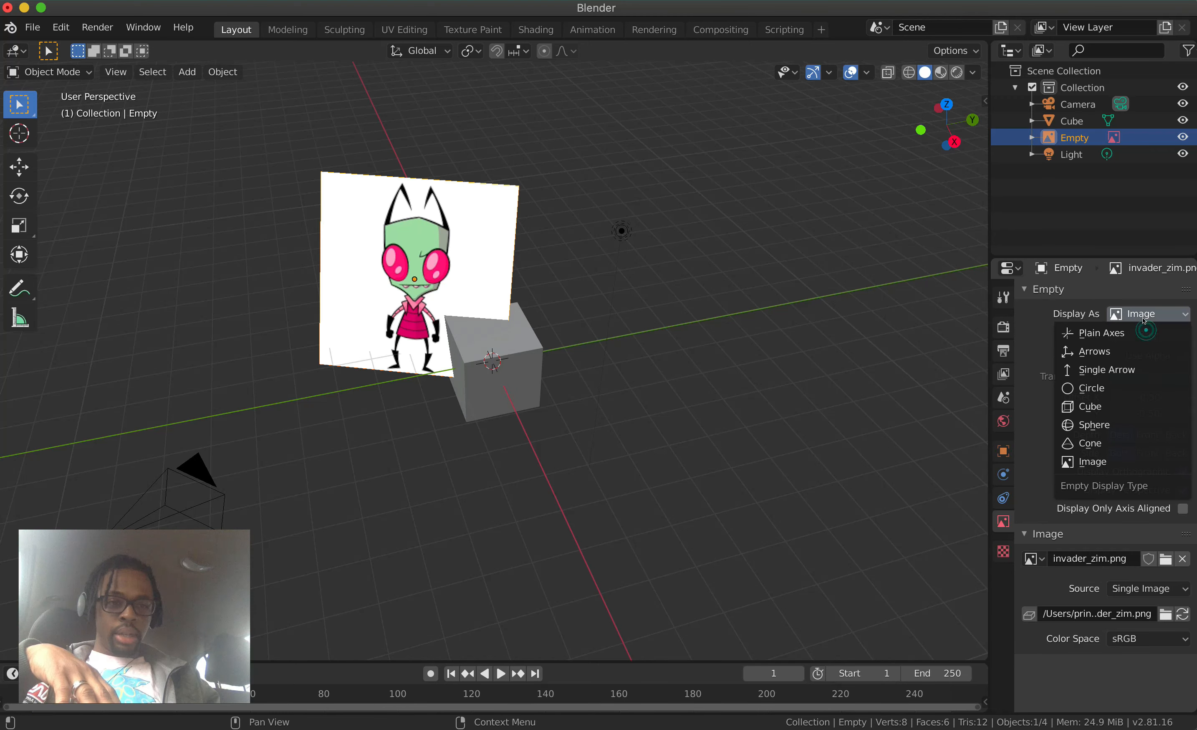
click(1086, 463)
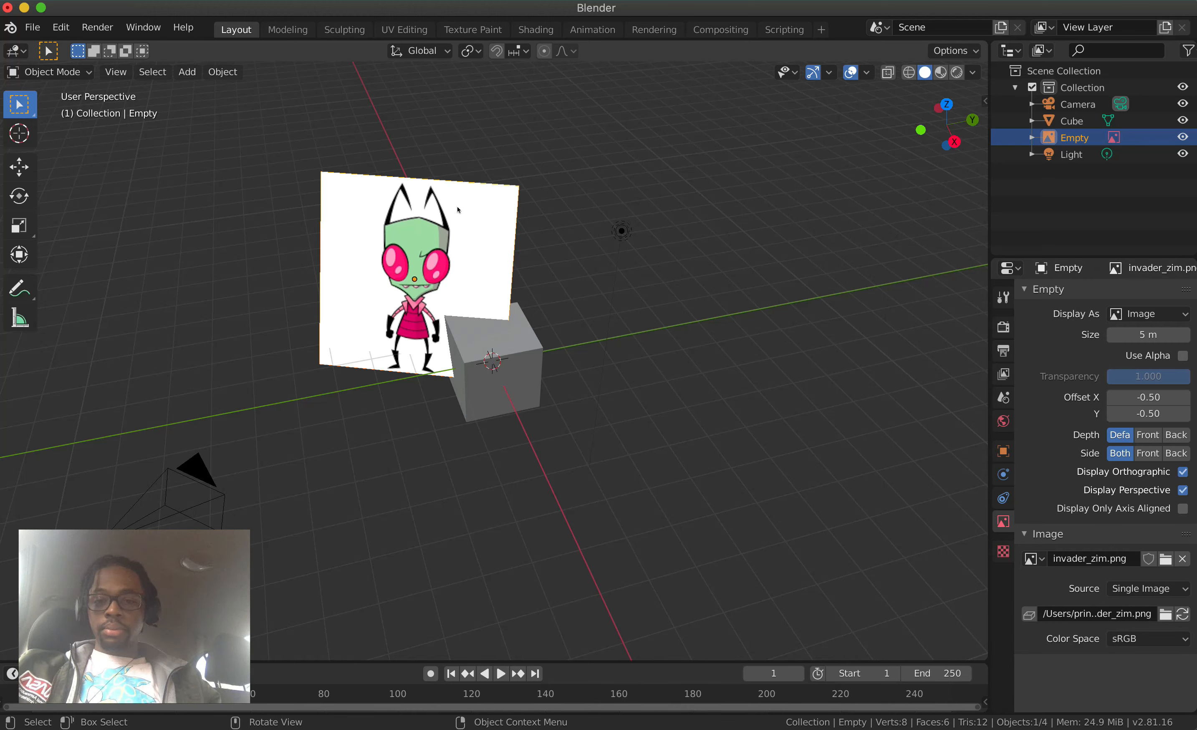
Delete the Invader Zim image empty from the scene
click(458, 221)
click(511, 245)
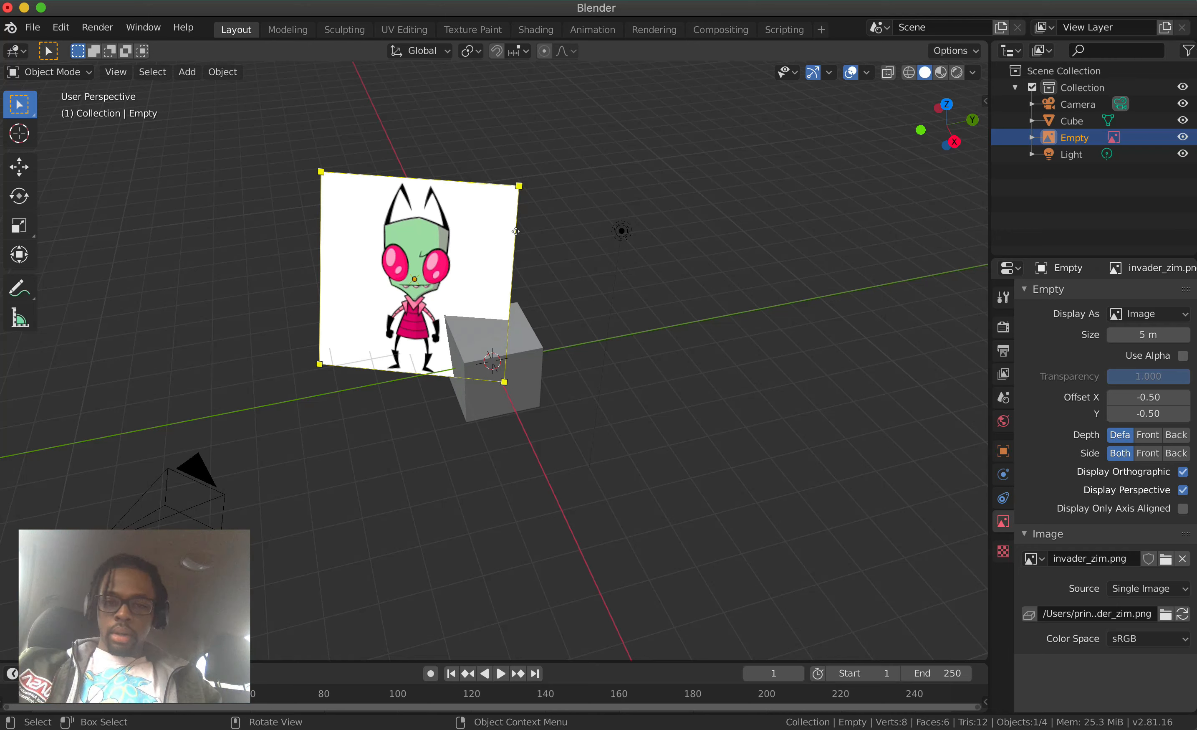
key(x)
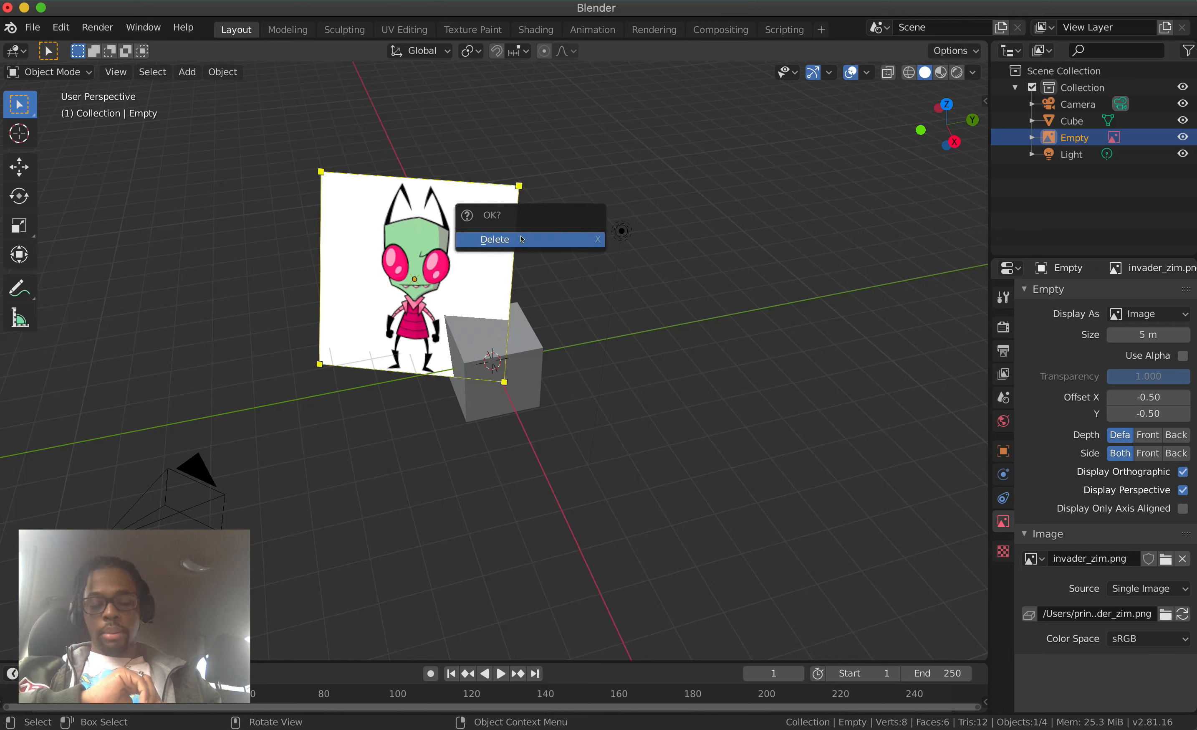
click(522, 239)
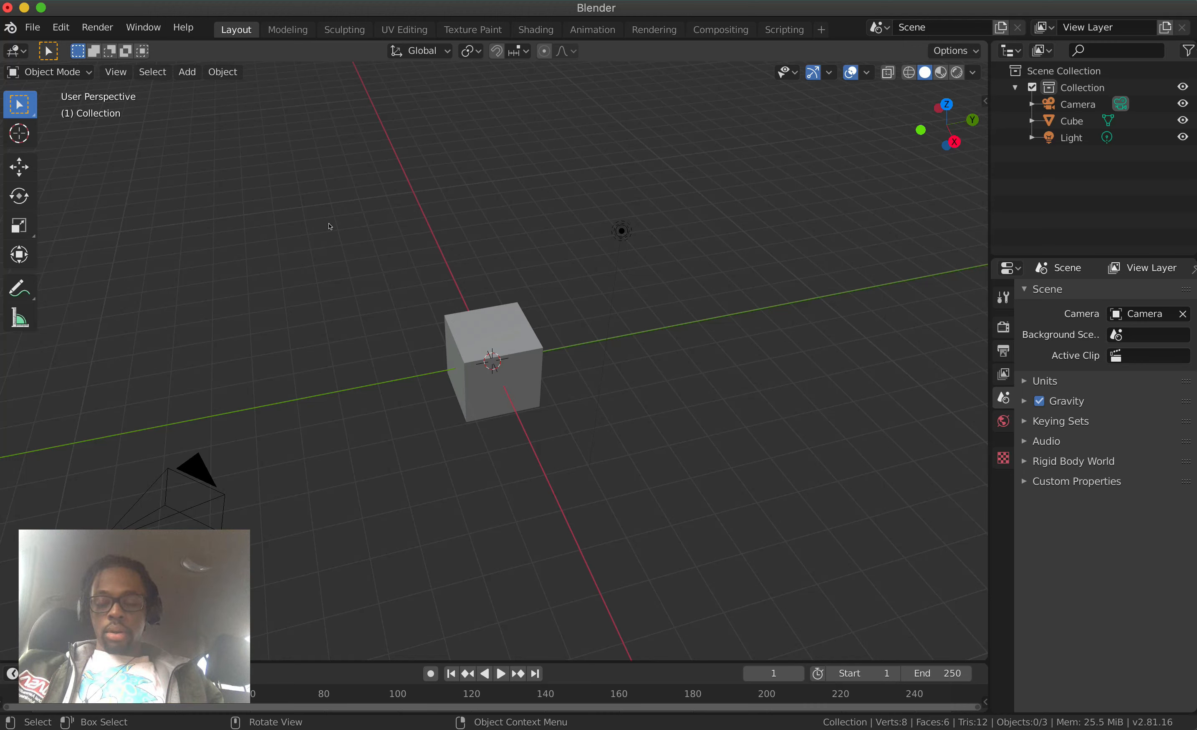
Open Blender's preferences, review the undo steps in the System settings and bring up the add-on list
click(61, 28)
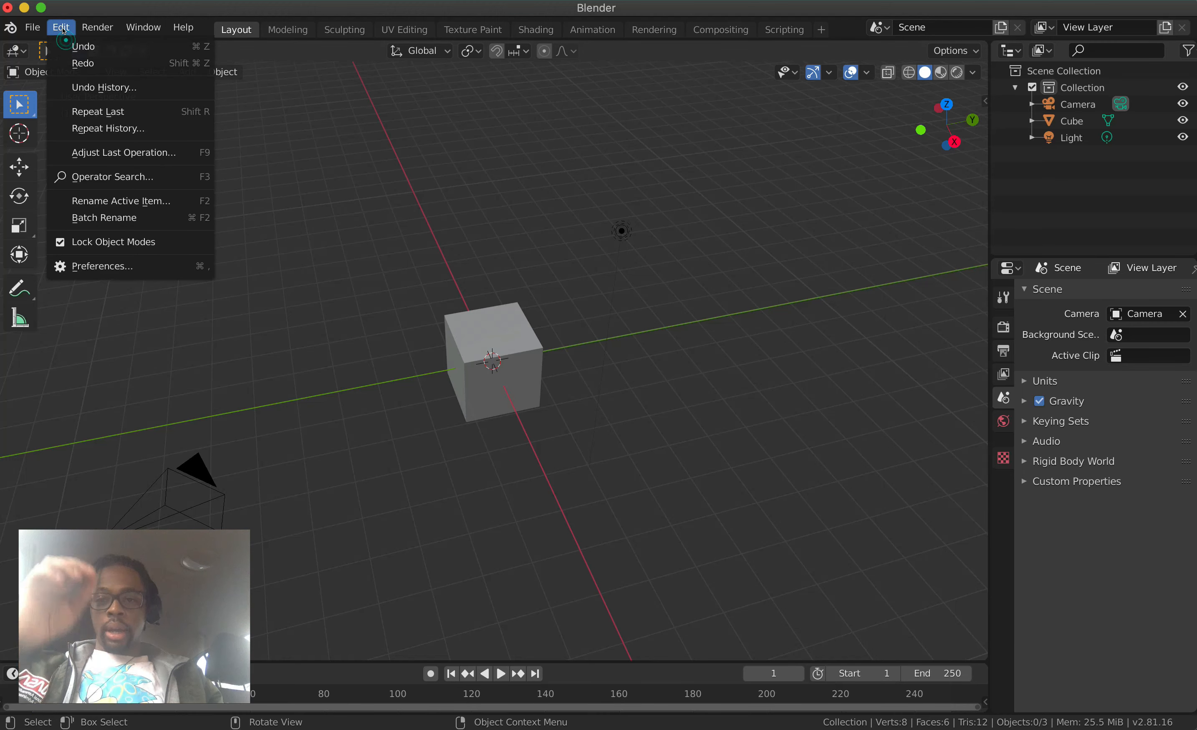
click(96, 265)
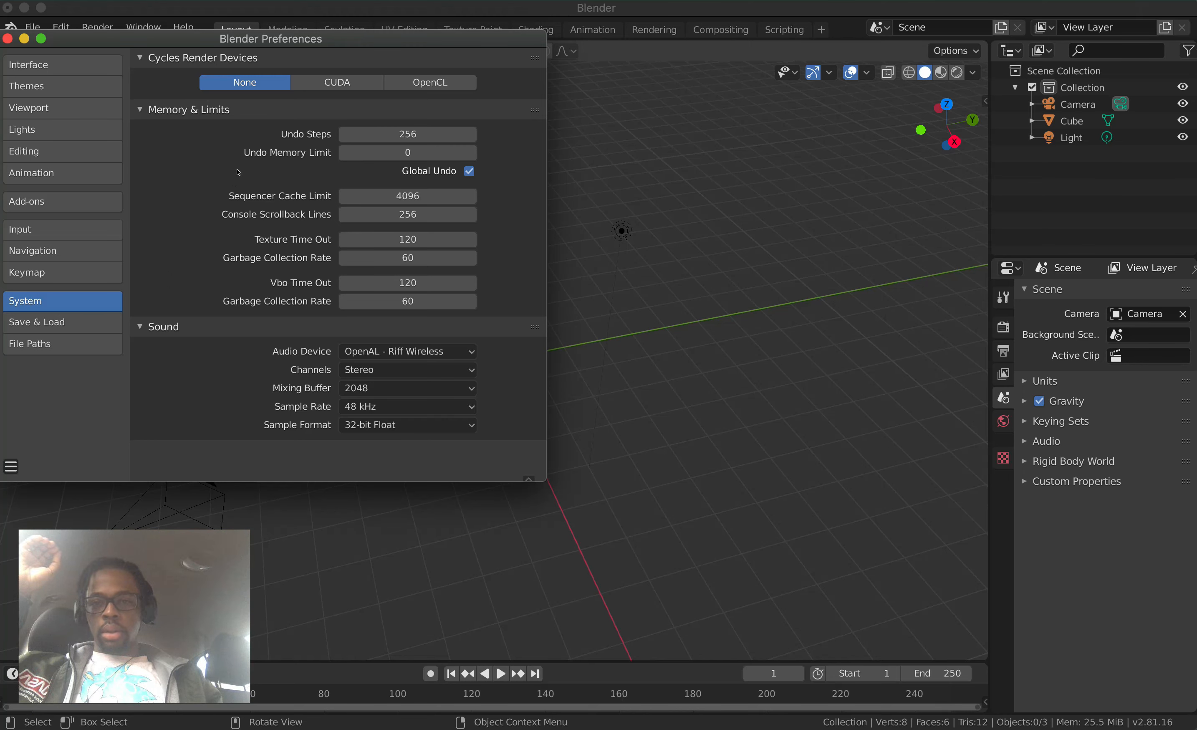
click(89, 303)
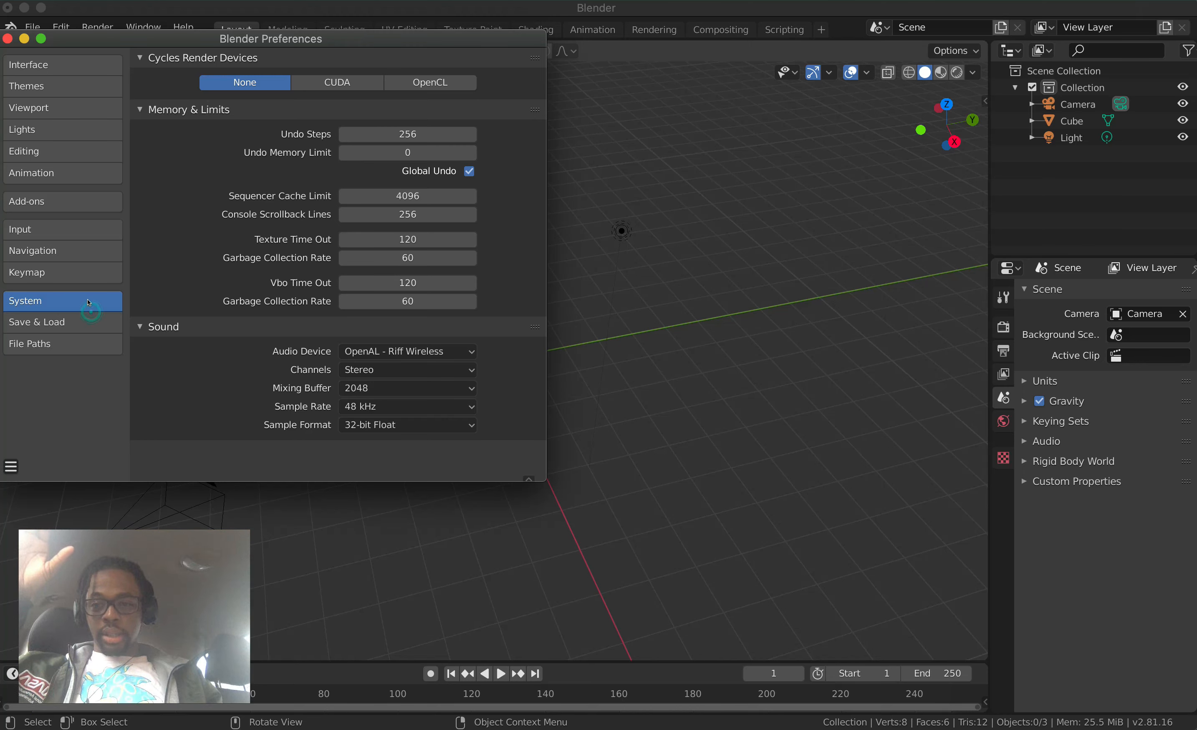
mouse_move(408, 134)
mouse_down()
mouse_move(295, 140)
mouse_move(236, 160)
mouse_move(330, 158)
mouse_move(391, 130)
mouse_up()
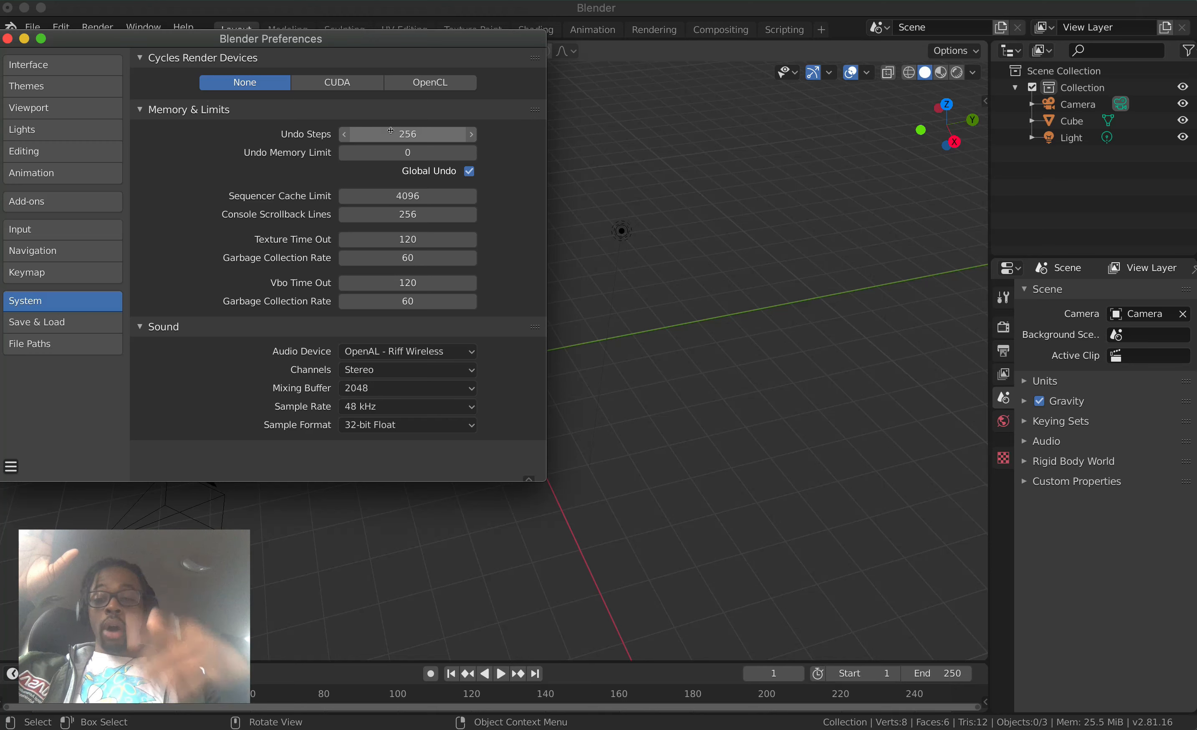
click(392, 131)
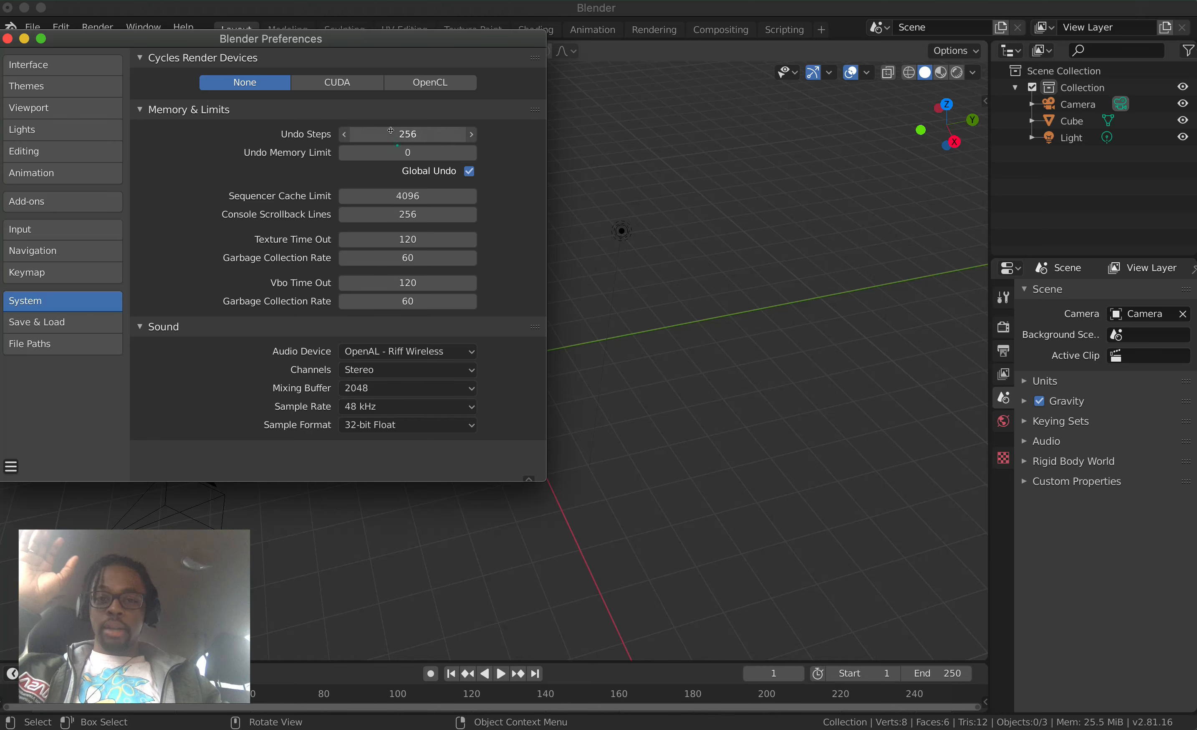
click(490, 144)
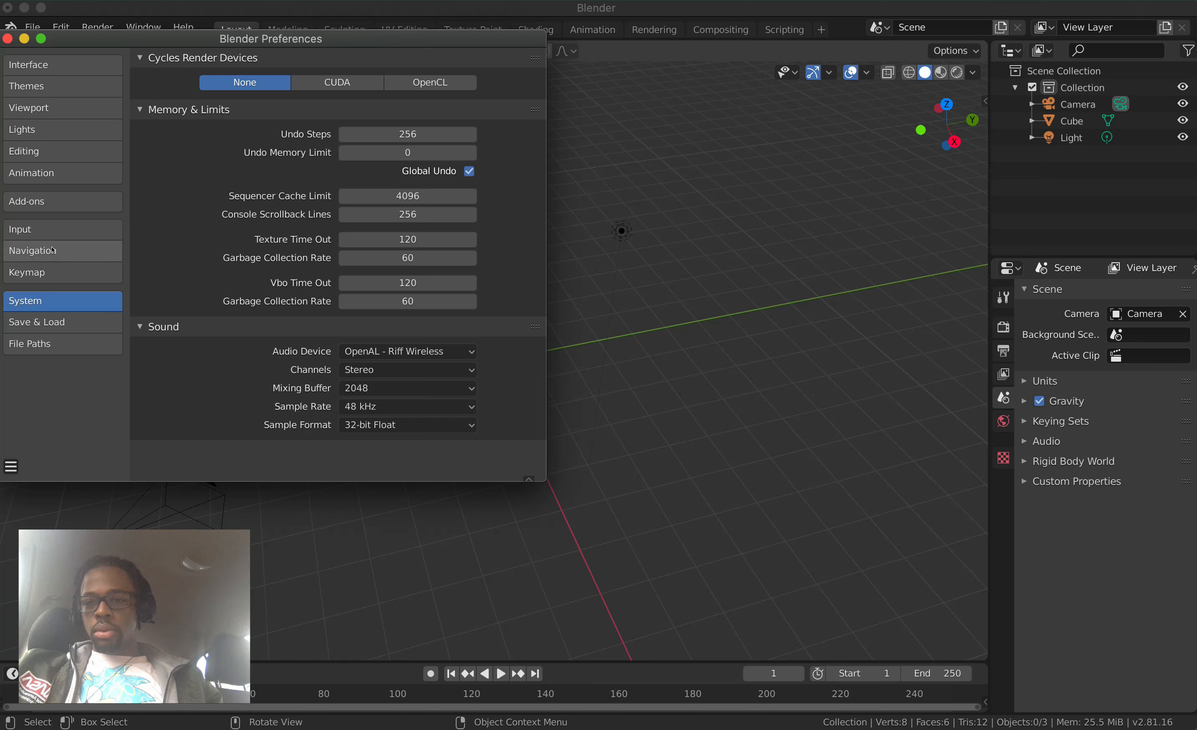
click(49, 196)
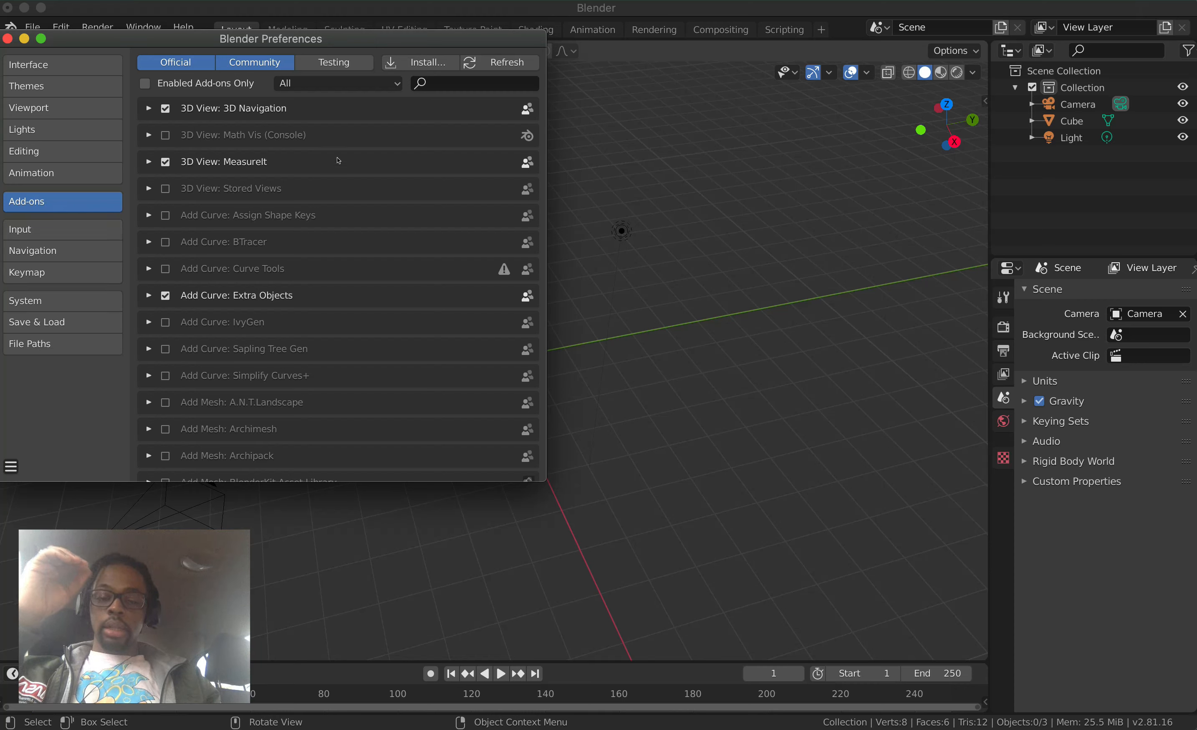
Check Blender's version and release date in its About window and compare them with the system's current date
click(61, 1)
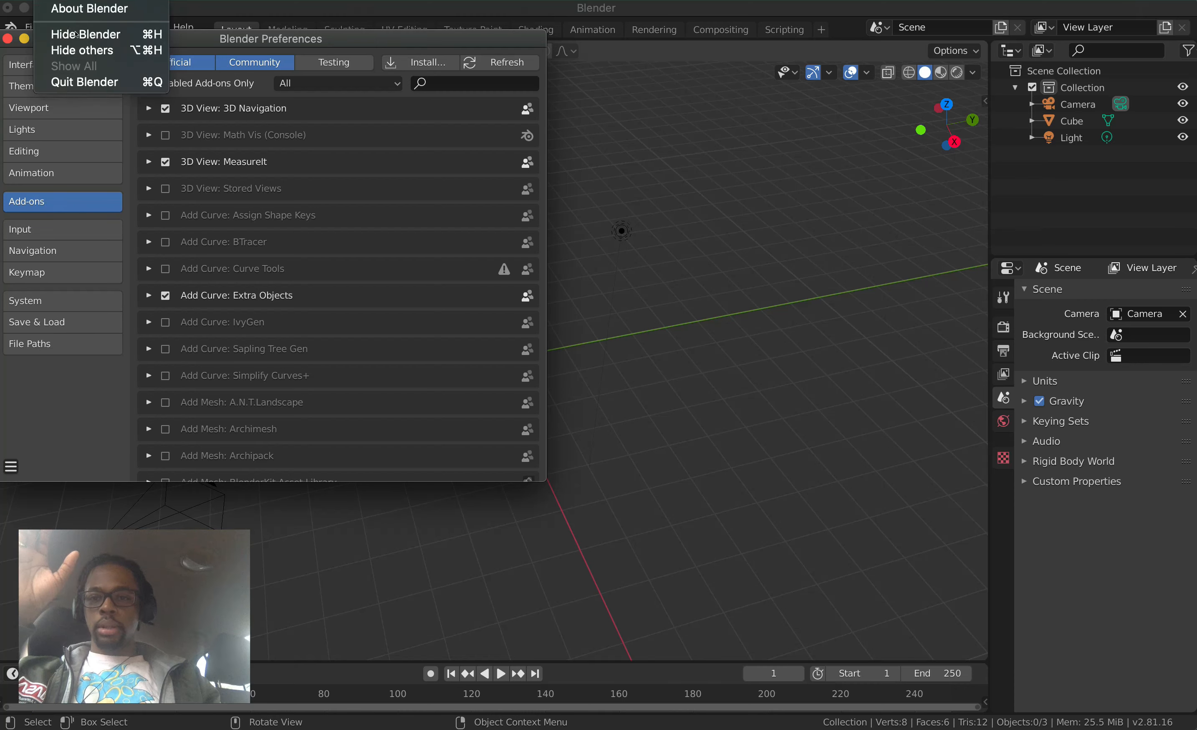
click(104, 14)
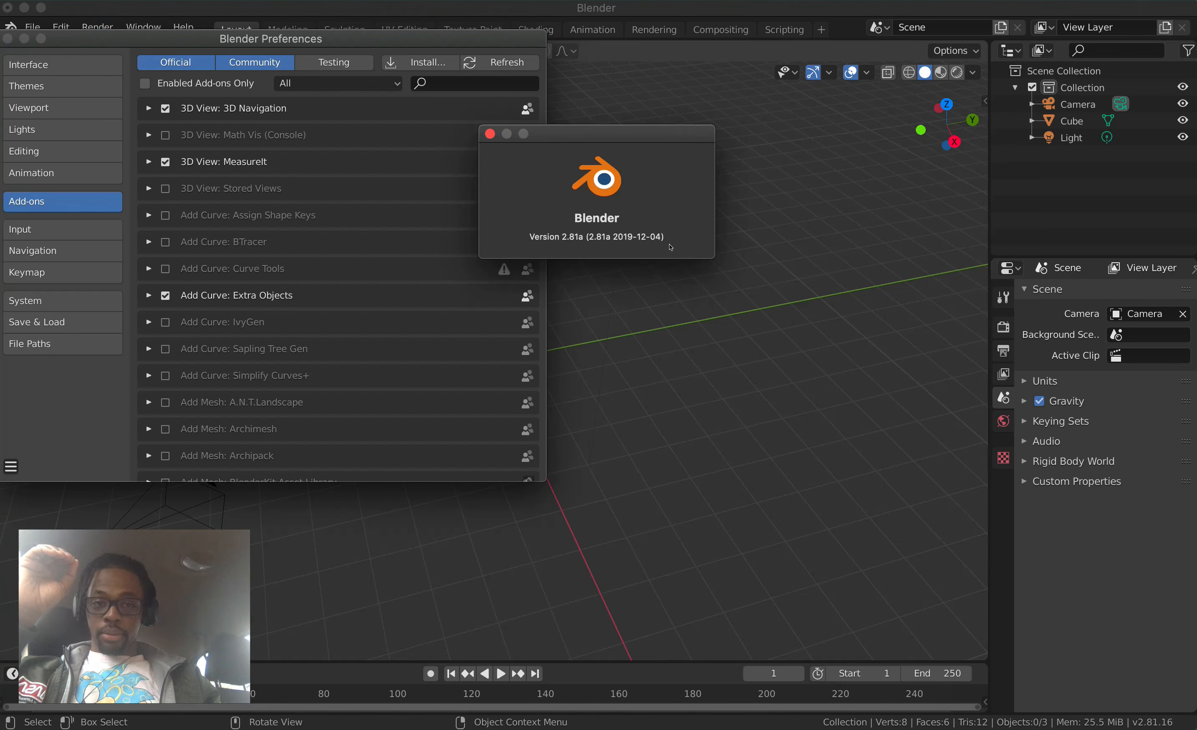
drag(637, 237, 658, 237)
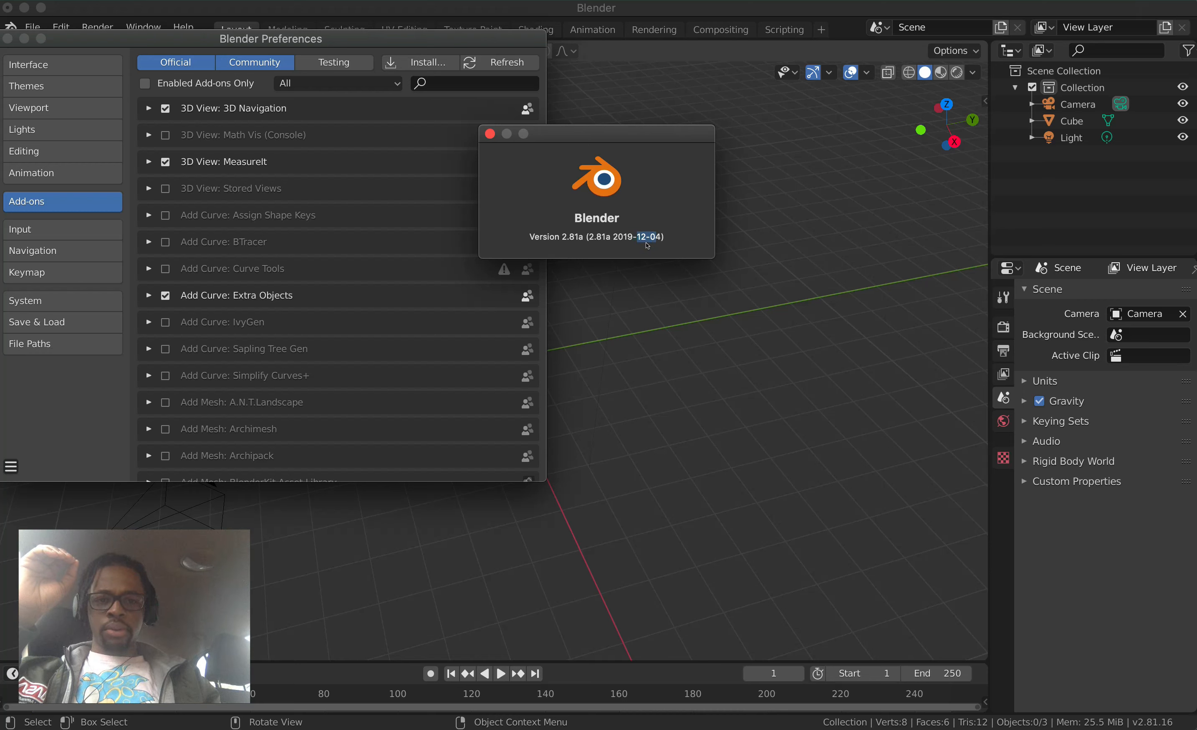
click(490, 135)
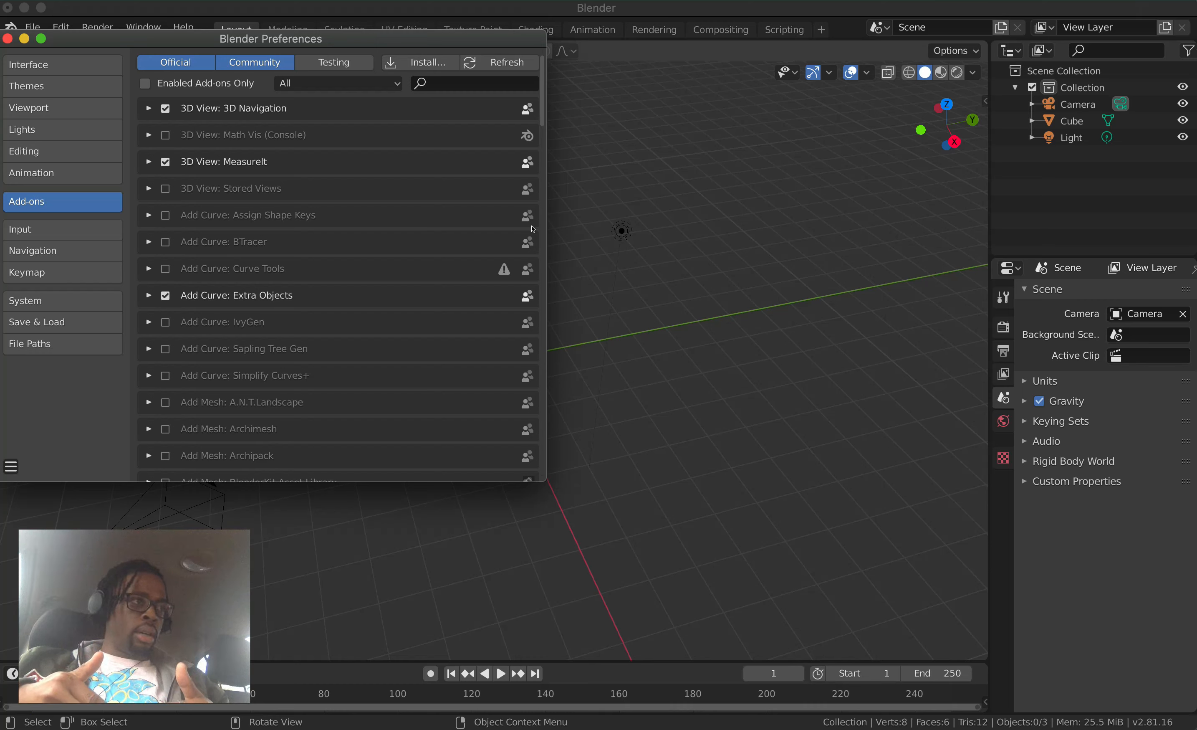
click(949, 1)
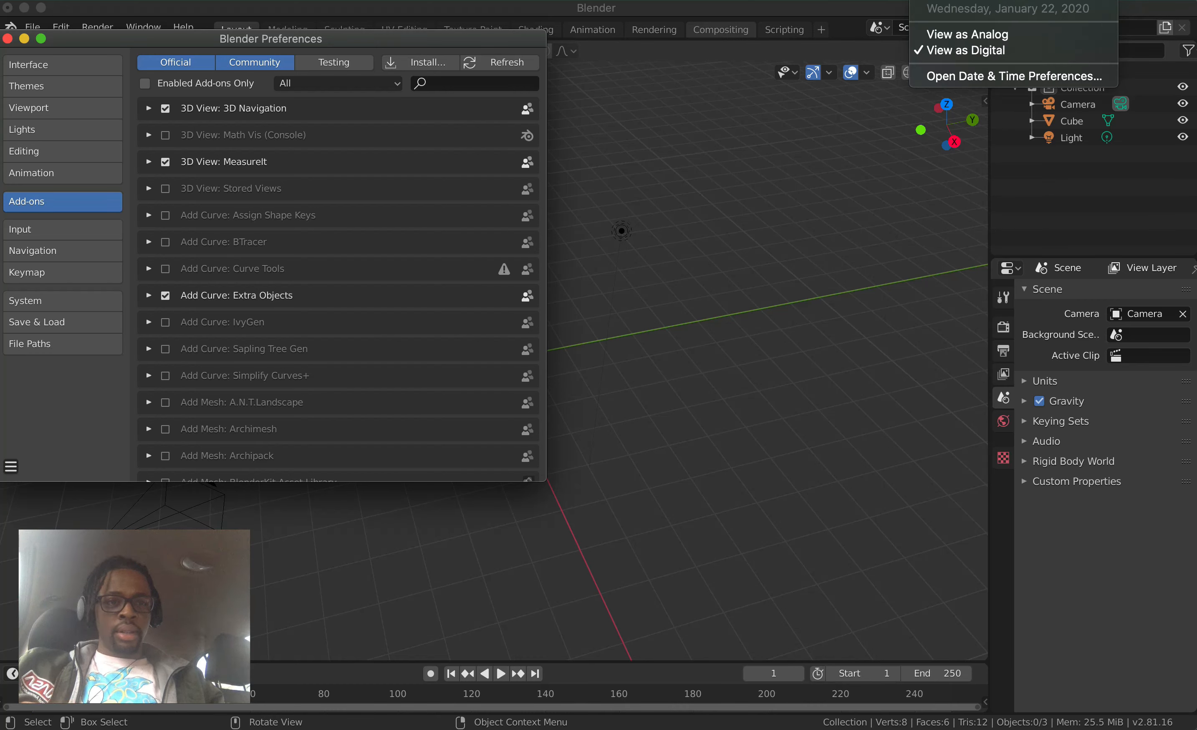
click(948, 1)
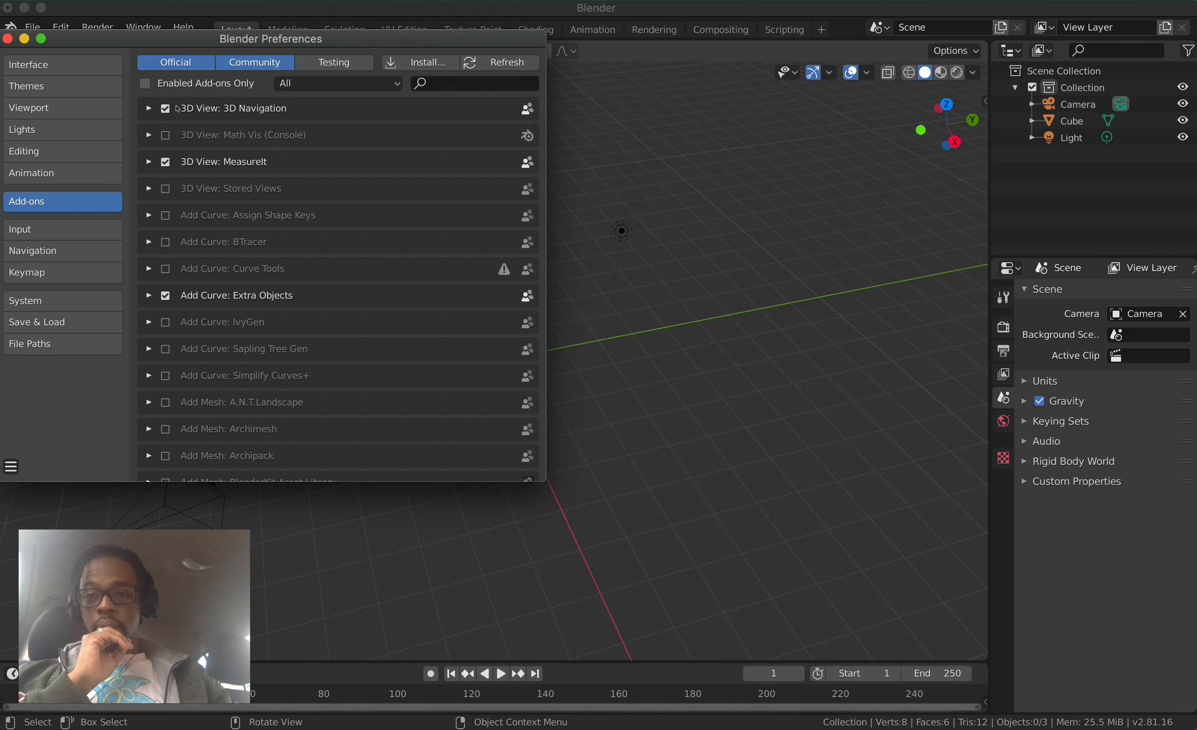
Review the description, location and version details of the 3D View: MeasureIt add-on, then collapse them
scroll(224, 163, down, 2)
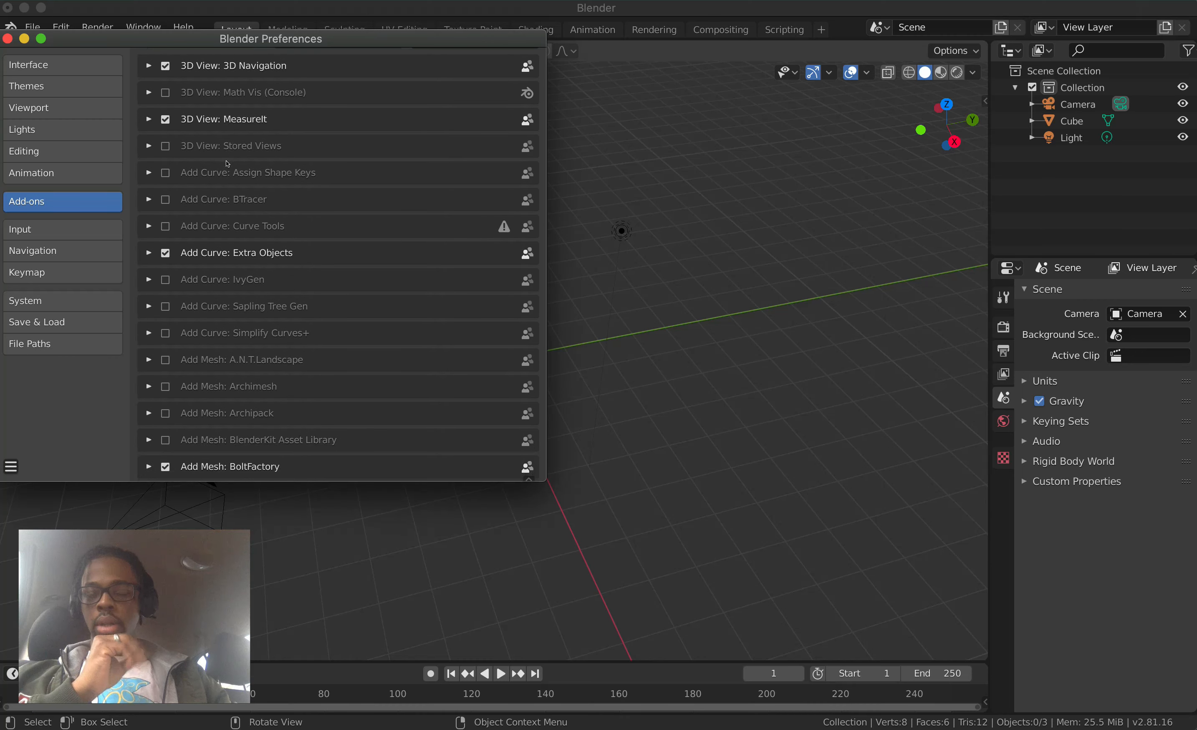
scroll(228, 163, up, 1)
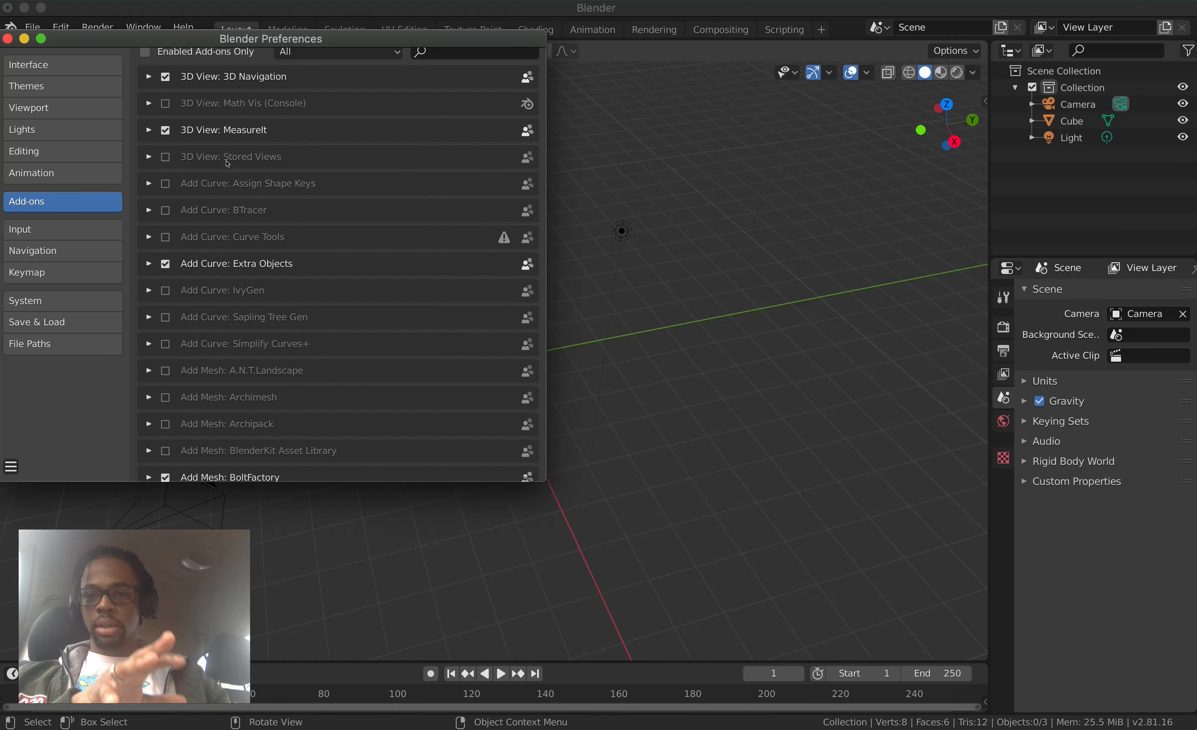
click(147, 130)
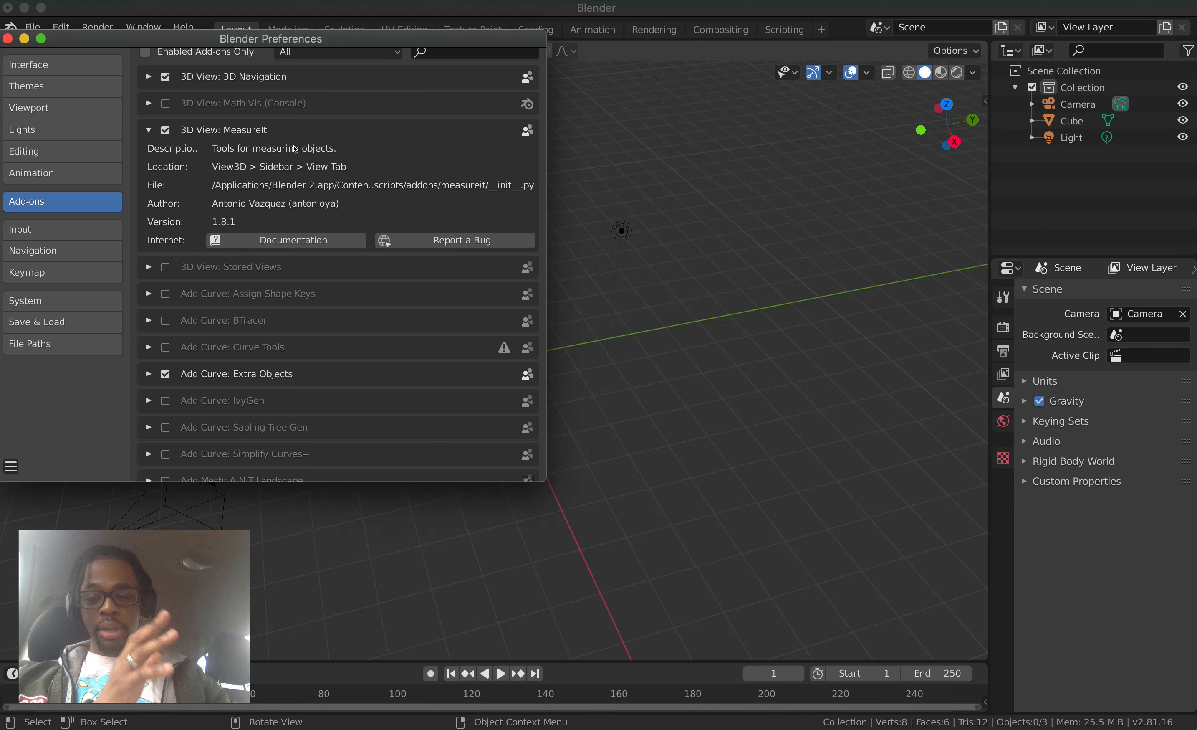
click(148, 130)
Examine the add-on list through the Import-Export and Interface entries and review the details of Mesh: 3D-Print Toolbox
scroll(225, 193, down, 1)
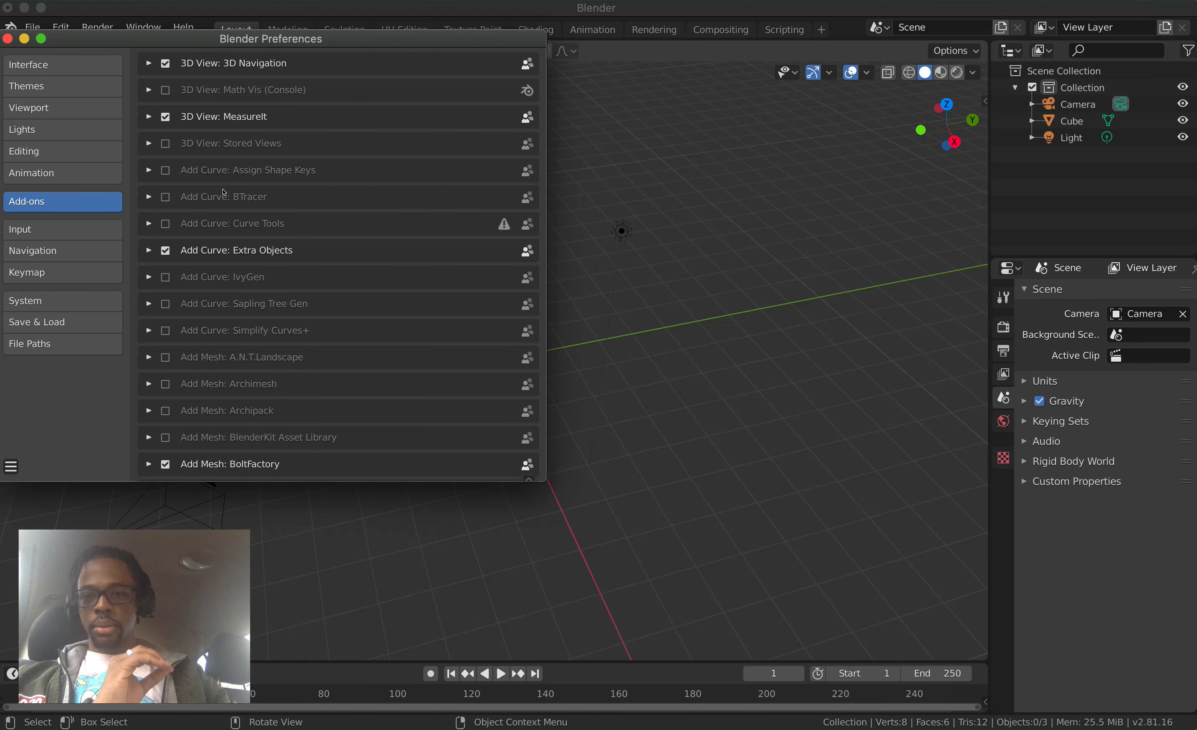
scroll(229, 189, down, 2)
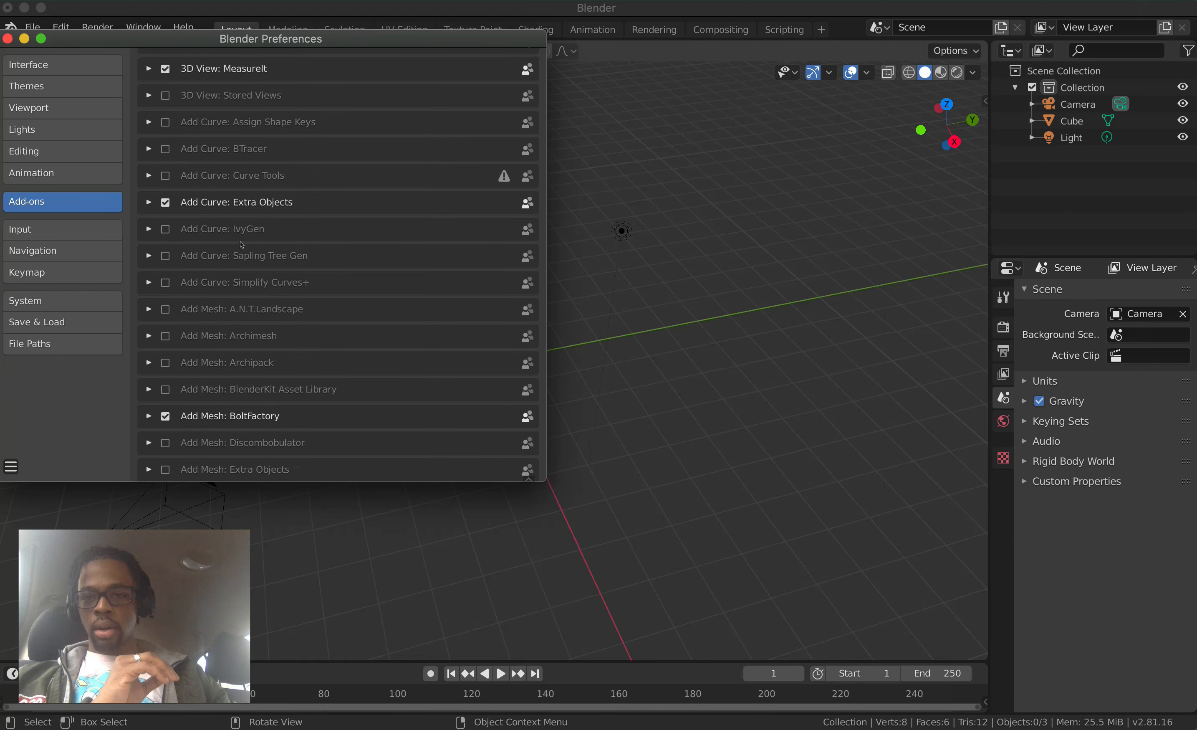
scroll(279, 234, down, 1)
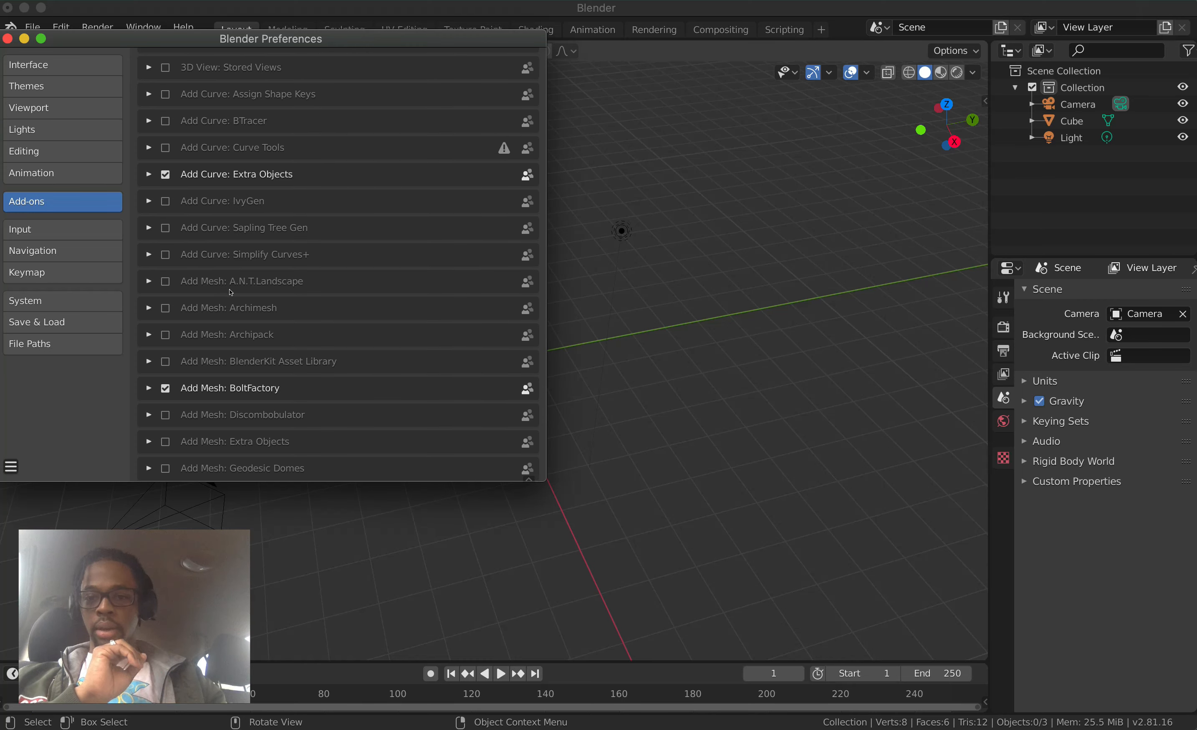
scroll(305, 231, down, 6)
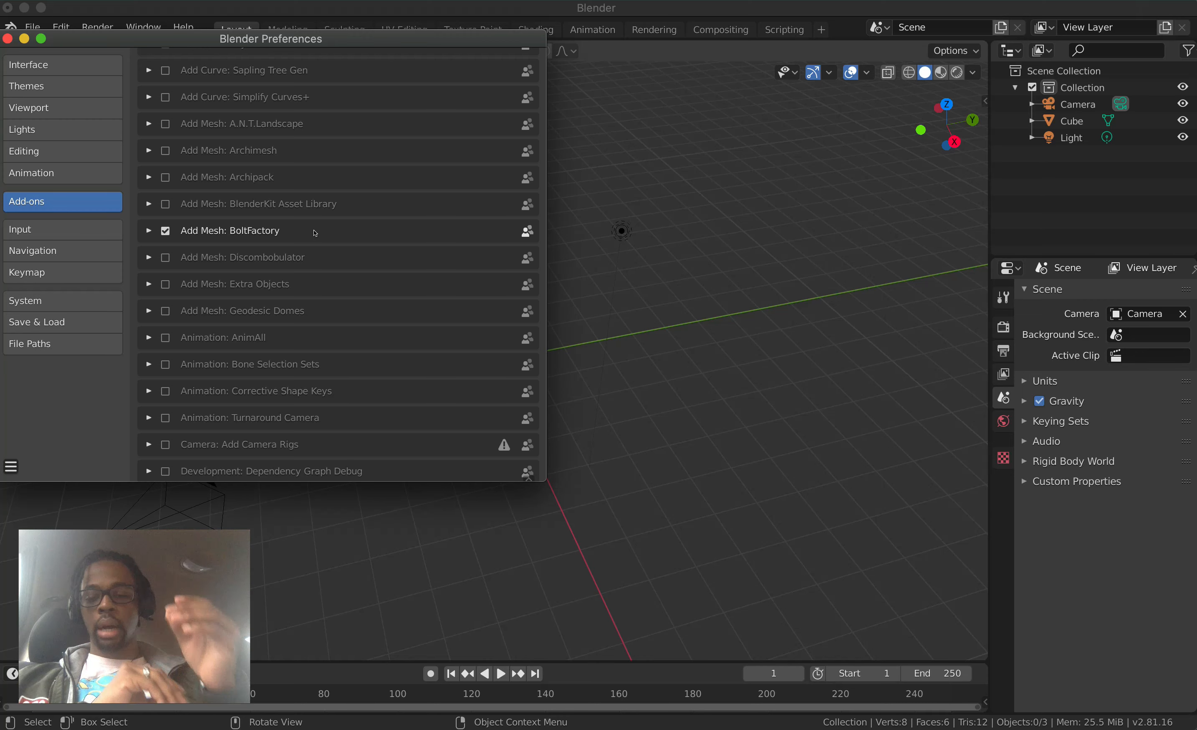
scroll(315, 233, down, 15)
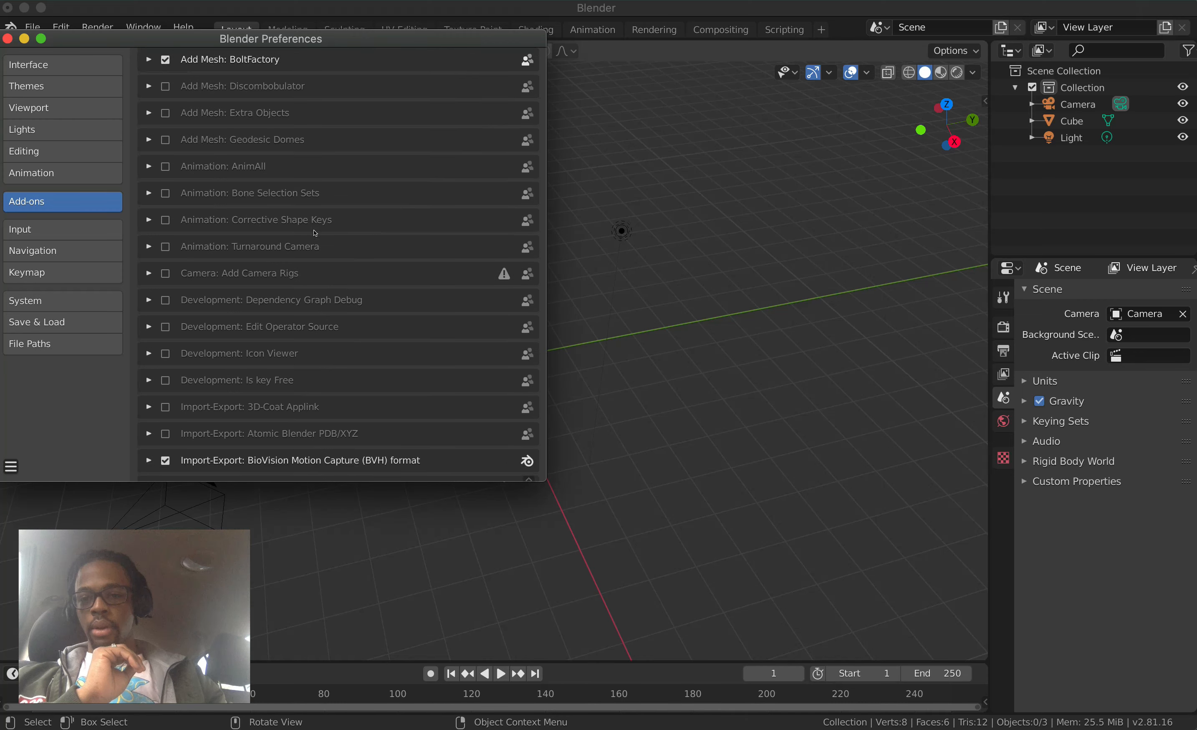
scroll(275, 260, down, 11)
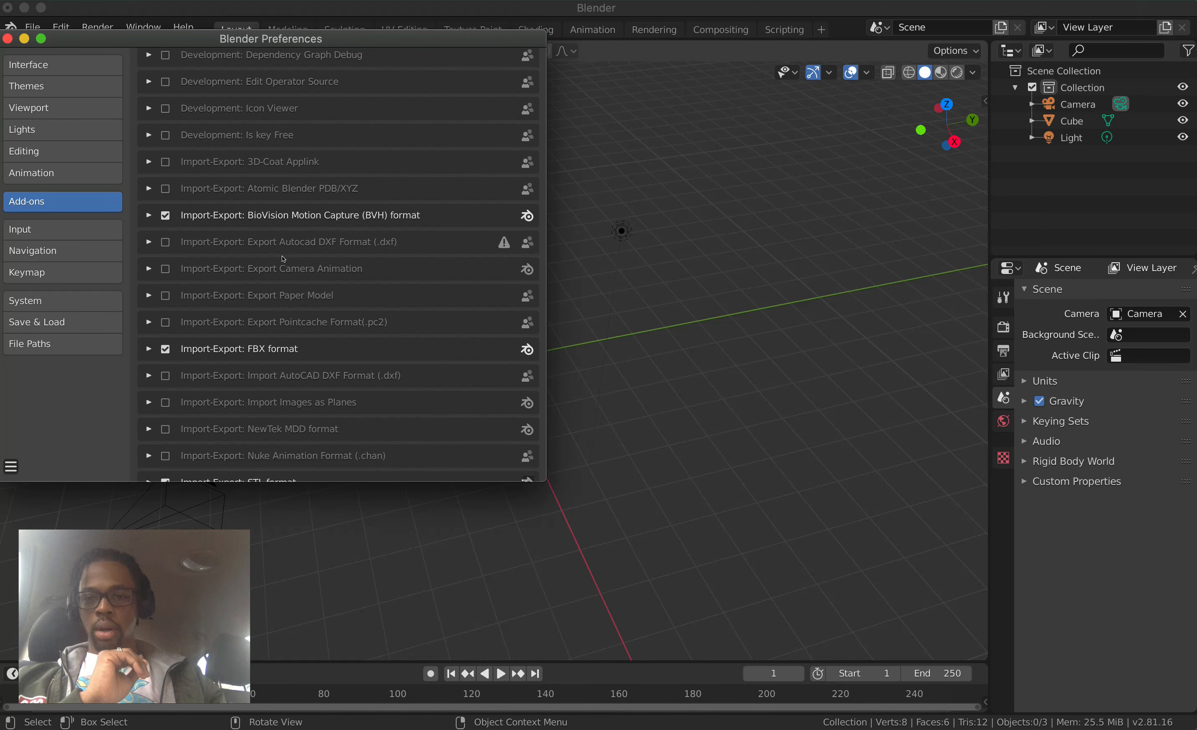
scroll(283, 259, down, 1)
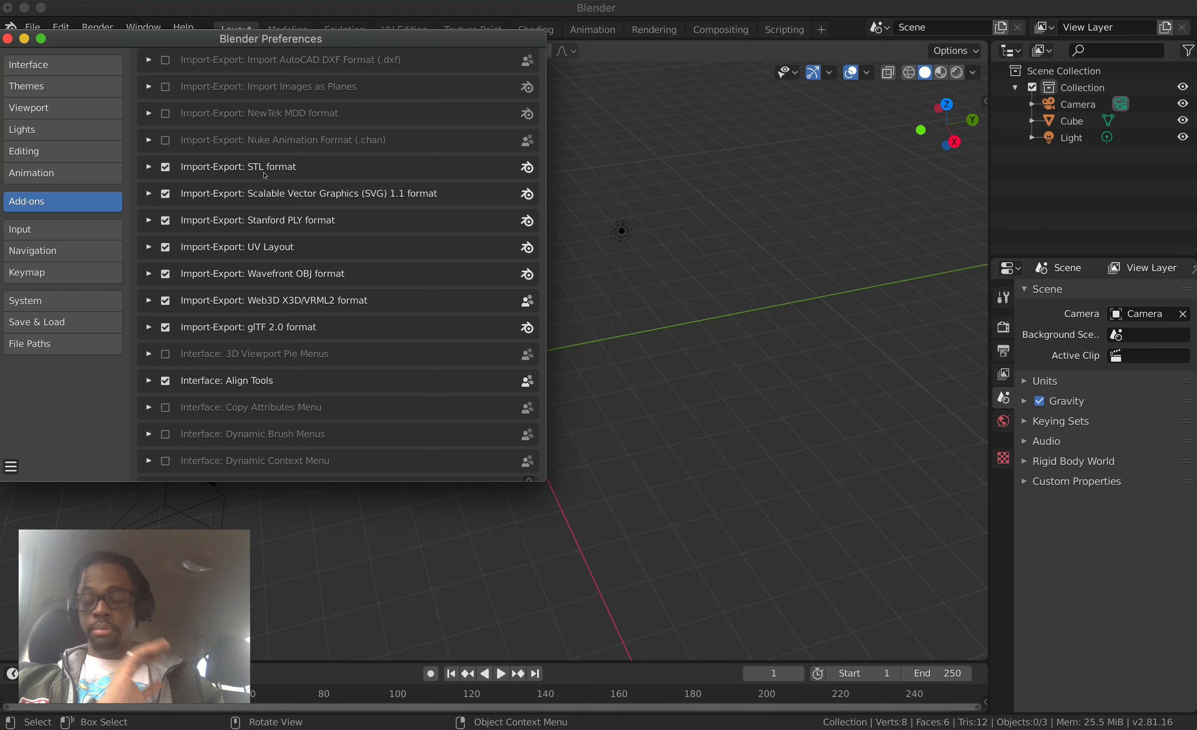
scroll(266, 176, down, 3)
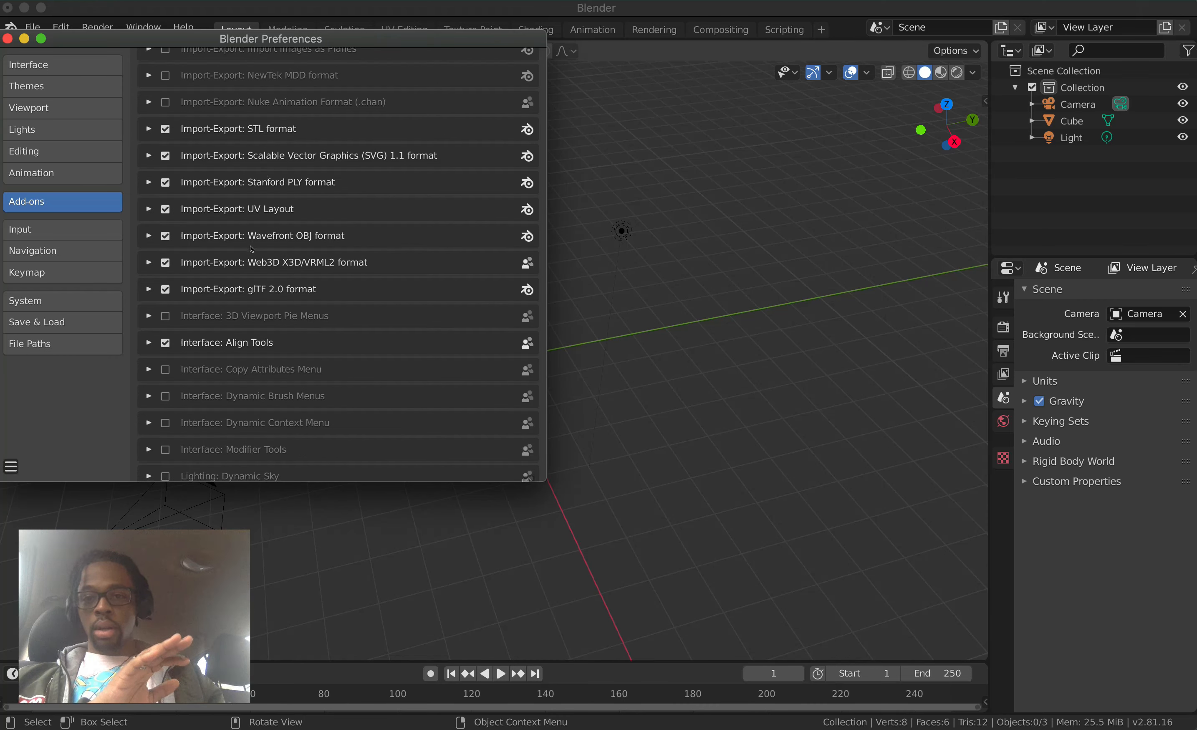
scroll(252, 250, down, 8)
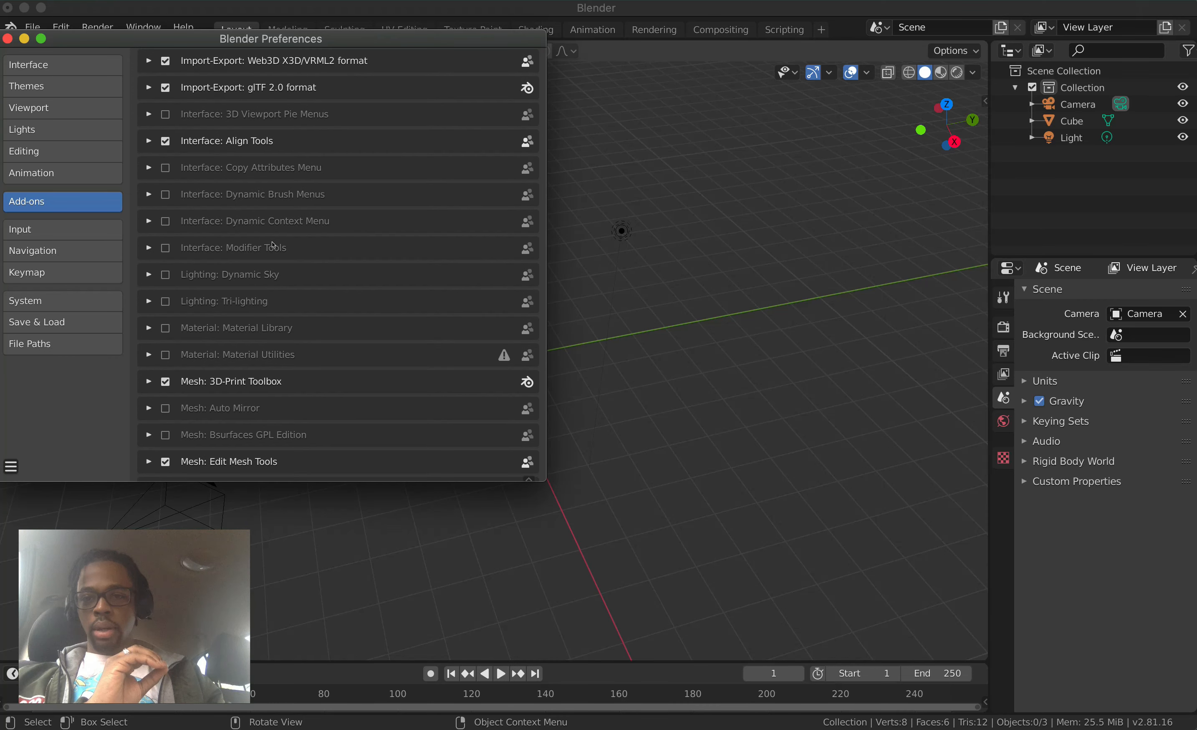
scroll(266, 339, down, 6)
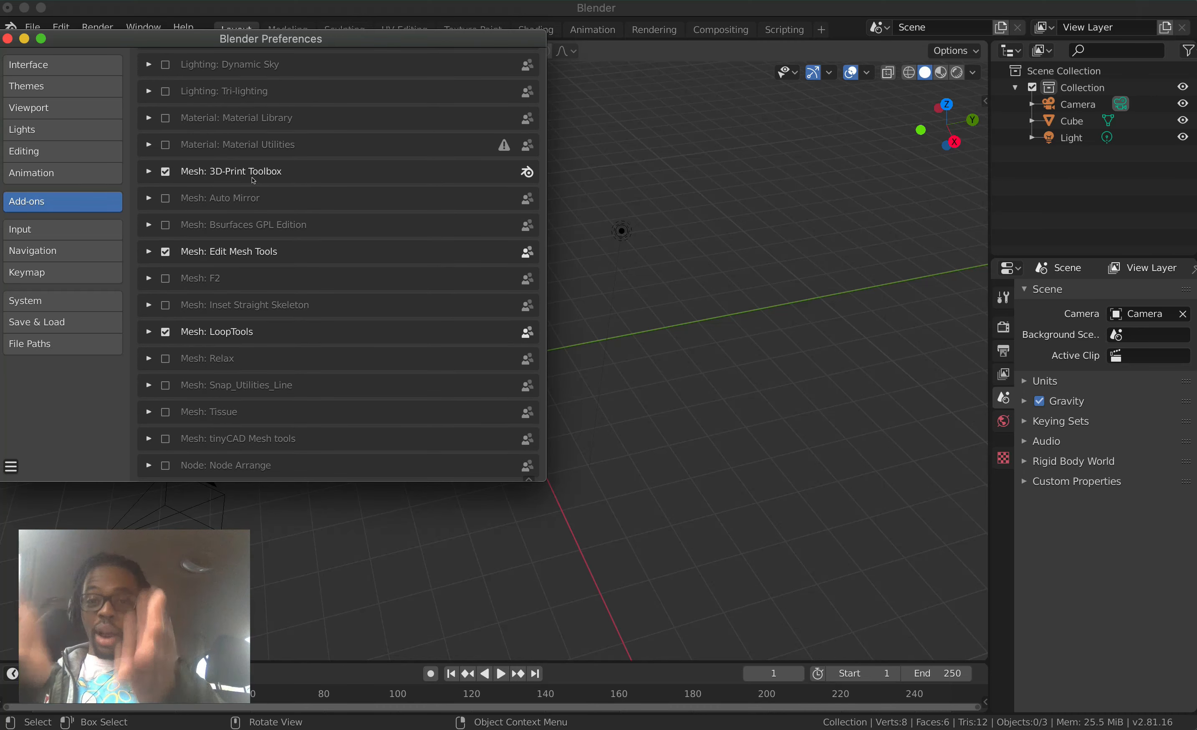
click(148, 172)
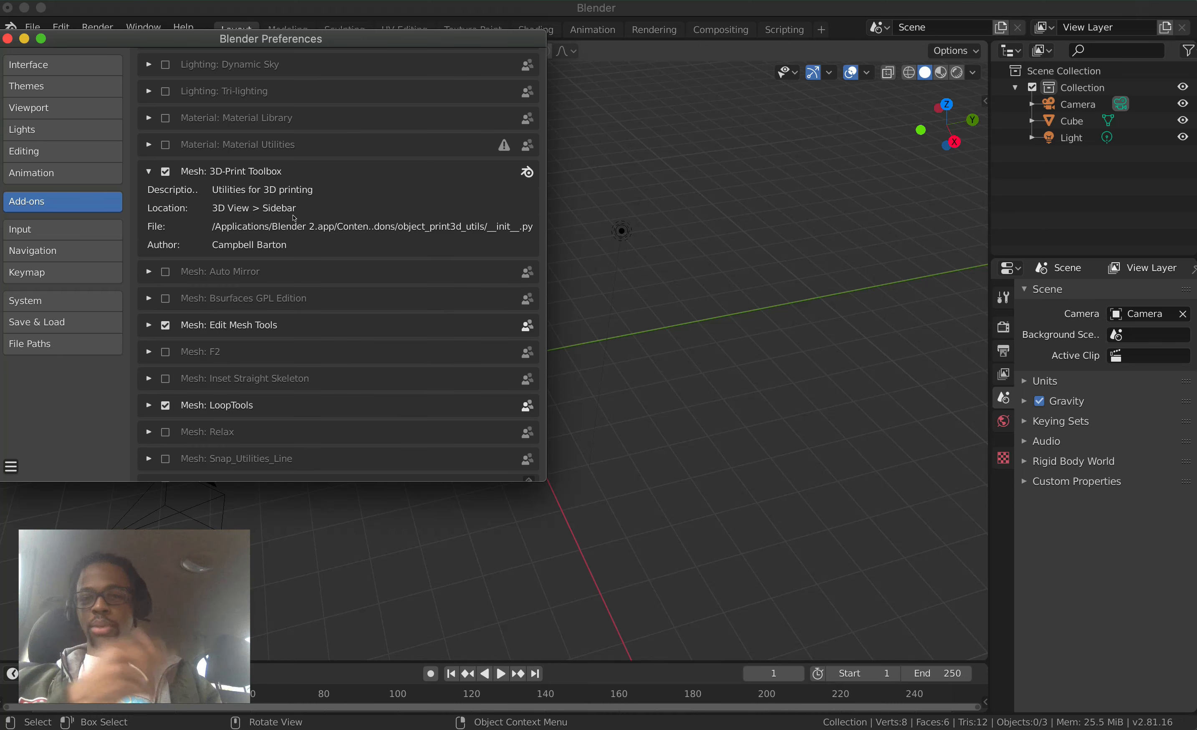
click(148, 171)
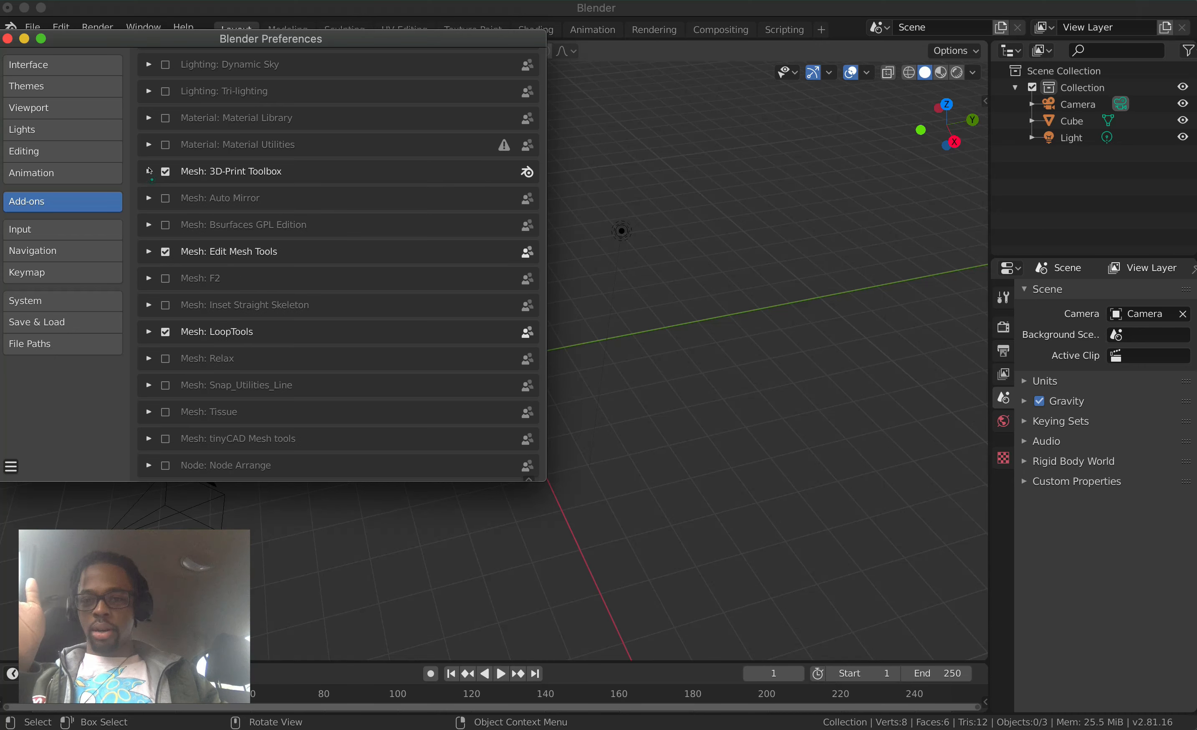
Examine the remaining Mesh, Object, Render and System add-ons, then return to the start of the add-on list
scroll(263, 170, down, 5)
scroll(265, 172, down, 3)
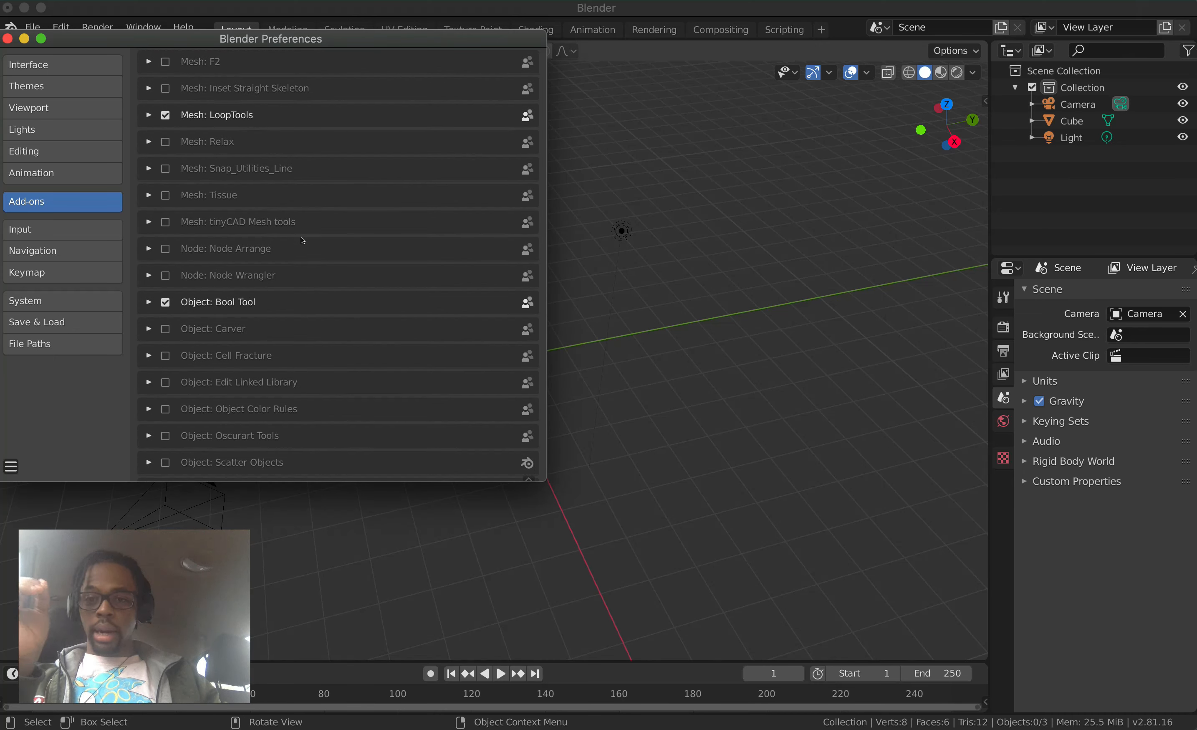
scroll(291, 270, down, 3)
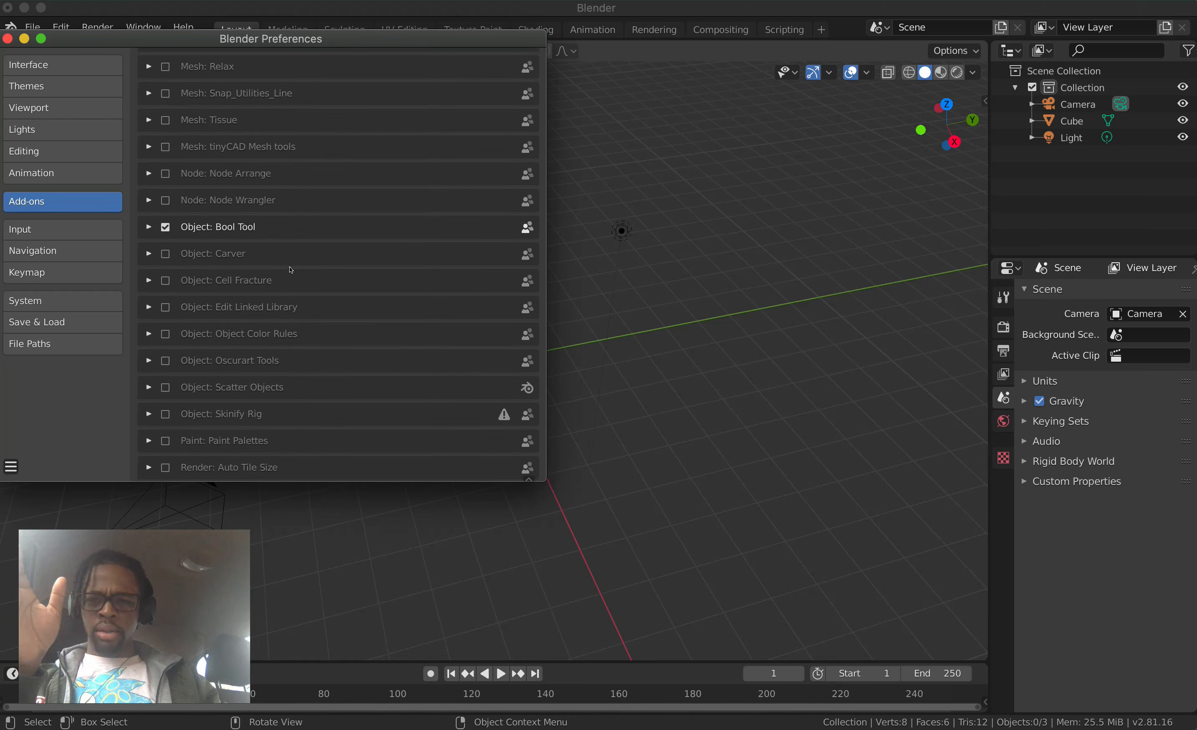
scroll(287, 256, down, 1)
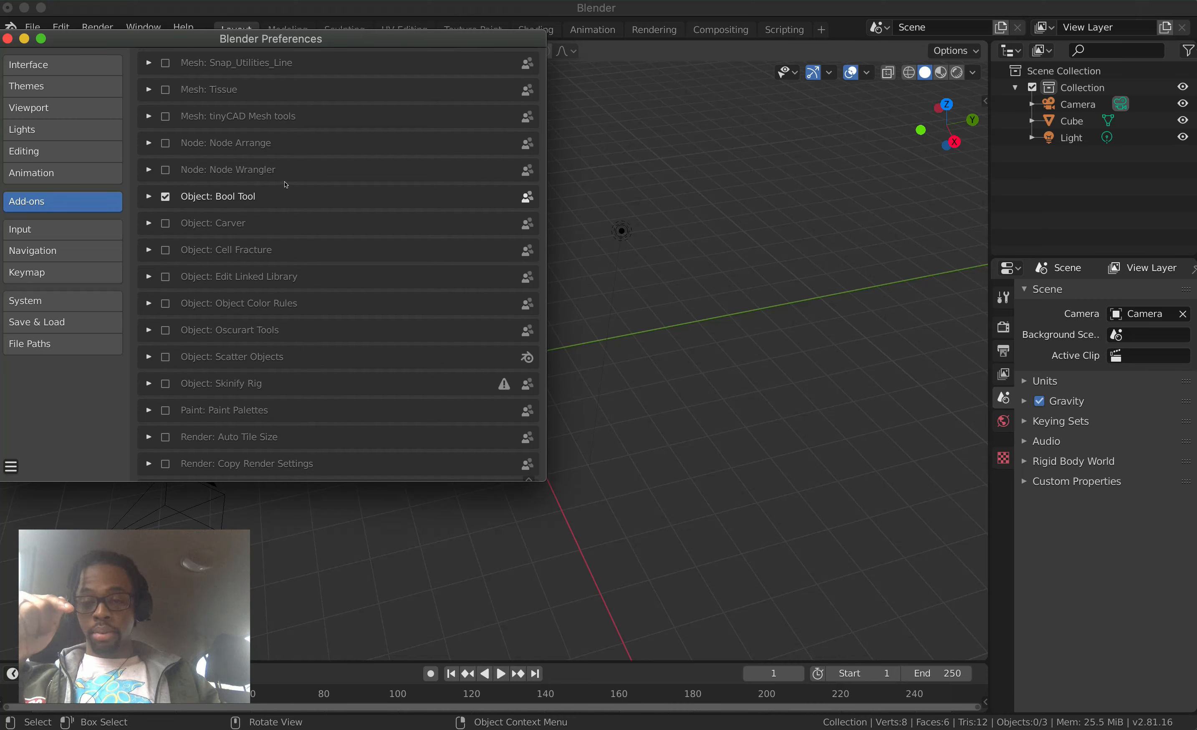
scroll(279, 265, down, 9)
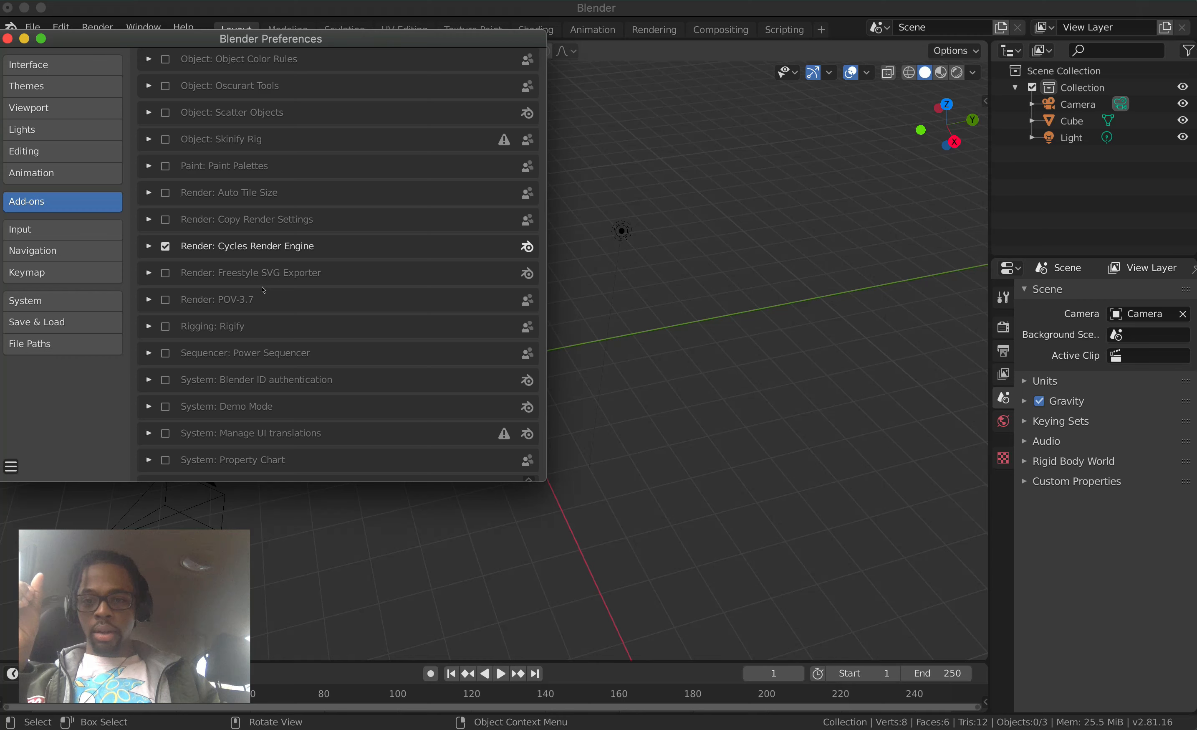
scroll(264, 290, down, 3)
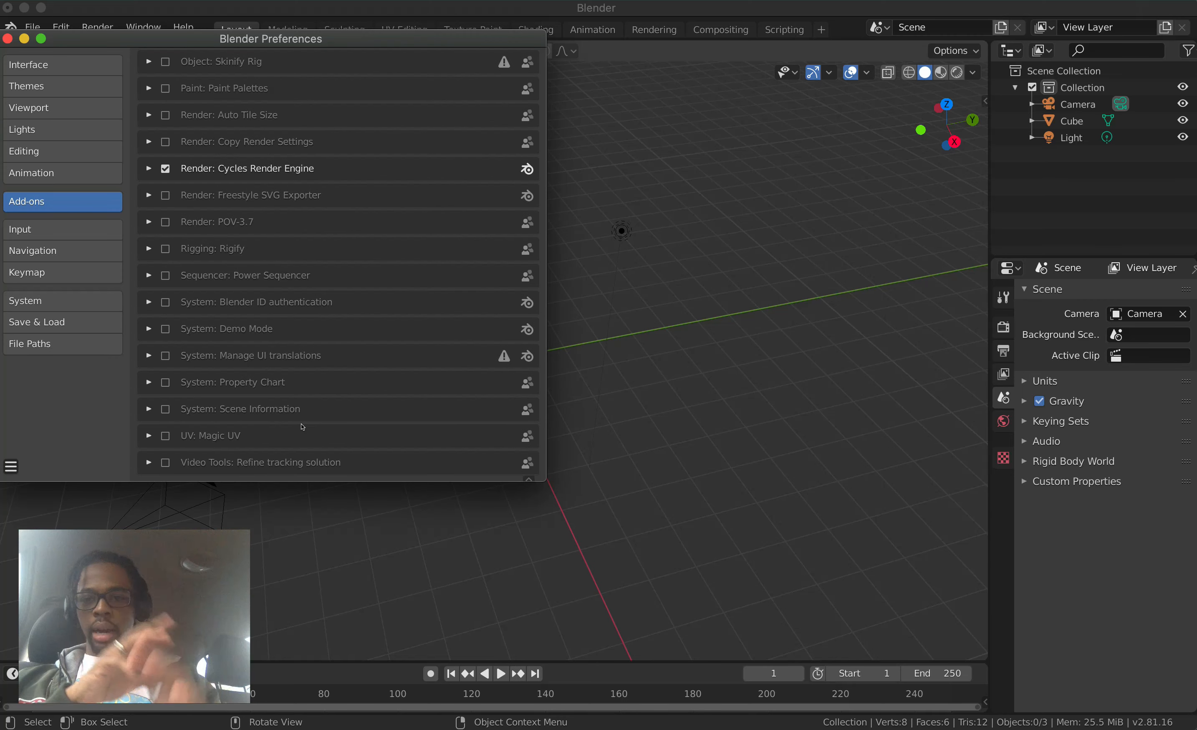
scroll(302, 427, up, 1)
scroll(303, 427, up, 20)
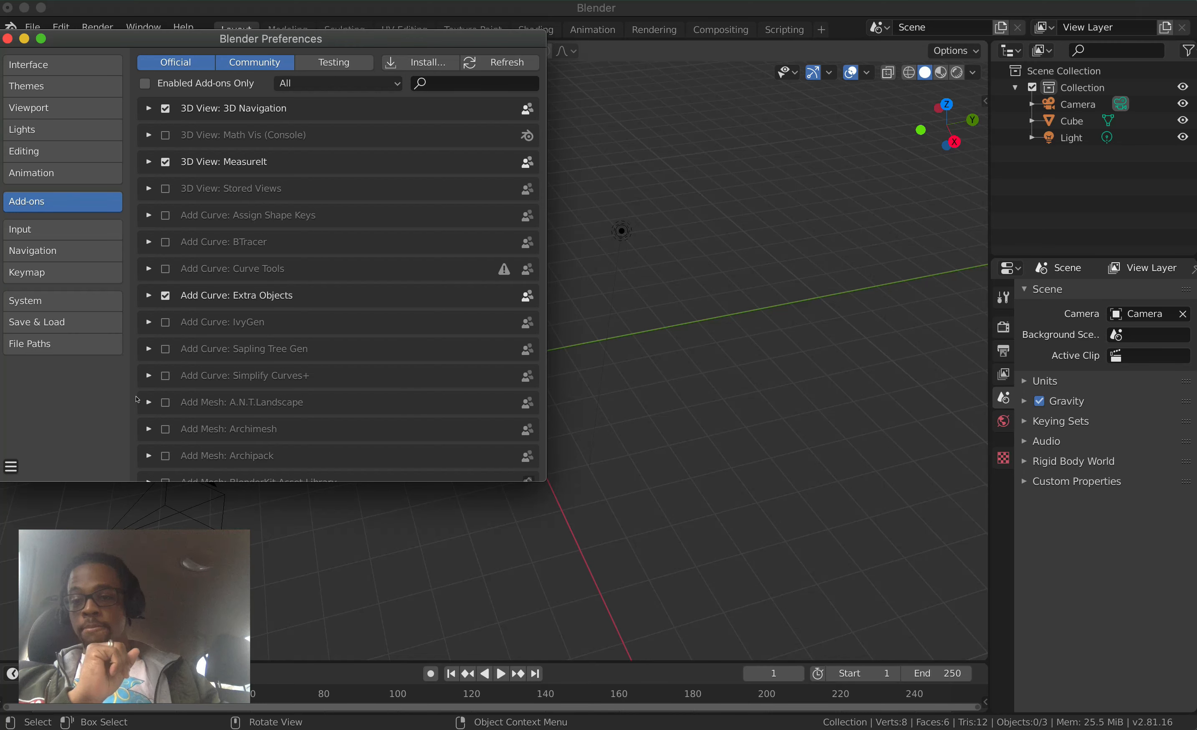
Save the current preferences and close the preferences window
click(11, 466)
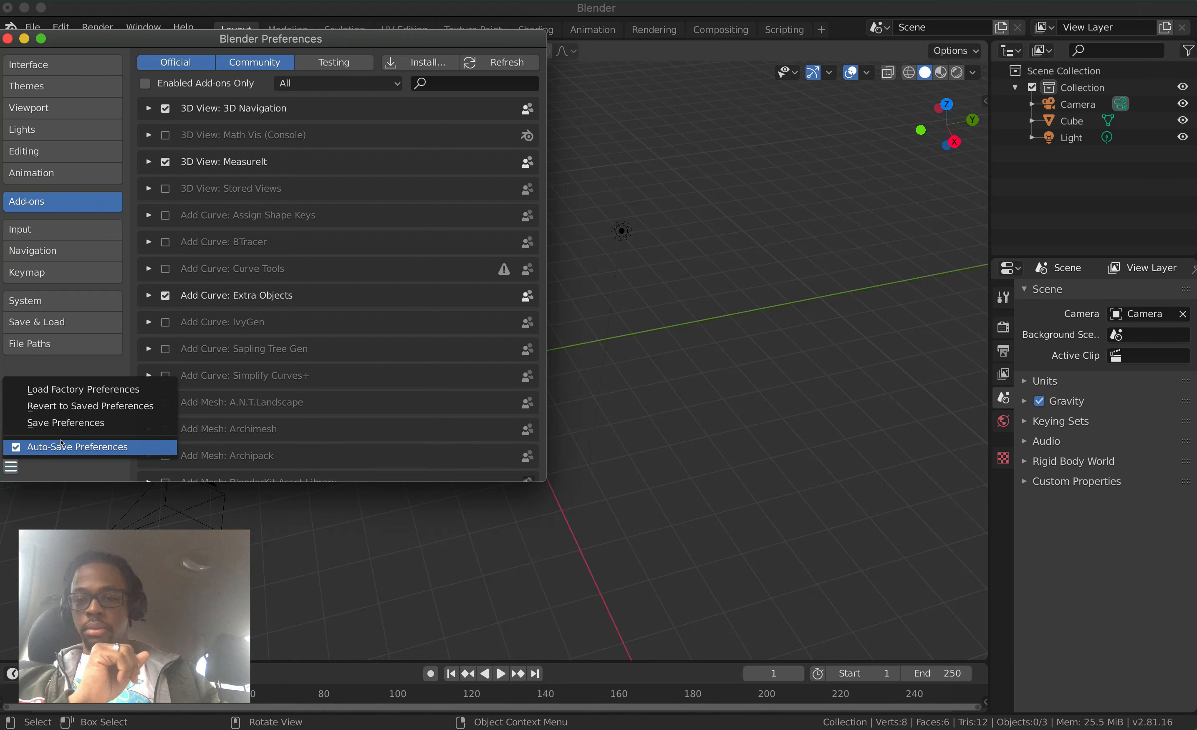
click(66, 423)
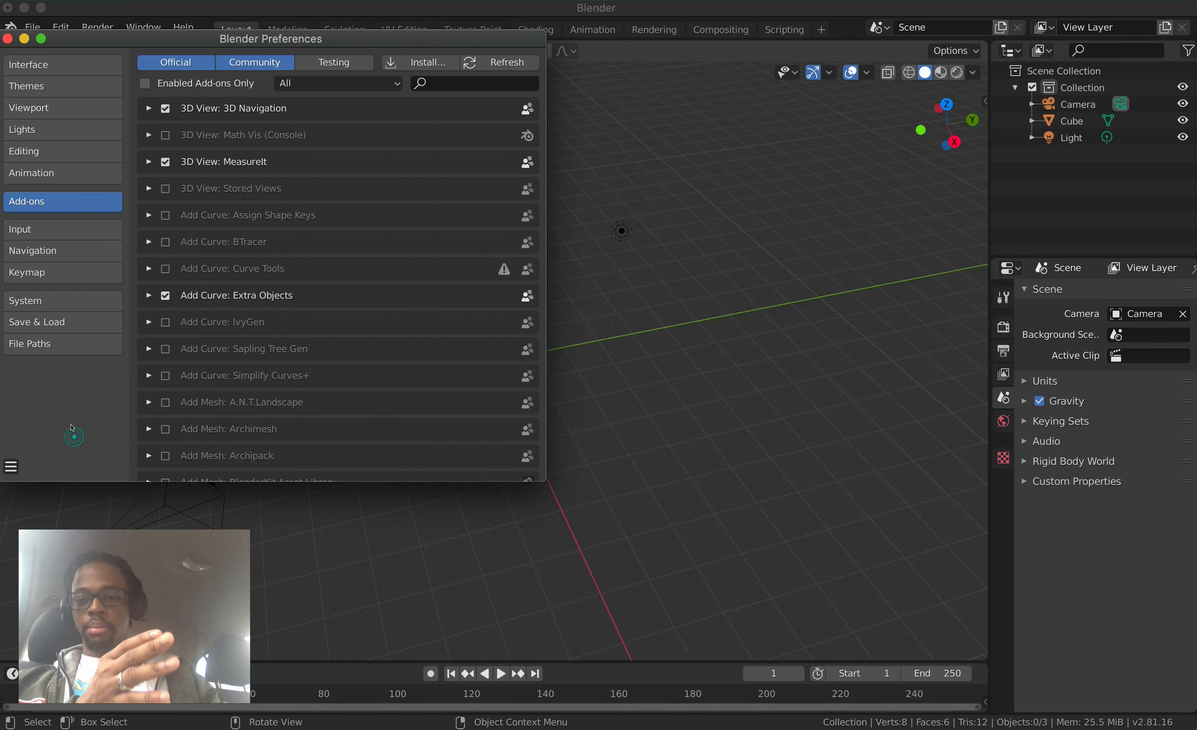
click(8, 38)
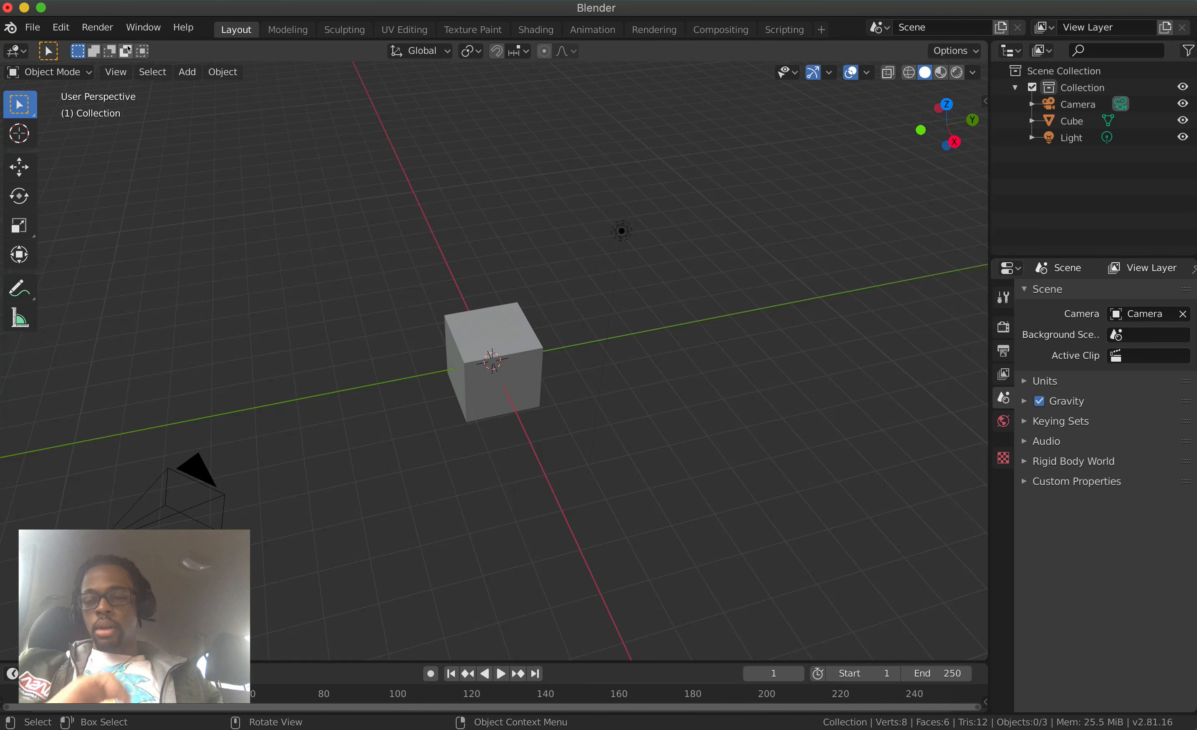
Reopen the preferences and review the Input, Editing and Interface settings
click(66, 29)
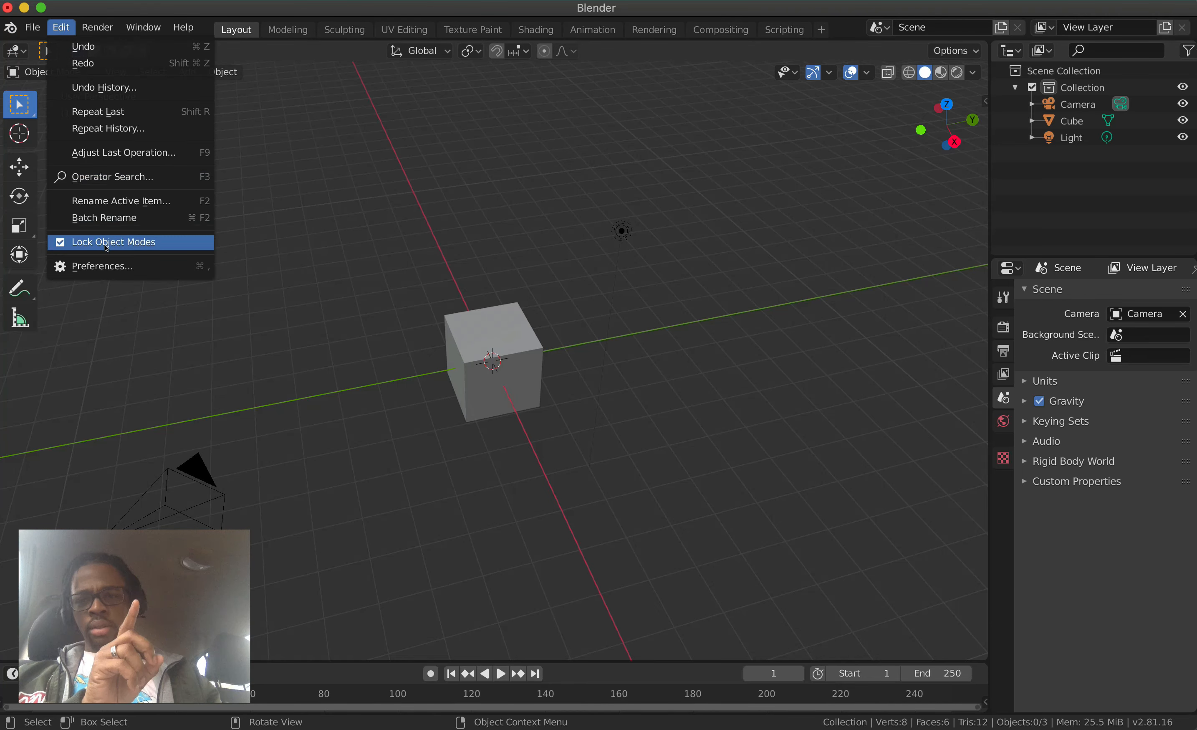
click(123, 263)
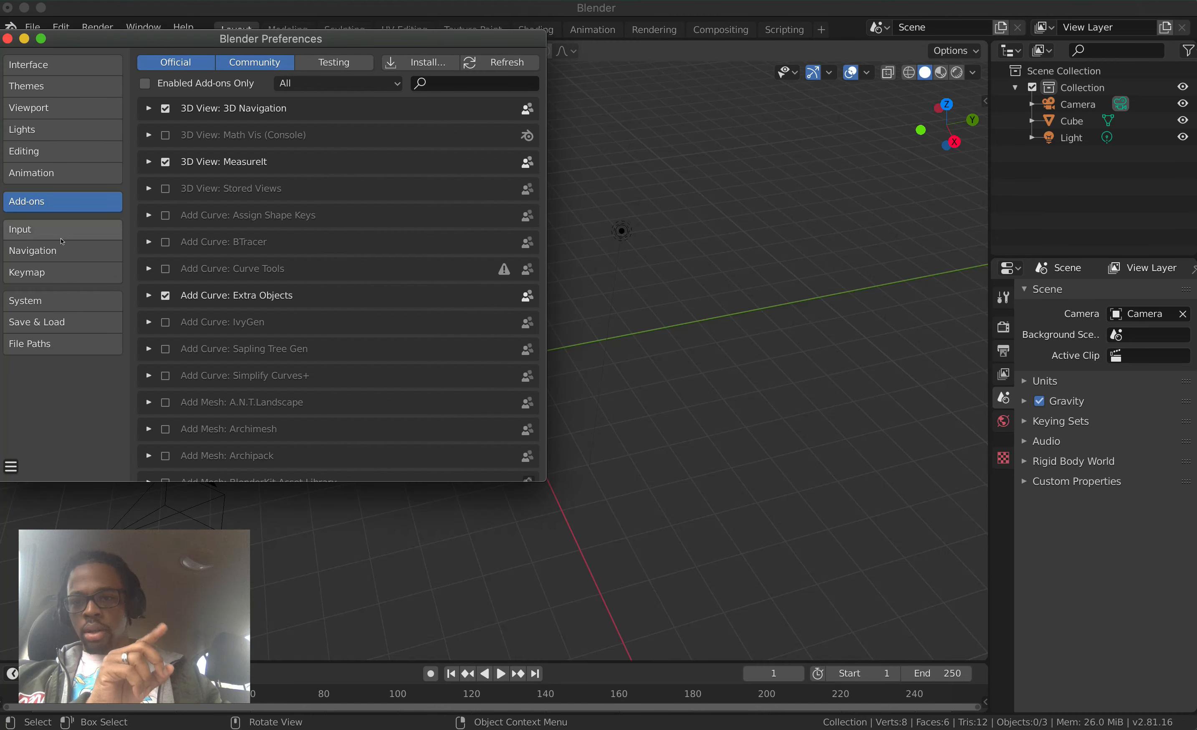
click(53, 229)
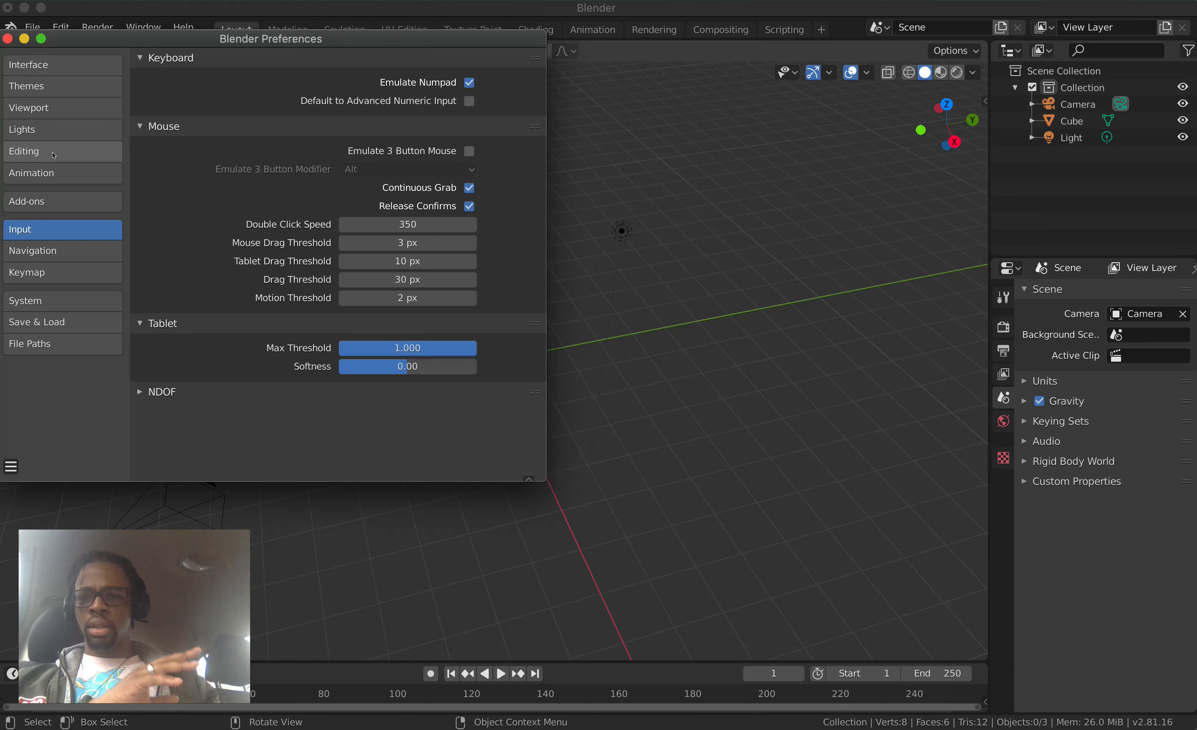
click(54, 153)
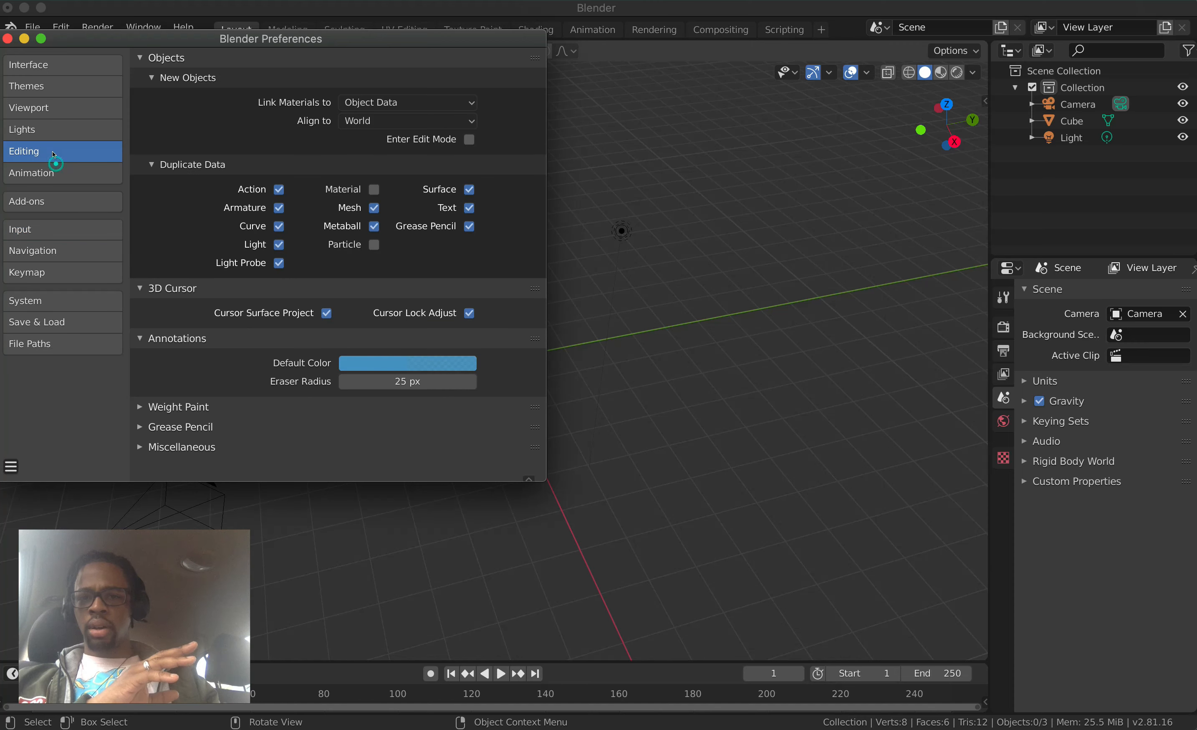
click(63, 71)
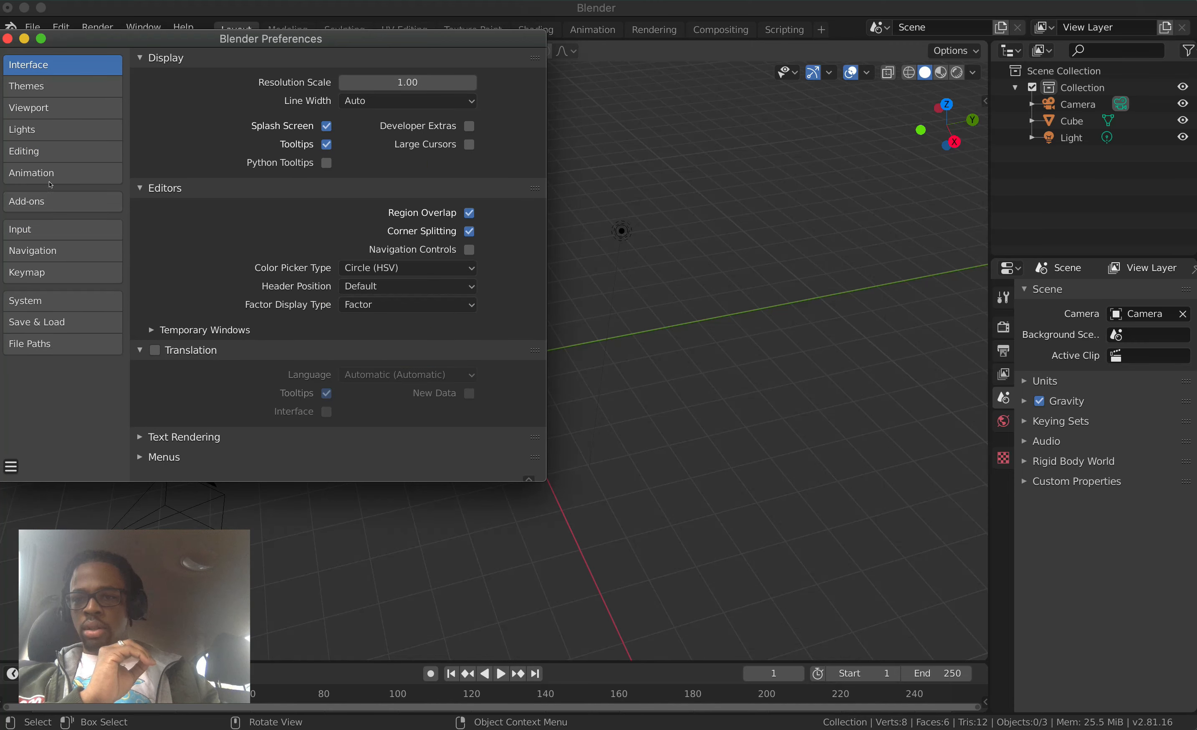
click(55, 154)
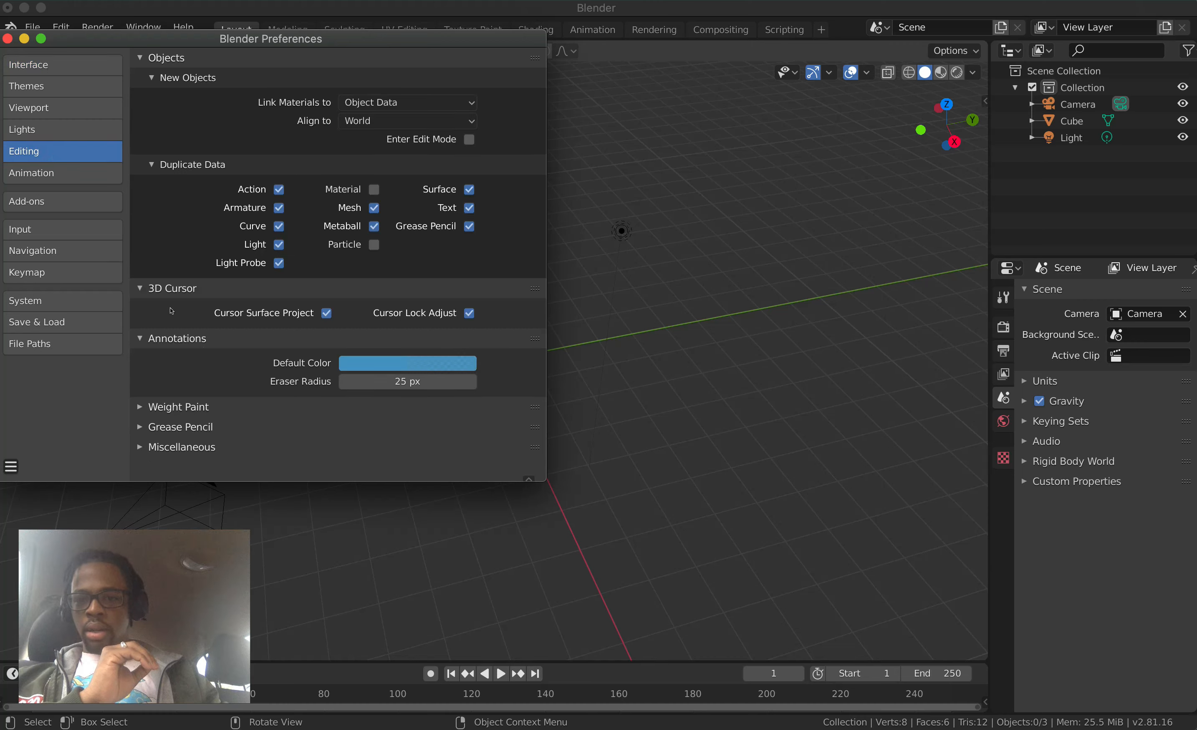
Examine the Keymap preferences and expand the Window category to review its keyboard shortcuts
click(69, 269)
scroll(260, 270, down, 10)
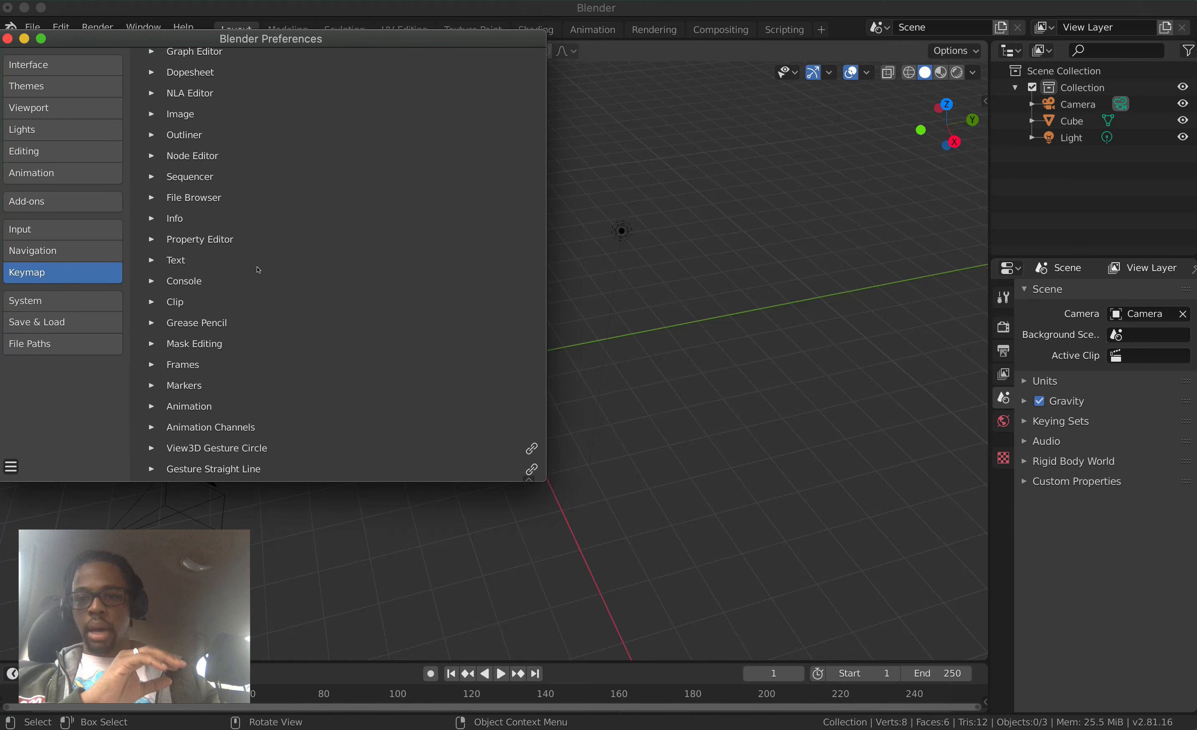
scroll(258, 269, up, 7)
scroll(246, 268, up, 3)
scroll(196, 260, down, 1)
click(157, 249)
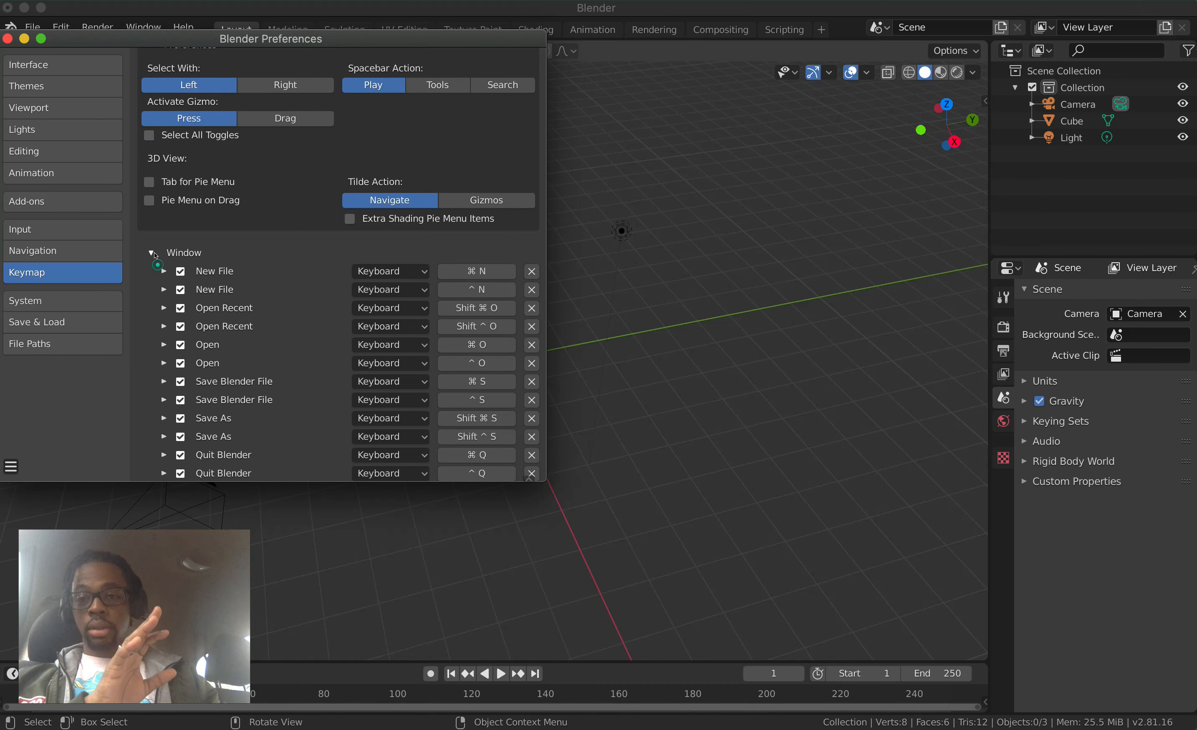
scroll(195, 298, down, 4)
scroll(195, 297, down, 18)
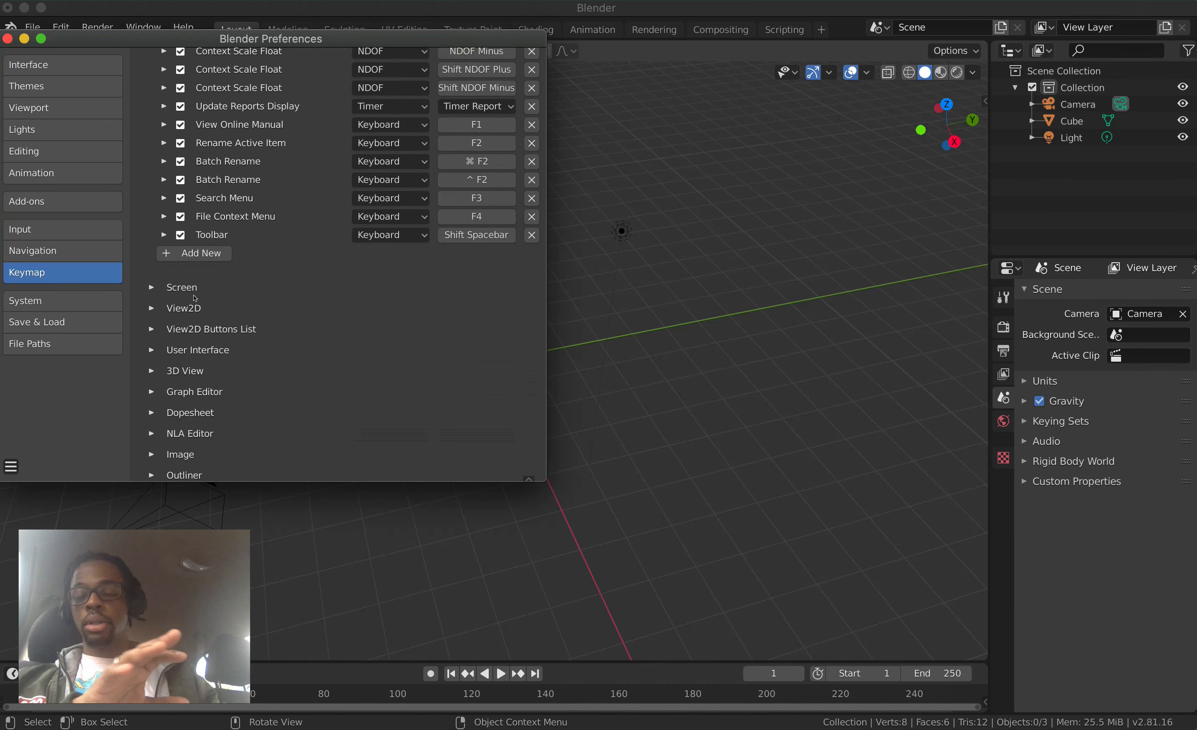
Expand the Image category of the keymap to review its subcategories
scroll(195, 298, down, 1)
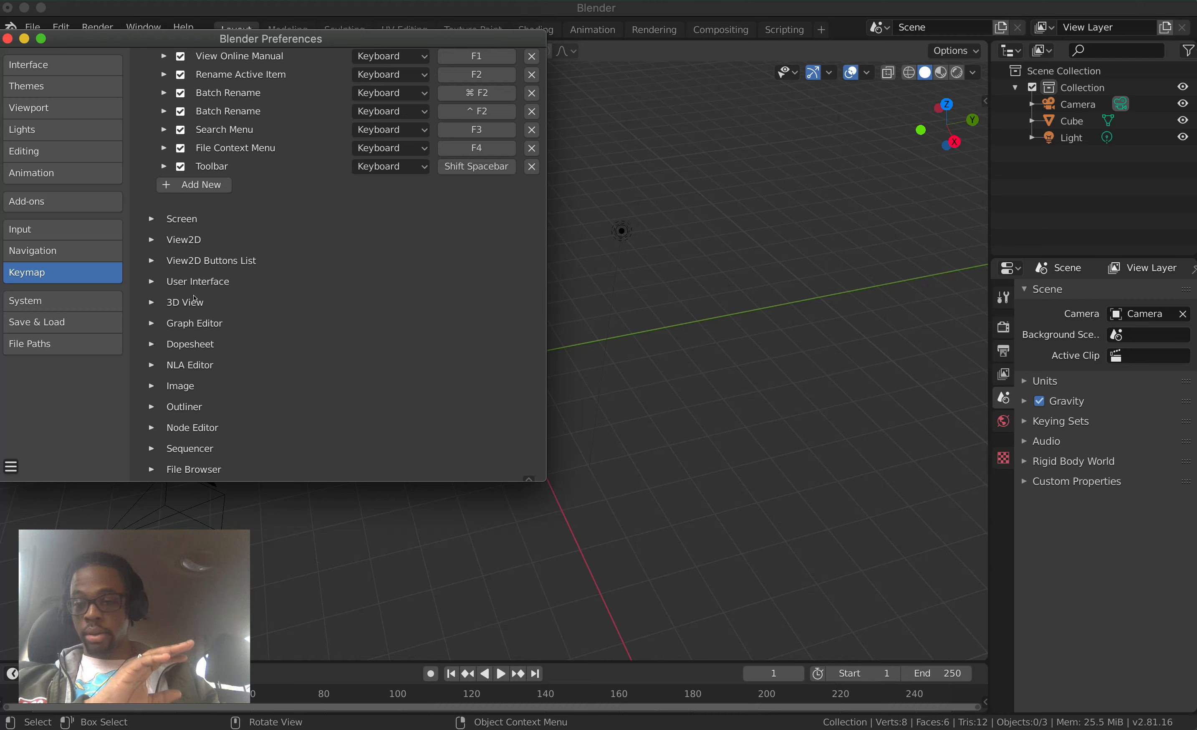
click(151, 385)
scroll(218, 277, down, 8)
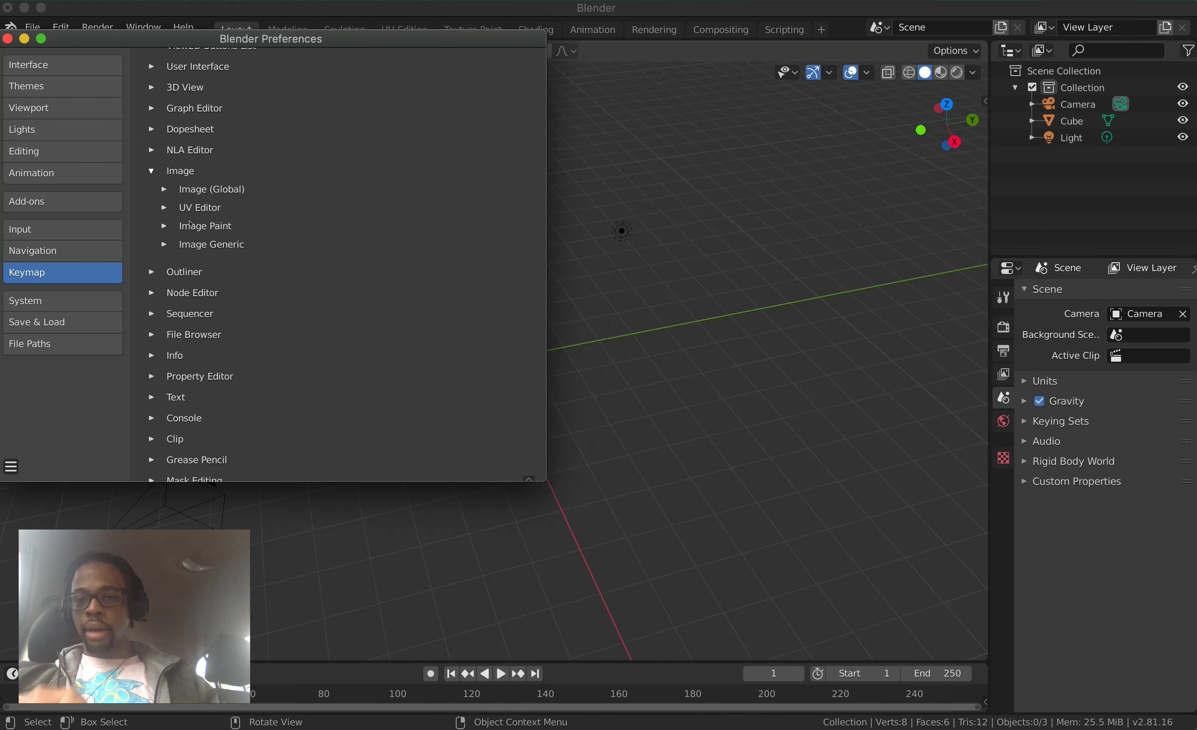
Close the preferences and view the cube from the front, right and top, comparing perspective with orthographic projection in front view
click(7, 39)
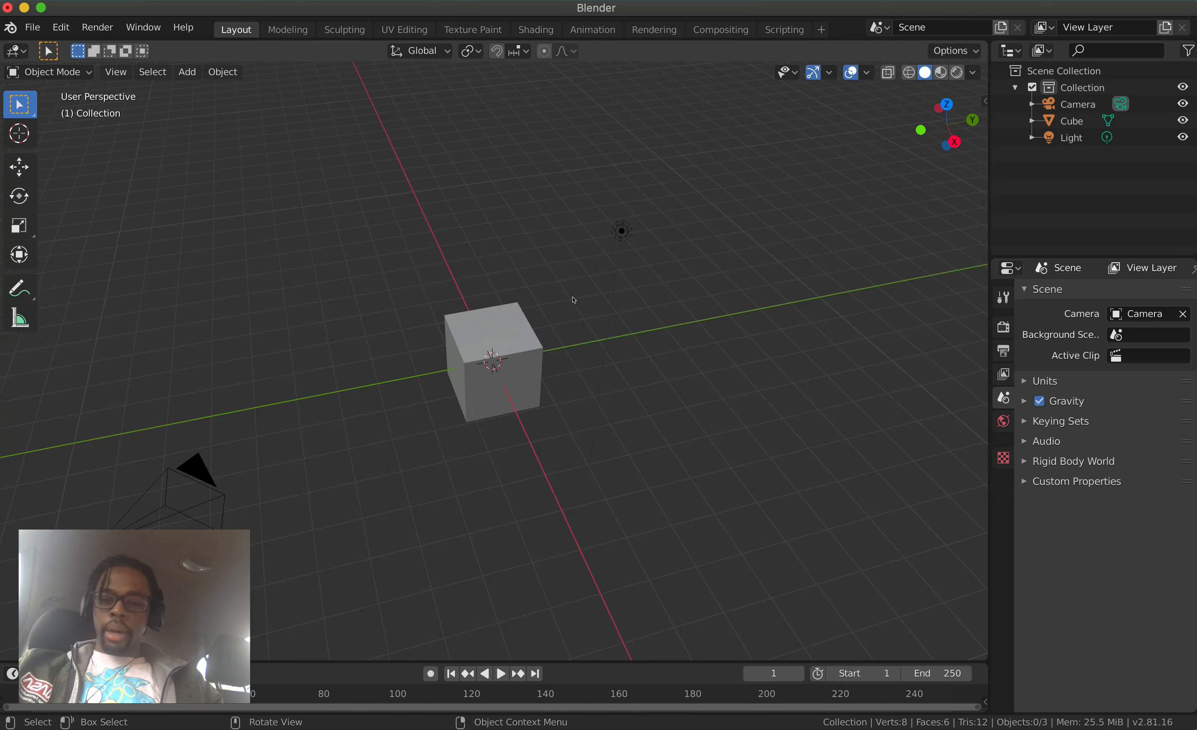
key(KP_1)
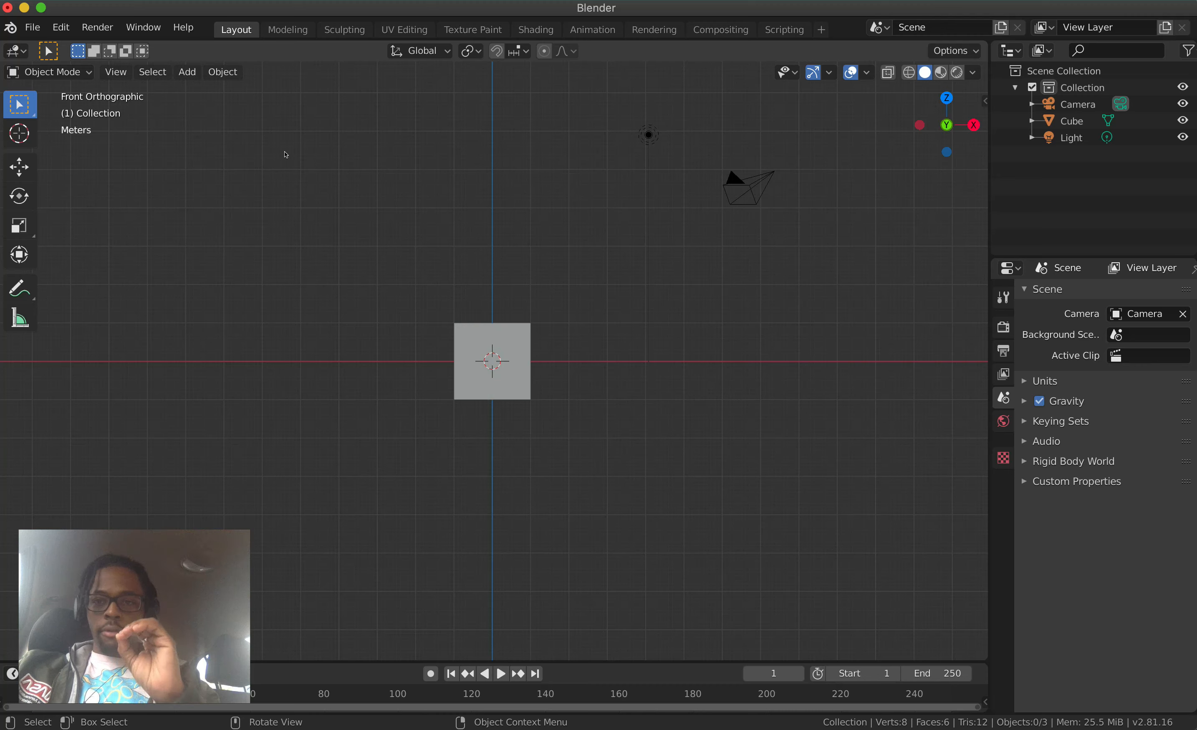
key(KP_5)
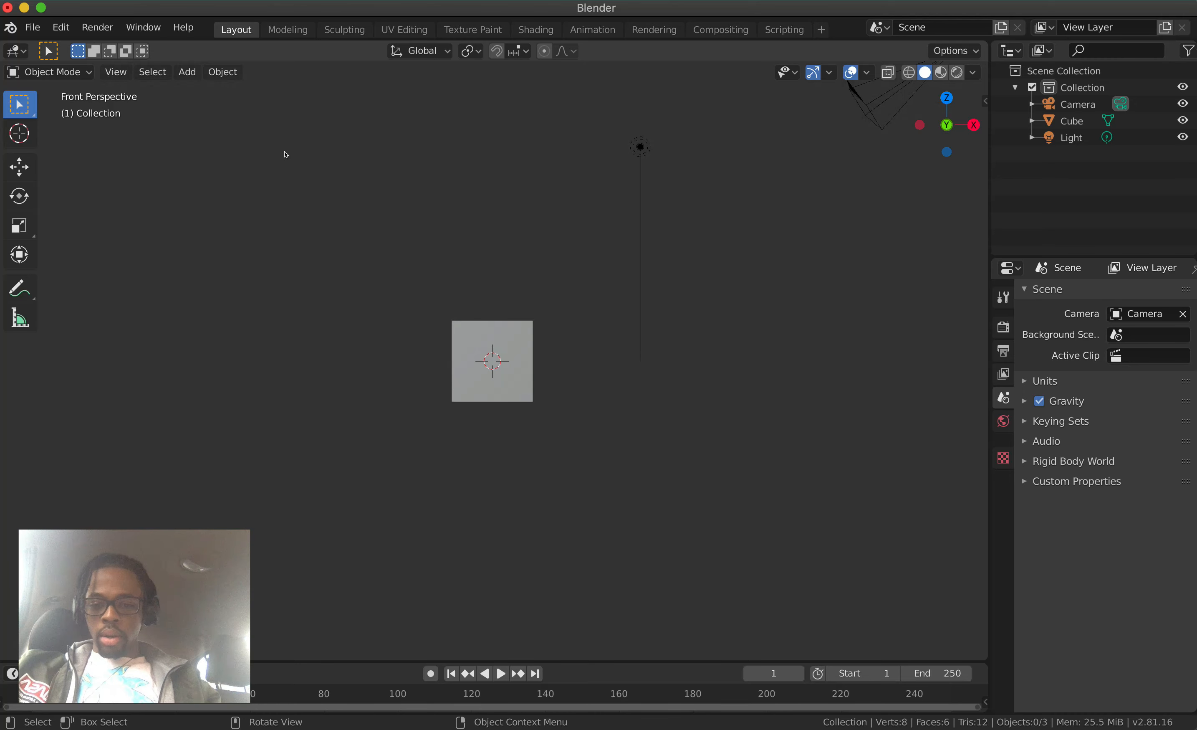
key(KP_5)
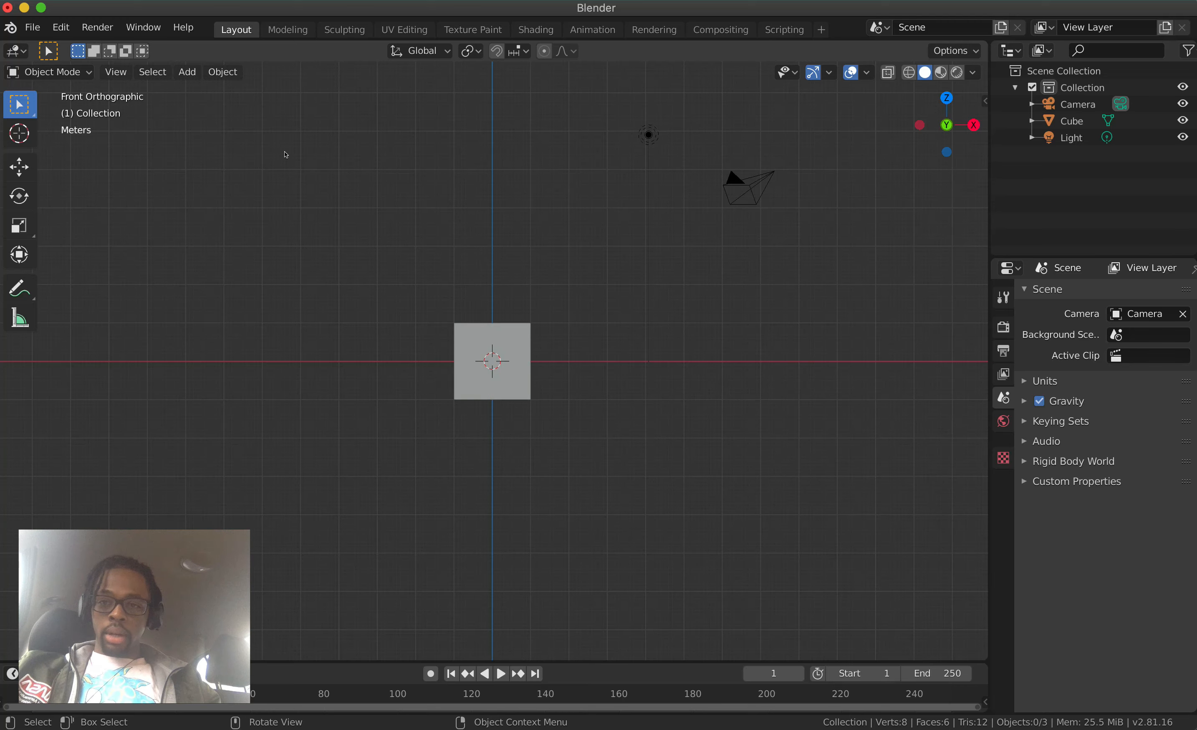
key(KP_3)
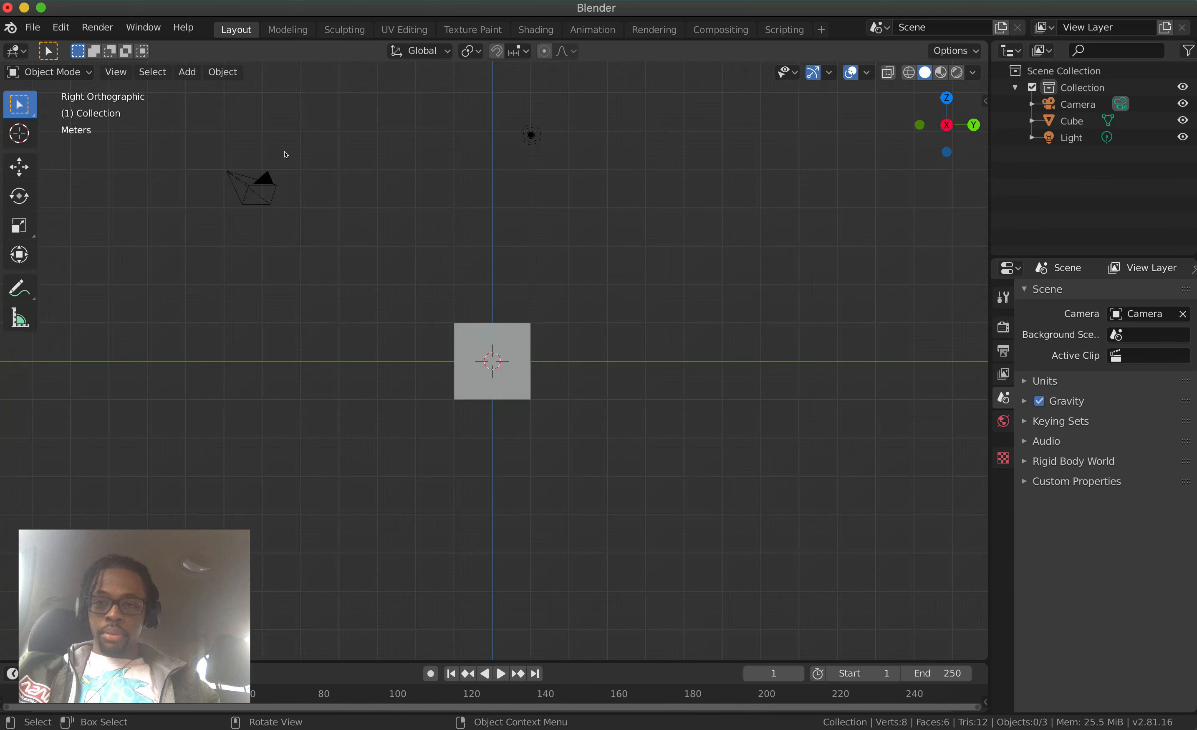
key(KP_7)
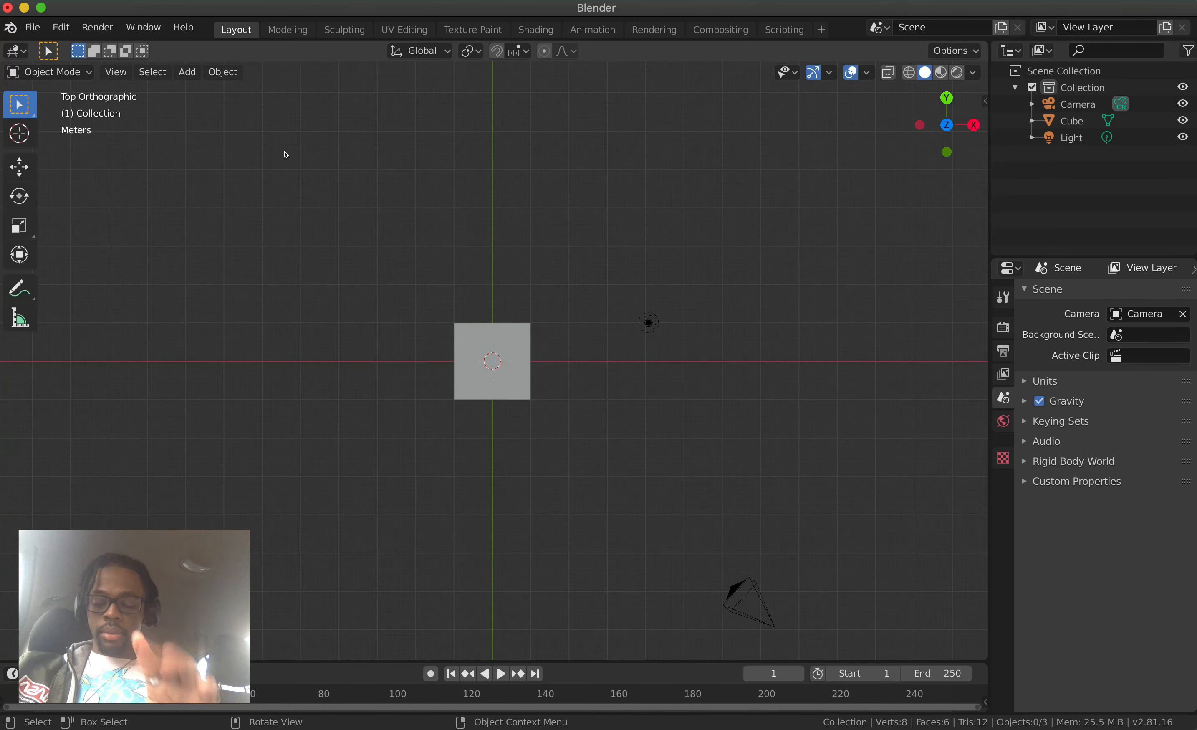
key(KP_1)
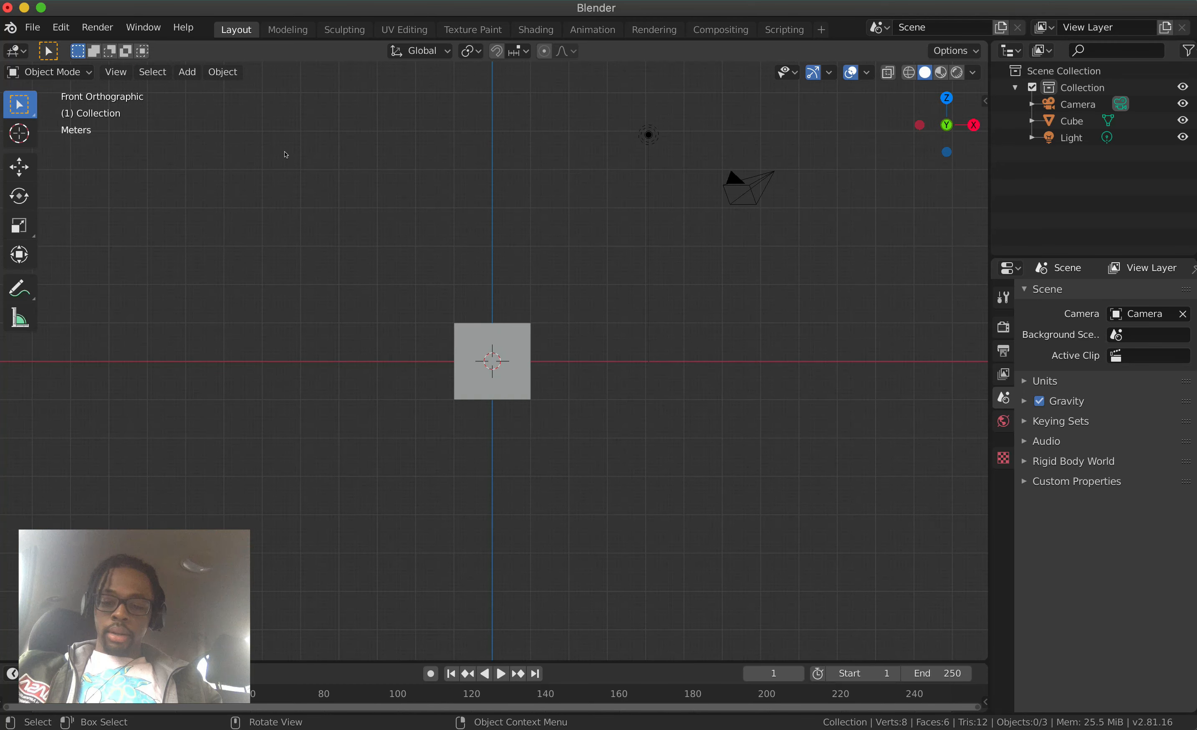
Look at the cube from the back, right, left, top and bottom, ending in the front orthographic view
key(ctrl+KP_1)
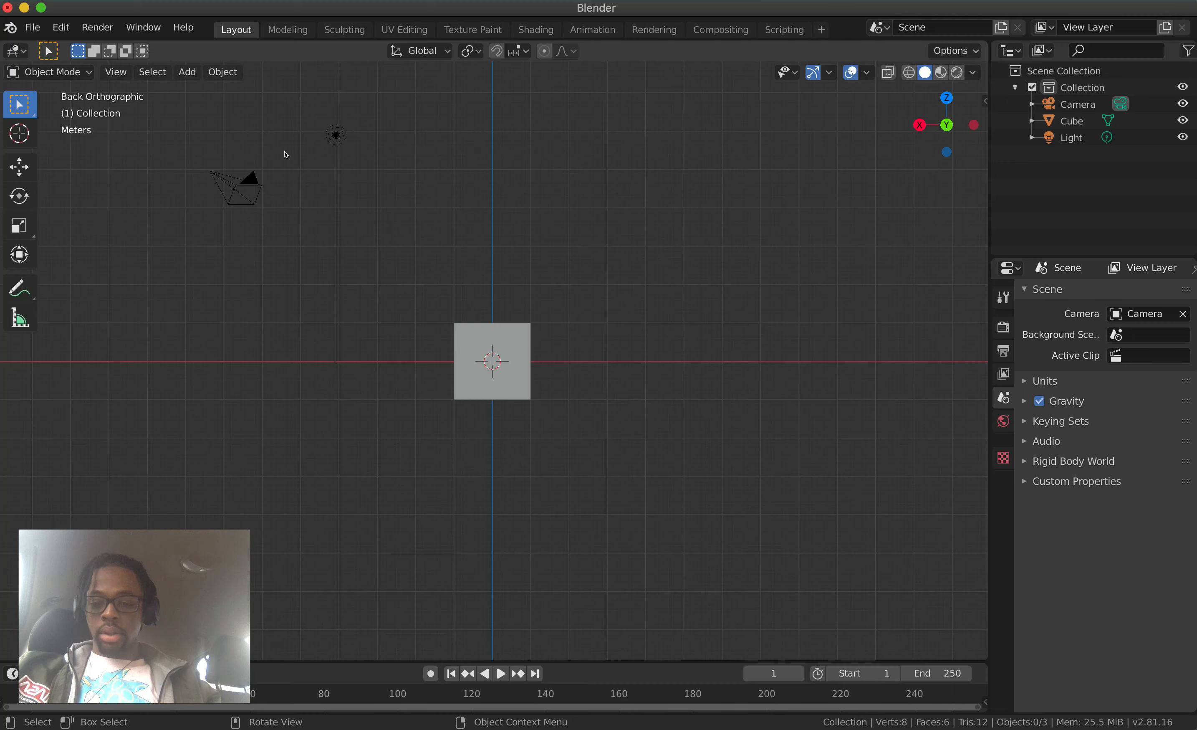
key(KP_3)
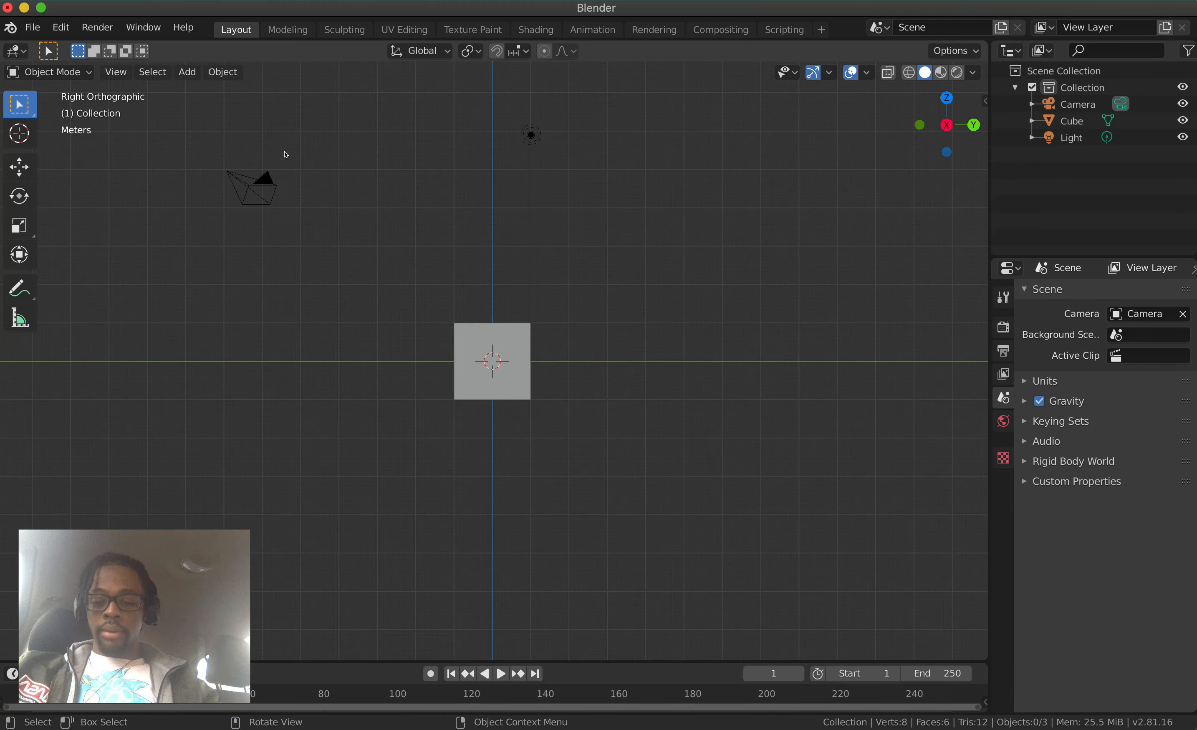
key(ctrl+KP_3)
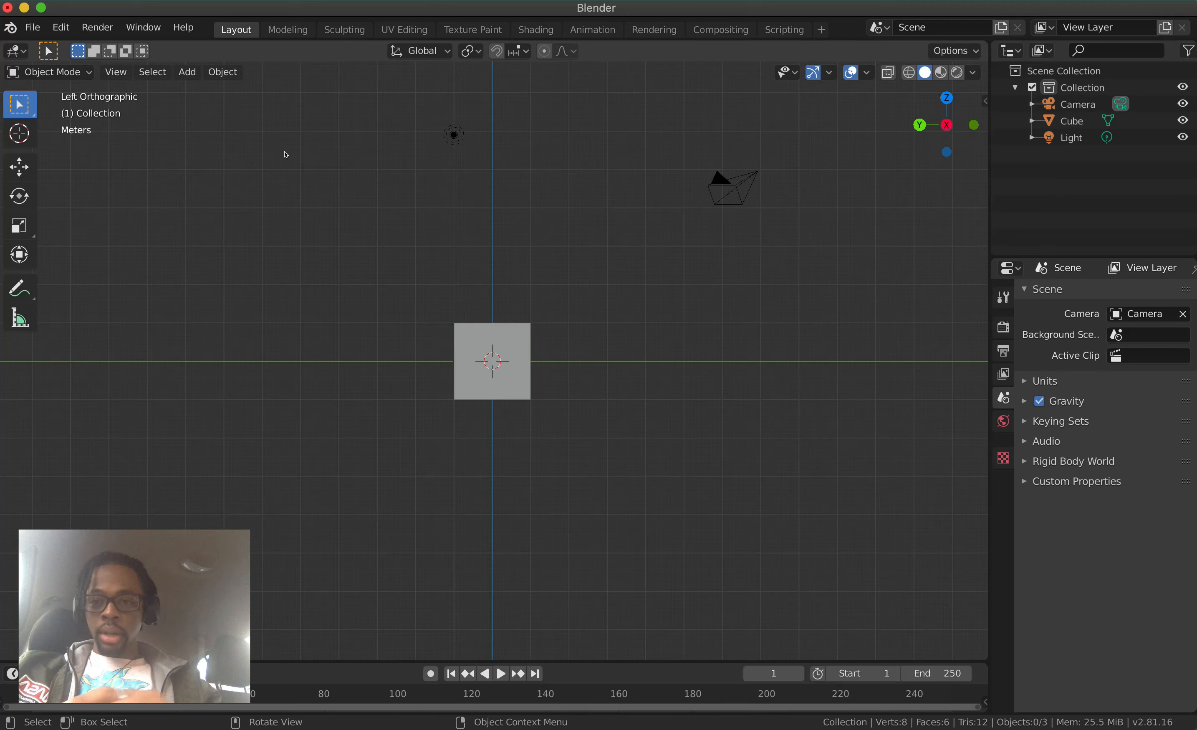
key(KP_7)
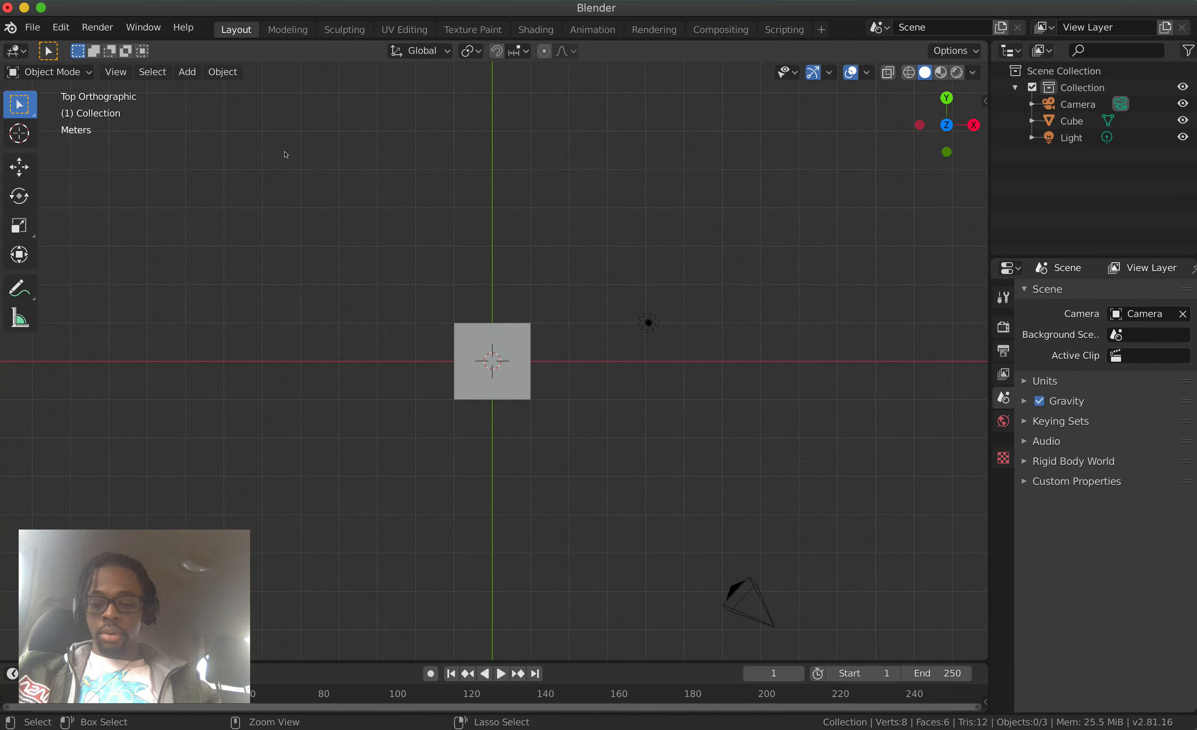
key(KP_8)
key(ctrl+KP_7)
key(KP_1)
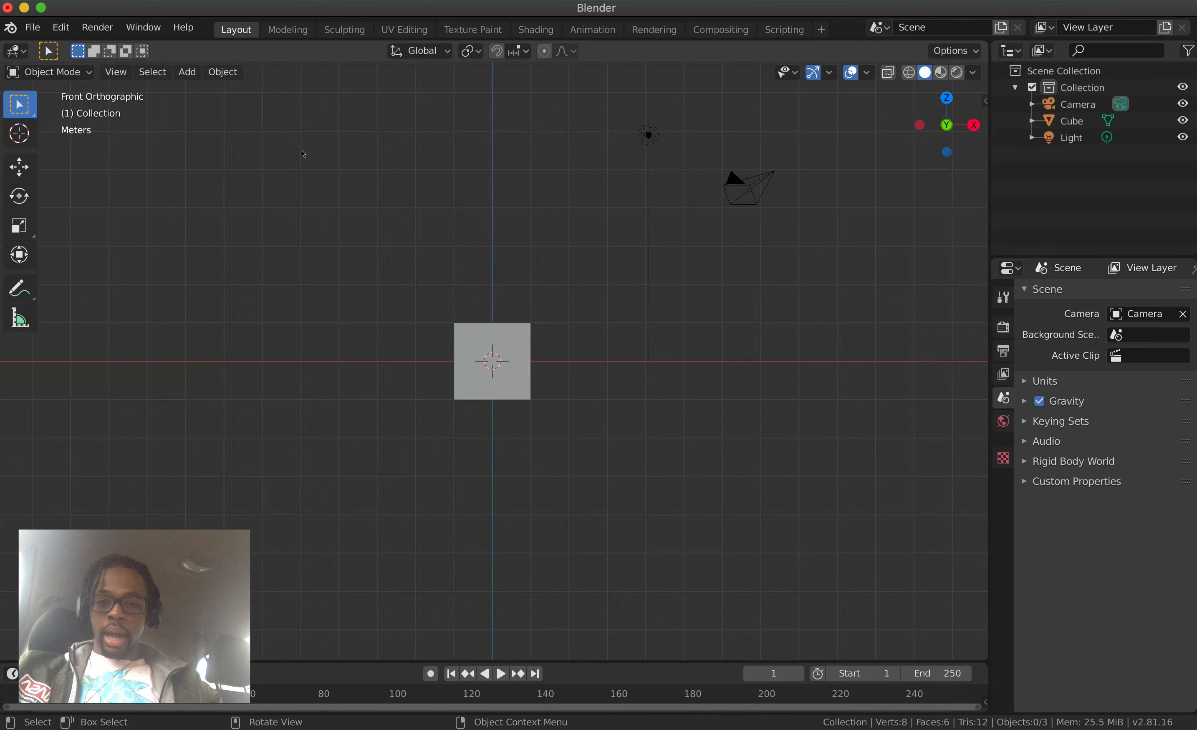
Select the cube and rename it ref_Cube in the scene collection
click(521, 385)
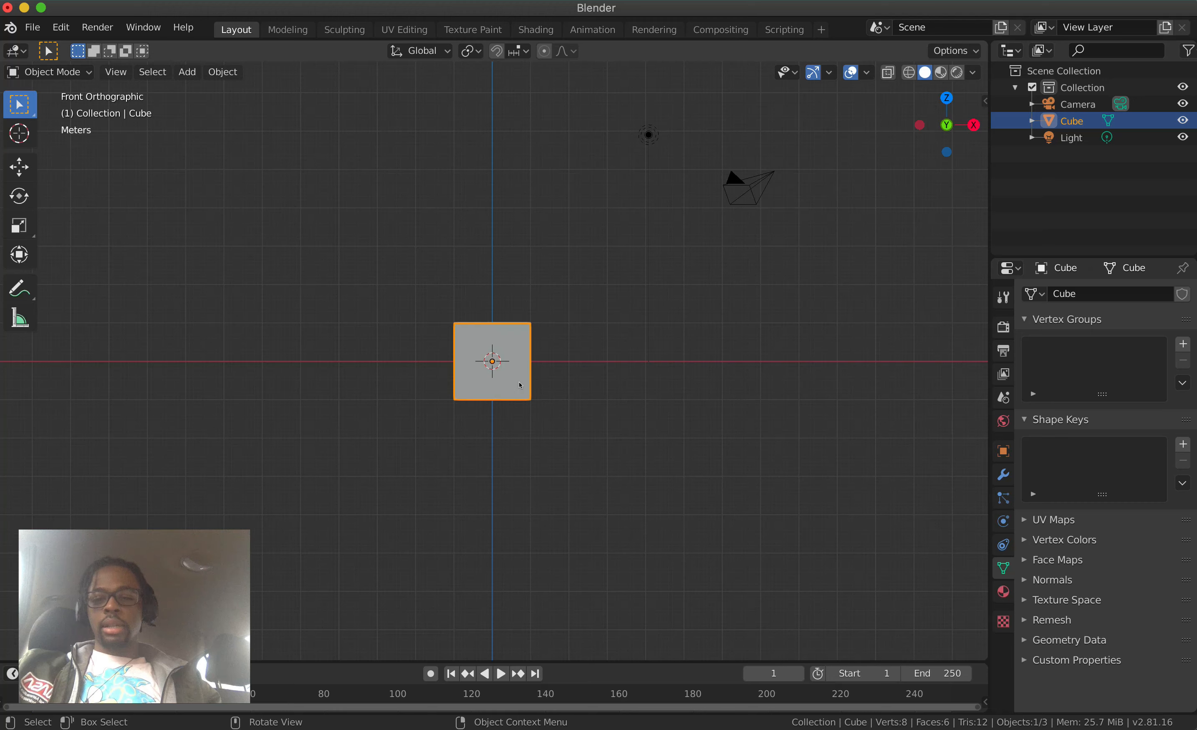
double_click(1069, 120)
key(Return)
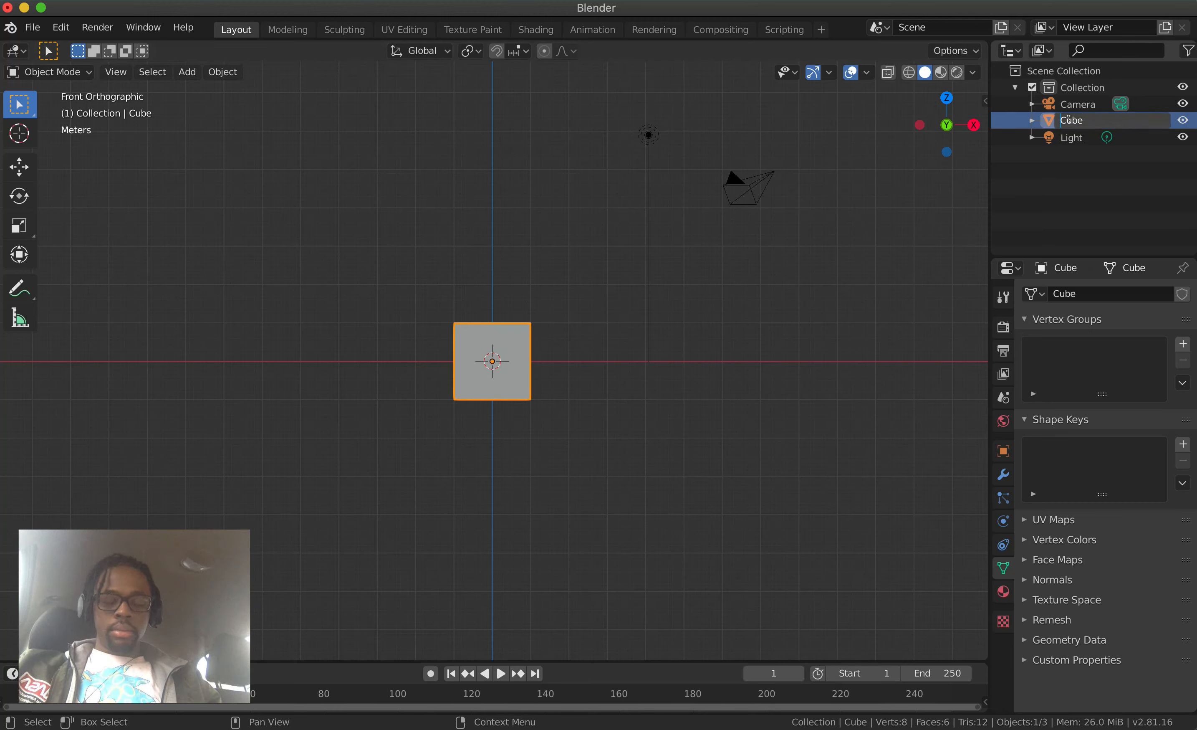
text(ref_)
key(Return)
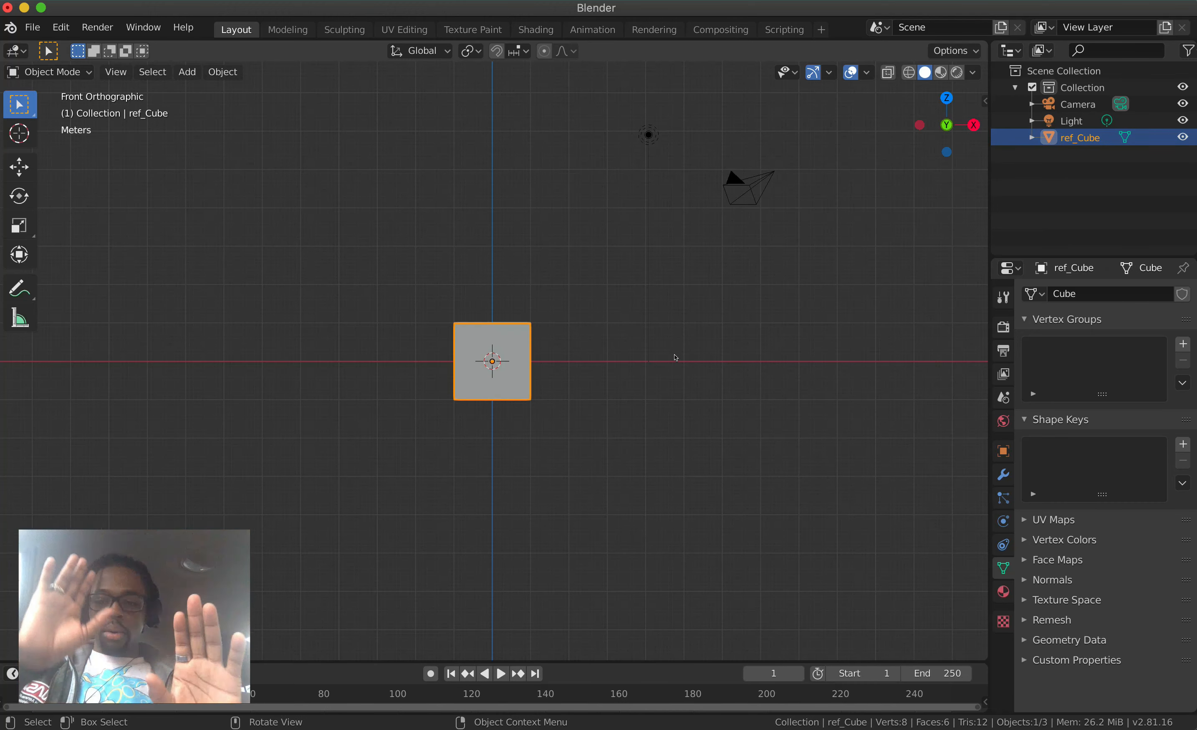
Try hiding the reference cube and undo it, repeating this a second time
key(Delete)
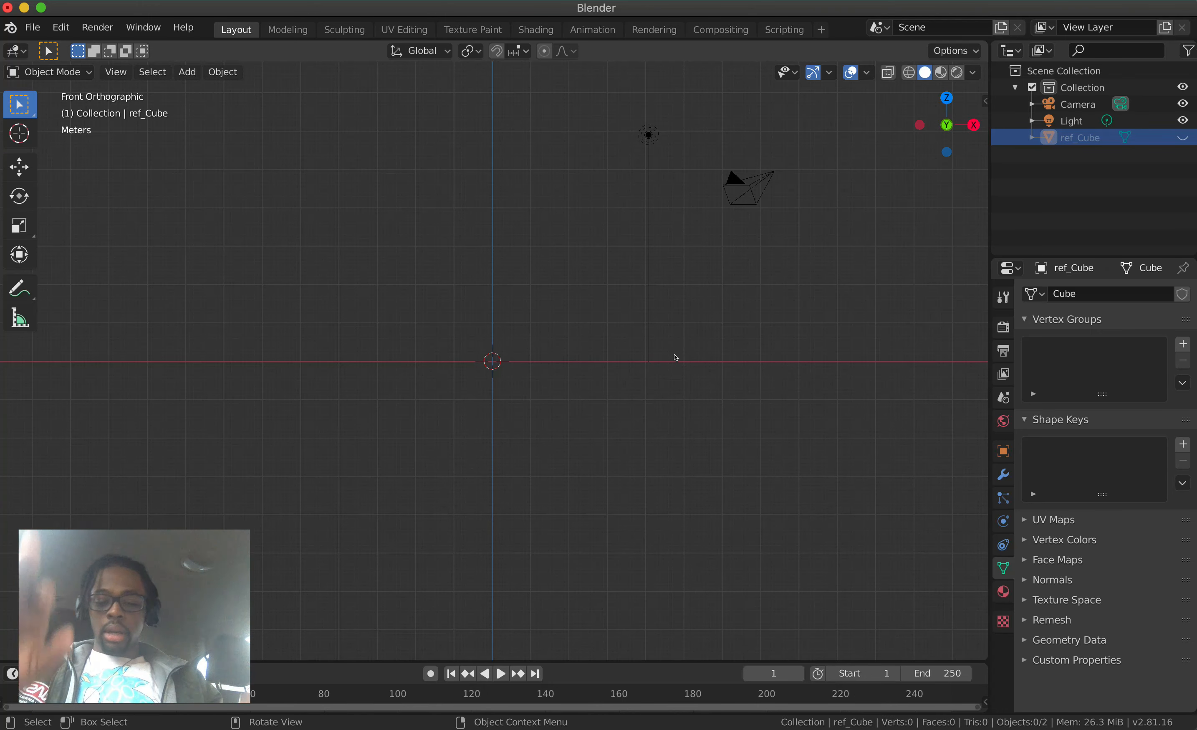
key(ctrl+z)
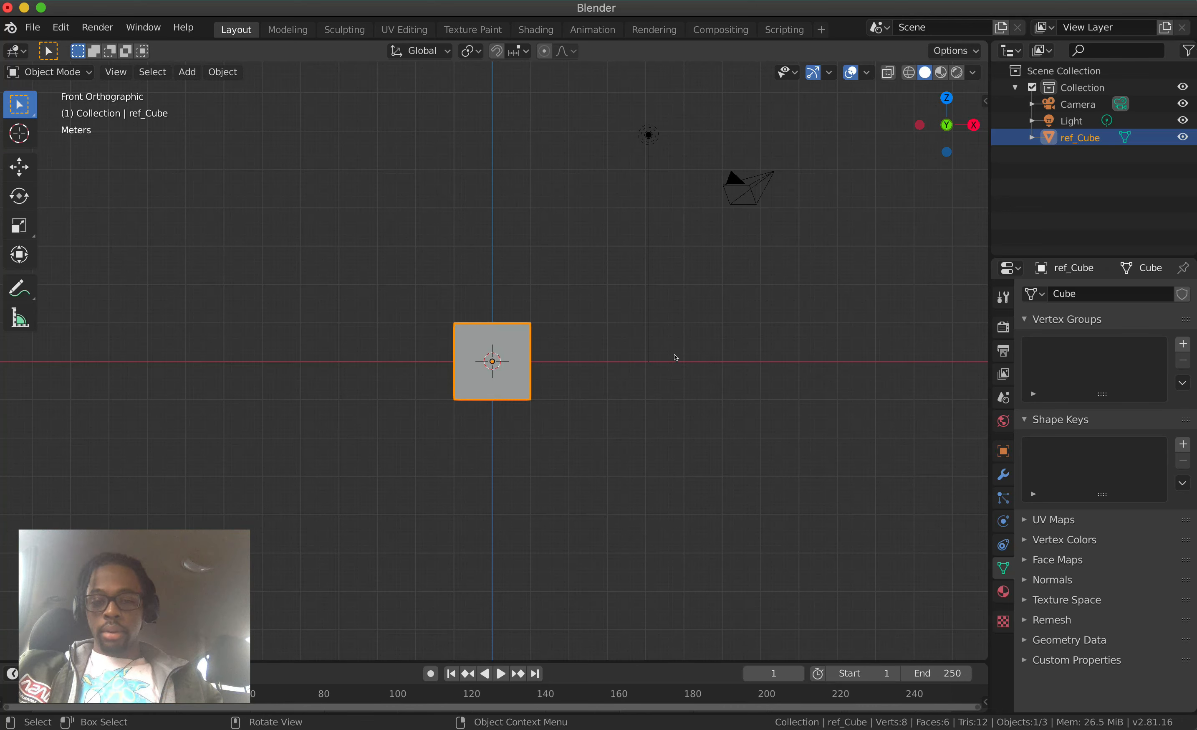
key(Delete)
key(ctrl+z)
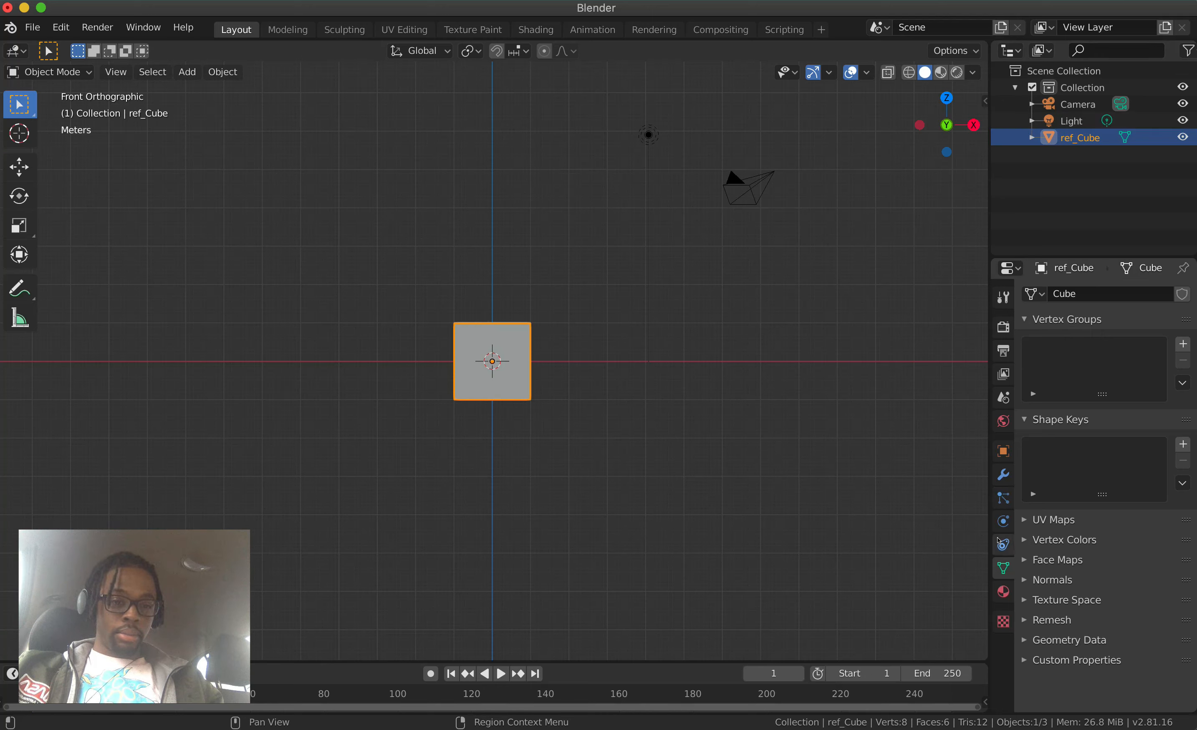
Look through the cube's texture properties and the scene's render and view layer properties
click(1004, 498)
click(1005, 621)
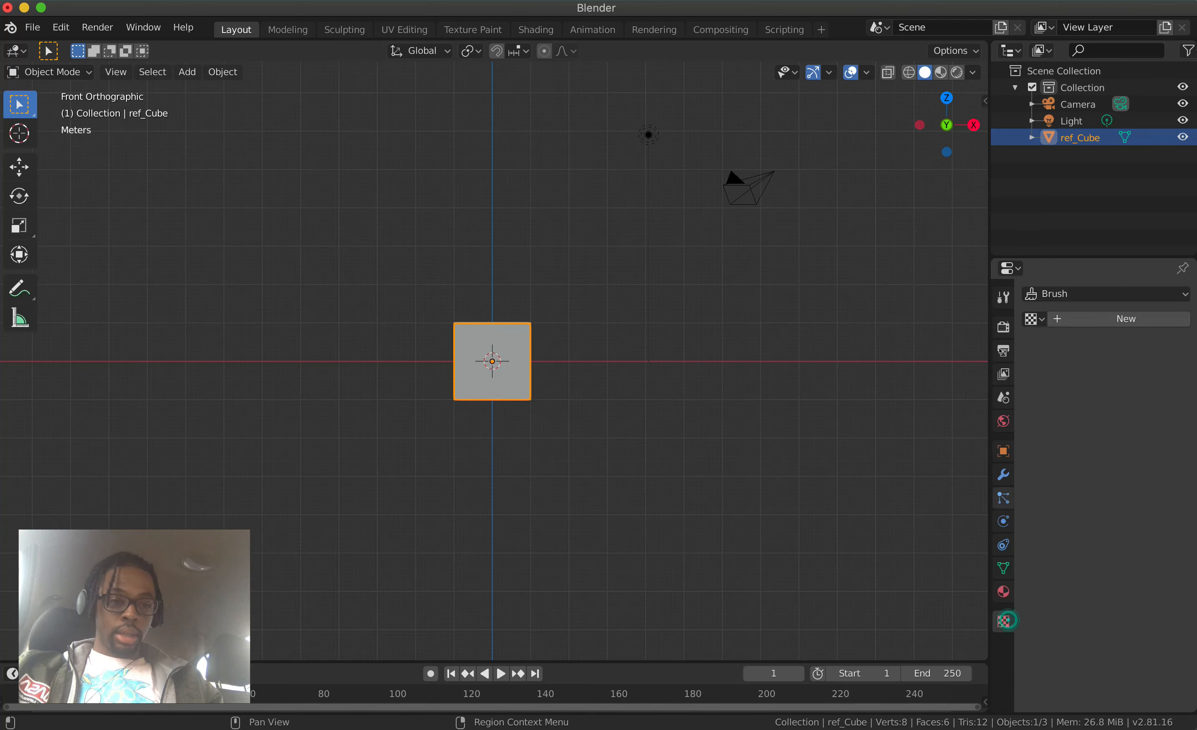
click(1004, 296)
click(1004, 326)
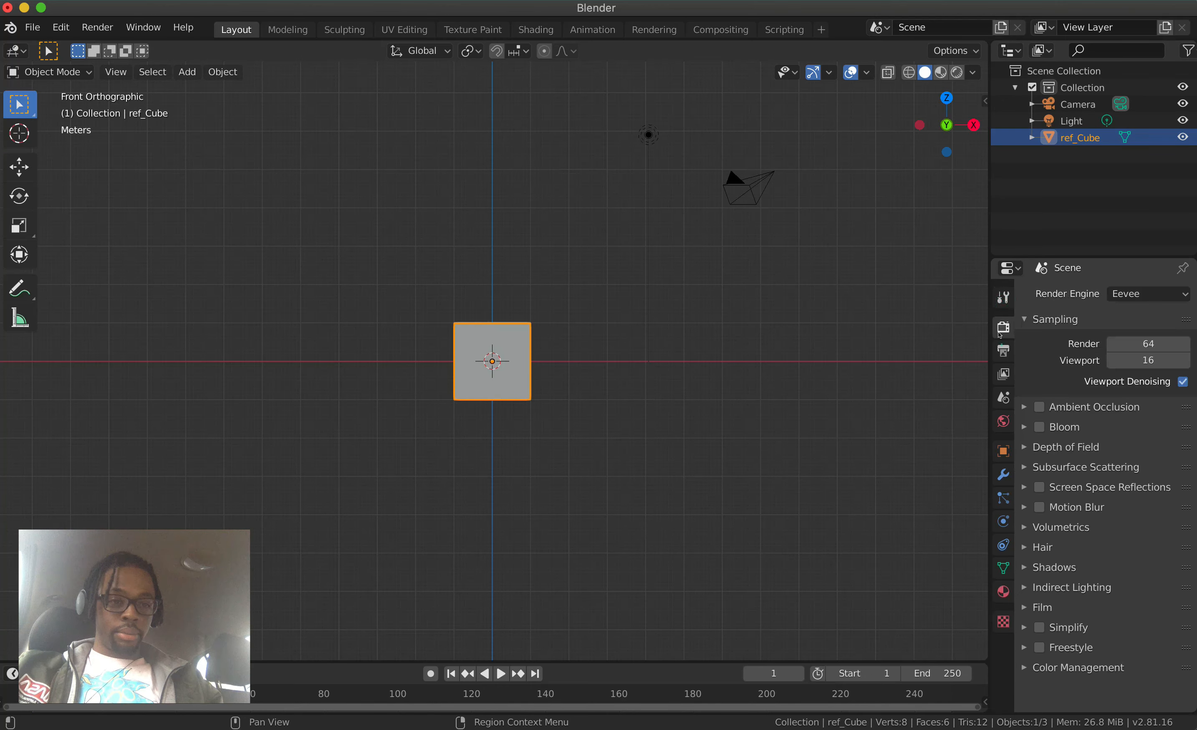
click(1003, 375)
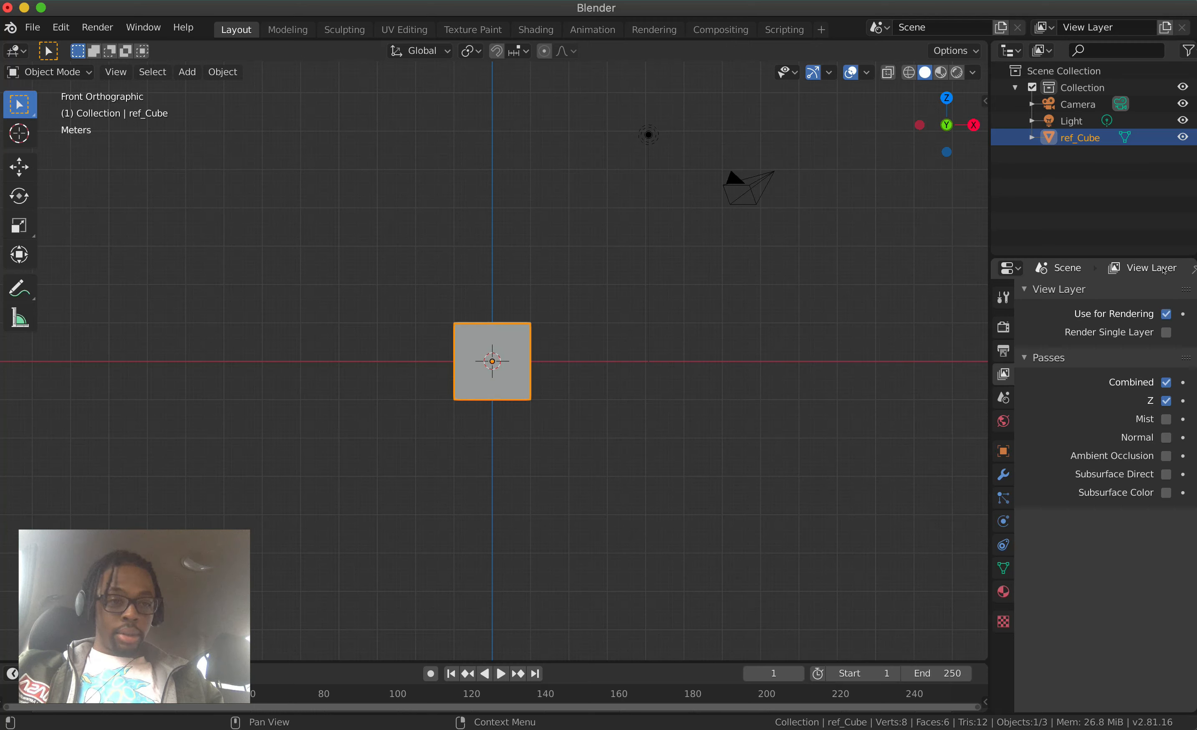
click(1166, 280)
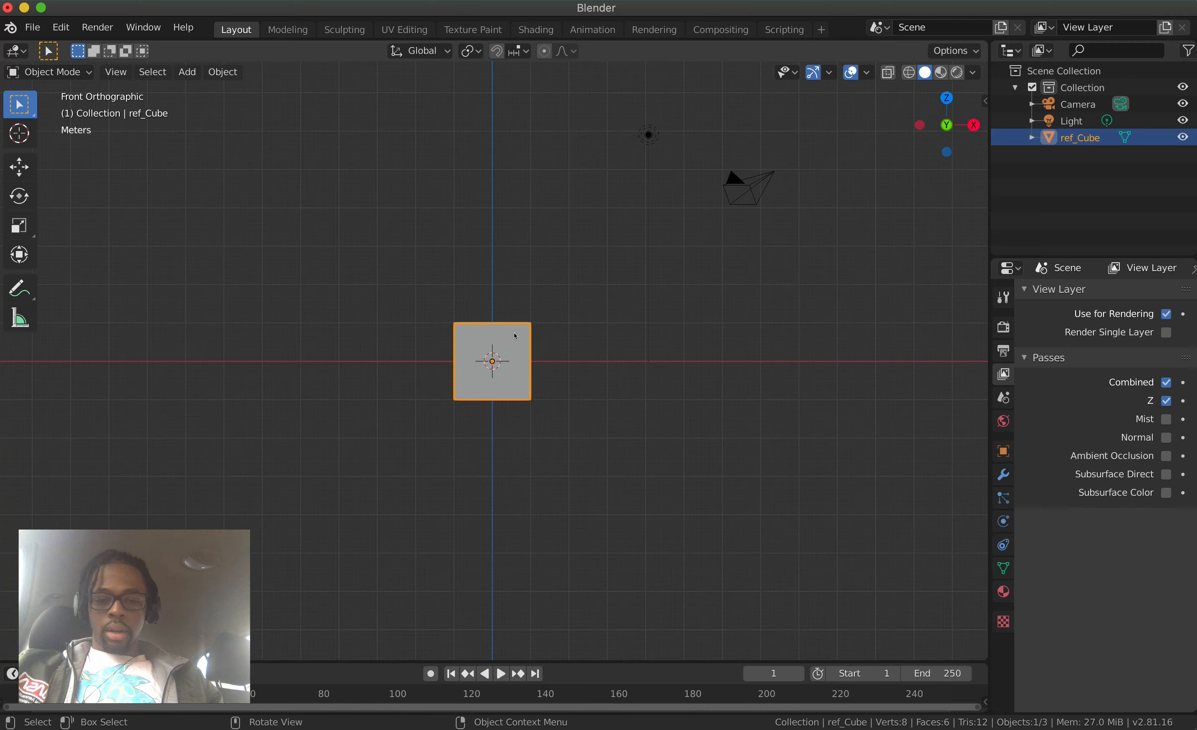
Hide ref_Cube and add invader_zim.png from Finder's WTF folder as a reference image at about X -2.3 m, Z 2.1 m in front view
key(h)
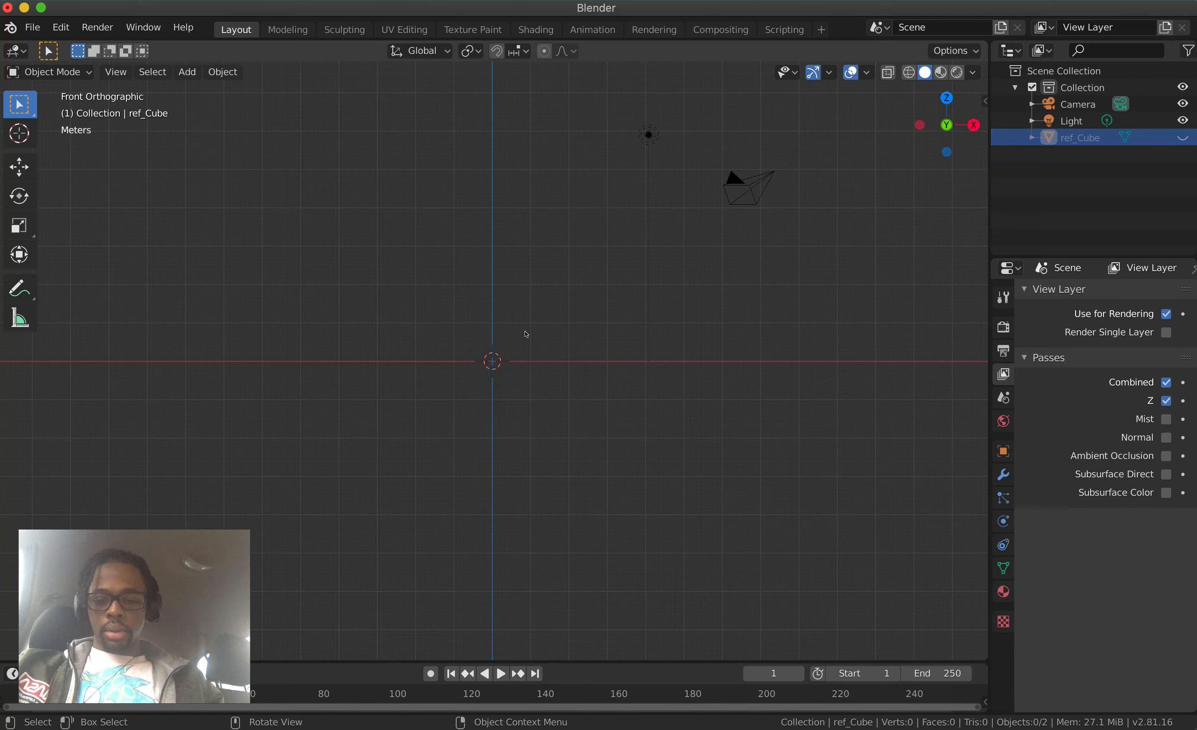
key(ctrl+Up)
click(812, 262)
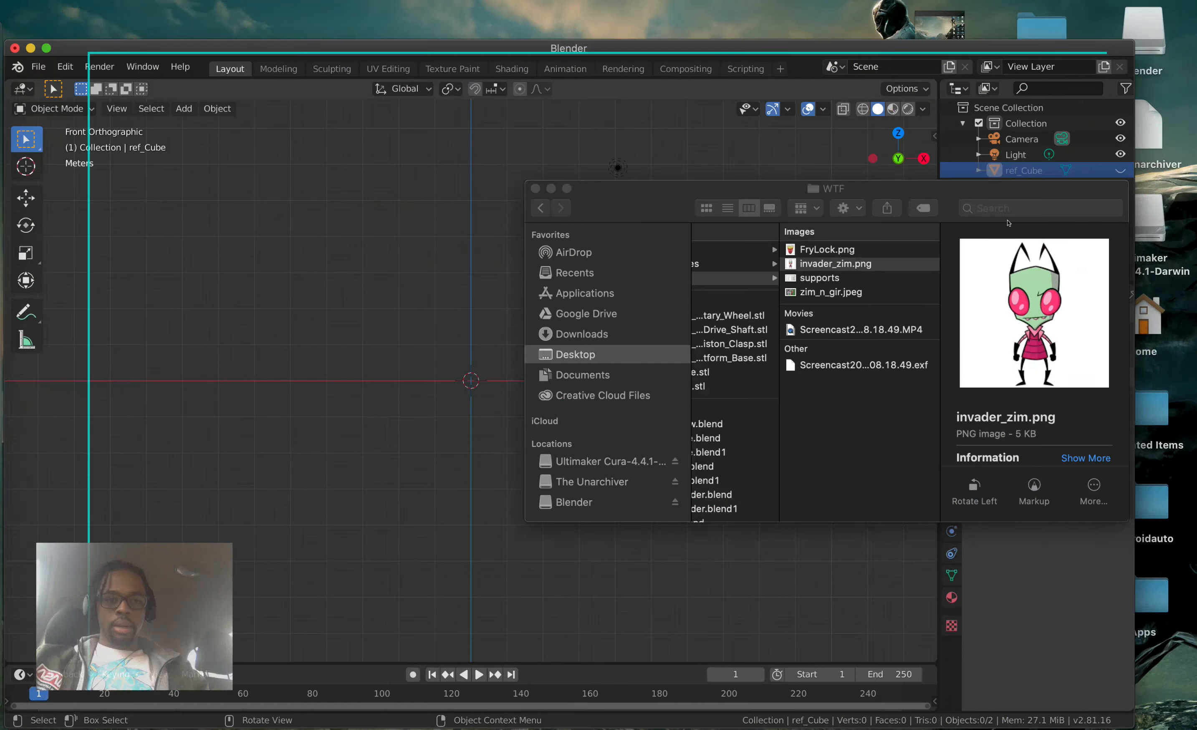
drag(812, 294, 415, 288)
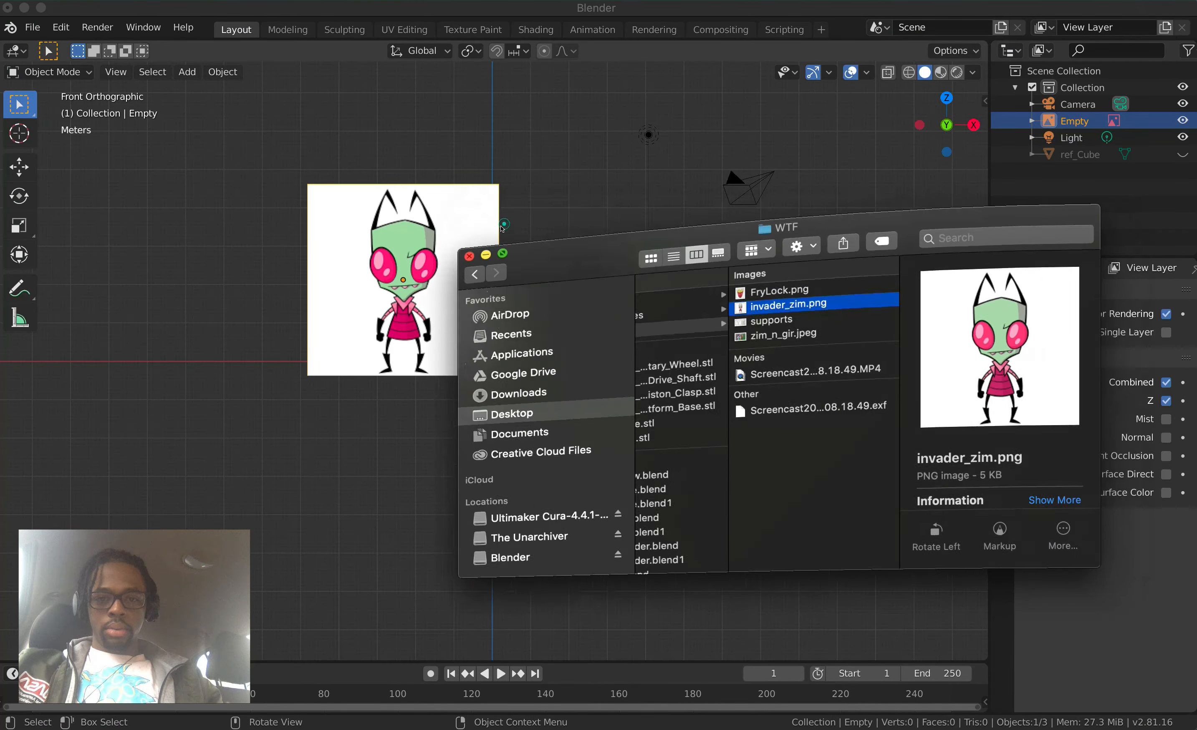
click(505, 213)
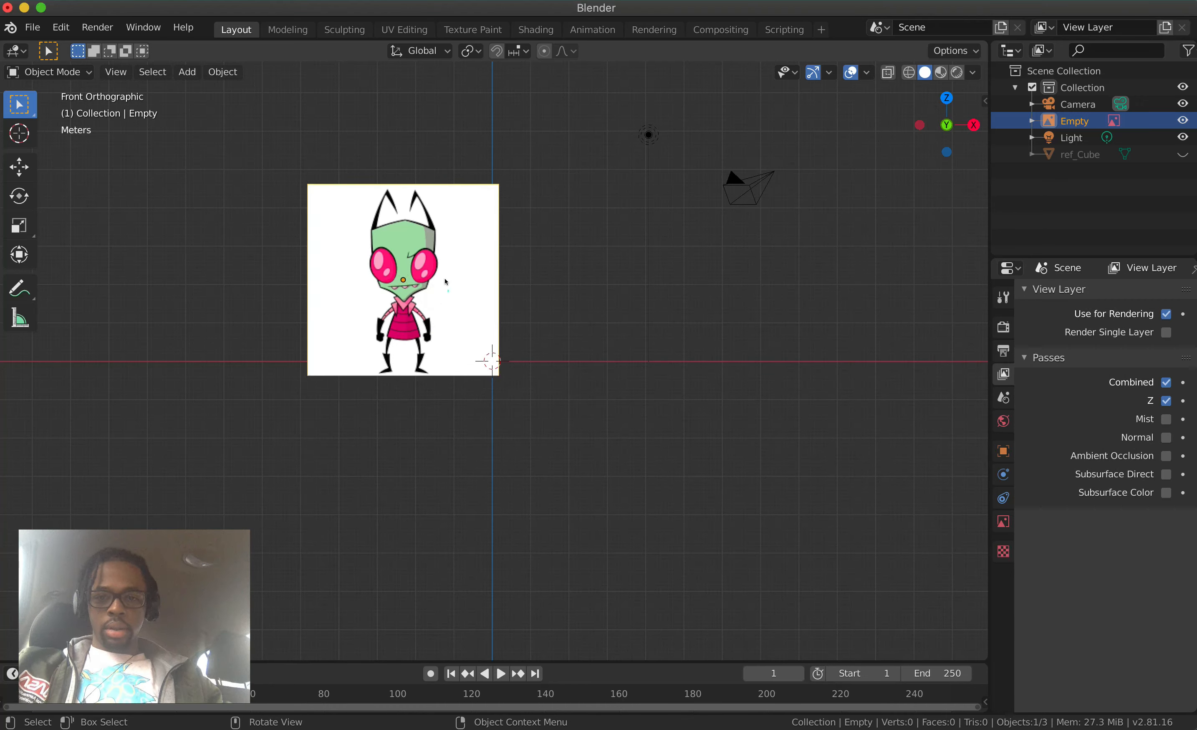
click(574, 323)
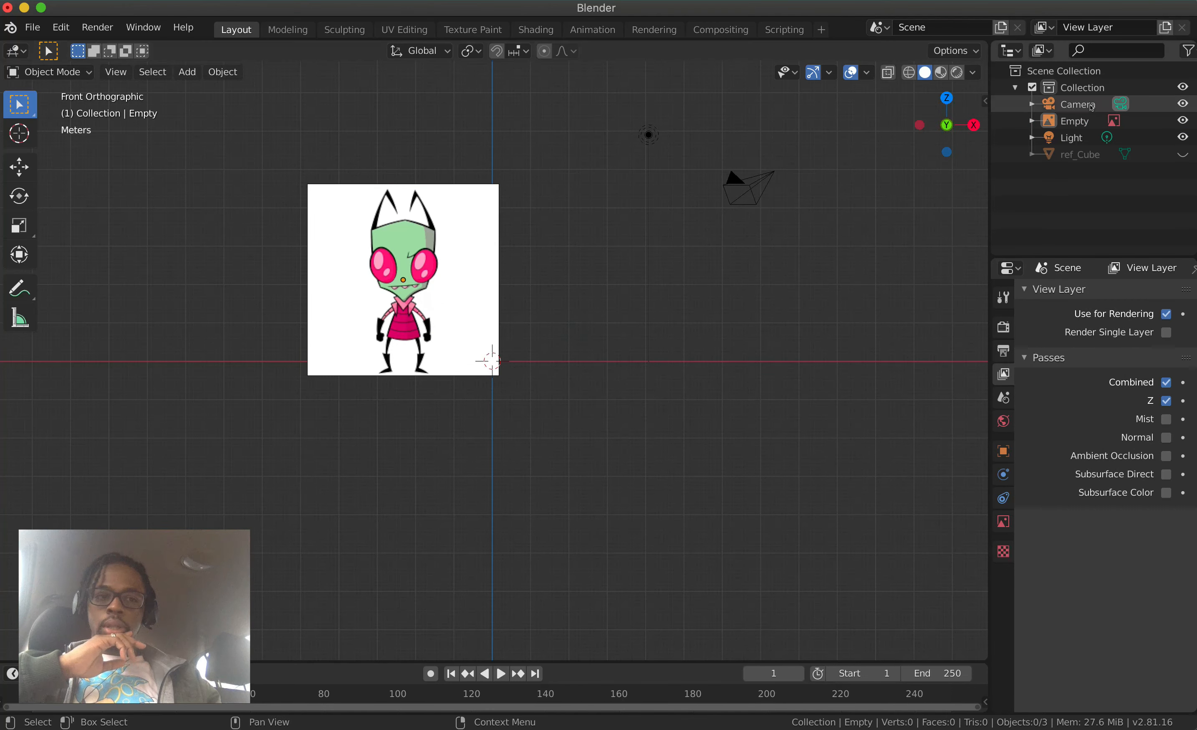
Unhide ref_Cube and show the viewport's View and 3D Cursor settings
key(alt+h)
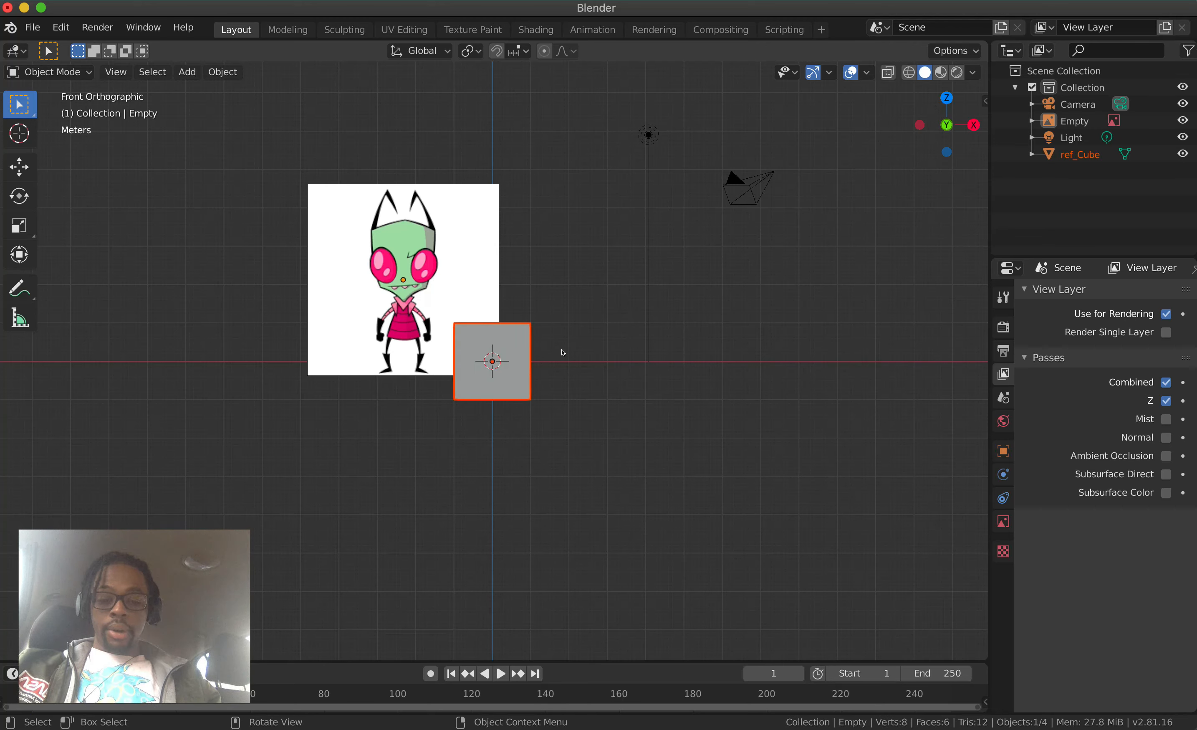
key(n)
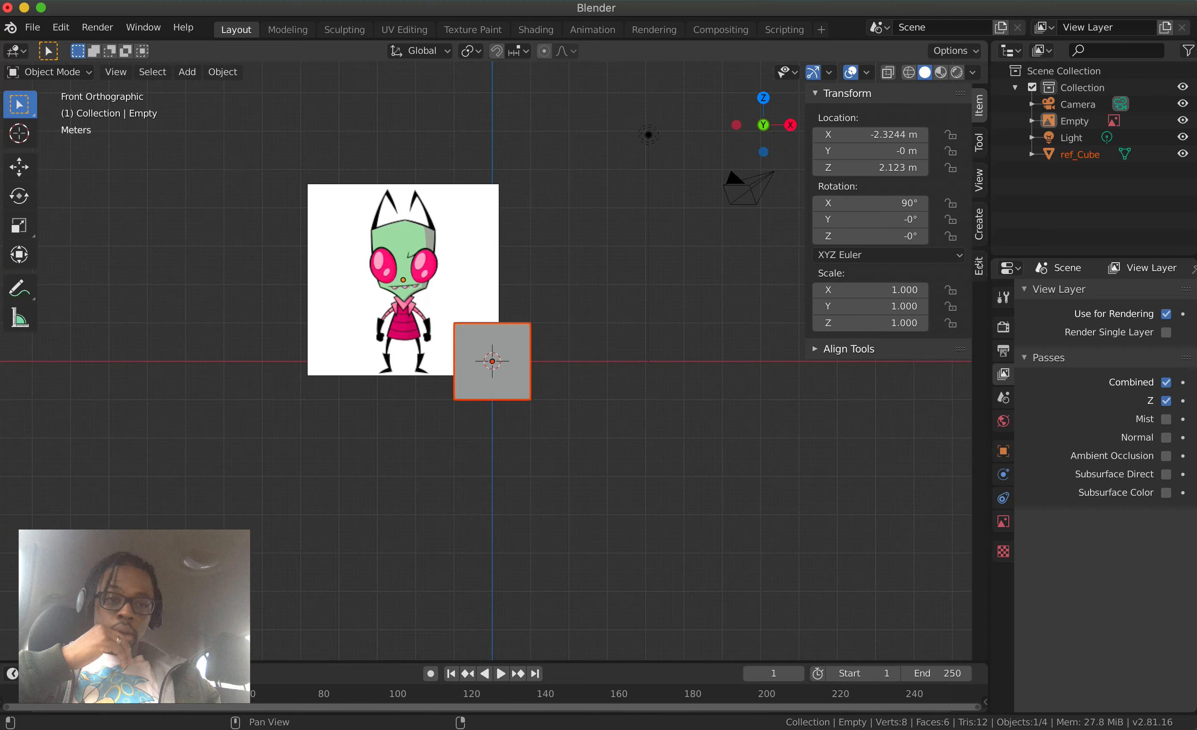
click(980, 187)
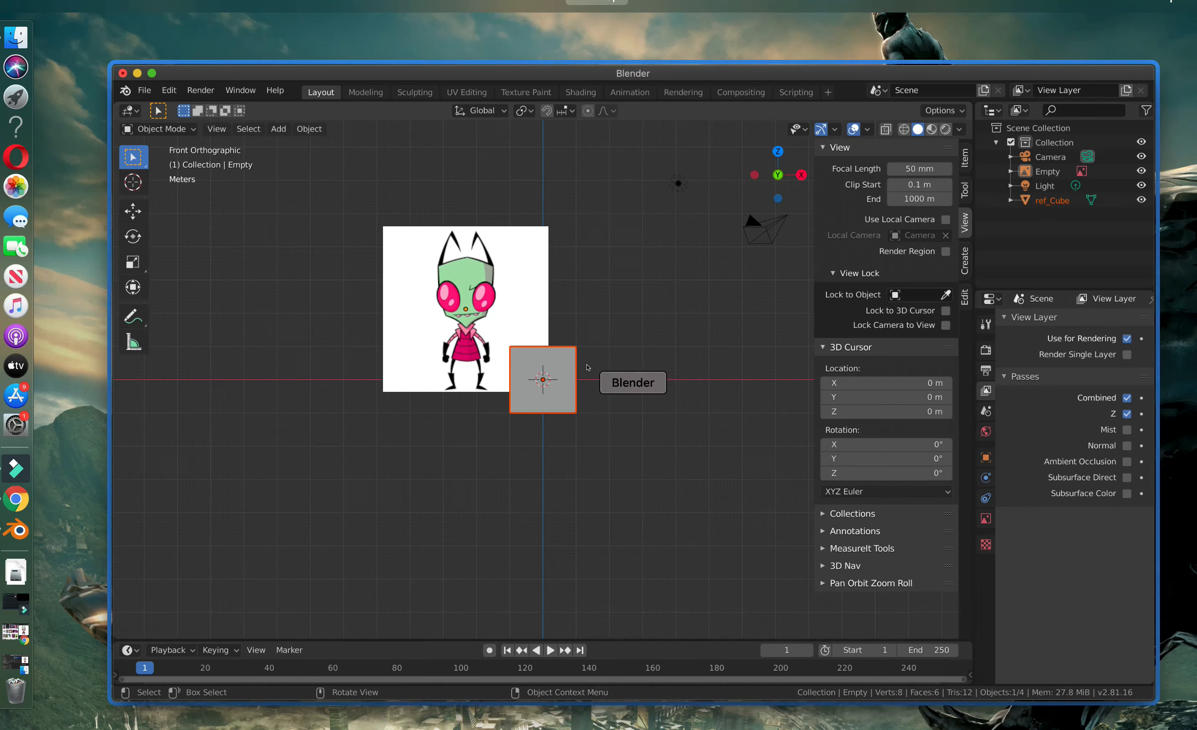
Switch to Chrome, search "in to mm" in a new tab, and enter 2 inches in the length converter
click(31, 500)
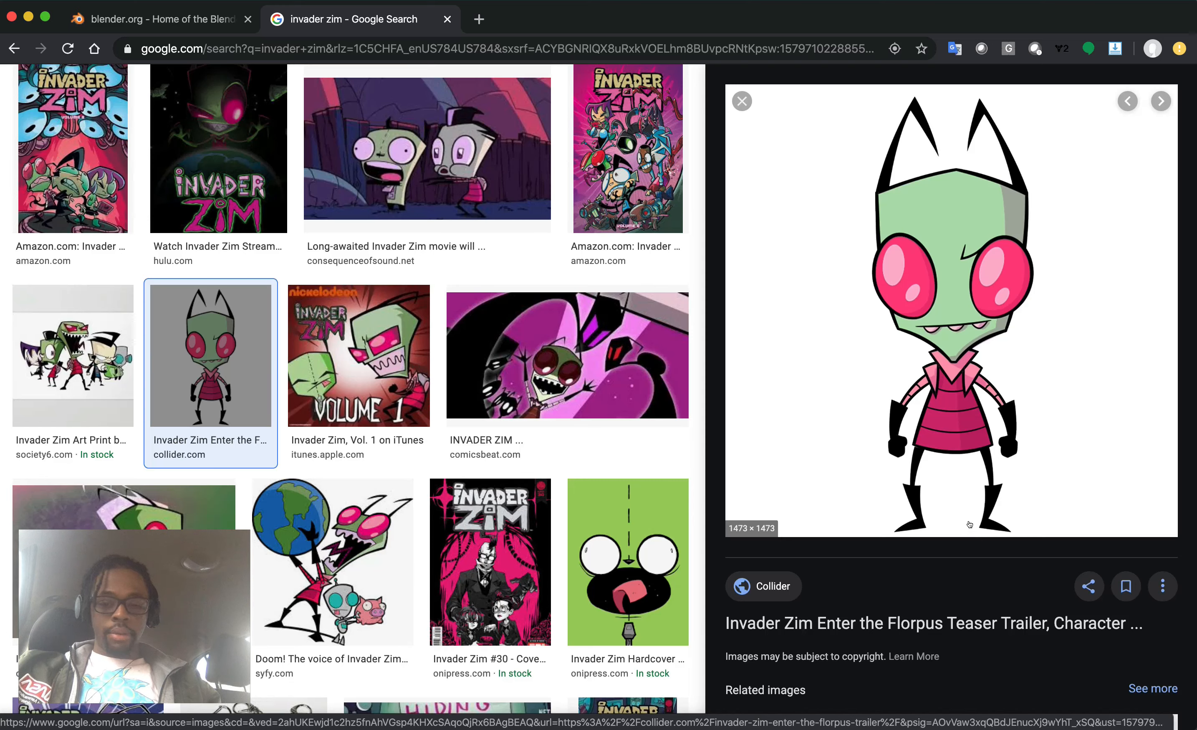
click(479, 19)
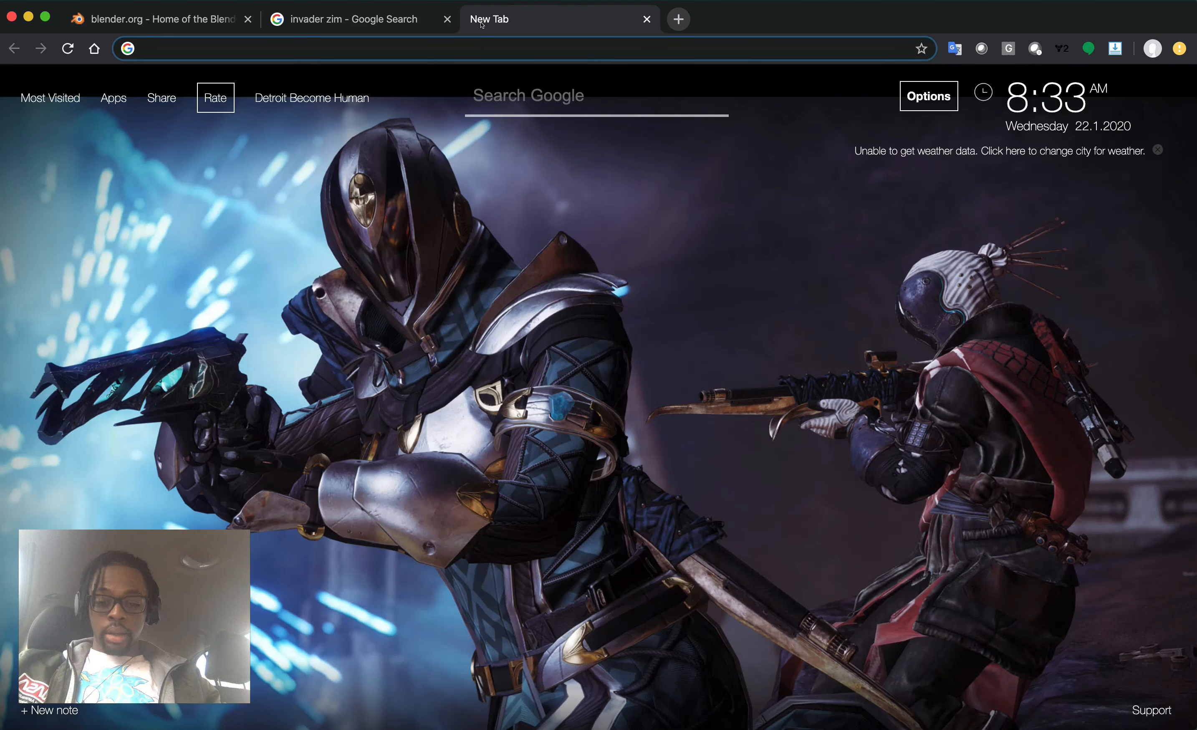
text(in to mm)
key(Return)
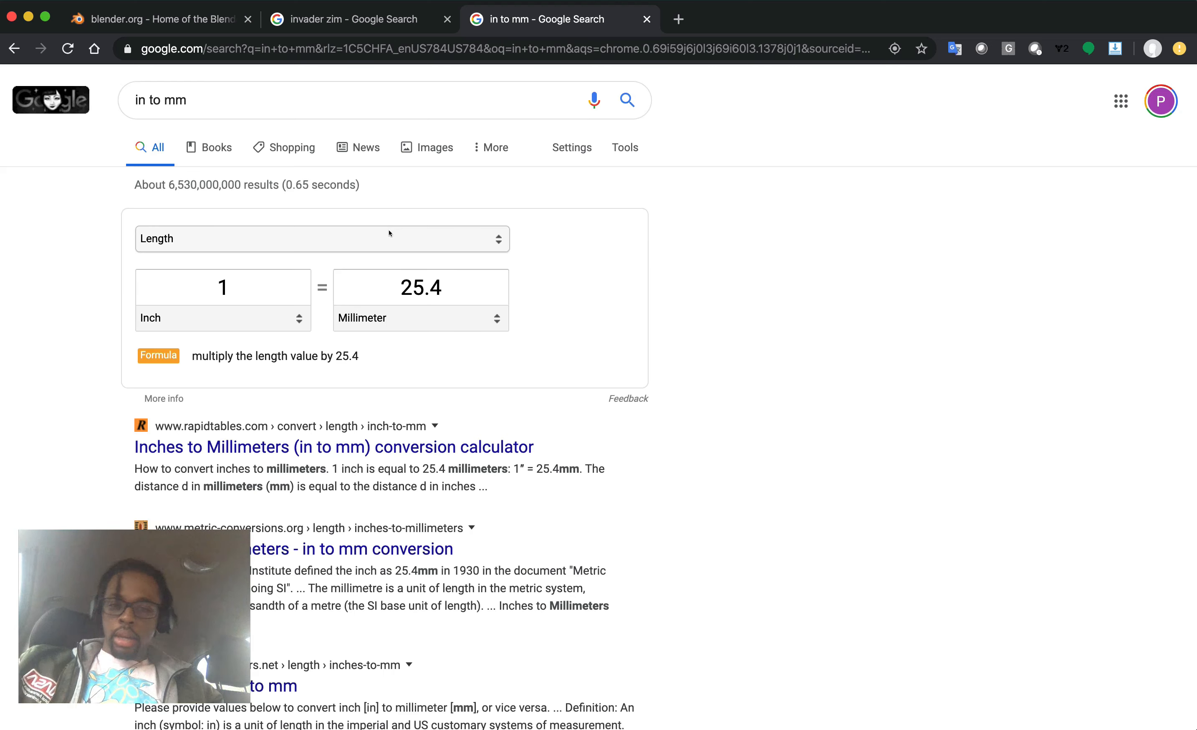
click(260, 285)
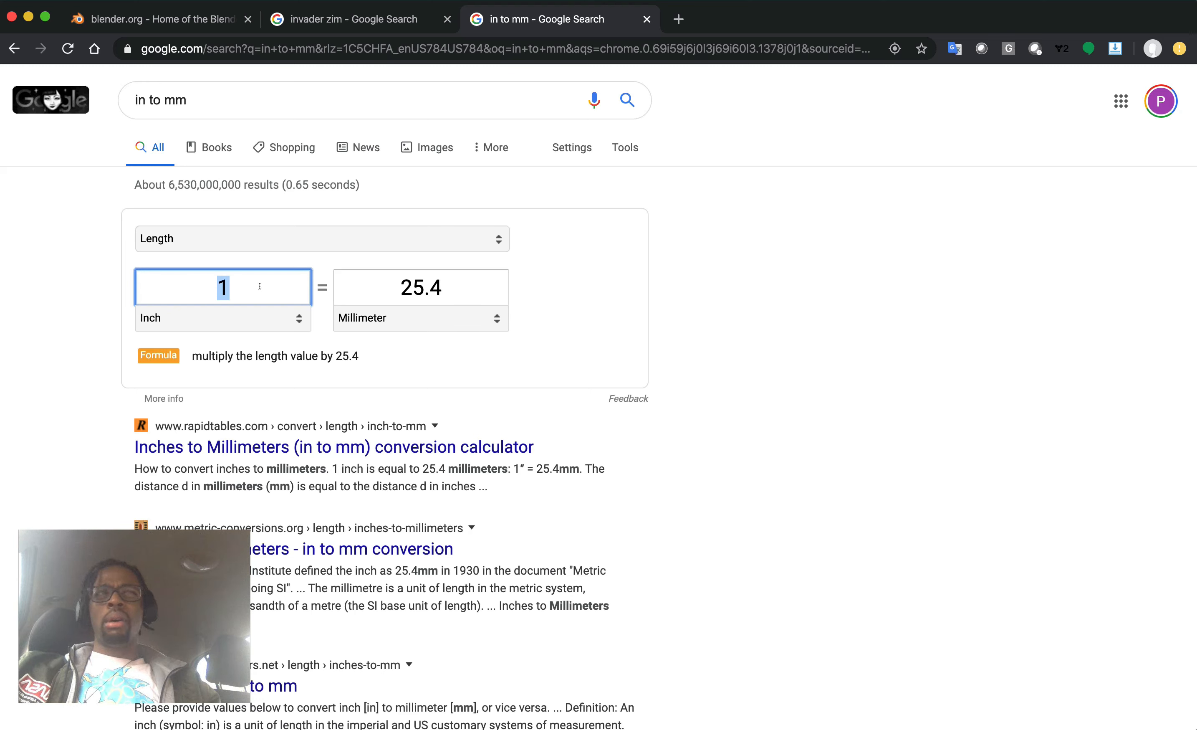
text(2)
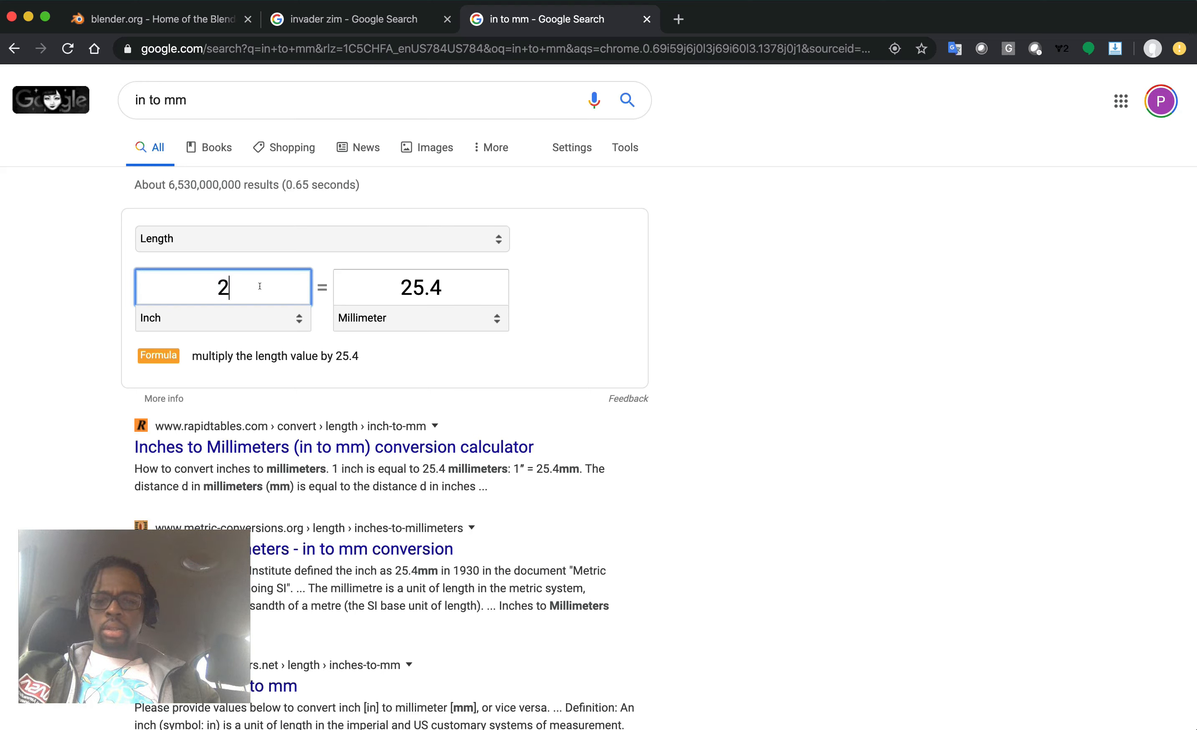
Convert 1 inch and 2 inches to millimetres in the length converter, ending on the 2-inch value
key(super+a)
click(403, 289)
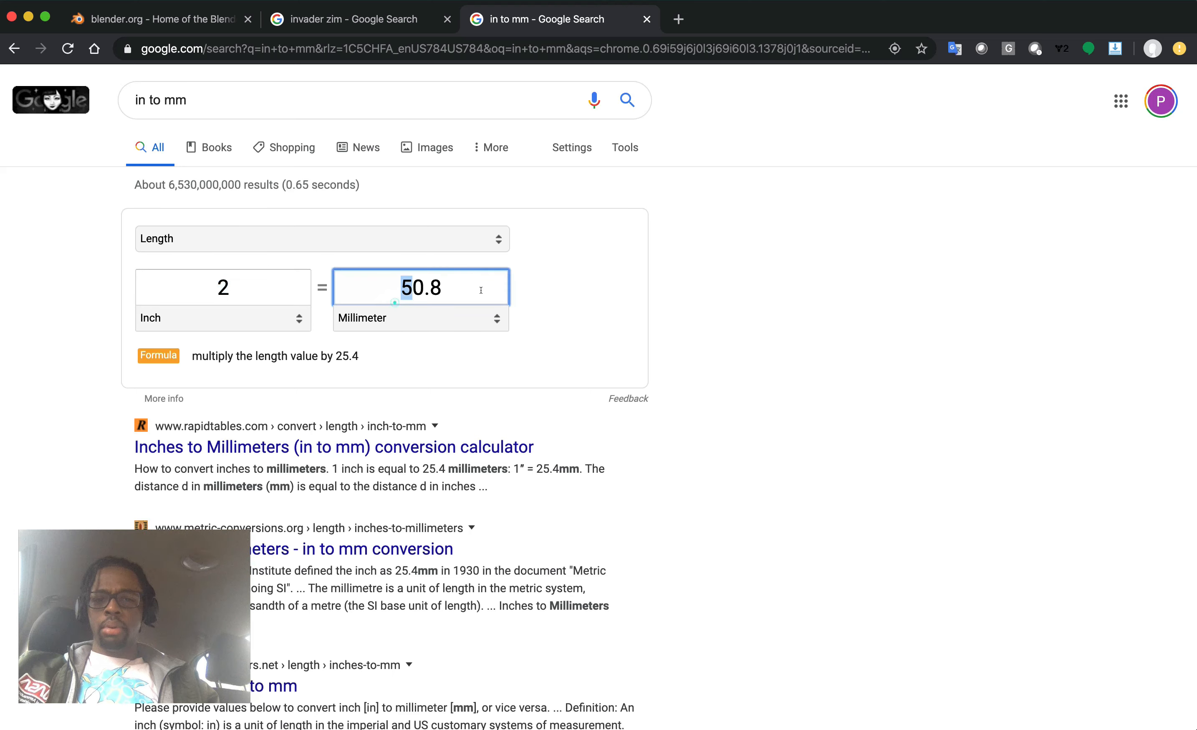
click(245, 296)
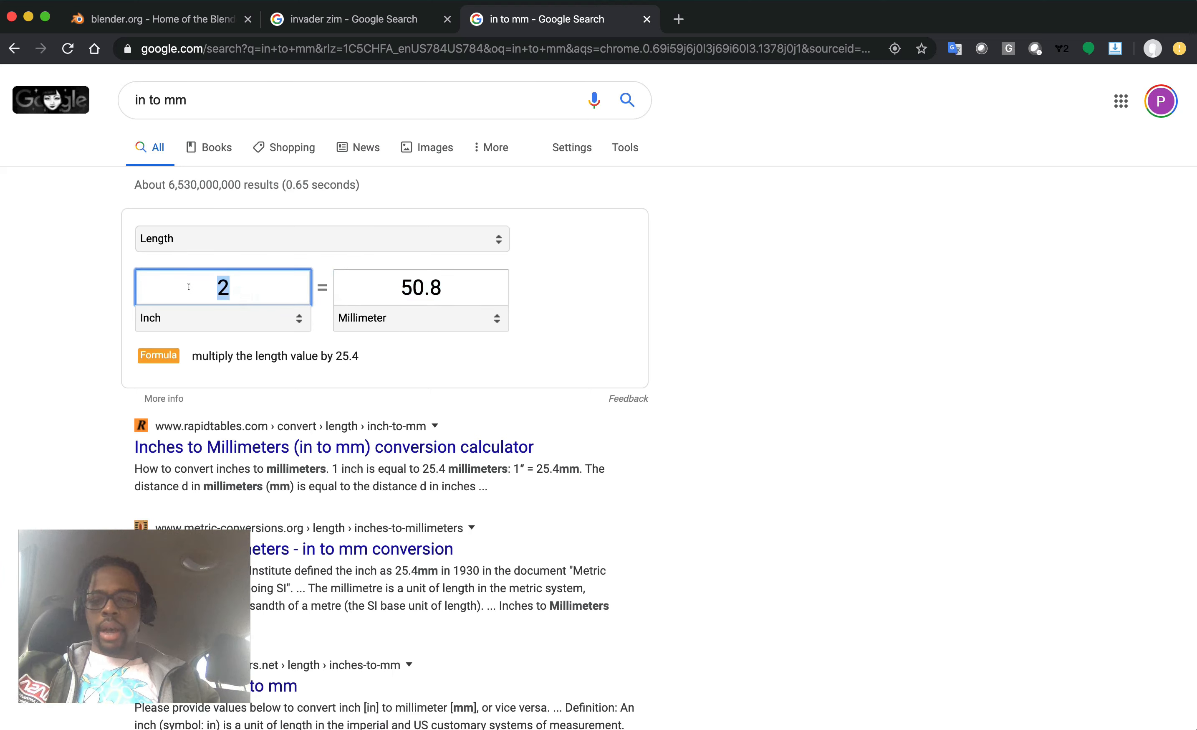
text(1)
key(super+a)
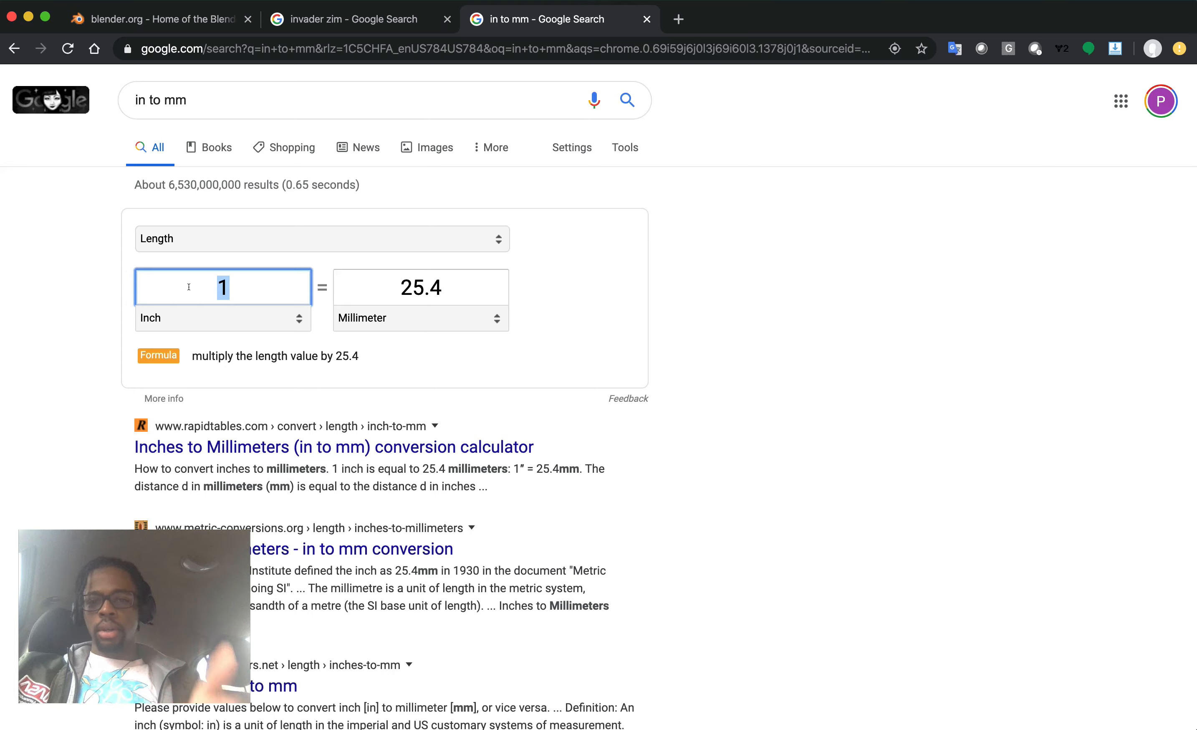
text(2)
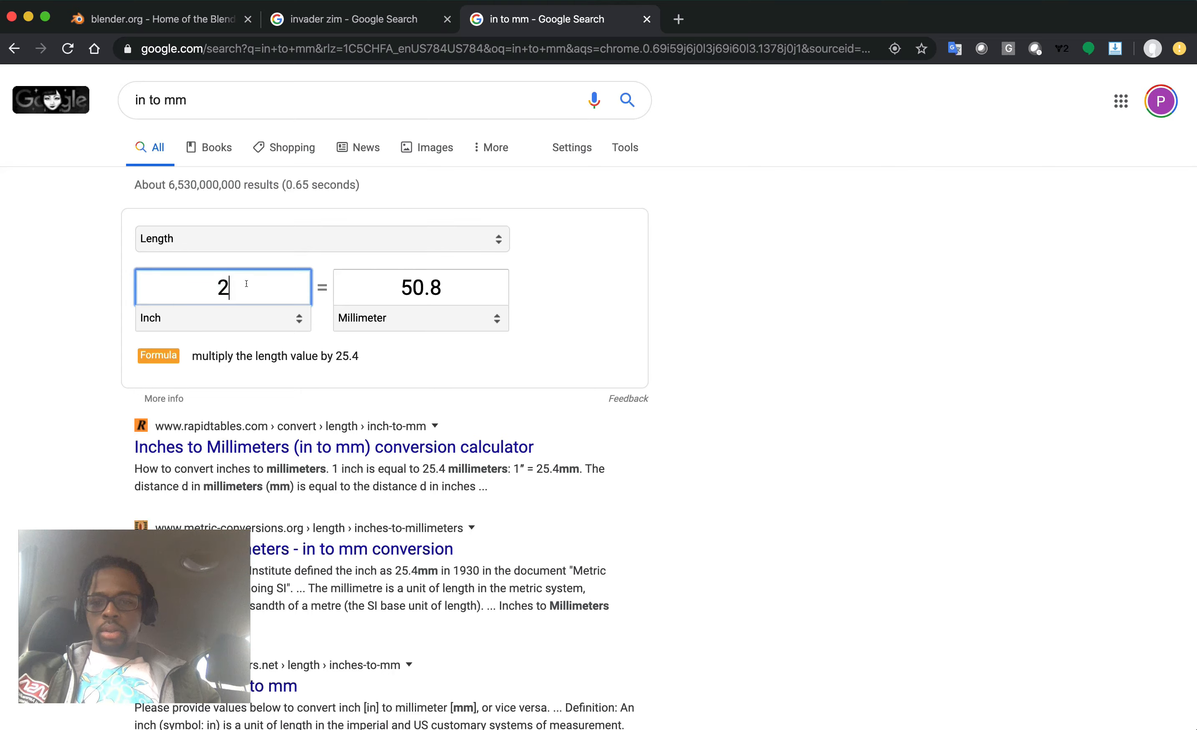
key(super+a)
Switch to Blender and review the Empty's transform values and the Align Tools options
key(ctrl+Up)
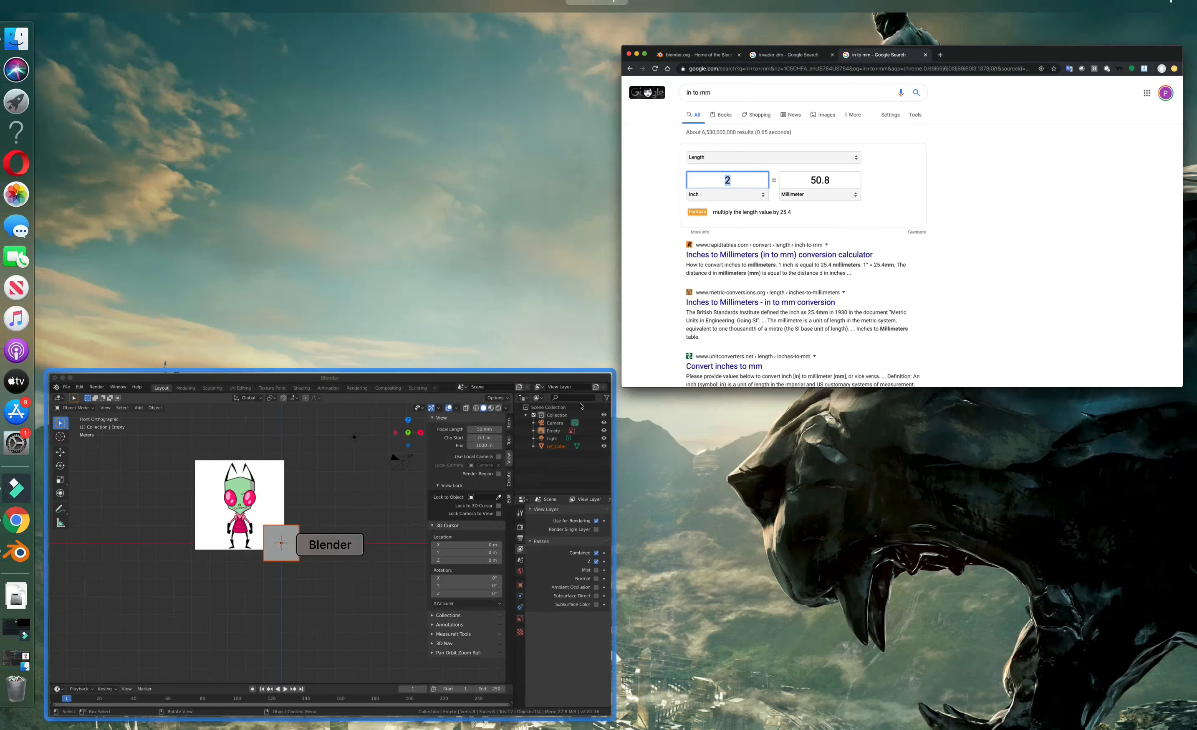
click(468, 445)
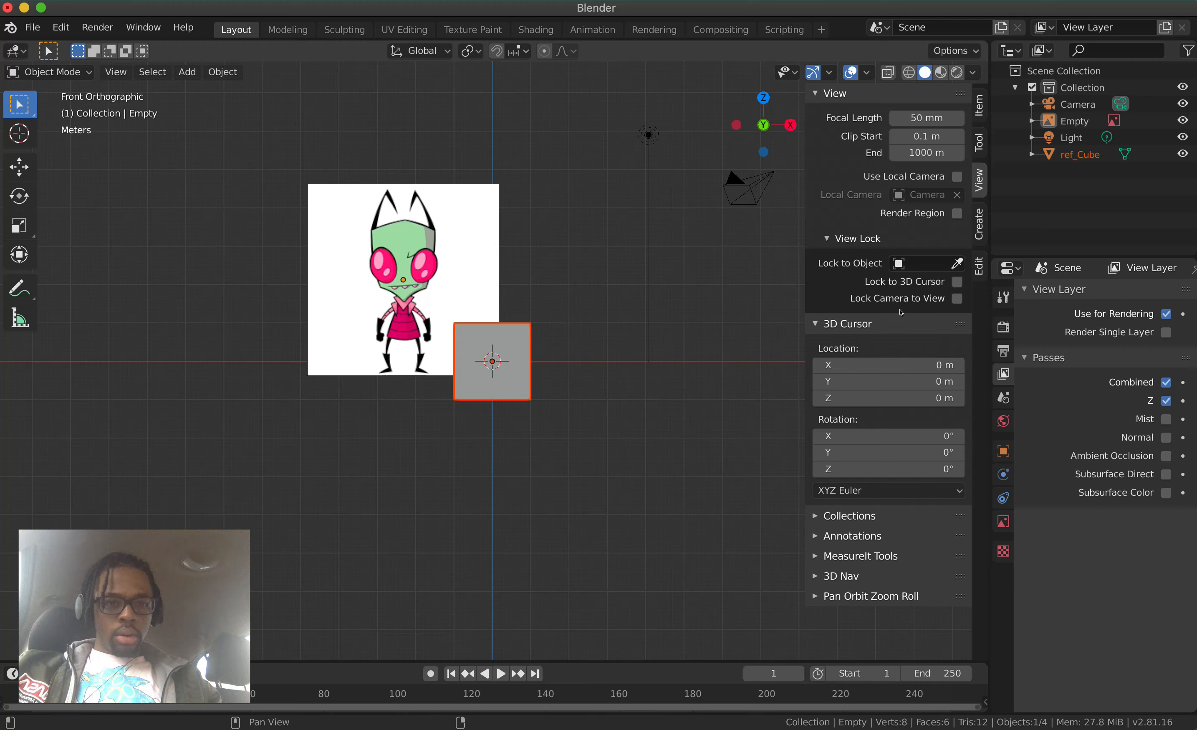
click(979, 260)
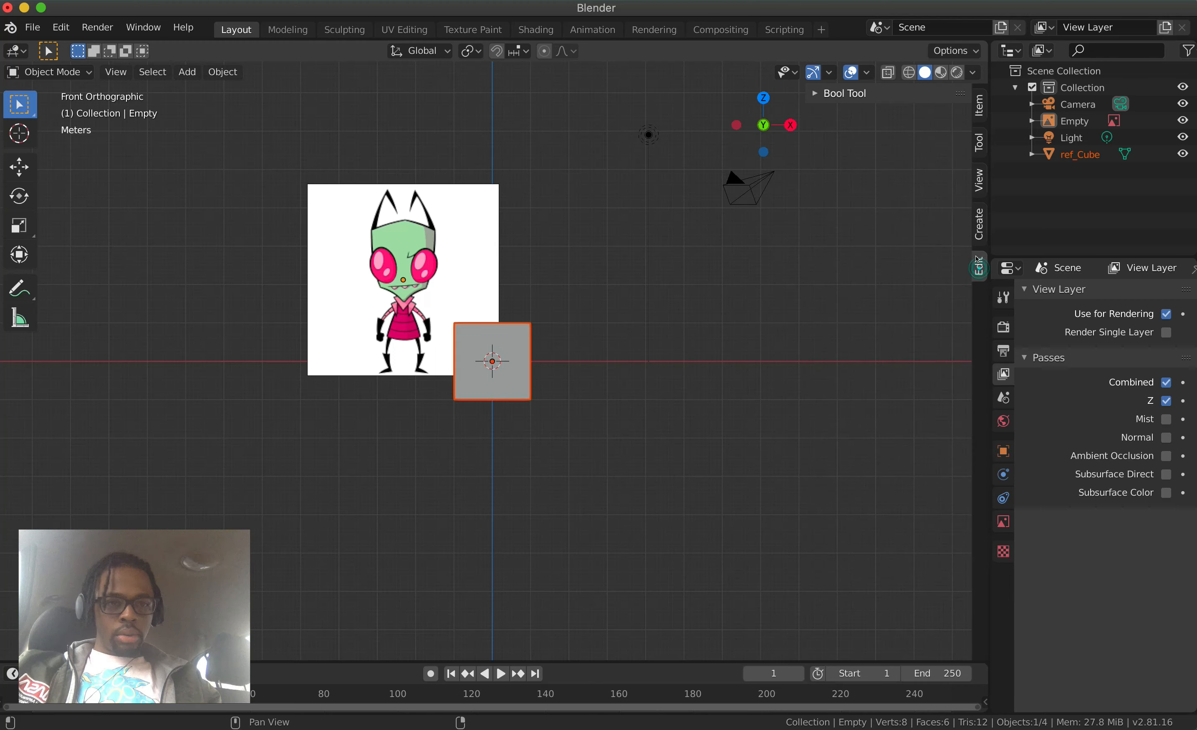
click(979, 147)
click(979, 116)
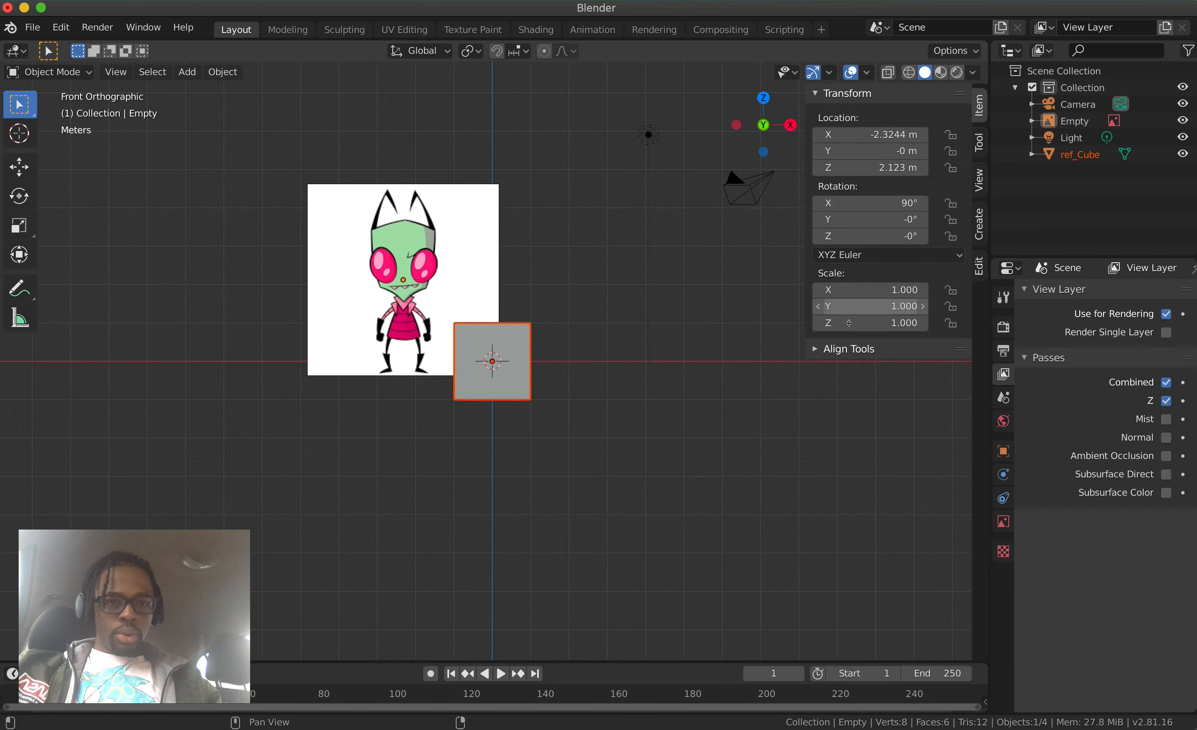
click(826, 348)
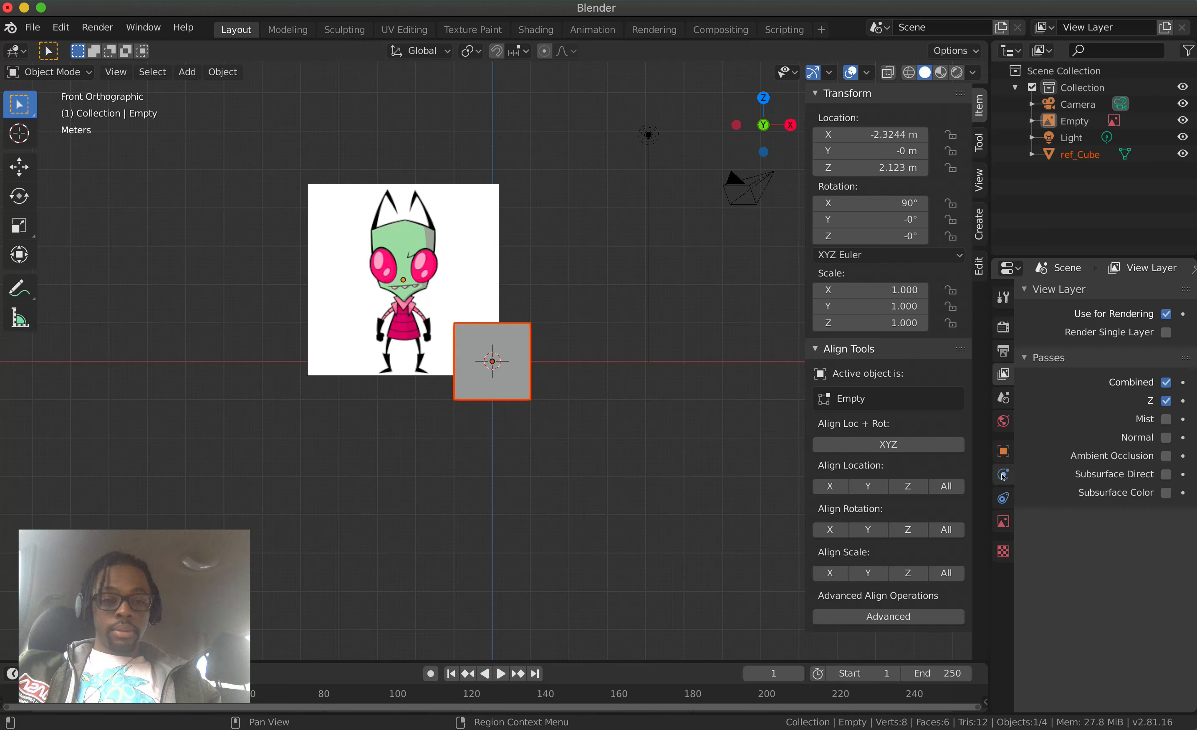
Set the scene's unit scale to 0.001 and its length unit to Millimeters, and collapse the Scene and Units settings
click(1004, 398)
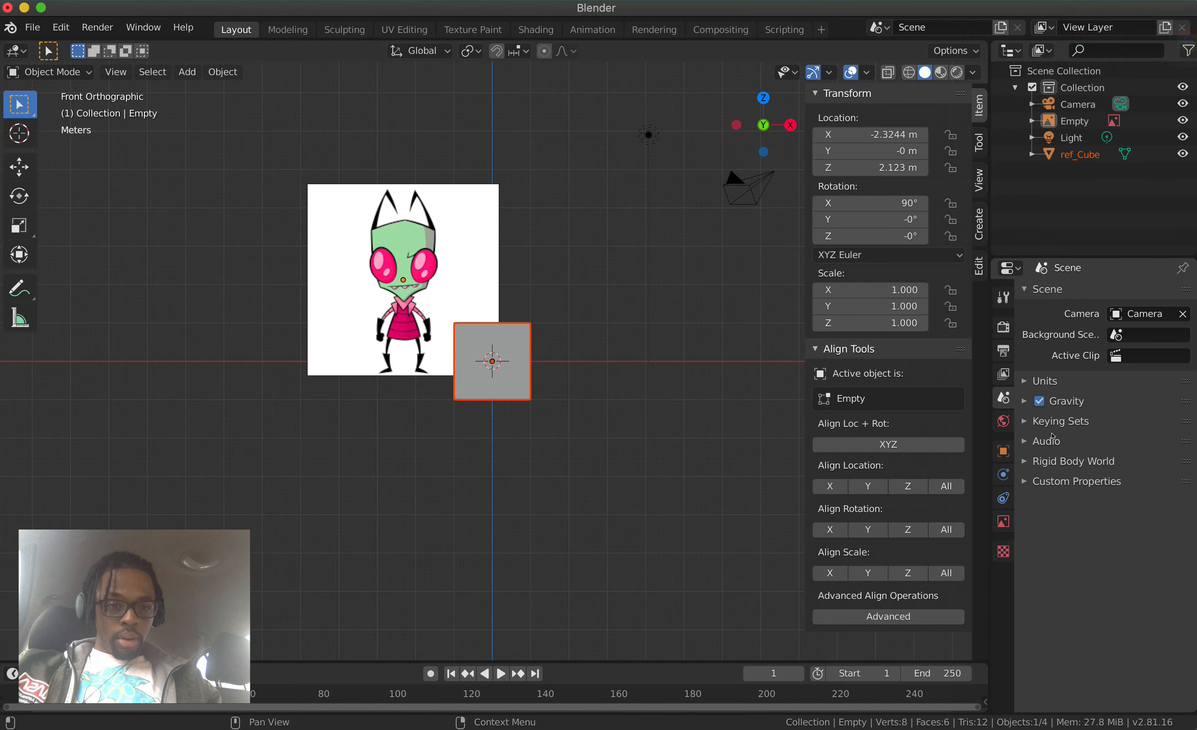
click(1030, 383)
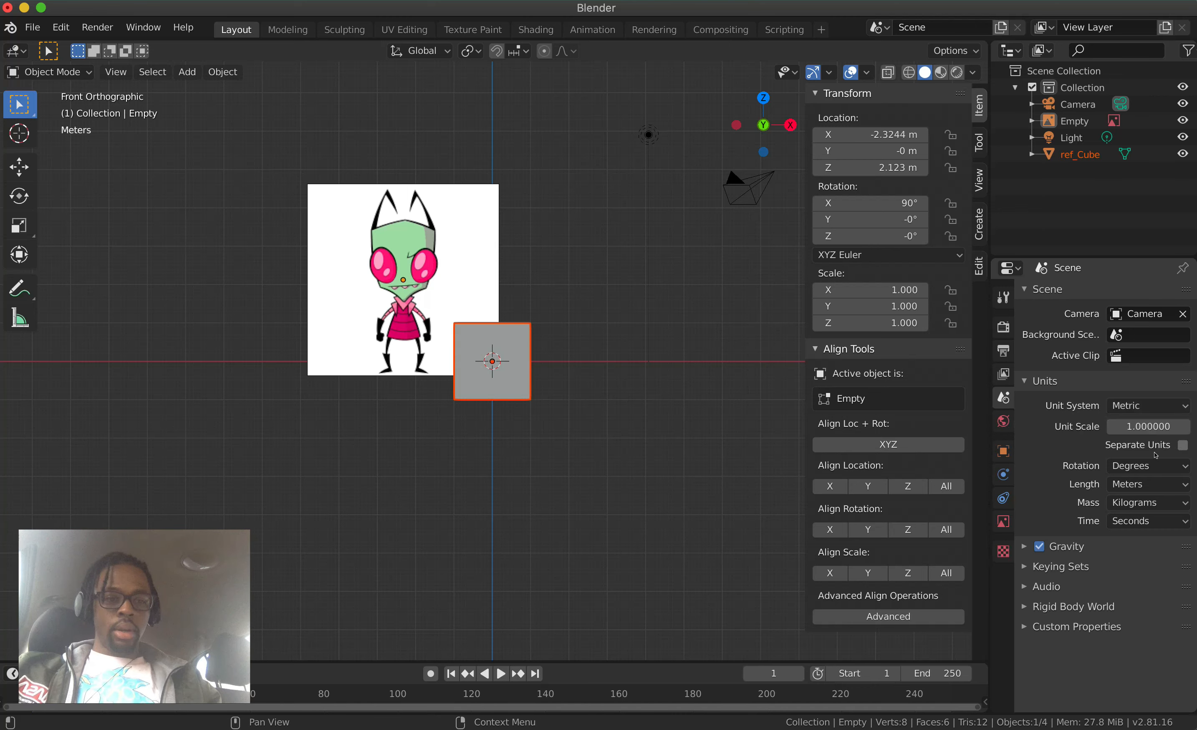
click(1152, 425)
text(.)
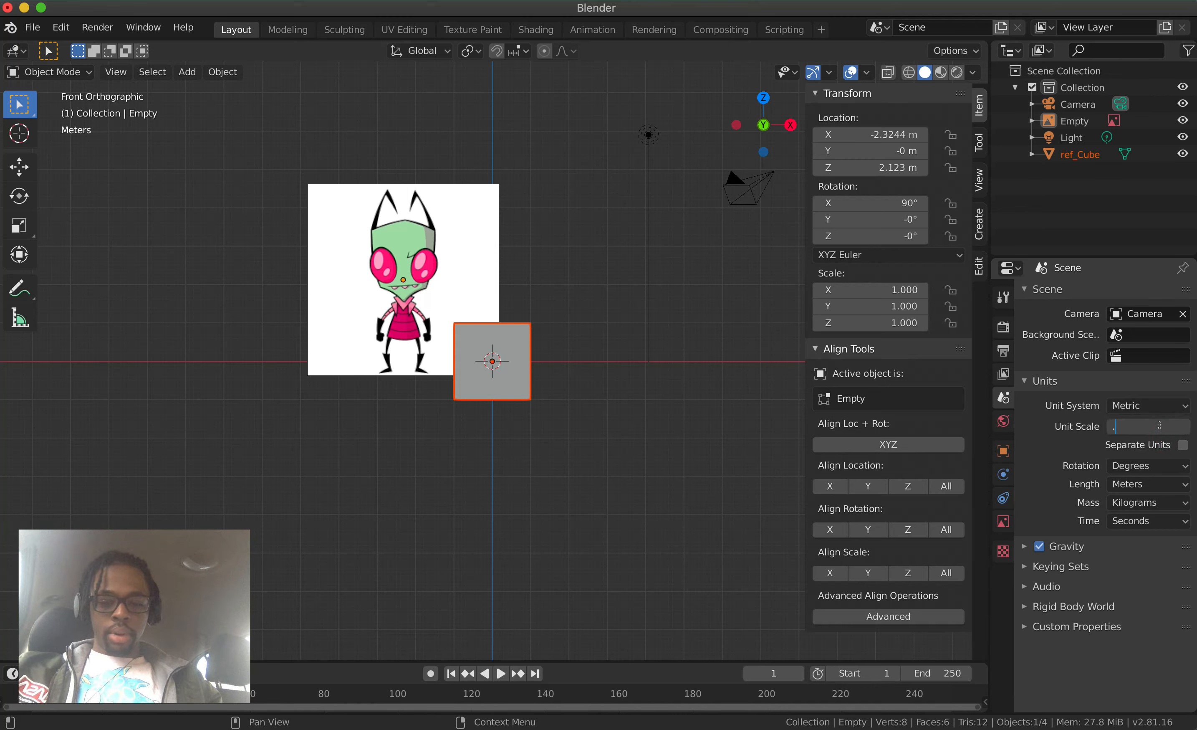
text(001)
key(Return)
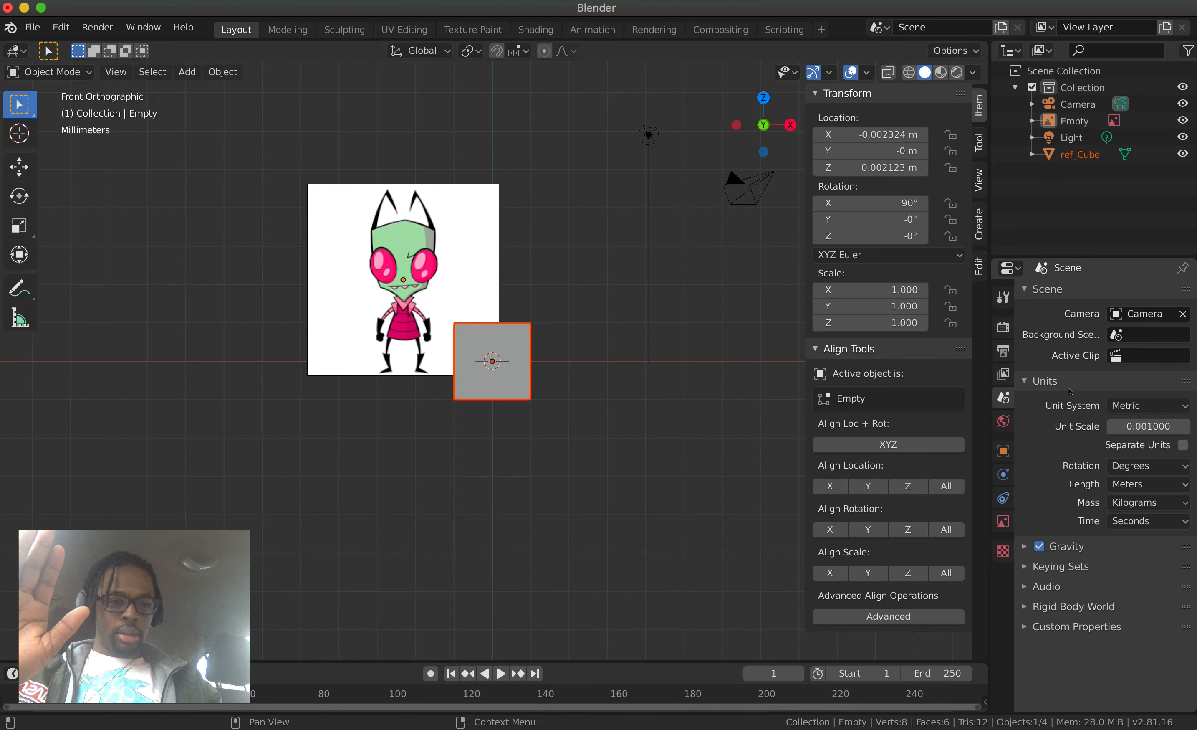
click(1152, 487)
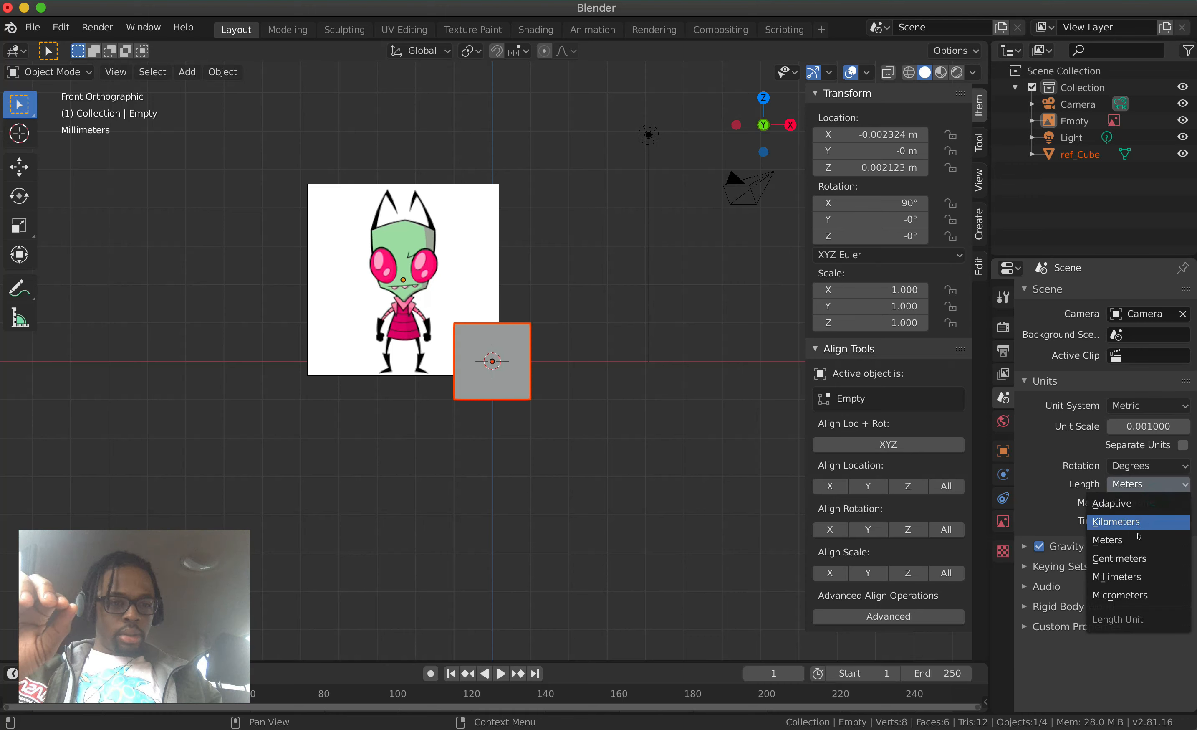
click(1137, 573)
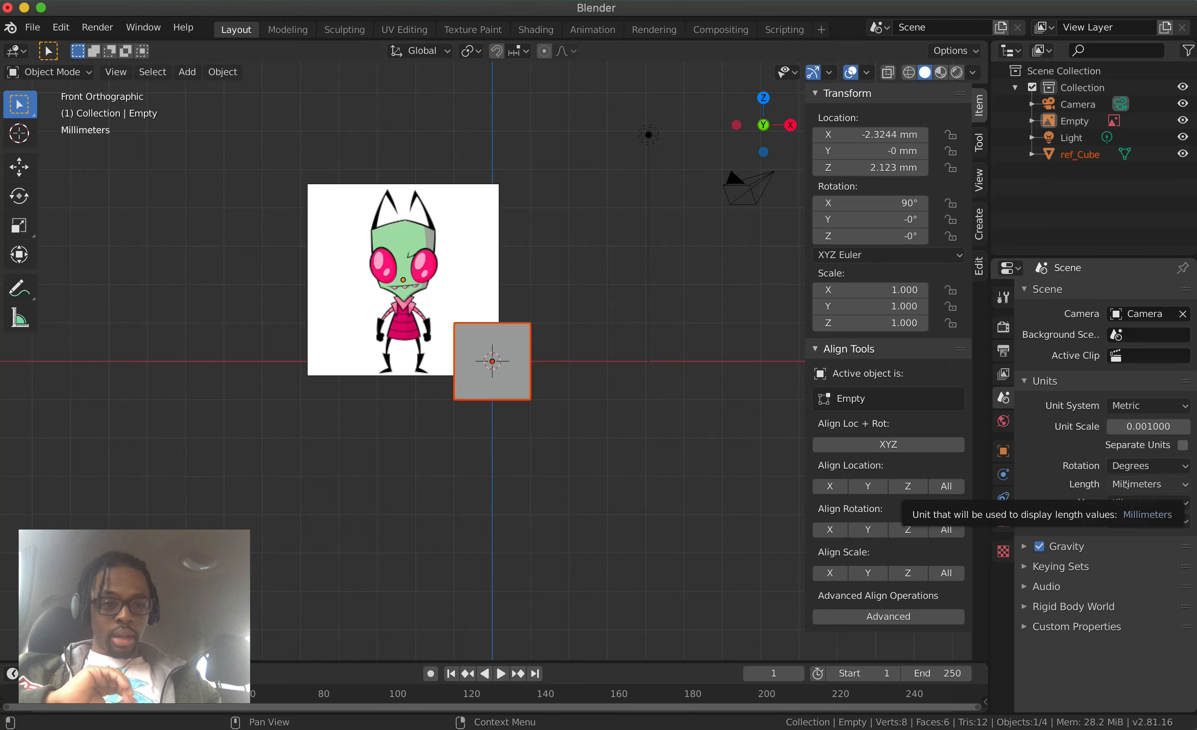
click(1024, 288)
click(1023, 308)
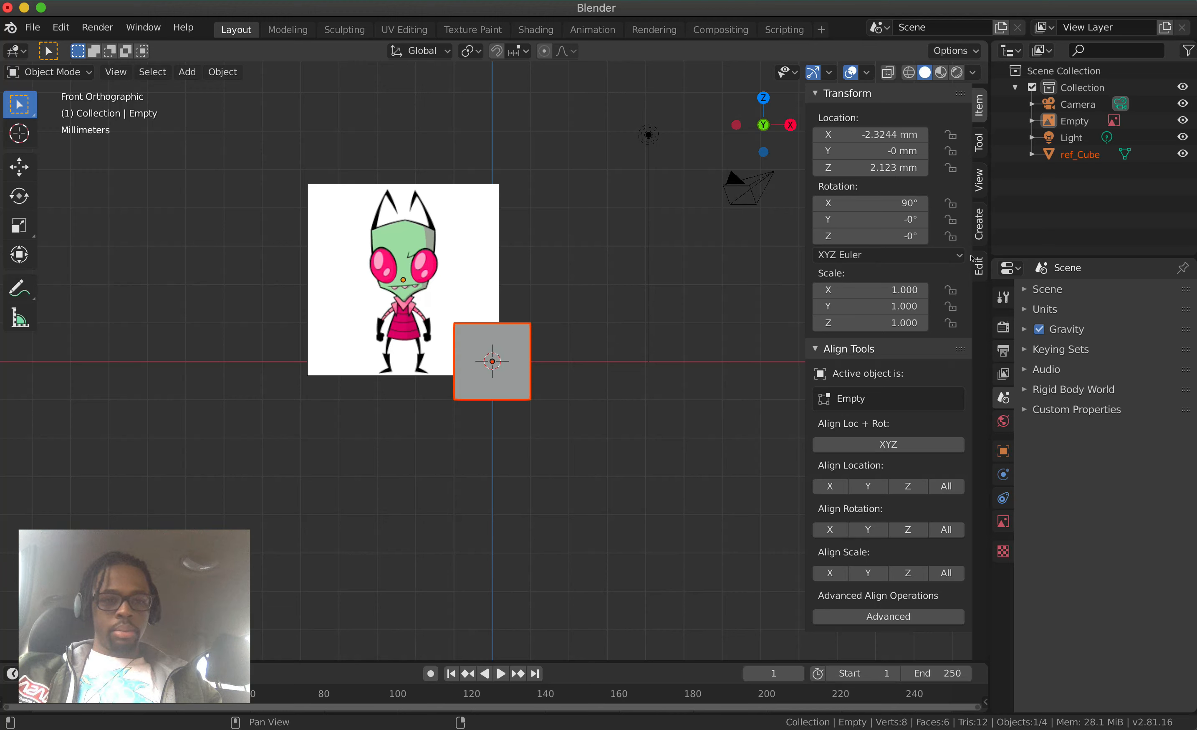
Look through the viewport's tool, creation and view settings, including MeasureIt Tools, Annotations, Collections and 3D Cursor
click(819, 349)
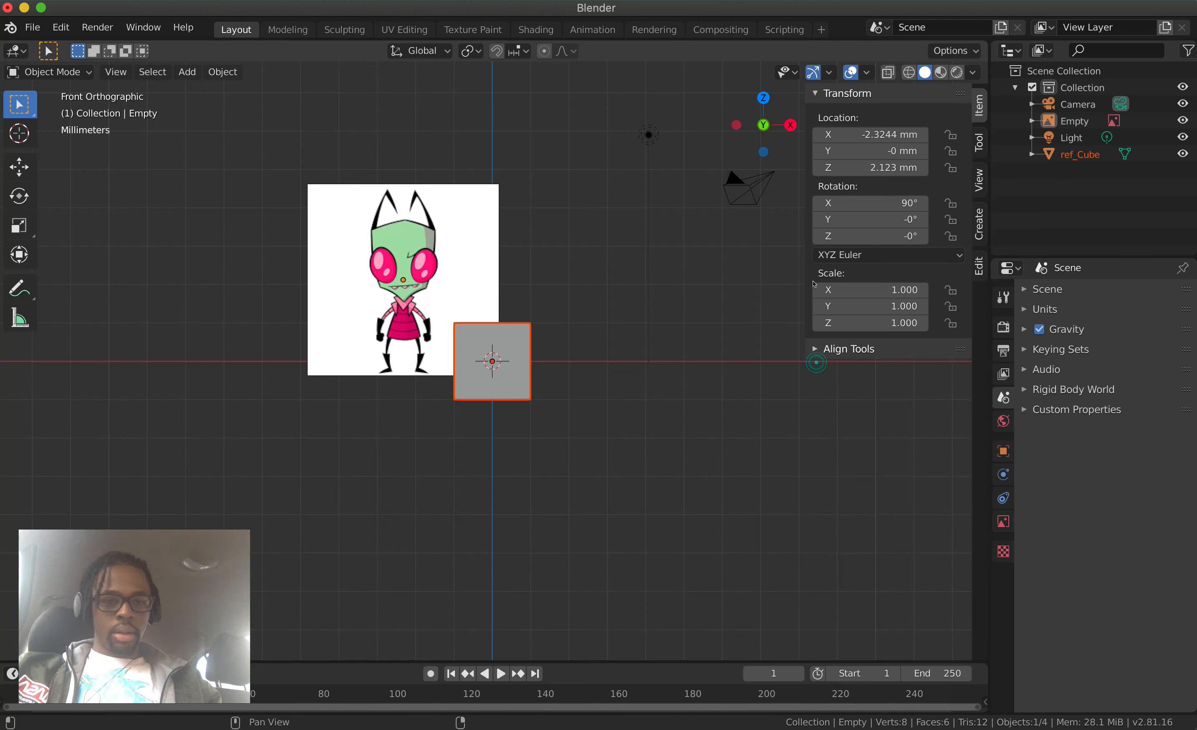
click(980, 157)
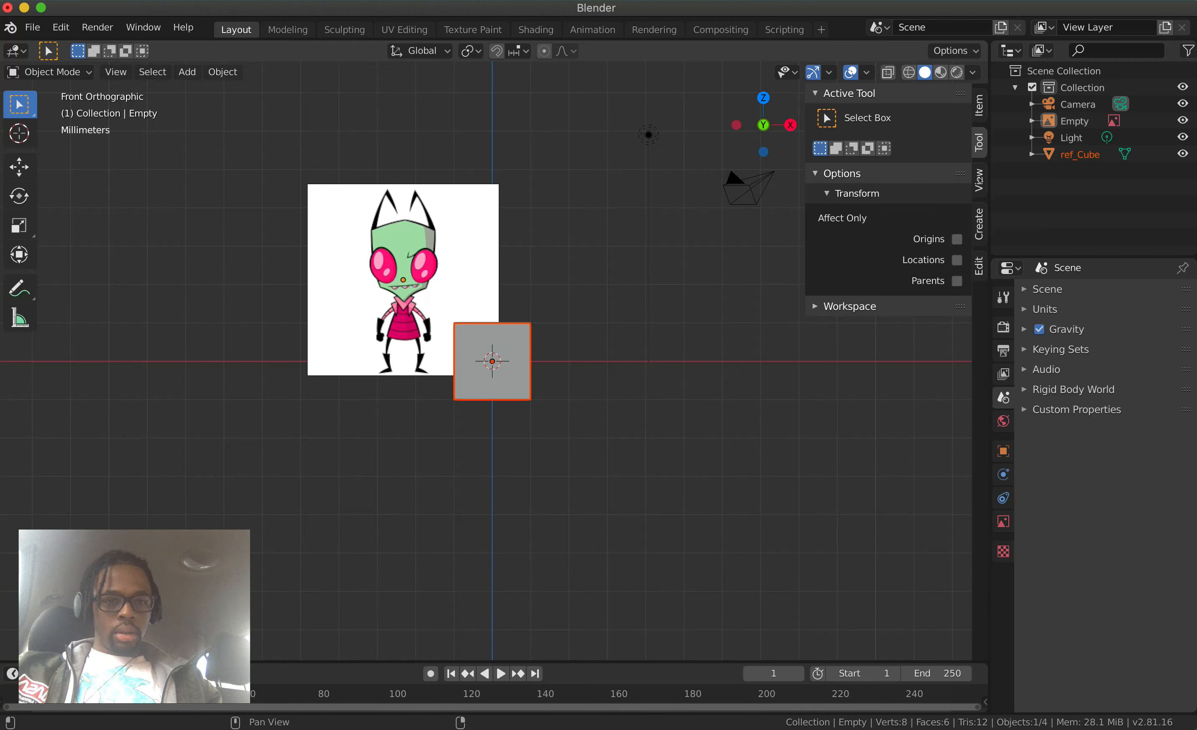
click(979, 213)
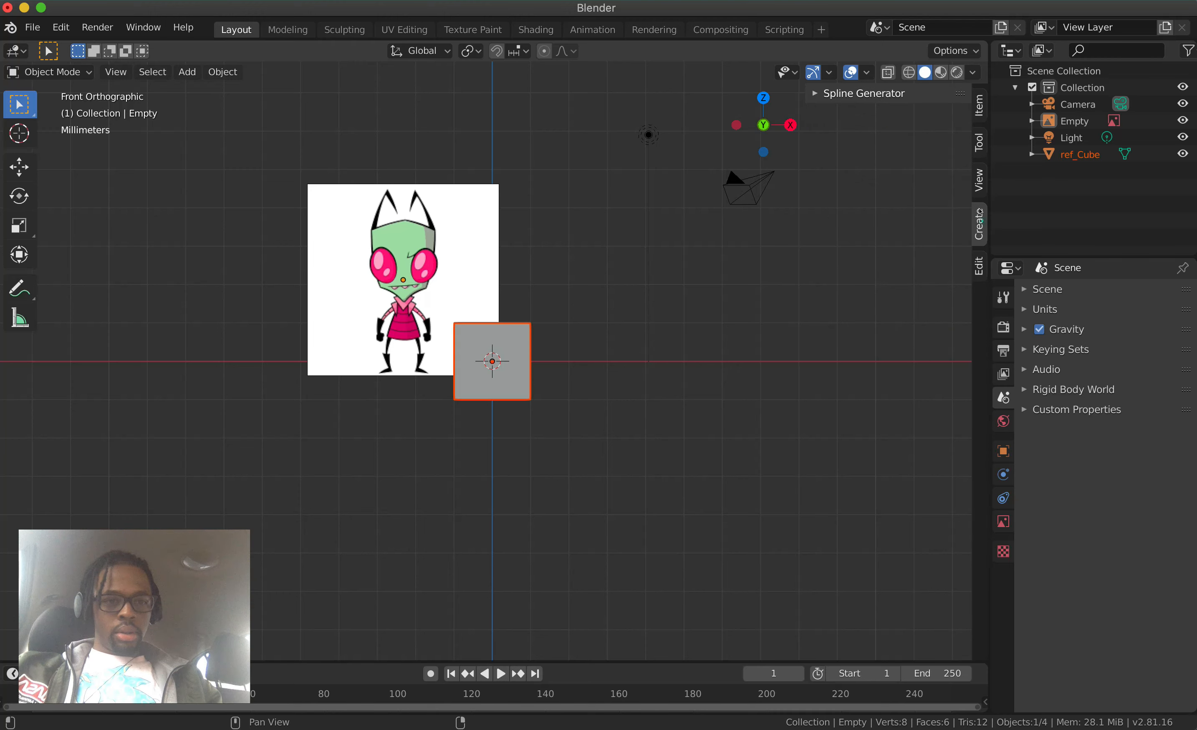
click(979, 180)
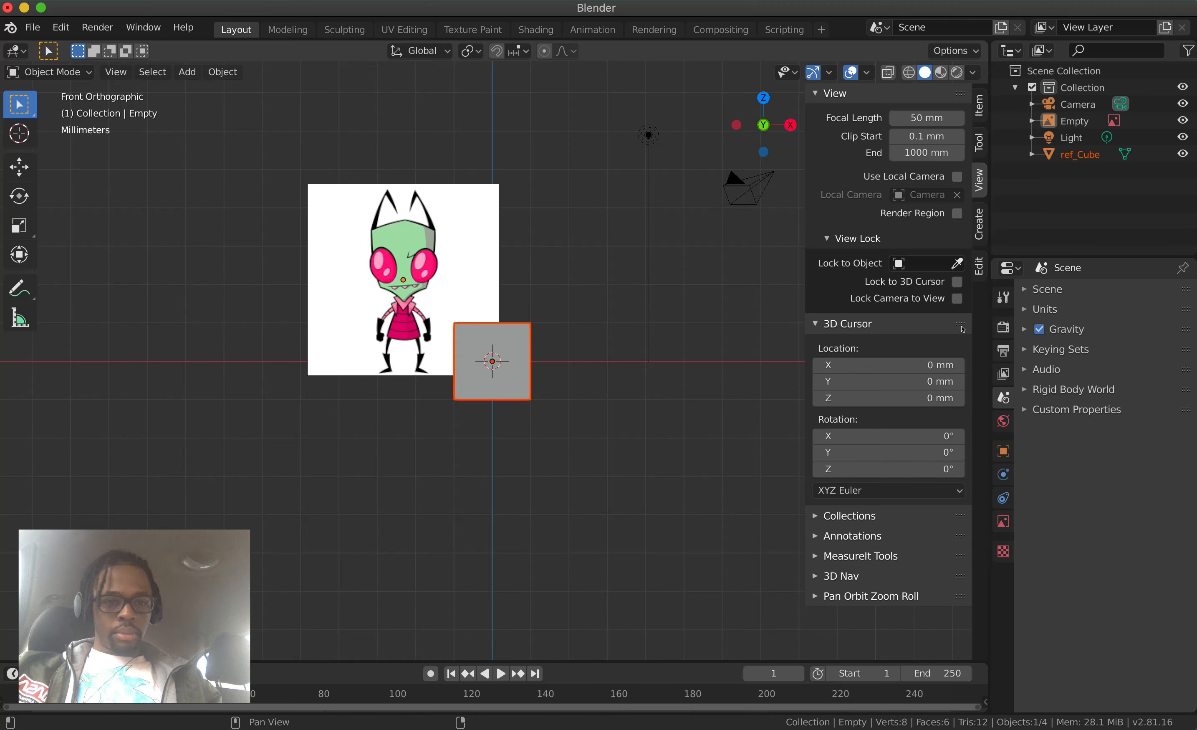
click(824, 324)
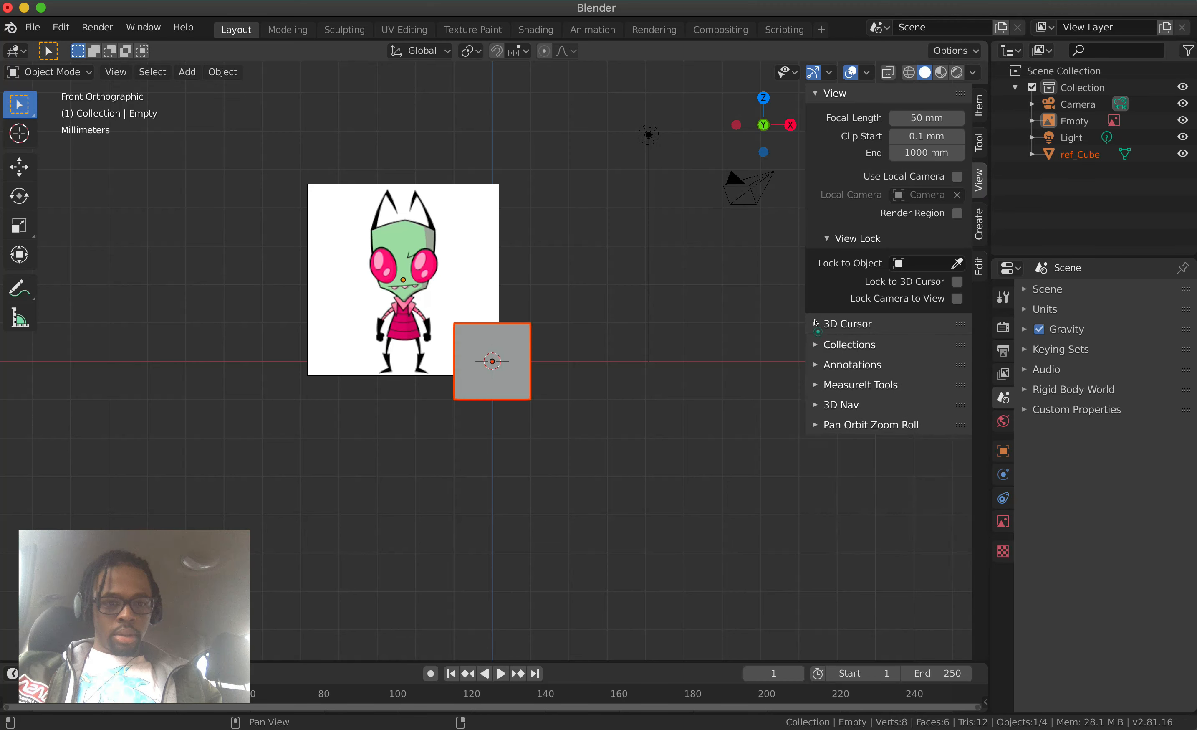
click(814, 384)
click(815, 387)
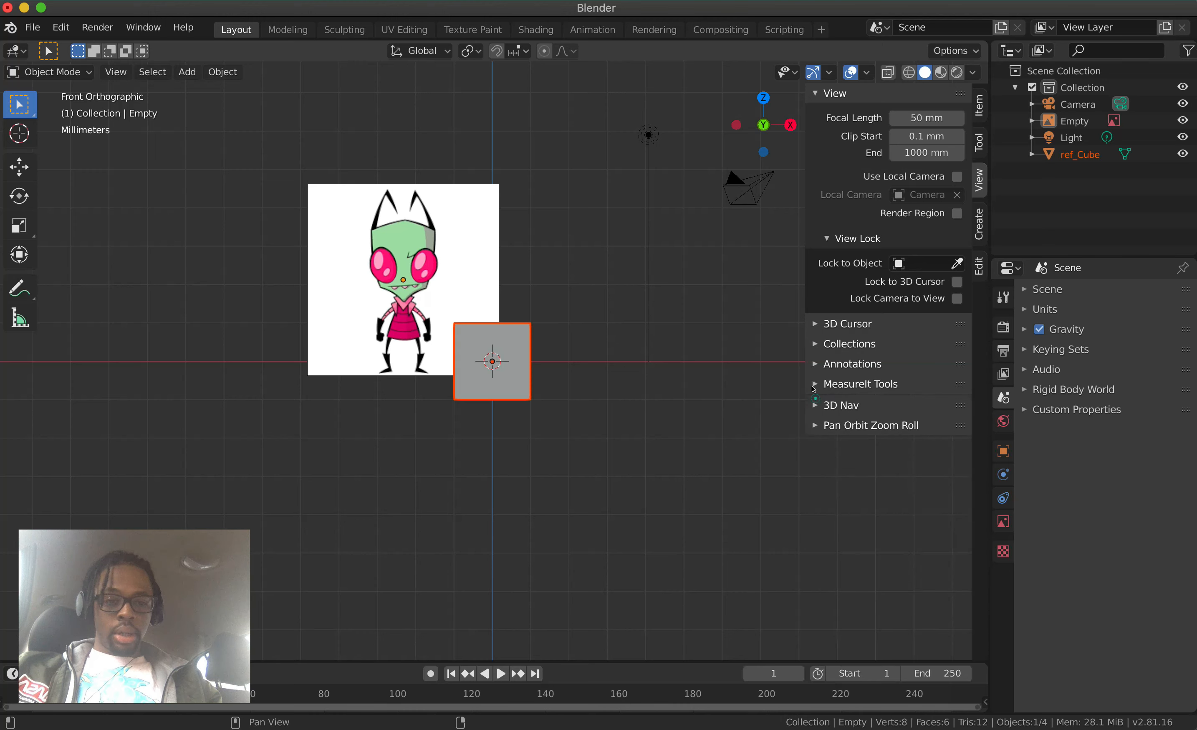
click(814, 364)
click(815, 343)
click(815, 324)
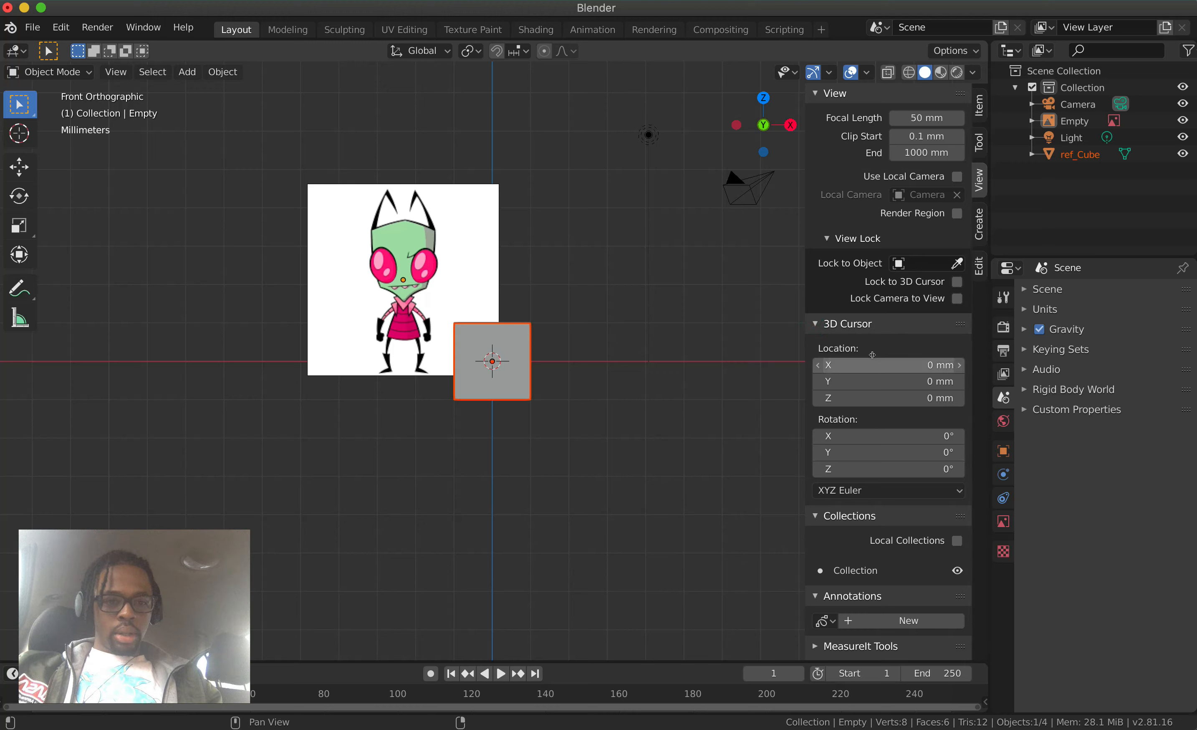
Move ref_Cube away from the reference image and reset its location to the origin
key(g)
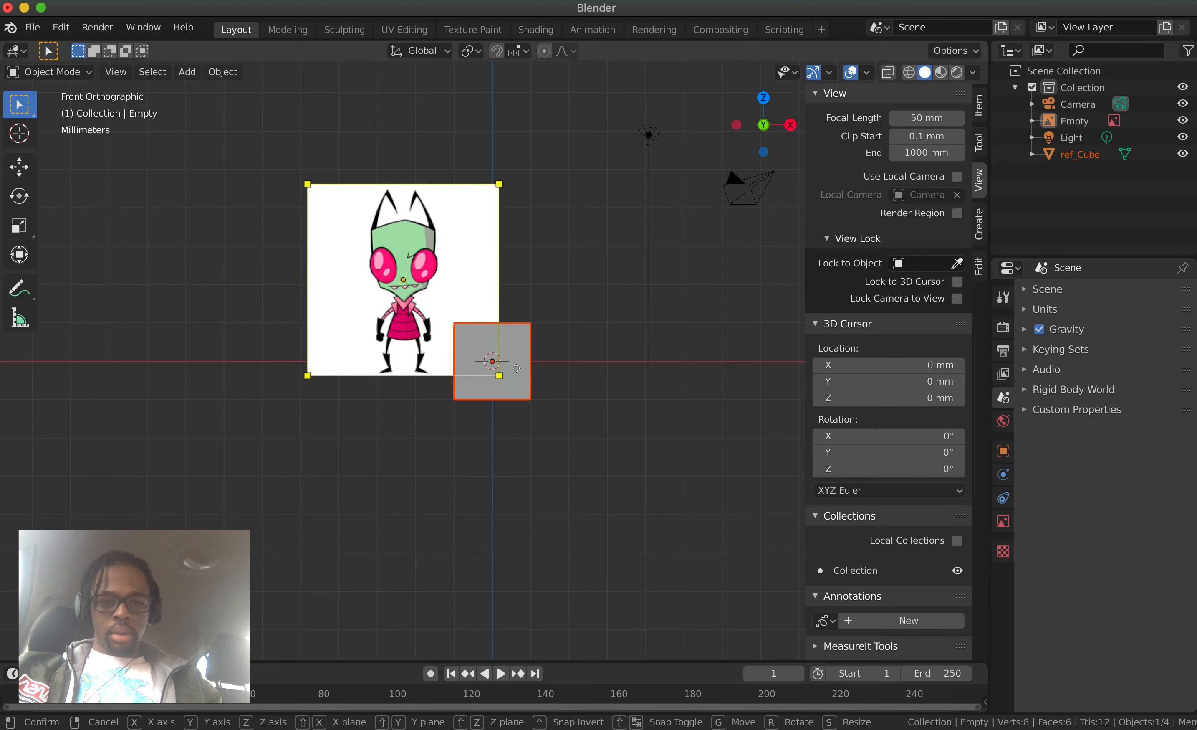
click(584, 431)
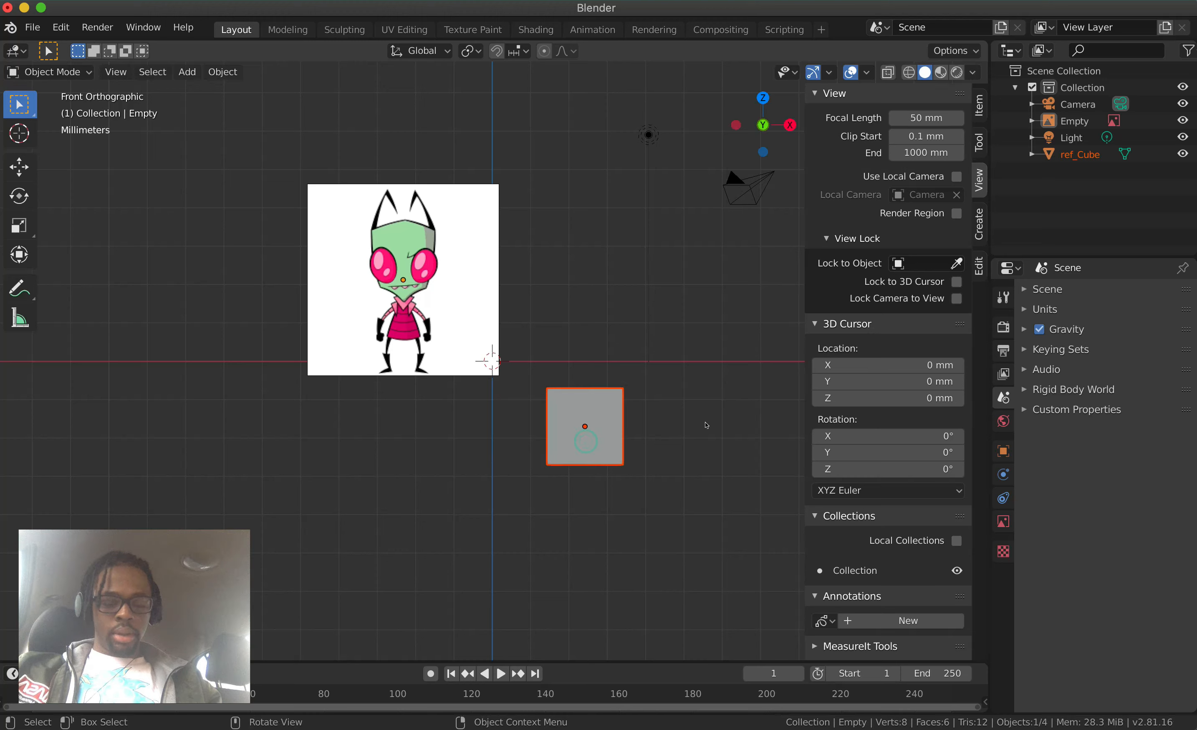
key(alt+g)
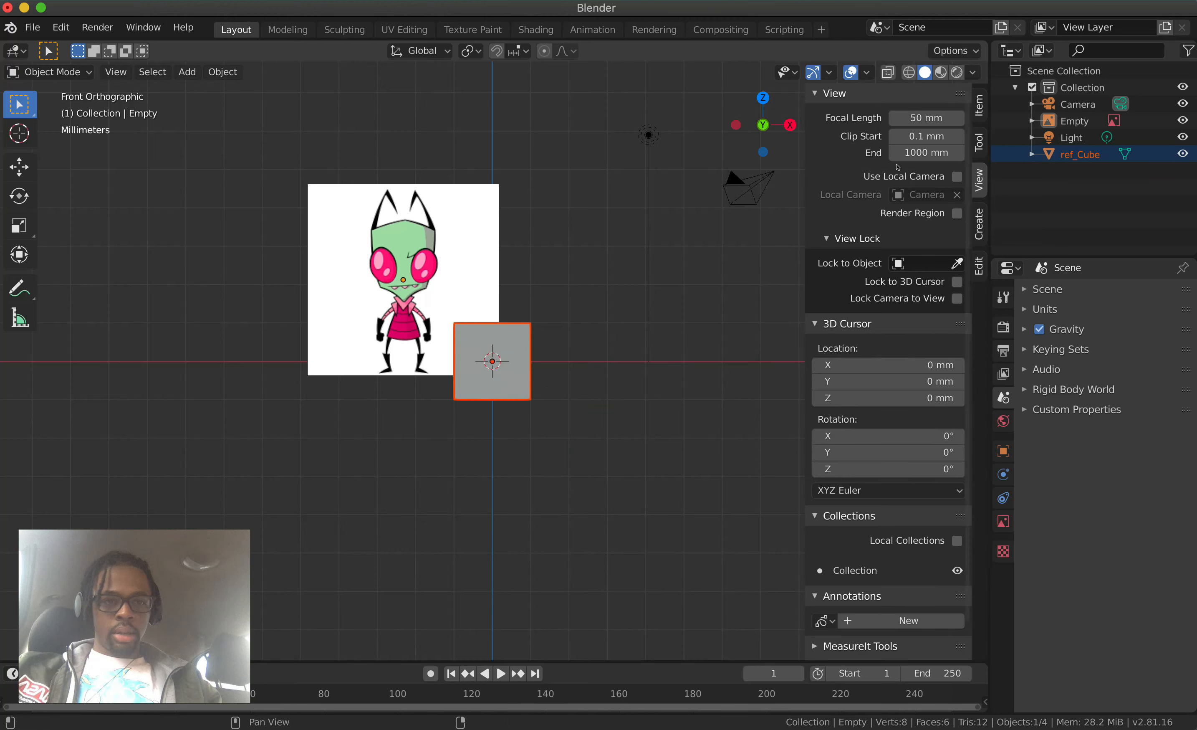
Show the object's transform values, try enlarging ref_Cube and moving it along the X axis, and revert both changes
click(815, 322)
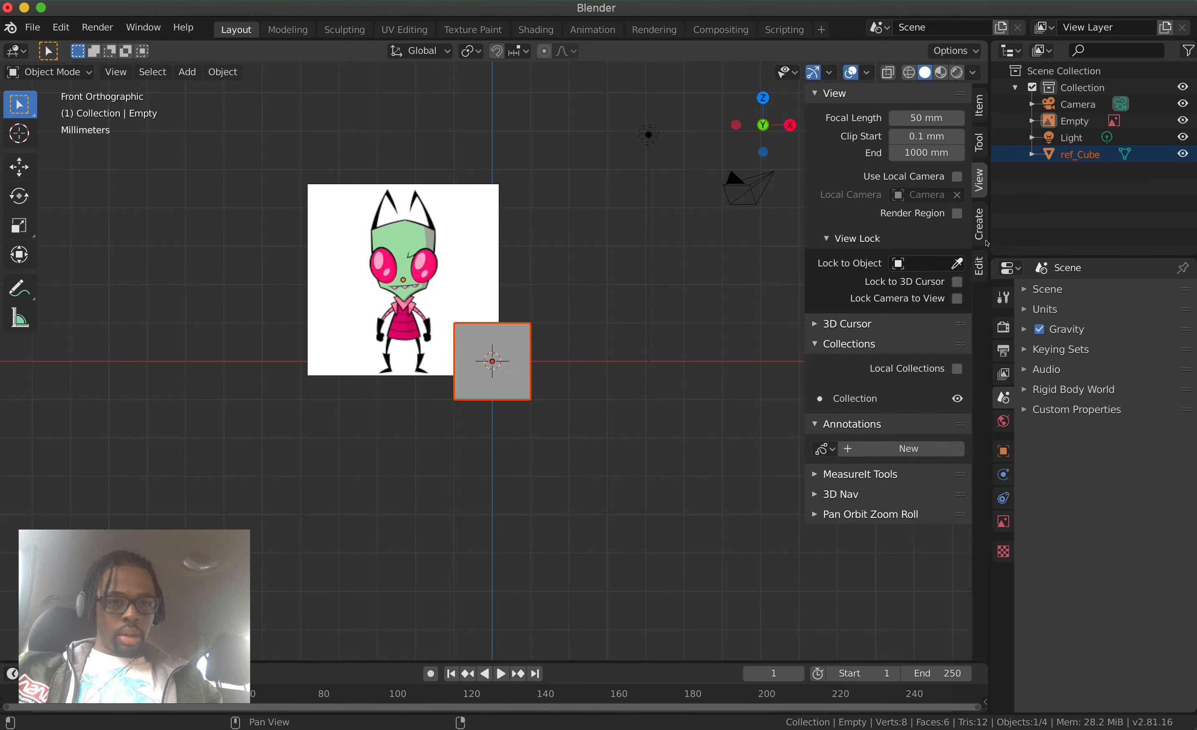
click(979, 105)
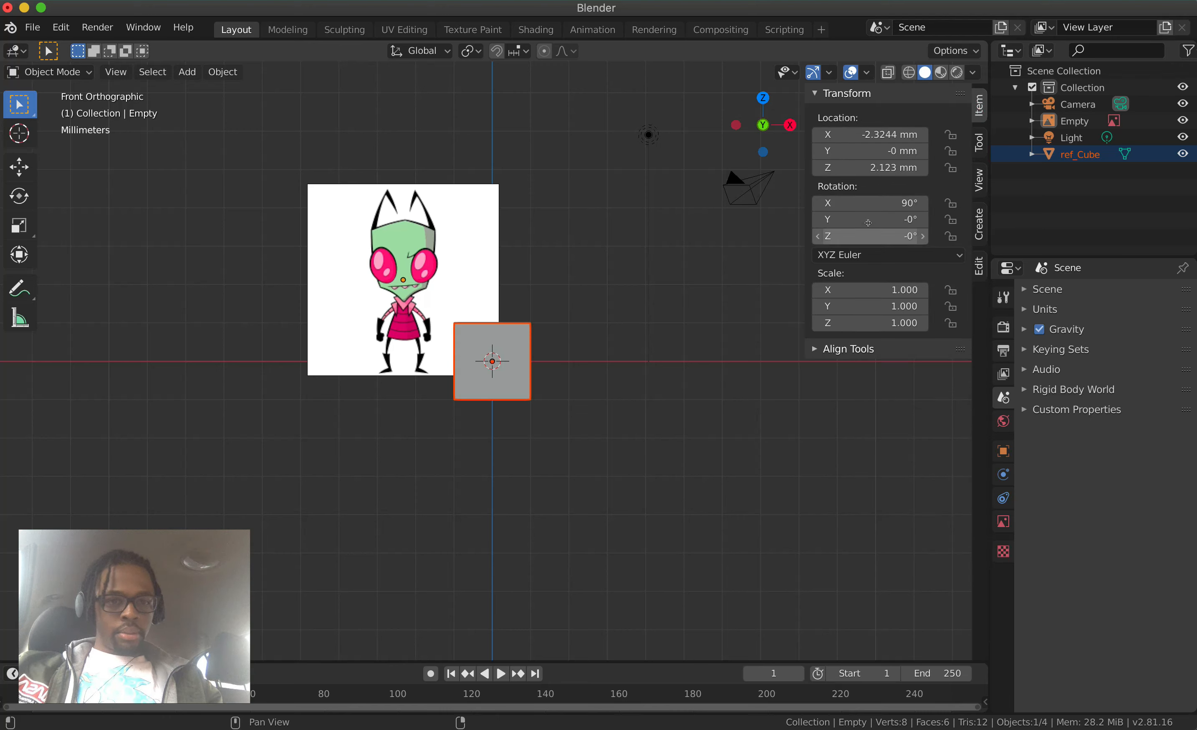
key(s)
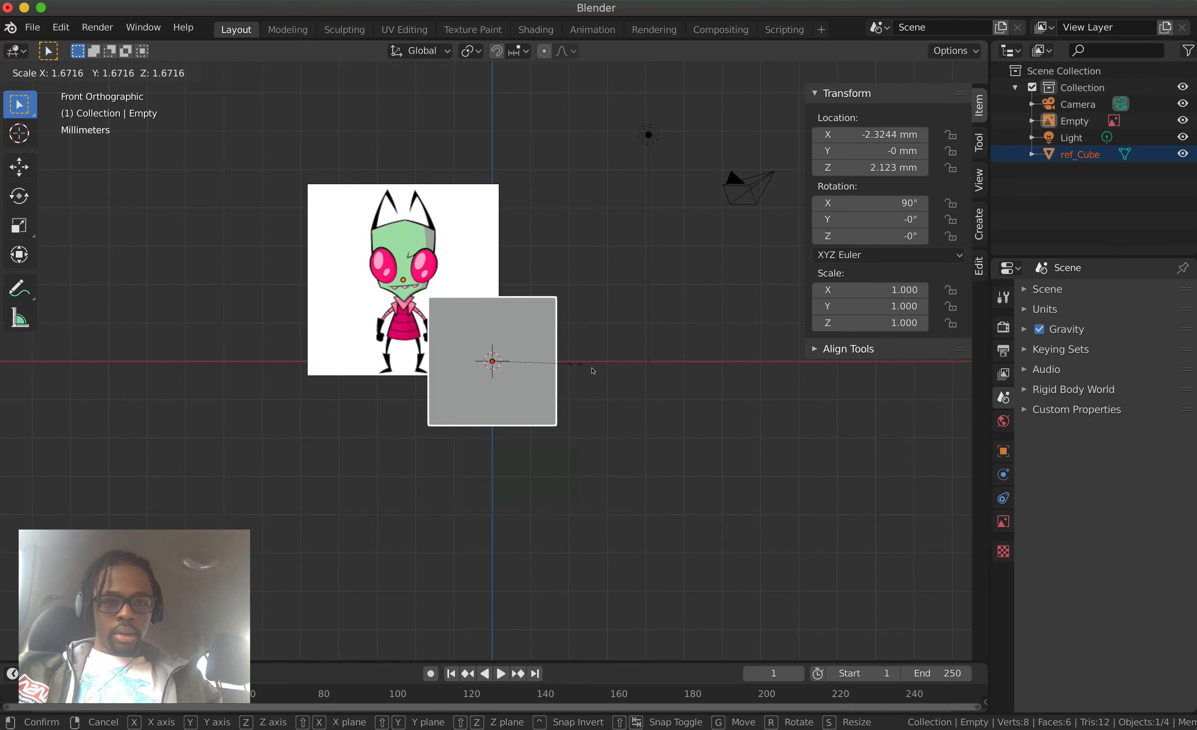
click(594, 375)
key(ctrl+z)
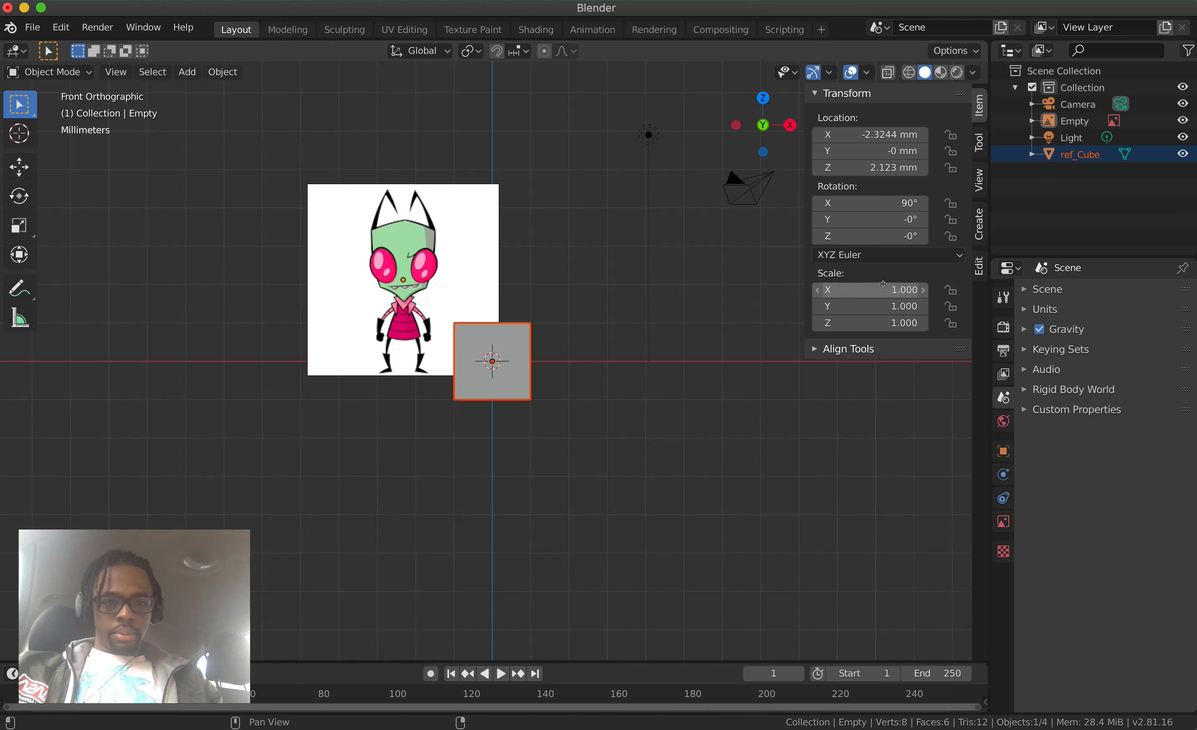
key(g)
click(669, 374)
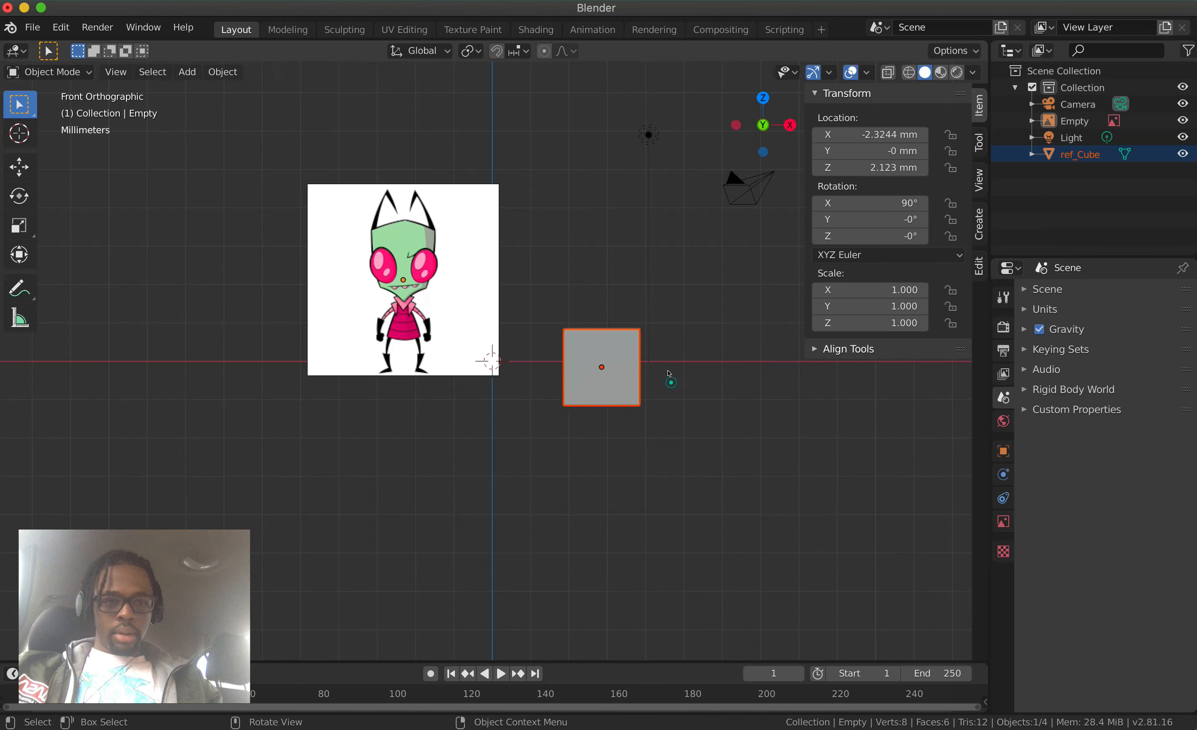
key(alt+g)
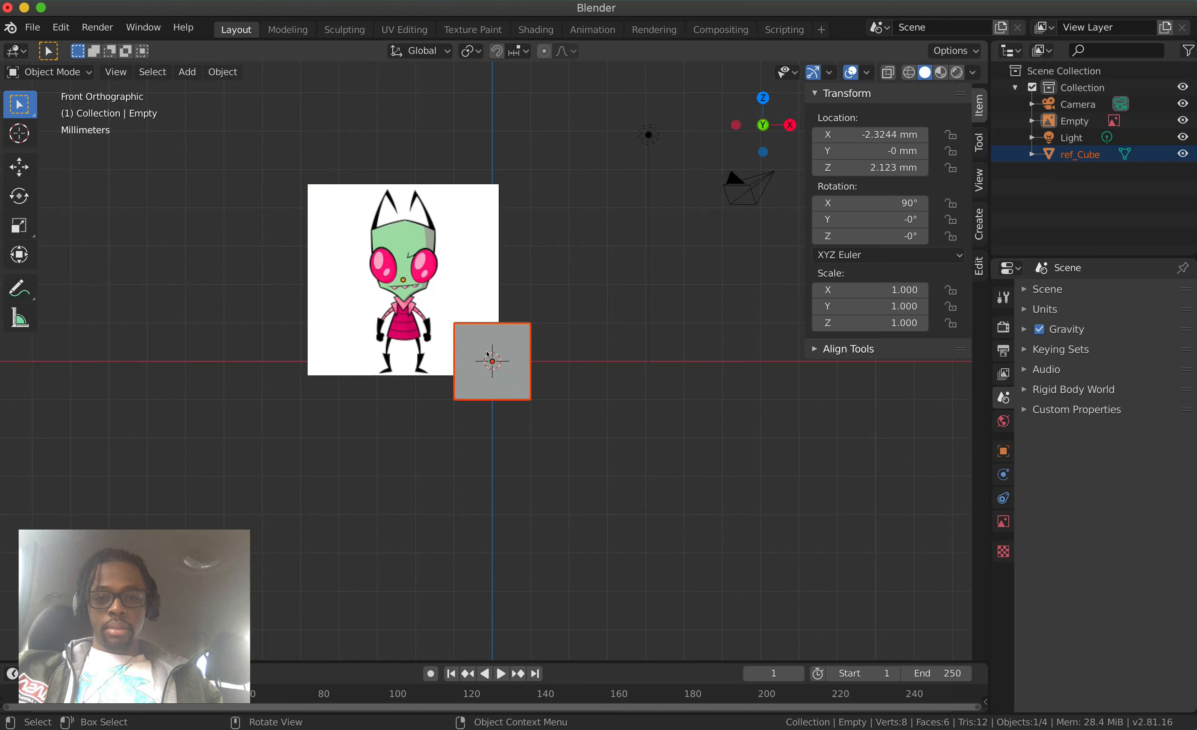
Set ref_Cube's X, Y and Z dimensions to 50.8 mm each
click(519, 369)
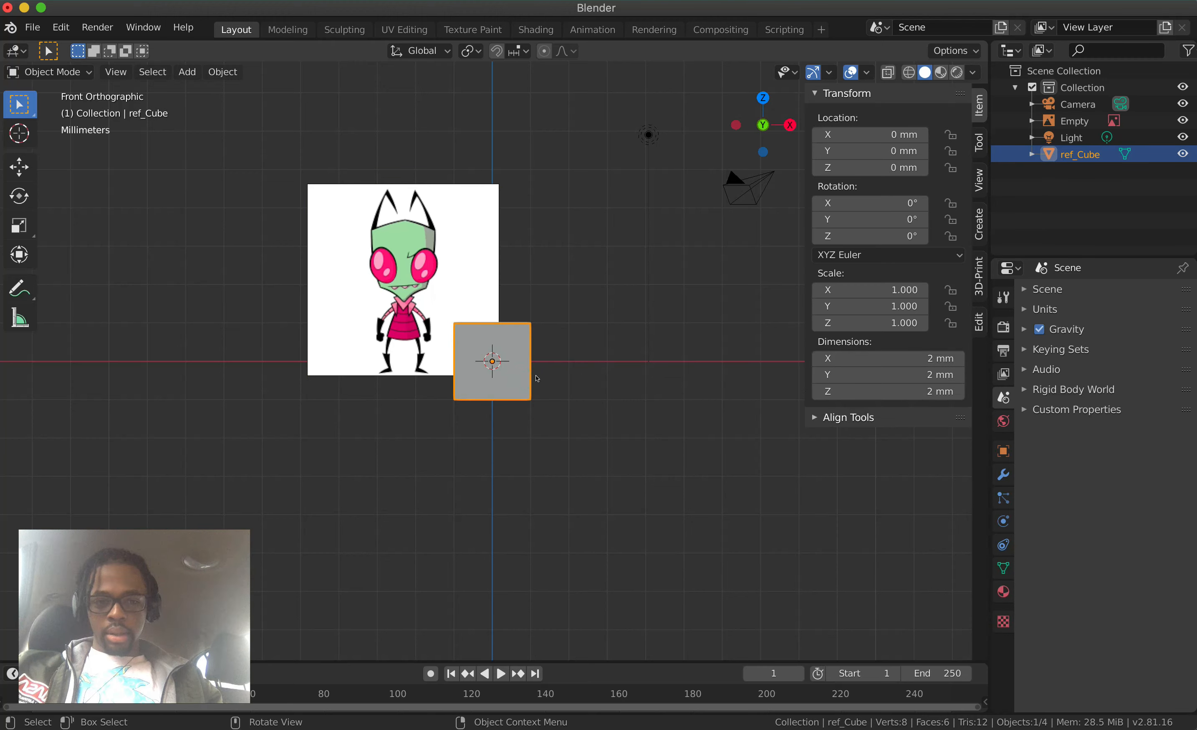
click(918, 357)
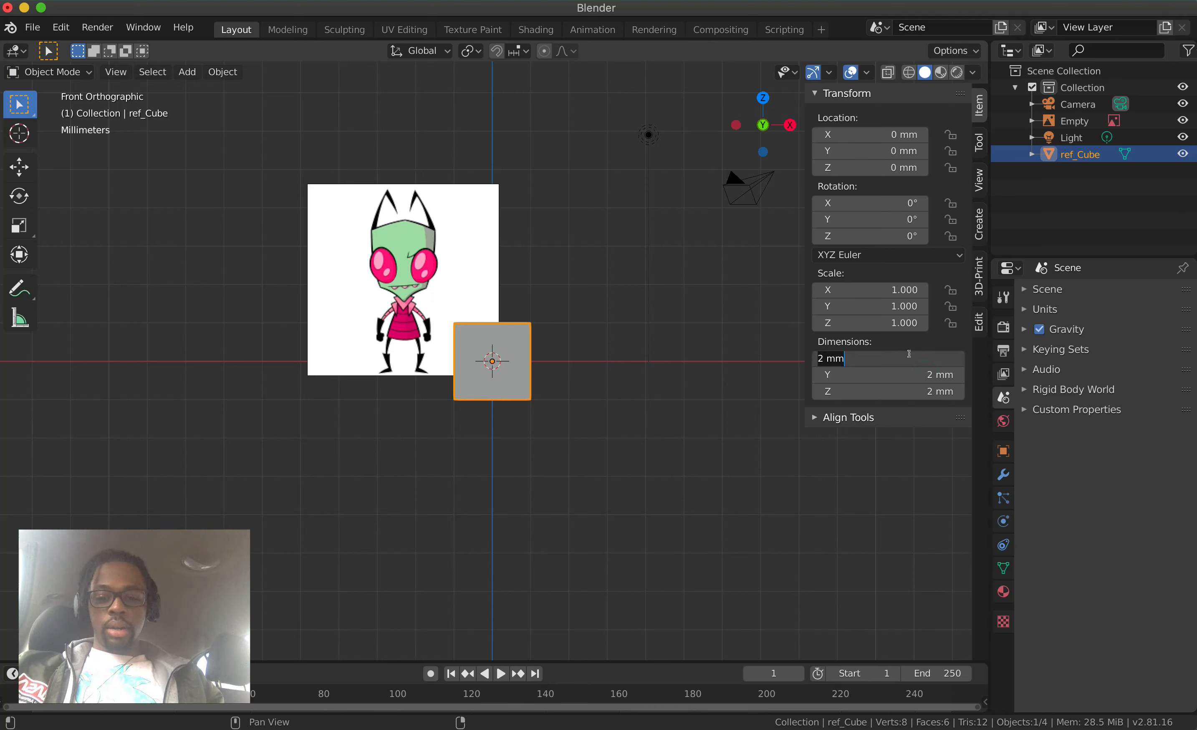
text(50)
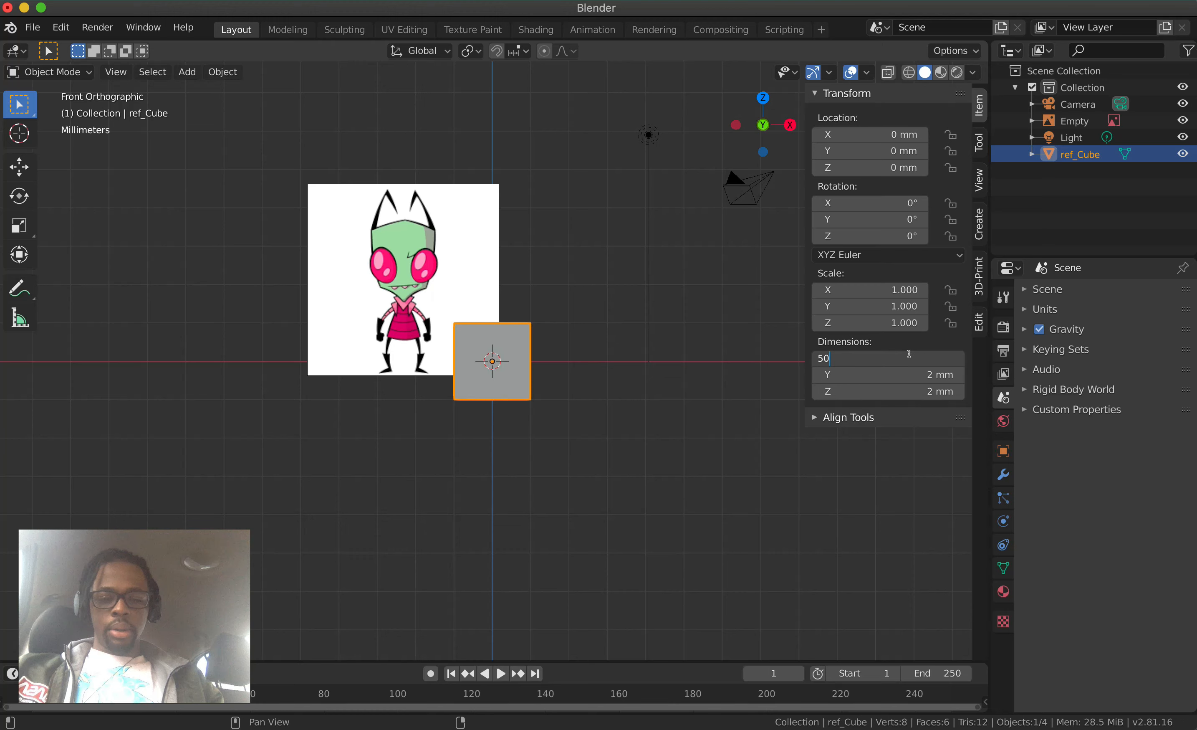
key(Return)
click(914, 375)
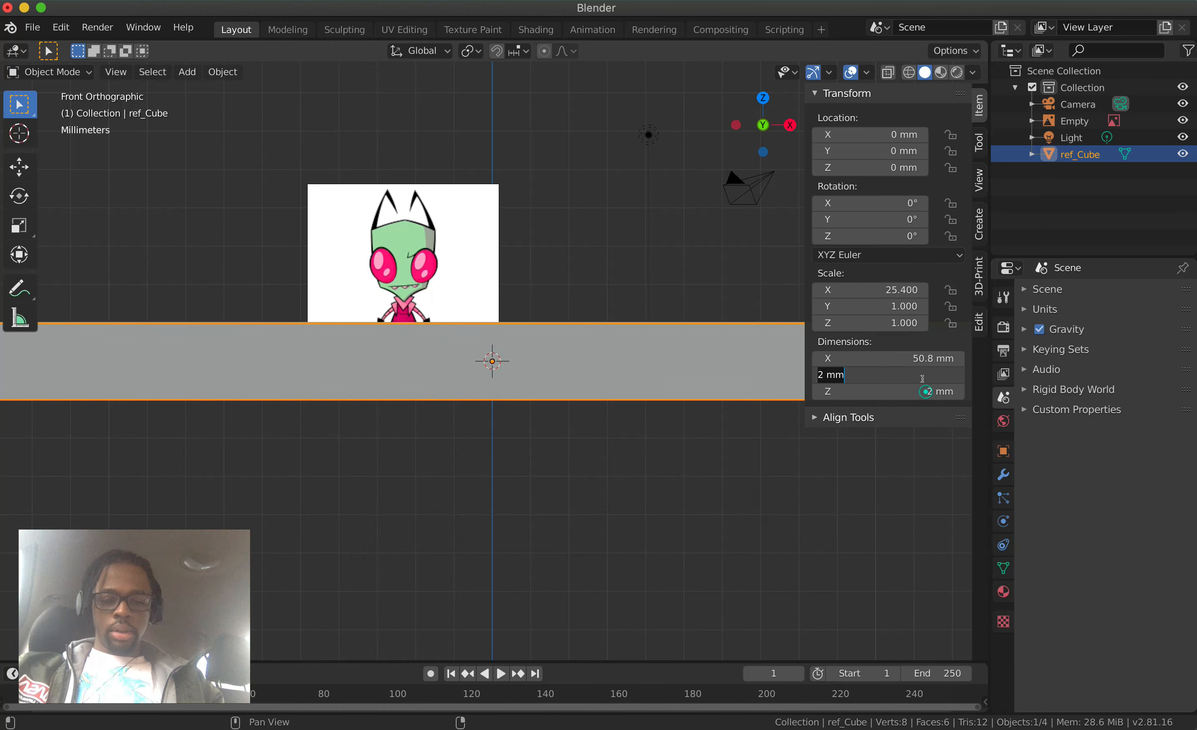
text(50.8)
key(Return)
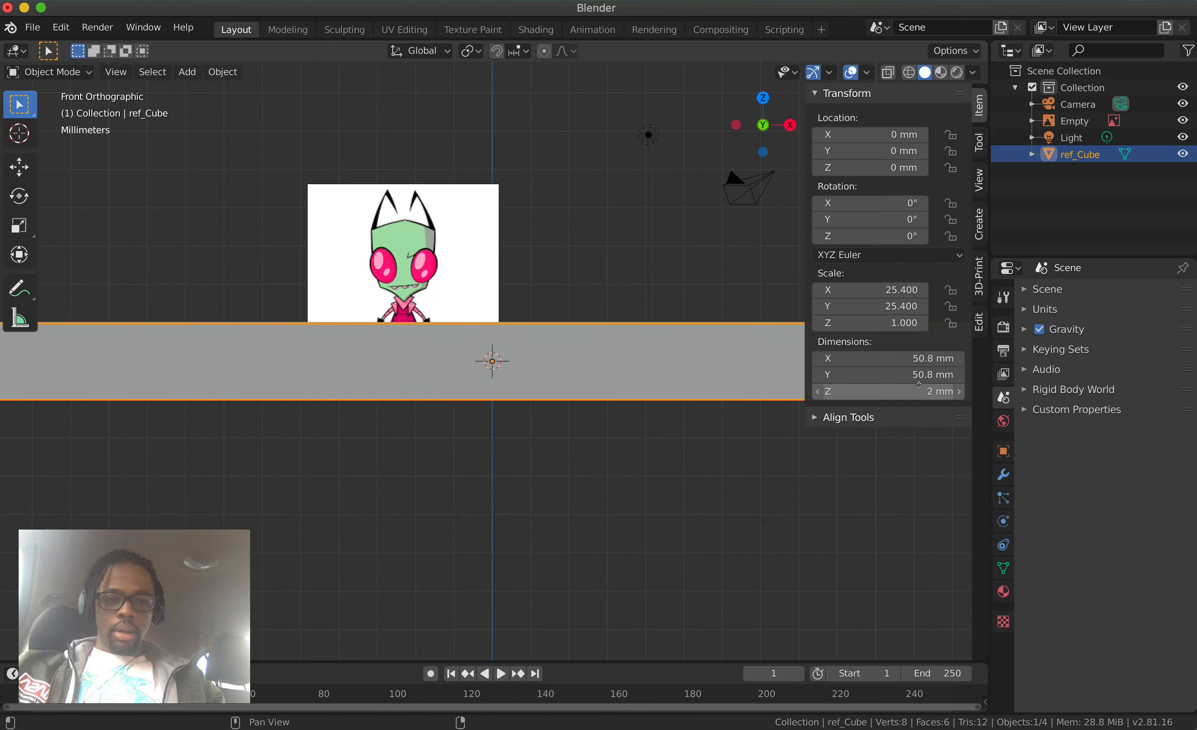
click(920, 389)
text(50.8)
key(Return)
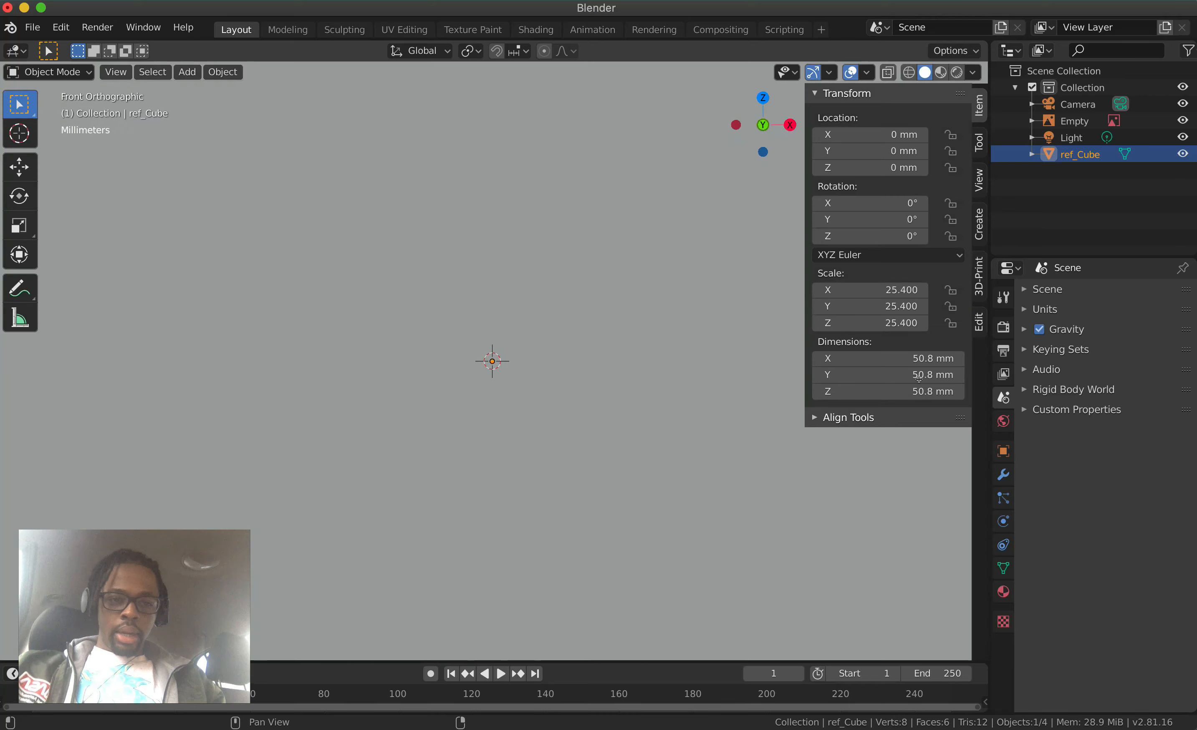
scroll(560, 430, down, 10)
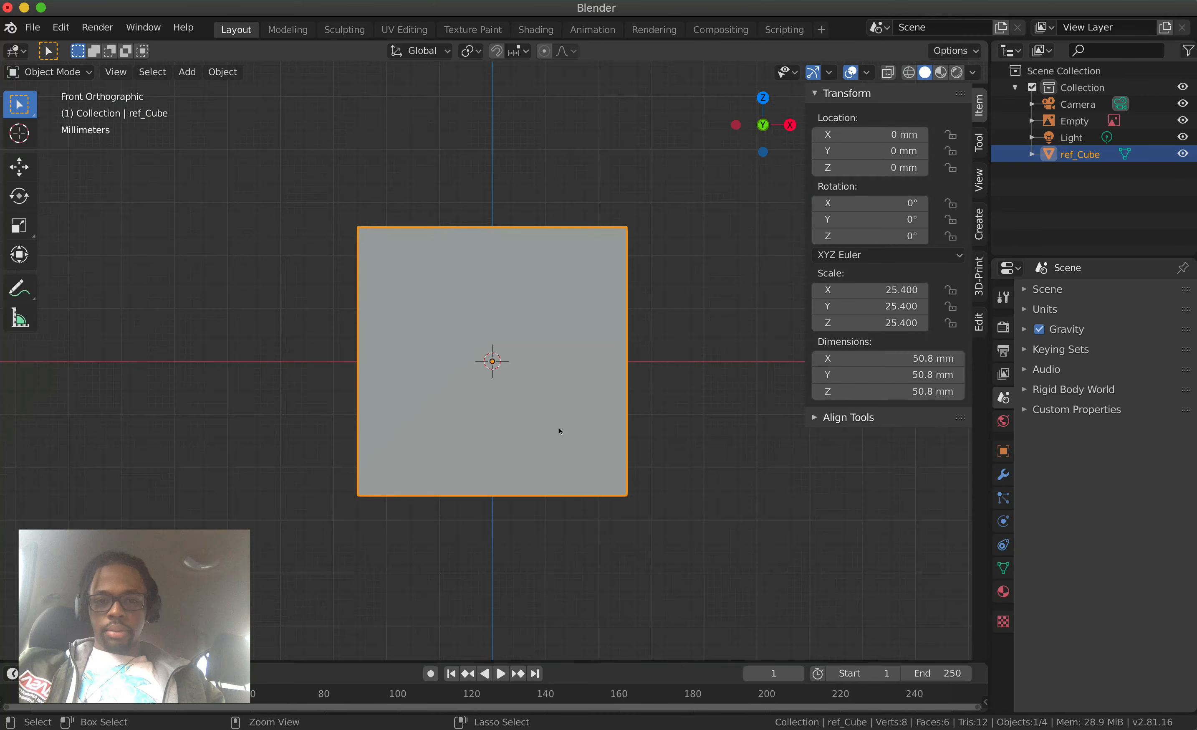
Examine the resized ref_Cube from several angles, including its underside and front
scroll(477, 344, up, 4)
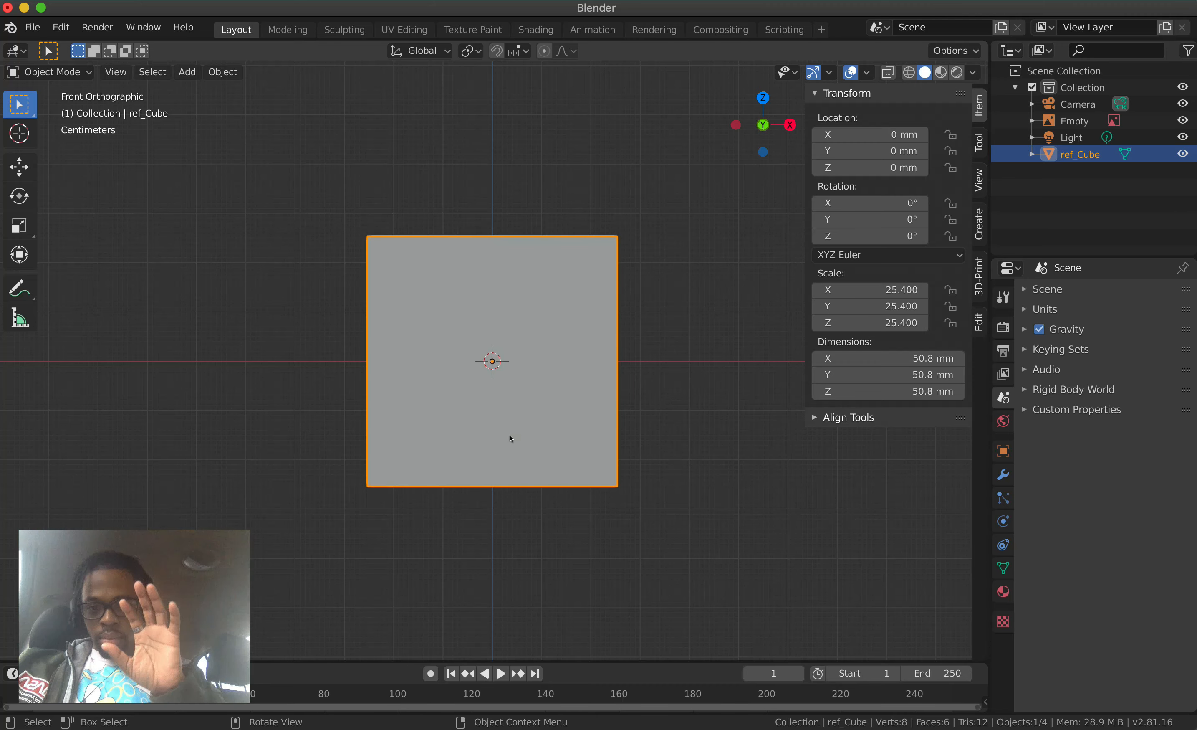
scroll(510, 439, up, 5)
scroll(511, 439, down, 10)
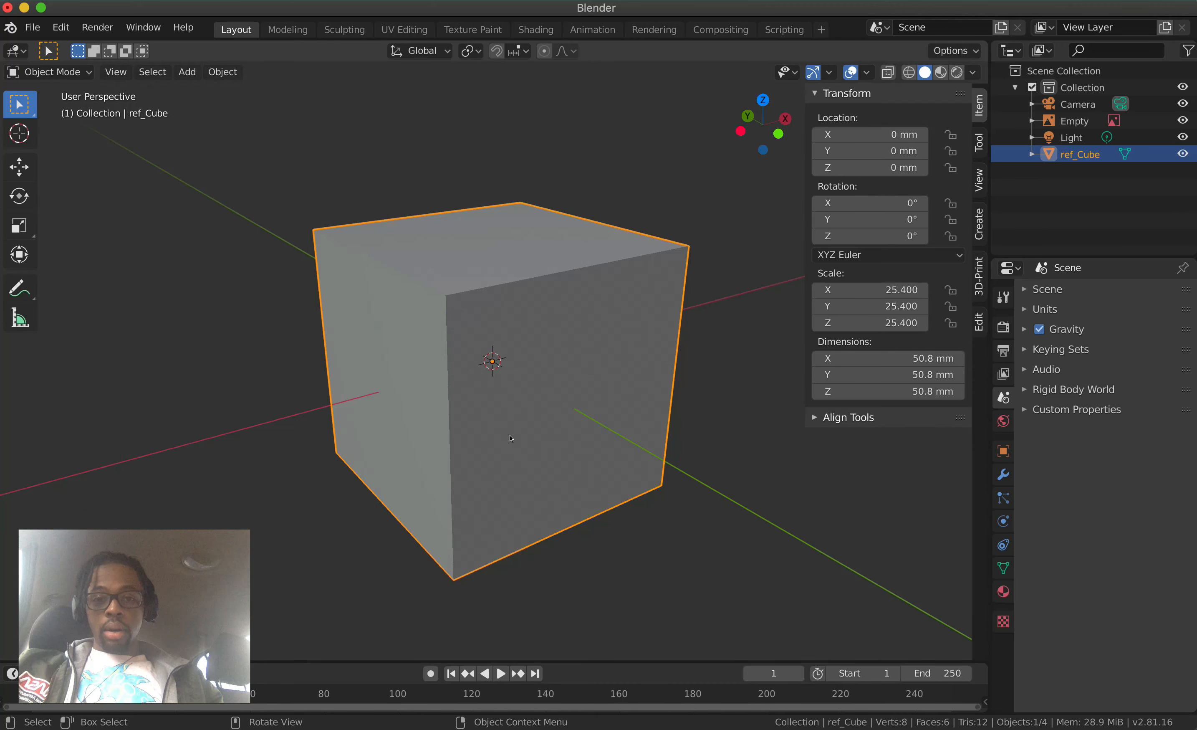
scroll(510, 438, down, 10)
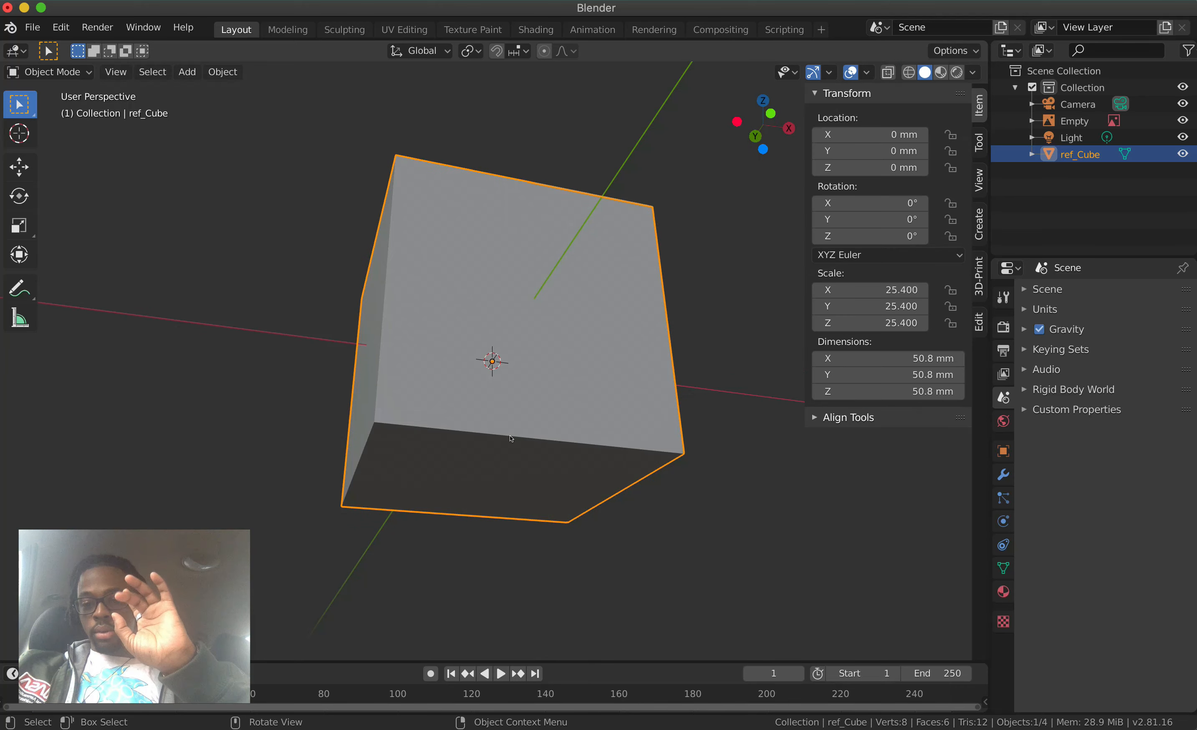
scroll(510, 439, left, 10)
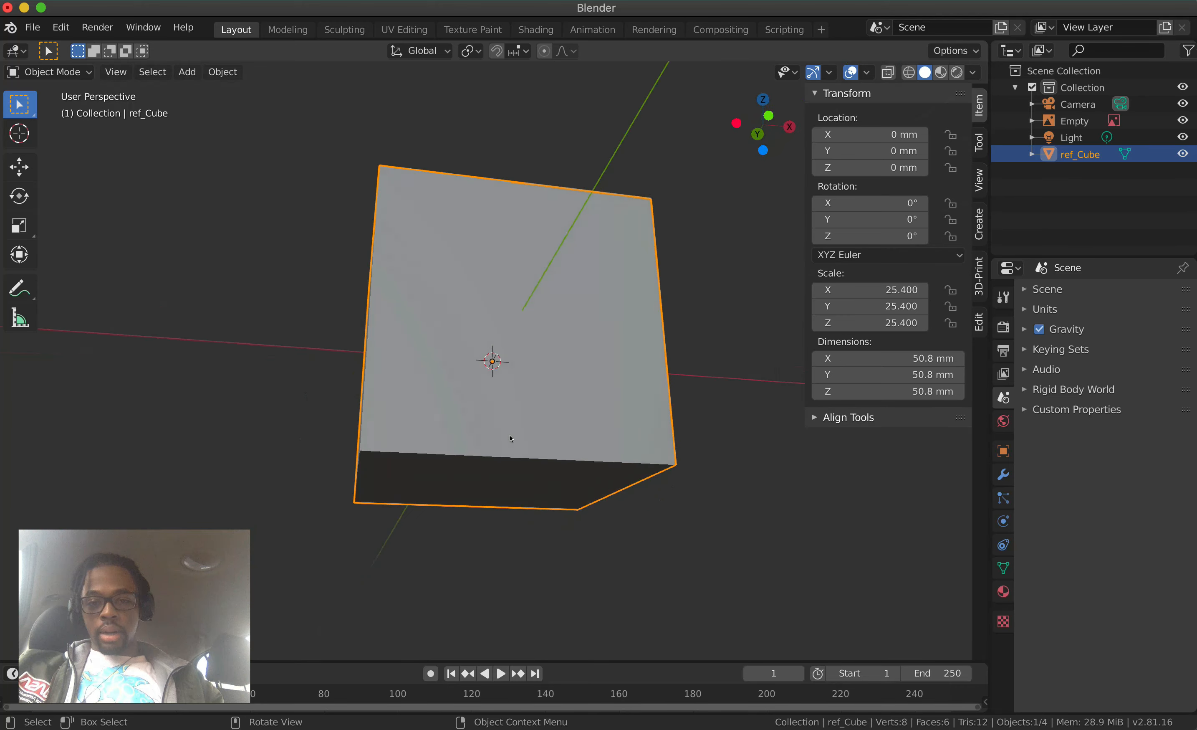
scroll(510, 438, left, 10)
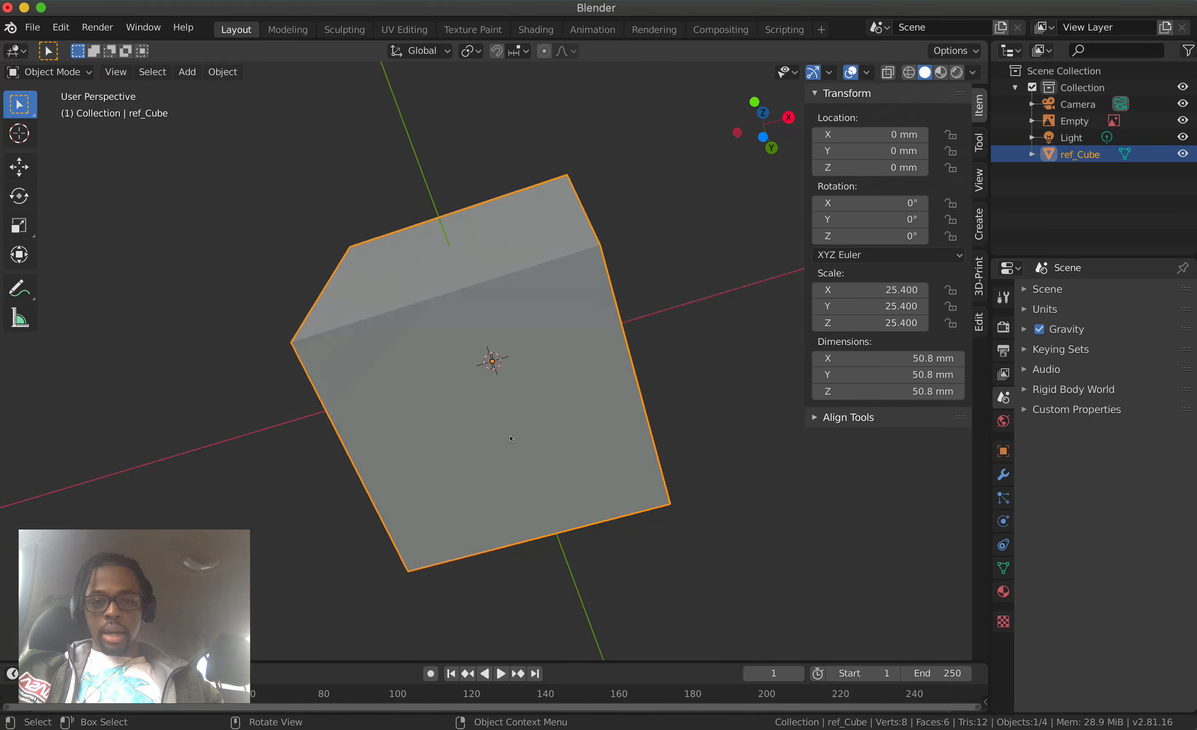
scroll(510, 439, up, 10)
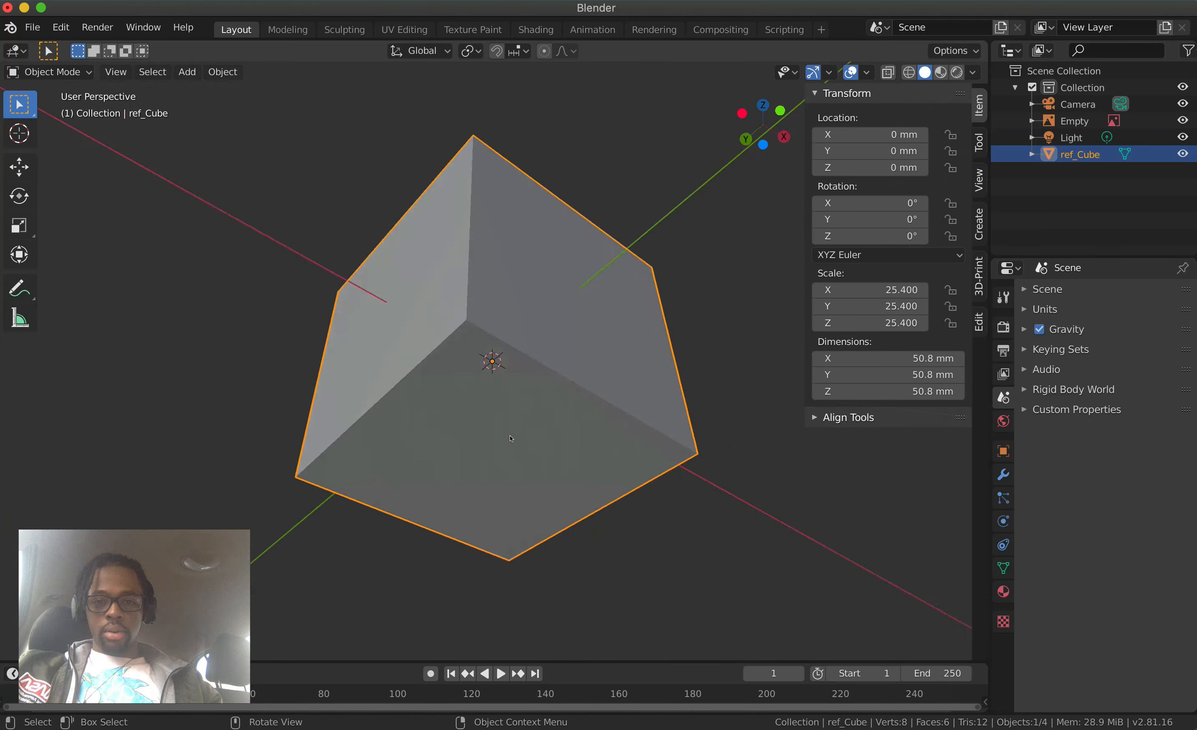
scroll(510, 438, up, 10)
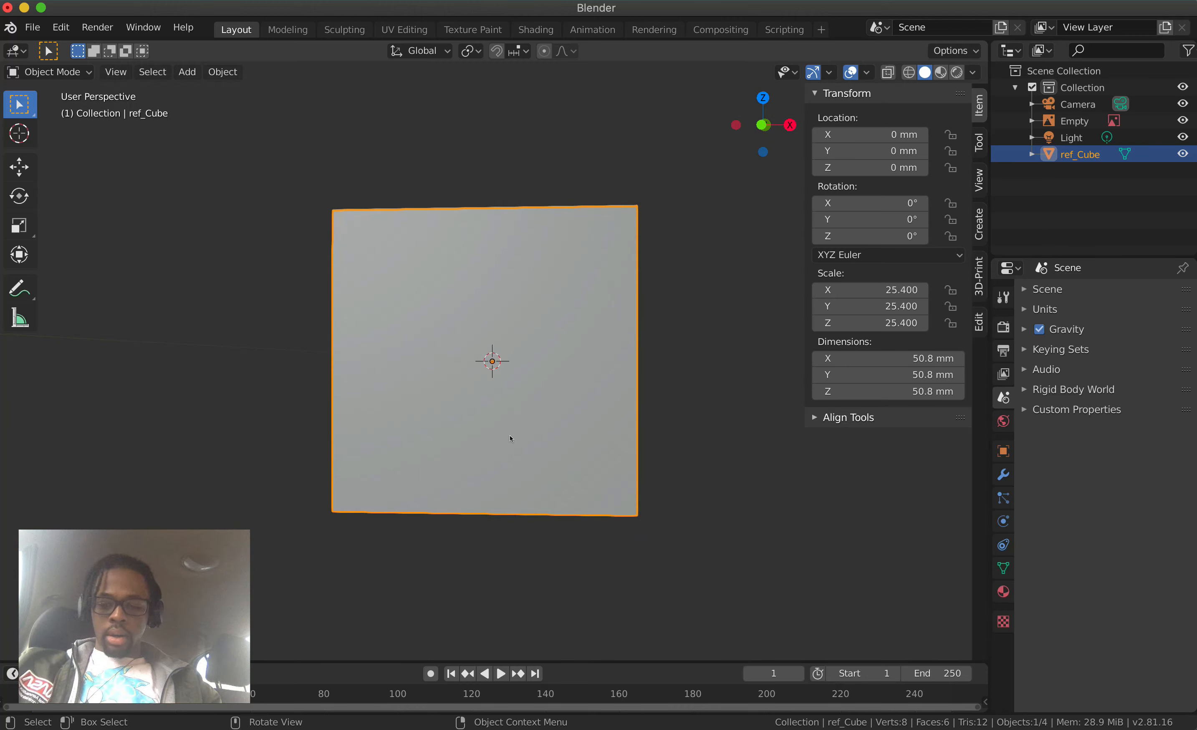
shift+scroll(510, 438, right, 10)
shift+scroll(511, 438, left, 10)
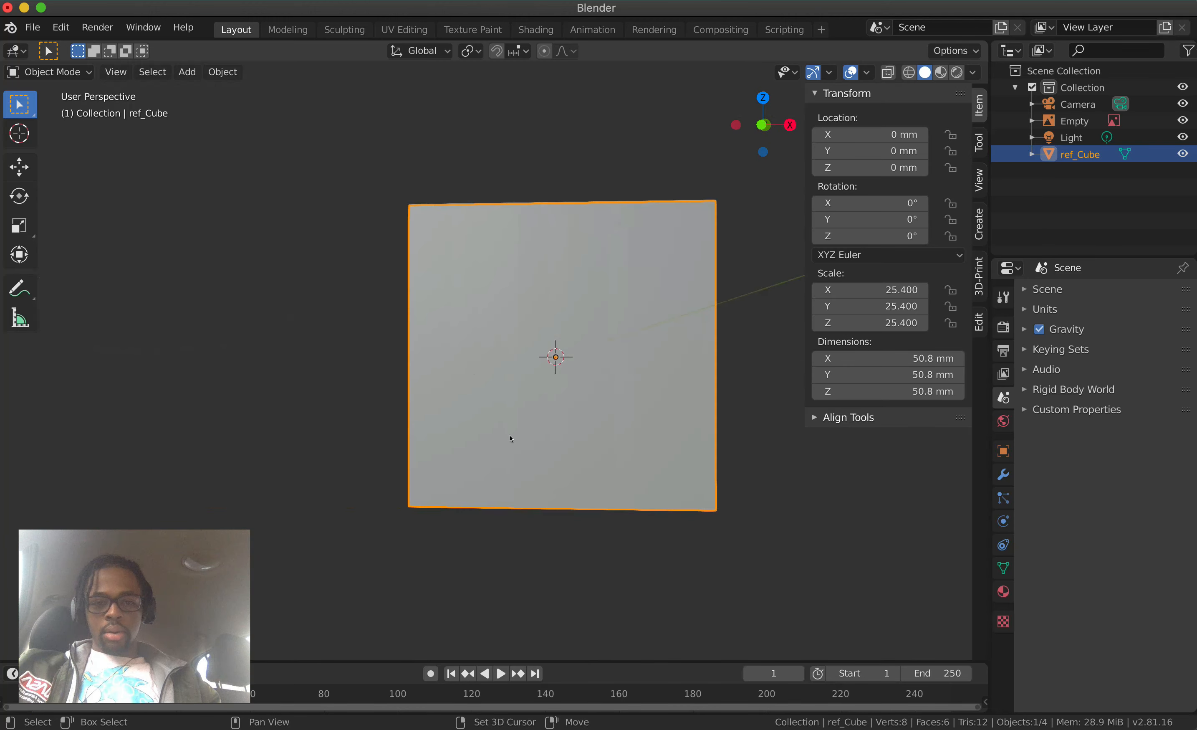
shift+scroll(510, 438, left, 10)
shift+scroll(510, 438, right, 10)
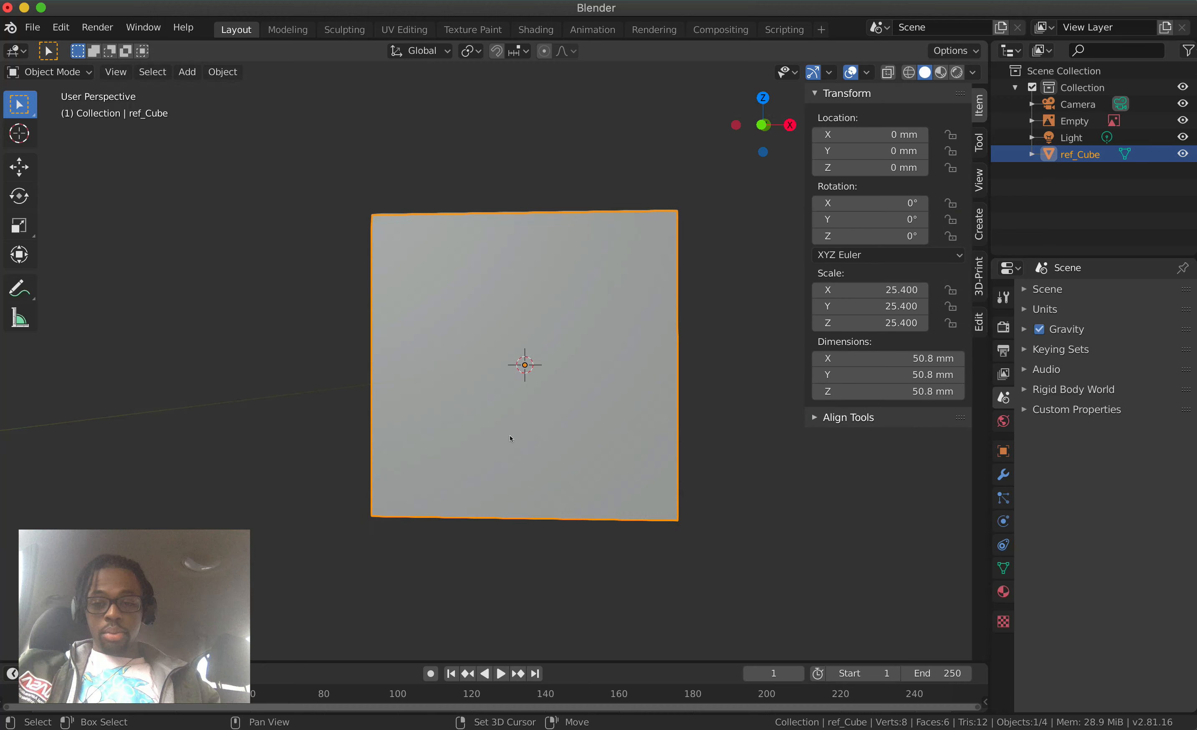
shift+scroll(511, 439, right, 2)
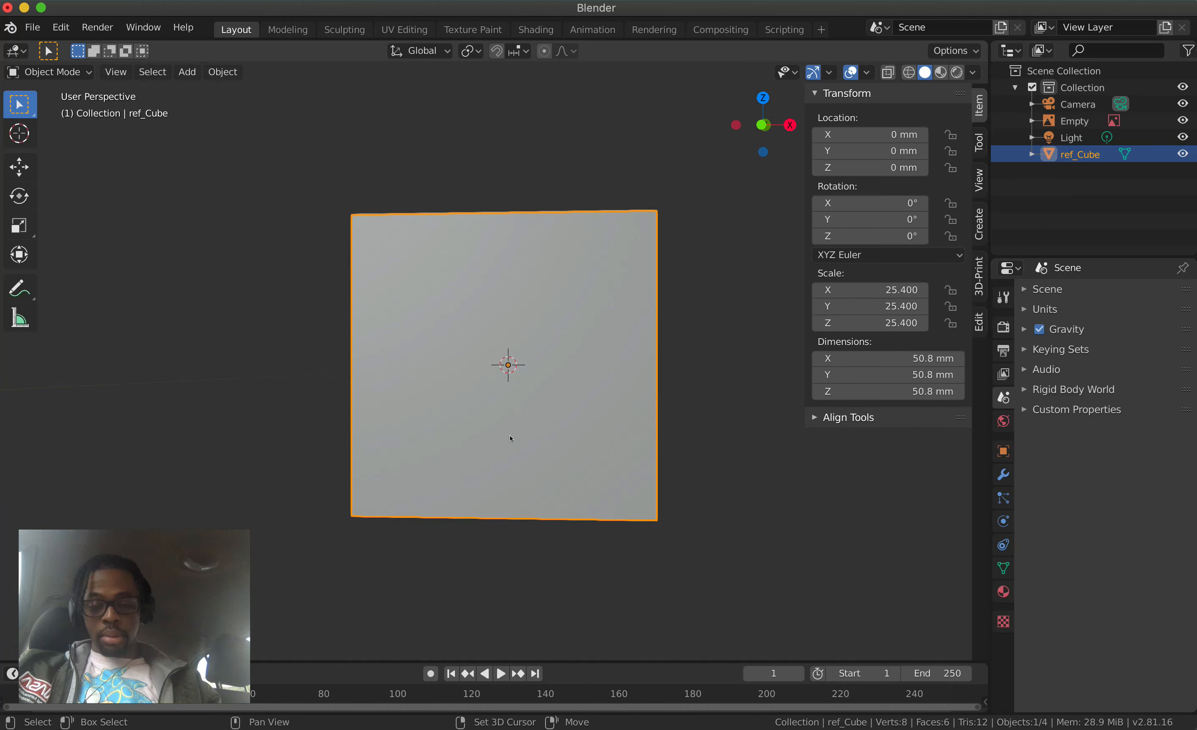
shift+scroll(511, 438, left, 10)
shift+scroll(510, 439, right, 12)
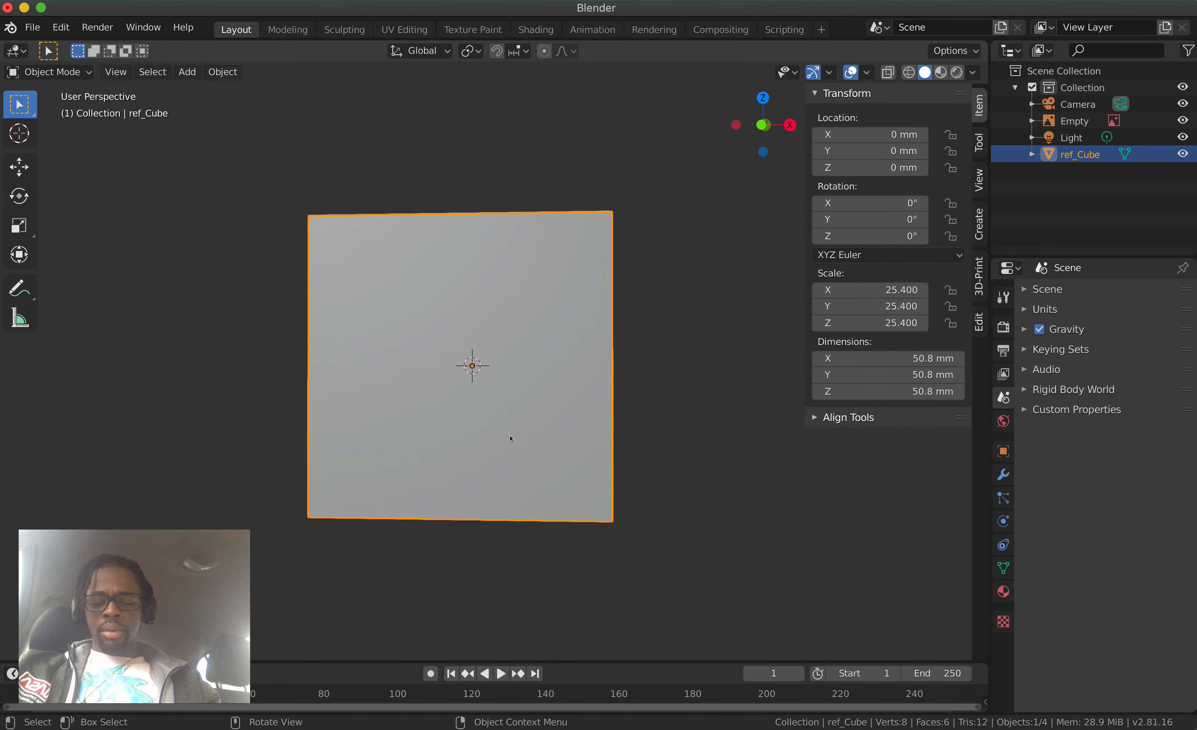
Switch to the front view and display the scene in Wireframe shading
key(KP_1)
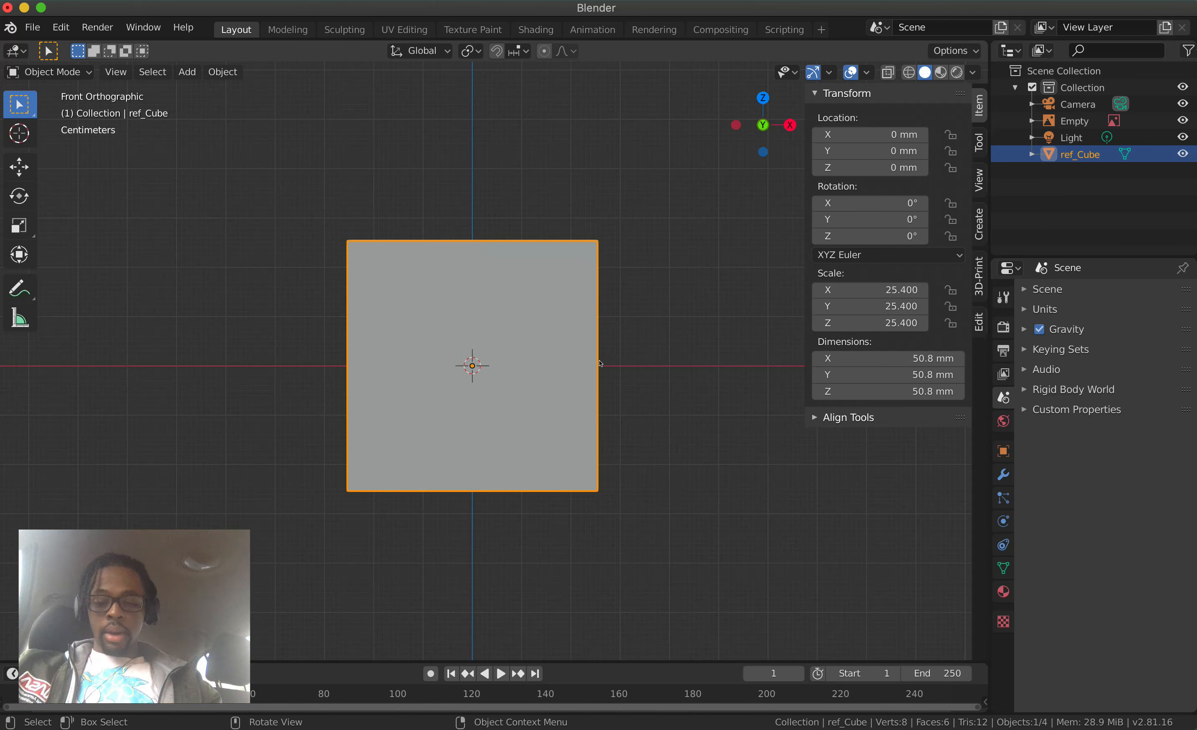
key(z)
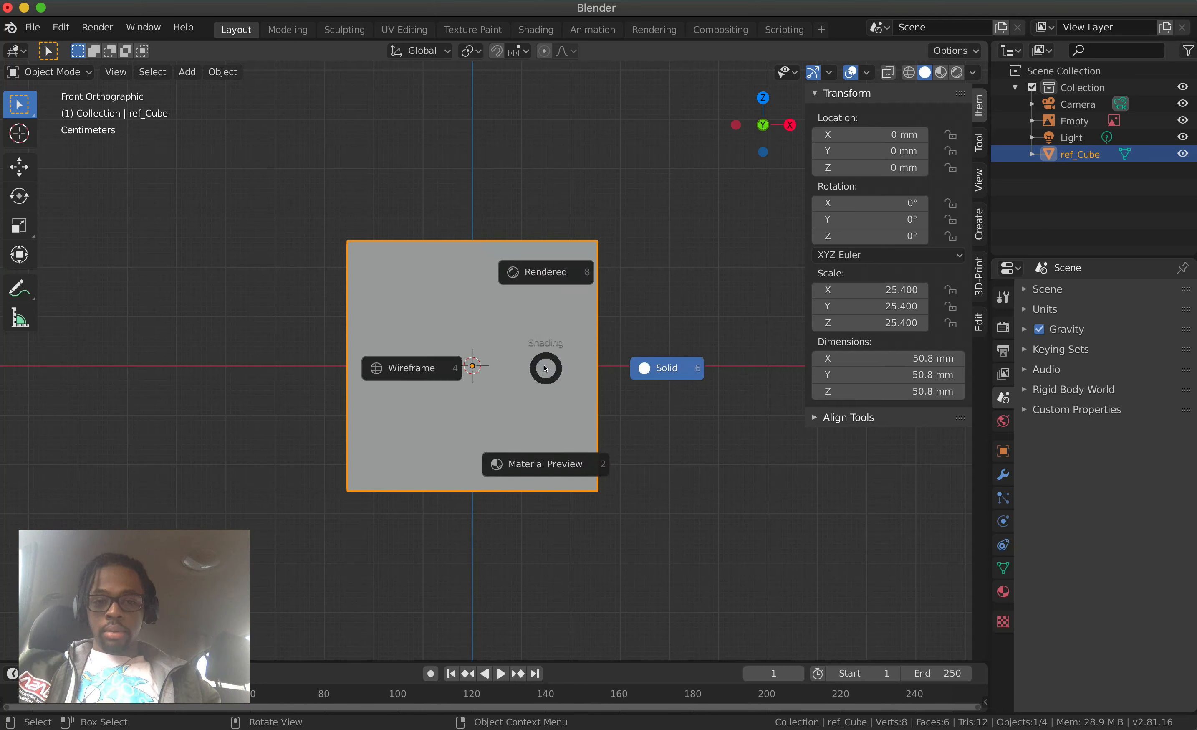
click(460, 363)
middle_drag(409, 210, 544, 396)
key(KP_1)
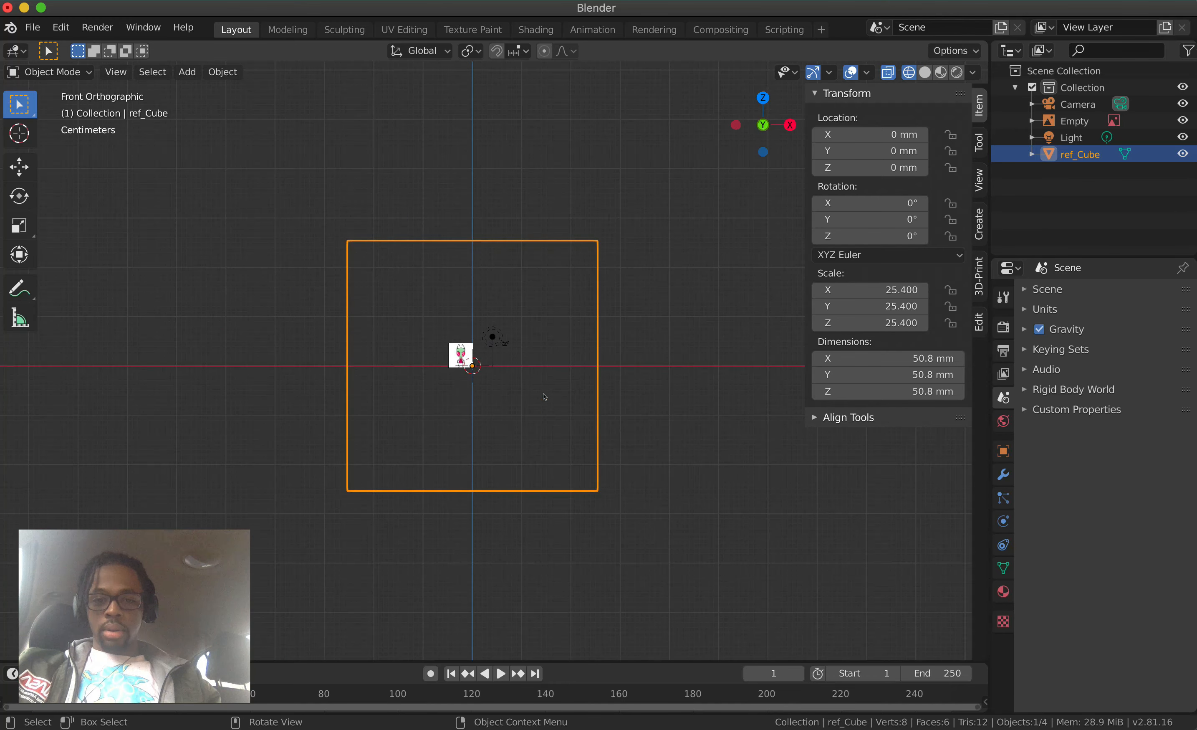
Snap the reference image to the 3D cursor at the origin with Selection to Cursor (Keep Offset)
scroll(380, 334, up, 4)
click(378, 332)
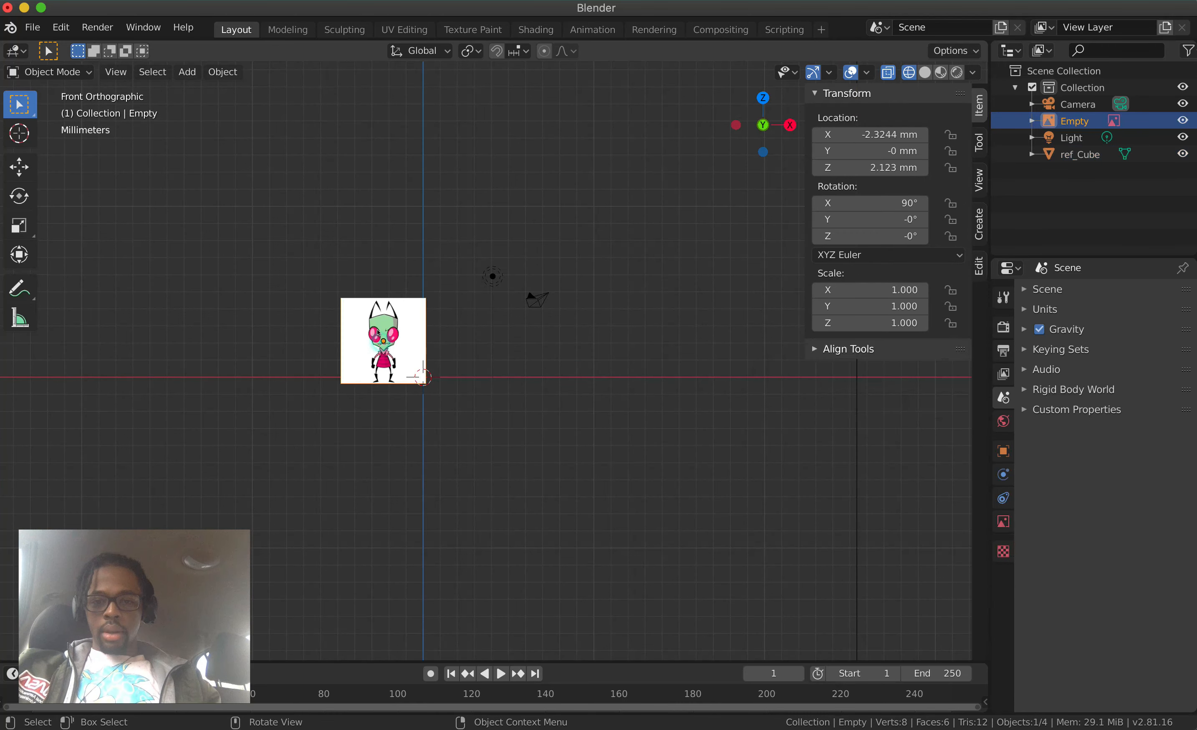
ctrl+scroll(402, 350, down, 1)
scroll(402, 349, down, 3)
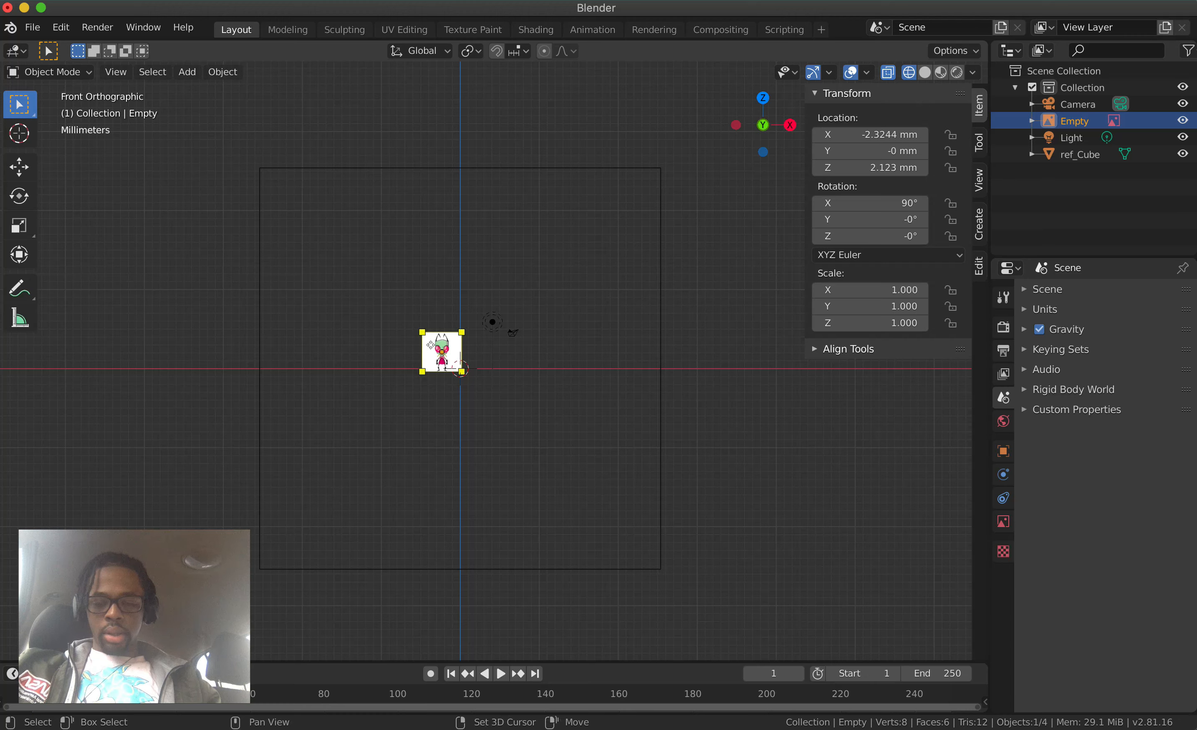
key(shift+s)
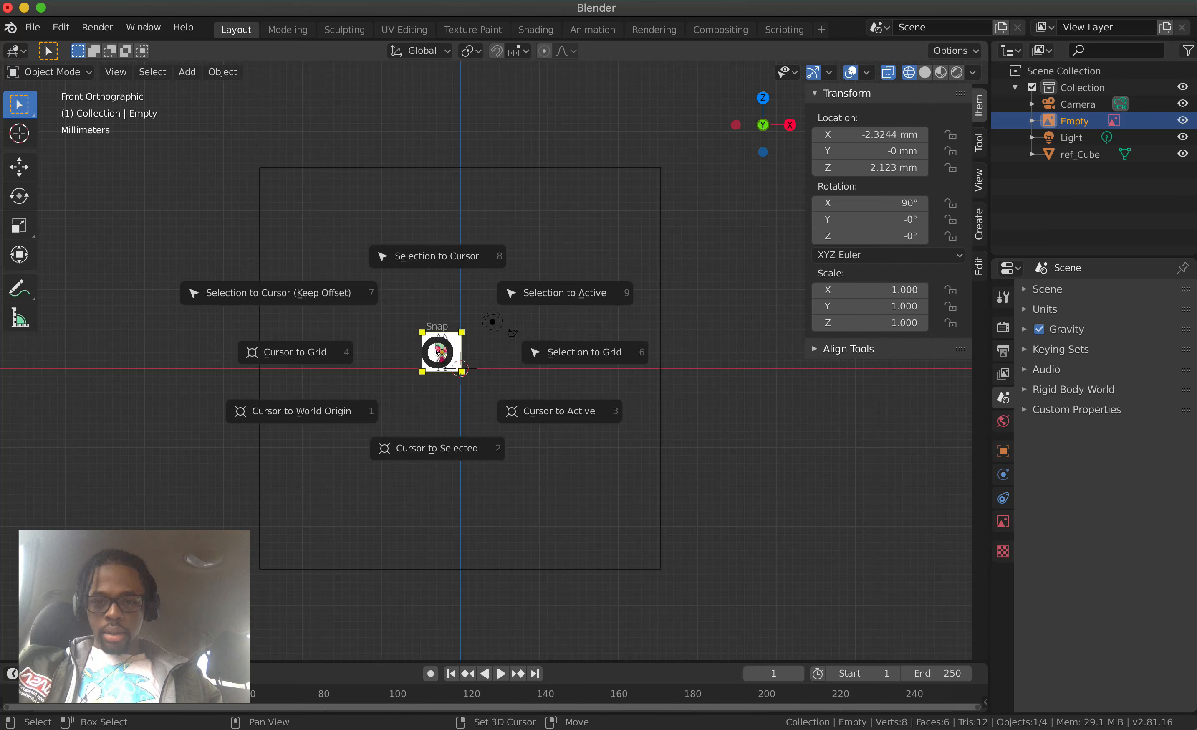
key(shift+s)
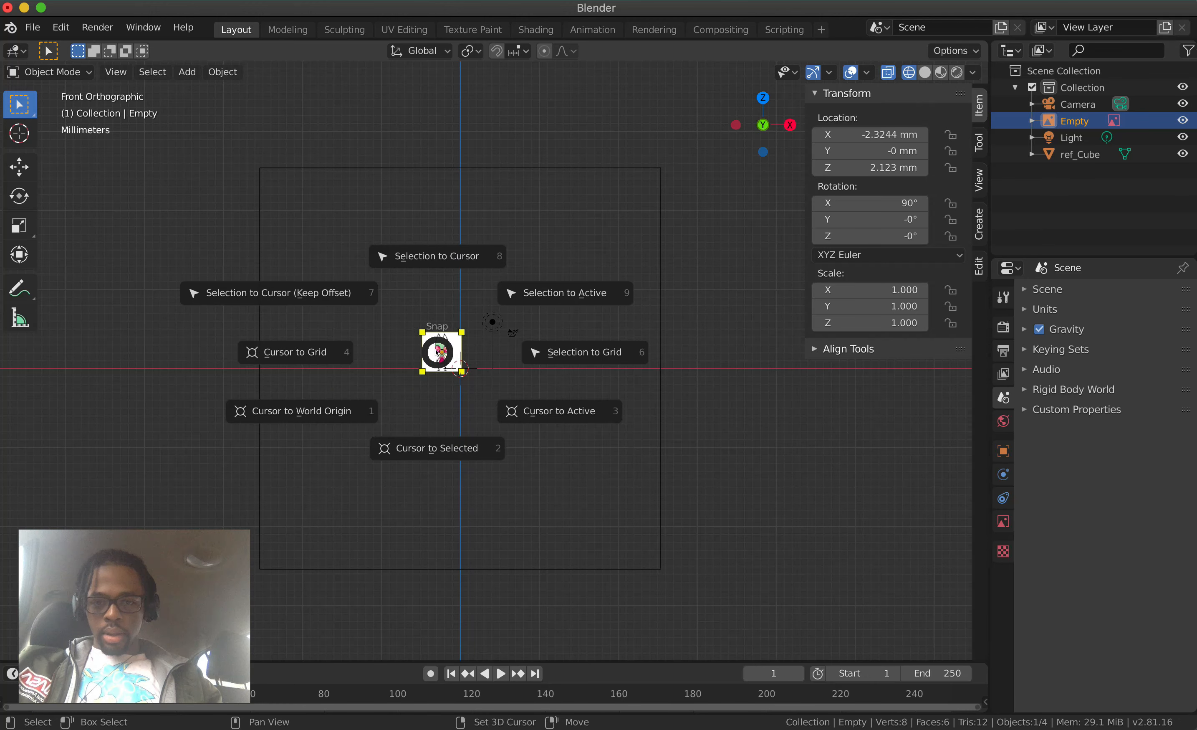
click(343, 296)
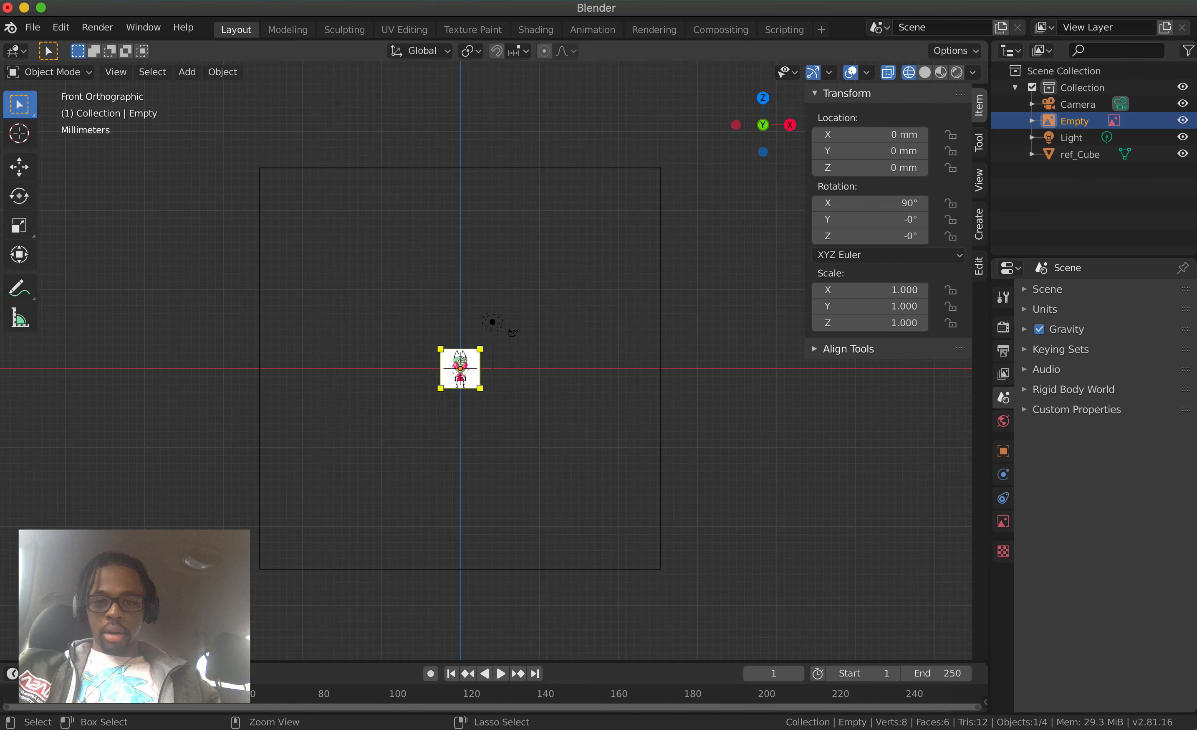
ctrl+scroll(455, 367, up, 6)
scroll(393, 398, down, 6)
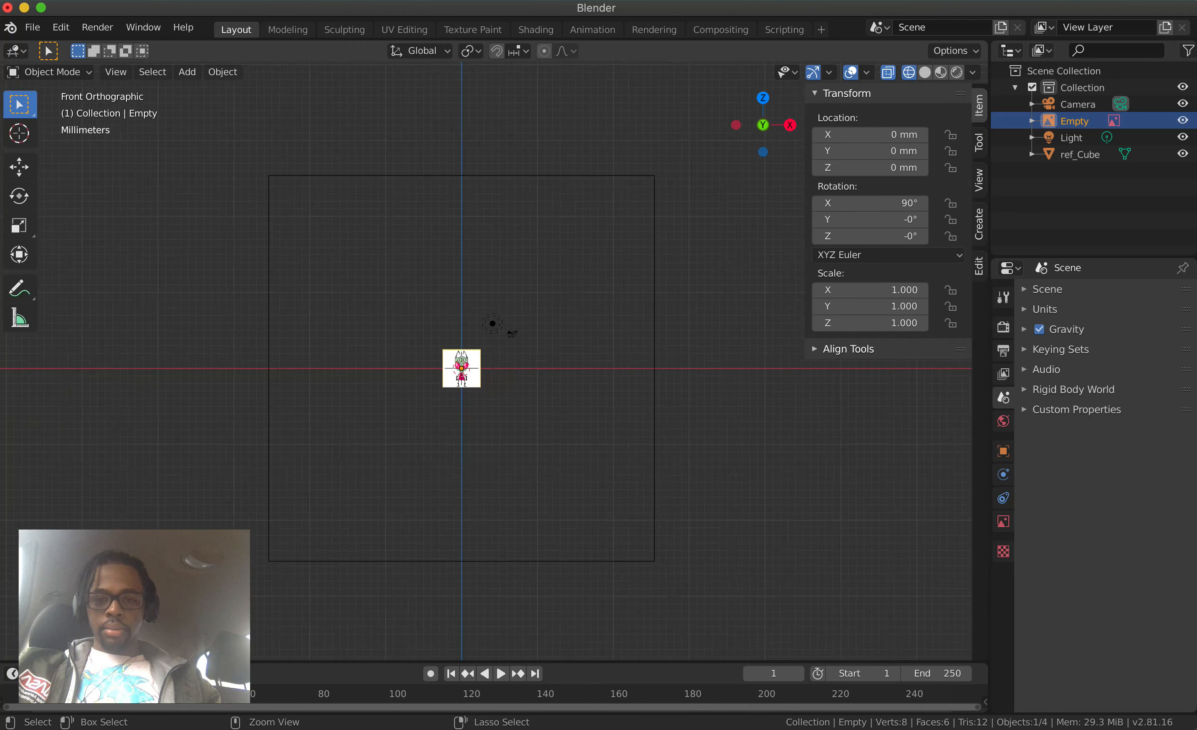
Scale the reference image up to about 11.723 so that it extends past the cube's outline
key(s)
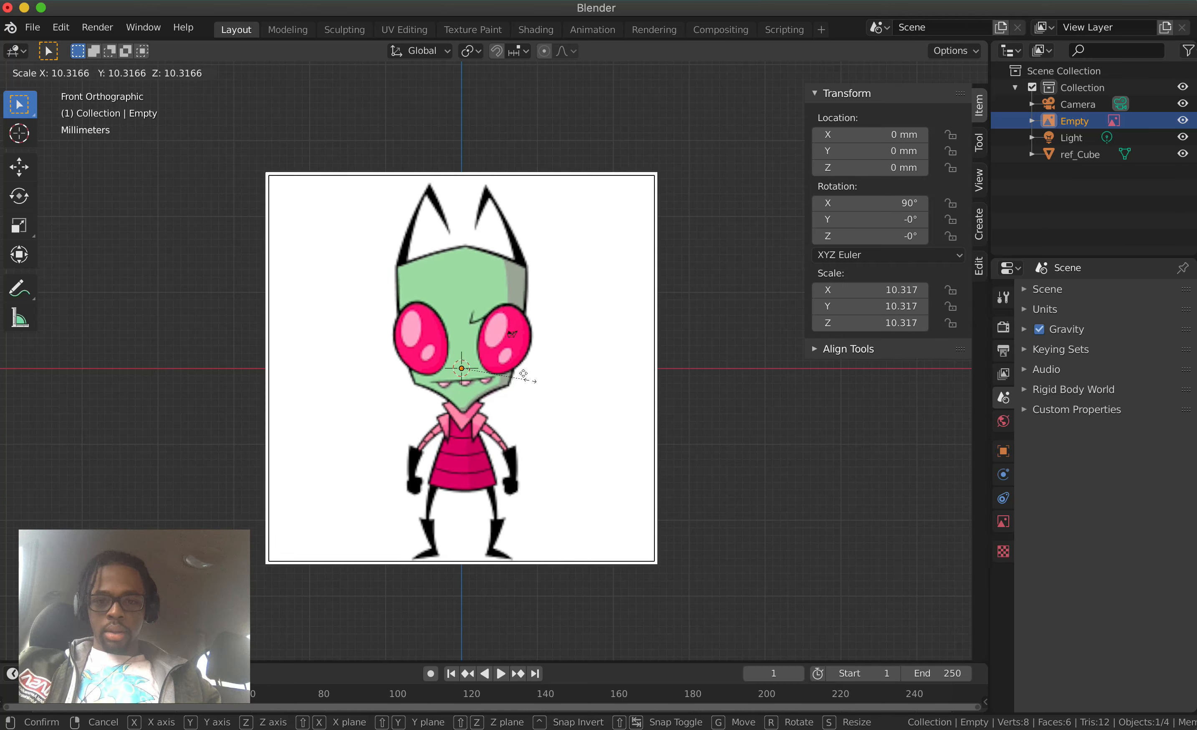
click(524, 375)
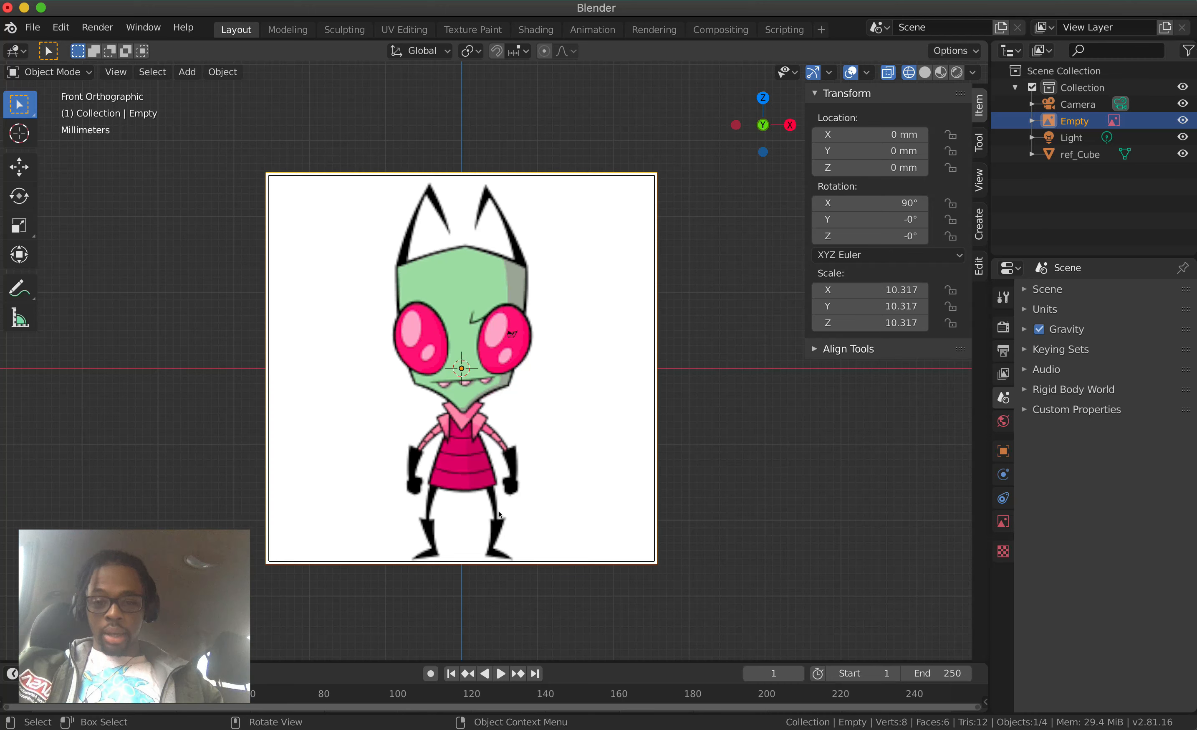
key(s)
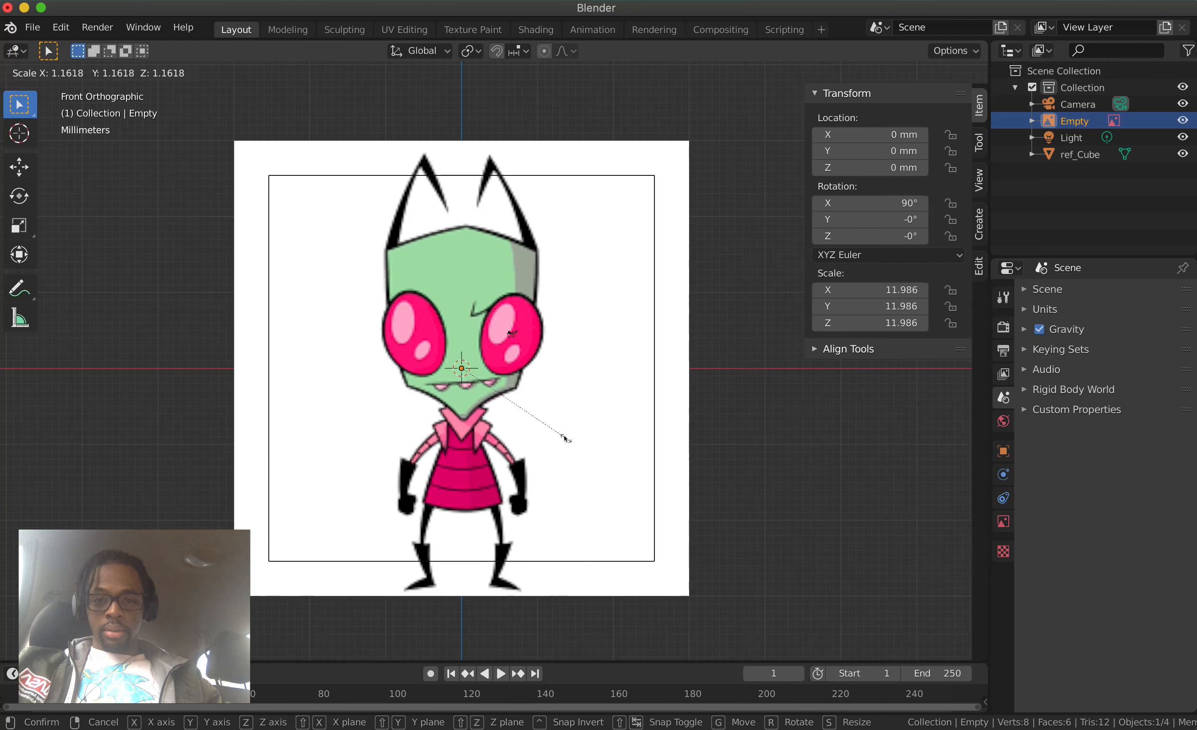
key(Escape)
key(g)
key(z)
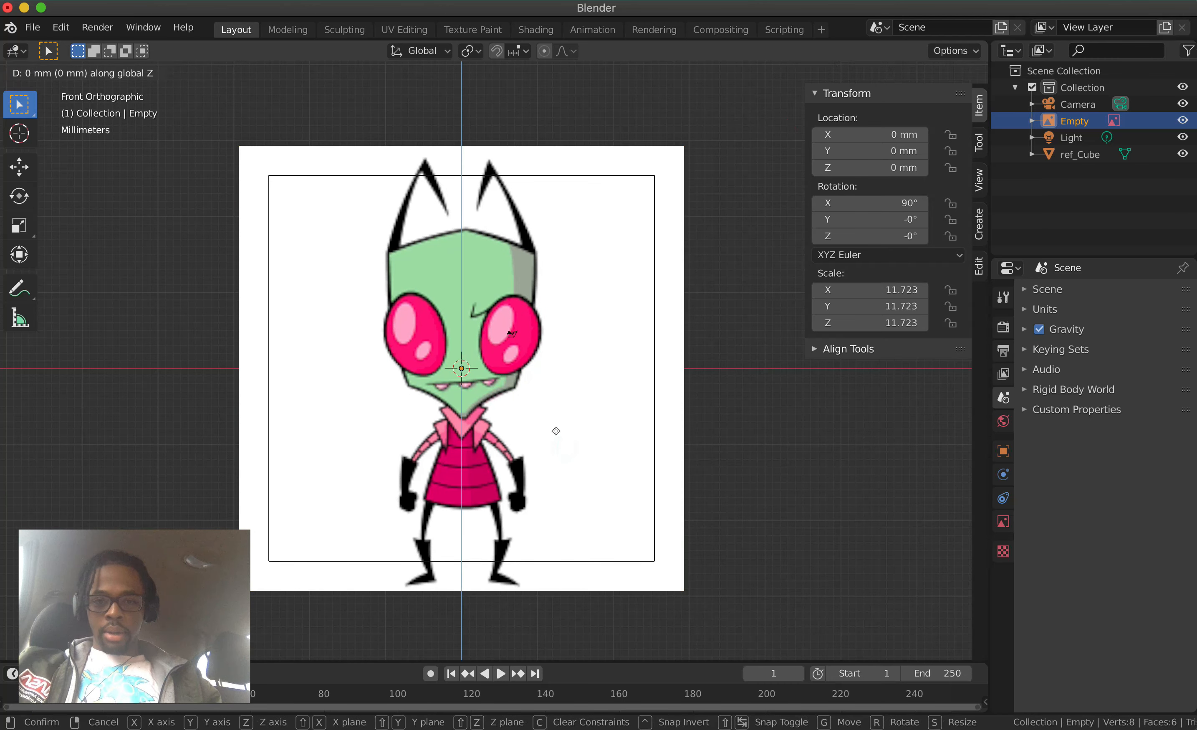
key(Escape)
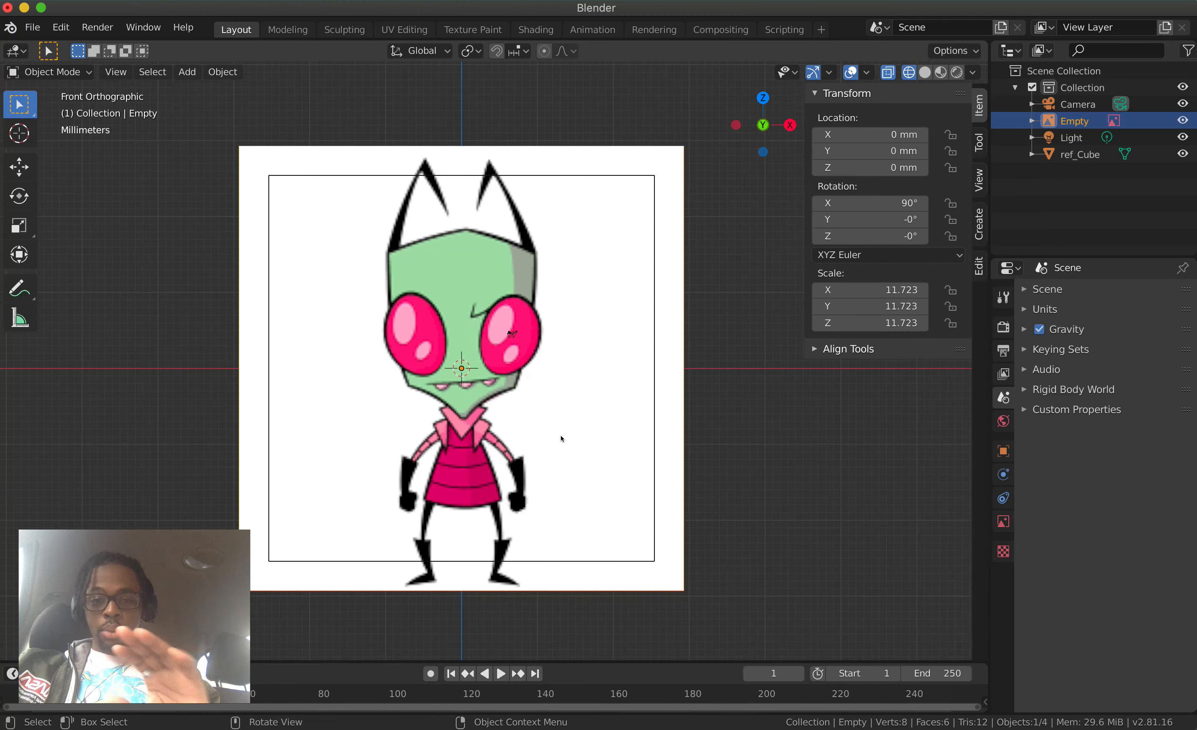
Raise the reference image about 5.06 mm along the Z axis
key(g)
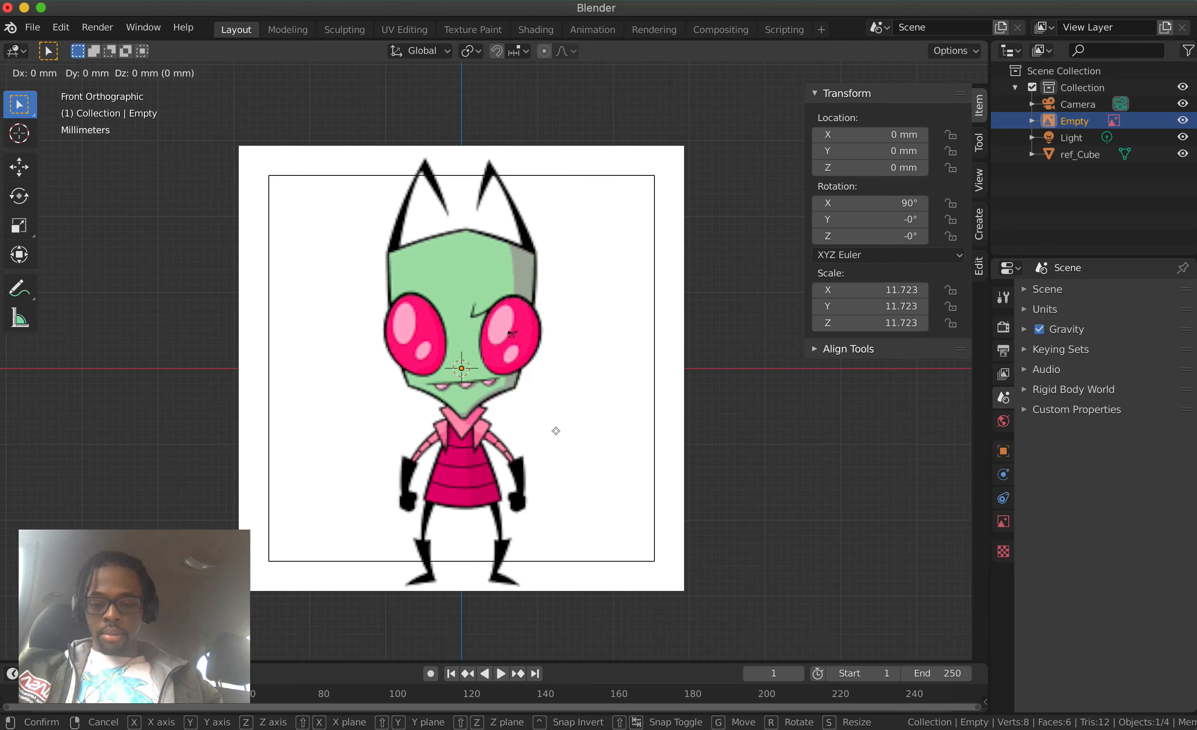
key(z)
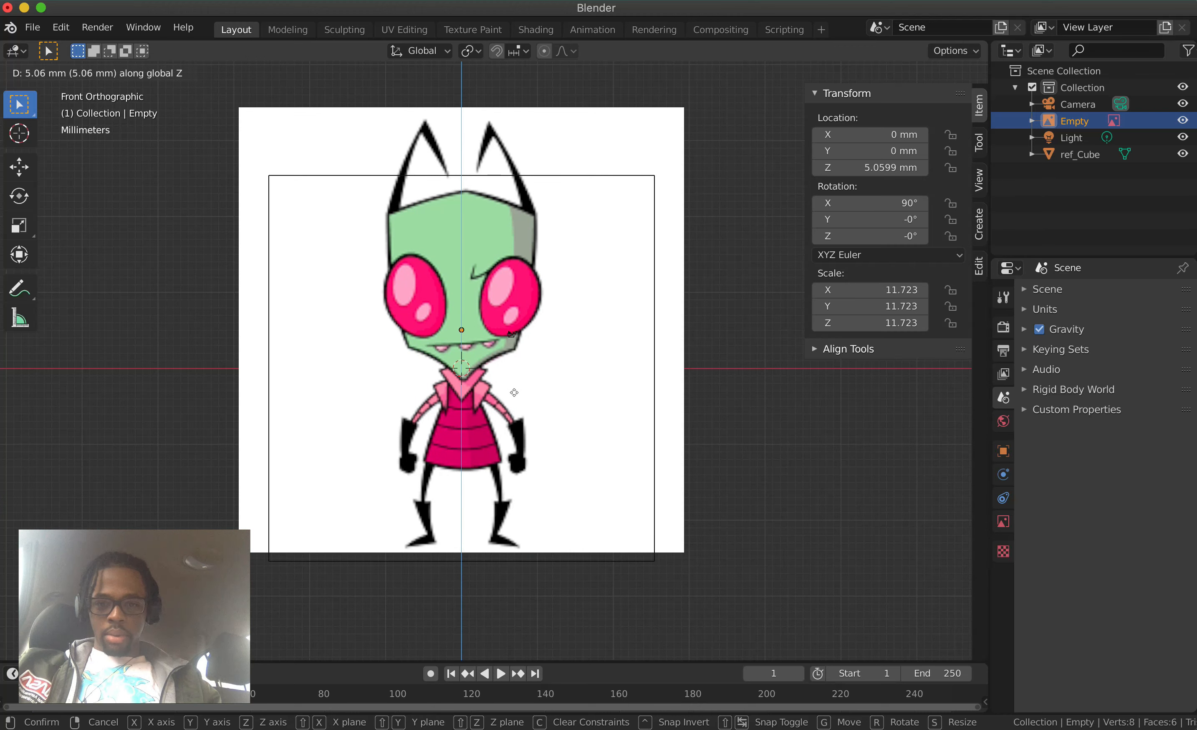
click(523, 409)
Scale the reference image to about 12.517 and raise it to about Z 5.5 mm, with the feet just above the cube's lower edge
key(s)
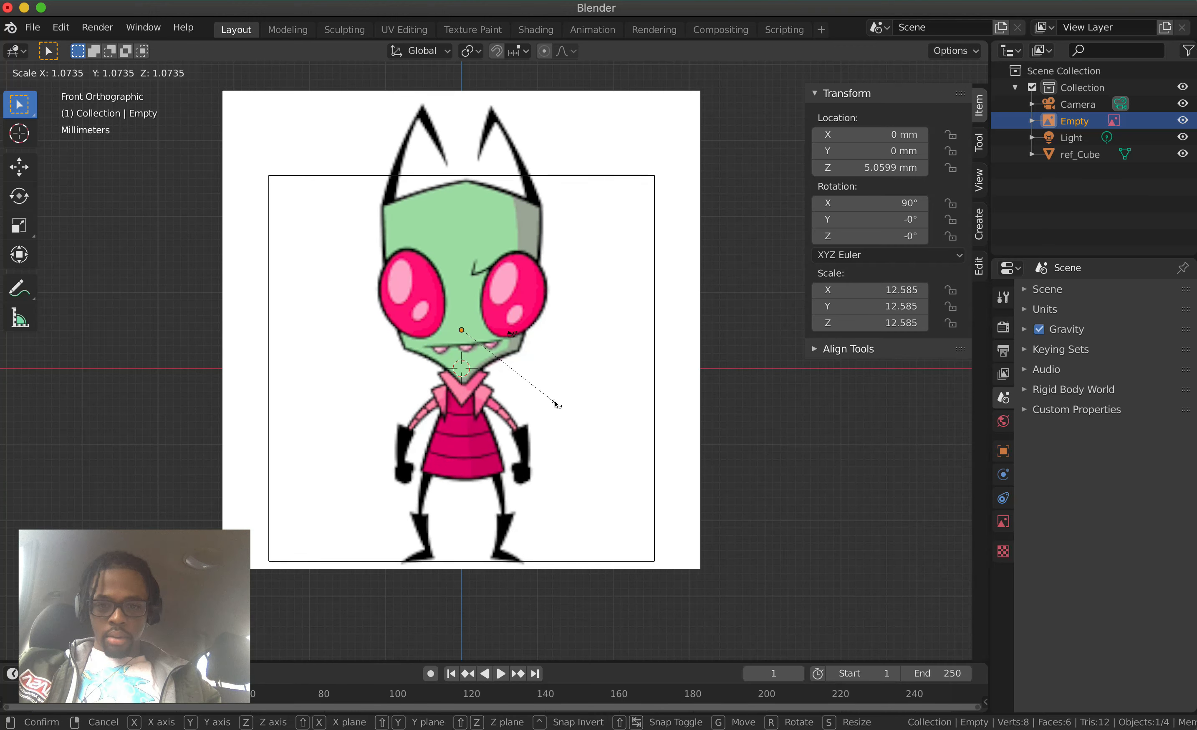
click(556, 404)
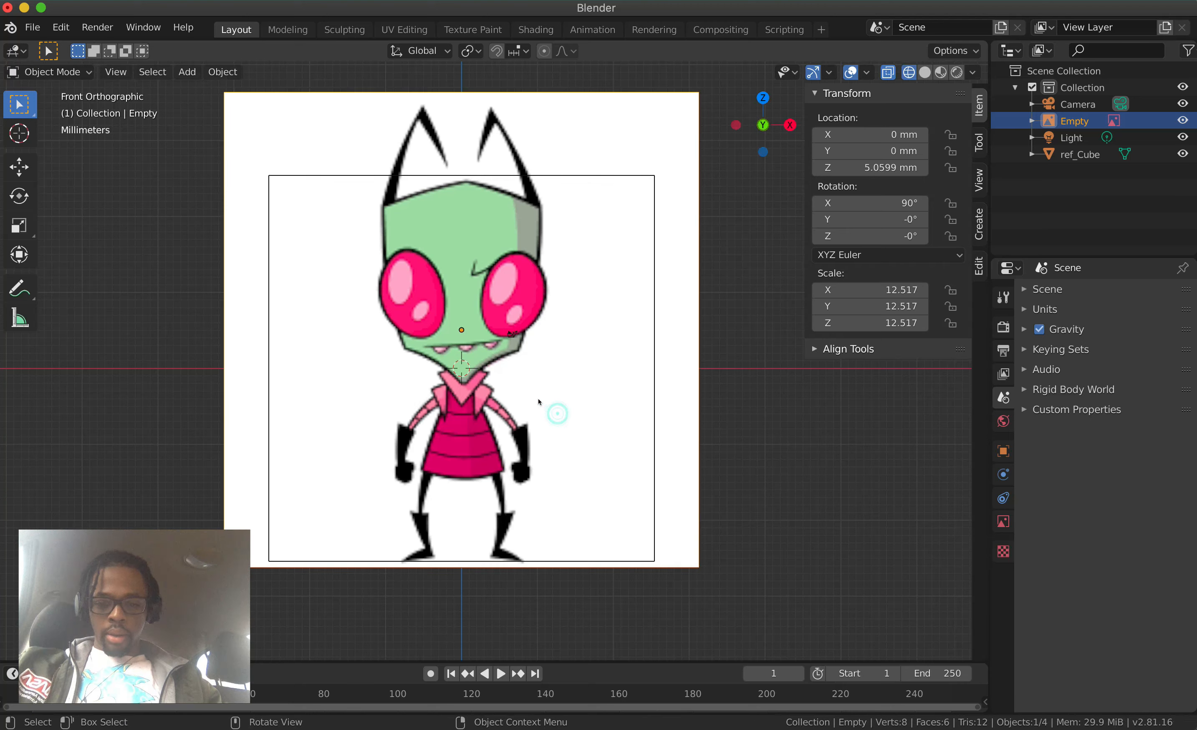
key(g)
key(z)
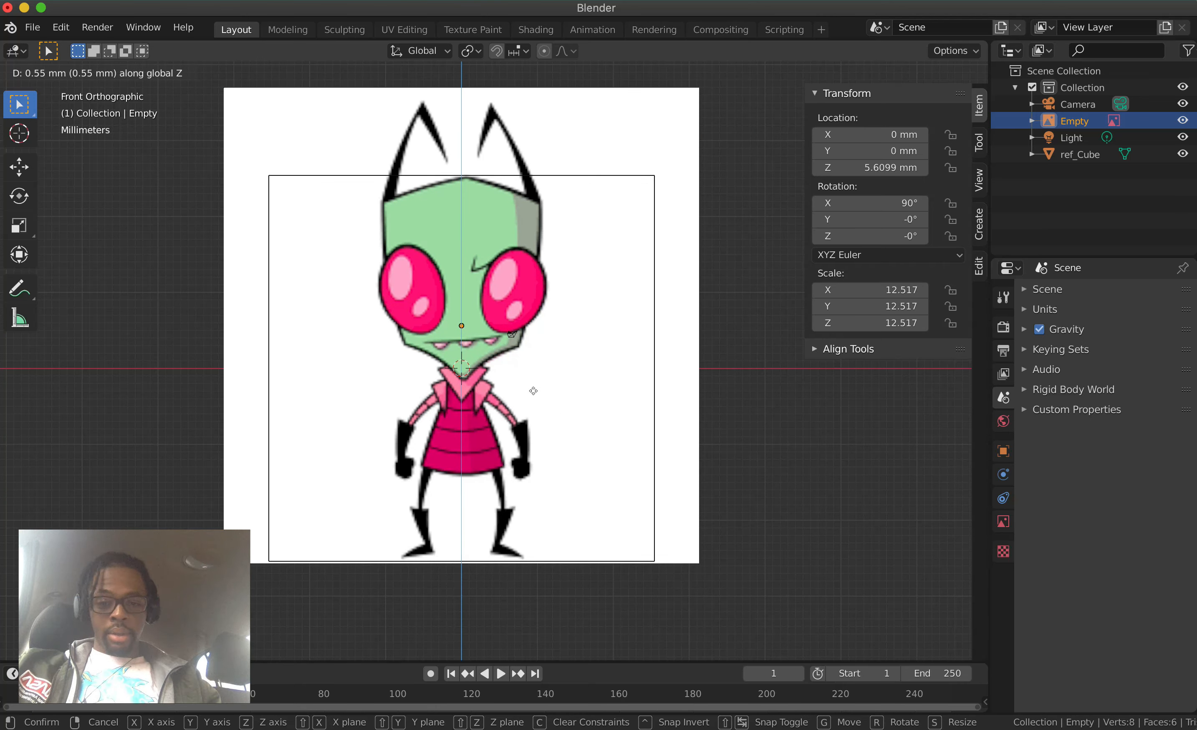
click(539, 398)
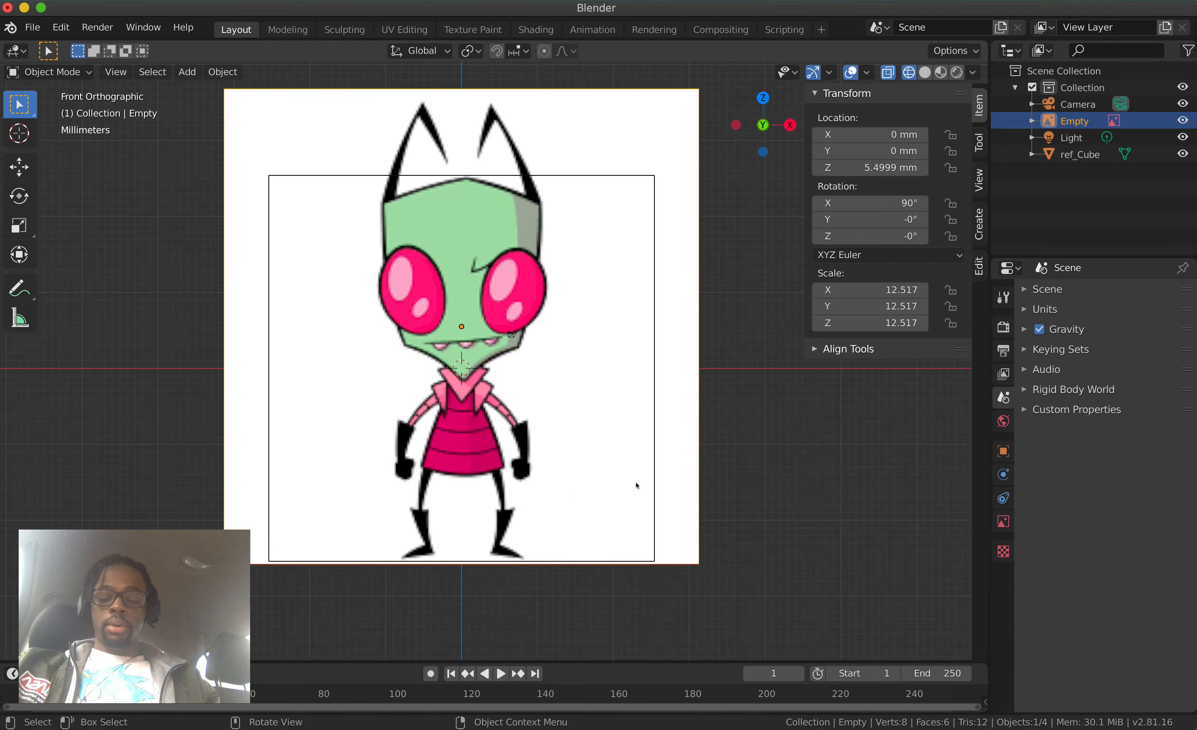
Switch to the Chrome browser and search Google for "3d print supports" in a new tab
key(ctrl+Up)
click(540, 270)
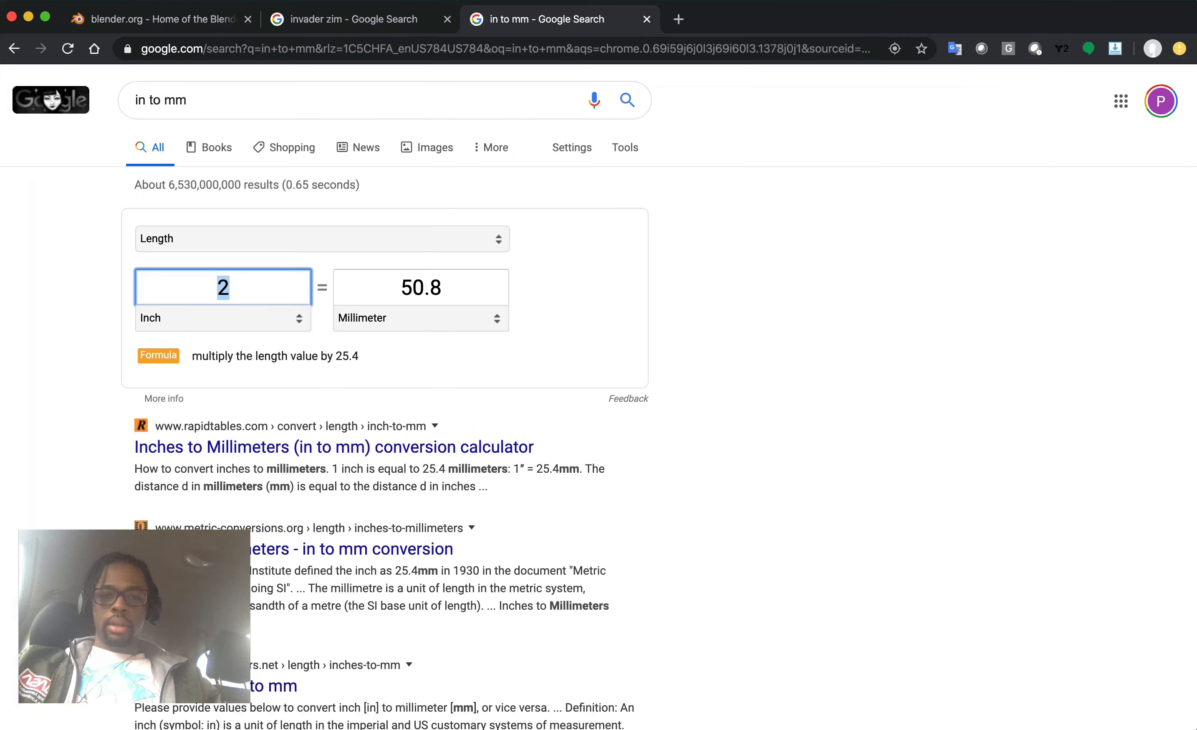
click(678, 19)
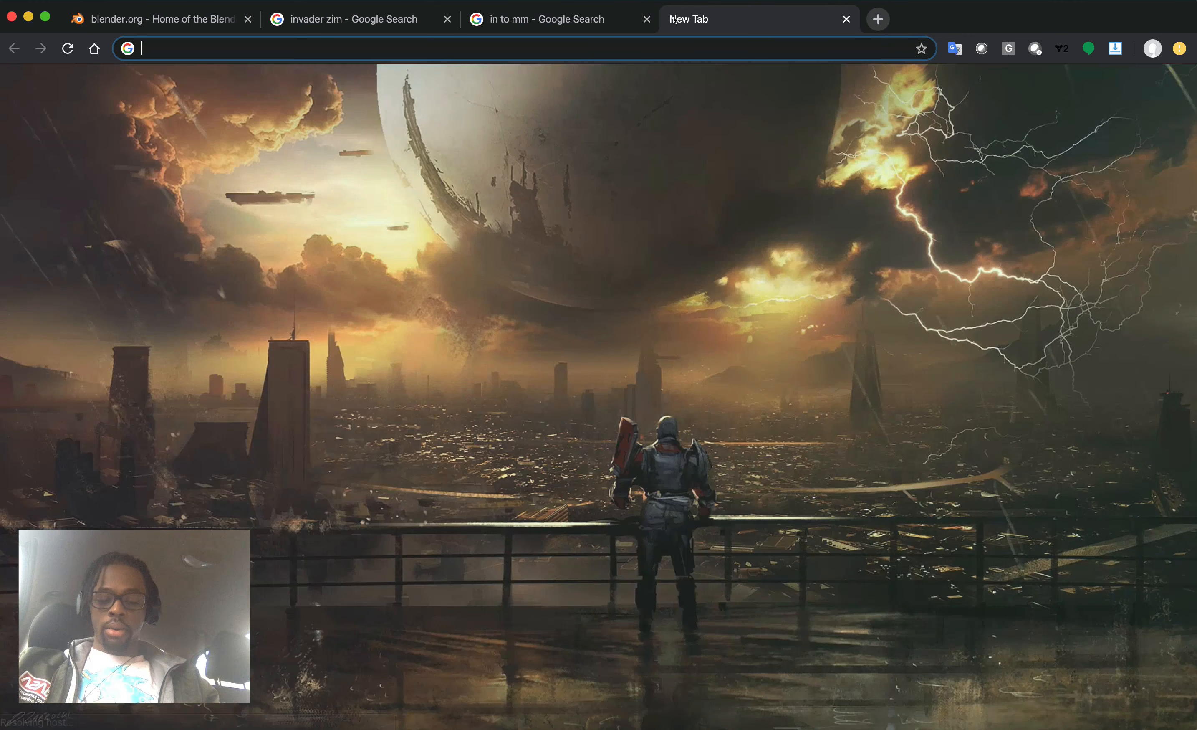
text(3d print s)
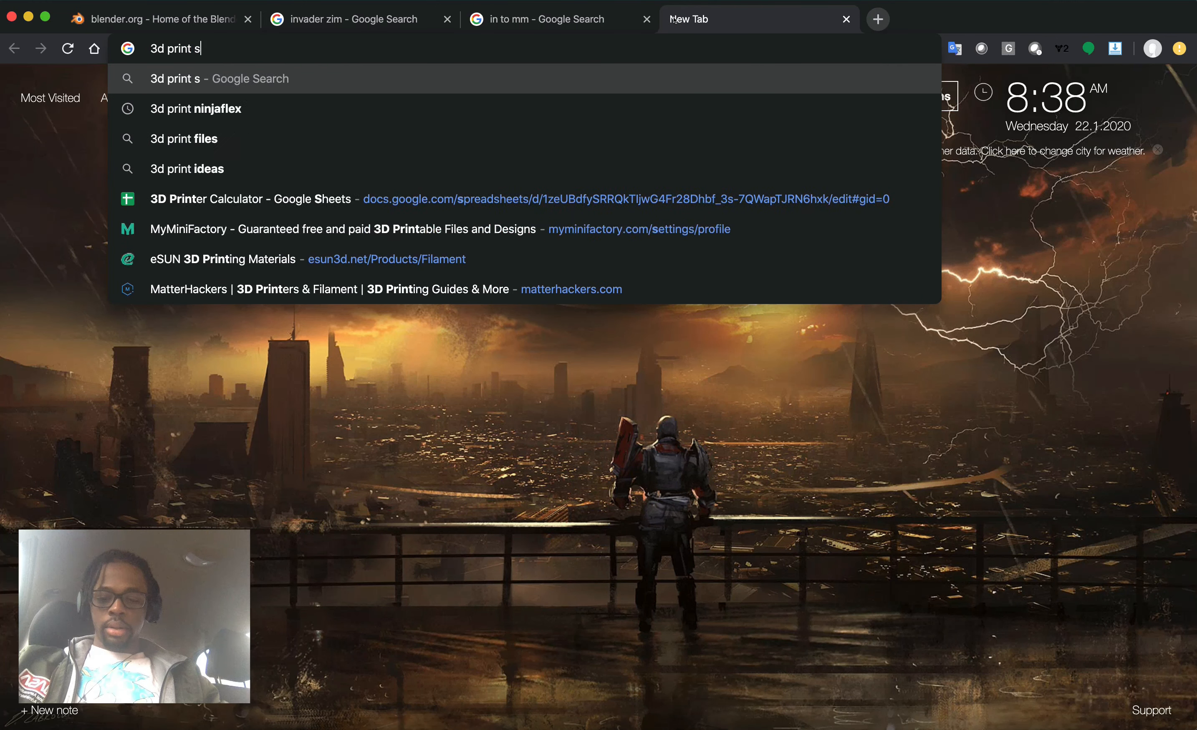
text(upports)
key(Return)
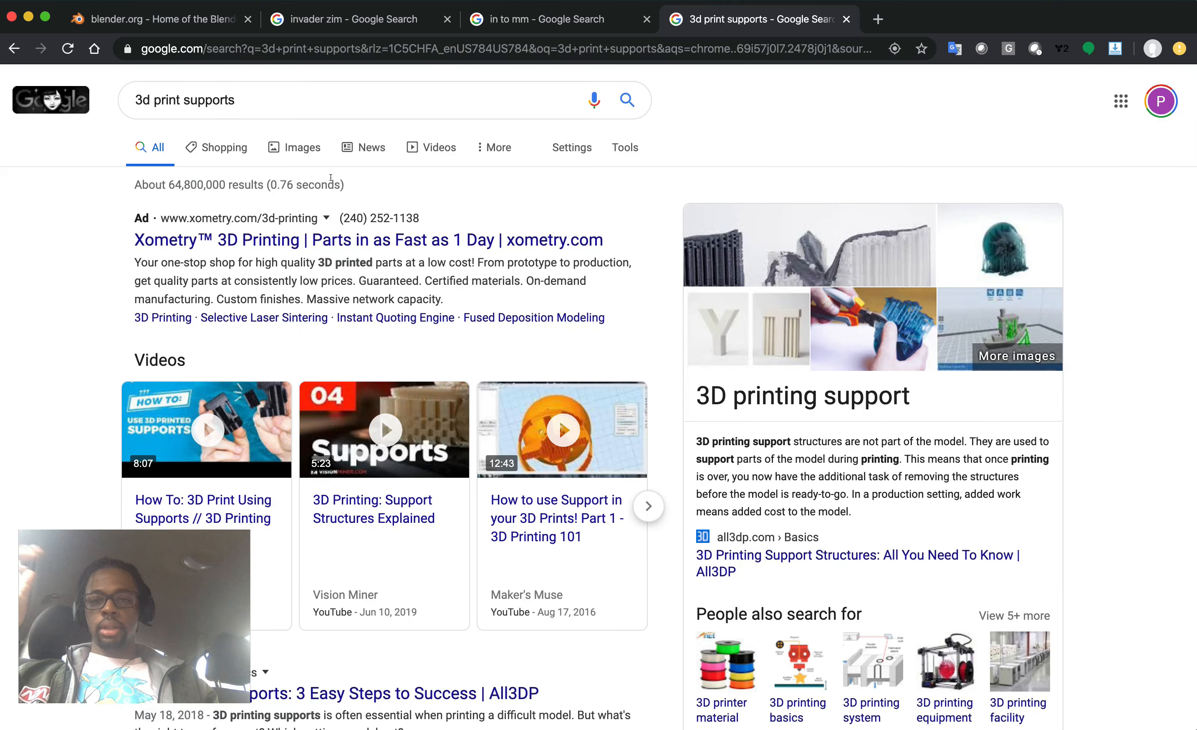
Examine the image results for 3D print supports, enlarging the Y and T example, and return to Blender
click(288, 147)
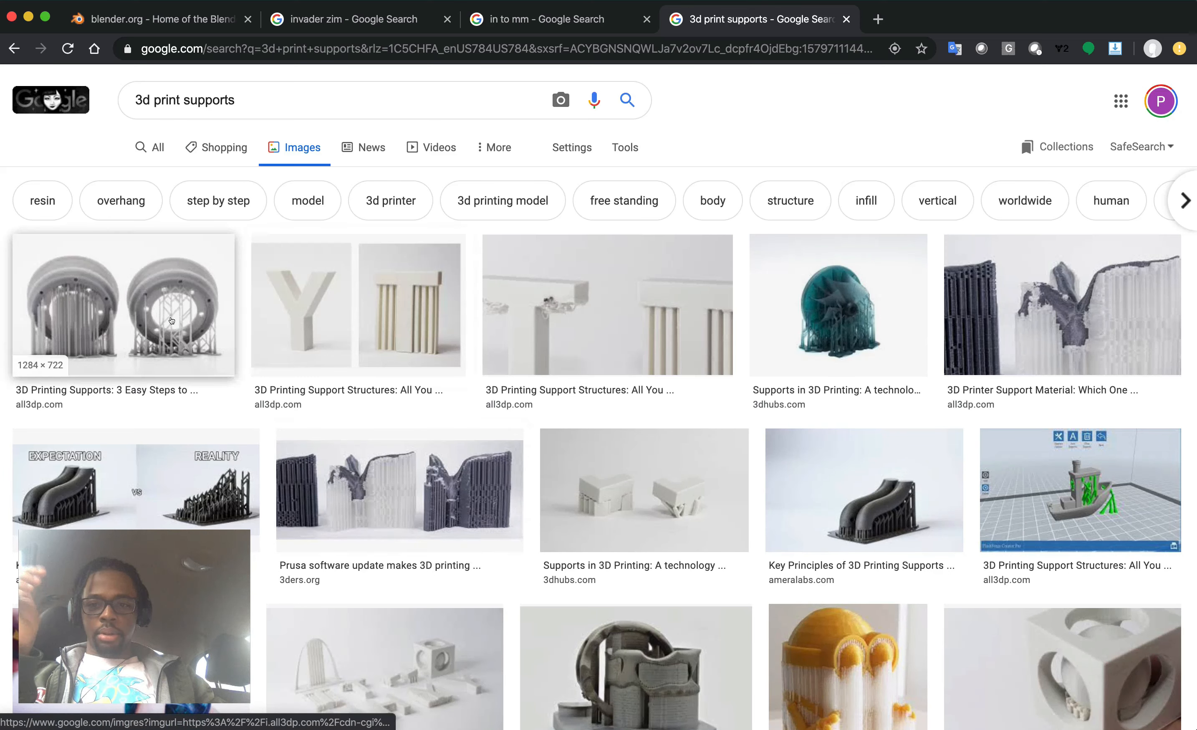
click(327, 295)
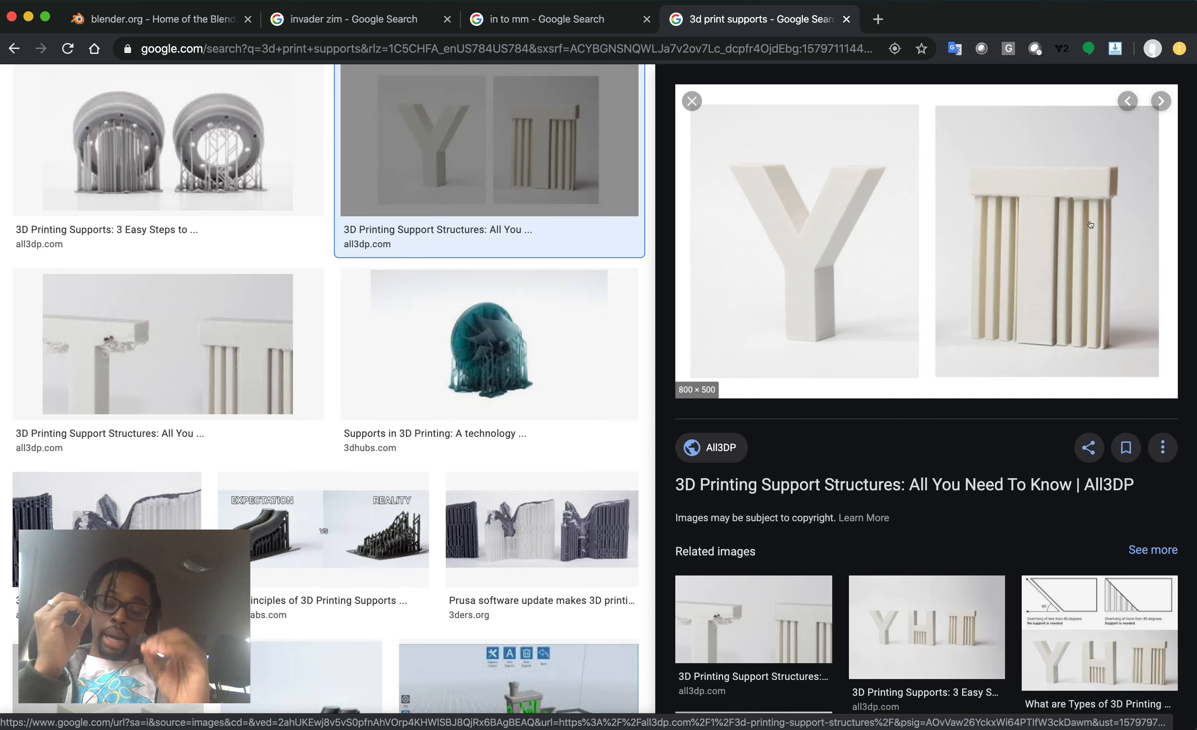
key(ctrl+Up)
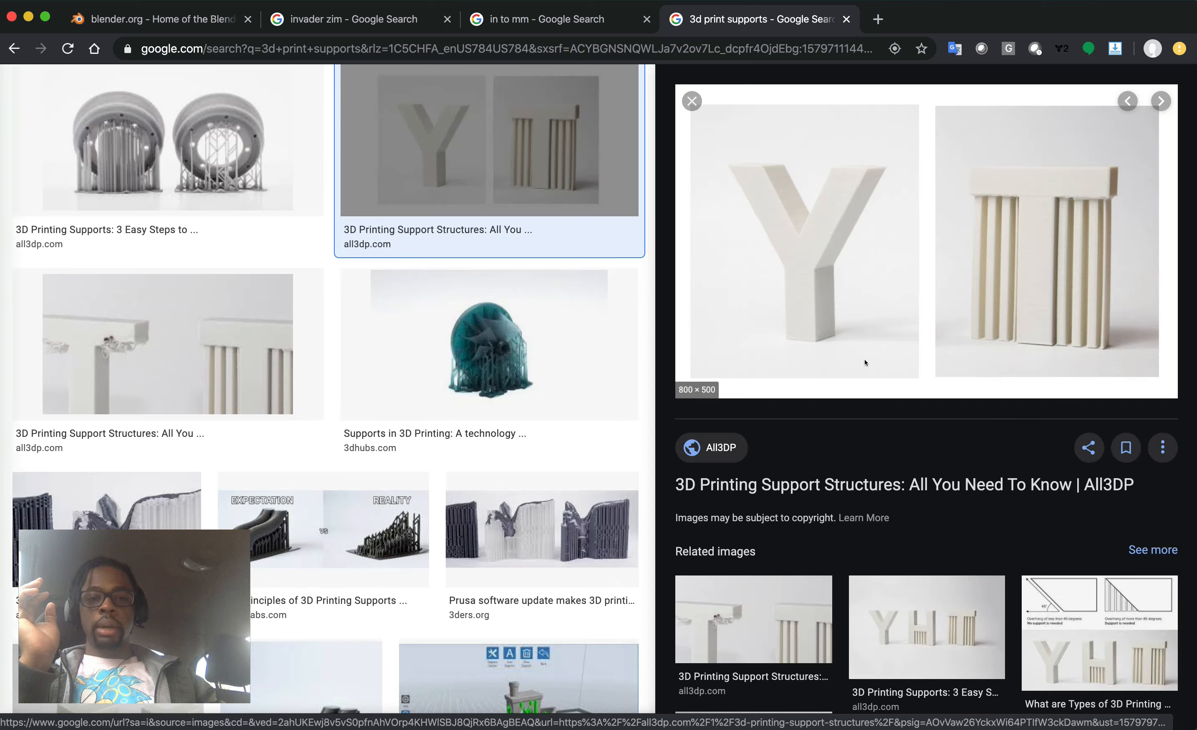
click(470, 469)
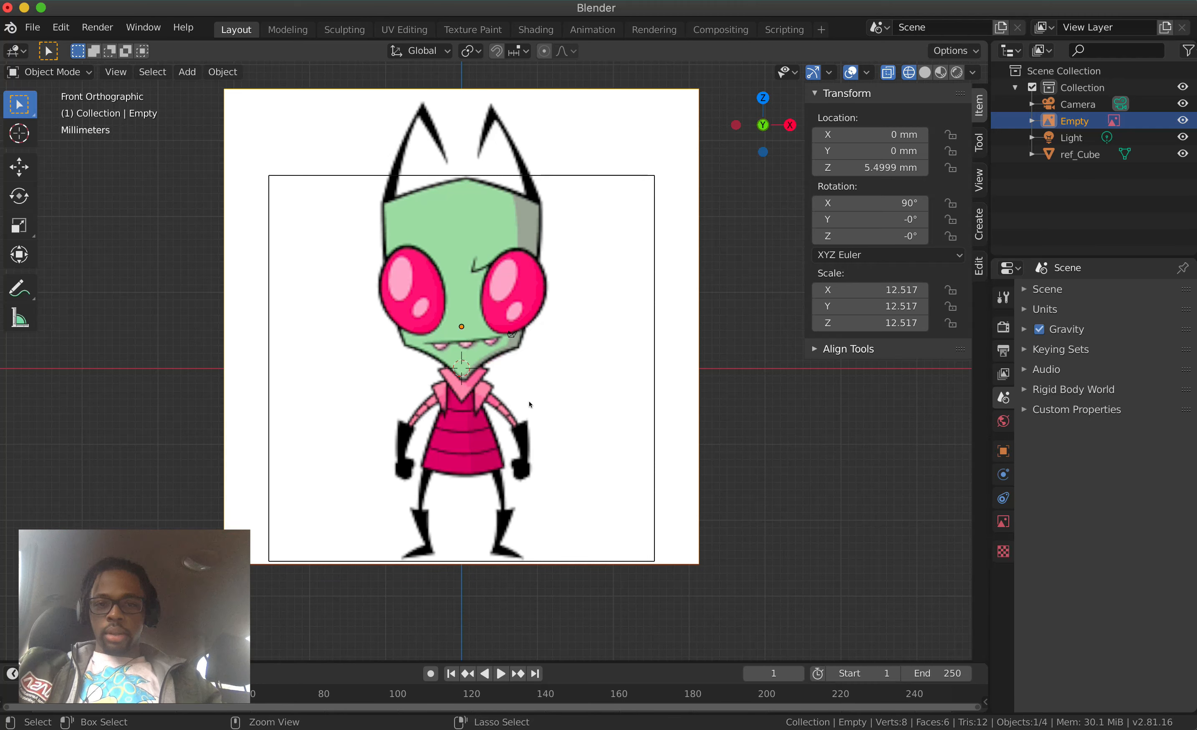
Delete the ref_Cube object from the scene, working in the front view
middle_drag(529, 404, 677, 372)
key(KP_1)
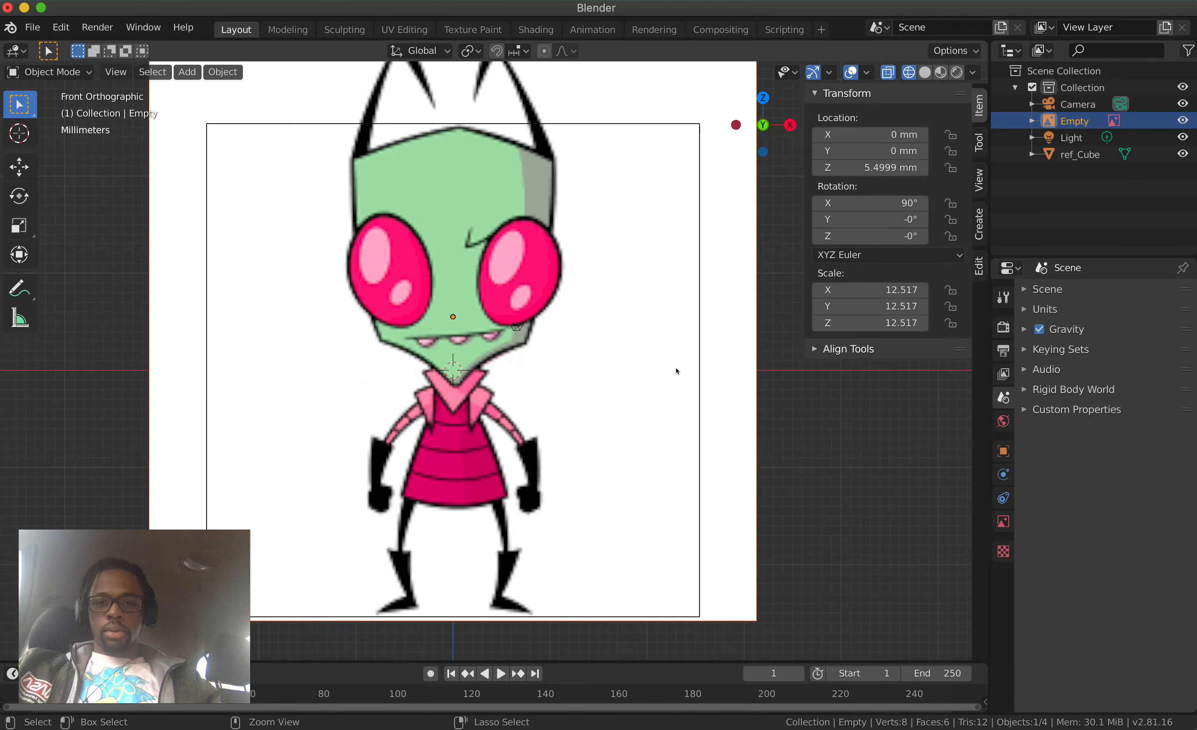
scroll(676, 366, down, 3)
click(594, 351)
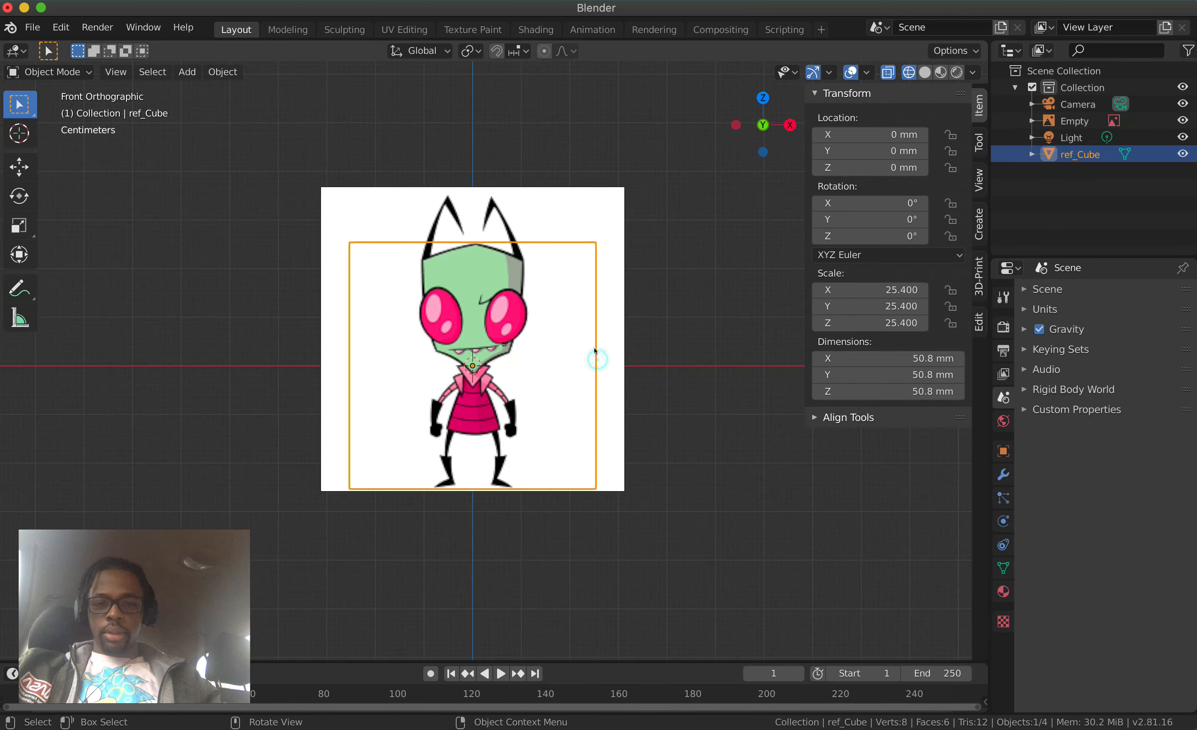
key(x)
click(595, 351)
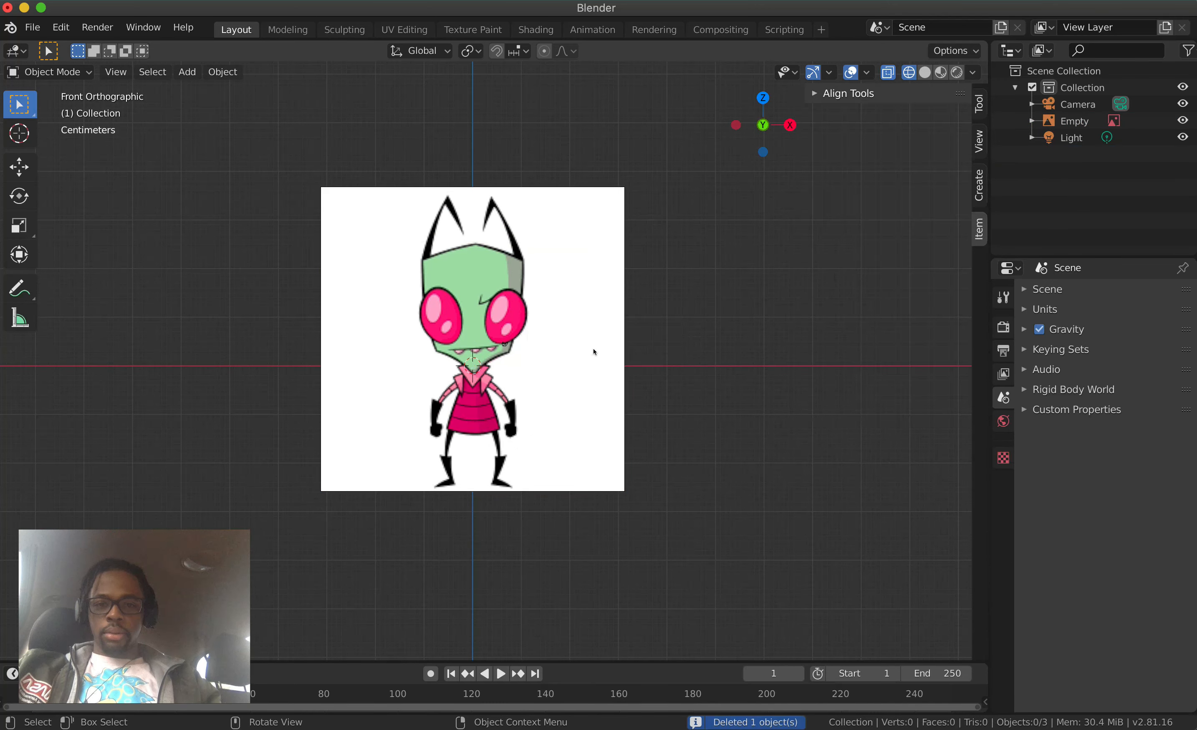
Add a cube mesh at the origin and display the scene in Solid shading
scroll(516, 355, up, 2)
ctrl+scroll(516, 355, up, 1)
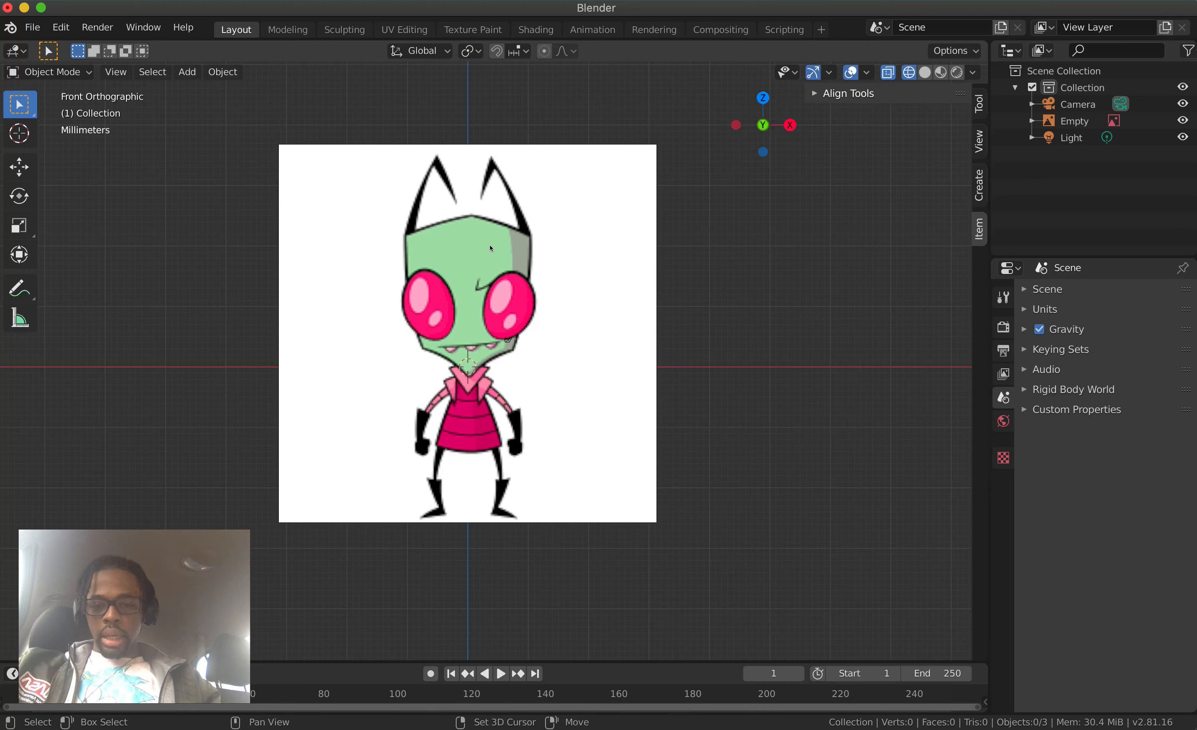
key(shift+a)
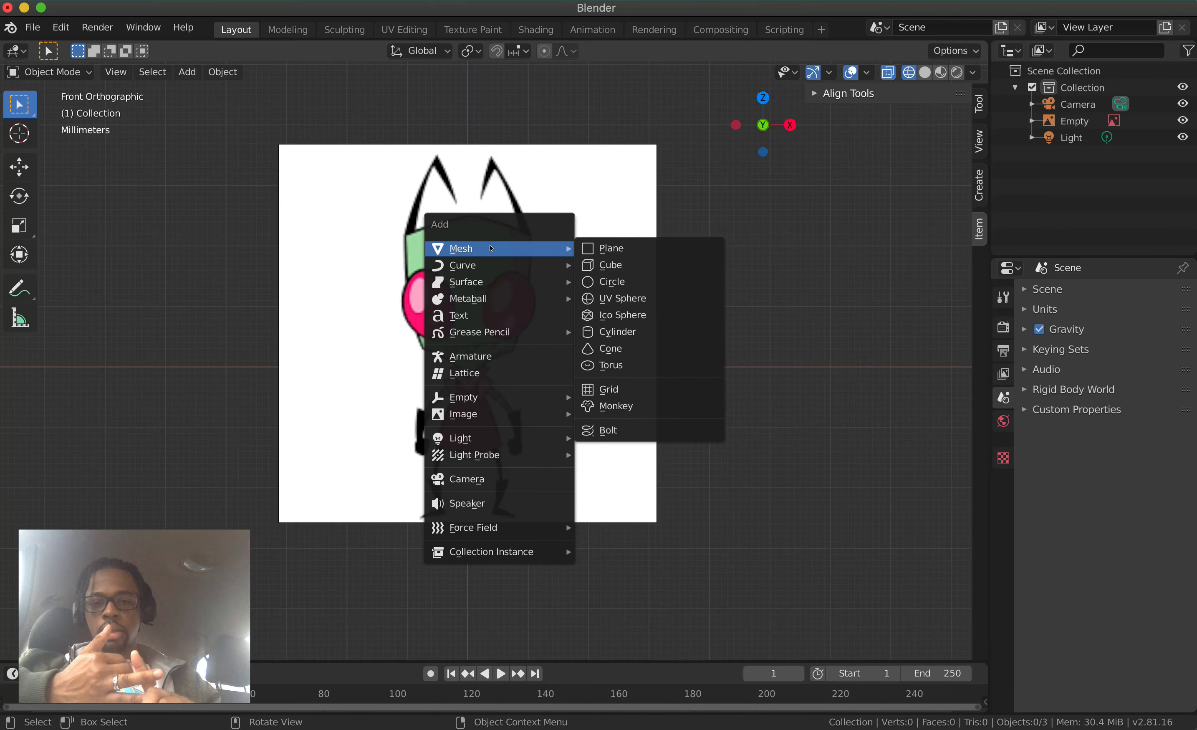
click(586, 212)
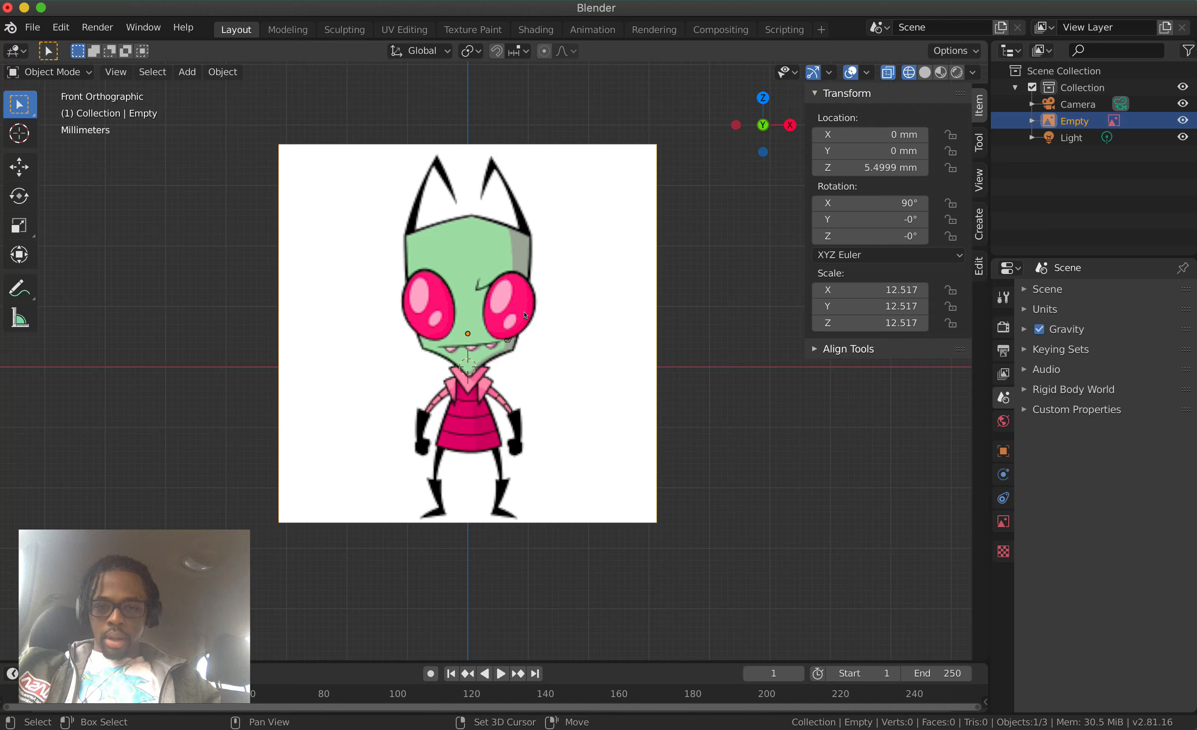
key(shift+a)
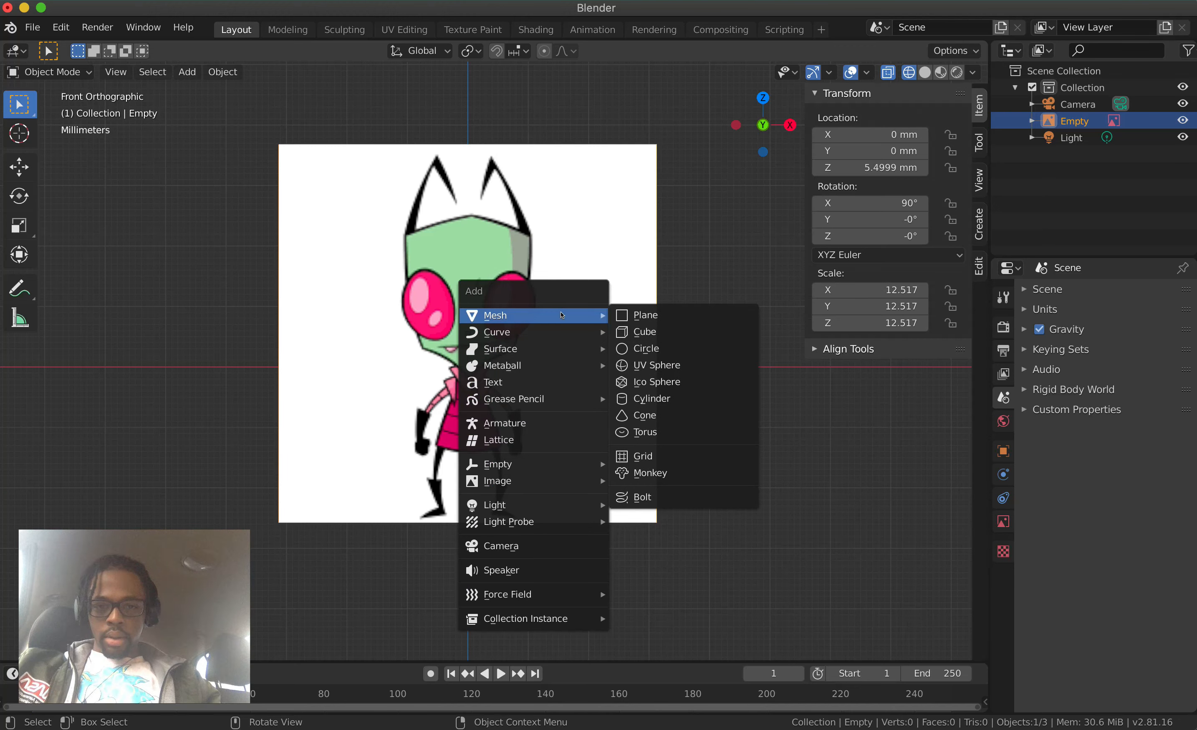
click(627, 330)
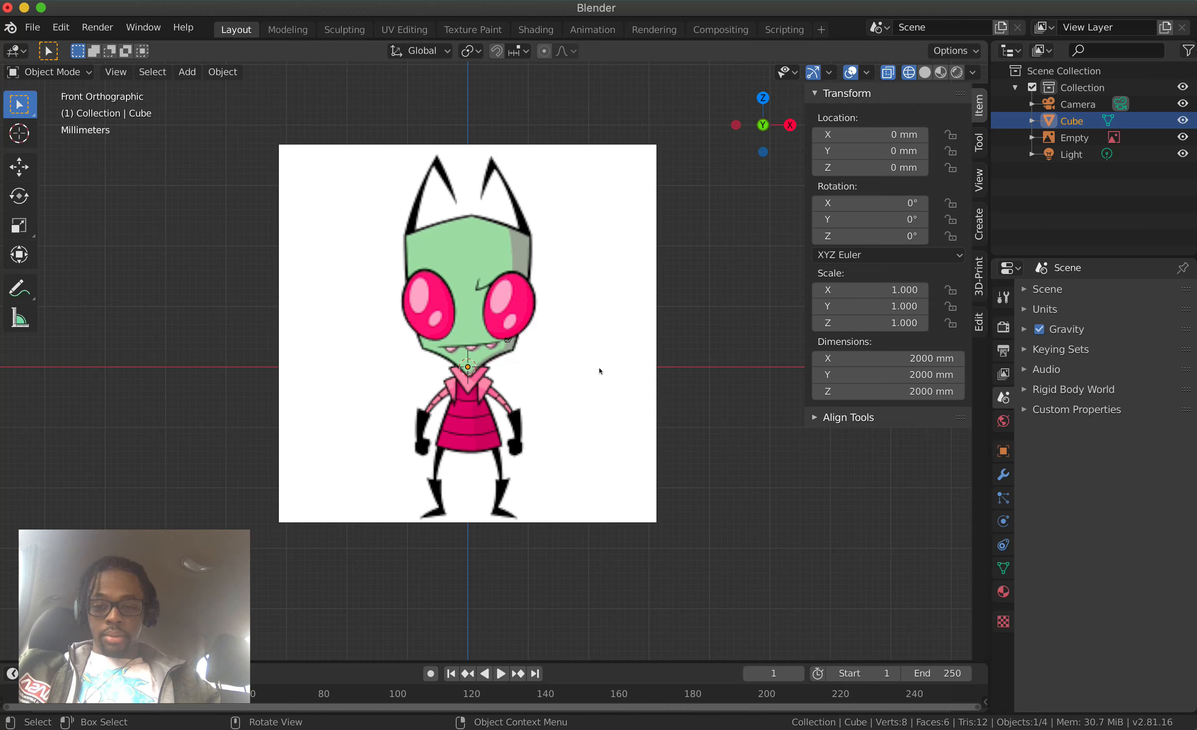
key(z)
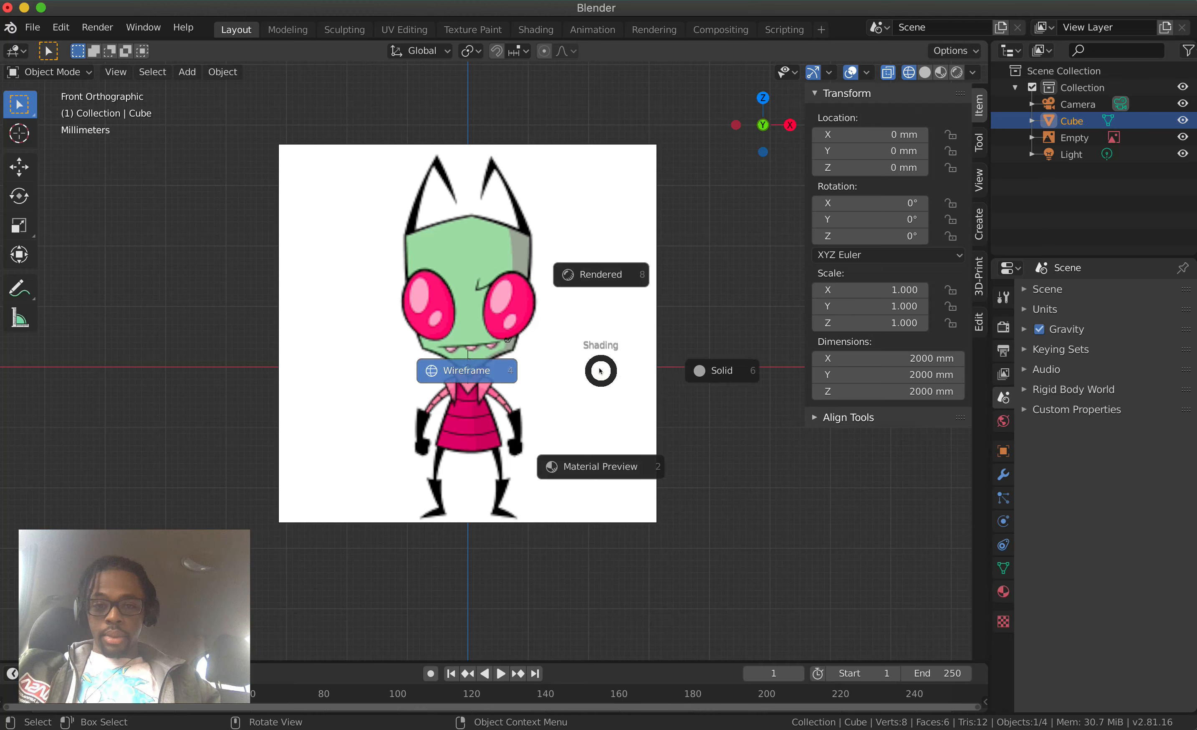
click(708, 371)
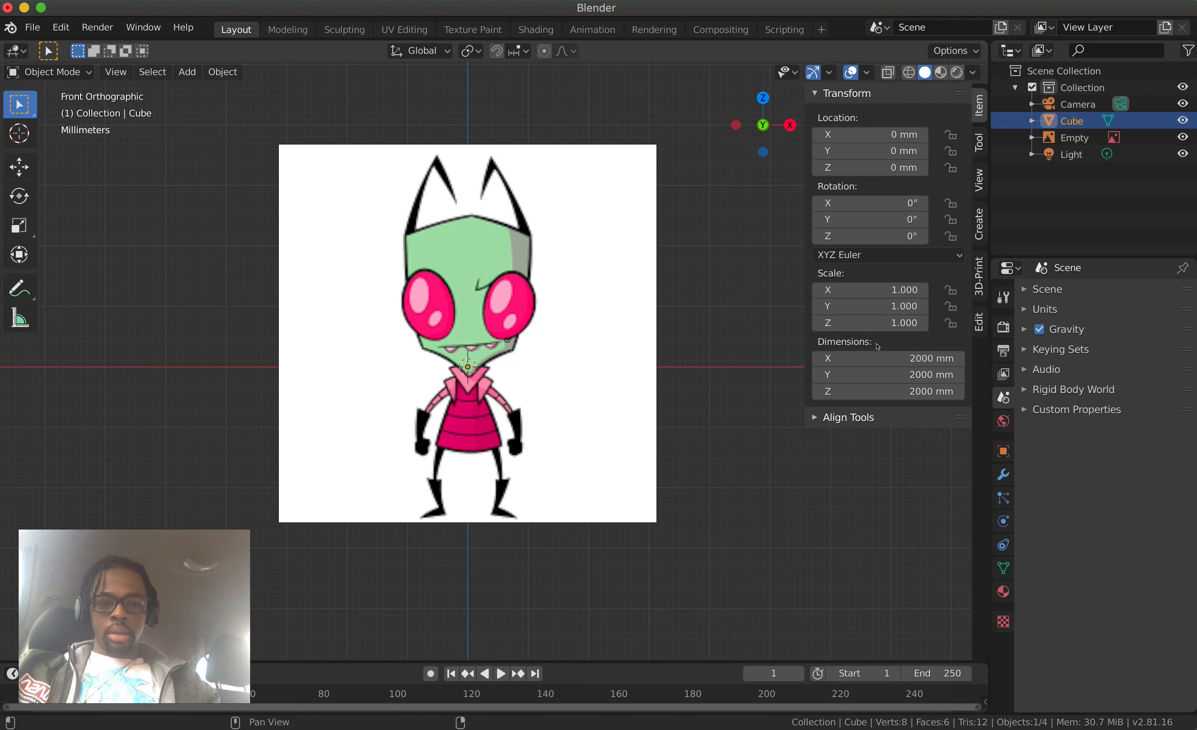
Set the new cube's X, Y and Z dimensions to 20 mm each
click(896, 358)
text(20)
key(Return)
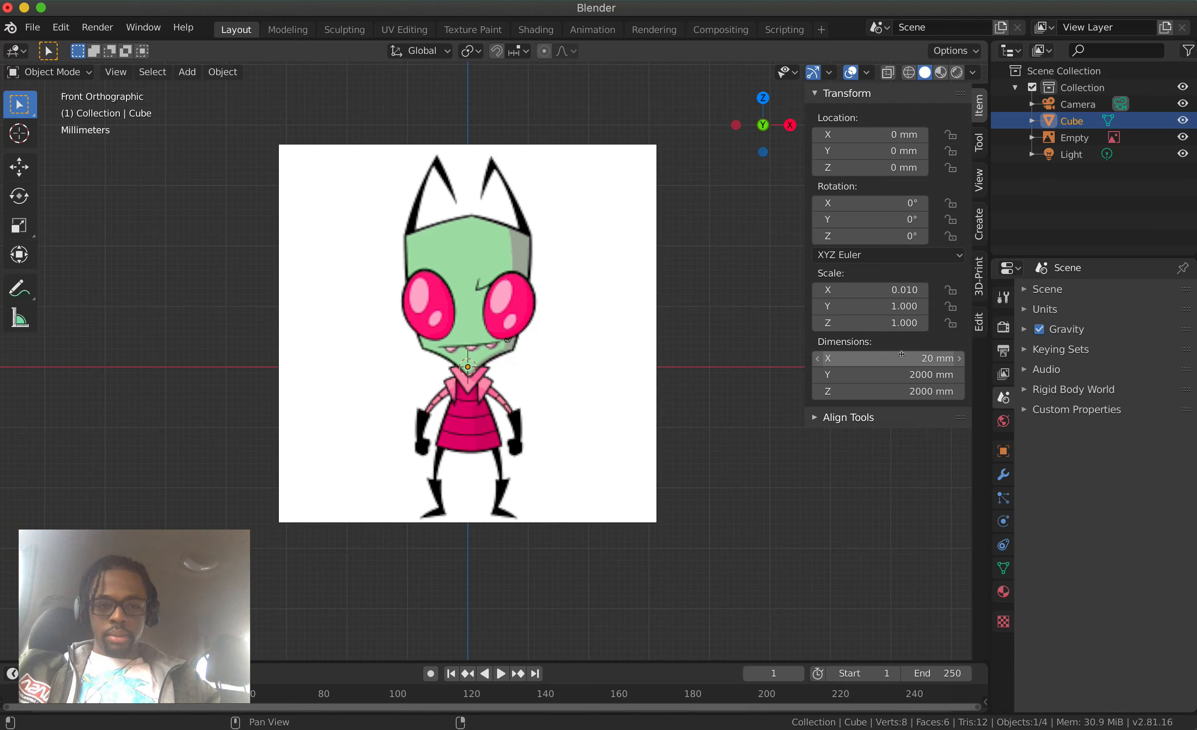
click(923, 373)
text(20)
key(Return)
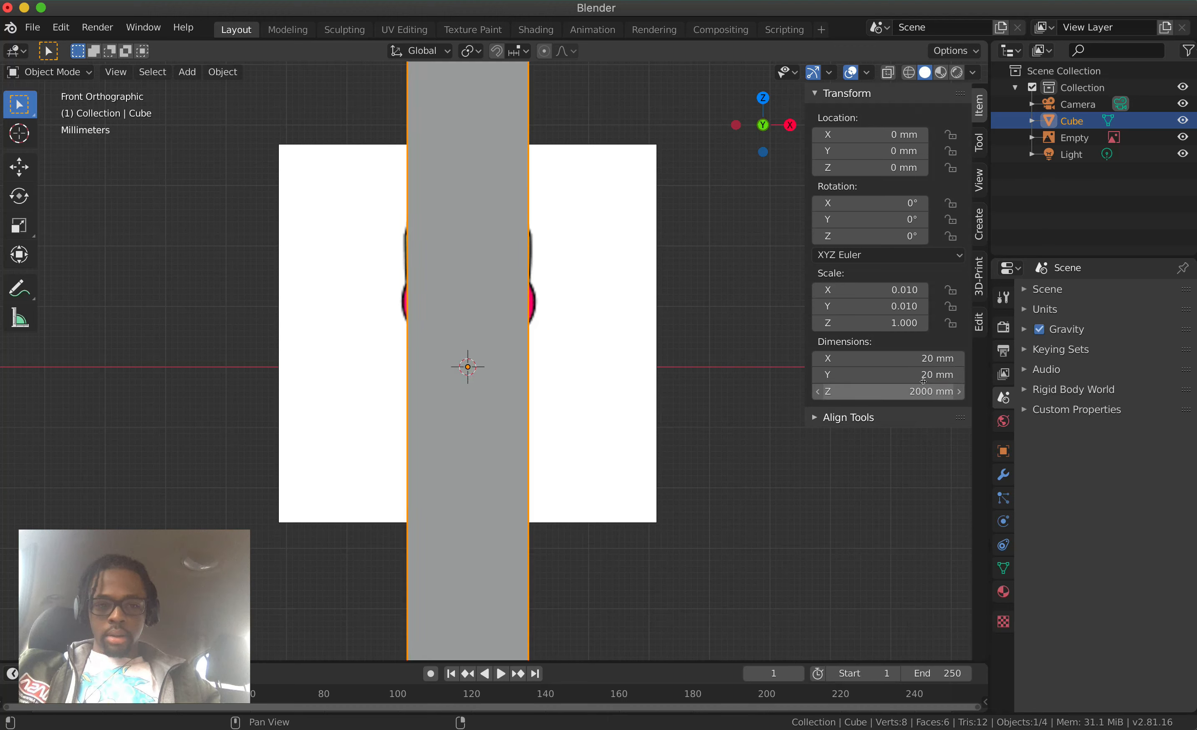
click(923, 389)
text(20)
key(Return)
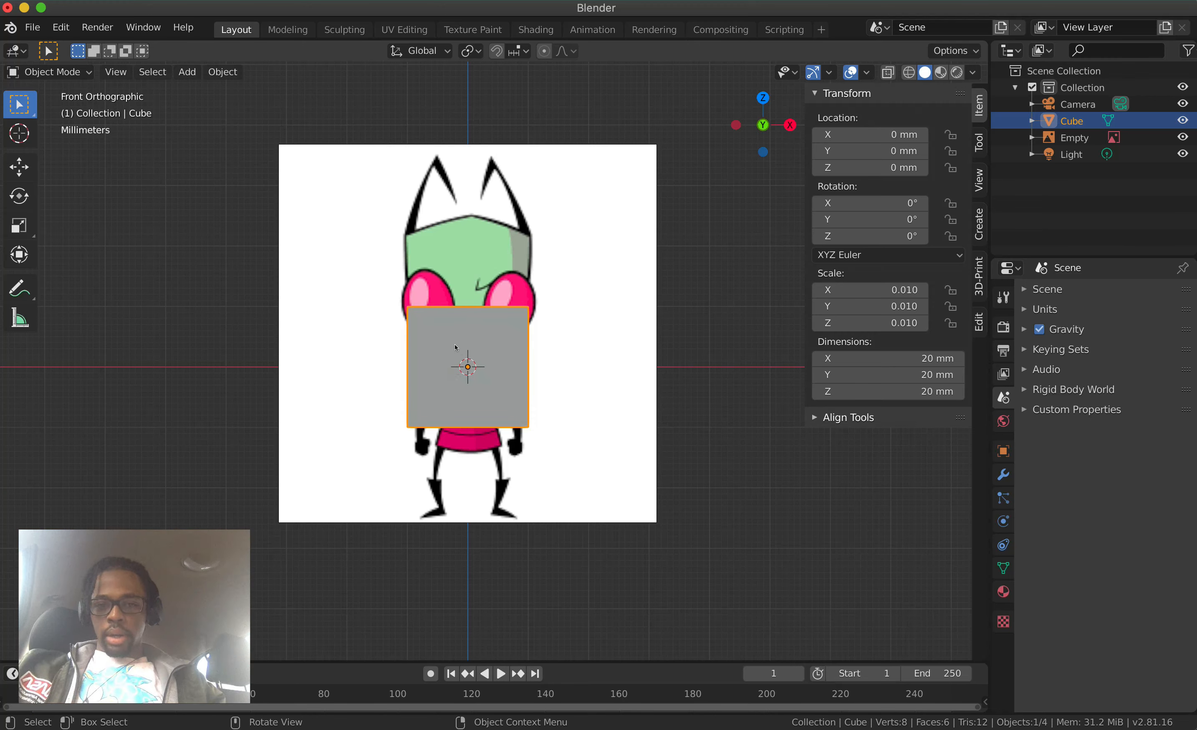
Examine the cube's position relative to the reference image from several angles in Edit Mode, and return to Object Mode
key(Tab)
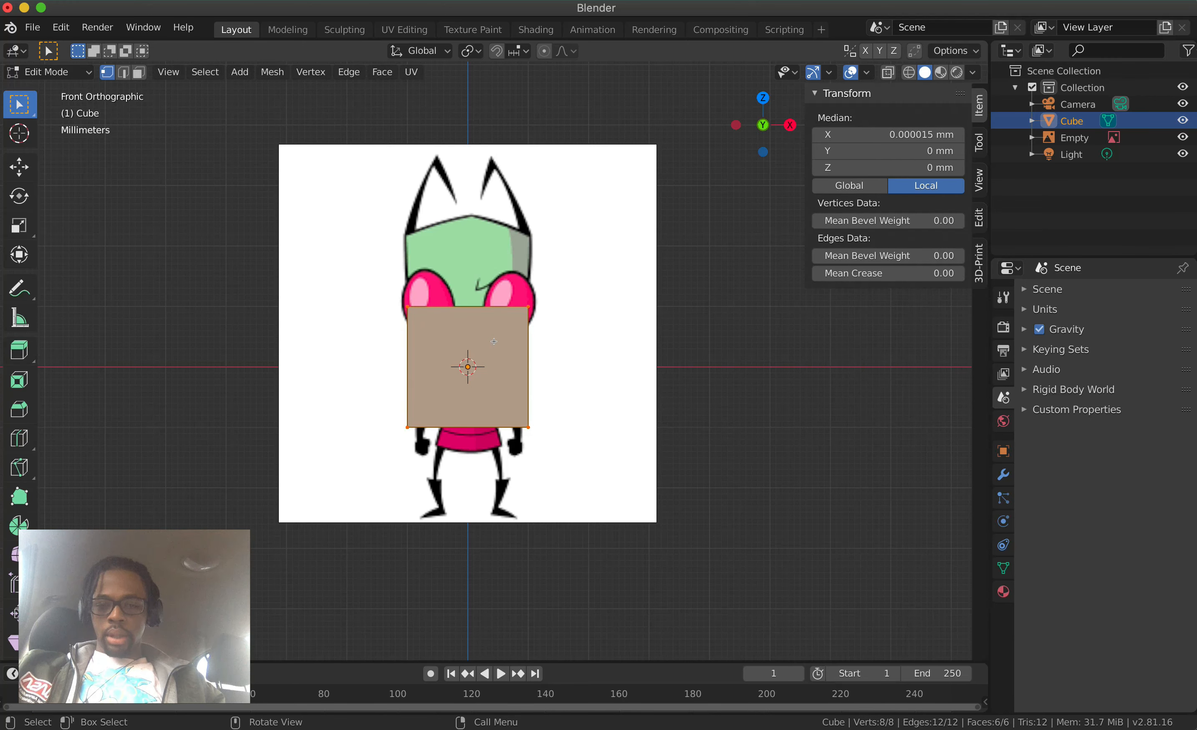
scroll(509, 342, left, 5)
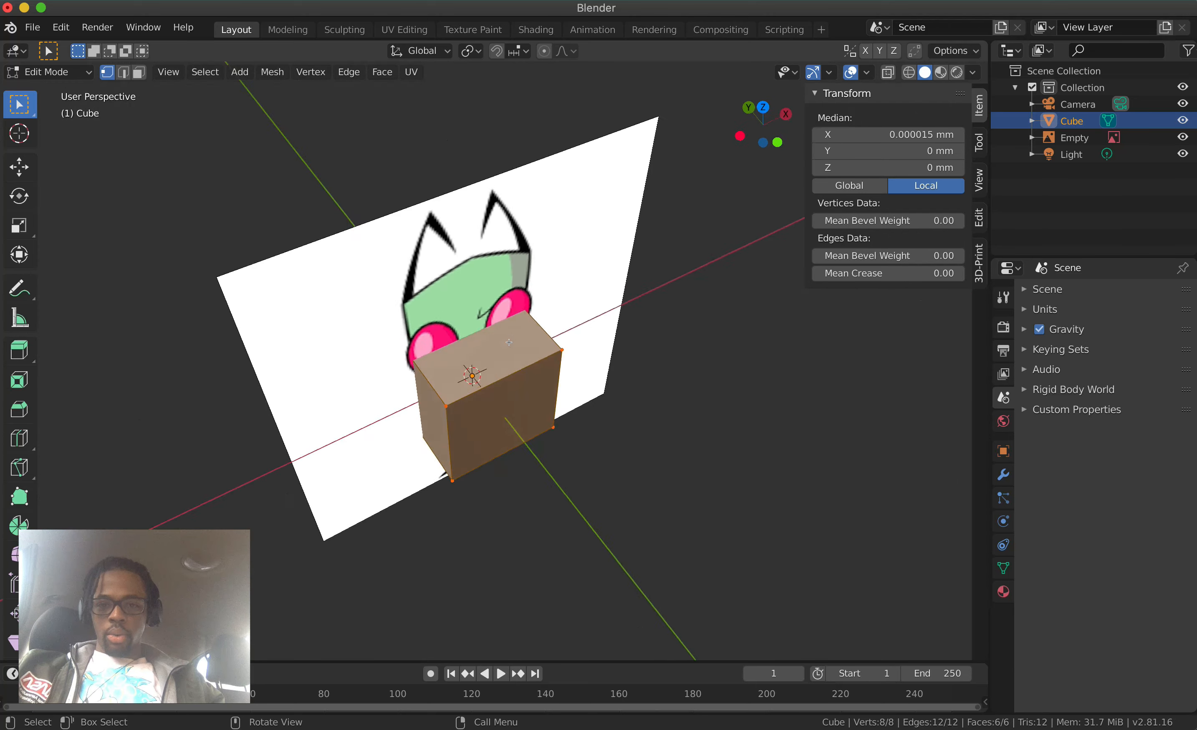
scroll(509, 342, right, 10)
scroll(509, 341, left, 10)
scroll(509, 342, right, 15)
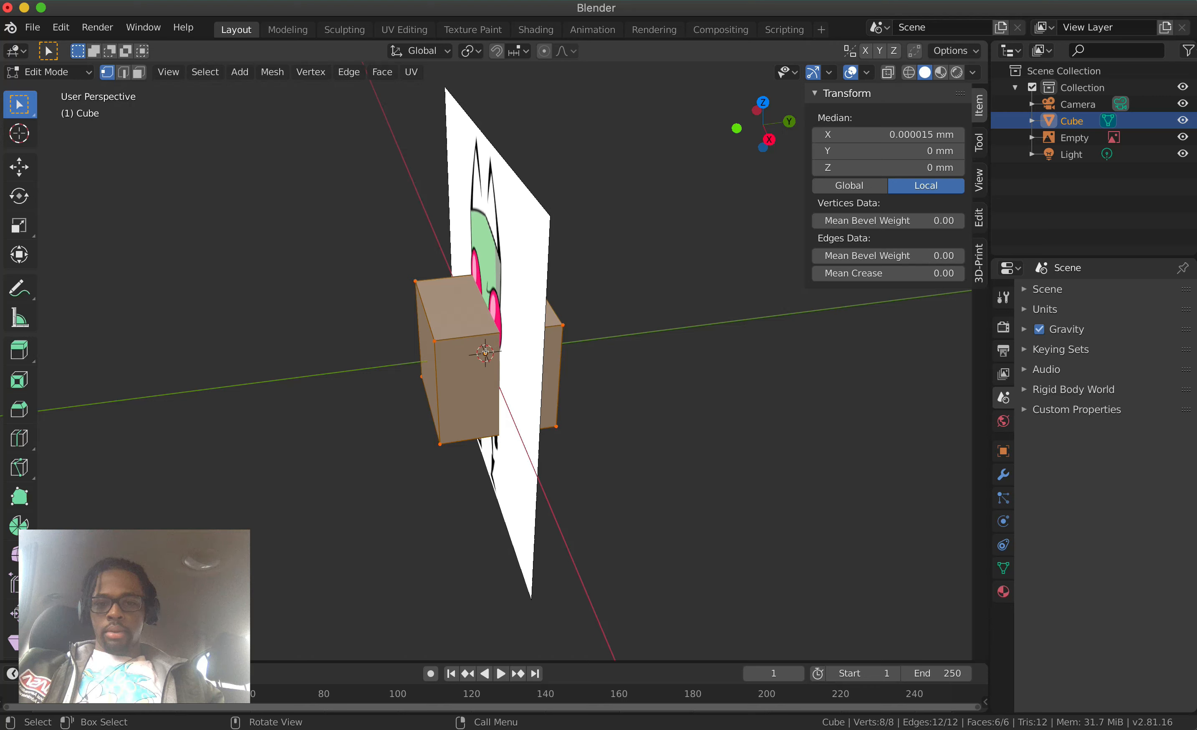
key(Tab)
Move the reference image along the Y axis to about 61.5 mm, behind the cube
scroll(472, 323, left, 2)
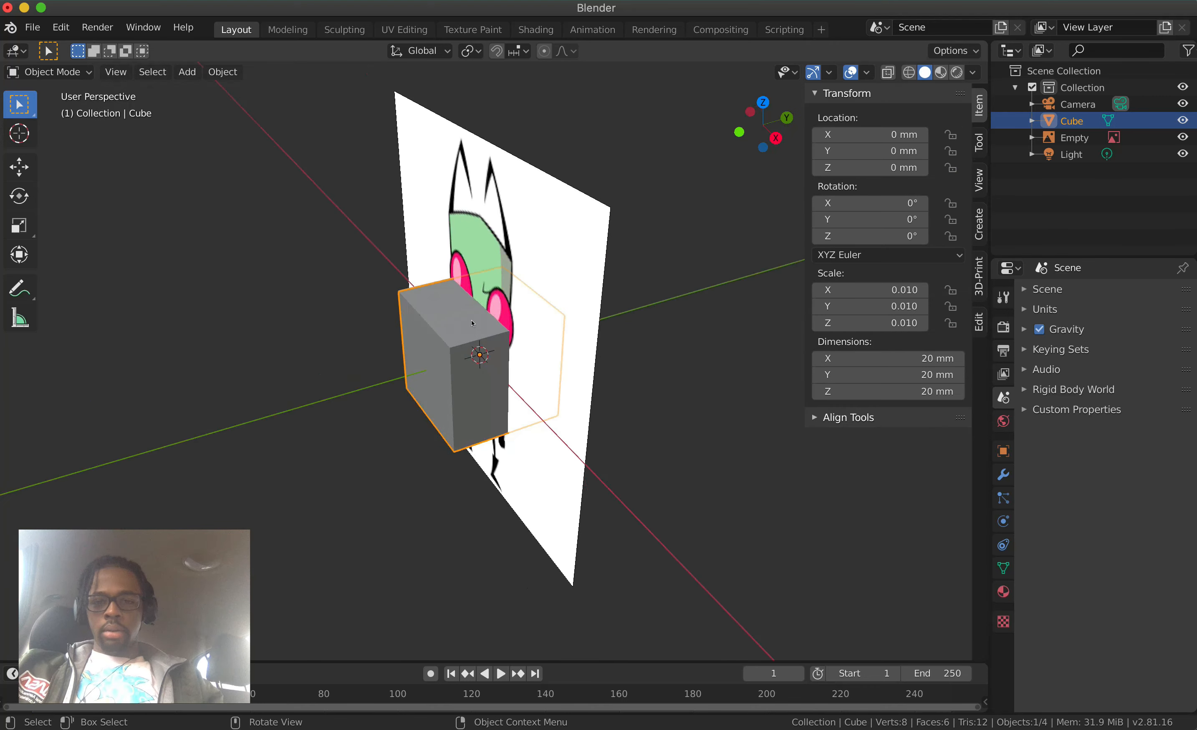
click(527, 255)
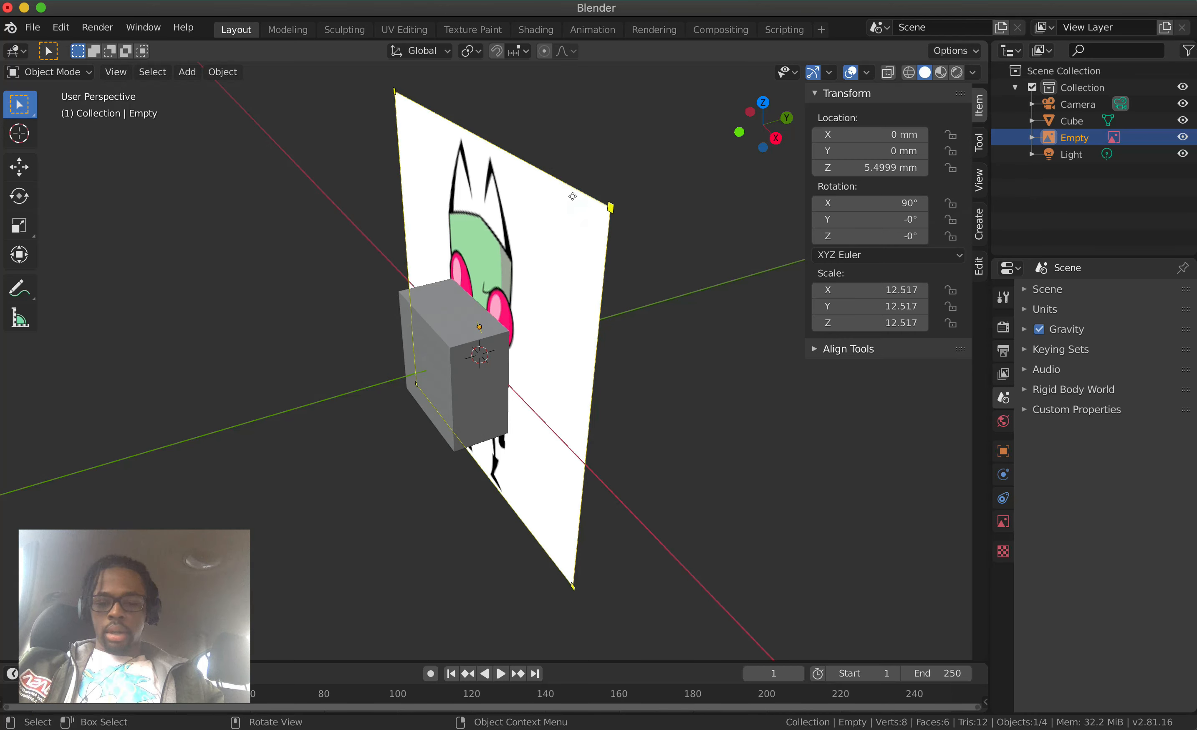
key(g)
key(y)
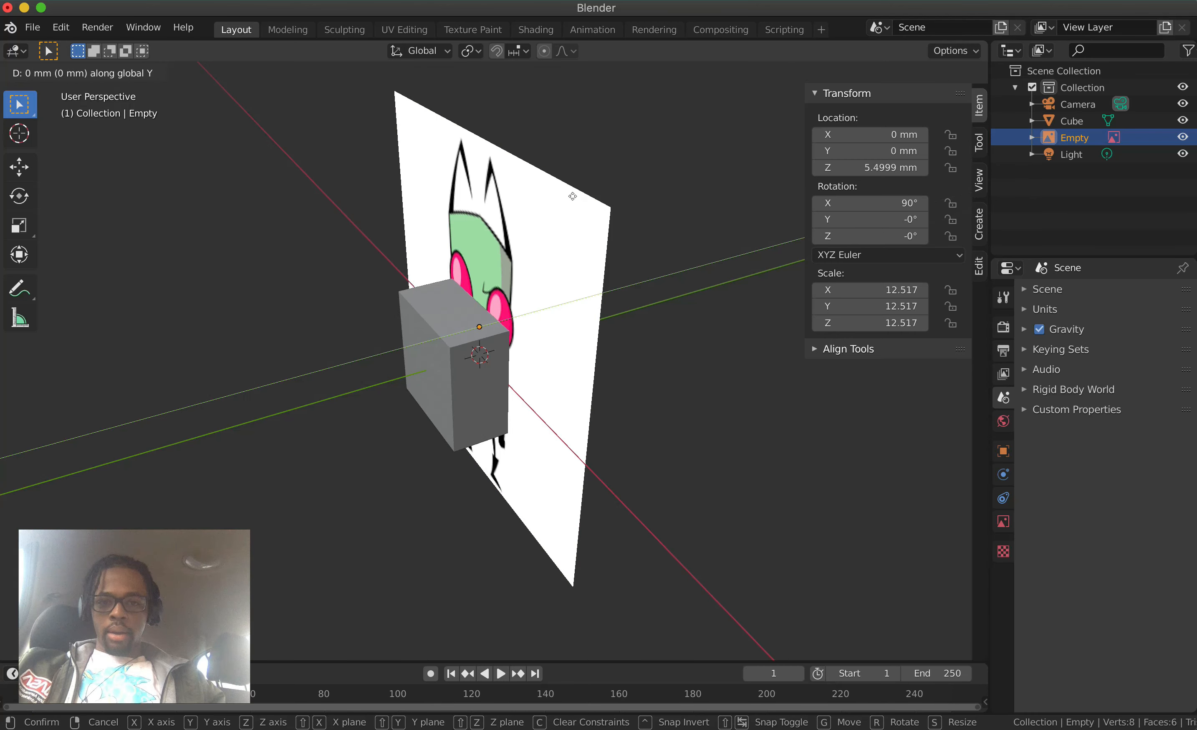
click(852, 140)
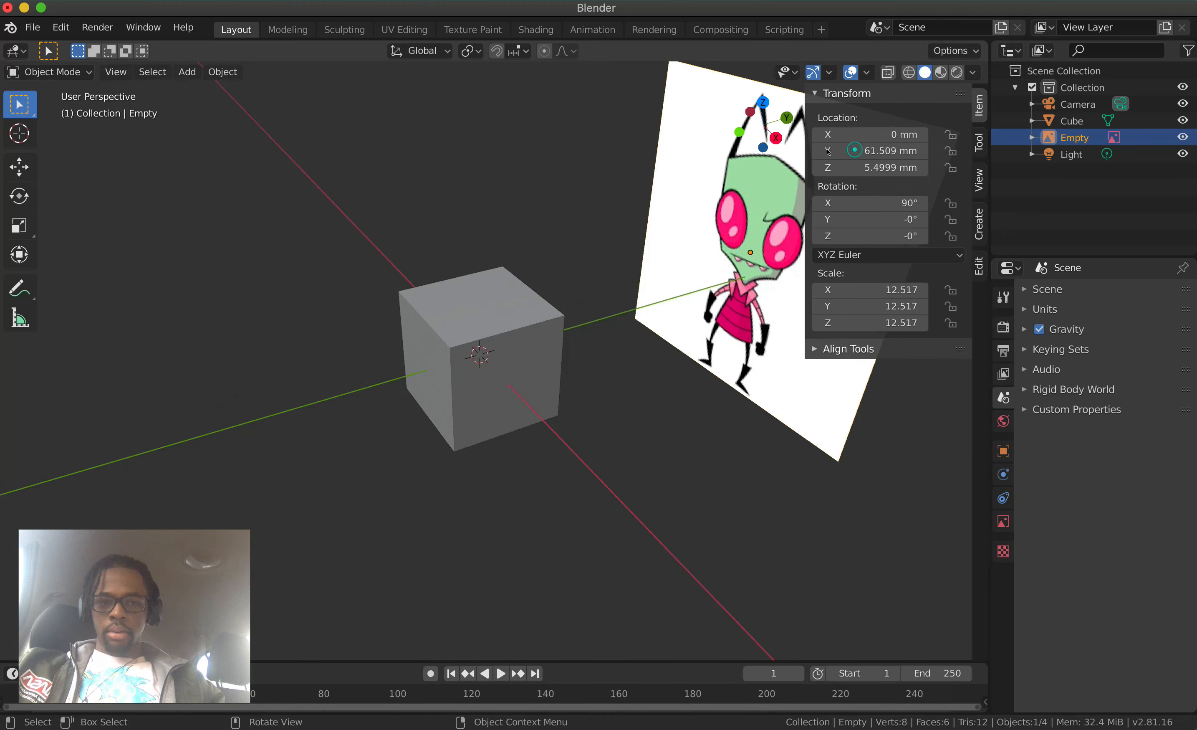
Enter Edit Mode on the cube and select its top corner vertices one at a time
click(456, 387)
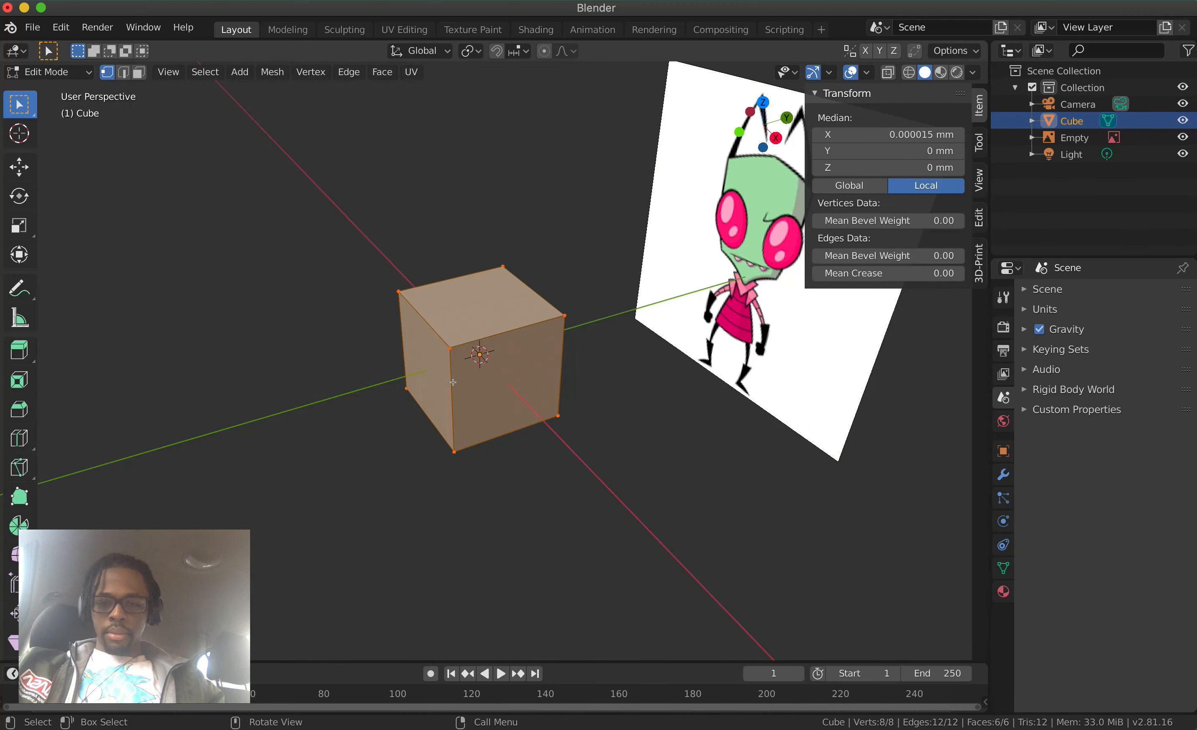
middle_drag(453, 382, 481, 364)
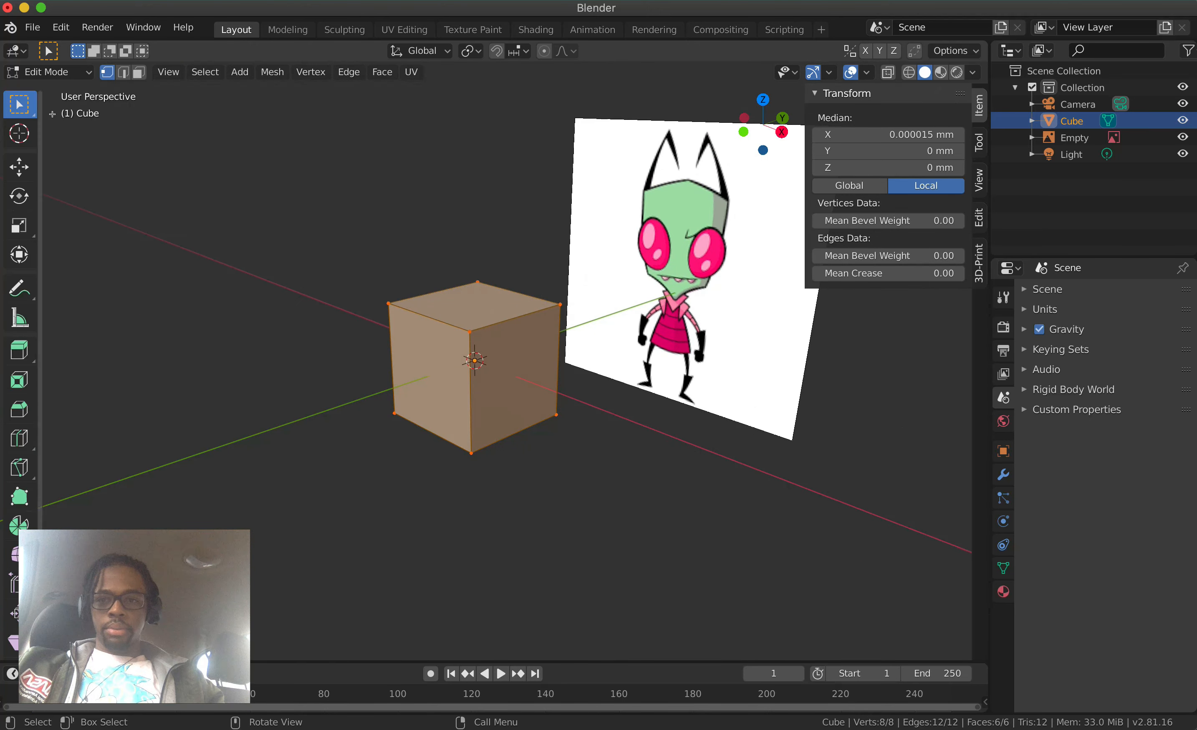
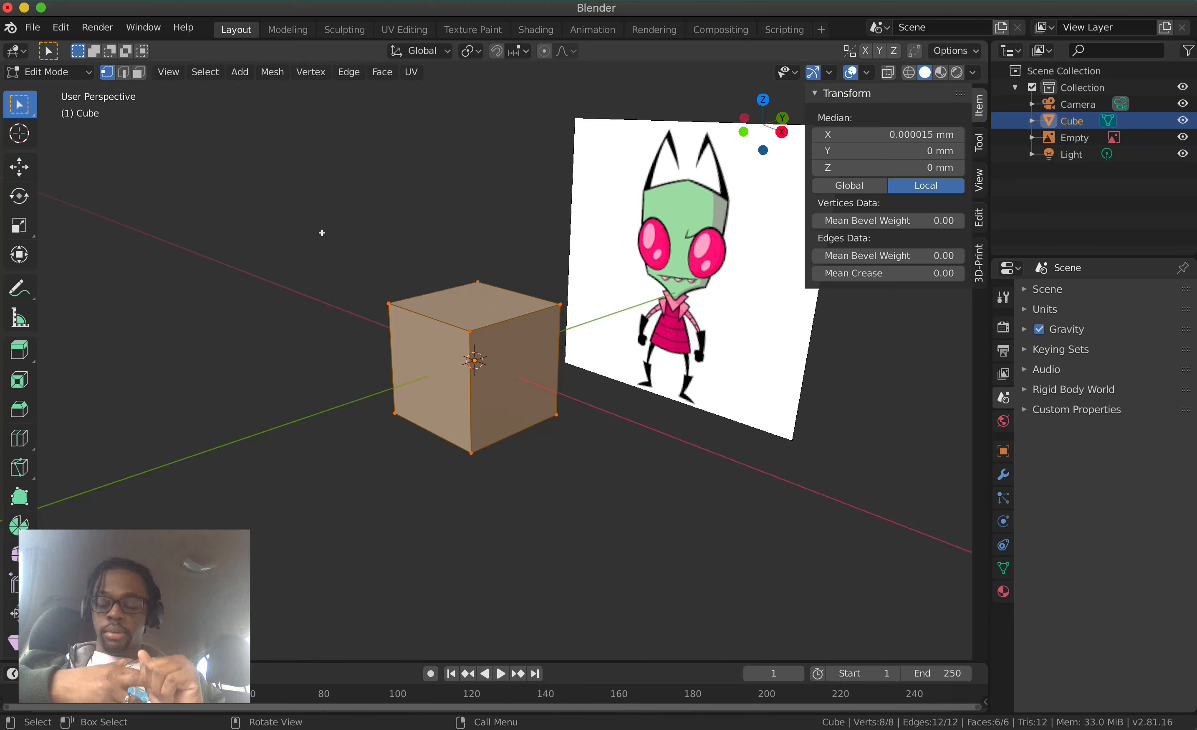
scroll(322, 233, up, 6)
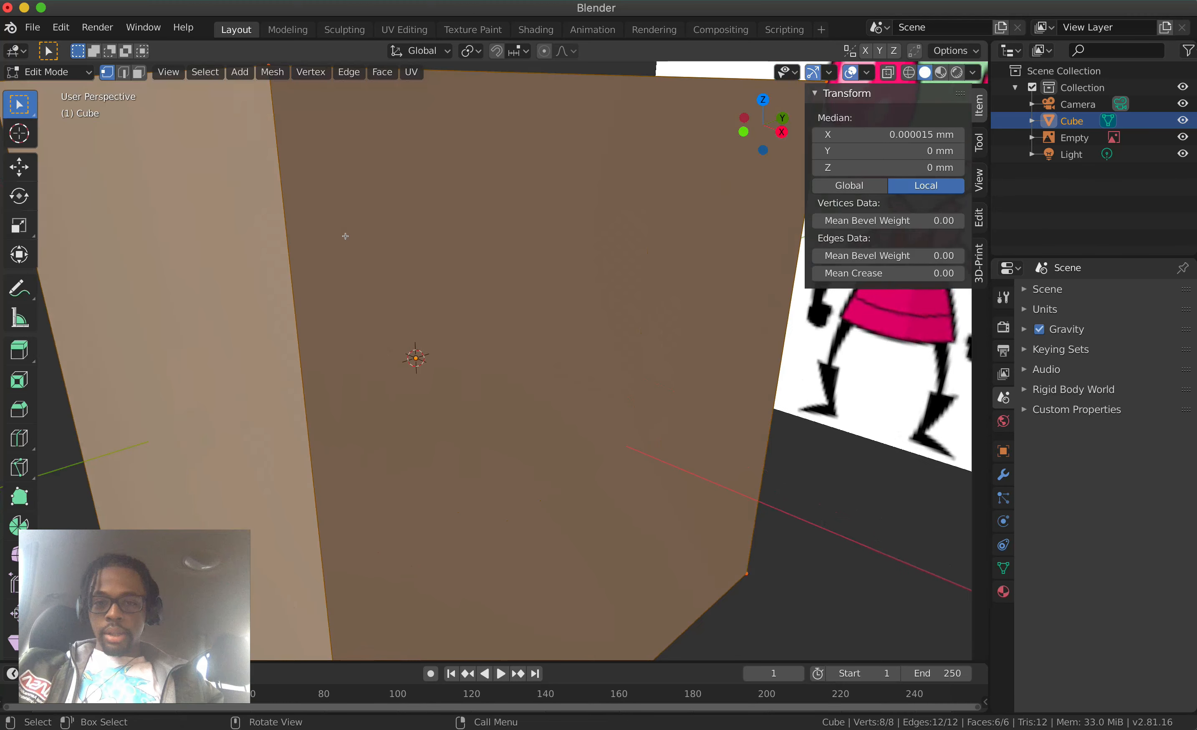
scroll(409, 250, down, 2)
click(409, 250)
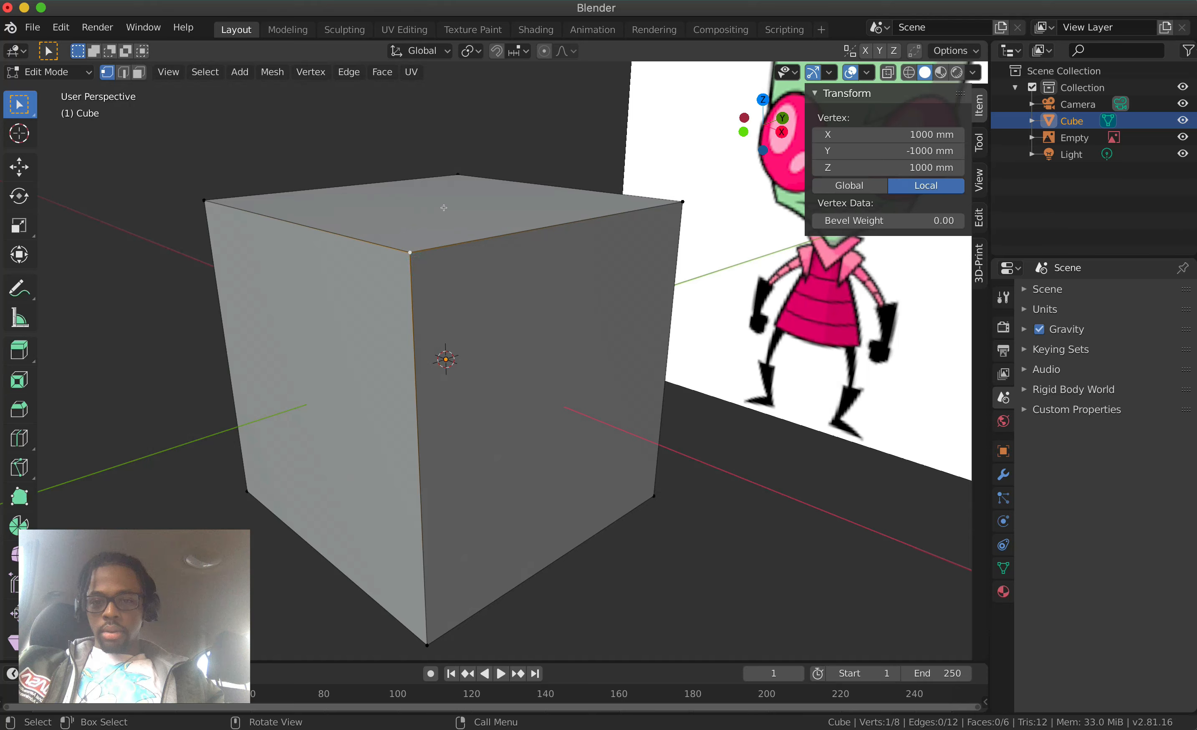
middle_drag(410, 252, 232, 233)
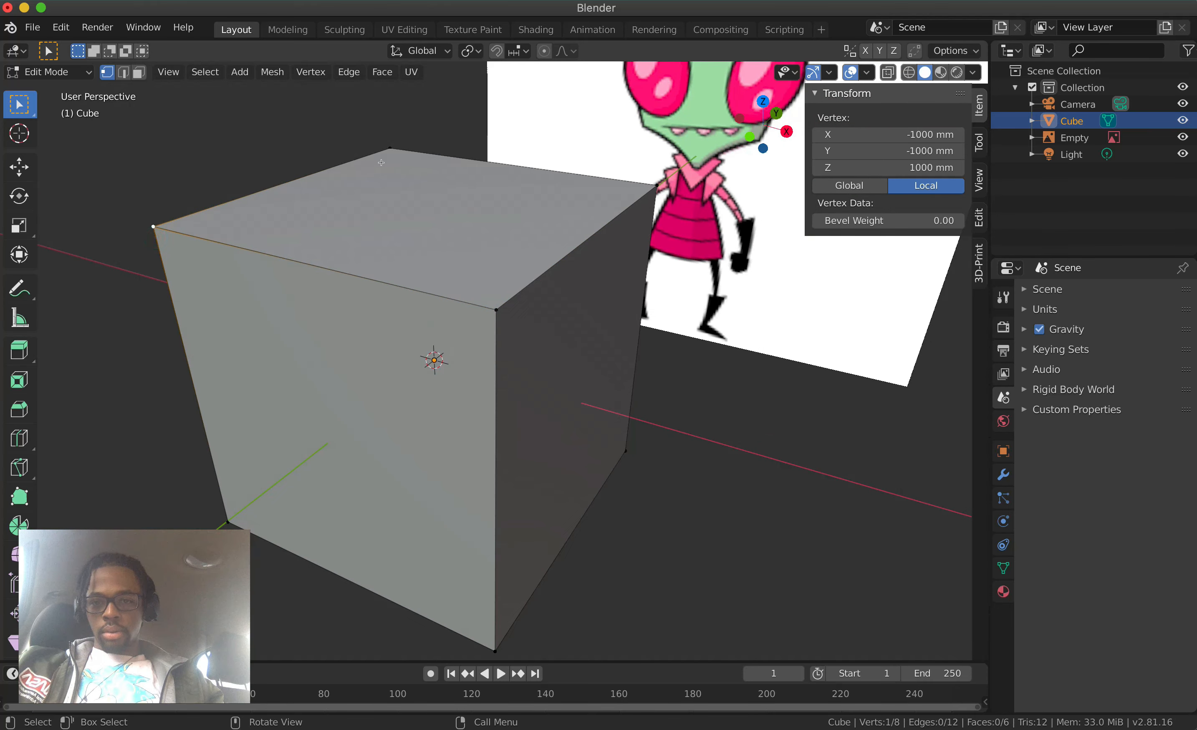
click(387, 177)
click(495, 317)
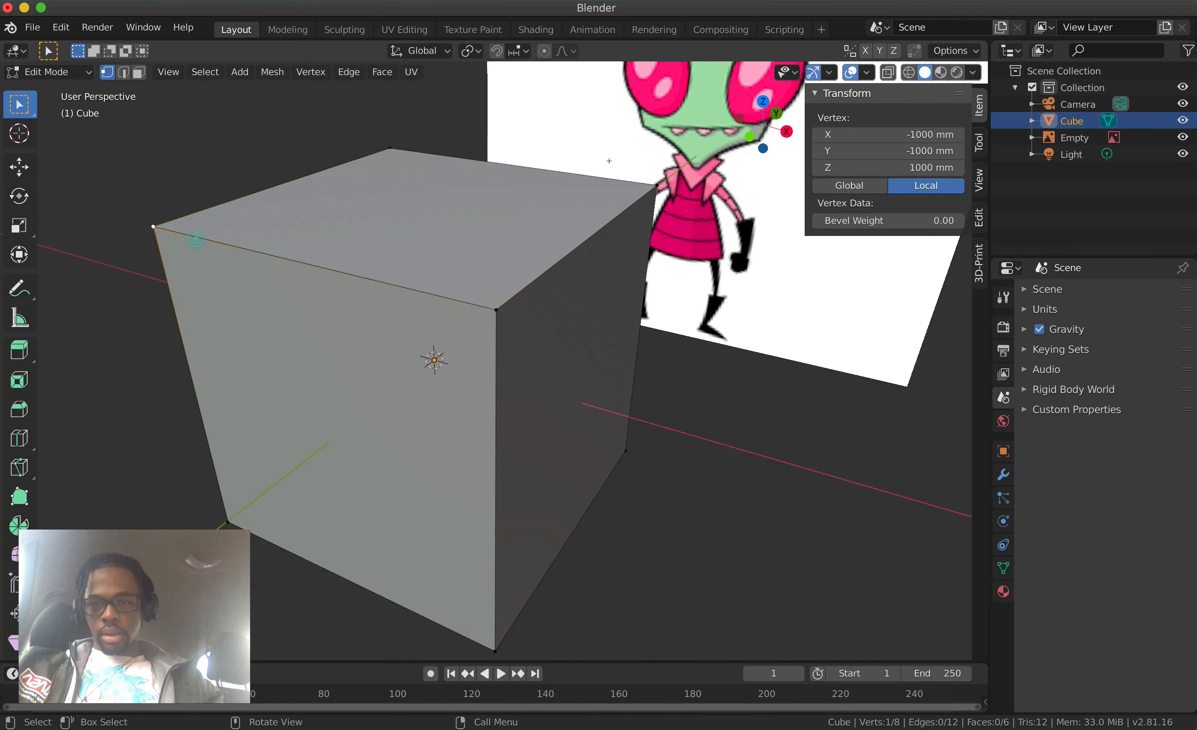
click(659, 187)
Switch to edge selection and select the cube's top front edge, followed by its adjacent top side edge
scroll(635, 210, down, 8)
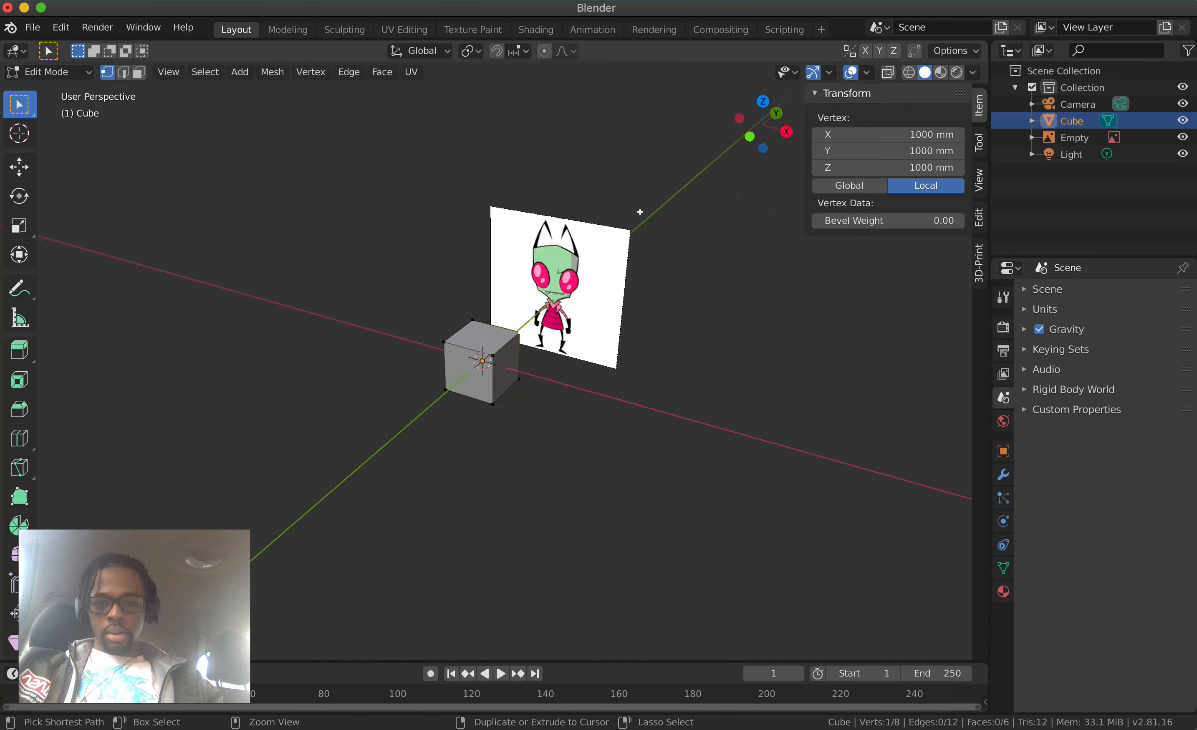
scroll(412, 423, right, 4)
ctrl+scroll(506, 322, up, 5)
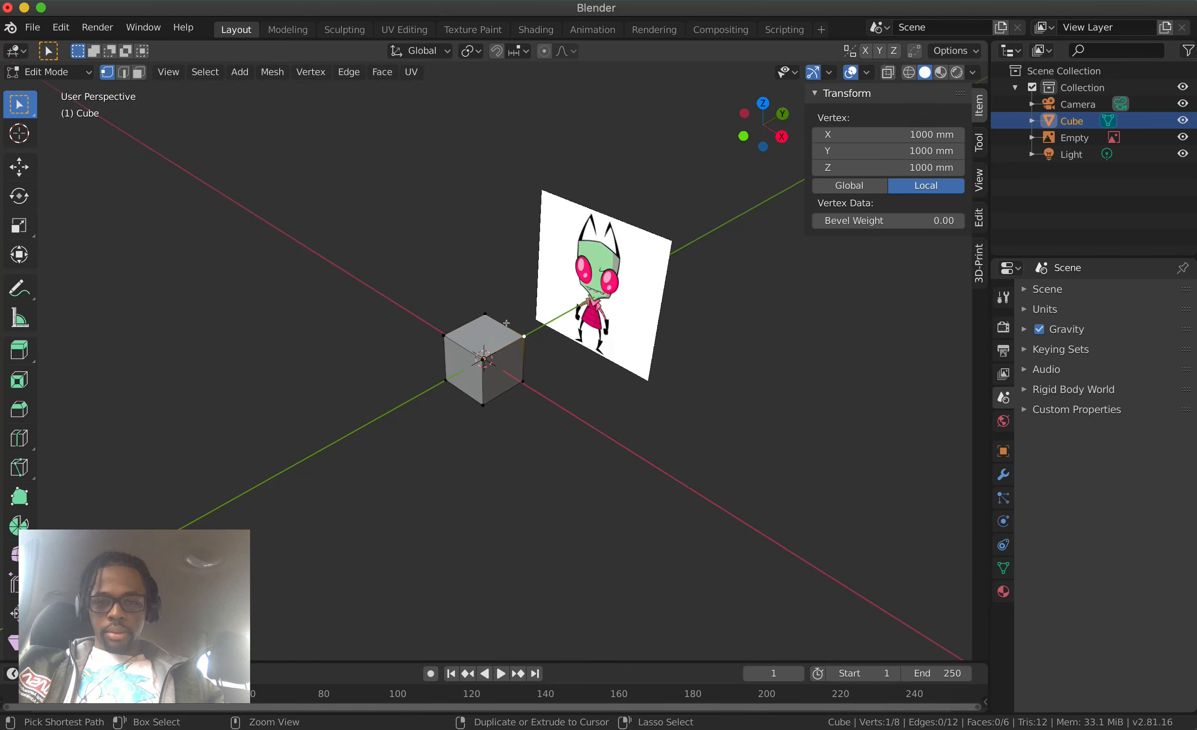
scroll(506, 323, up, 4)
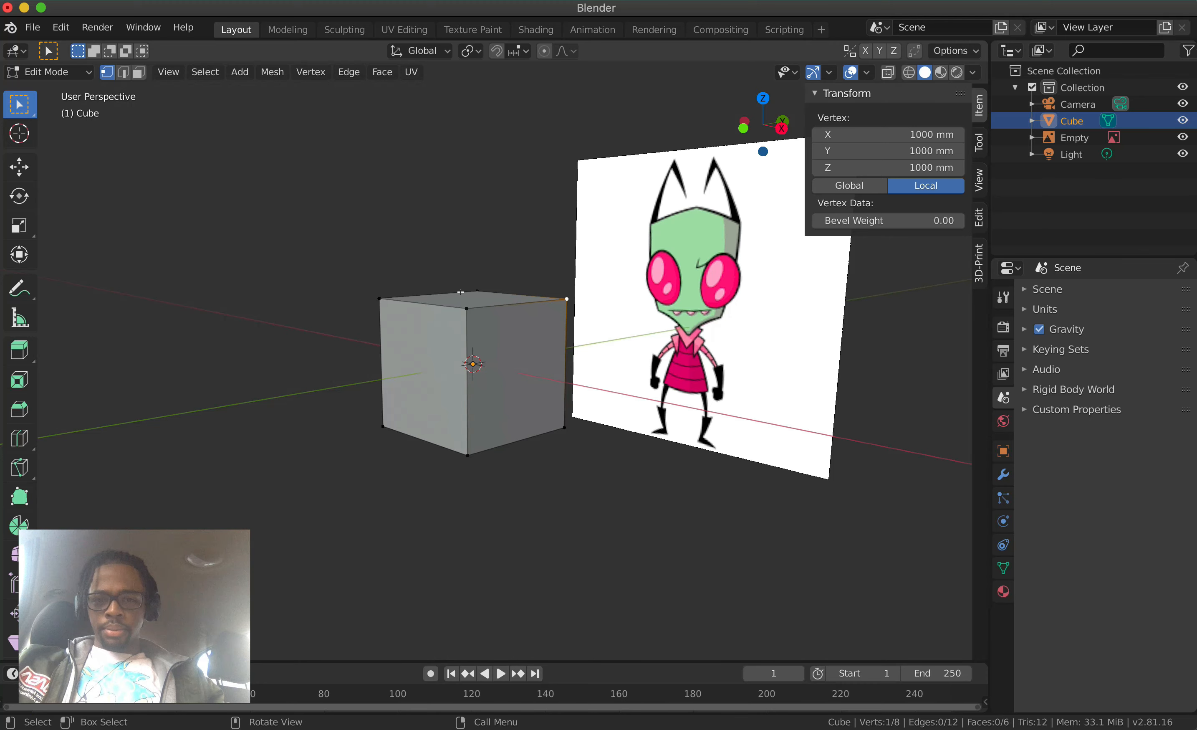
scroll(198, 169, down, 5)
click(123, 72)
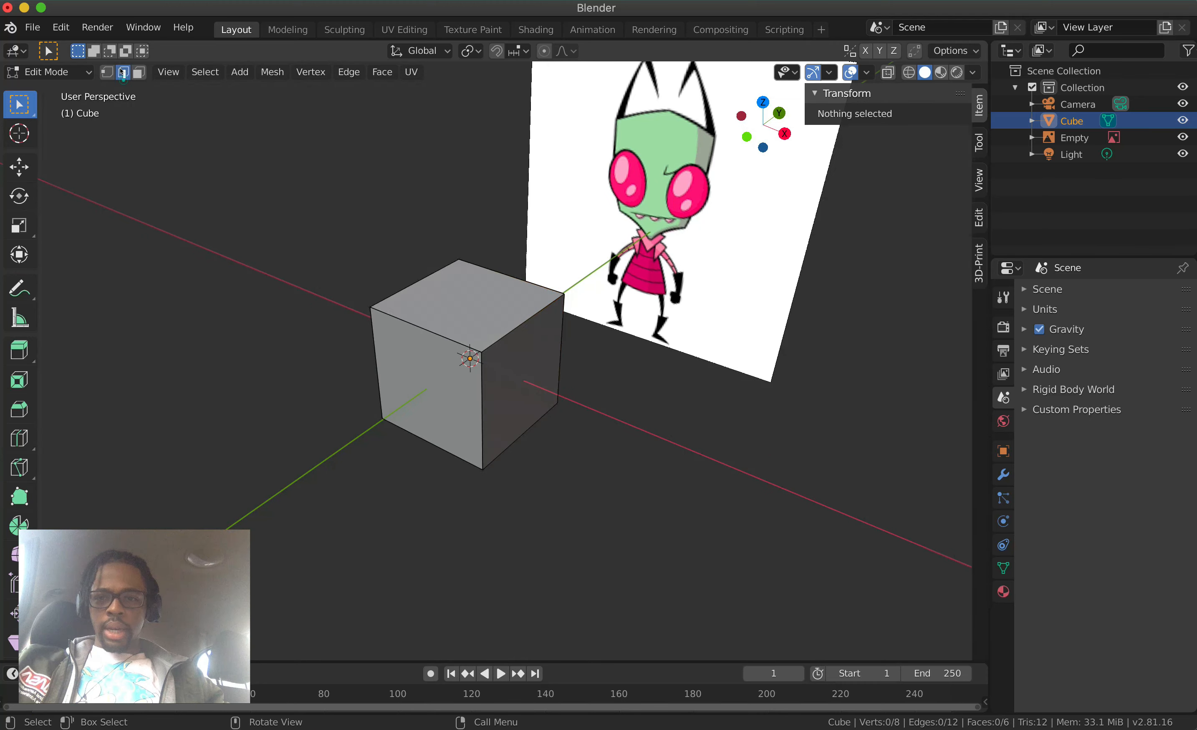
click(426, 326)
scroll(471, 319, up, 5)
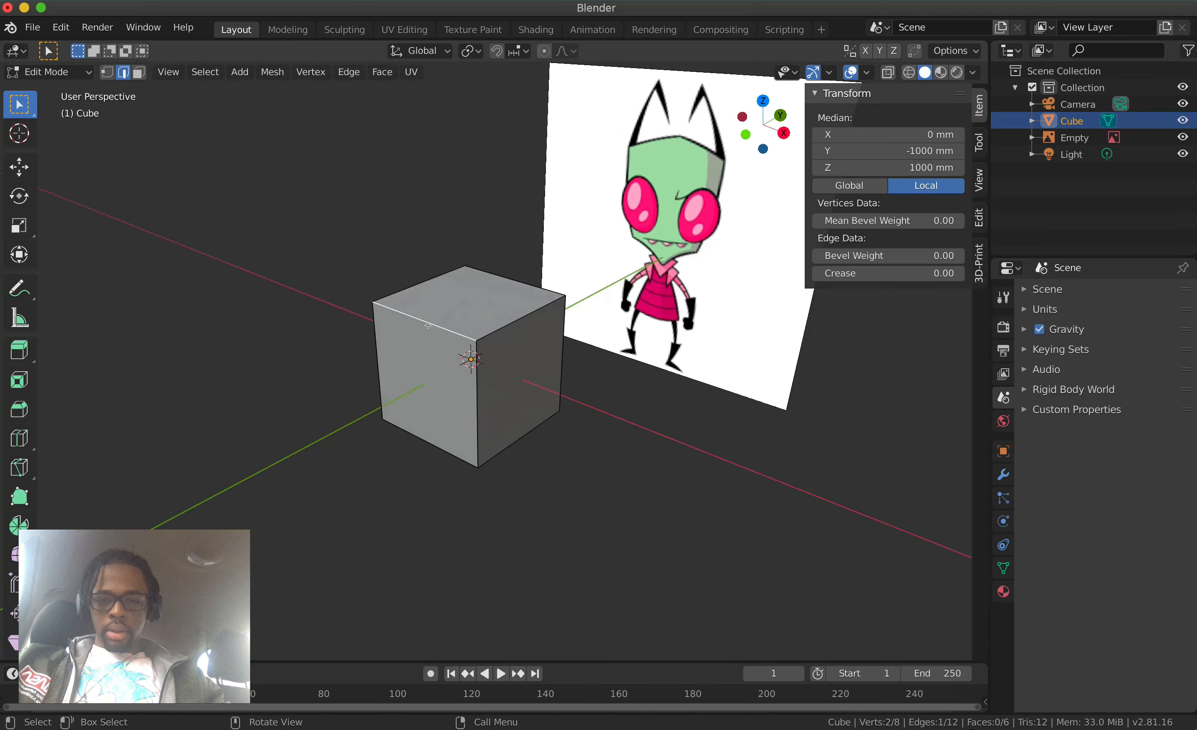
click(520, 303)
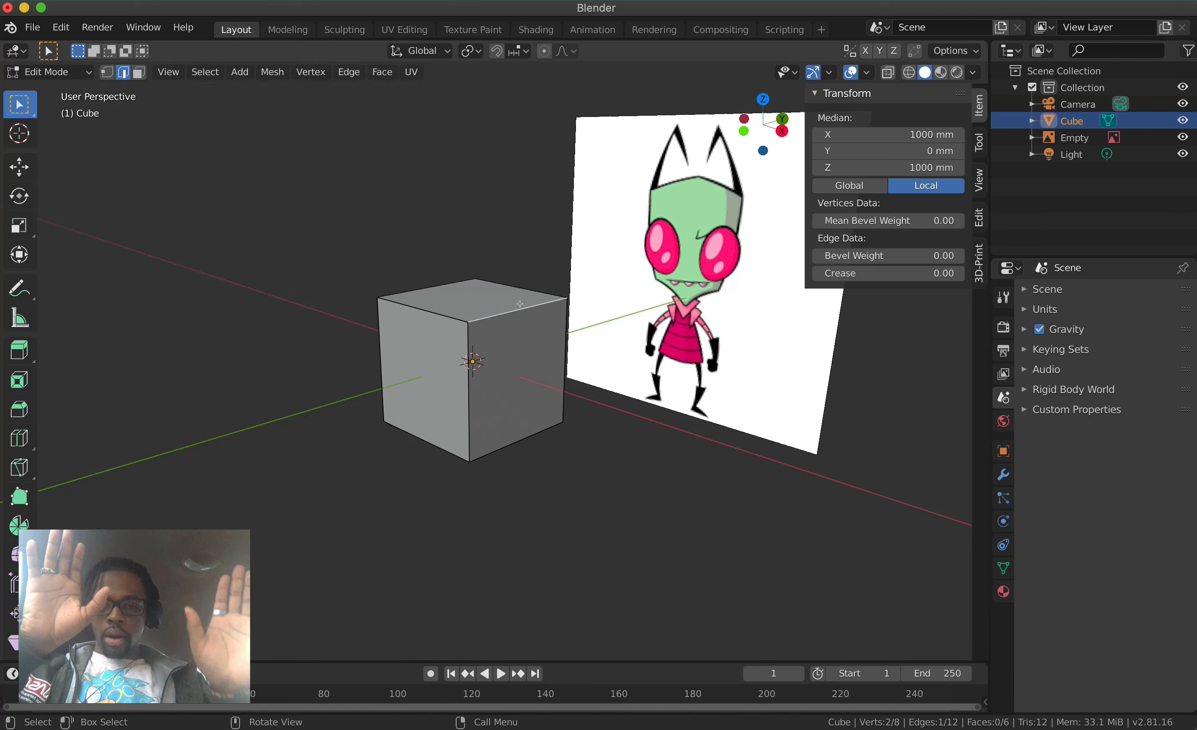
Switch to face selection and select individual cube faces, starting with the top face and ending with the front face
click(138, 72)
click(476, 304)
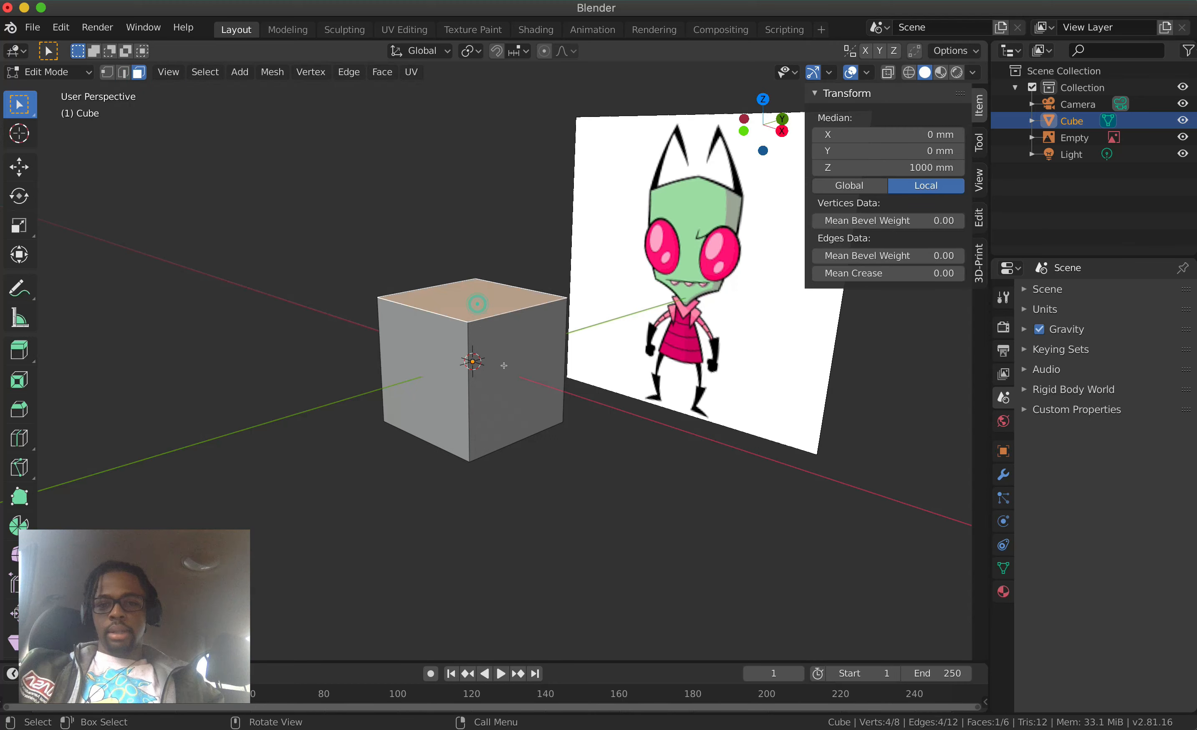
click(518, 392)
scroll(518, 394, left, 10)
click(490, 405)
Examine the cube and its selected front face against the reference image from below, the front and the side
scroll(490, 413, left, 10)
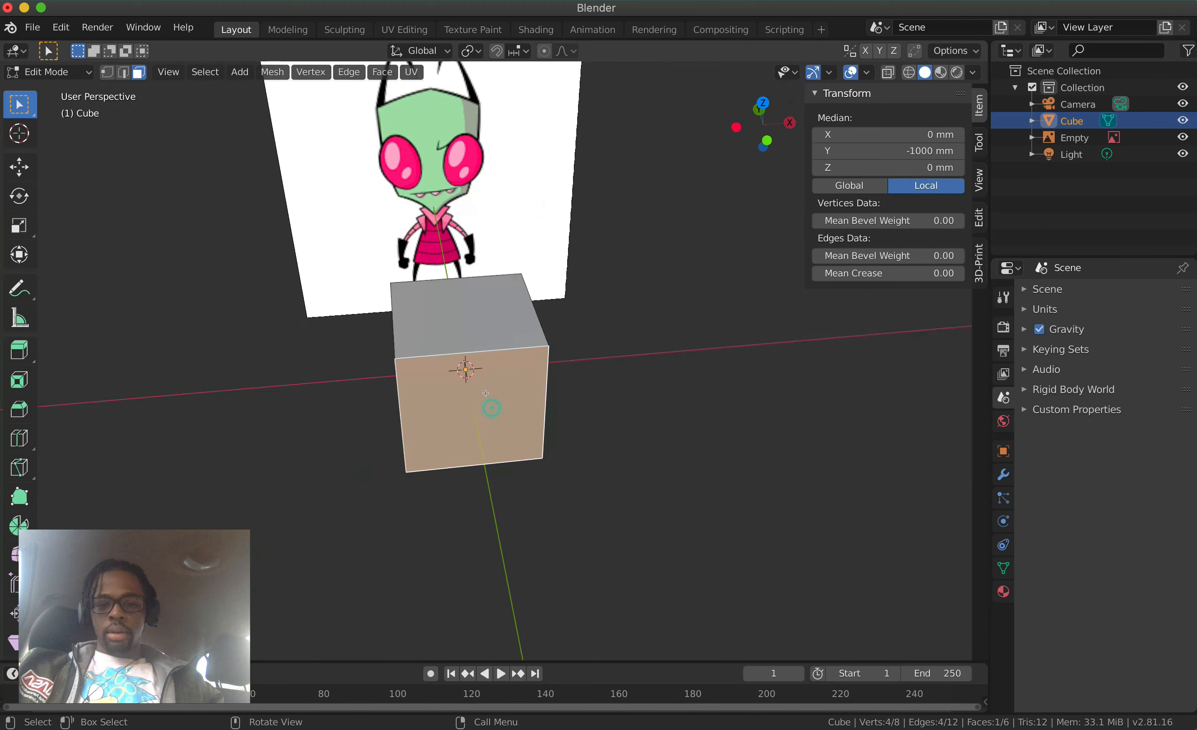
scroll(491, 422, left, 20)
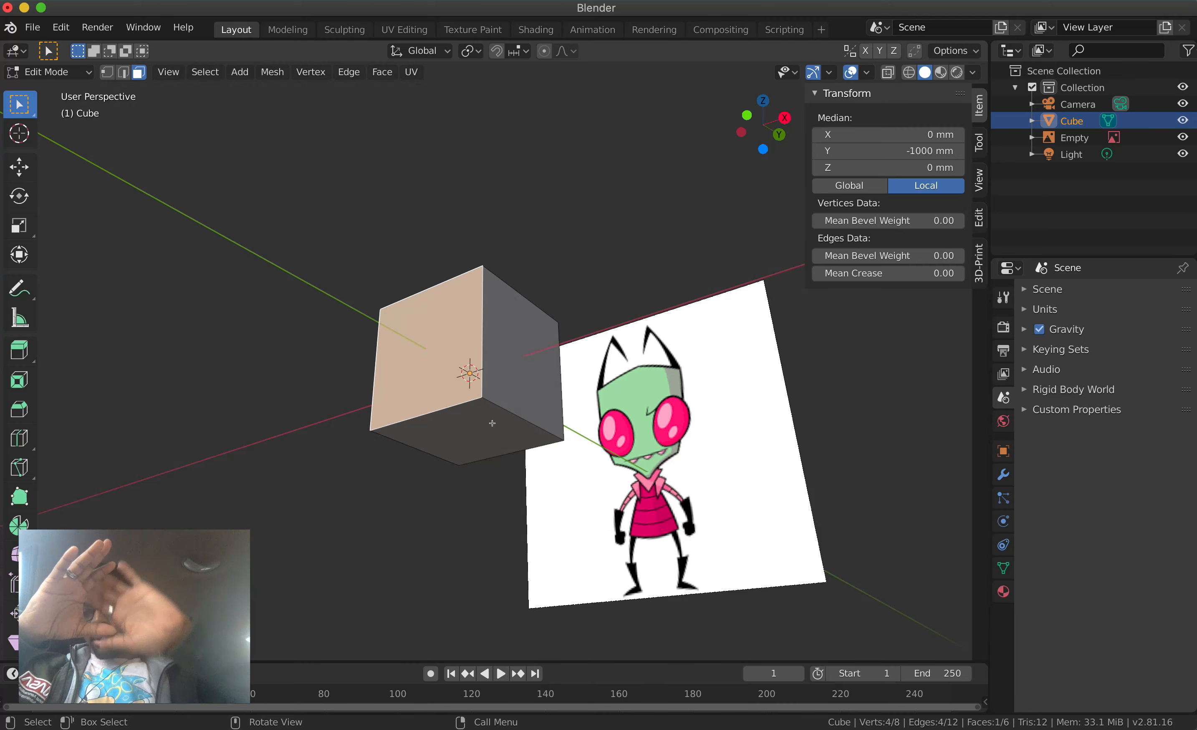
scroll(492, 423, up, 5)
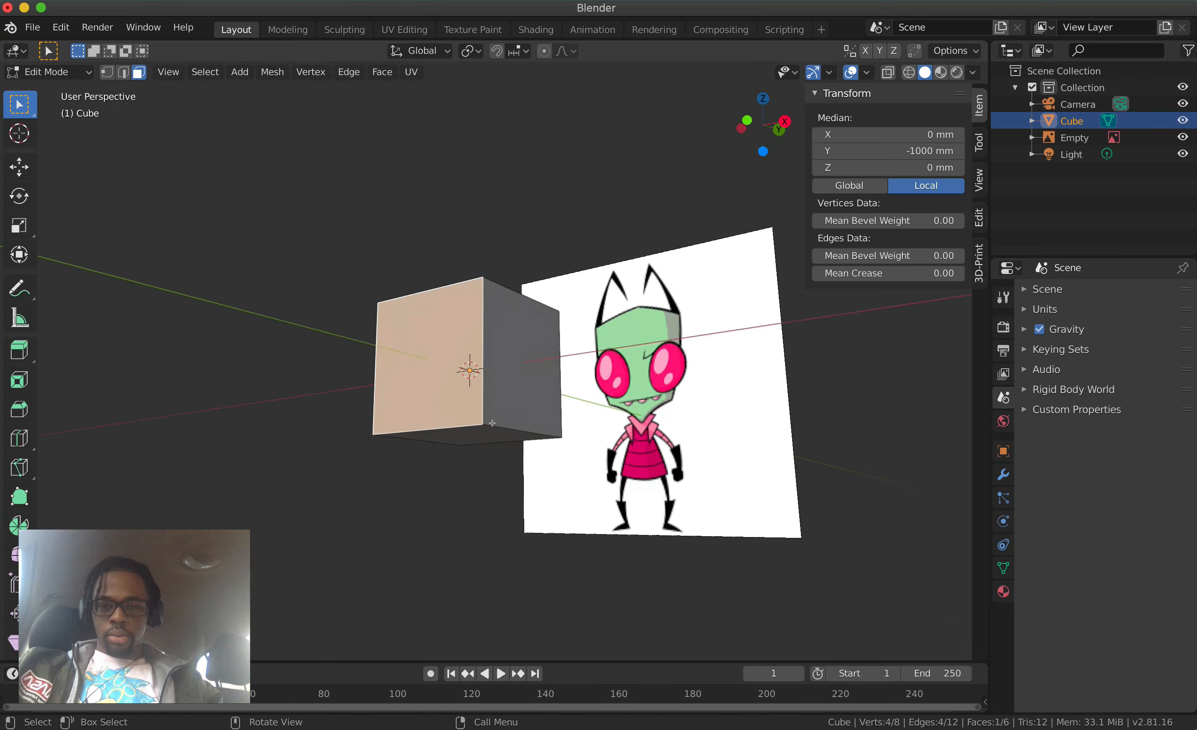
scroll(492, 423, down, 10)
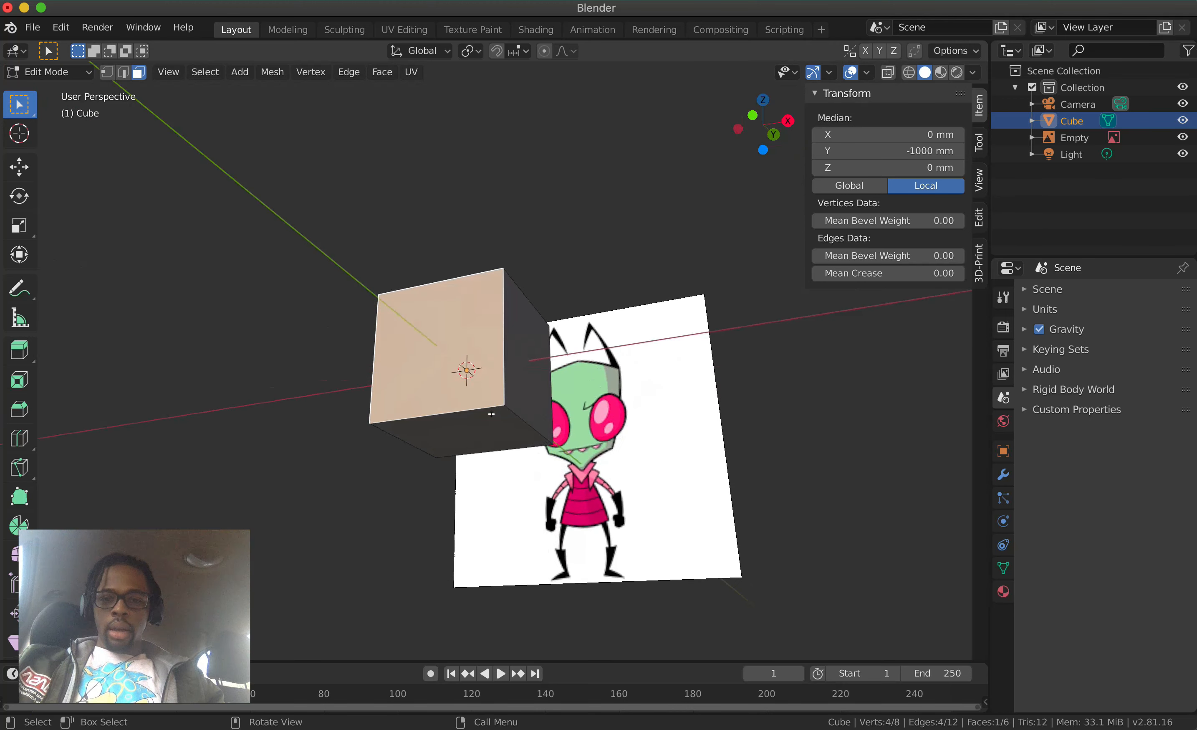
scroll(492, 413, up, 10)
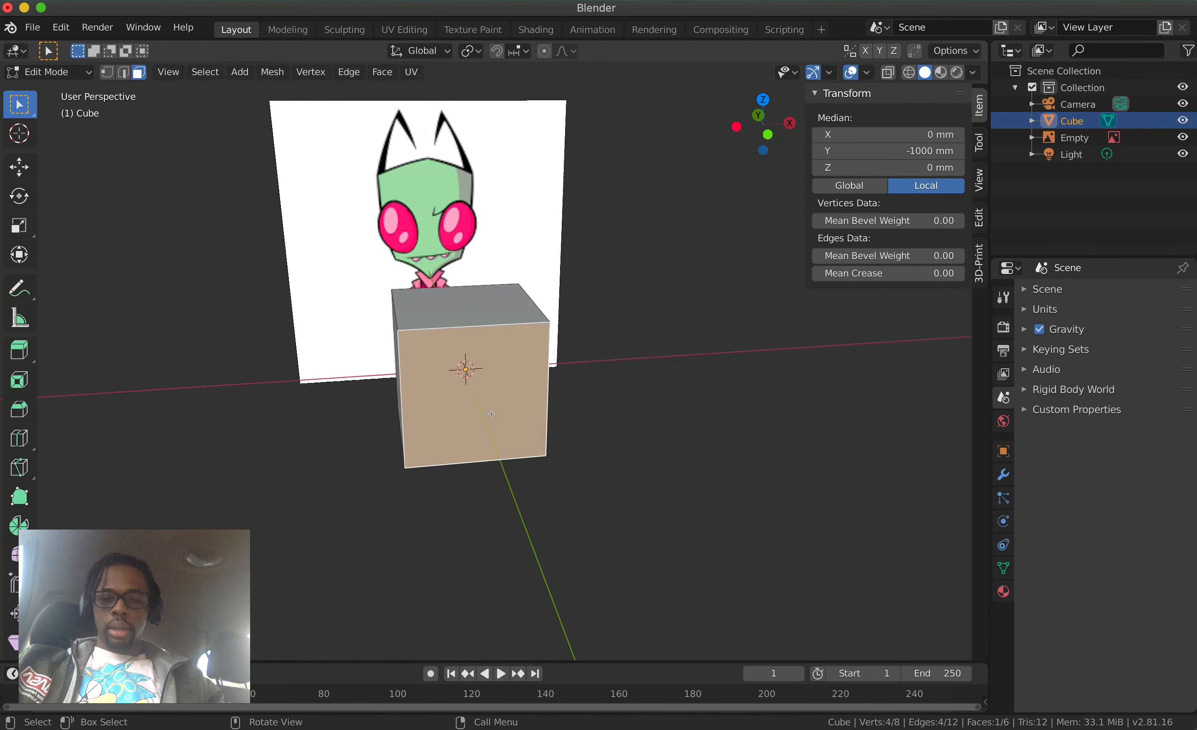
scroll(491, 414, down, 5)
scroll(559, 401, down, 3)
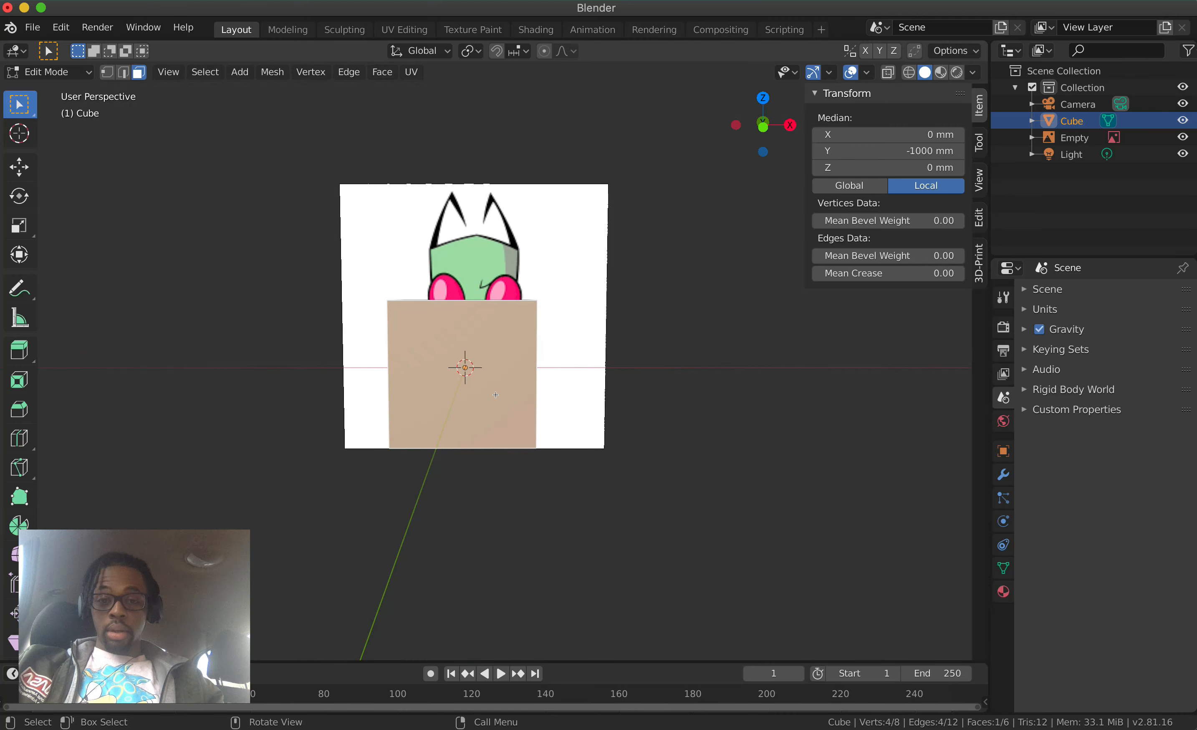
scroll(496, 395, right, 6)
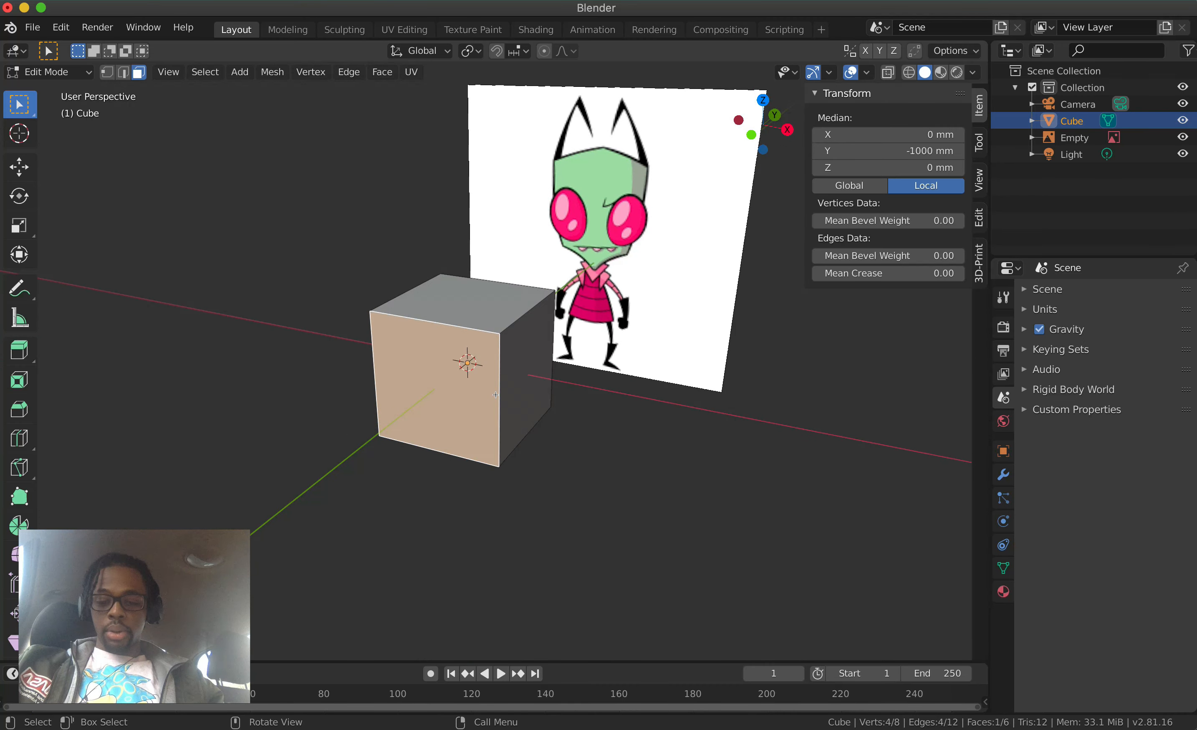
Delete the cube's front face, inspect the open interior from several angles, and undo the deletion
key(x)
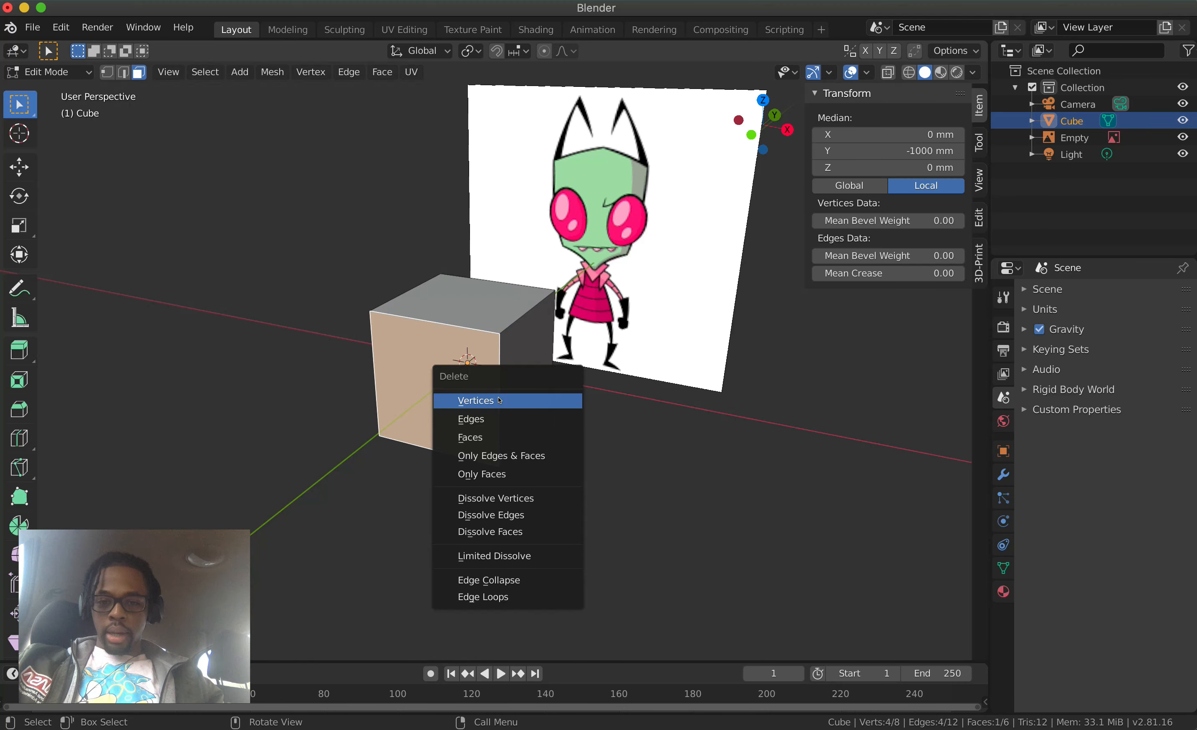
click(484, 436)
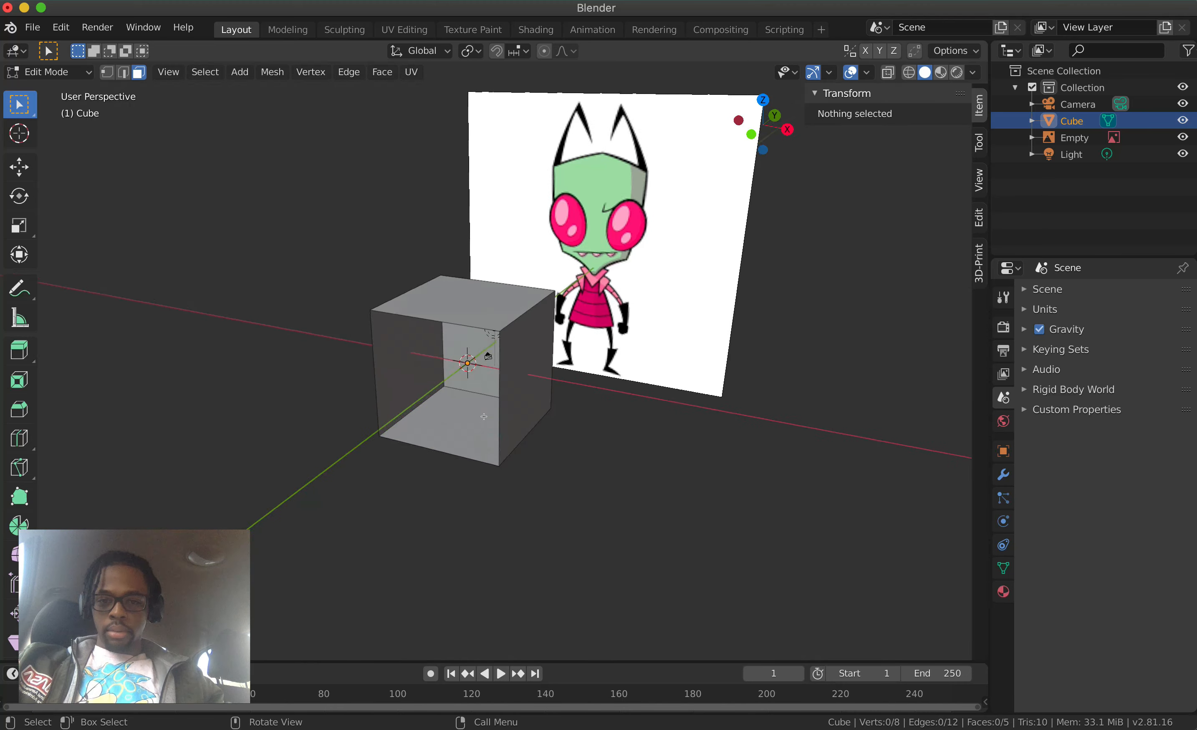
scroll(484, 416, right, 15)
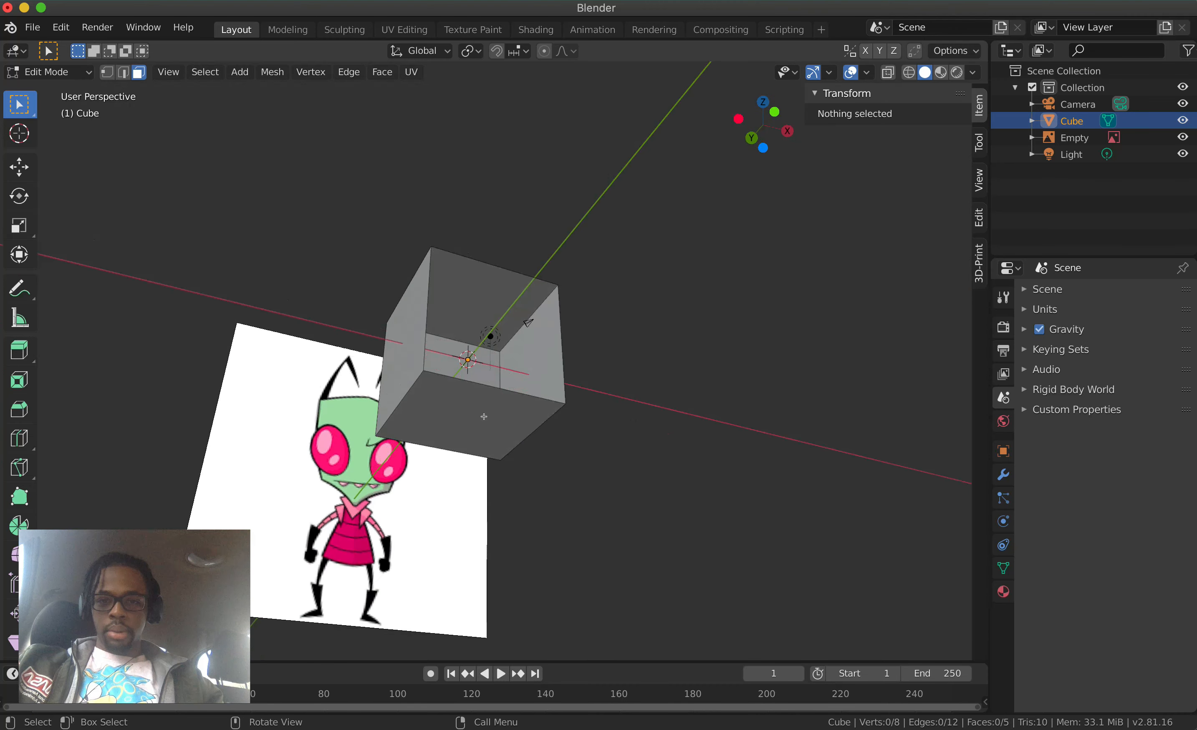
scroll(484, 416, up, 10)
scroll(485, 416, right, 8)
key(super+z)
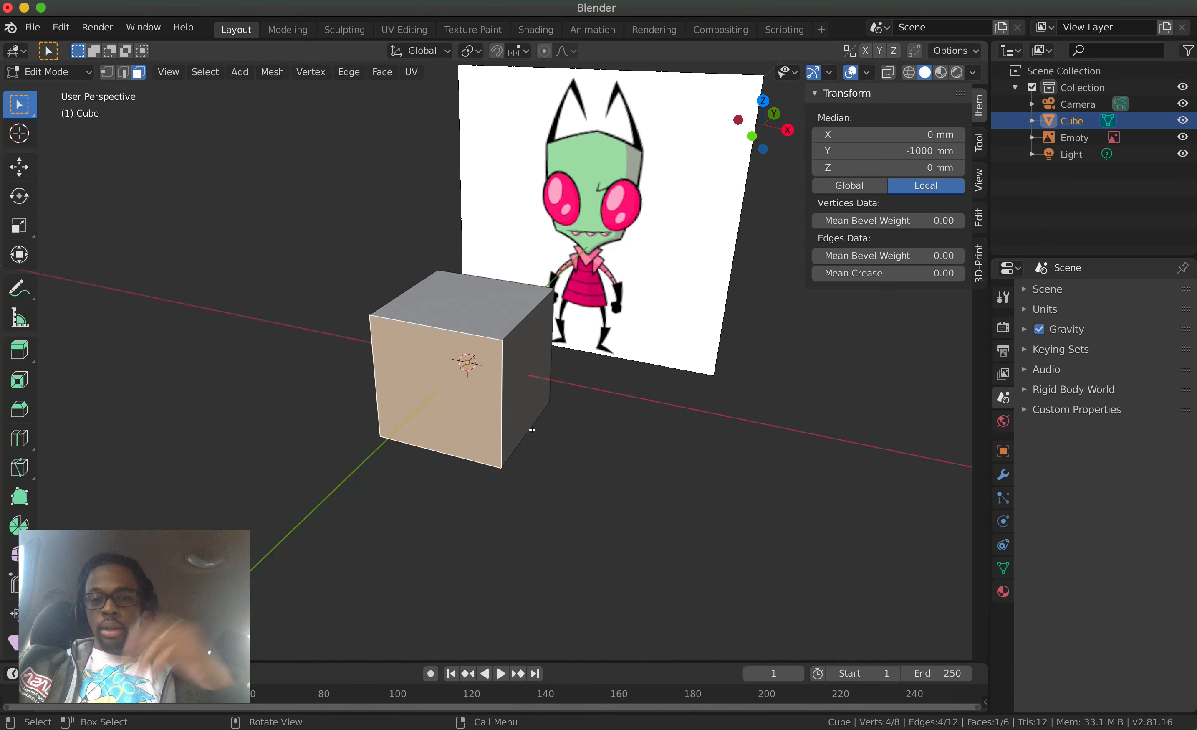
Switch to the front orthographic view, return to Object Mode with the whole mesh selected, and display the scene in Wireframe shading
key(KP_1)
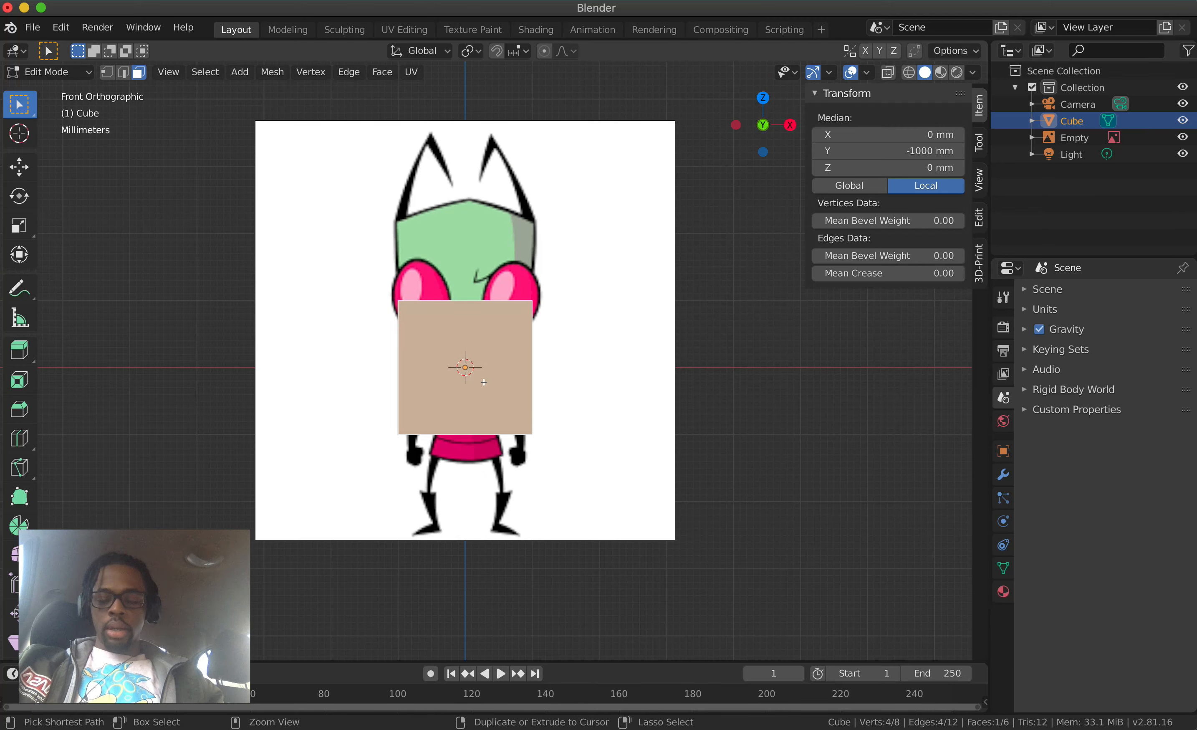
ctrl+scroll(484, 382, up, 3)
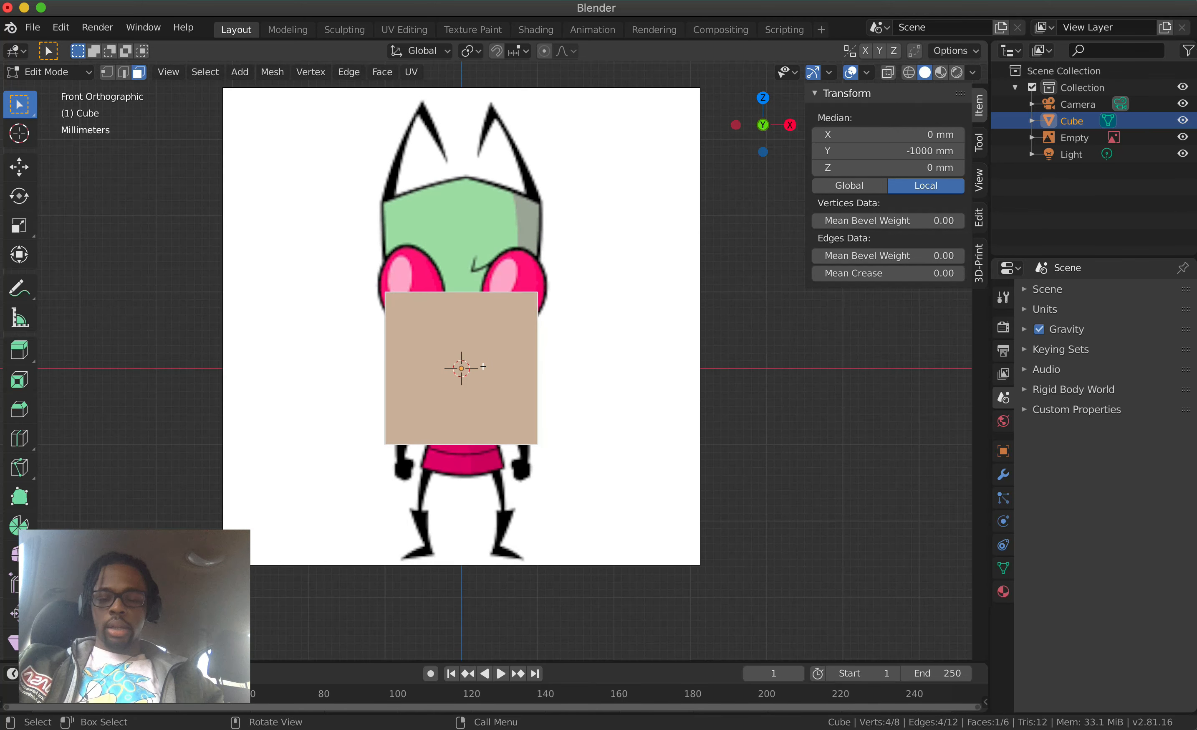
key(a)
key(alt+a)
key(a)
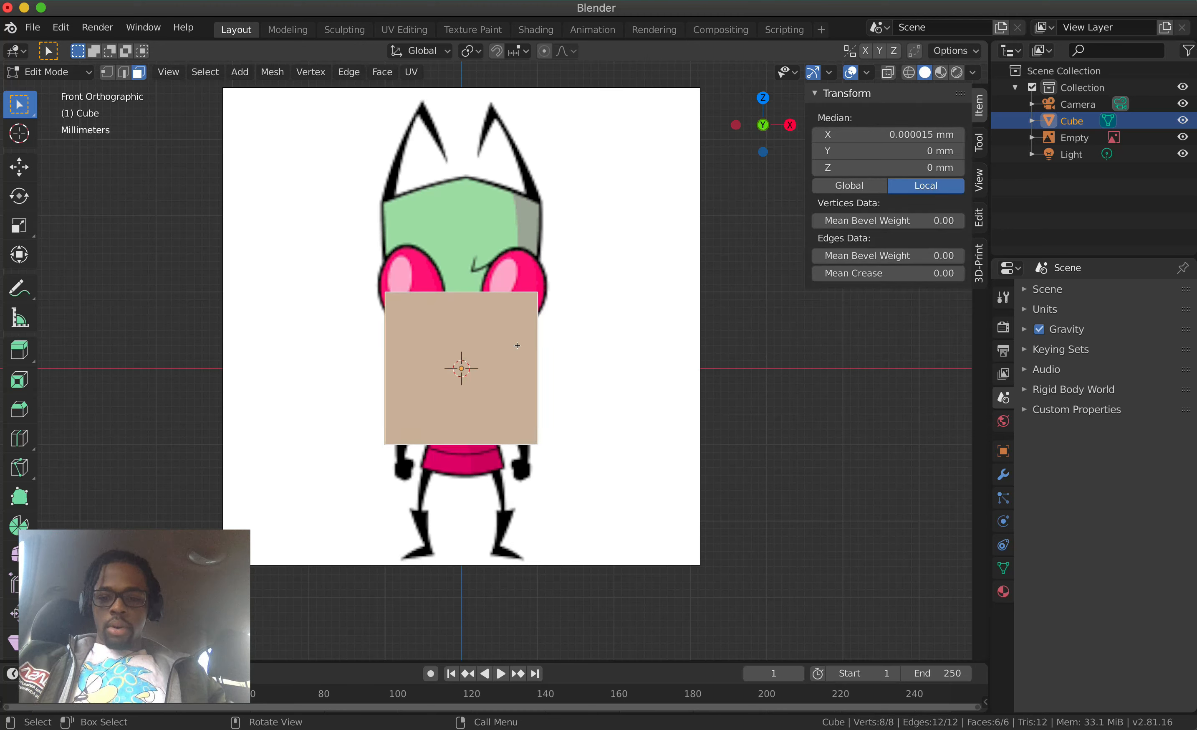
key(Tab)
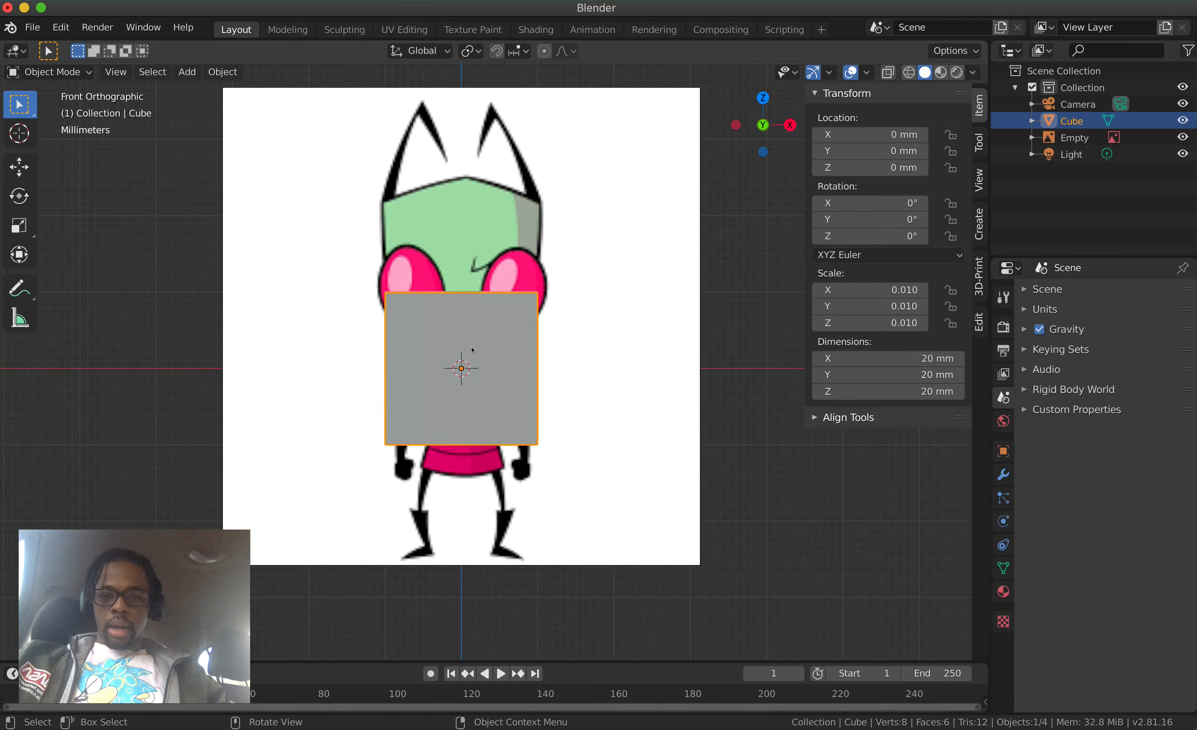
key(z)
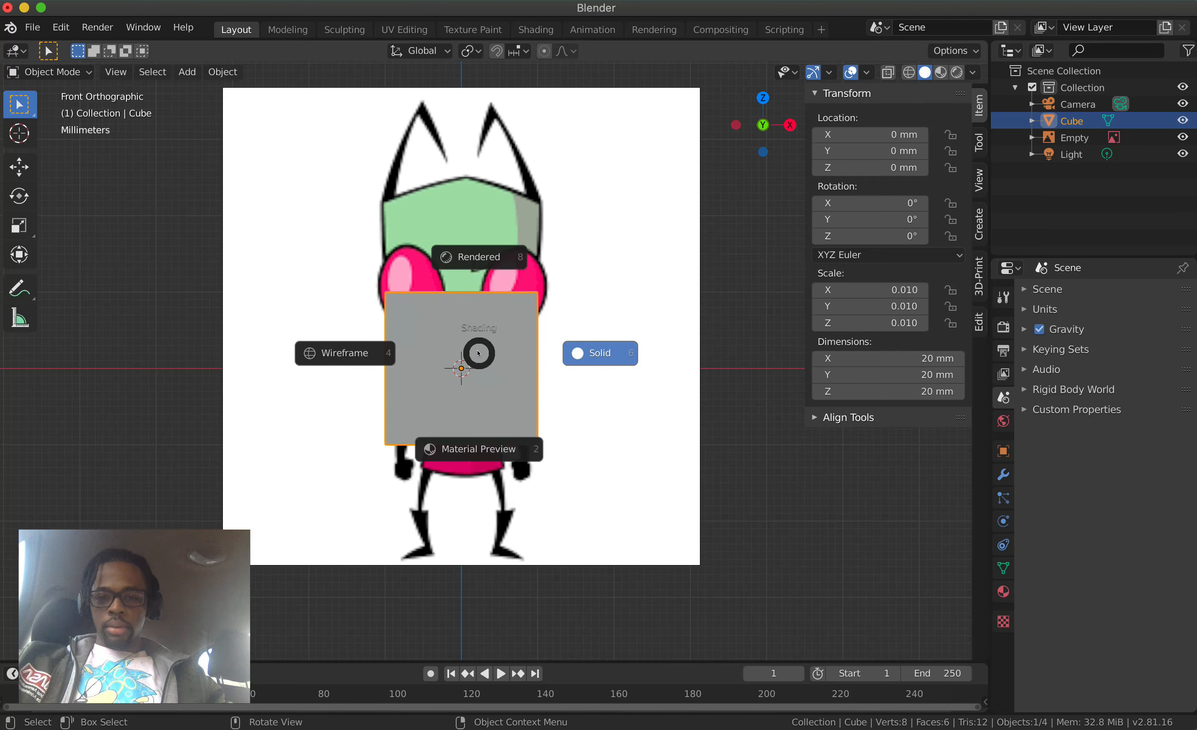
click(375, 355)
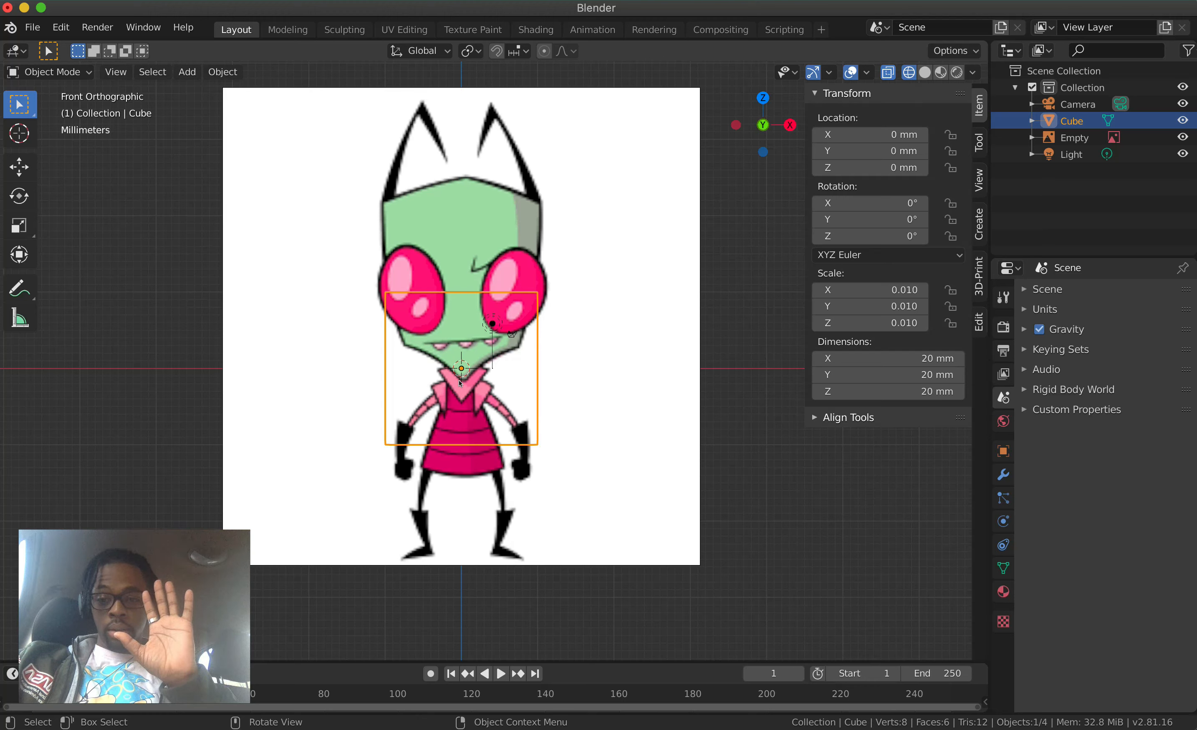
Move the cube up along the Z axis by about 11.9 mm, over the character's head
key(g)
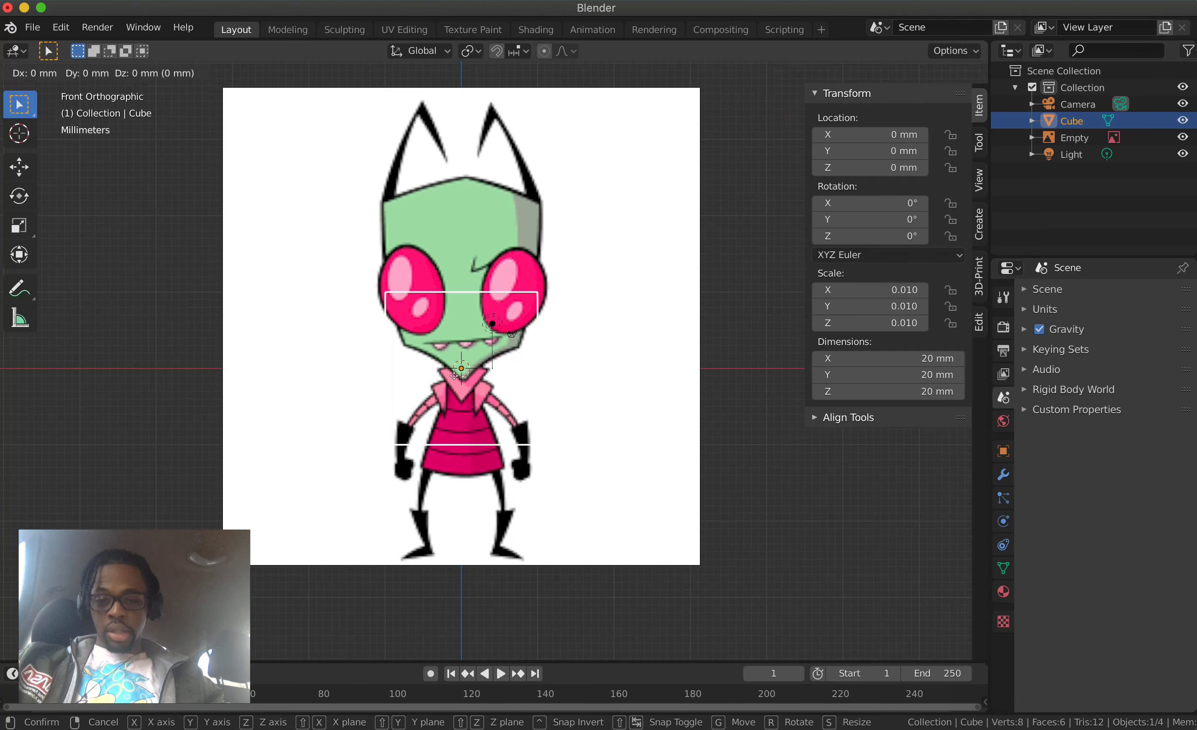
key(z)
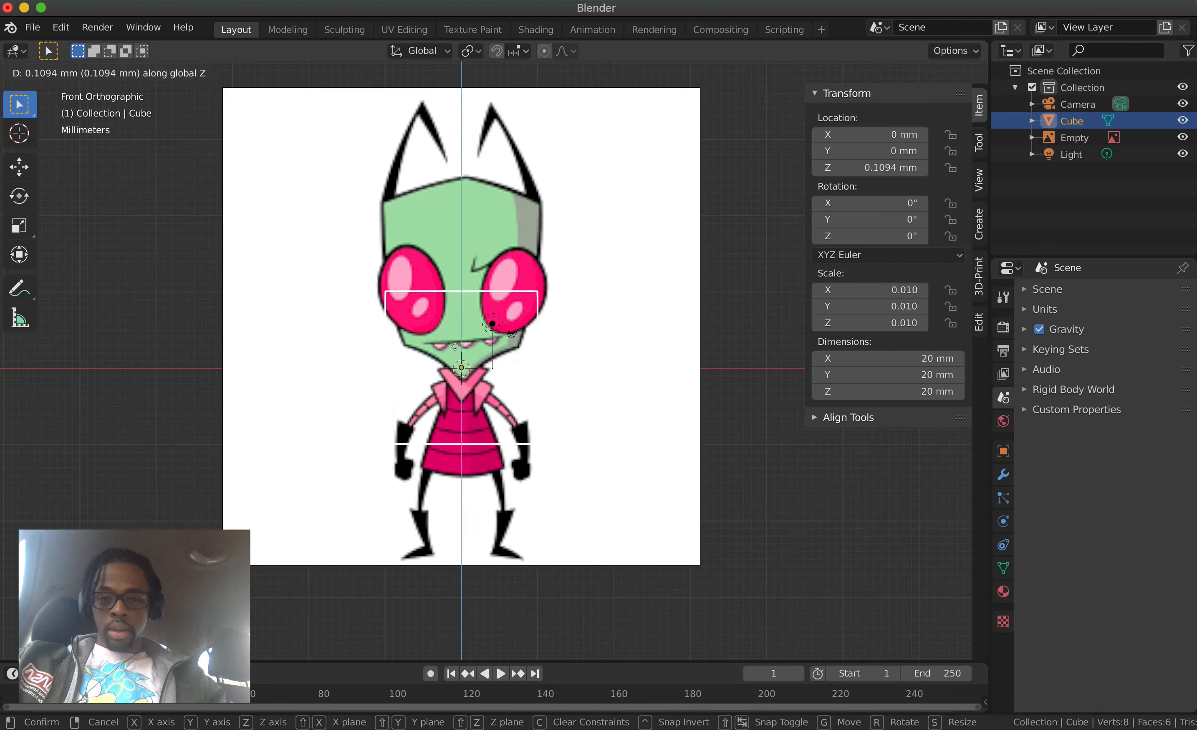
click(464, 293)
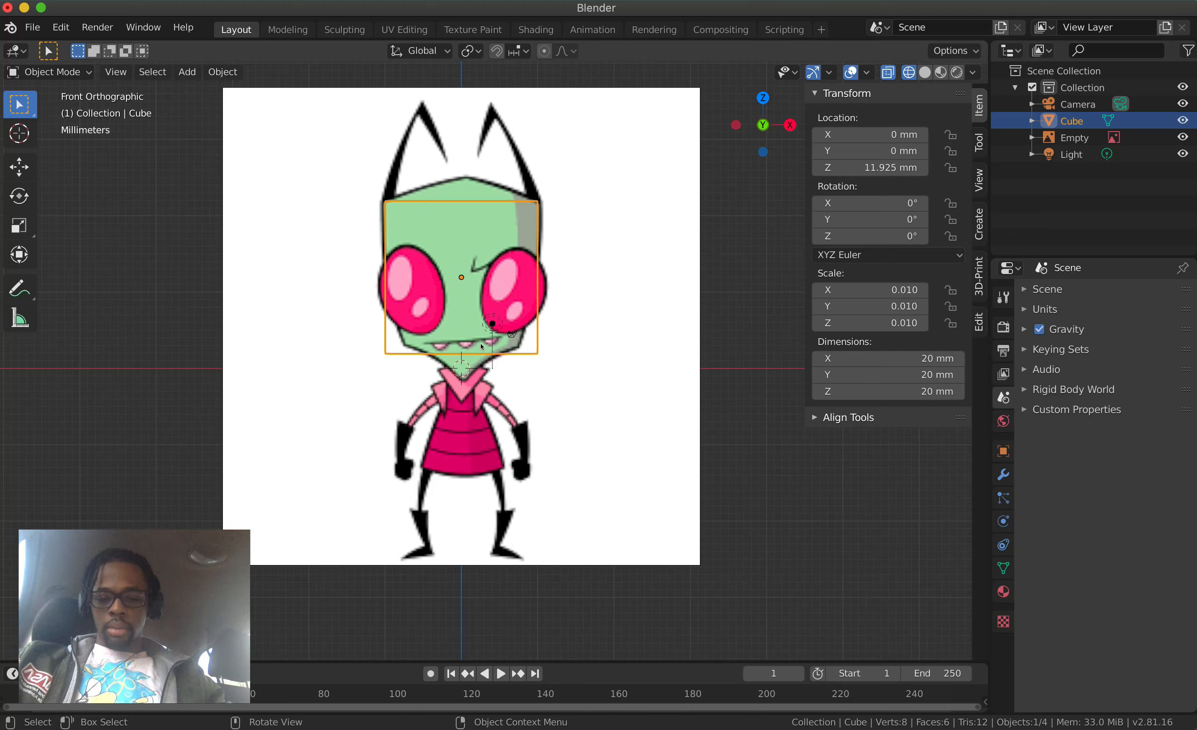
Enter Edit Mode on the head cube and deselect all of its geometry
key(Tab)
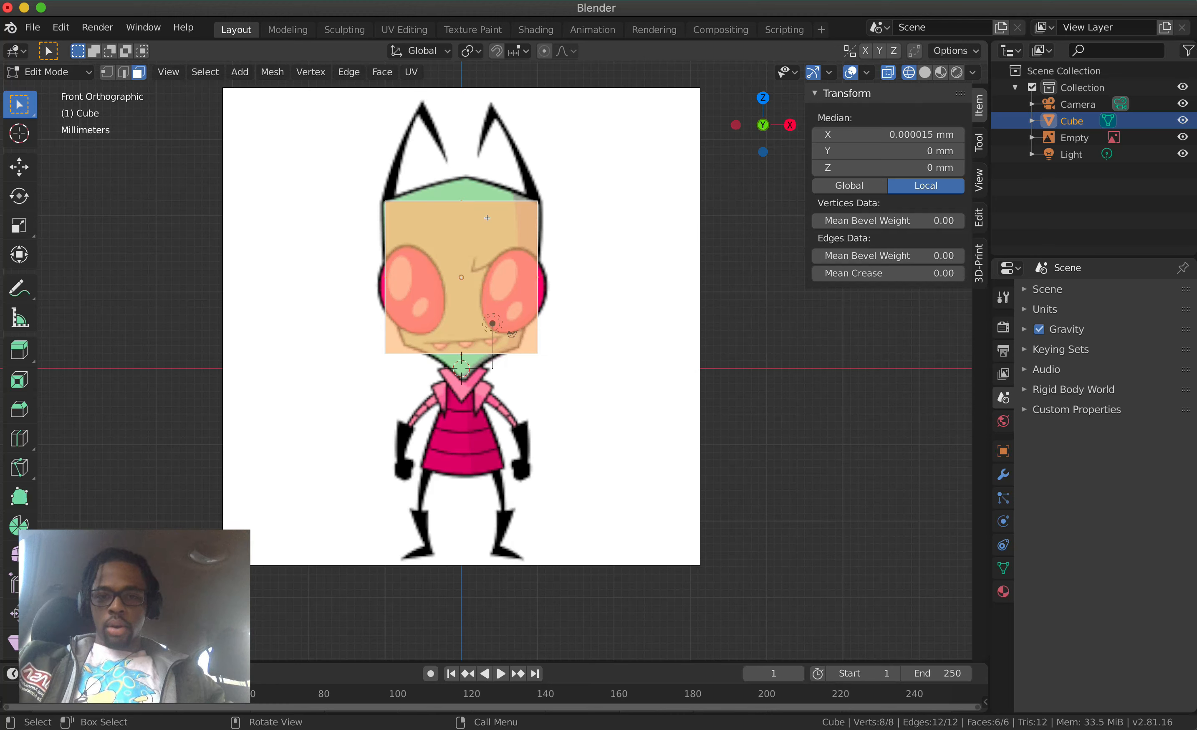
key(alt+a)
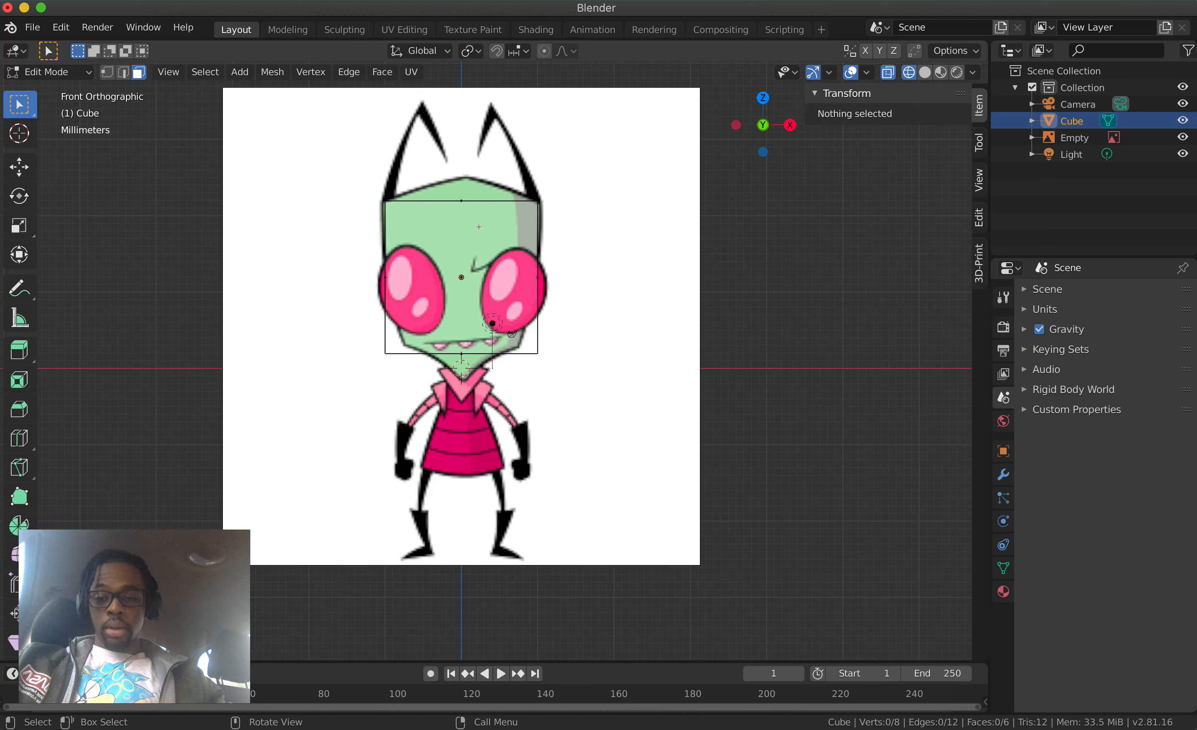
key(ctrl)
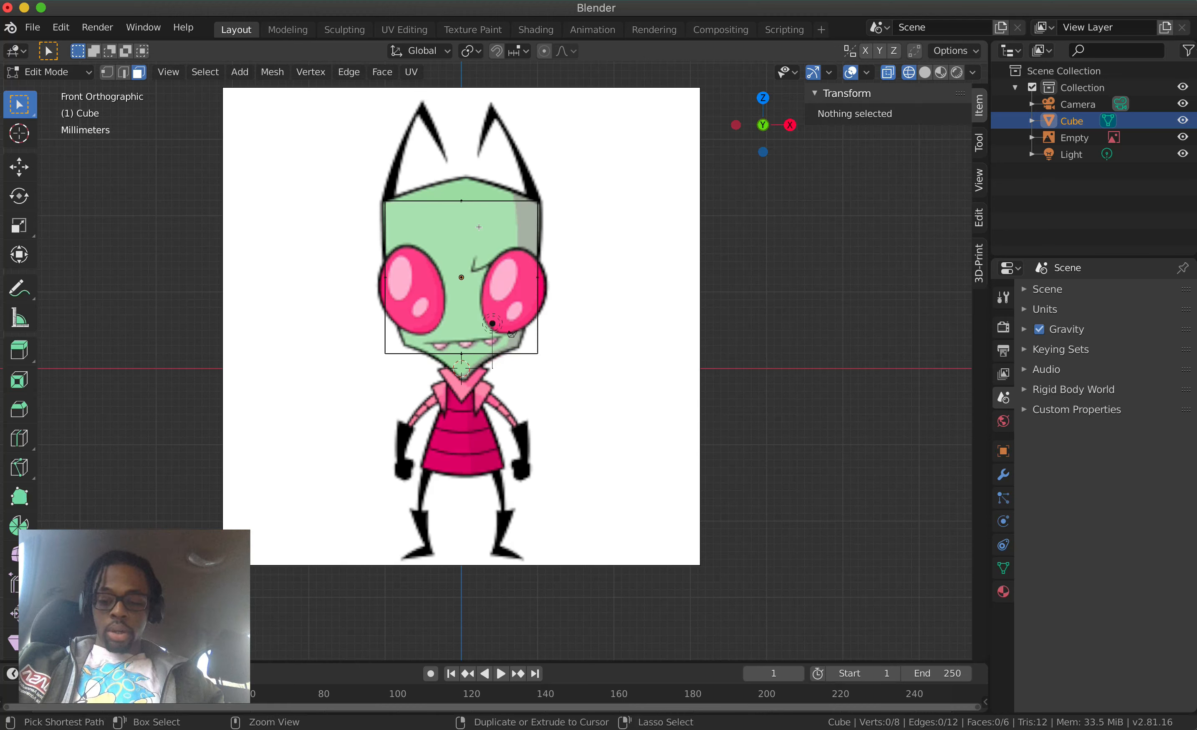
Add a single vertical loop cut through the centre of the cube, without sliding it off centre
key(ctrl+r)
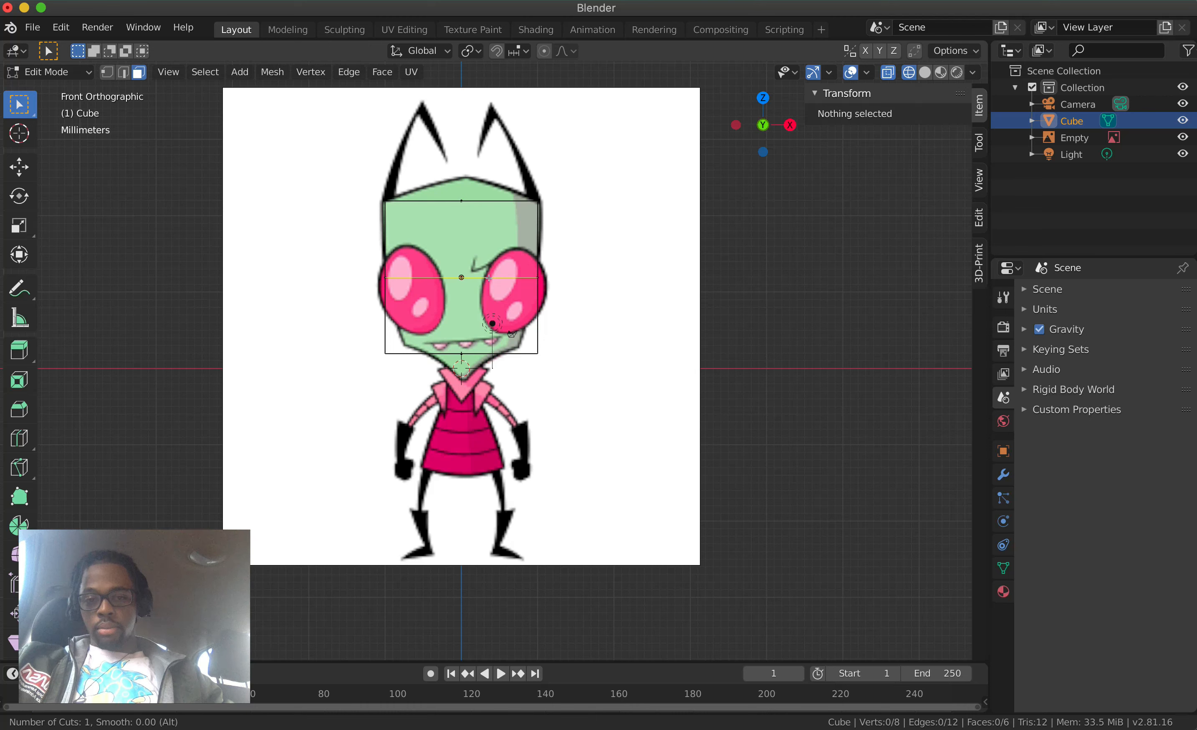
scroll(489, 278, up, 2)
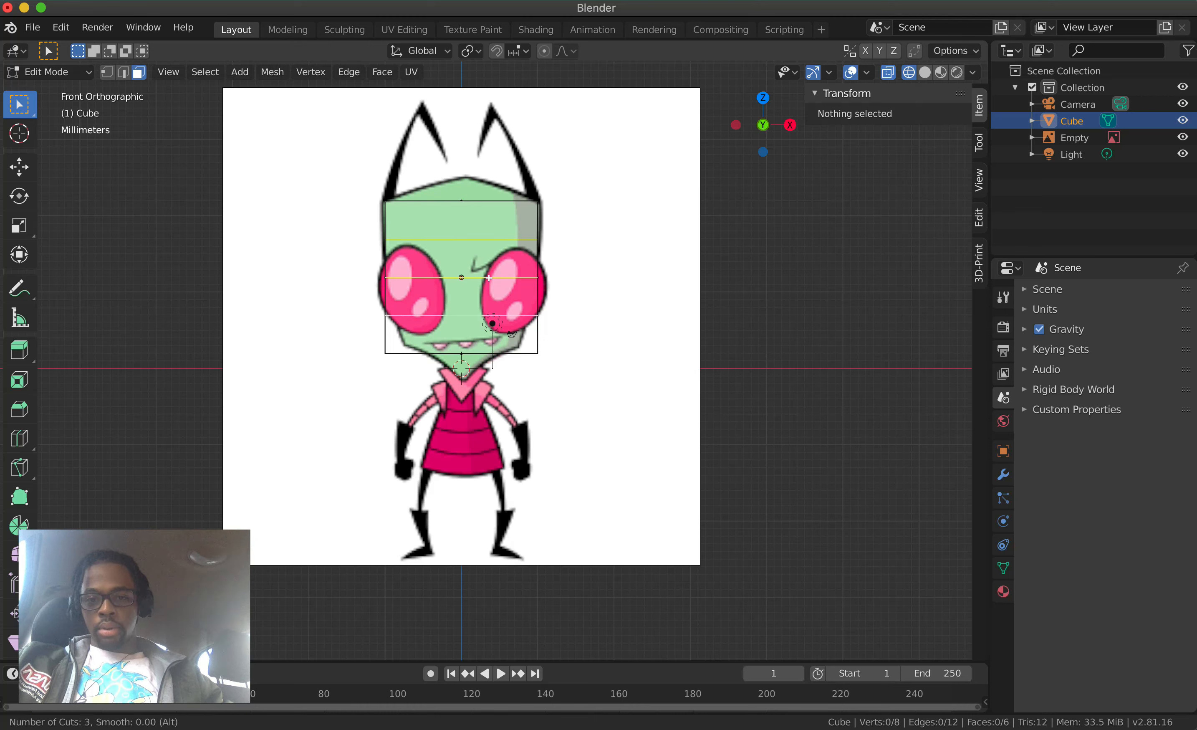
scroll(488, 278, up, 4)
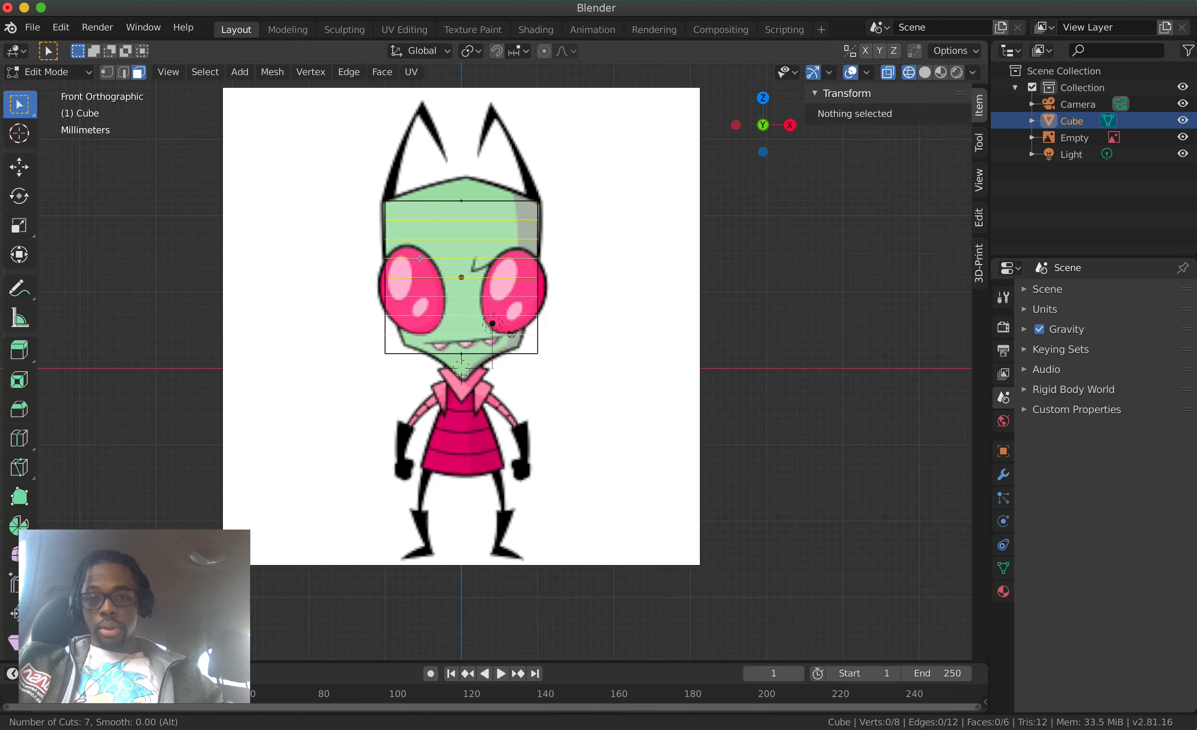
scroll(419, 259, down, 6)
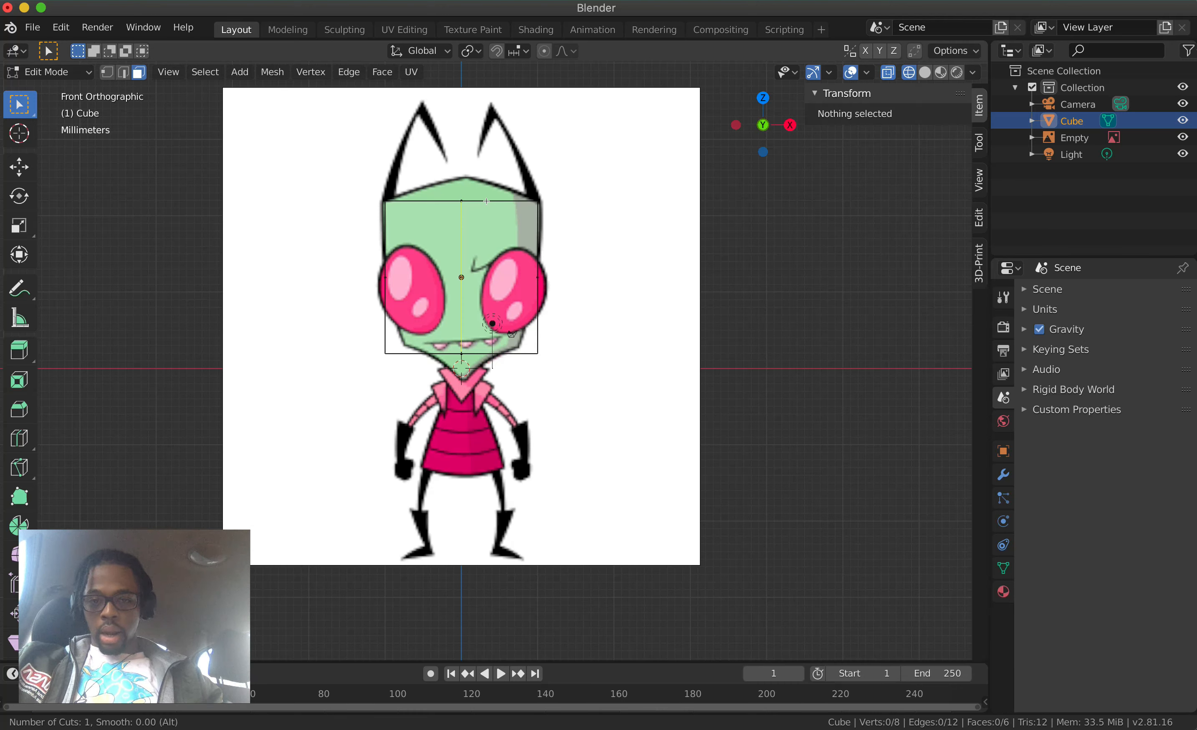
click(487, 201)
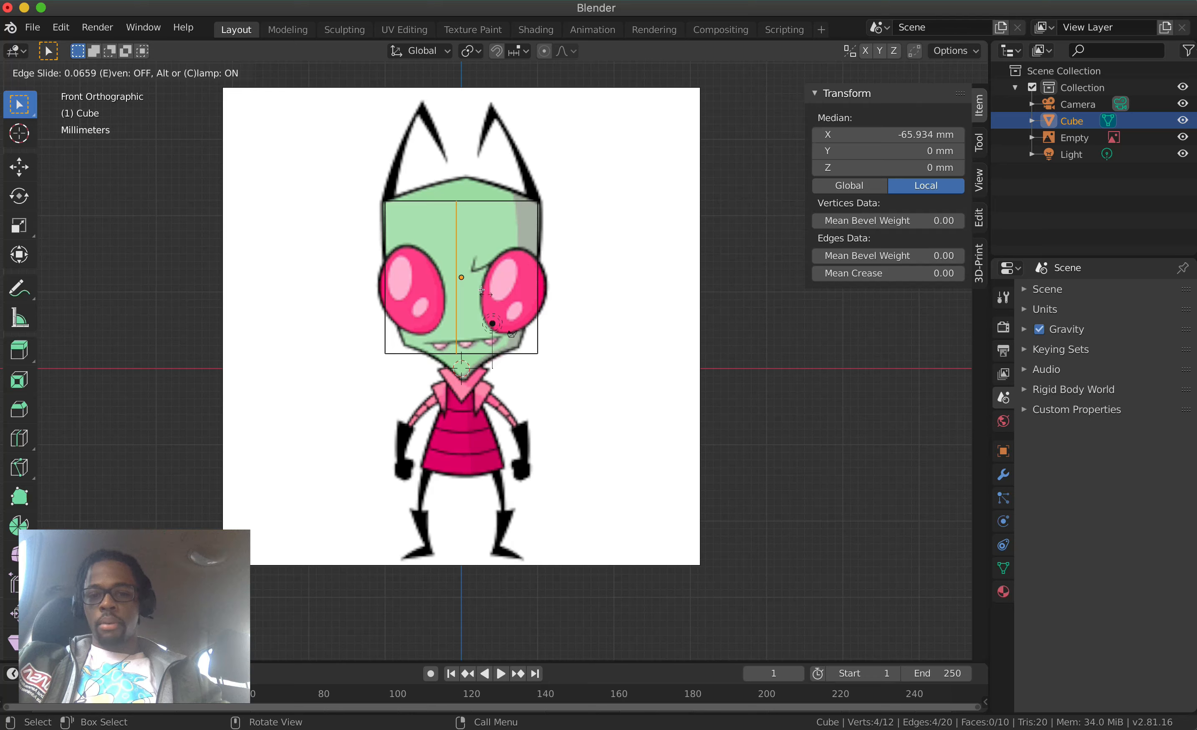
key(Escape)
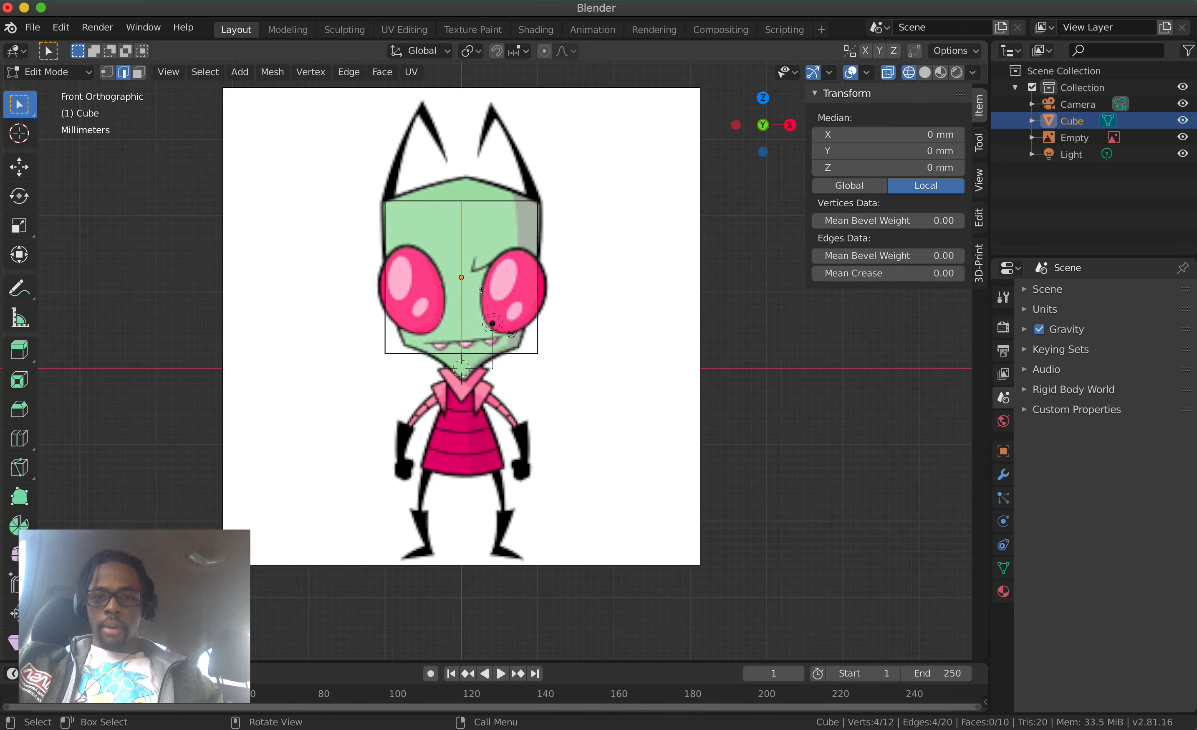
Select the cube's four vertical corner edges and scale them along the Y axis to about 0.63
scroll(481, 290, up, 5)
scroll(482, 289, right, 10)
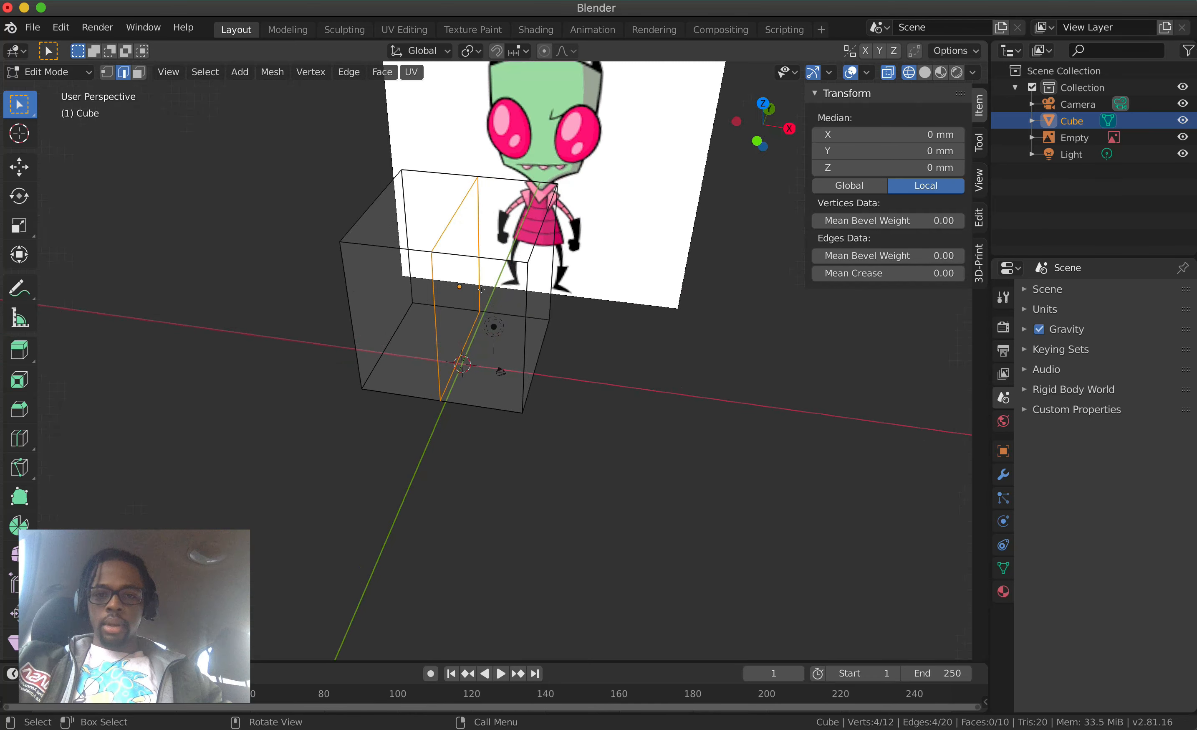
scroll(482, 290, left, 10)
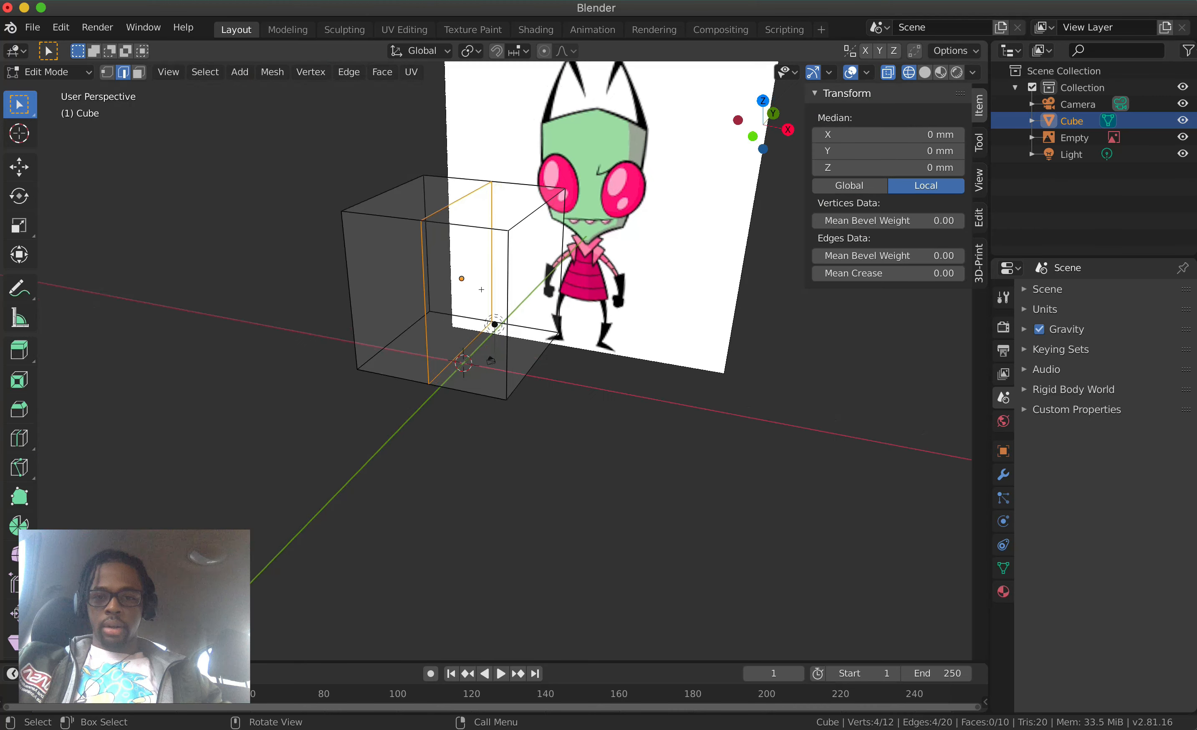
middle_drag(482, 289, 482, 290)
click(449, 309)
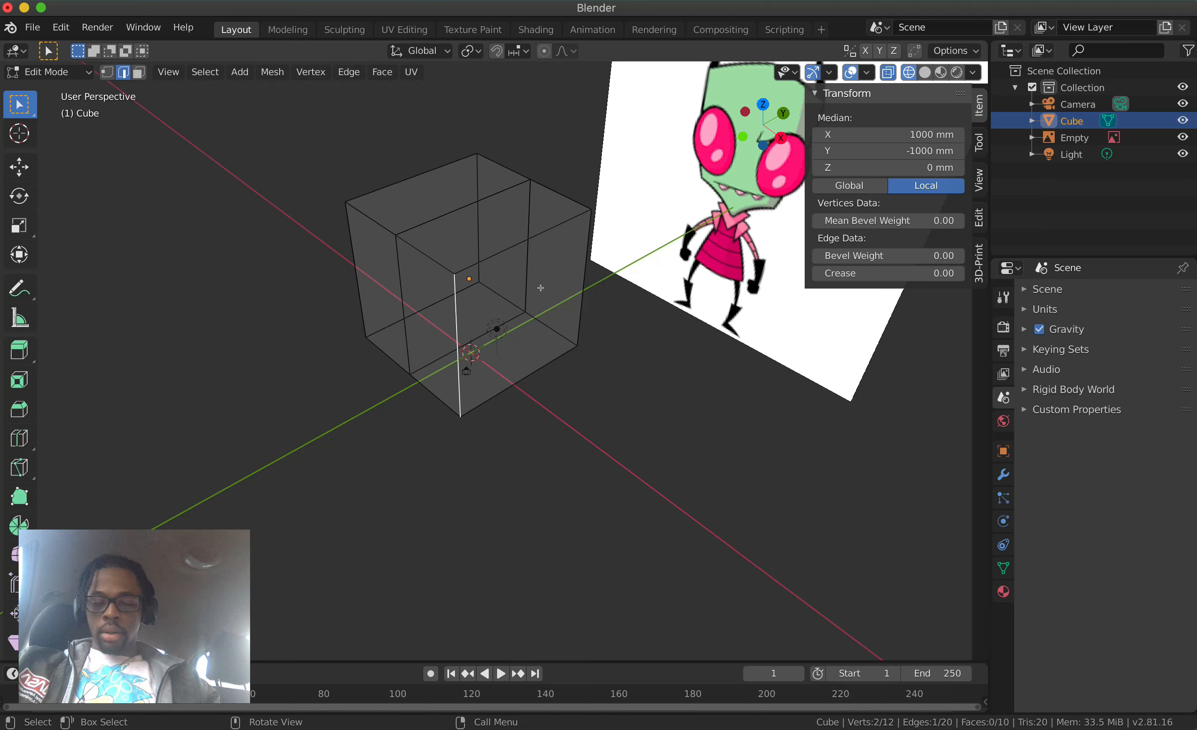
shift+click(587, 258)
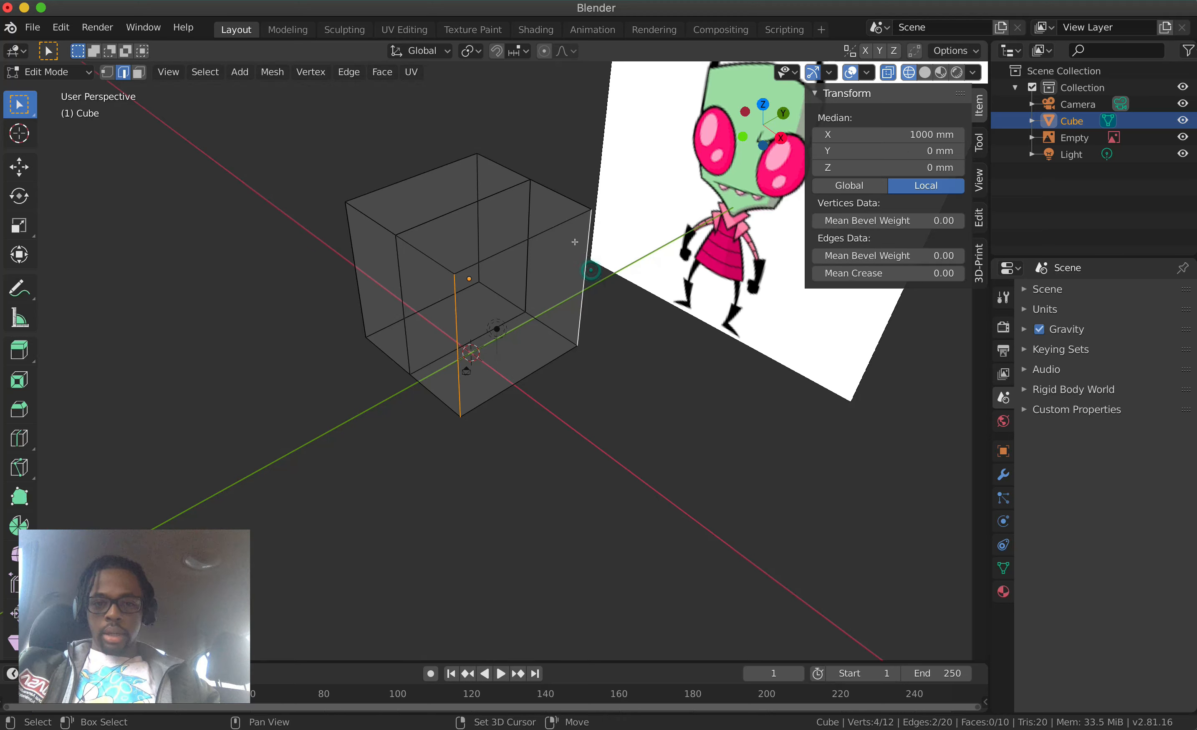
shift+click(473, 170)
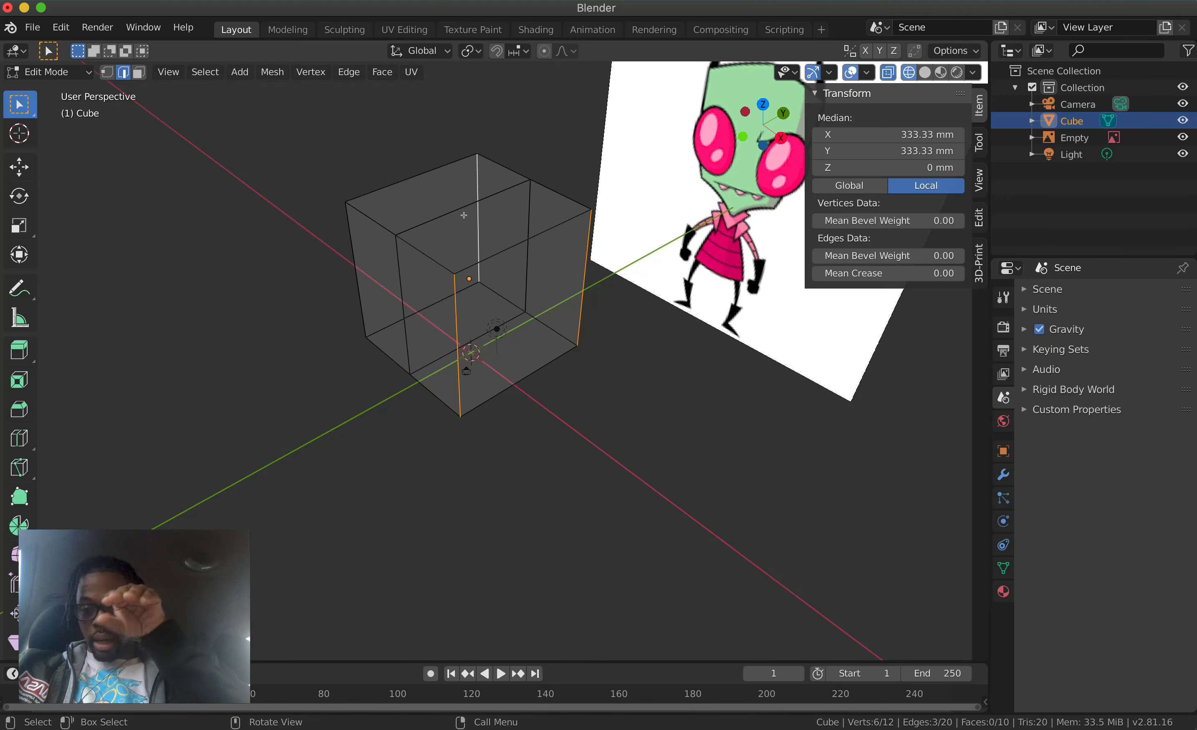
shift+click(352, 248)
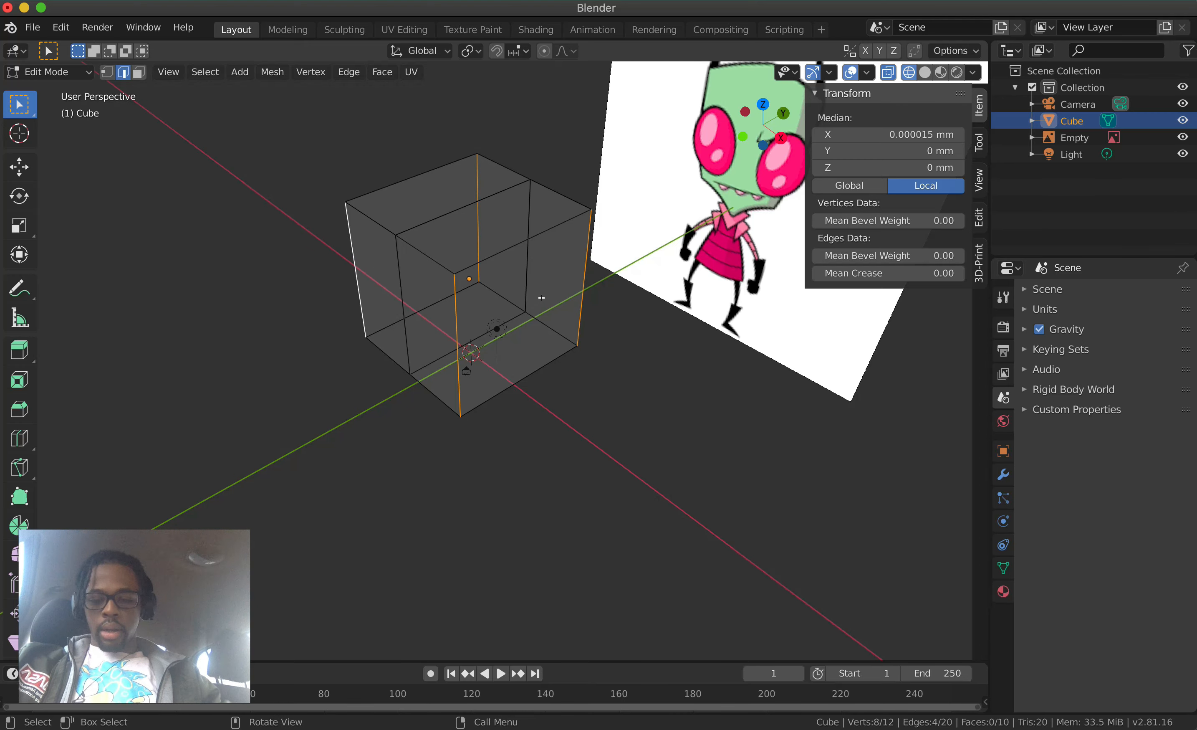
middle_drag(547, 297, 548, 298)
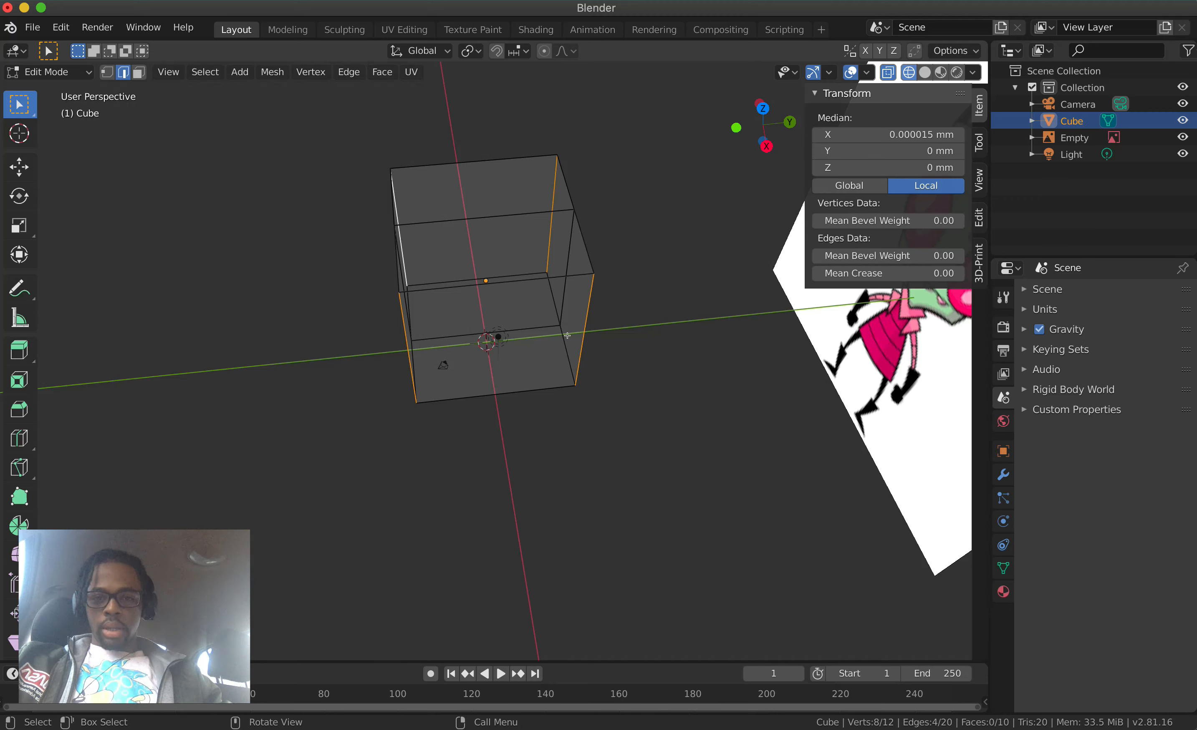
key(s)
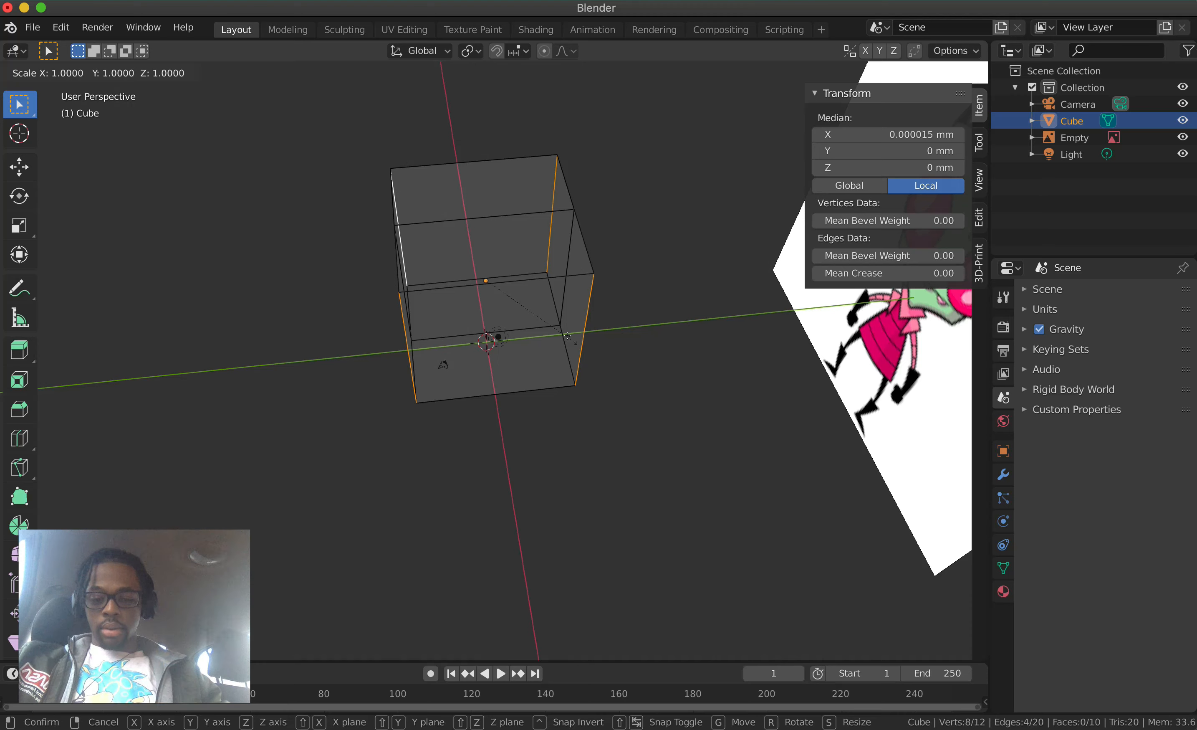
key(y)
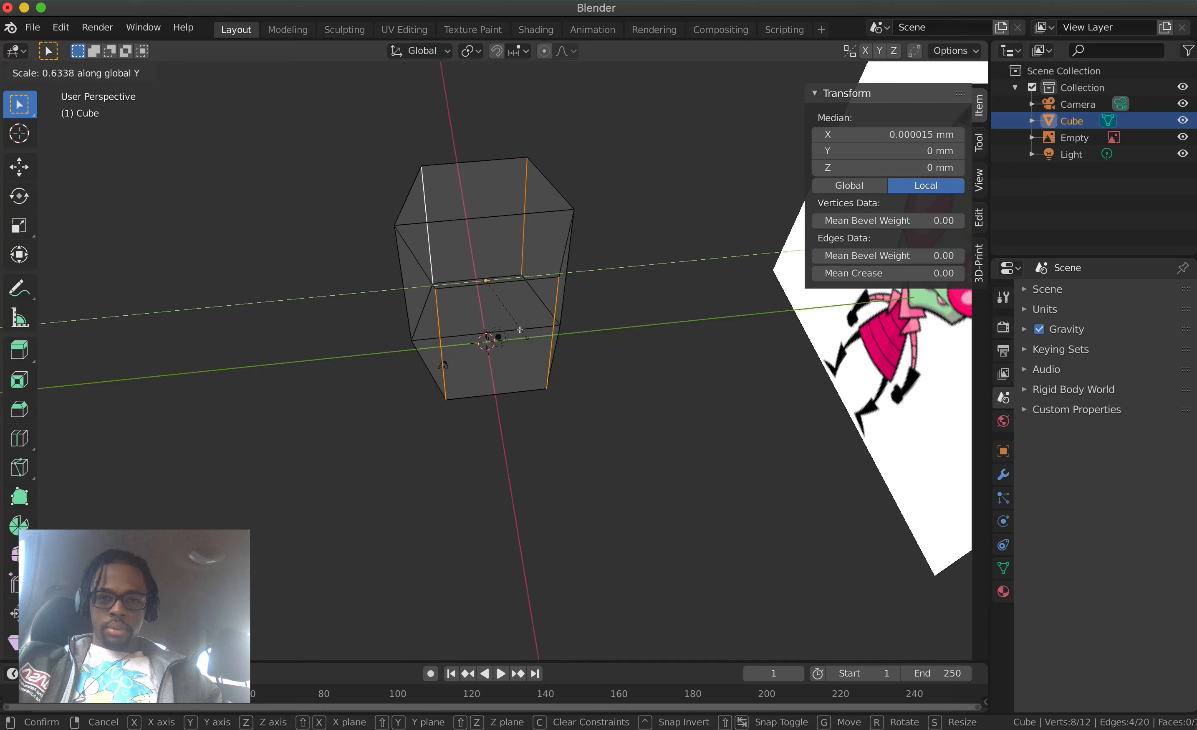
click(521, 329)
Examine the six-sided head block from several angles against the reference image
scroll(520, 329, down, 8)
scroll(520, 329, left, 10)
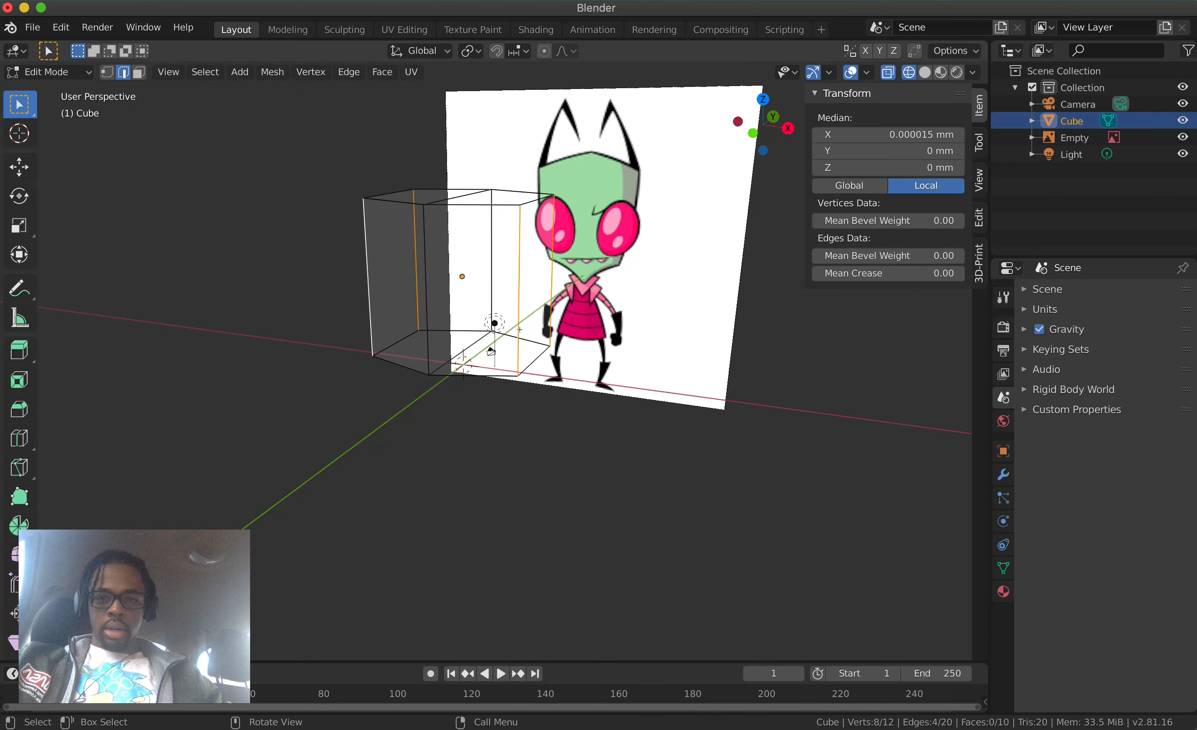
scroll(520, 329, up, 8)
scroll(521, 329, up, 5)
scroll(520, 330, right, 10)
scroll(521, 330, left, 10)
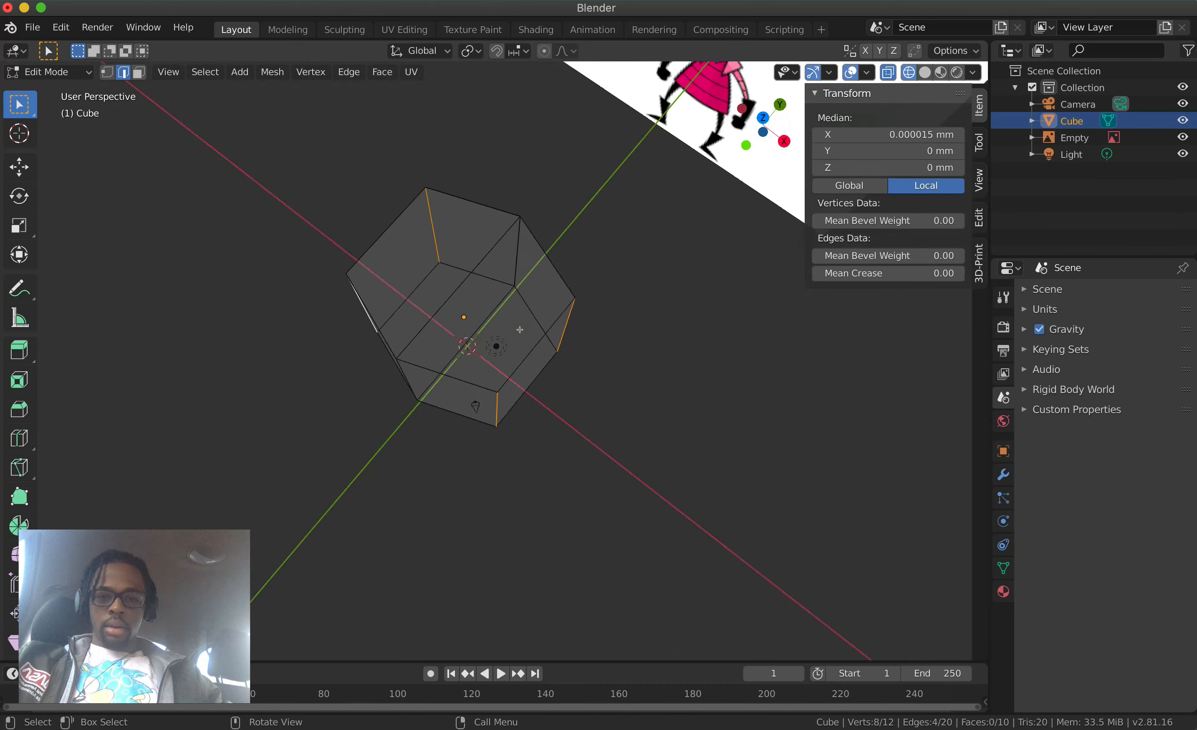
scroll(521, 329, left, 5)
scroll(546, 342, down, 10)
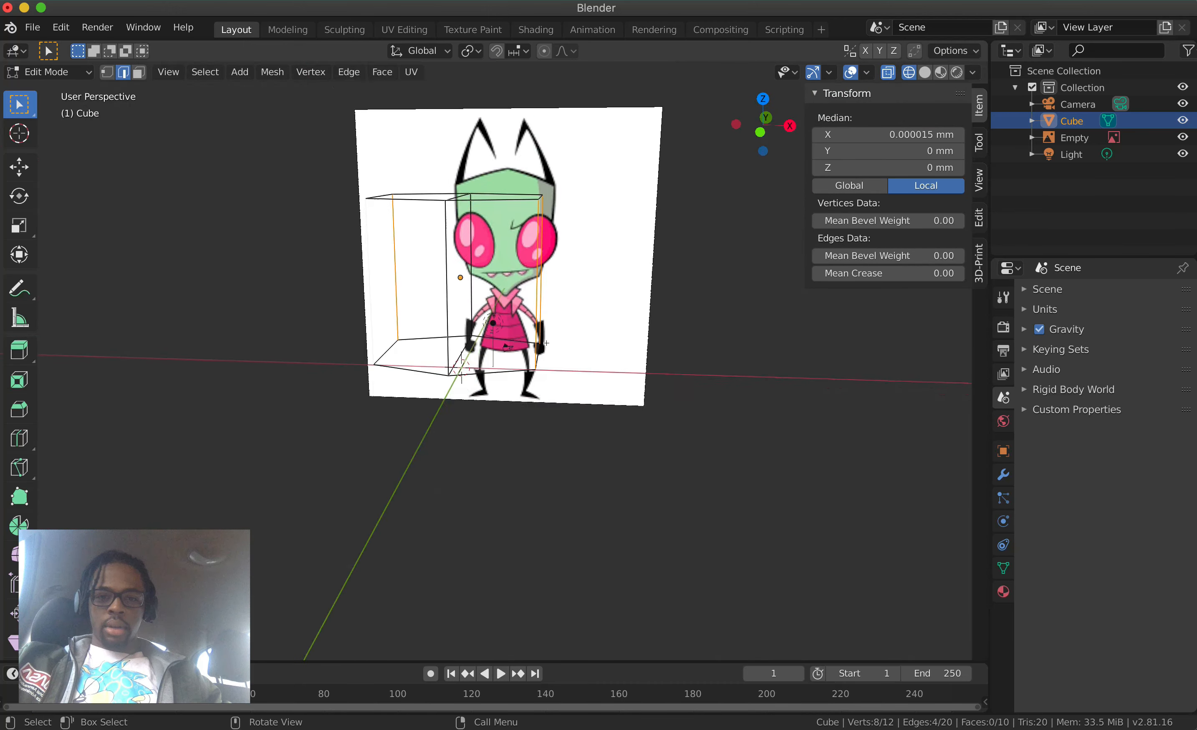
scroll(546, 342, up, 2)
scroll(562, 215, up, 10)
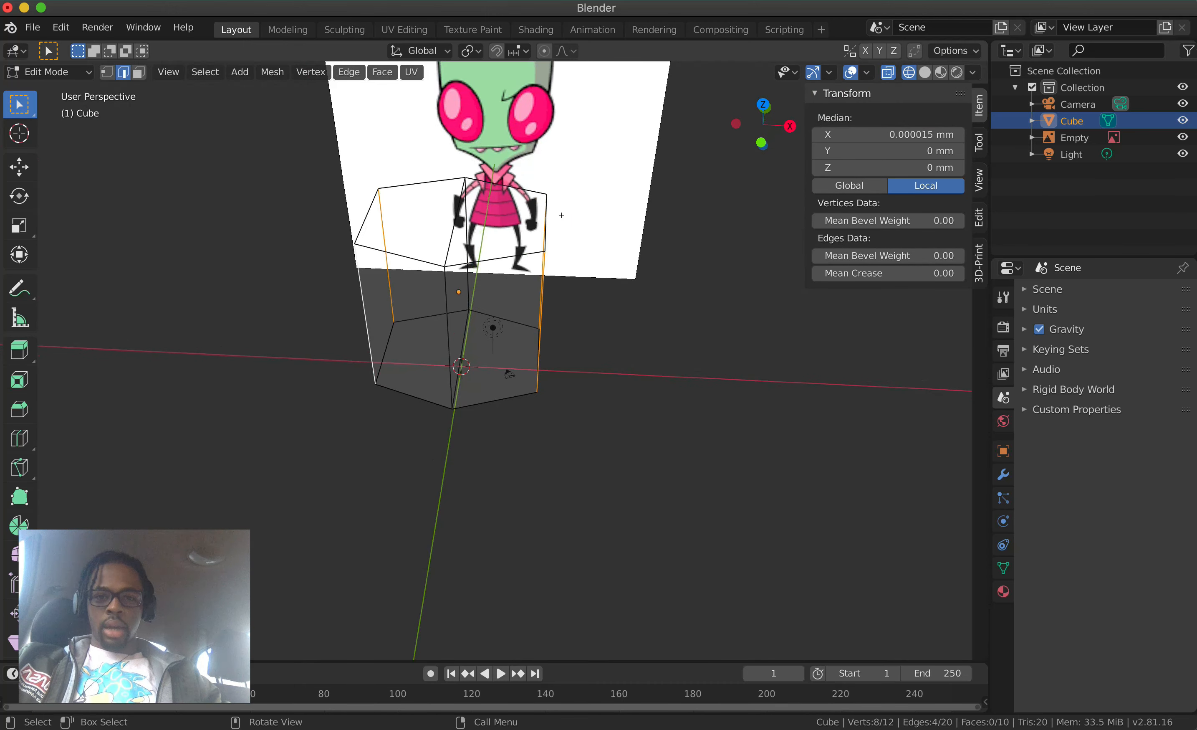
scroll(558, 230, down, 10)
scroll(558, 231, left, 10)
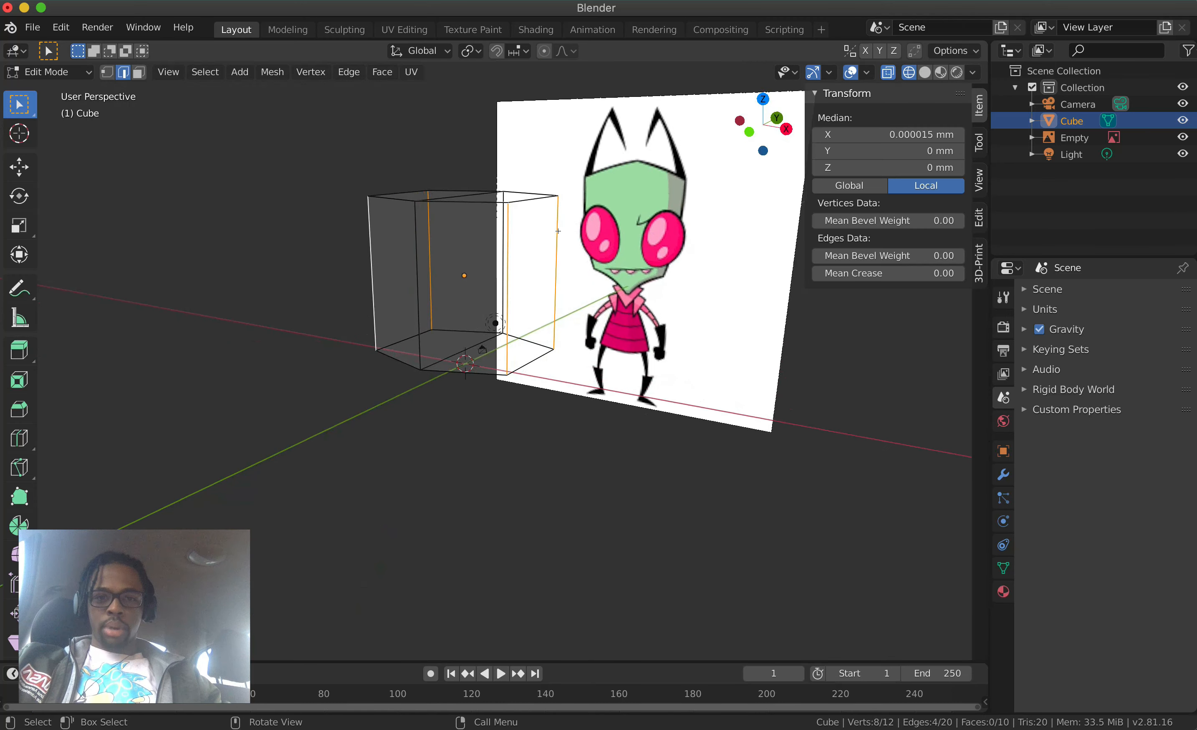
scroll(558, 231, right, 3)
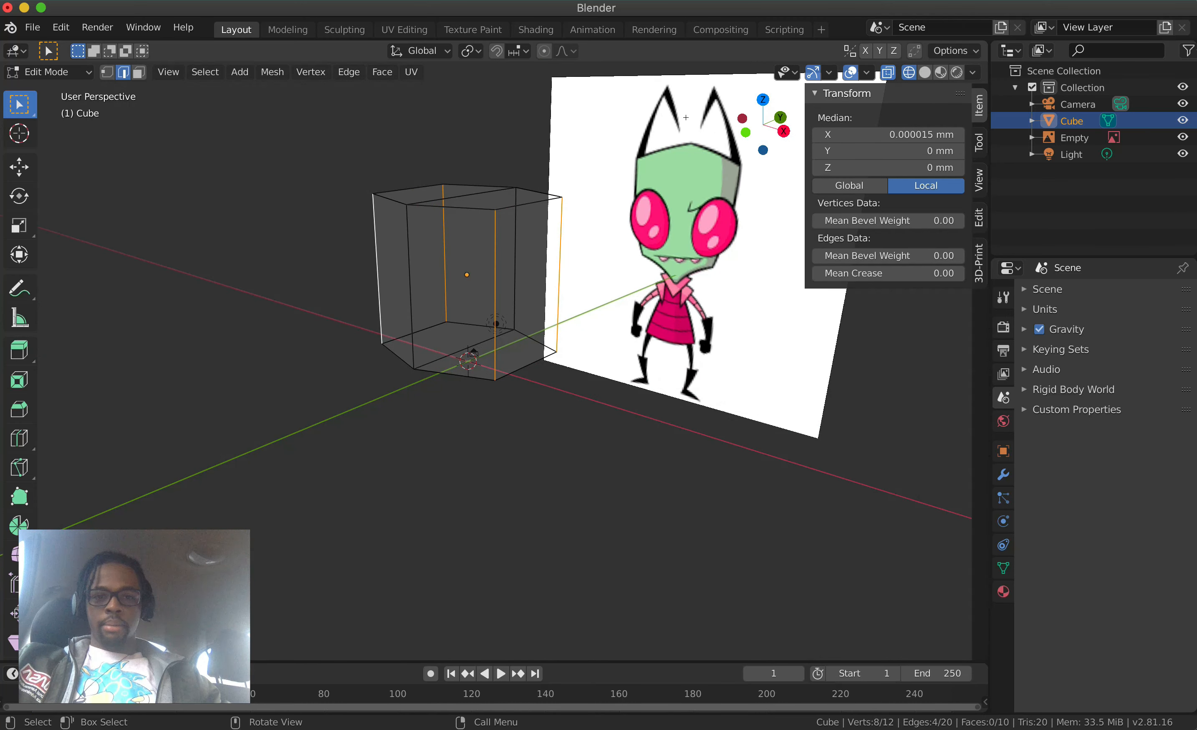
scroll(687, 117, down, 3)
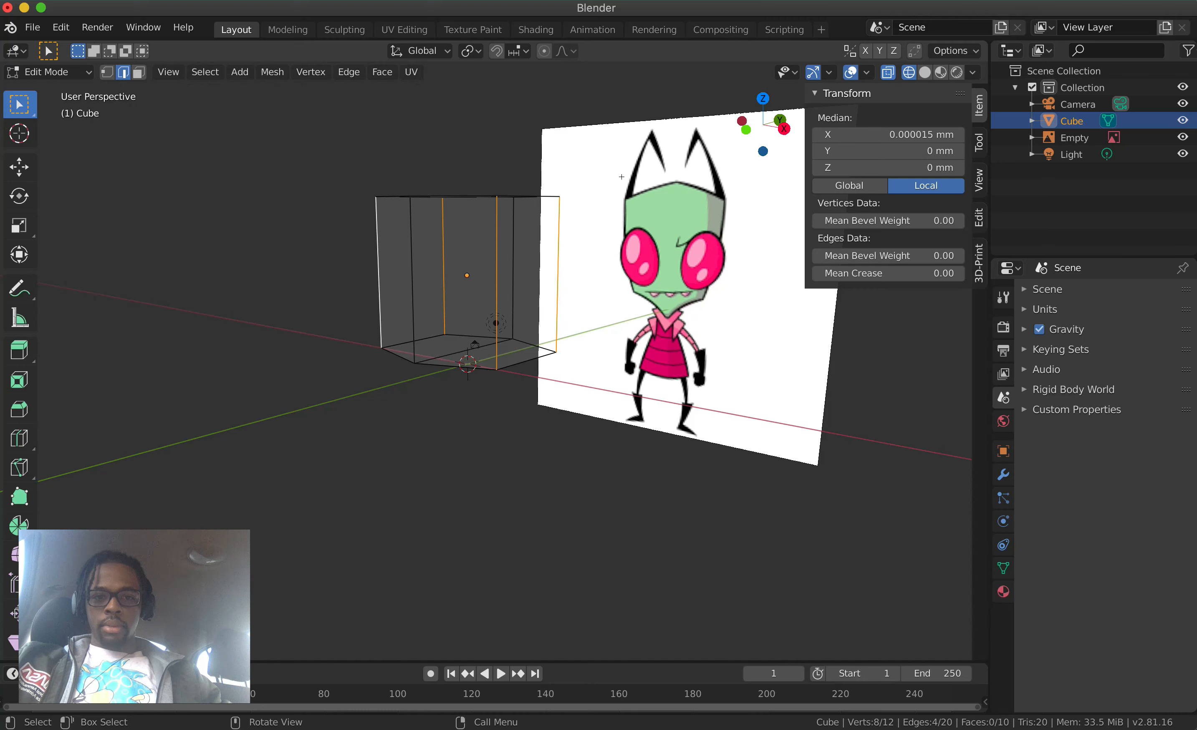
scroll(517, 194, right, 15)
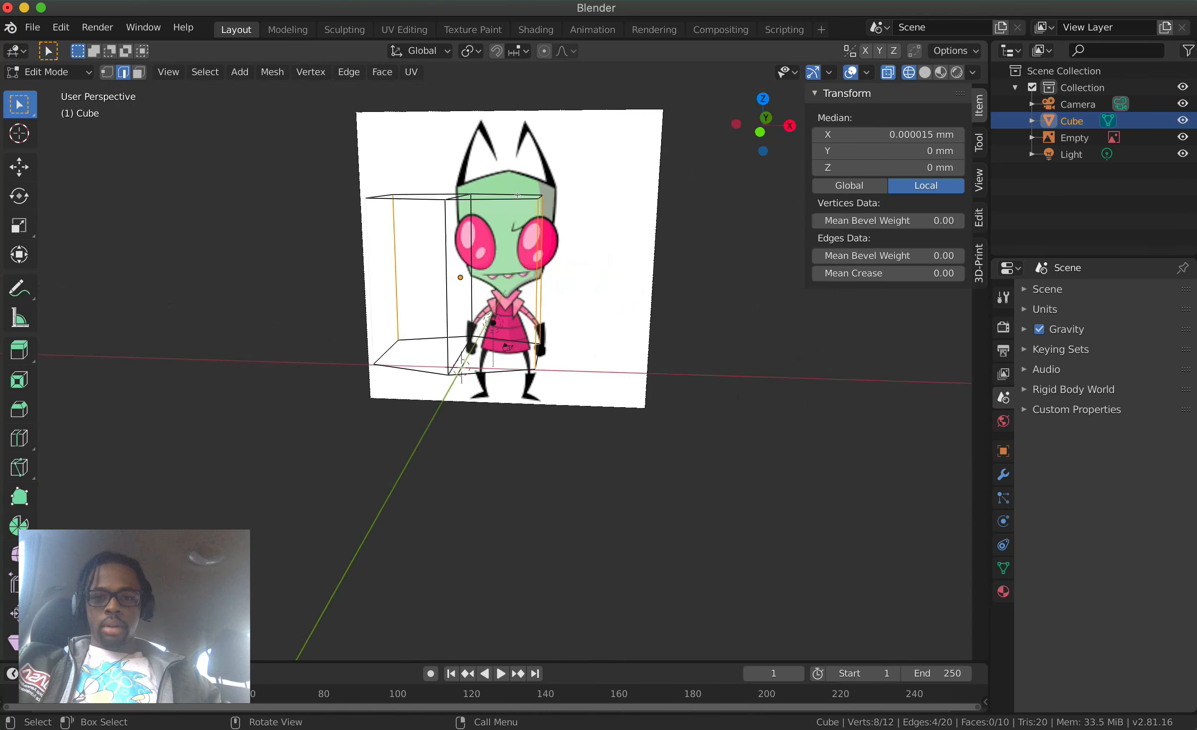
Raise the top centre edge along Z to the peak of the reference head, at a local Z of about 1328 mm
scroll(518, 194, right, 4)
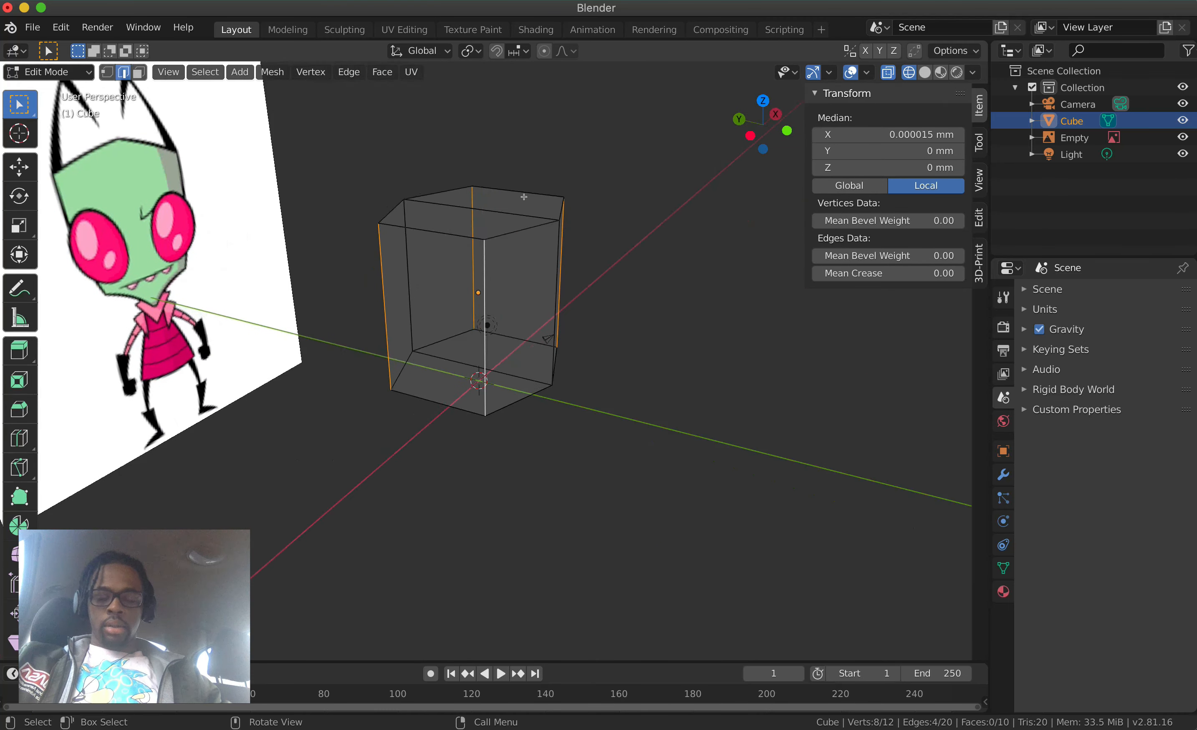
click(502, 207)
scroll(503, 207, down, 5)
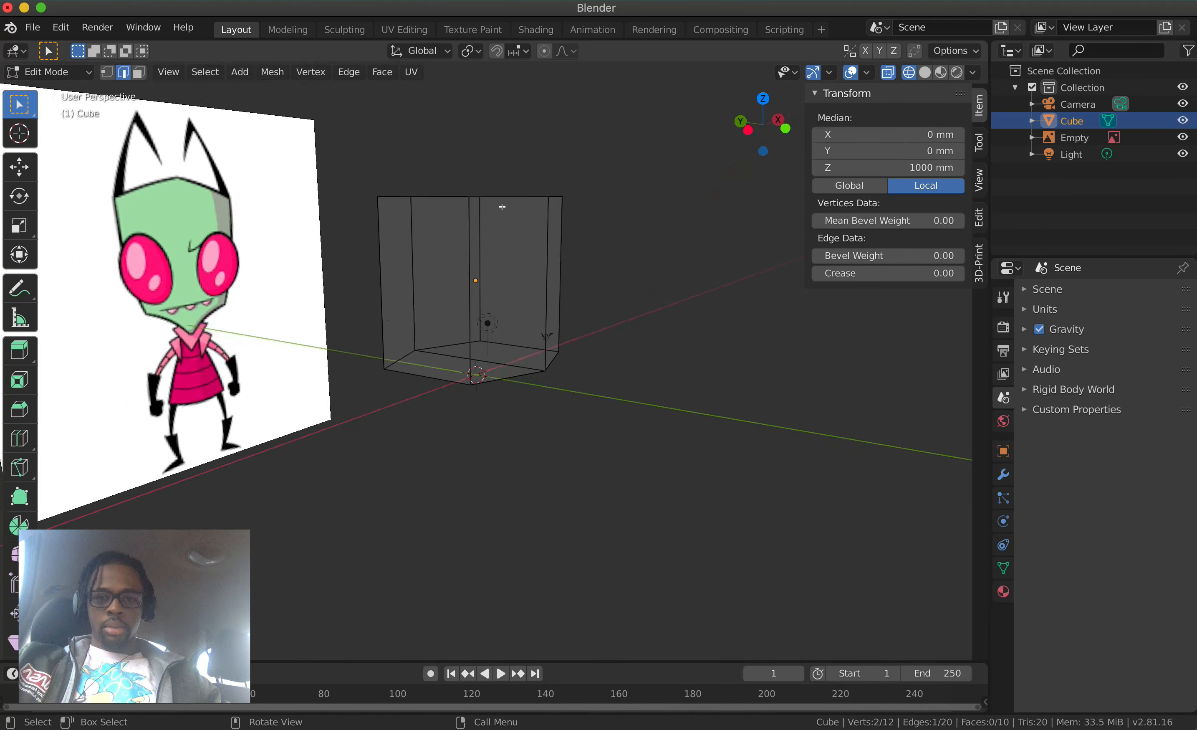
key(KP_1)
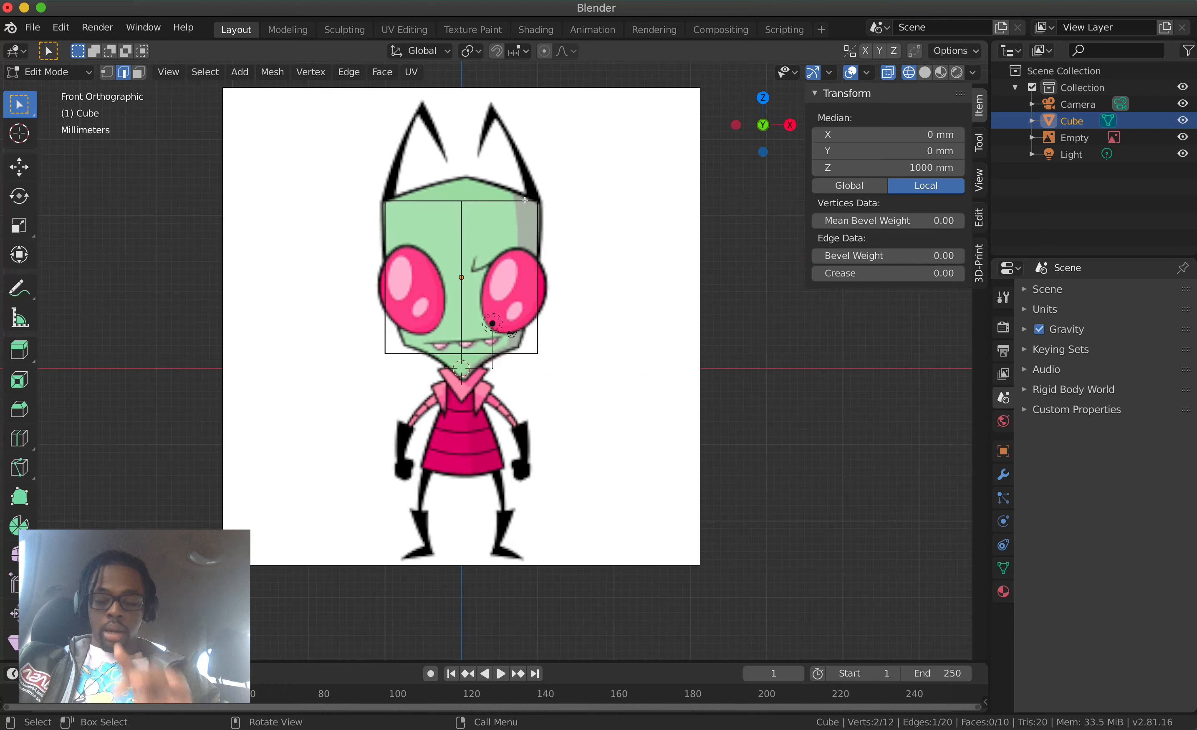
key(g)
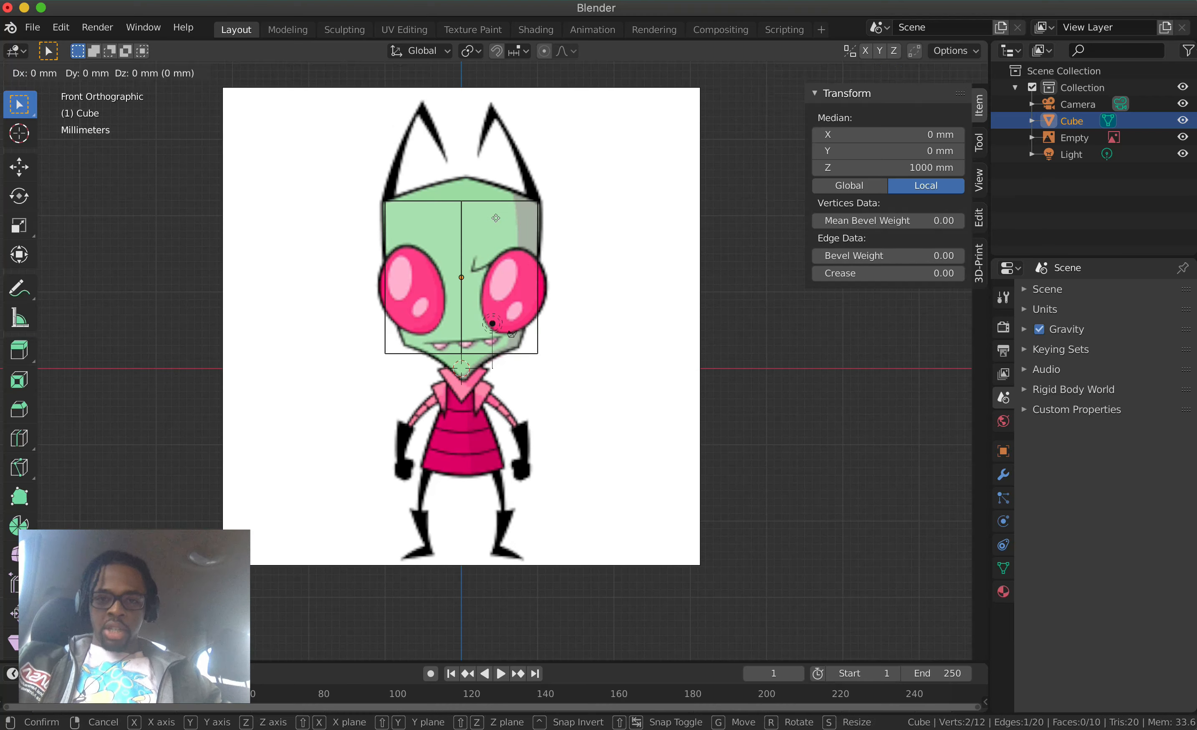
key(z)
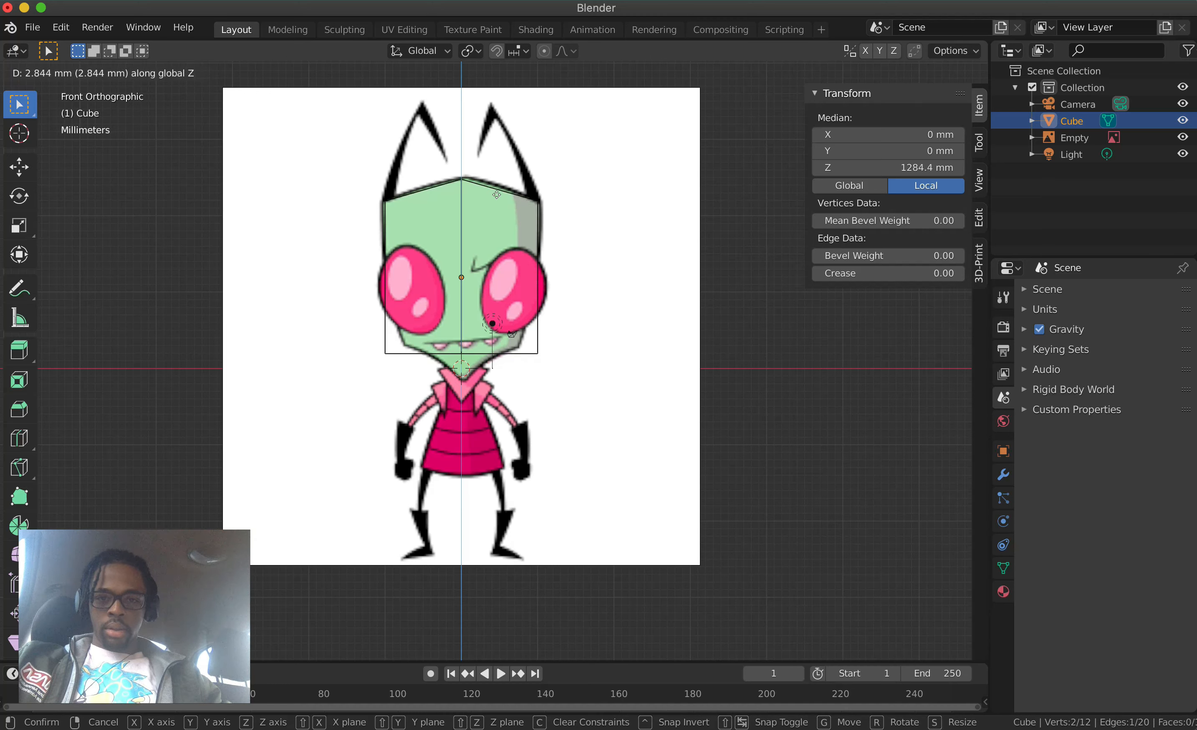
click(496, 191)
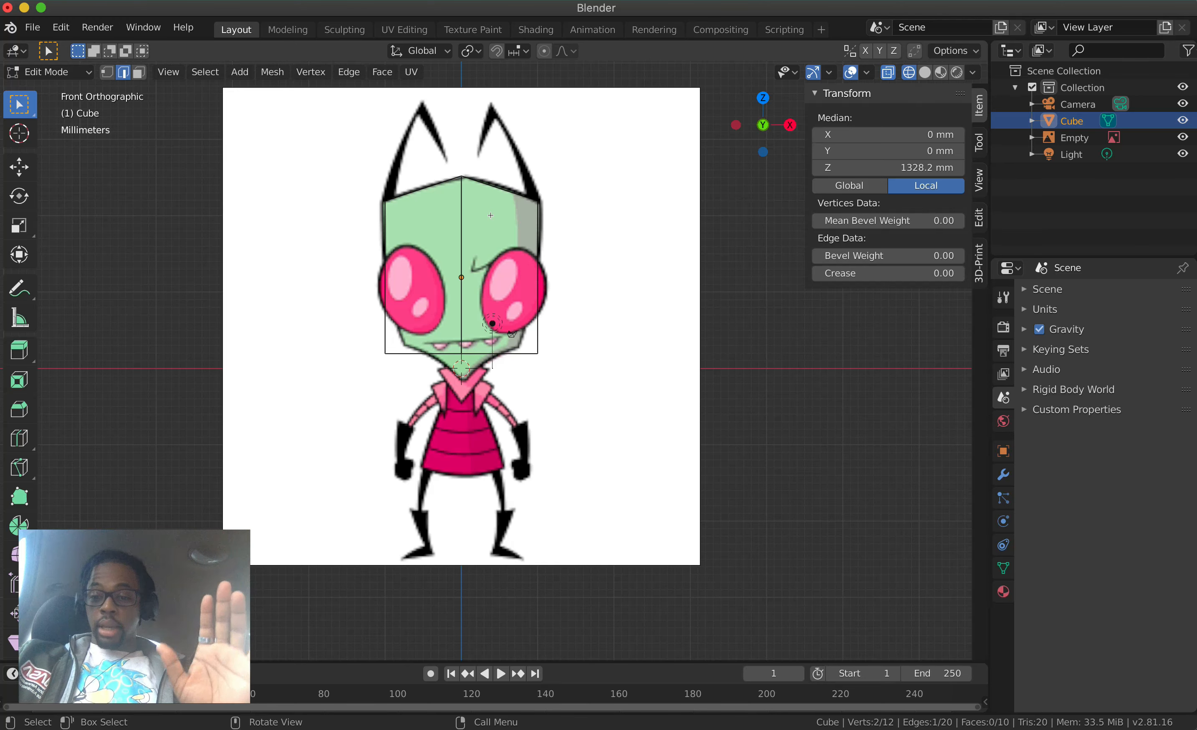
Select the two outer bottom edges and scale them along X to about 0.77 to match the reference jaw
middle_drag(490, 215, 544, 302)
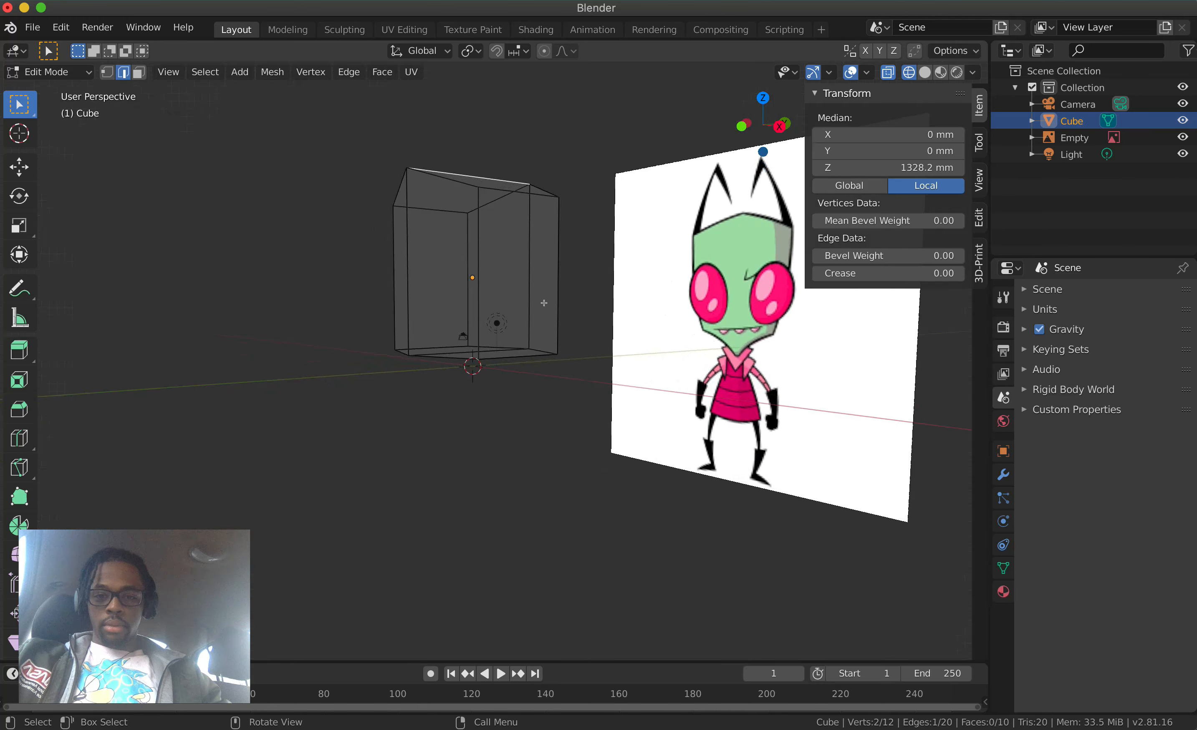
click(520, 363)
middle_drag(520, 366, 443, 357)
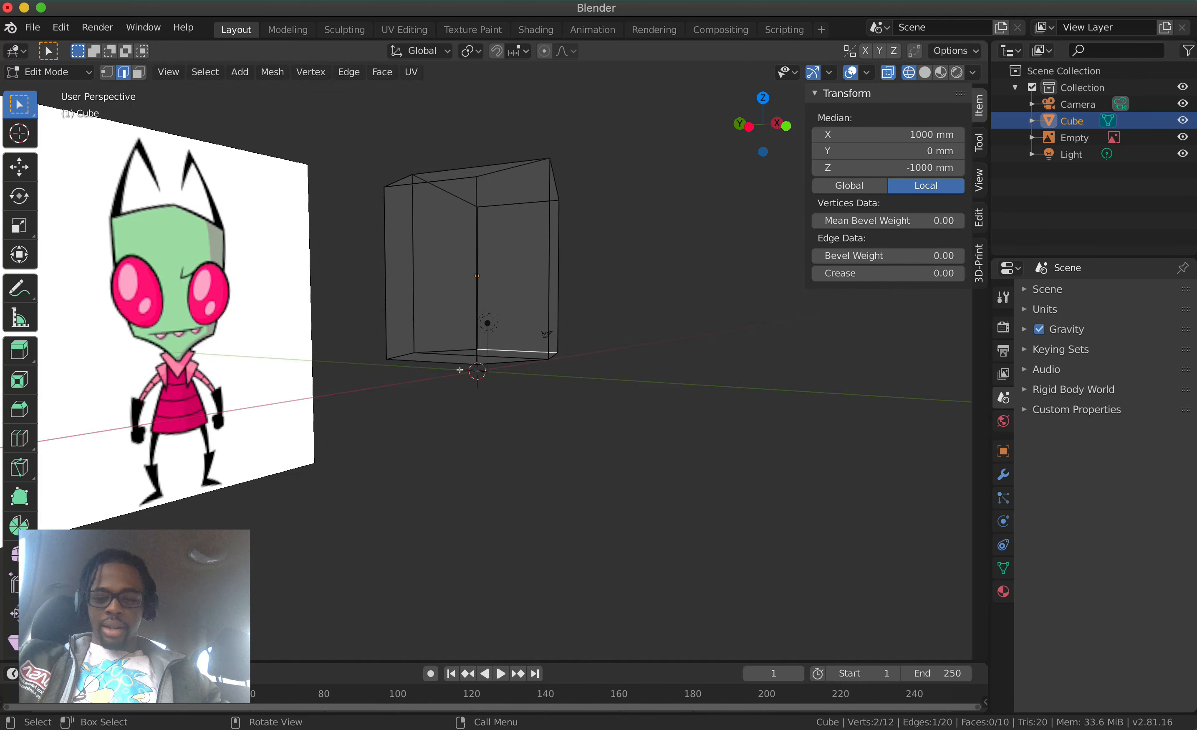
shift+click(432, 357)
key(KP_1)
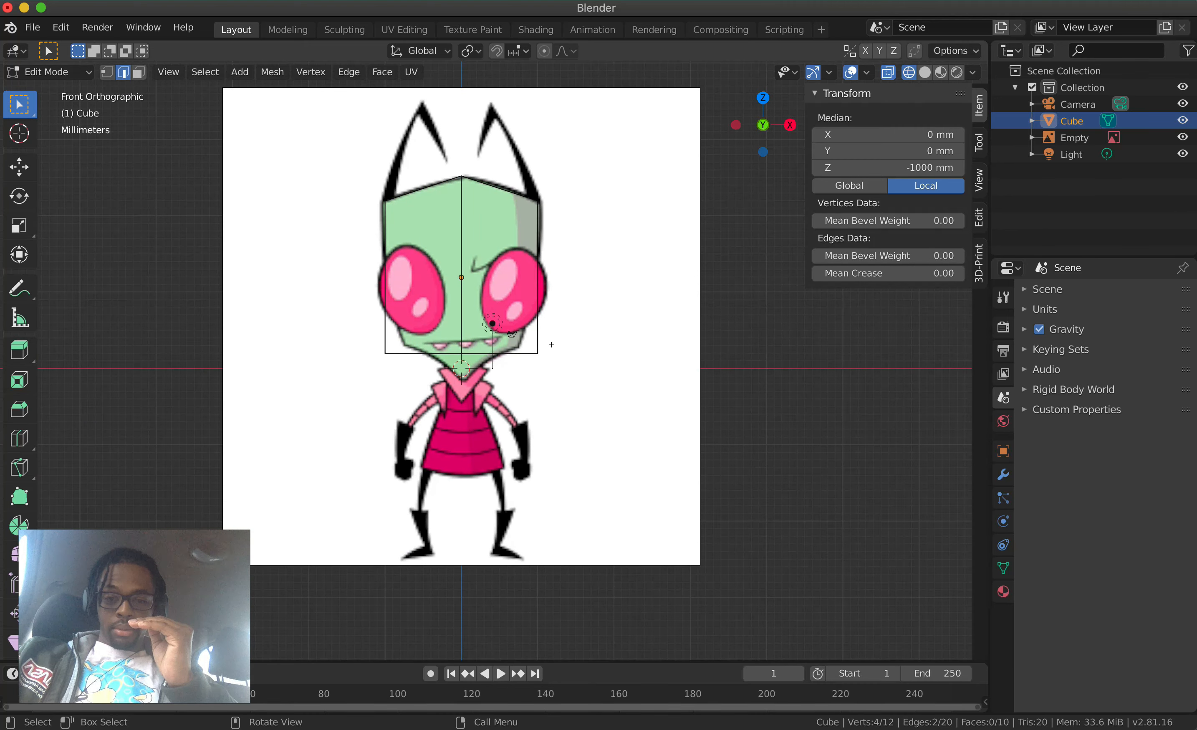
key(s)
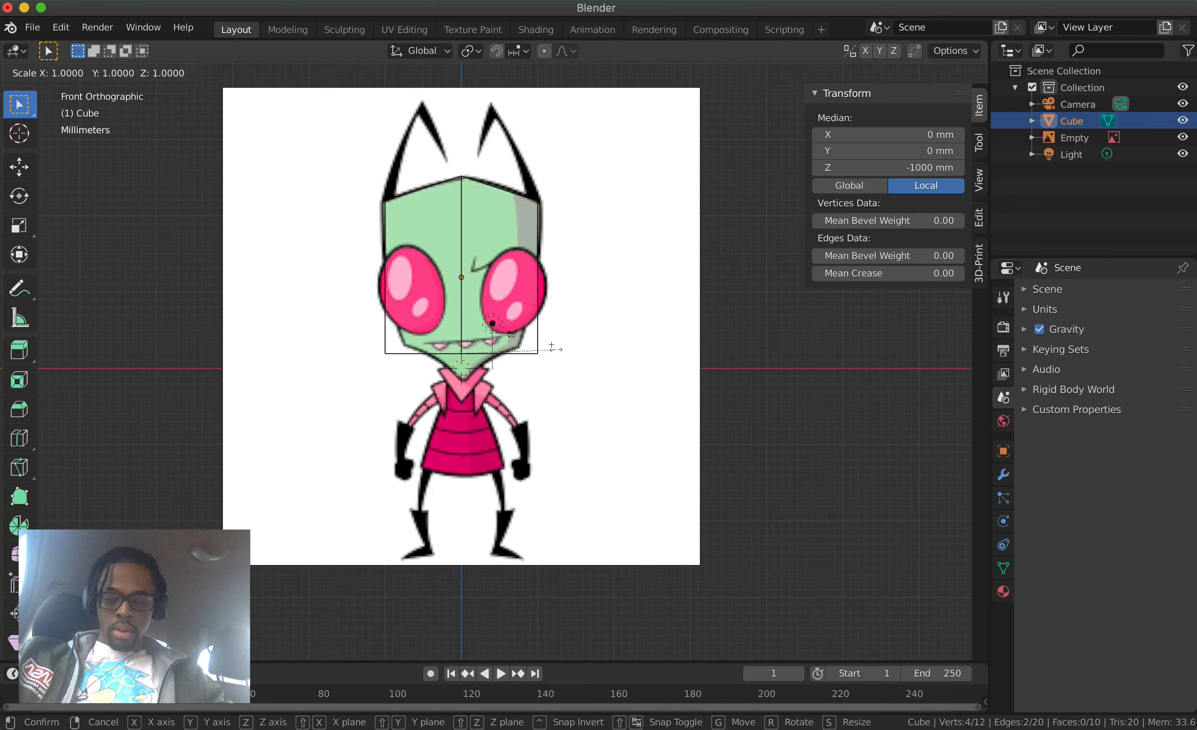
key(x)
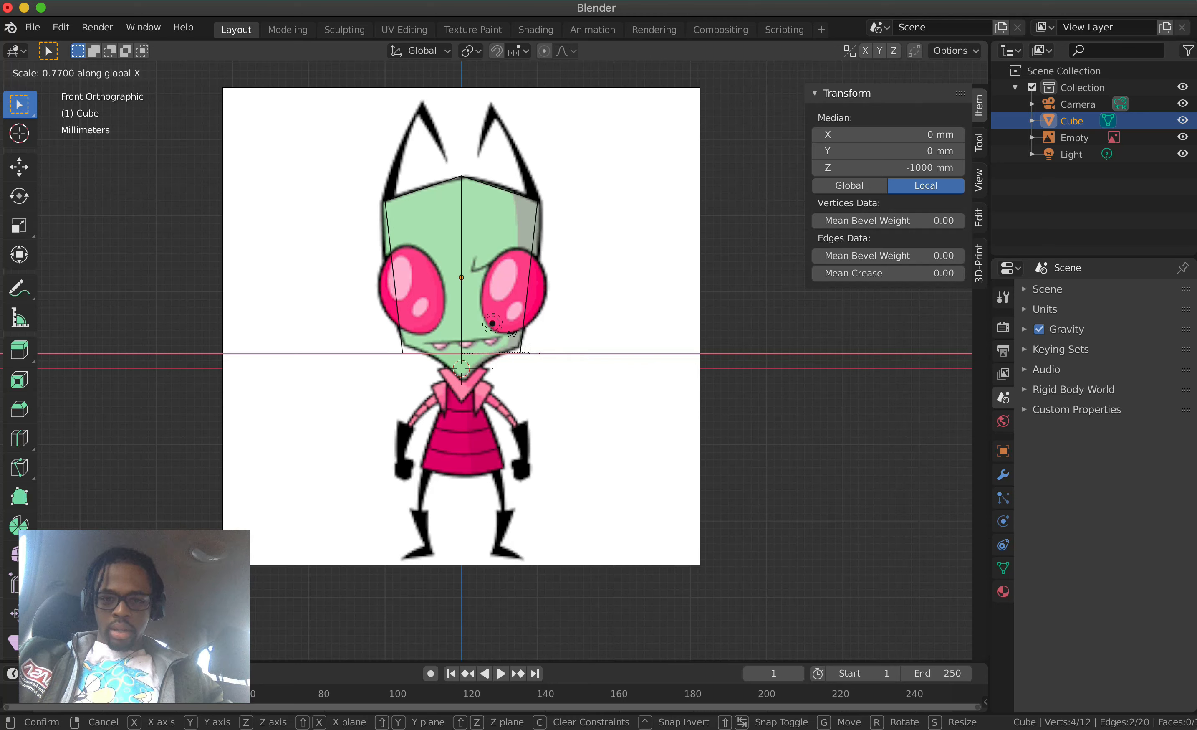
click(529, 349)
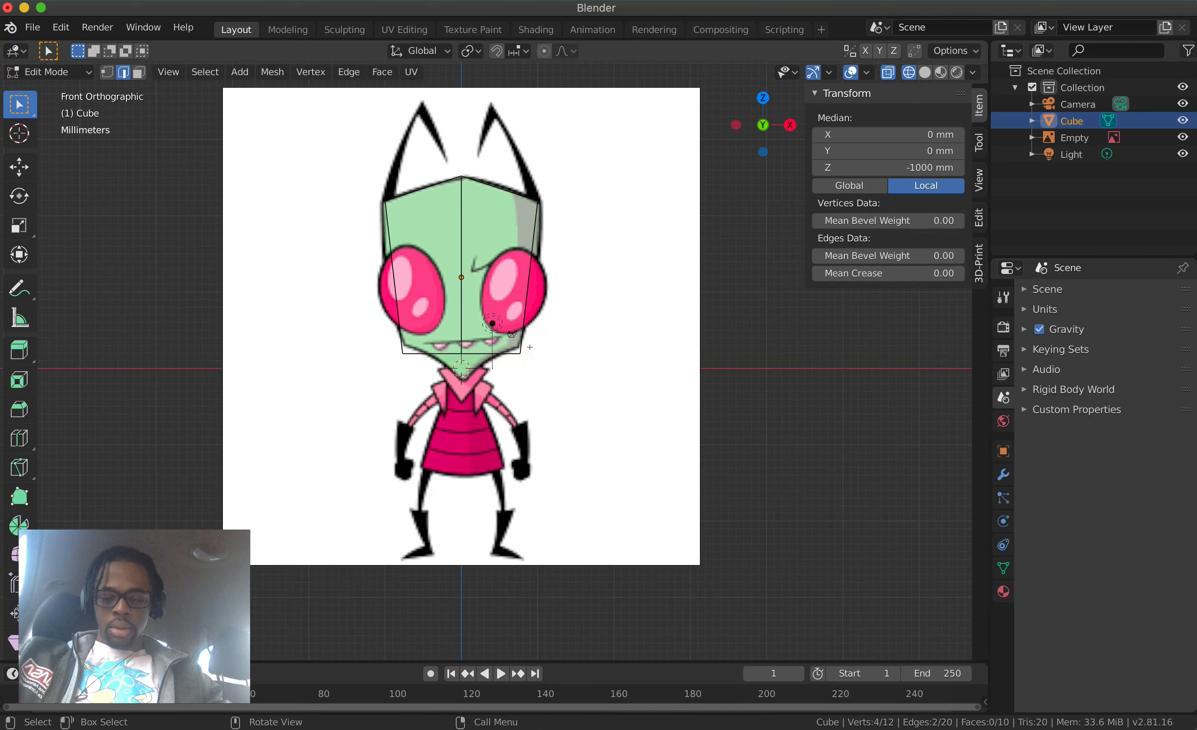
Raise the two outer bottom edges along Z to the reference jaw corners, at a local Z of about -912 mm
key(g)
key(z)
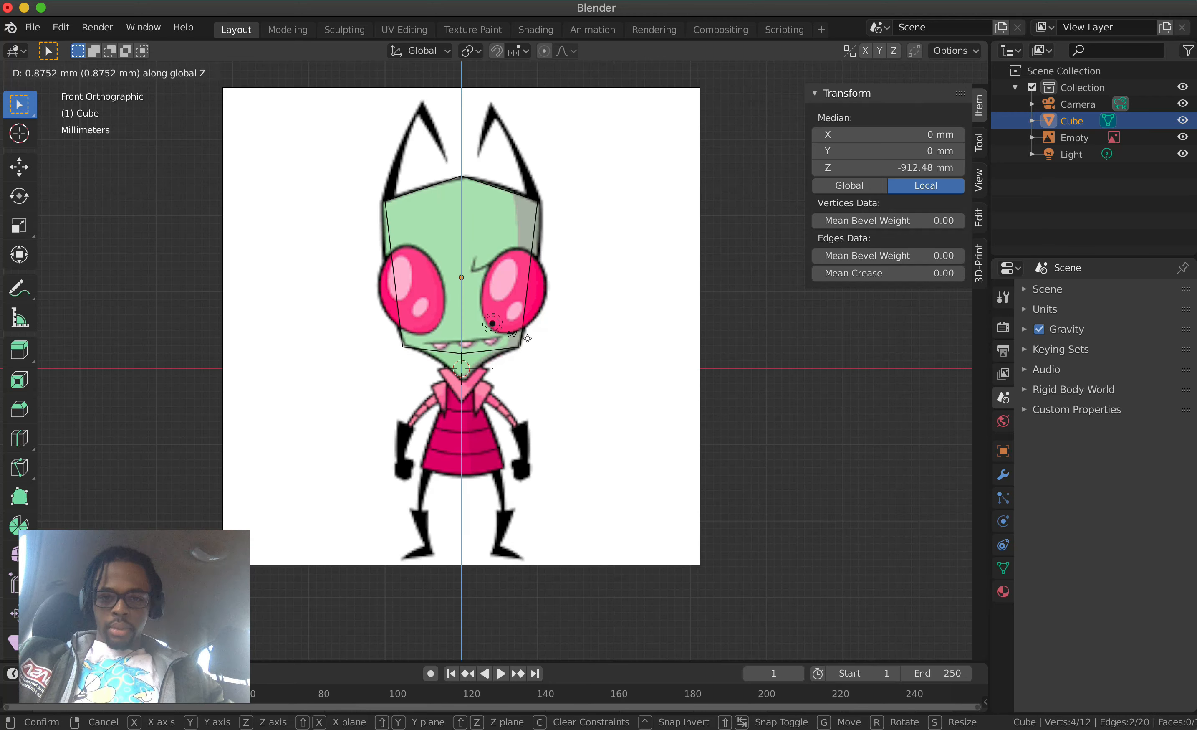
click(528, 339)
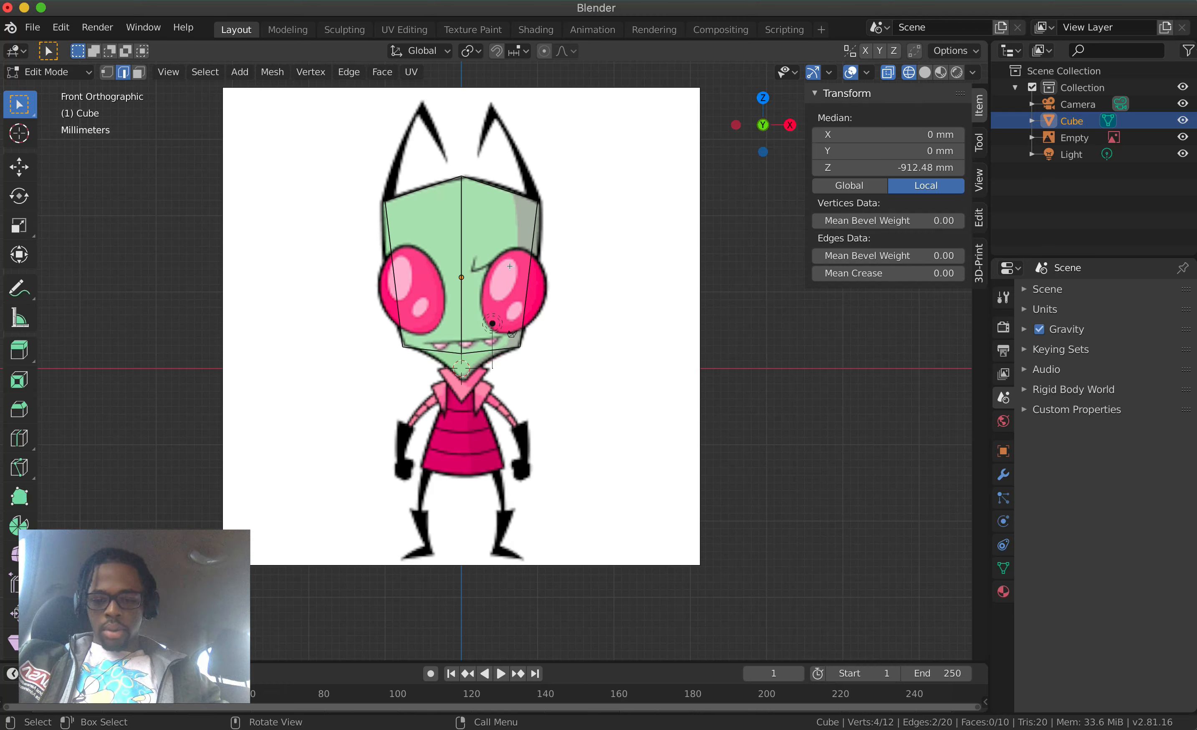
Add three horizontal loop cuts around the head block between its top and bottom edges
key(ctrl+r)
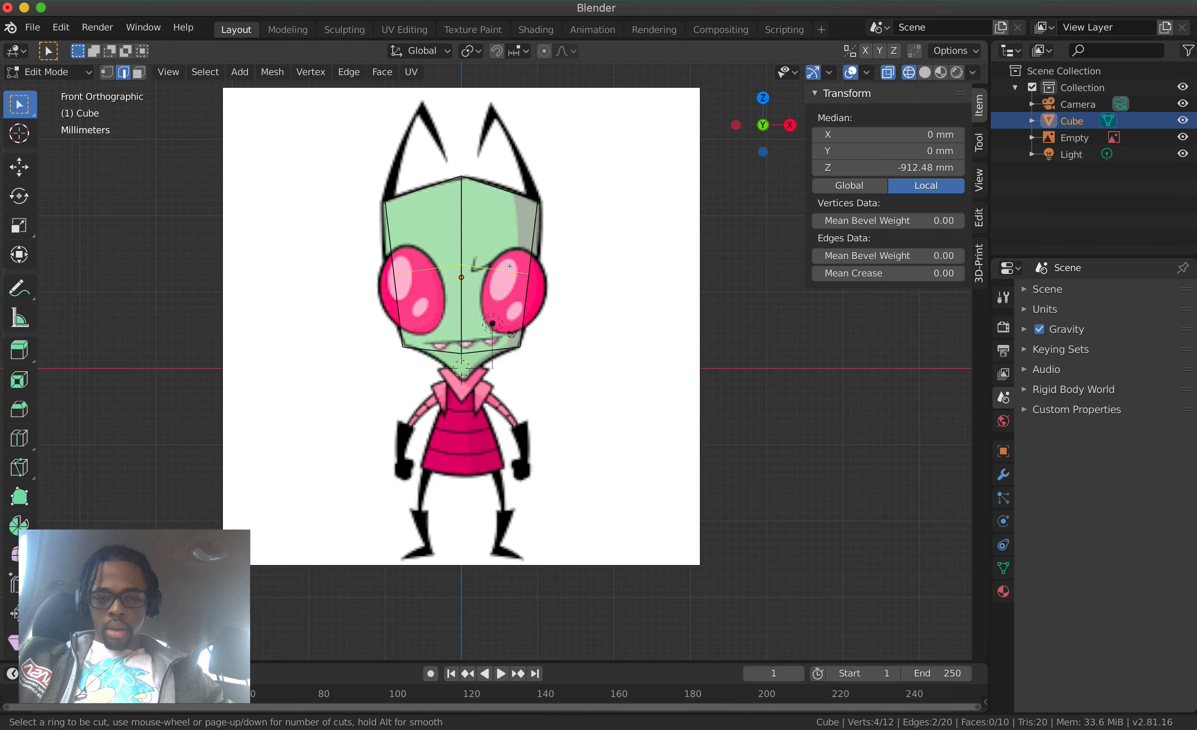
scroll(510, 265, up, 1)
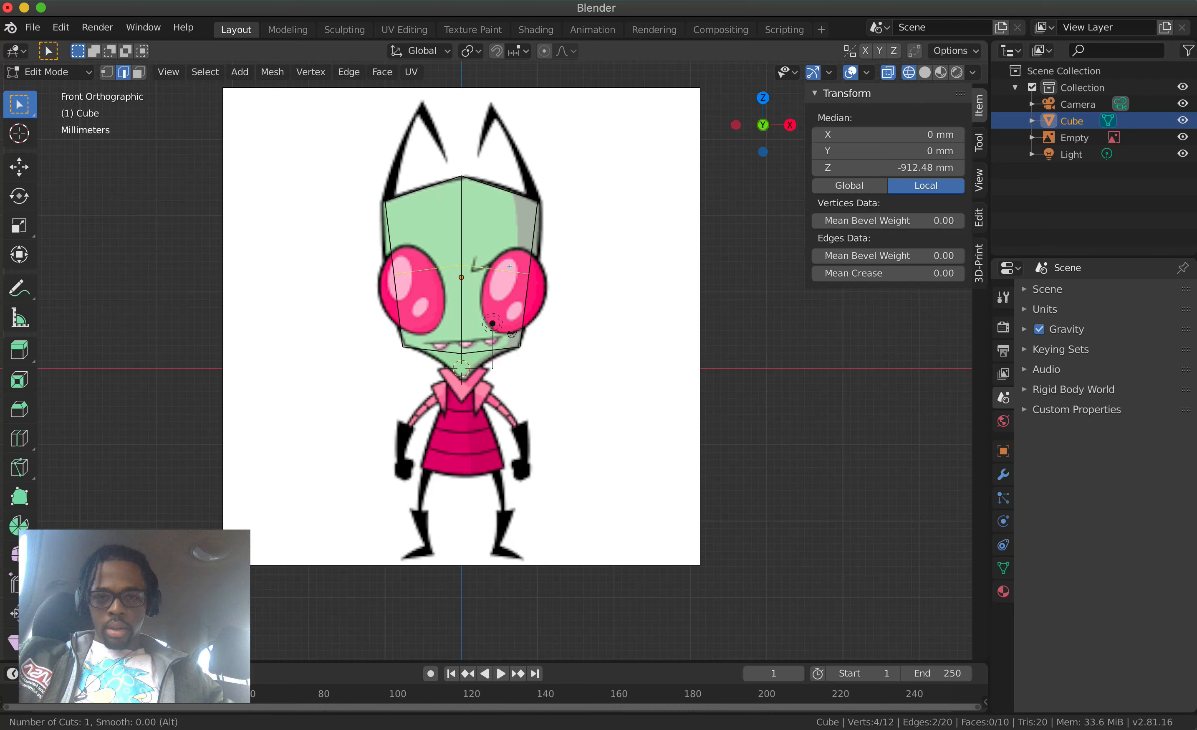
scroll(510, 266, up, 1)
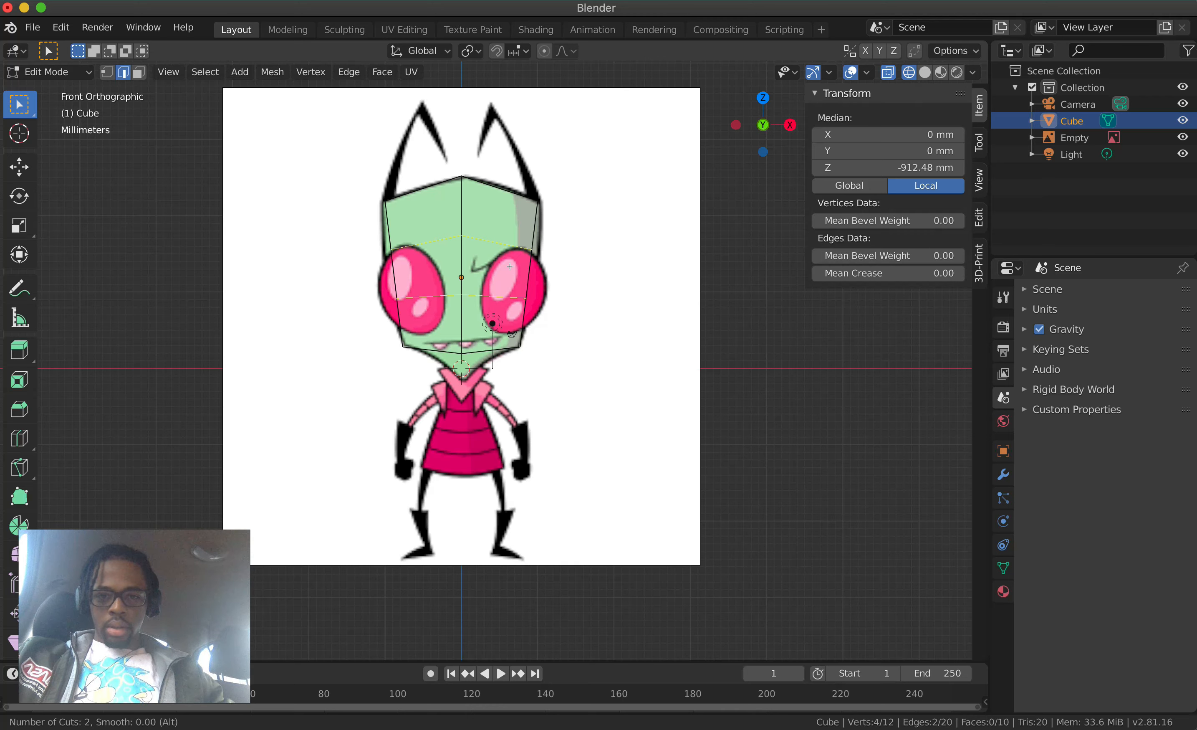
scroll(510, 266, up, 3)
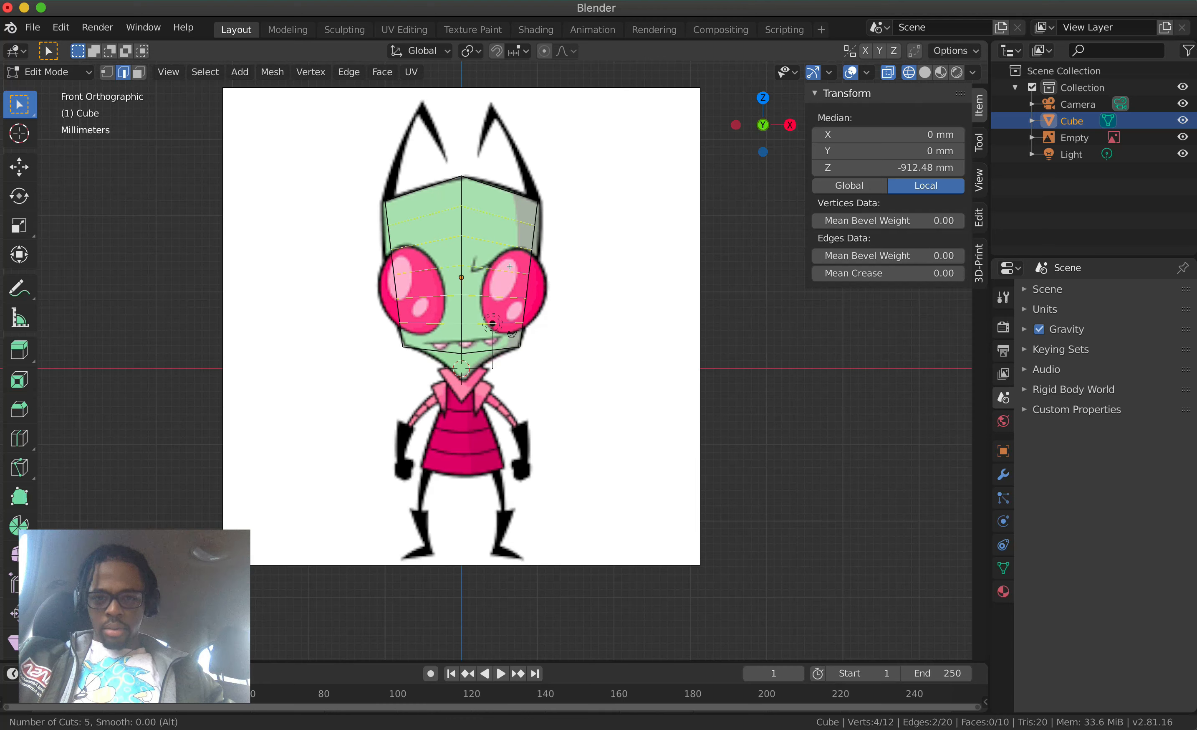
scroll(510, 266, down, 4)
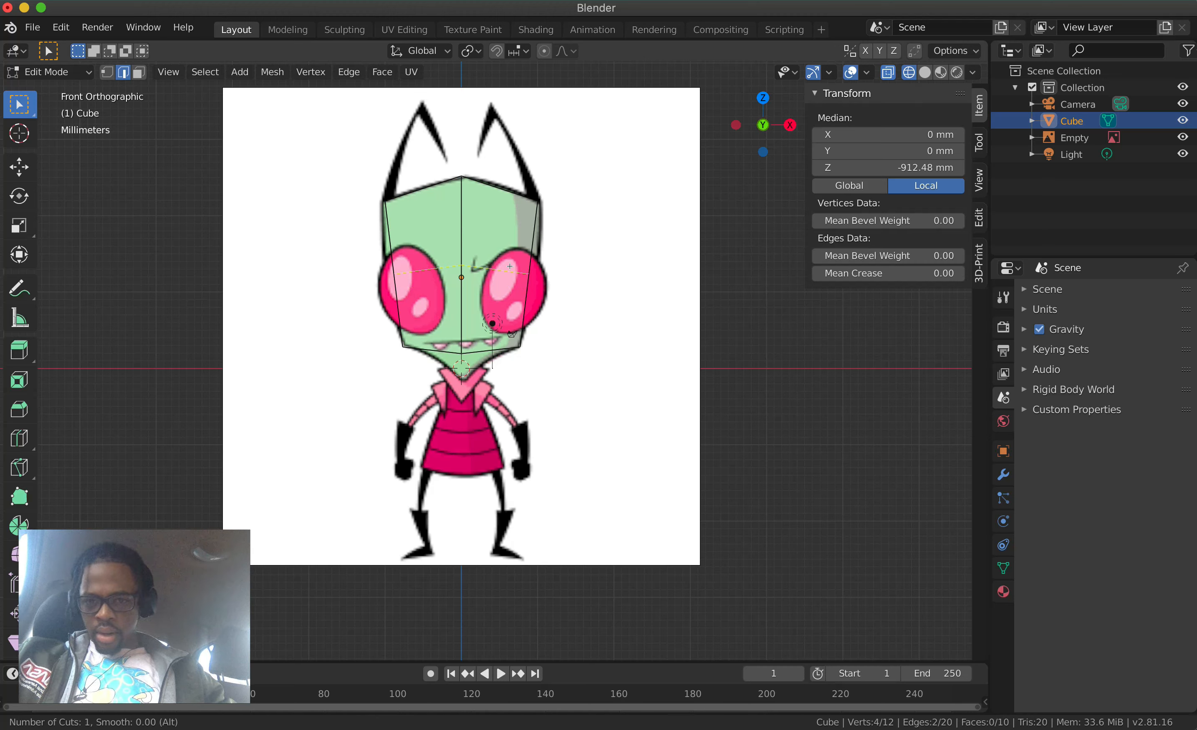
scroll(510, 266, up, 1)
scroll(509, 266, down, 1)
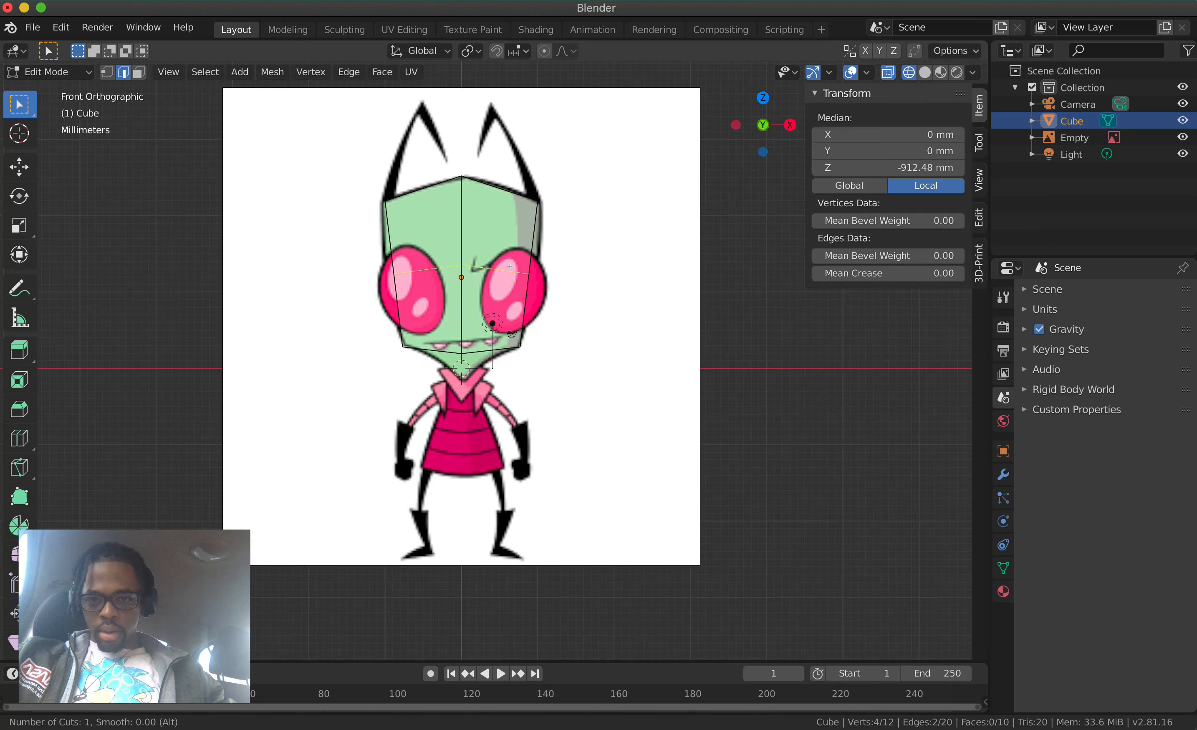
scroll(509, 266, up, 2)
click(510, 267)
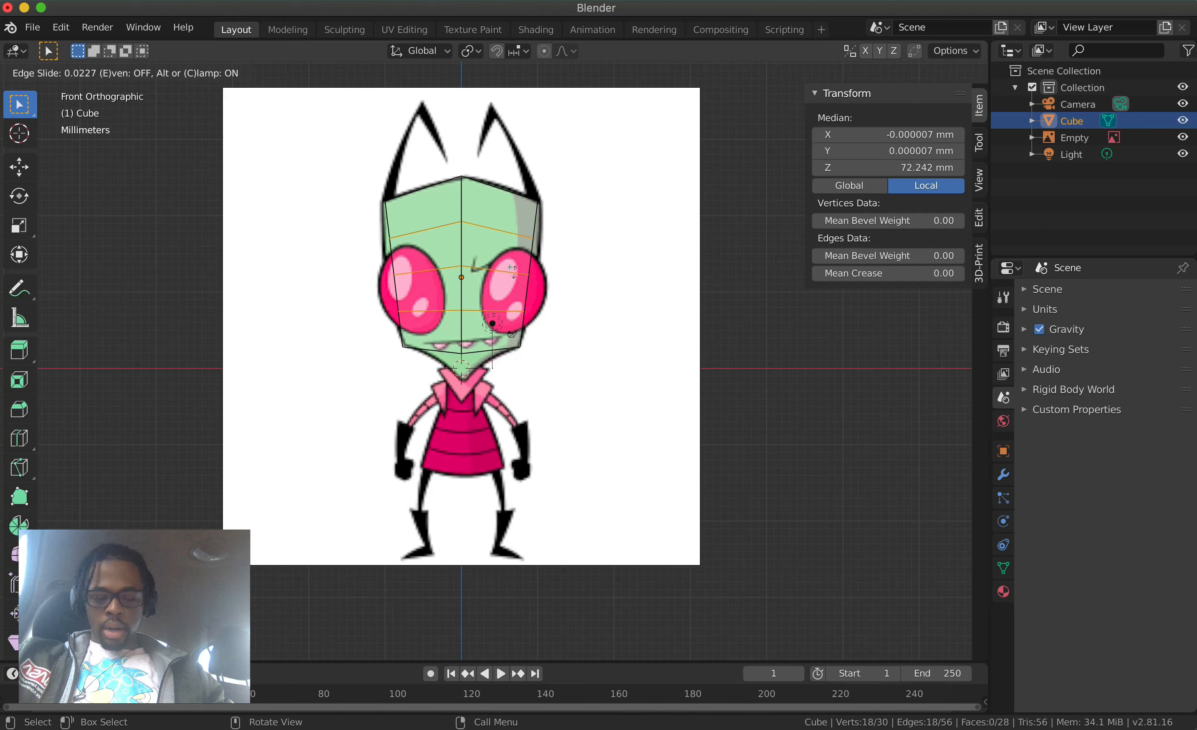
click(511, 268)
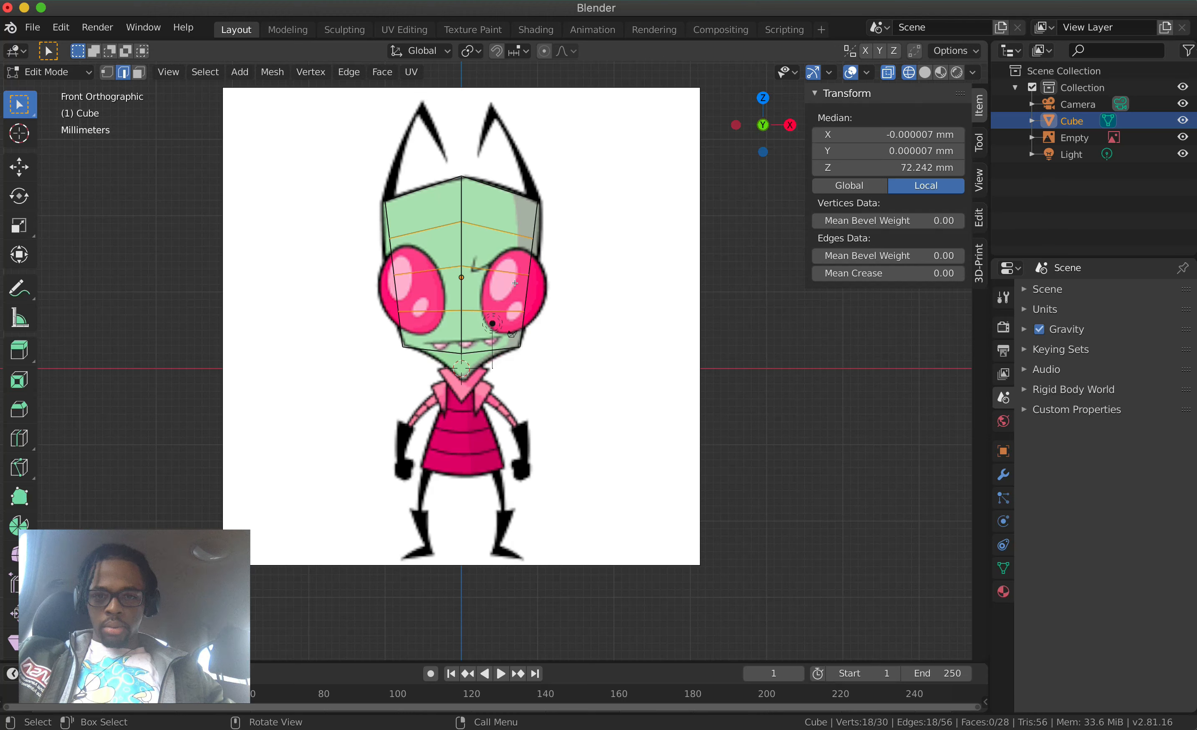
Try to widen the three new edge loops along the X axis and check the shape from several angles
key(s)
key(x)
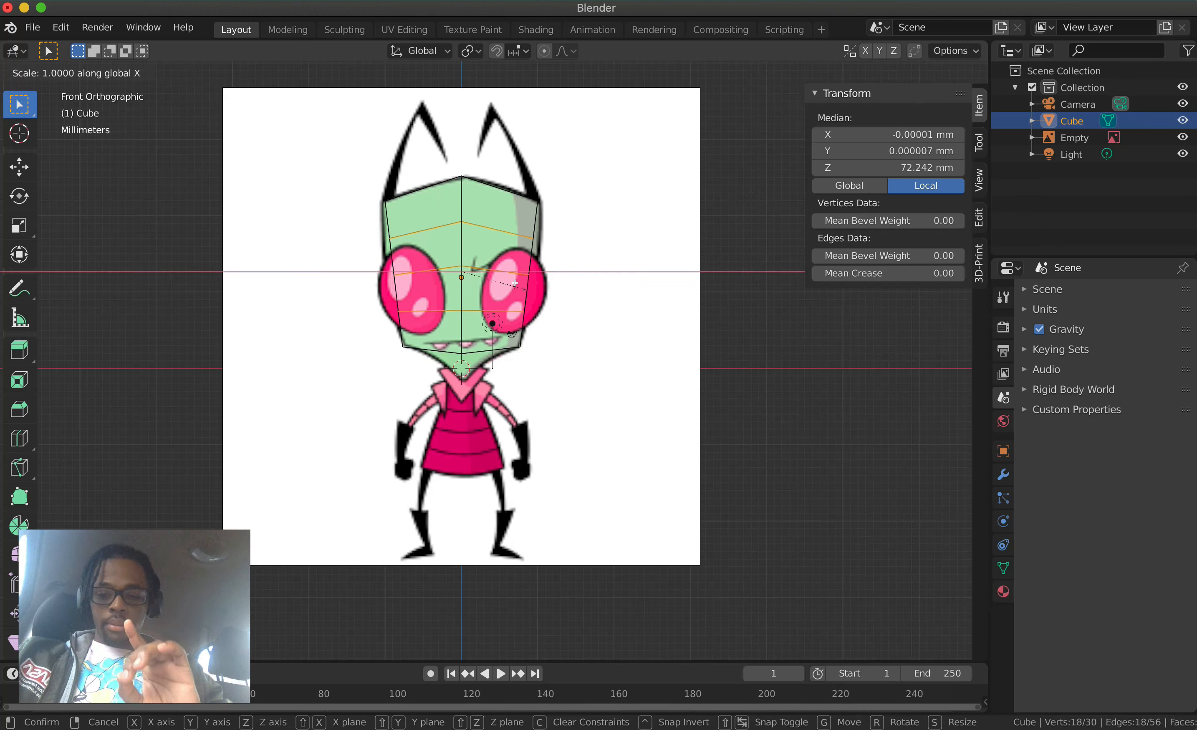
key(Escape)
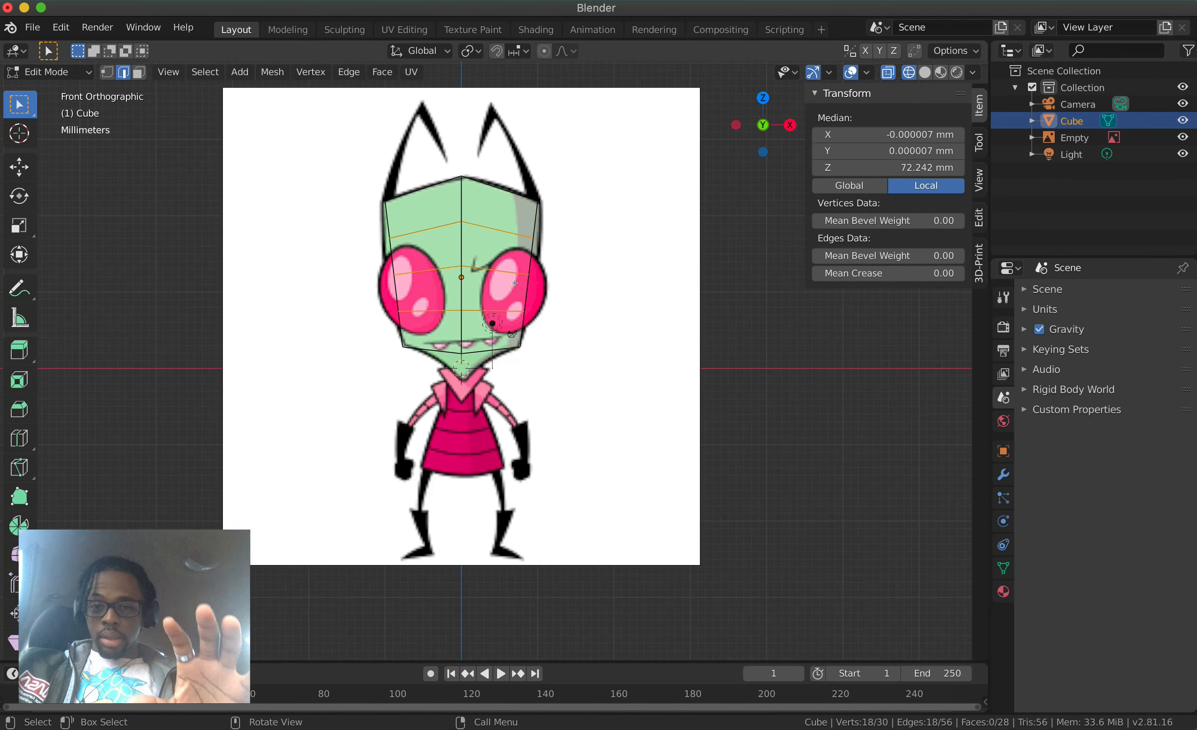
key(s)
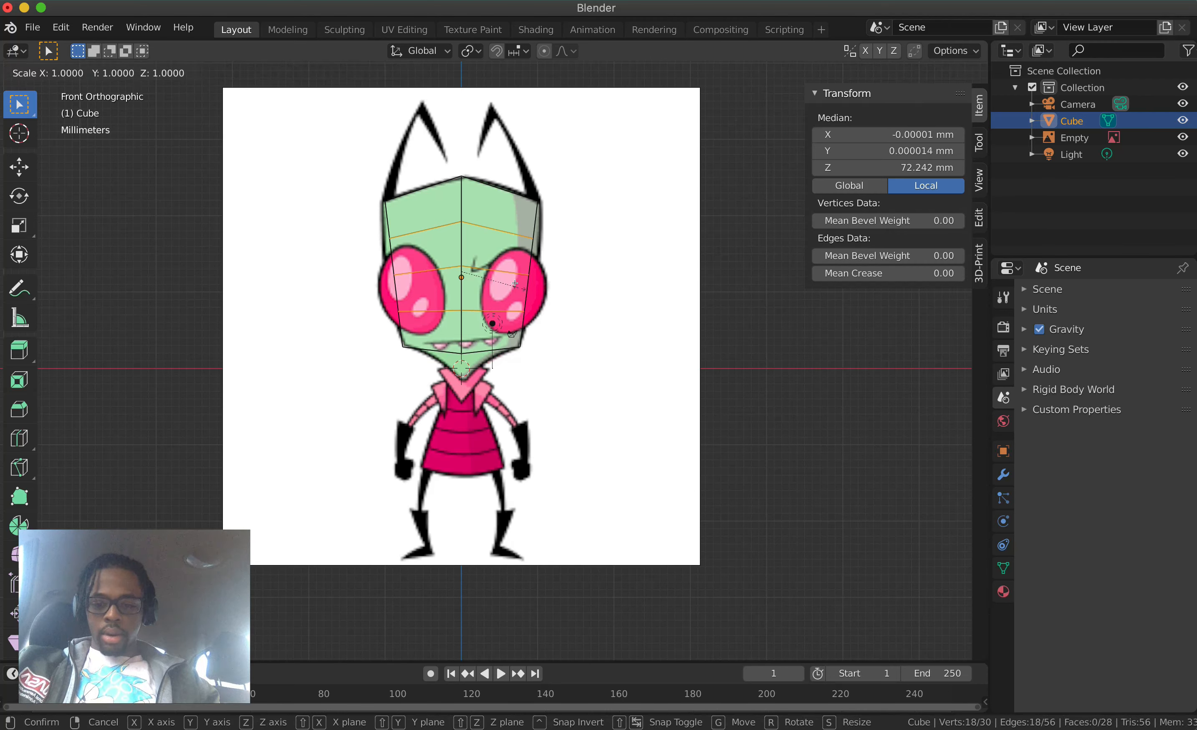
key(x)
click(601, 293)
scroll(602, 293, right, 15)
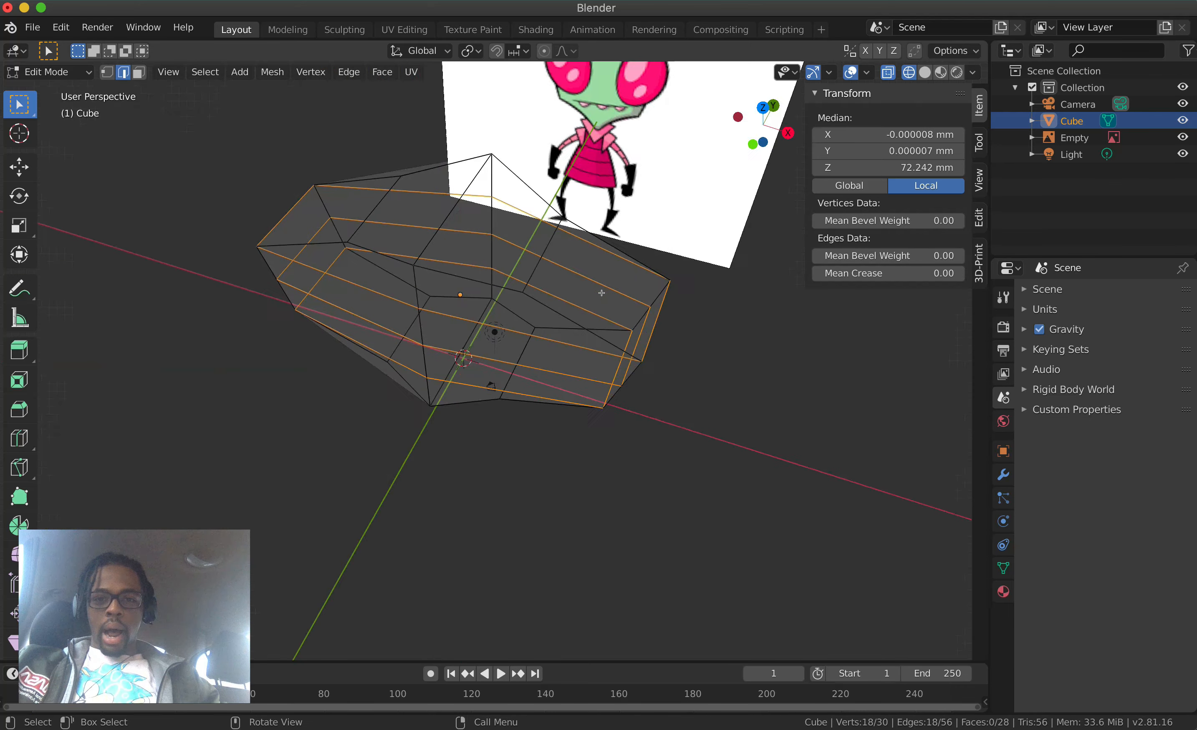
scroll(590, 305, right, 5)
scroll(326, 305, right, 5)
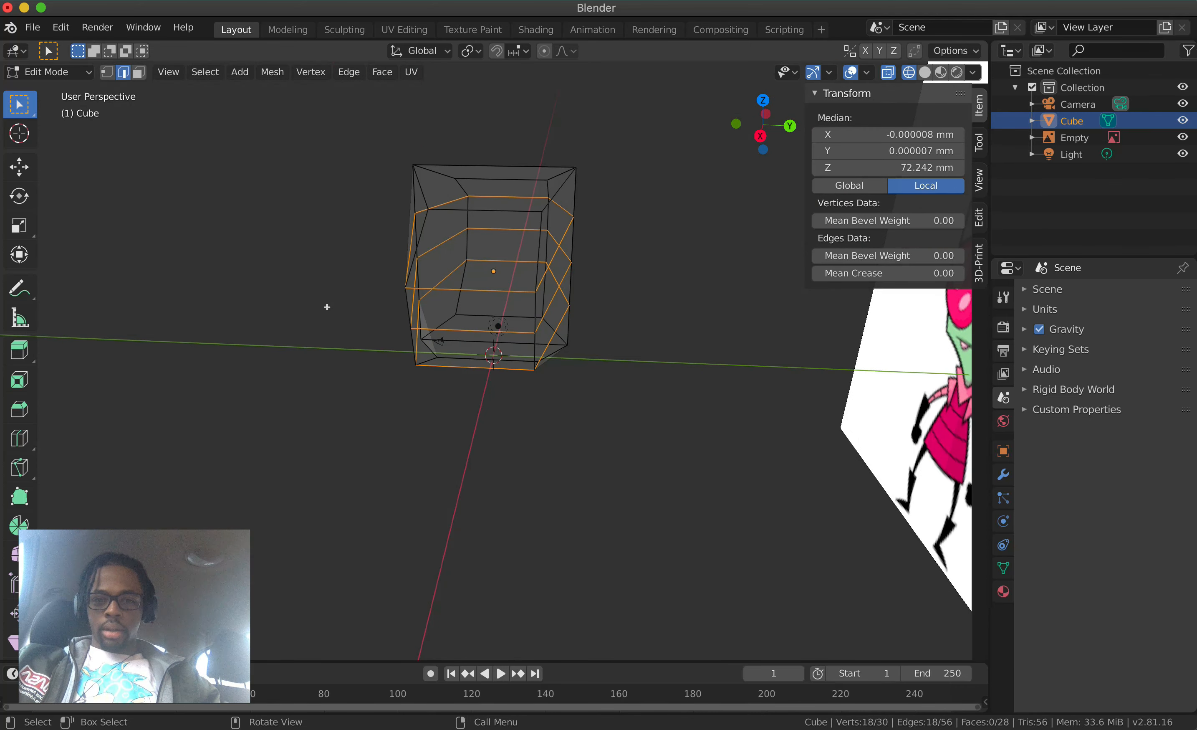
scroll(329, 351, left, 15)
scroll(438, 406, left, 15)
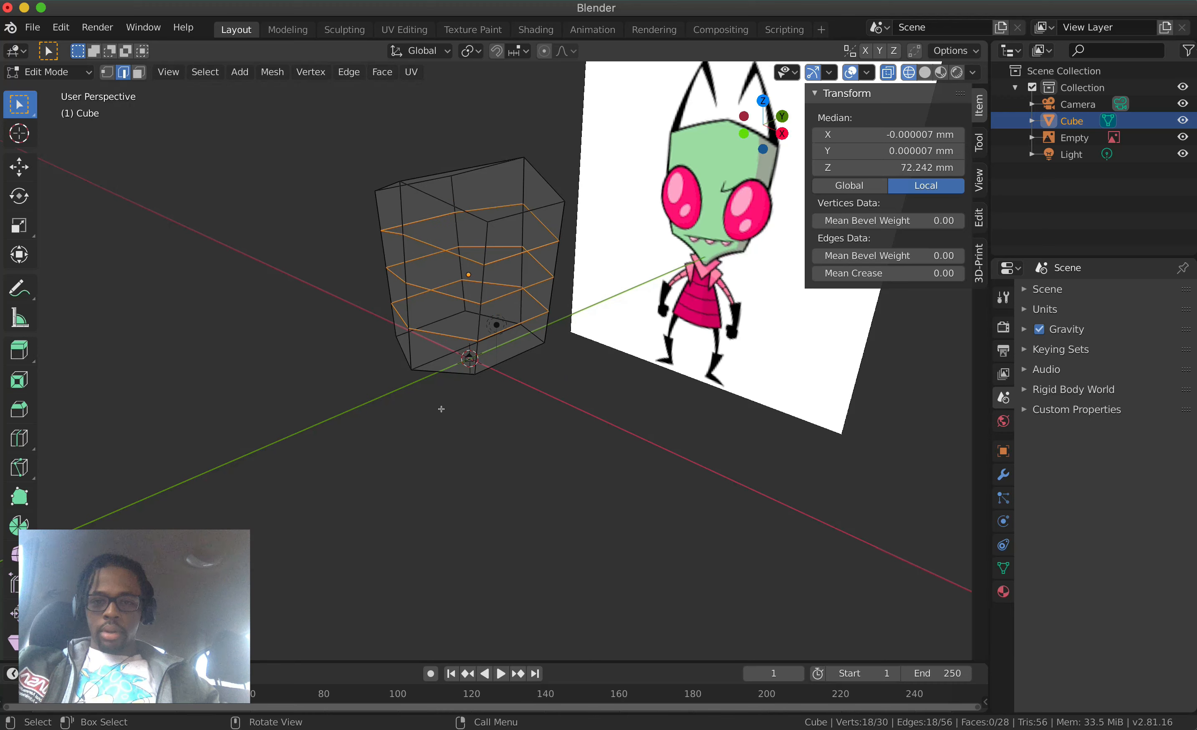
scroll(441, 409, up, 10)
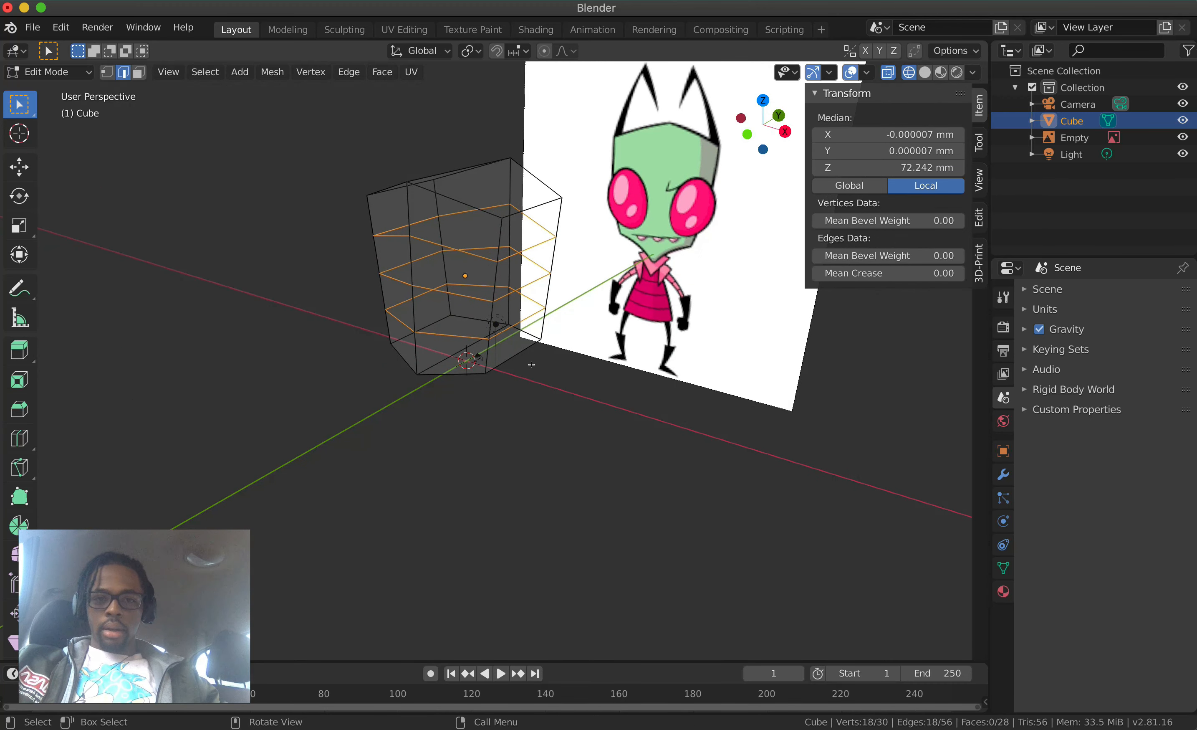
key(KP_1)
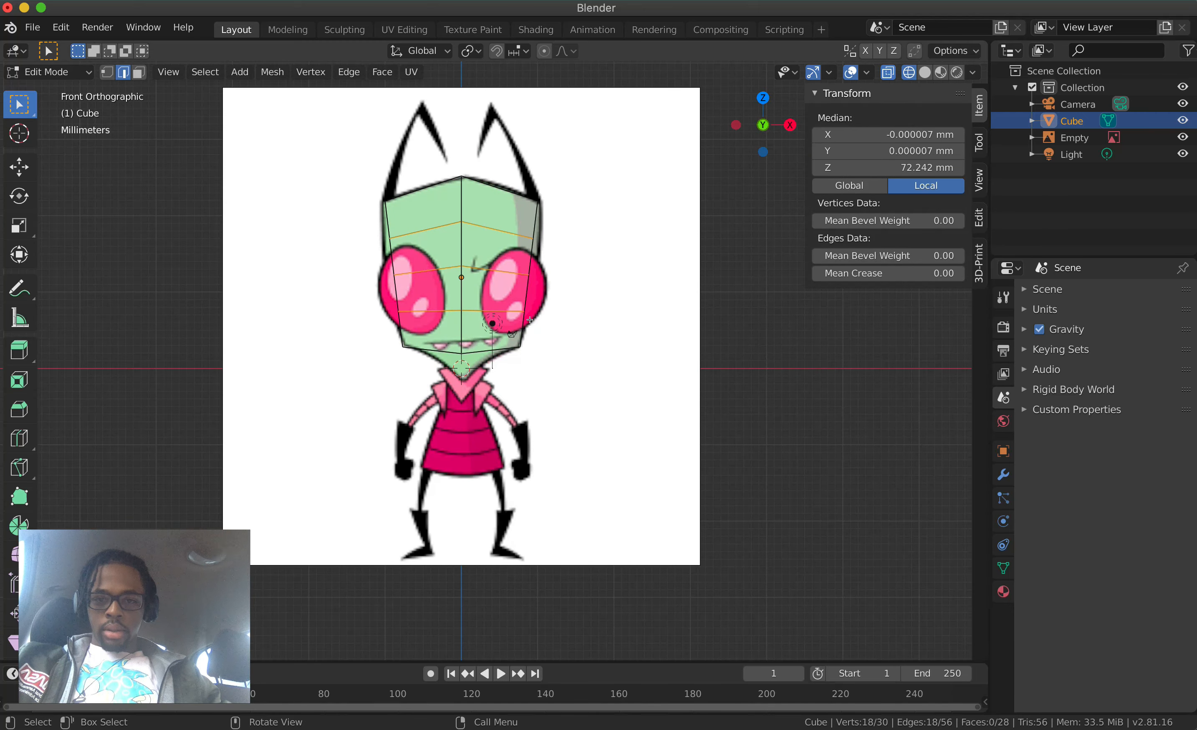
Try scaling the three edge loops uniformly and then along X in perspective
key(s)
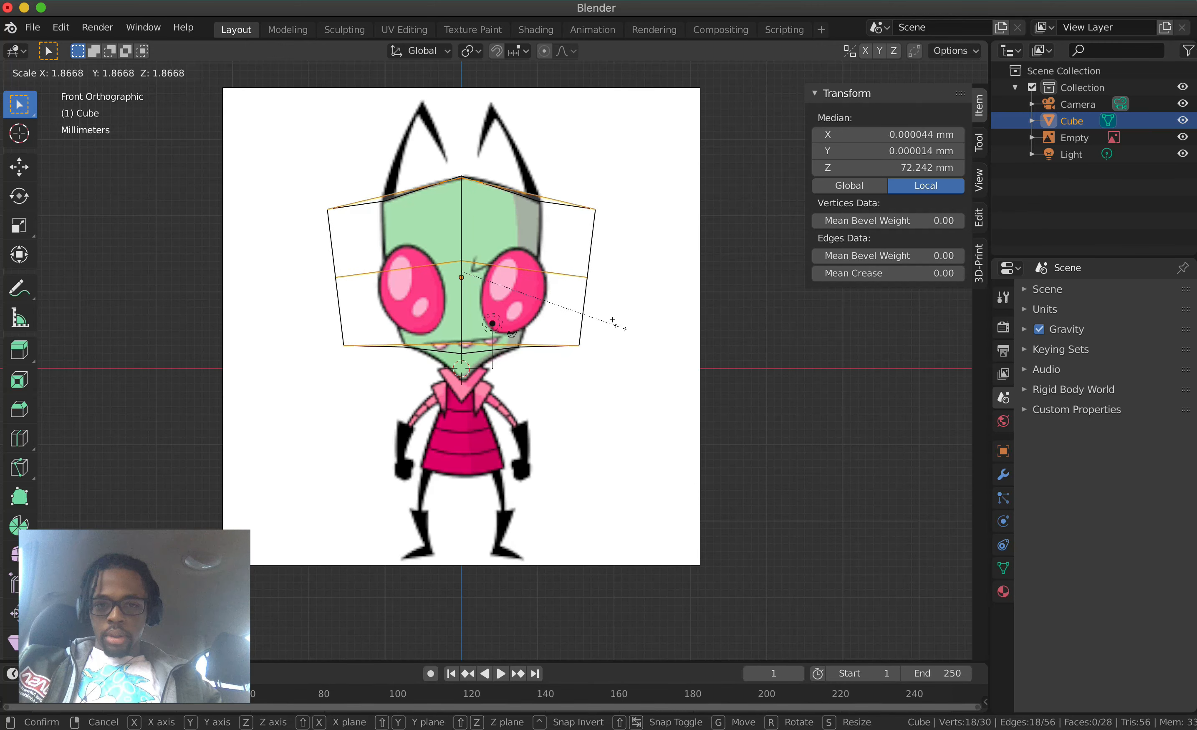
text(1.3)
key(BackSpace)
text(28)
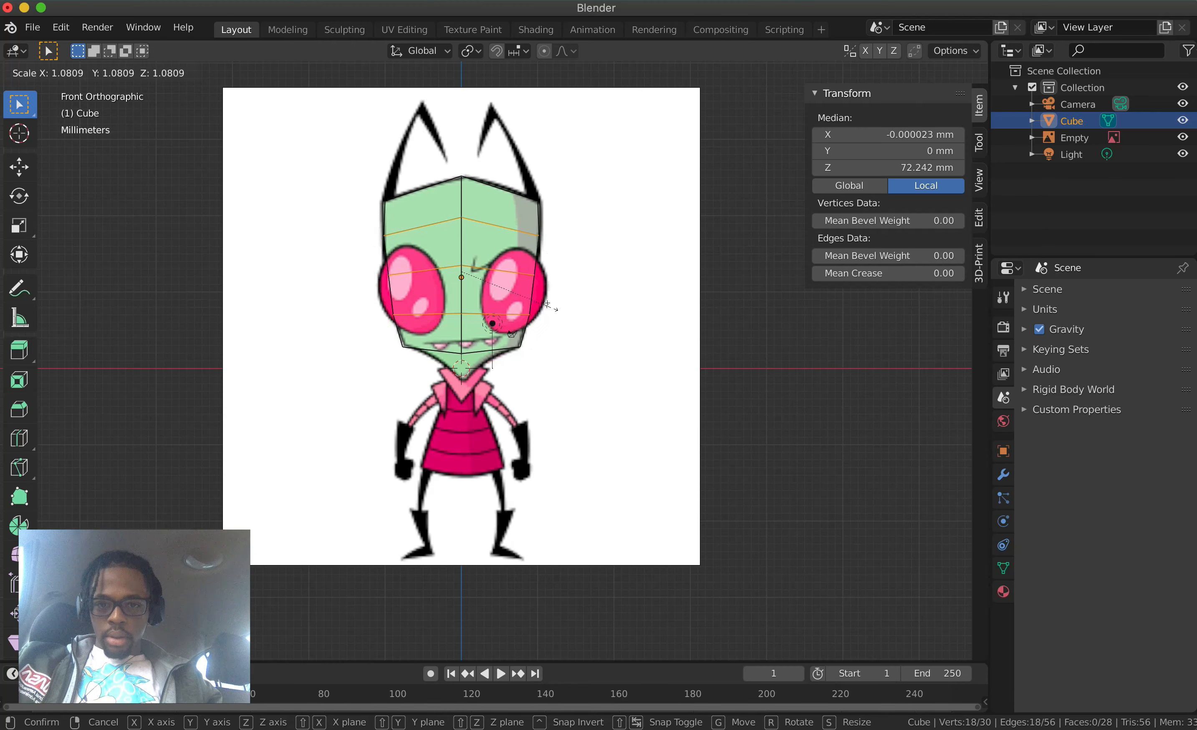
click(551, 305)
middle_drag(550, 304, 547, 305)
key(s)
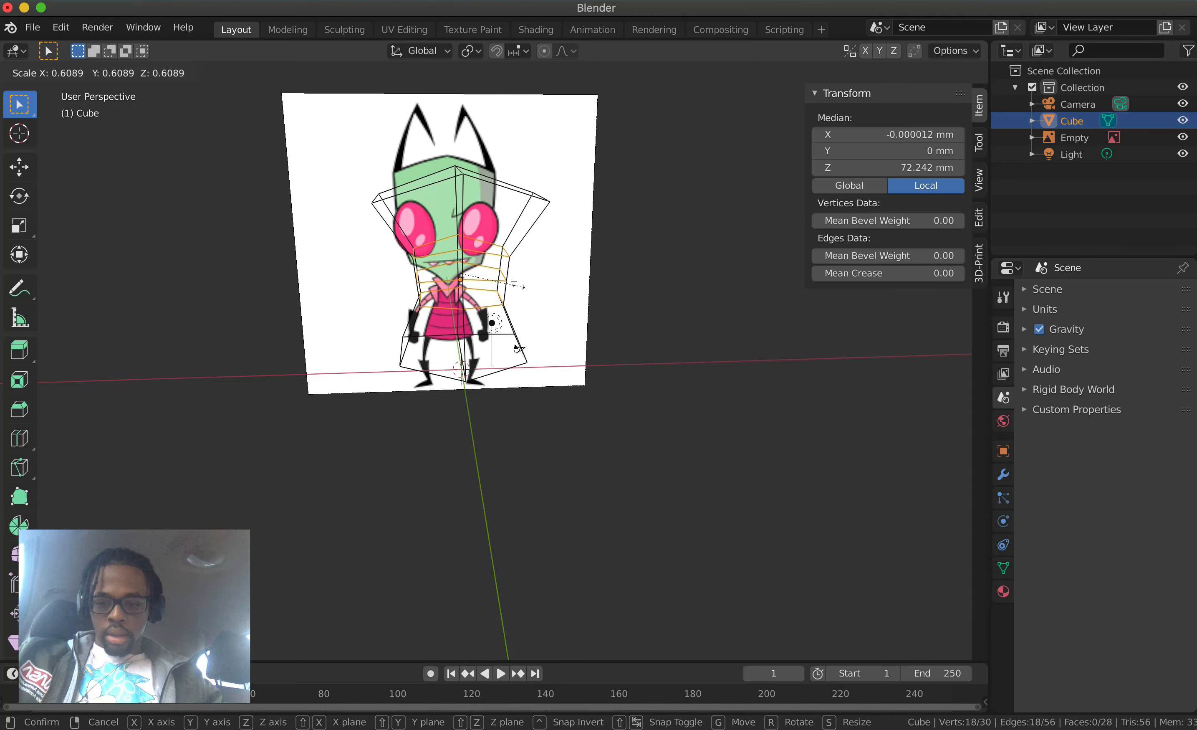
key(x)
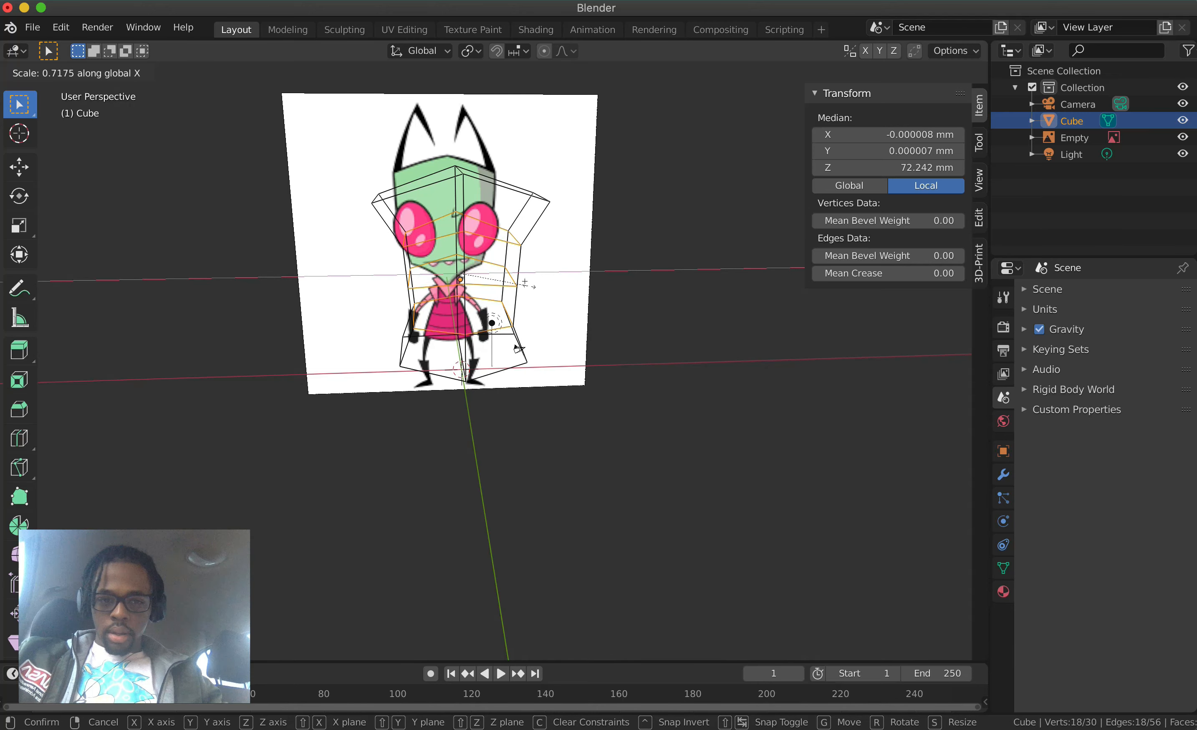
key(Escape)
scroll(524, 281, right, 6)
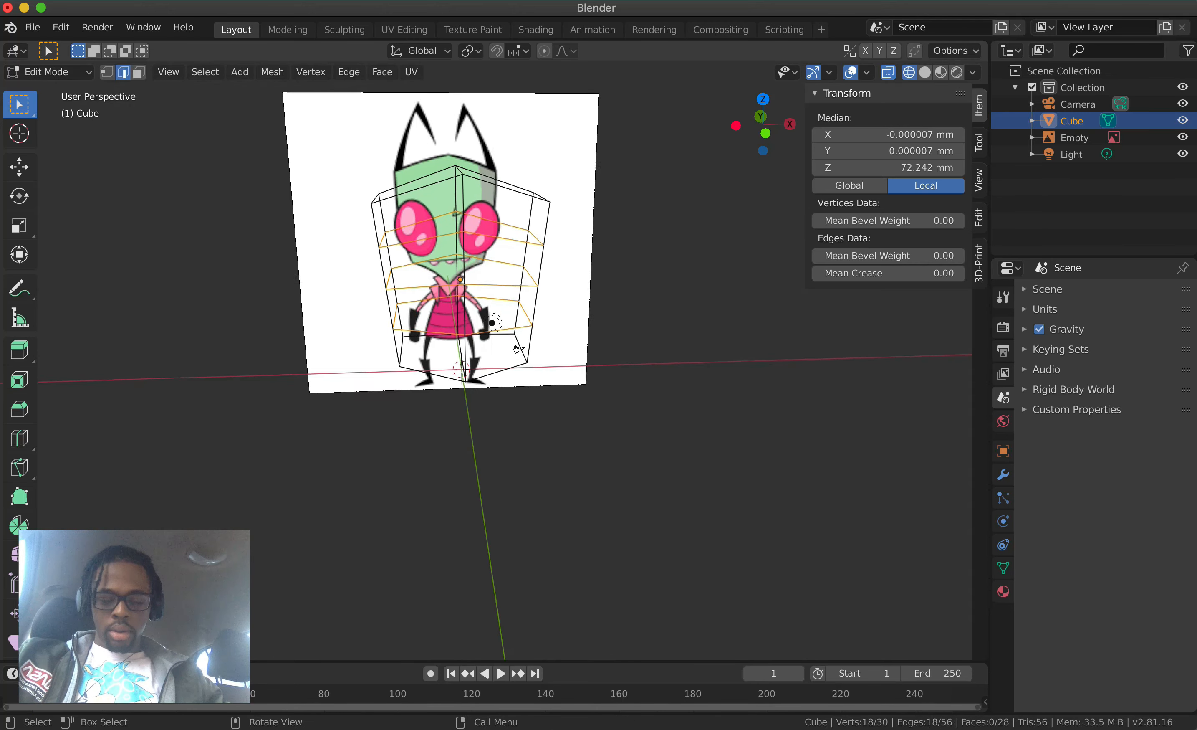
key(KP_1)
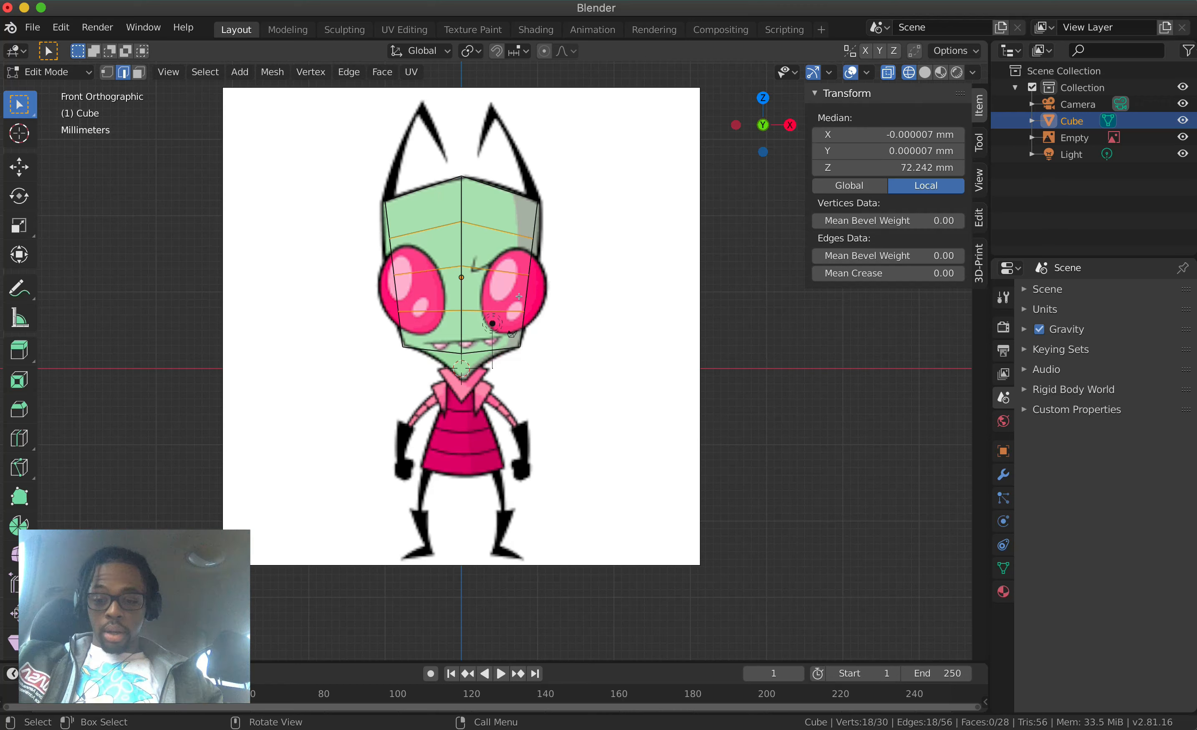
Scale the three horizontal edge loops along the X axis by 1.1
key(s)
key(x)
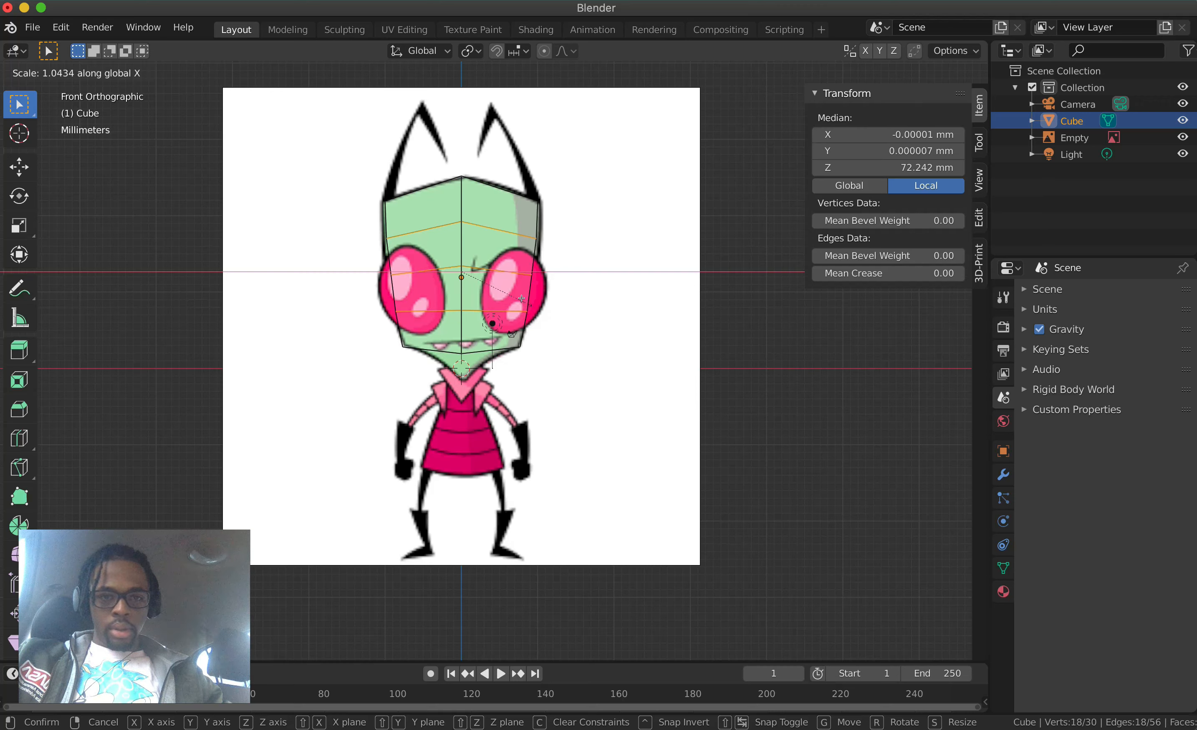
text(1)
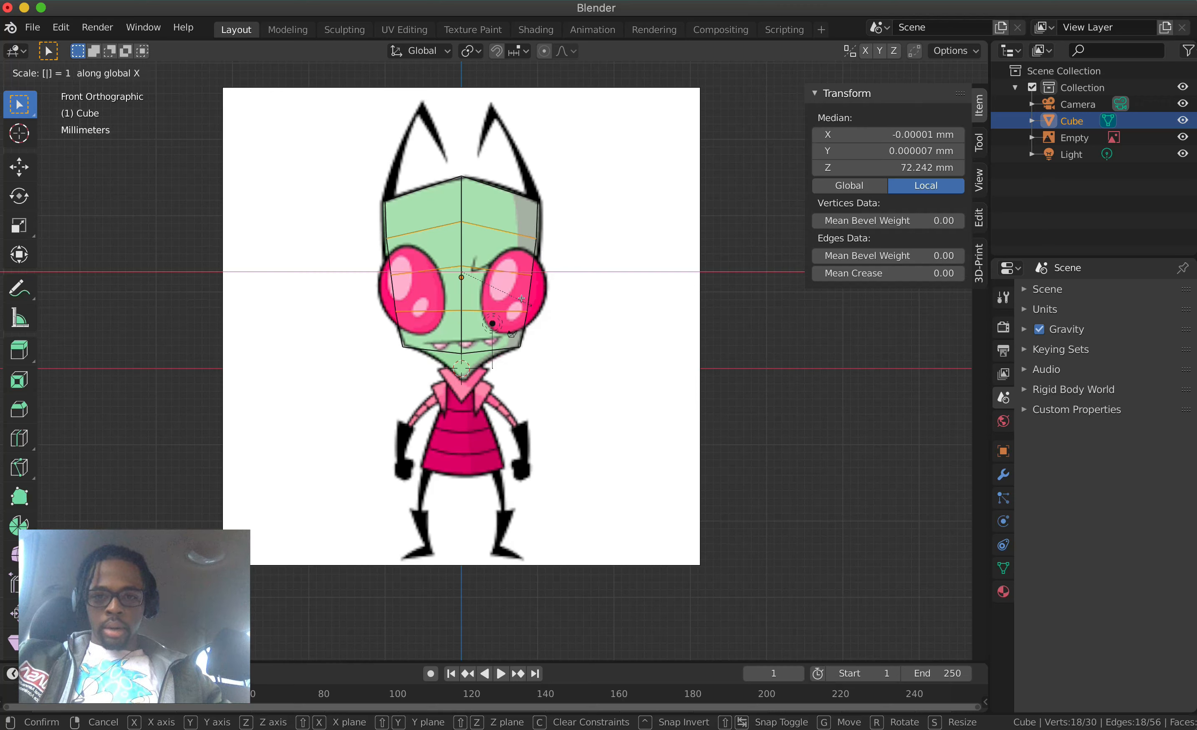
key(BackSpace)
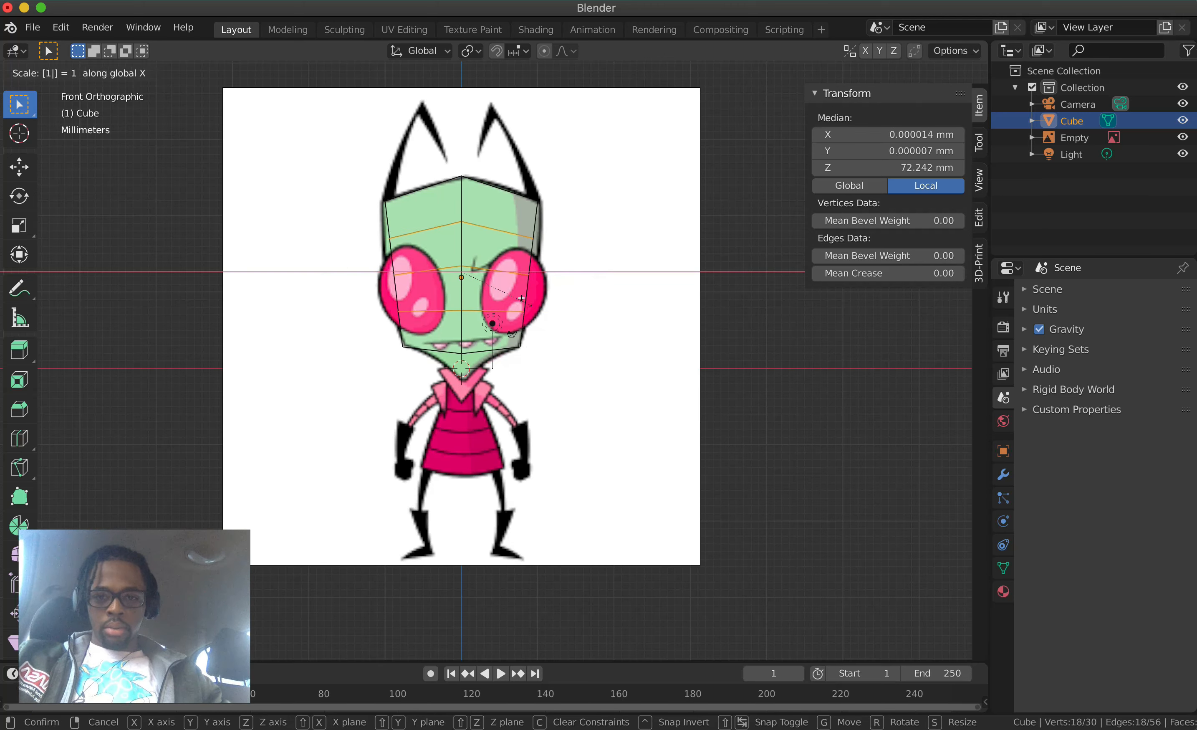
text(1.2)
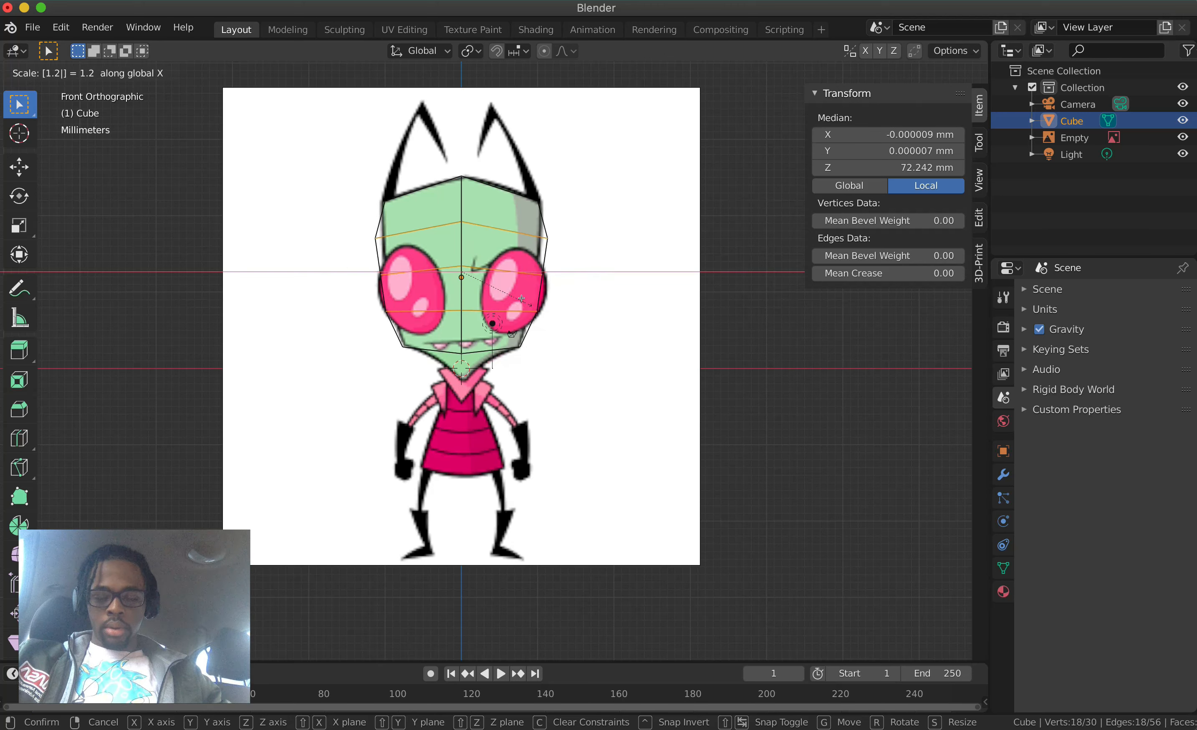
key(BackSpace)
text(1)
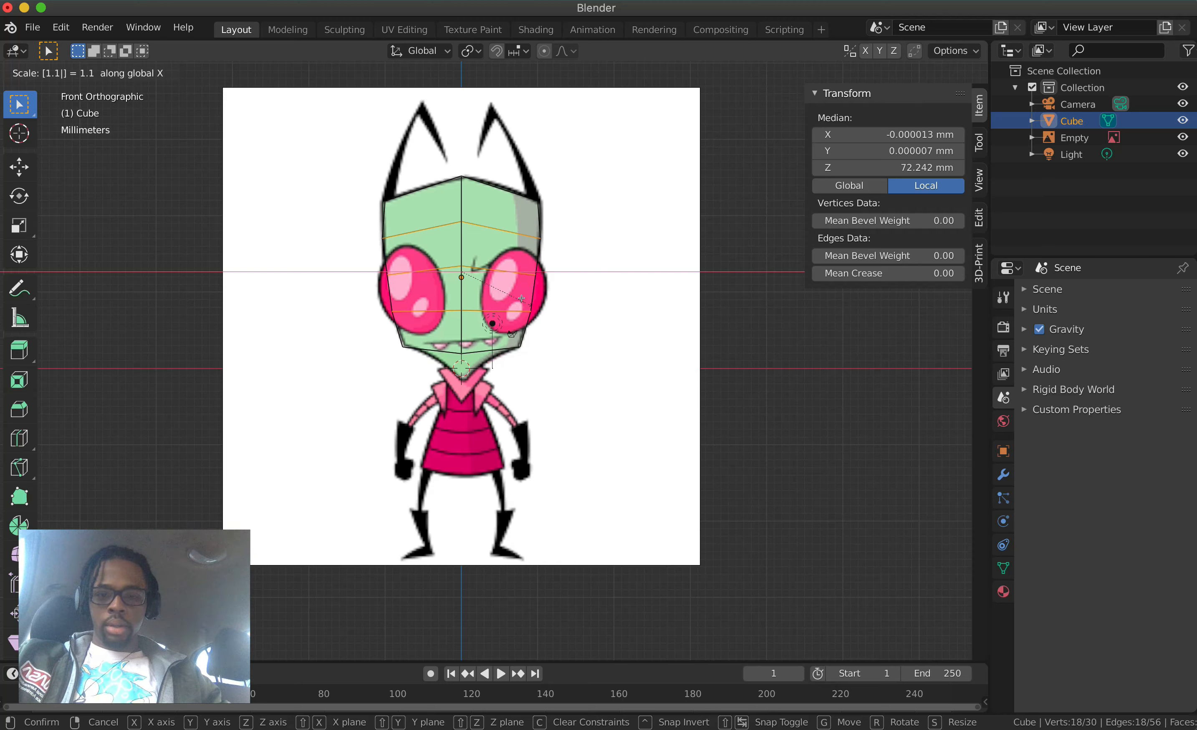
key(Return)
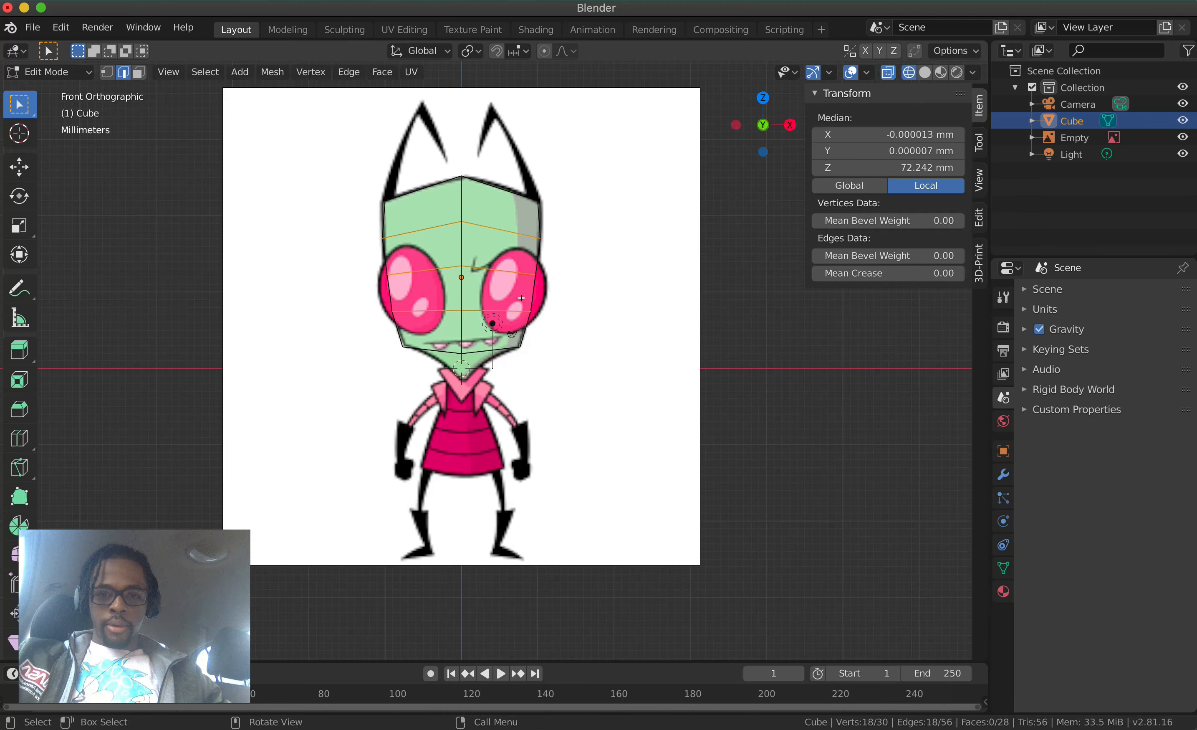
Scale the same three edge loops along the Y axis by 1.1
key(s)
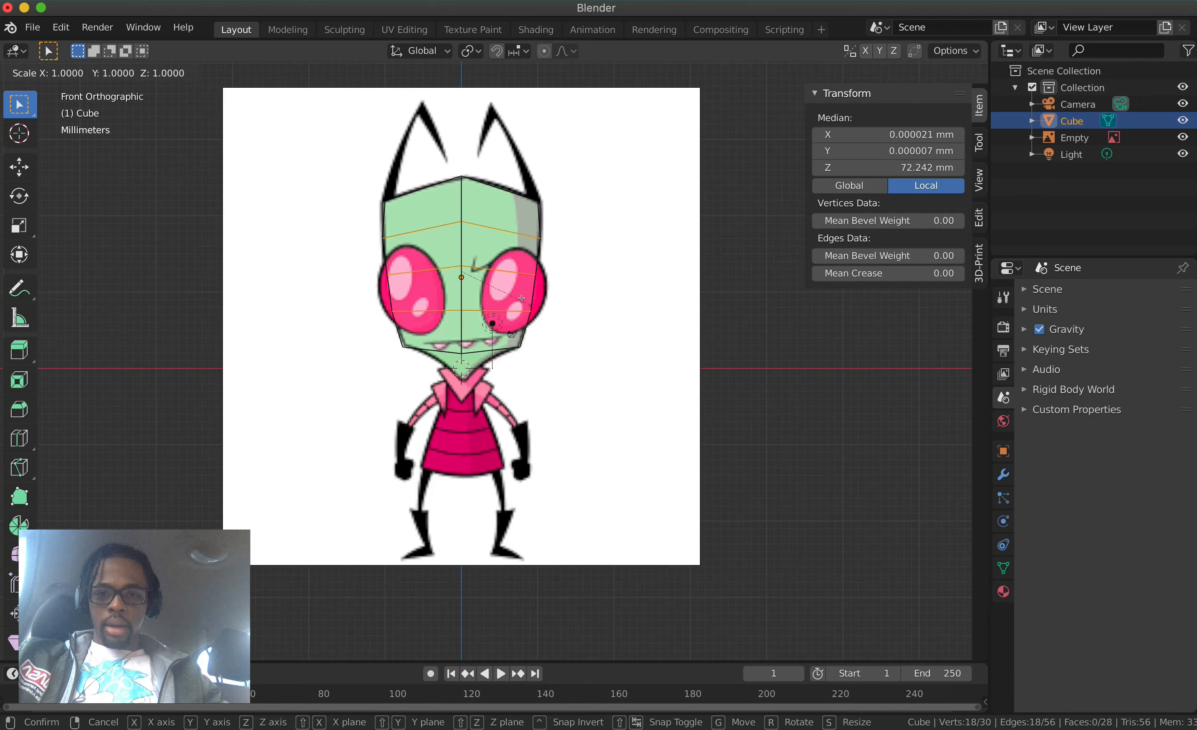
key(y)
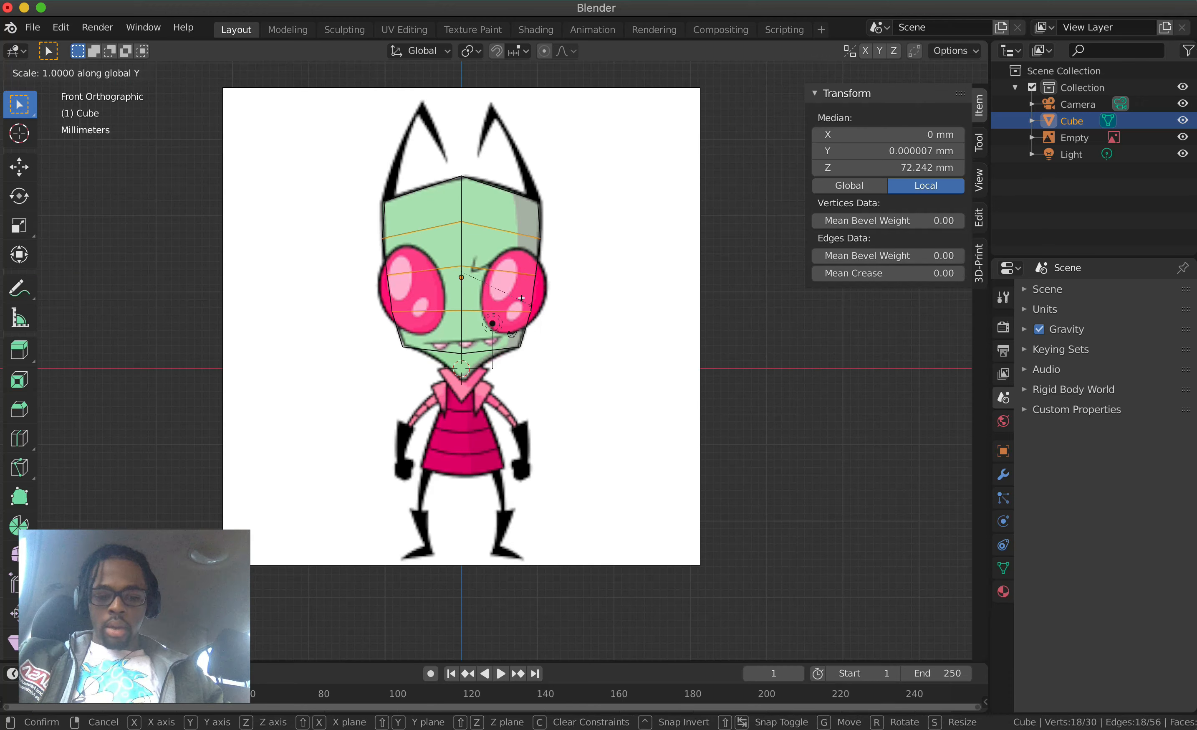
text(1.1)
key(Return)
Examine the head mesh with its widened edge loops from several angles against the reference image
scroll(522, 298, right, 10)
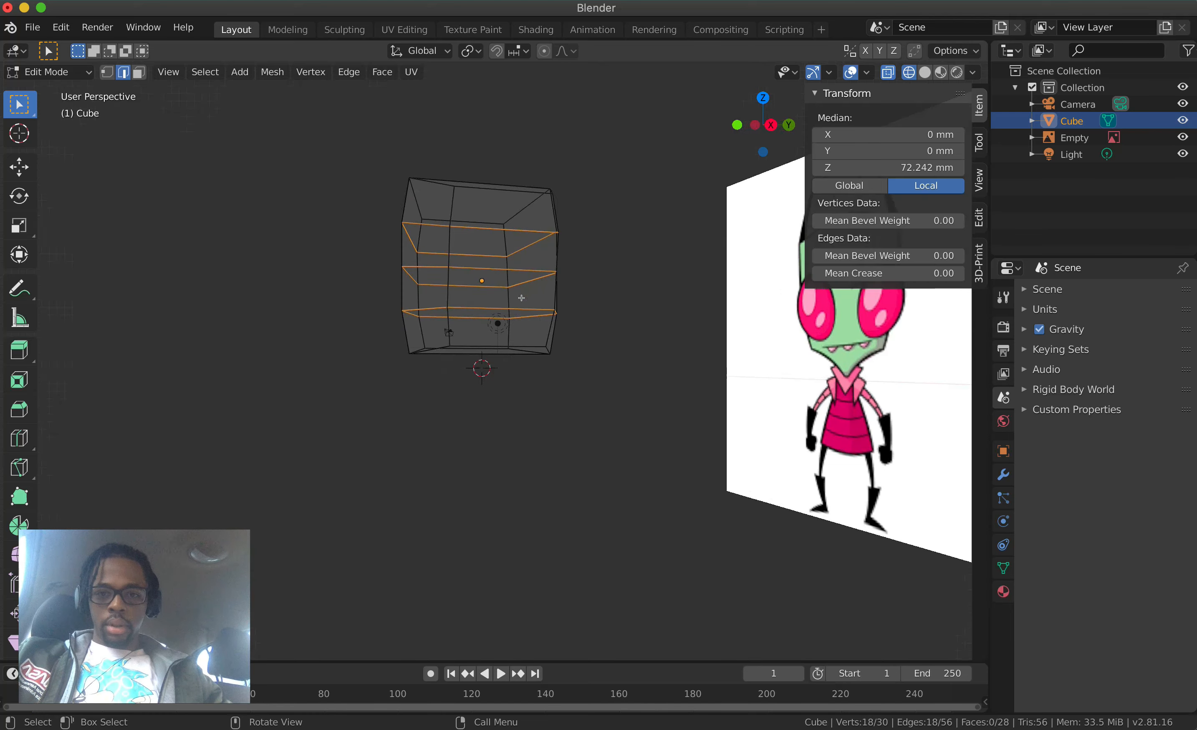
scroll(522, 298, right, 5)
scroll(521, 298, up, 5)
scroll(521, 298, left, 10)
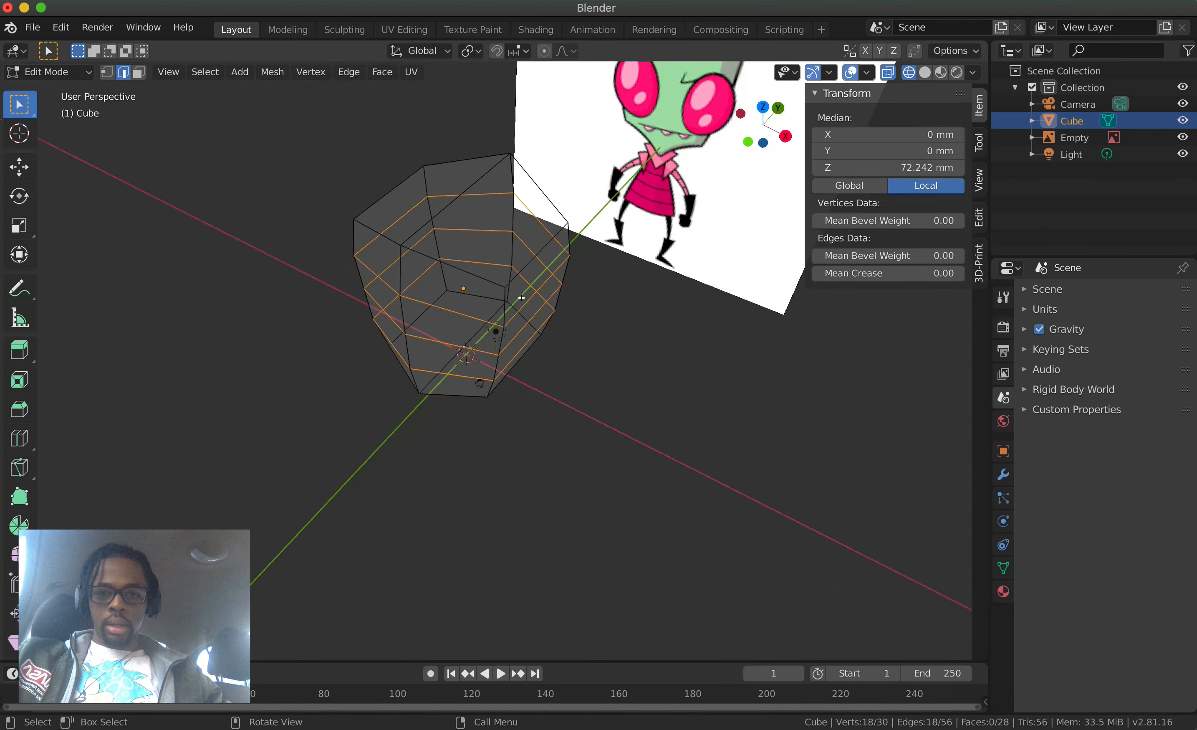
scroll(521, 298, down, 8)
scroll(521, 298, right, 6)
scroll(521, 298, up, 8)
scroll(522, 298, left, 8)
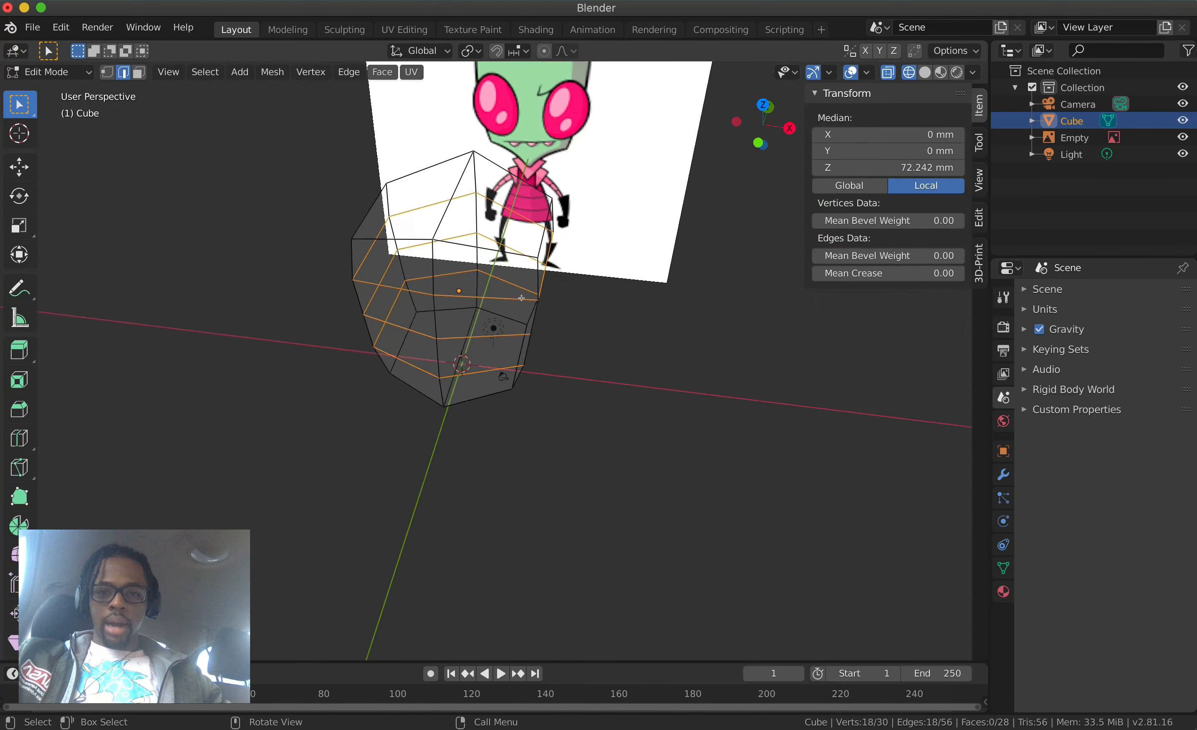
Select the two bottom faces of the head mesh in face selection mode with solid shading
scroll(521, 298, down, 5)
scroll(522, 298, down, 3)
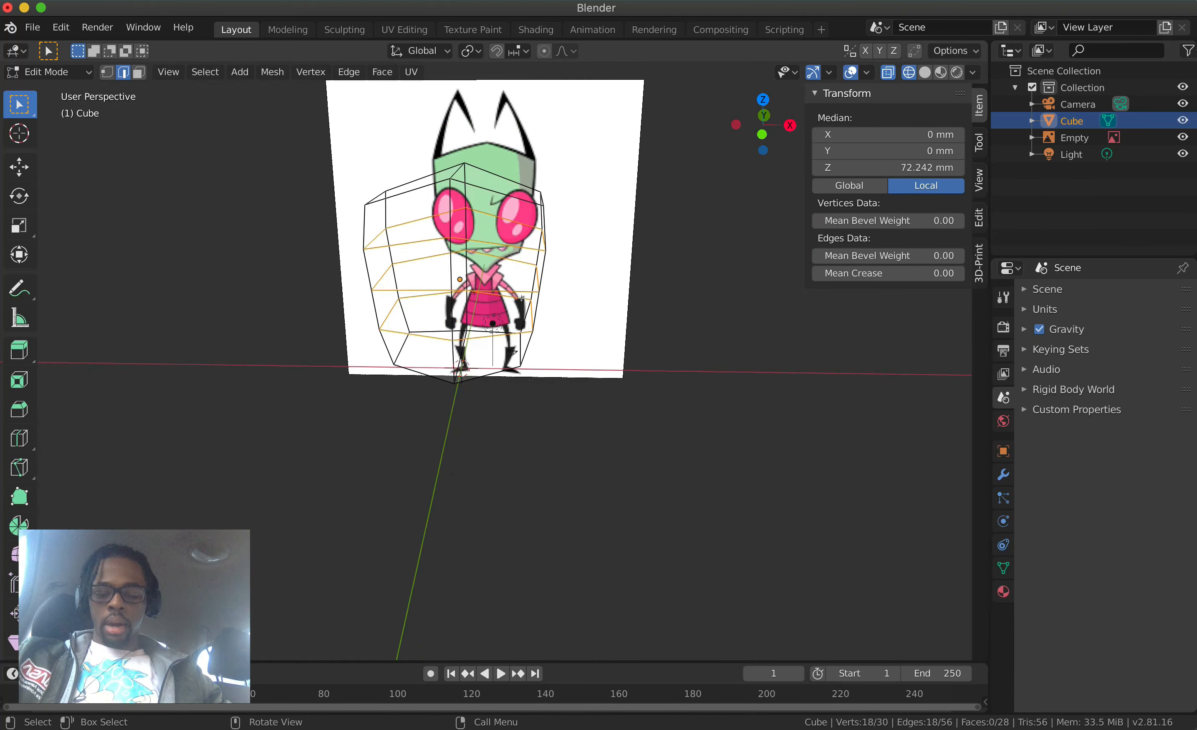
key(KP_1)
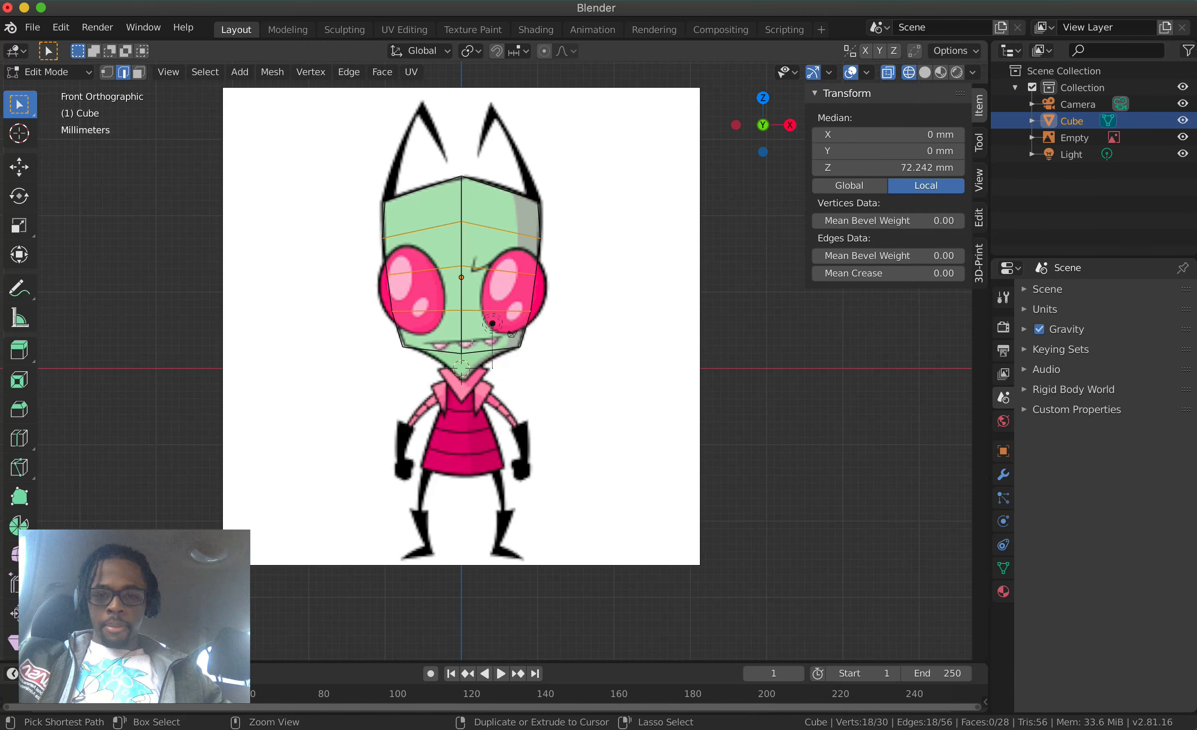
scroll(472, 343, up, 5)
scroll(471, 341, up, 1)
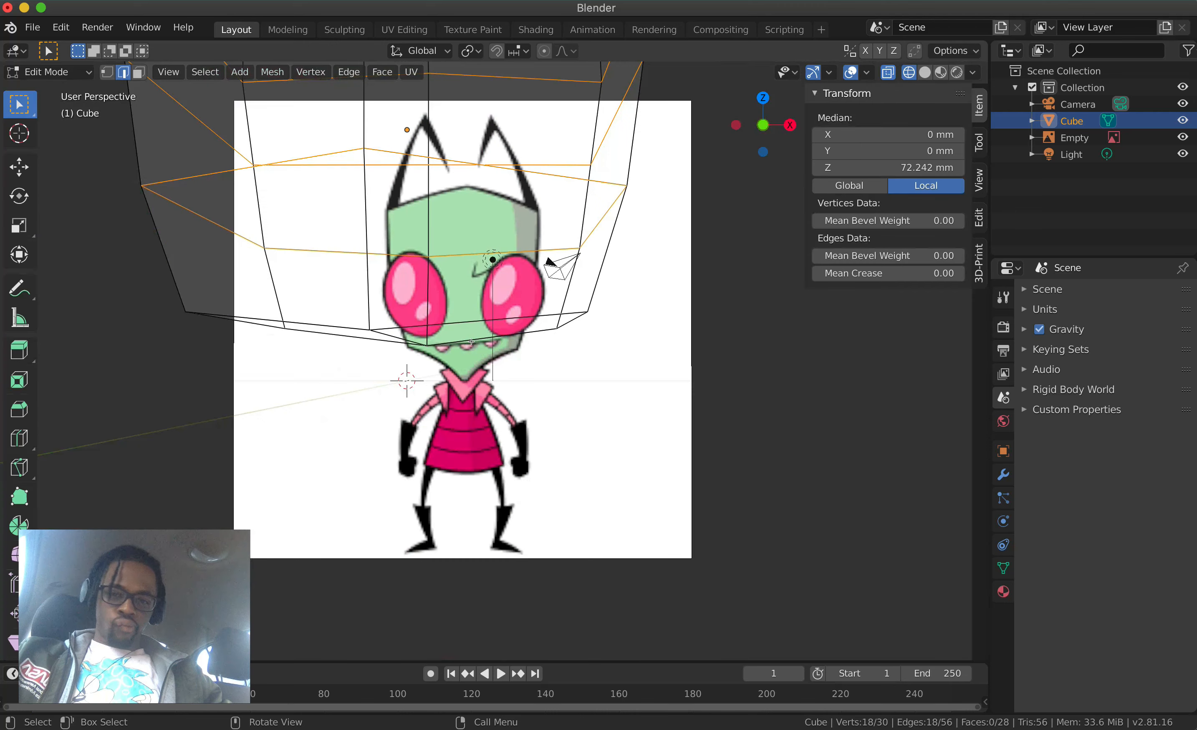
scroll(471, 341, down, 5)
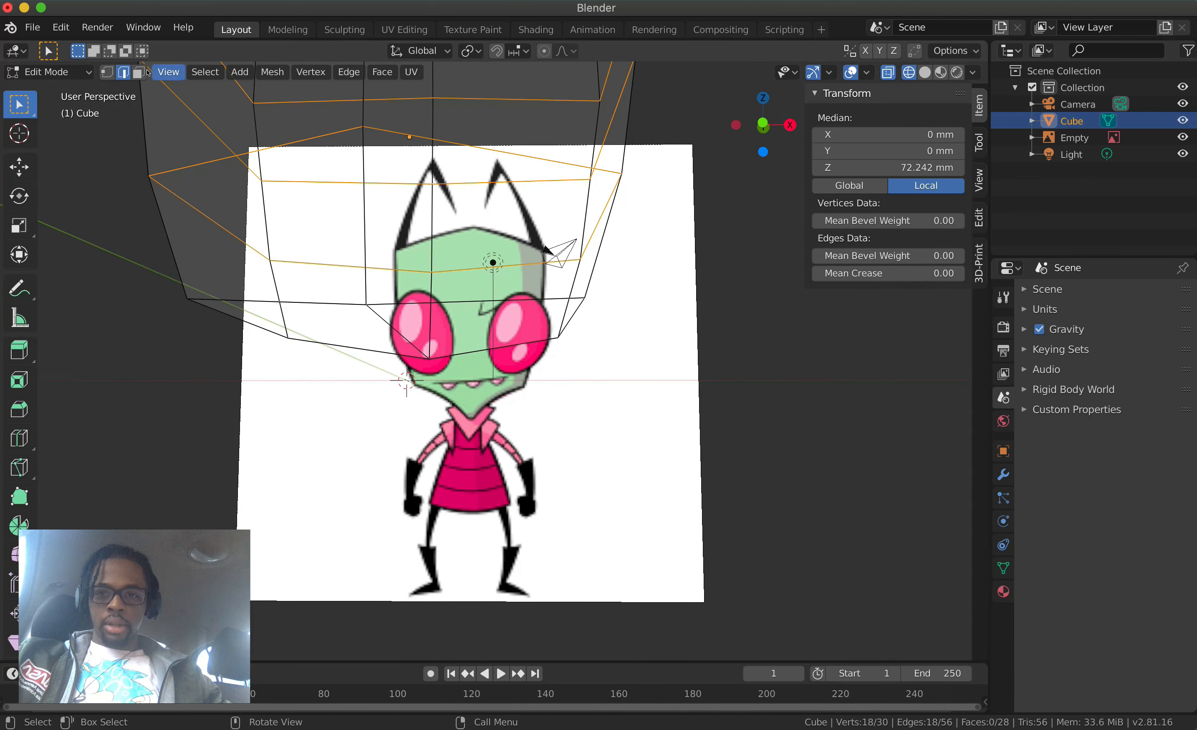
click(140, 74)
scroll(486, 323, down, 5)
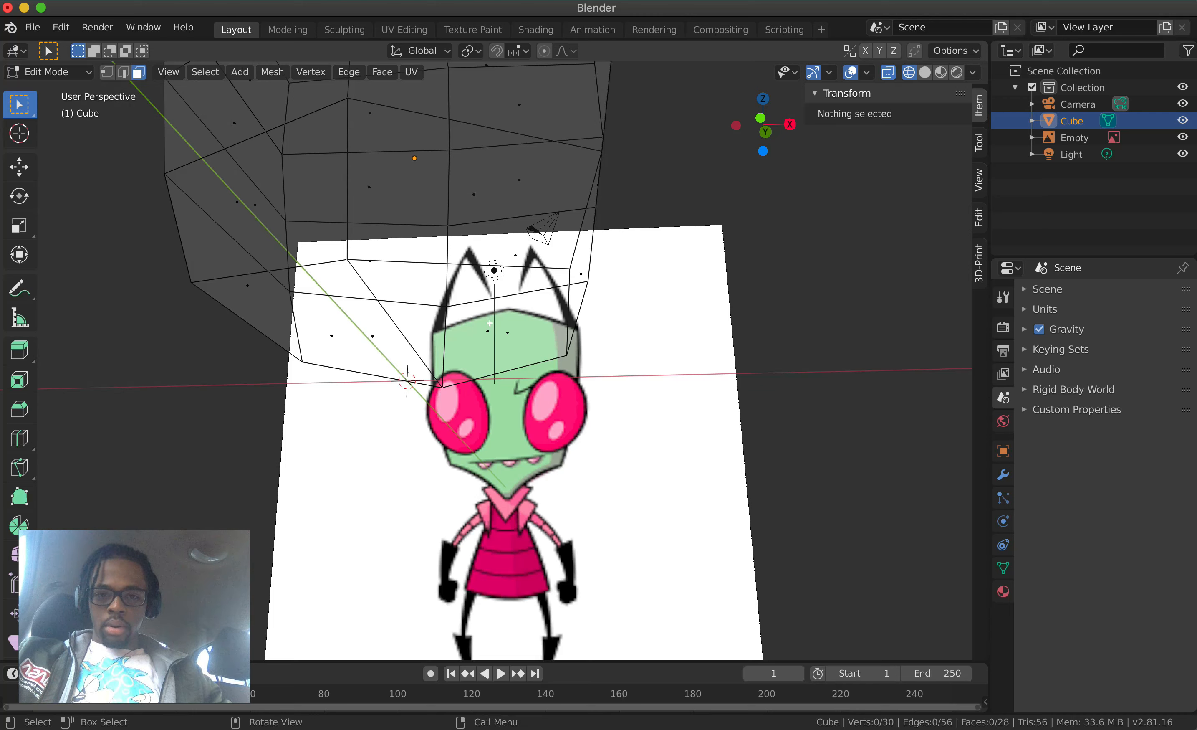
key(z)
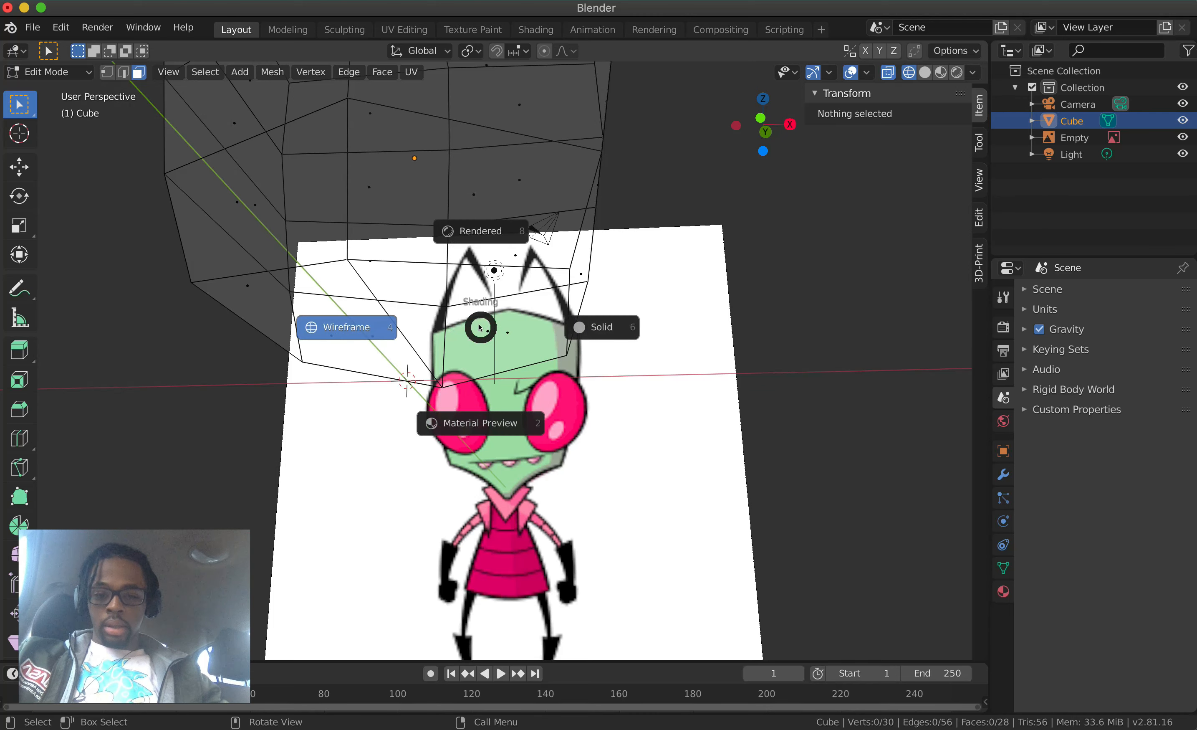
key(6)
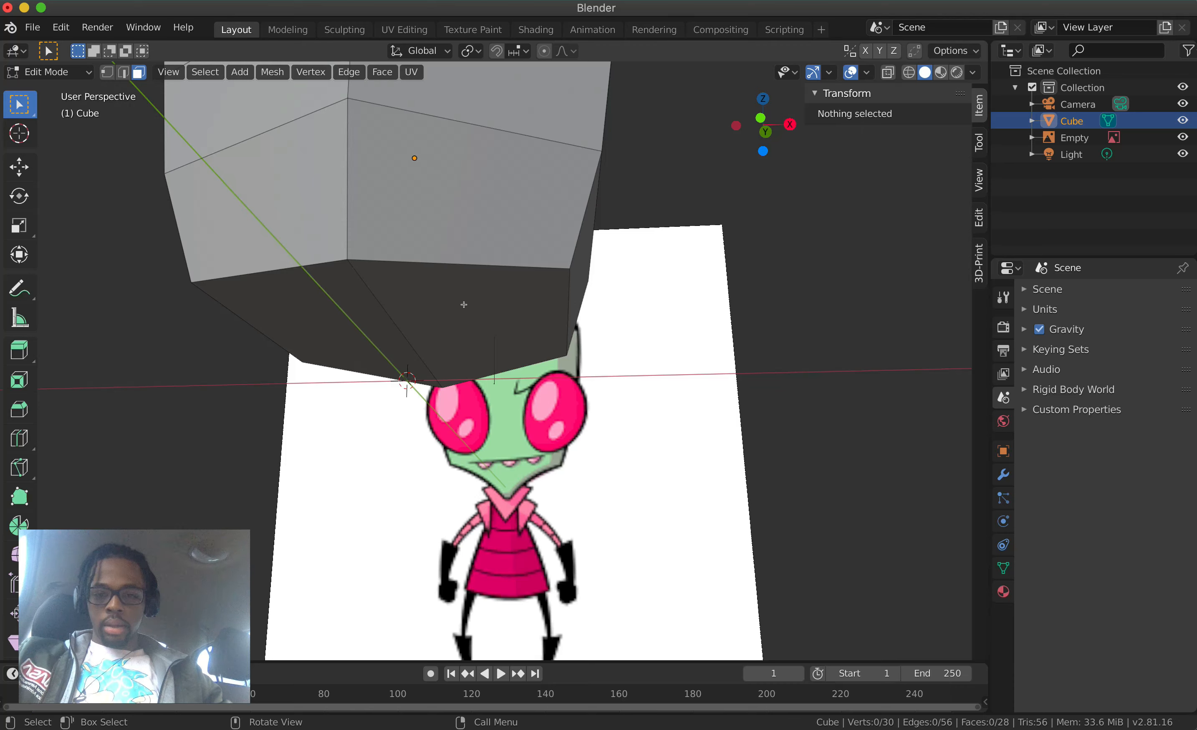
click(464, 304)
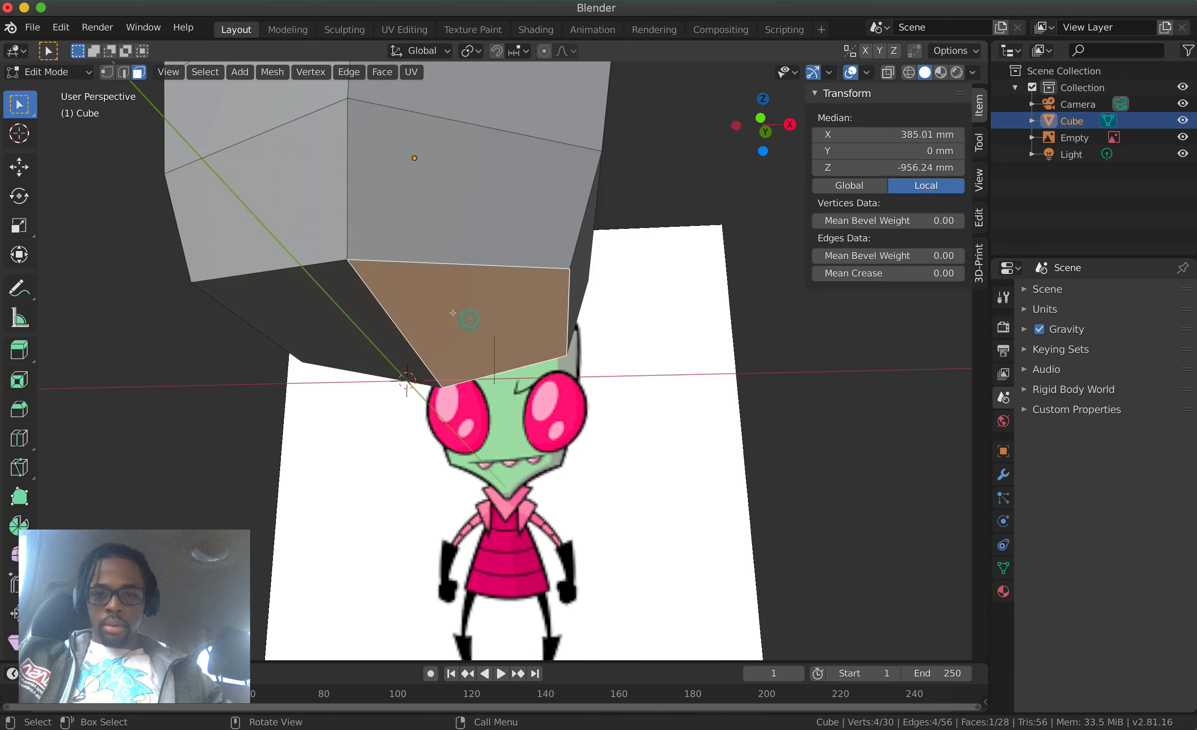
shift+click(329, 320)
Extrude the two bottom faces straight down about 3.39 mm to the chin tip in wireframe front view
key(KP_1)
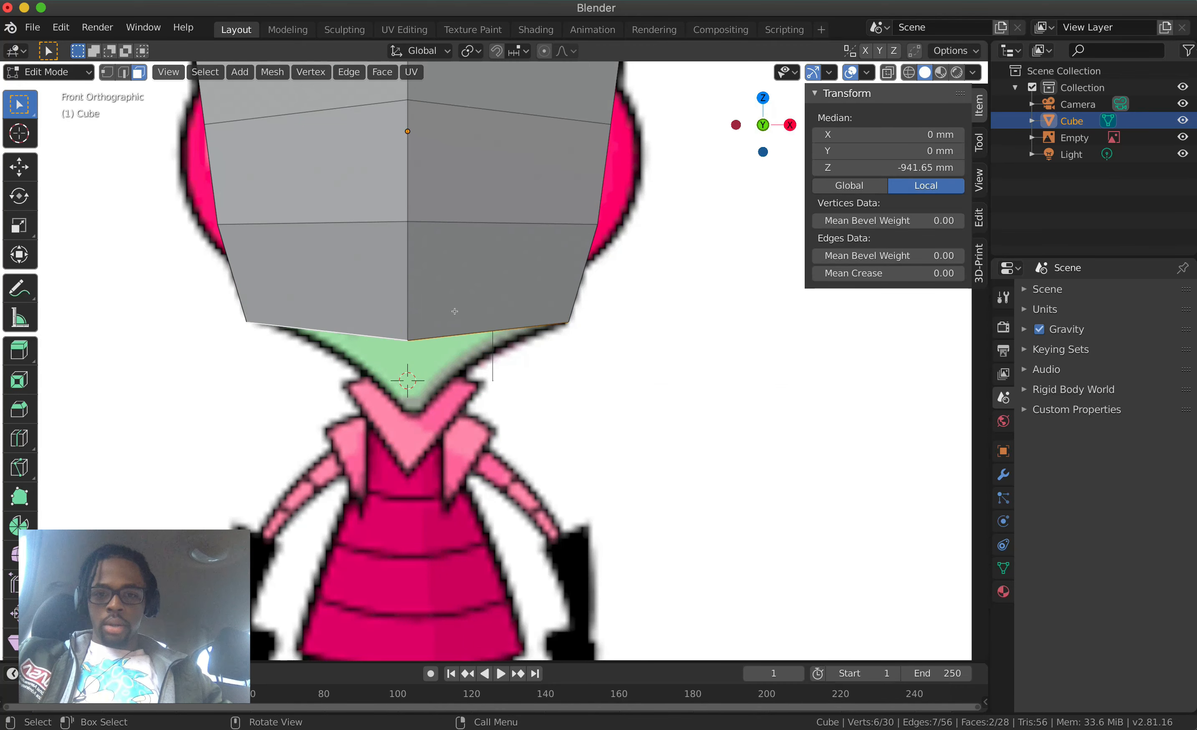
key(z)
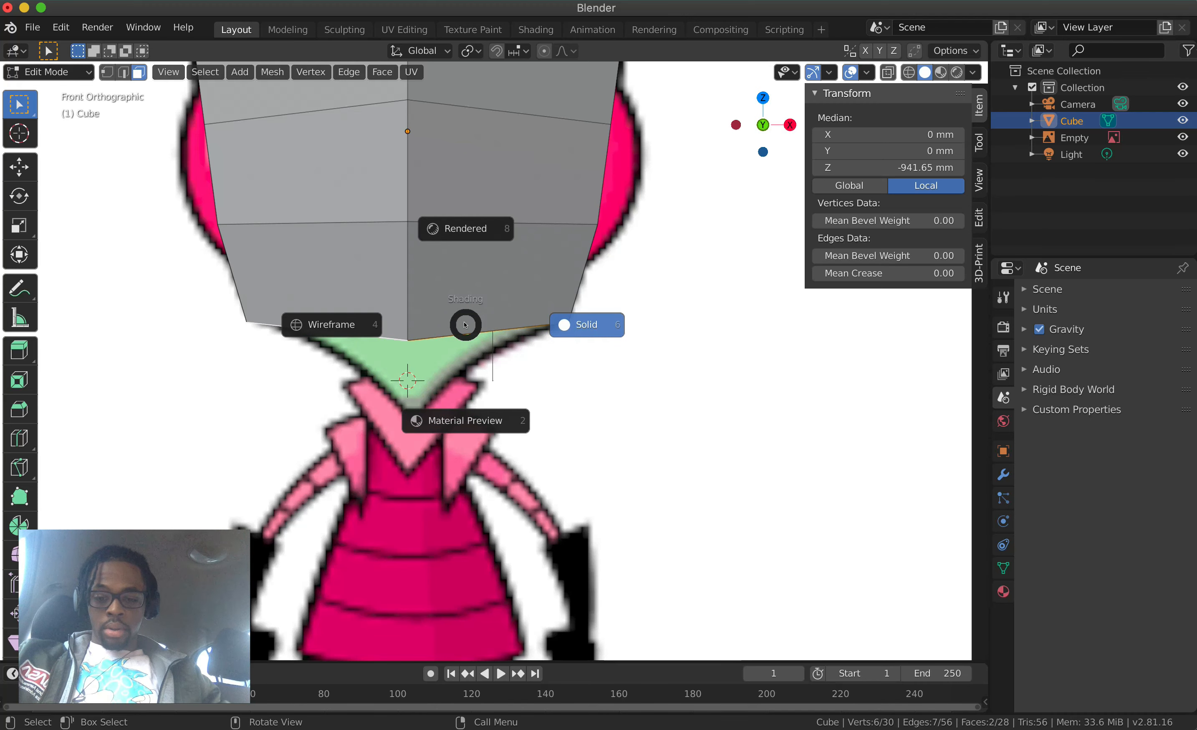
key(4)
scroll(460, 320, down, 2)
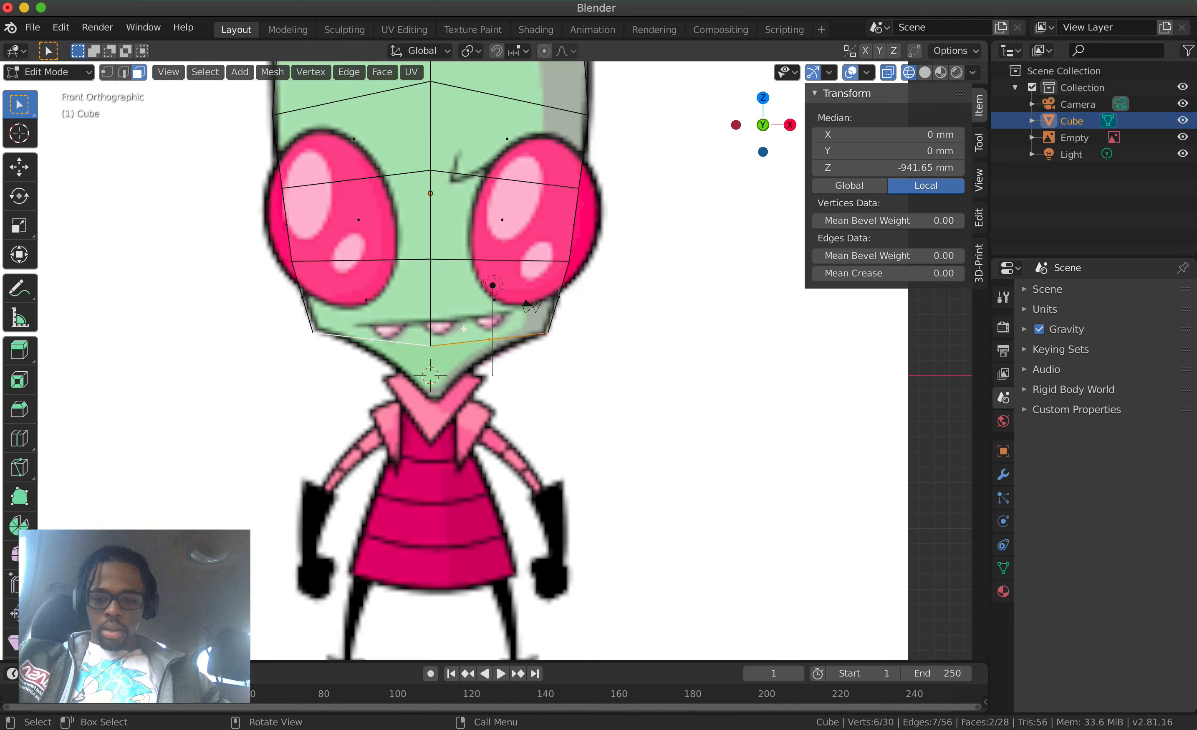
key(ctrl+r)
click(462, 326)
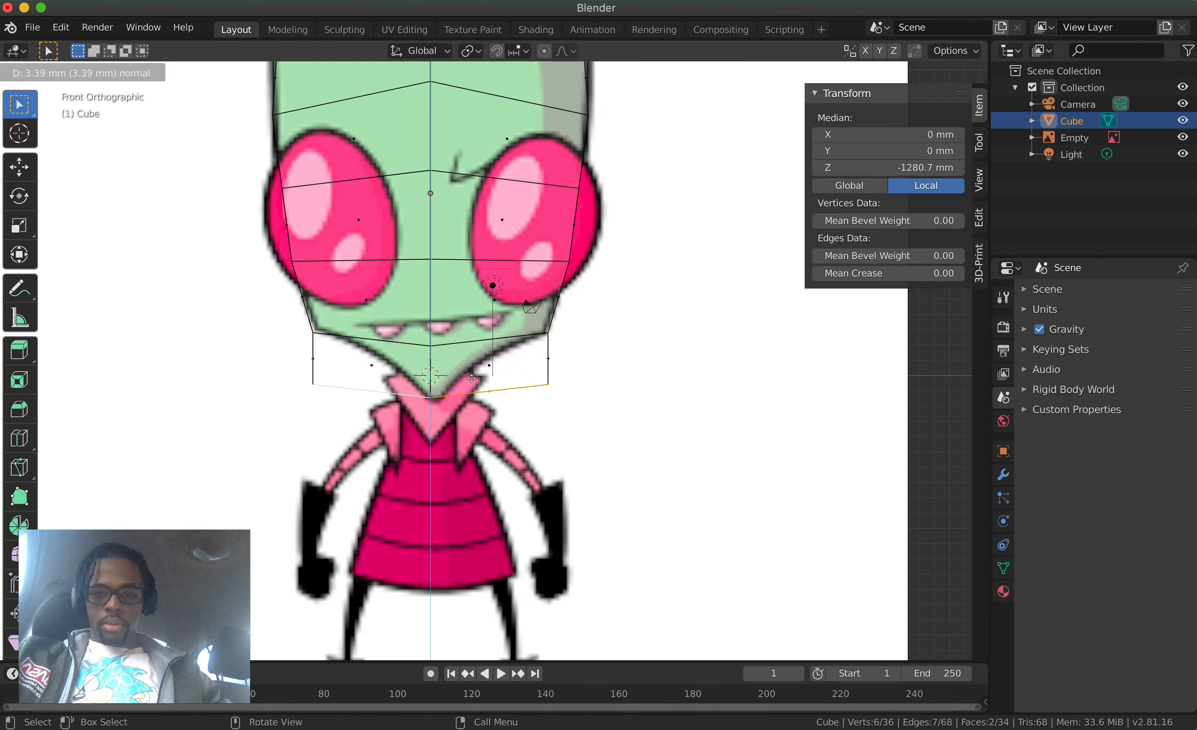
click(473, 380)
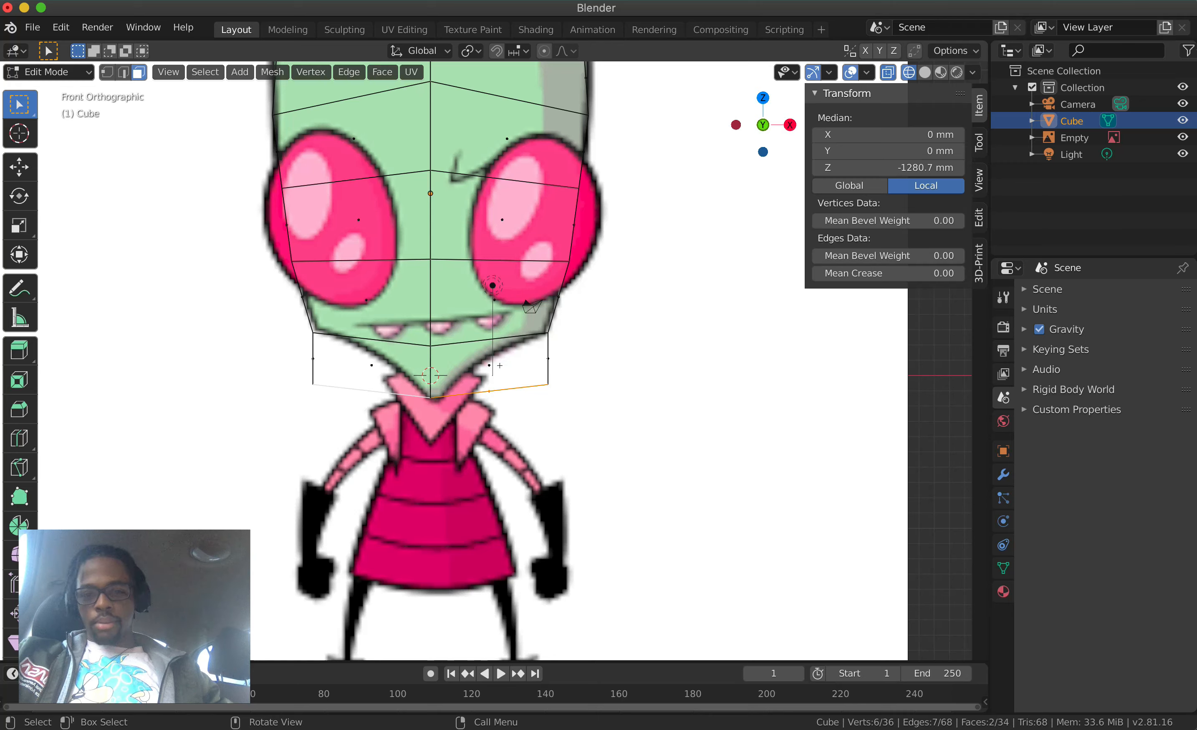
Try narrowing the extruded chin by scaling its two outer bottom edges along X to about 0.067
middle_drag(500, 366, 501, 373)
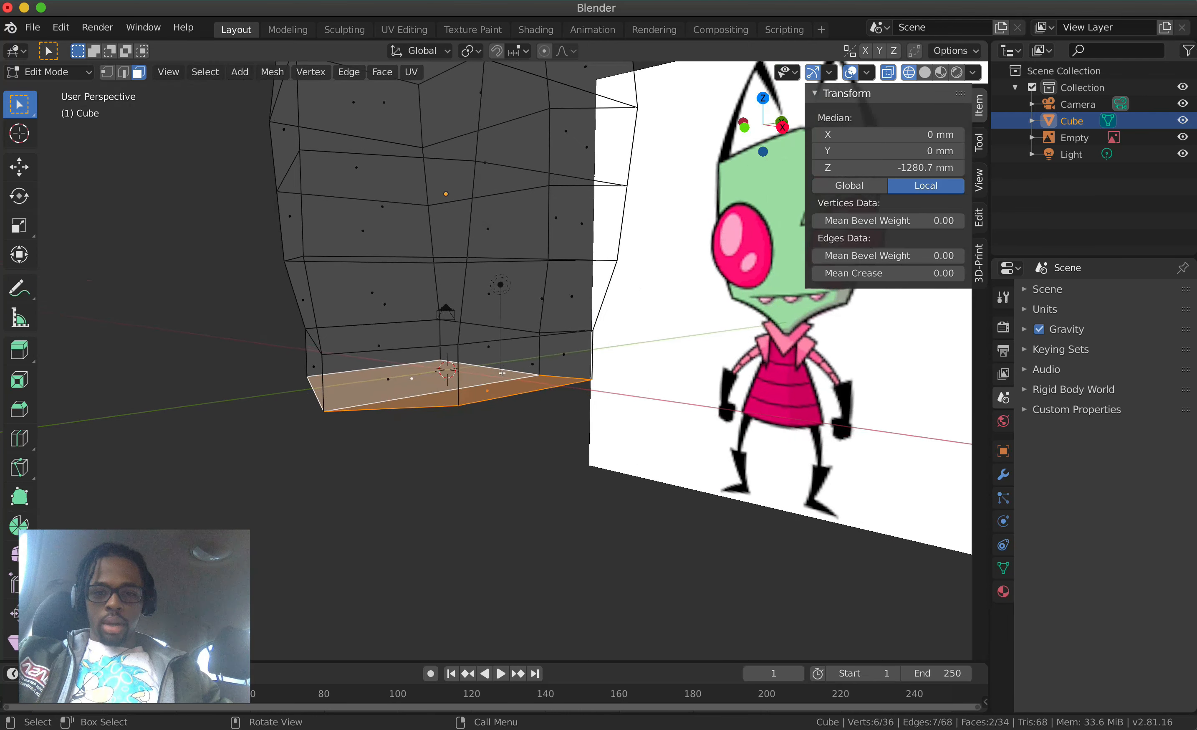
click(123, 74)
click(522, 376)
middle_drag(526, 398, 472, 433)
shift+click(325, 405)
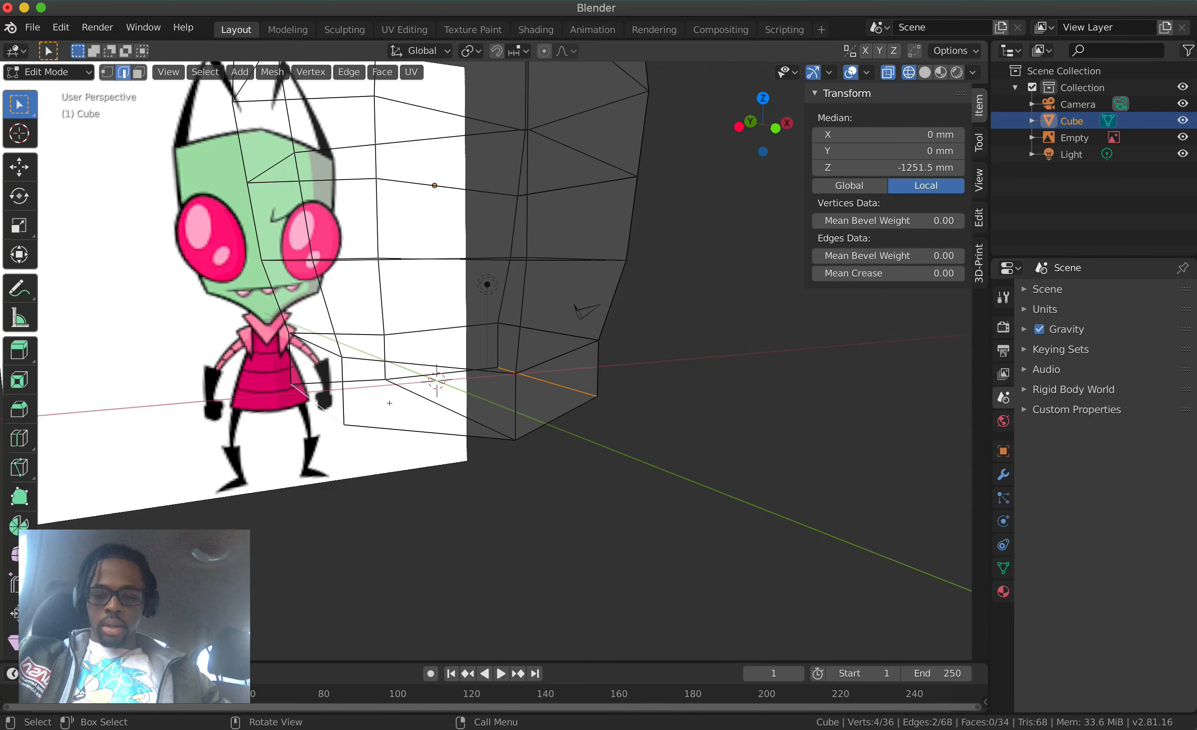
key(KP_1)
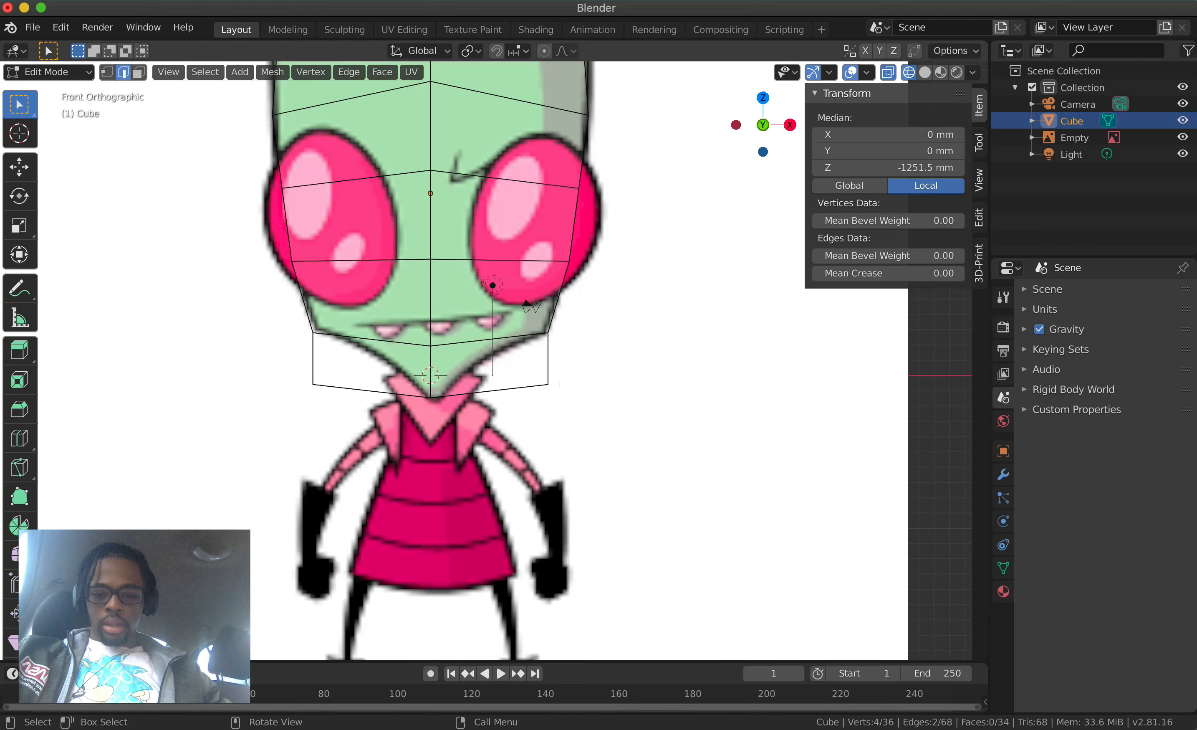
key(s)
key(x)
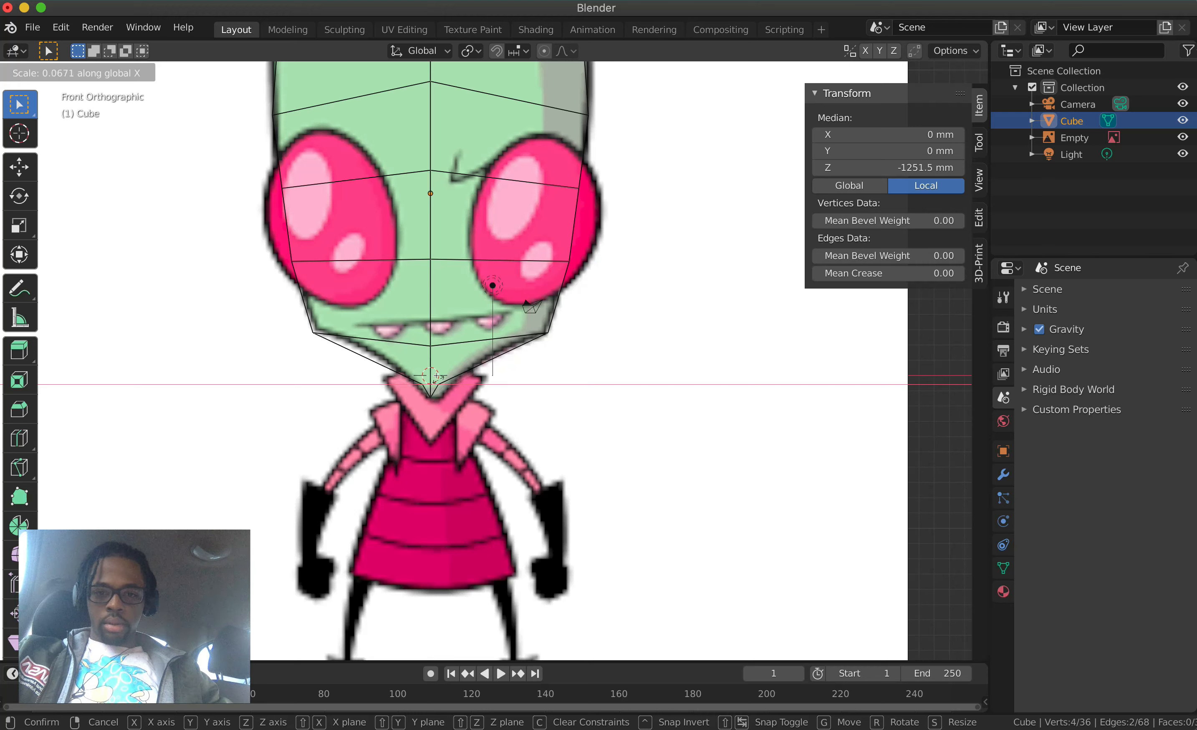
click(438, 376)
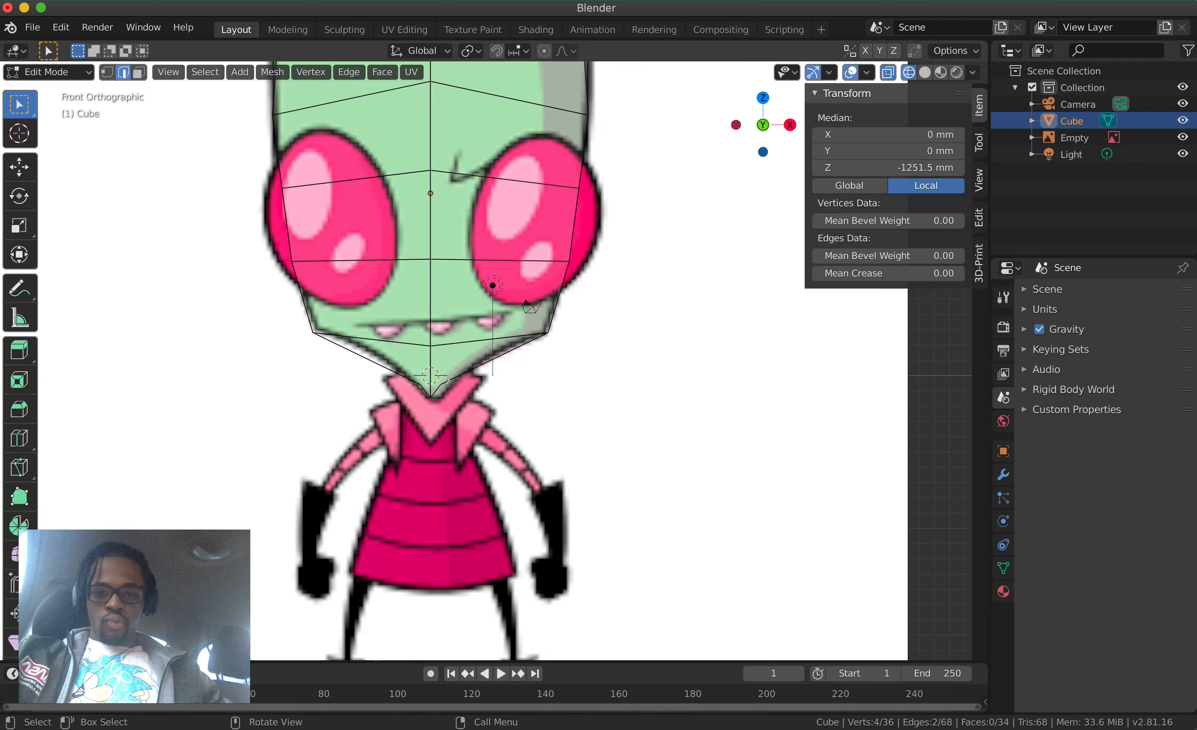
Inspect the narrowed chin in perspective and undo the X scaling of its outer bottom edges
scroll(446, 381, down, 5)
scroll(447, 380, right, 5)
scroll(446, 380, up, 4)
scroll(447, 380, left, 5)
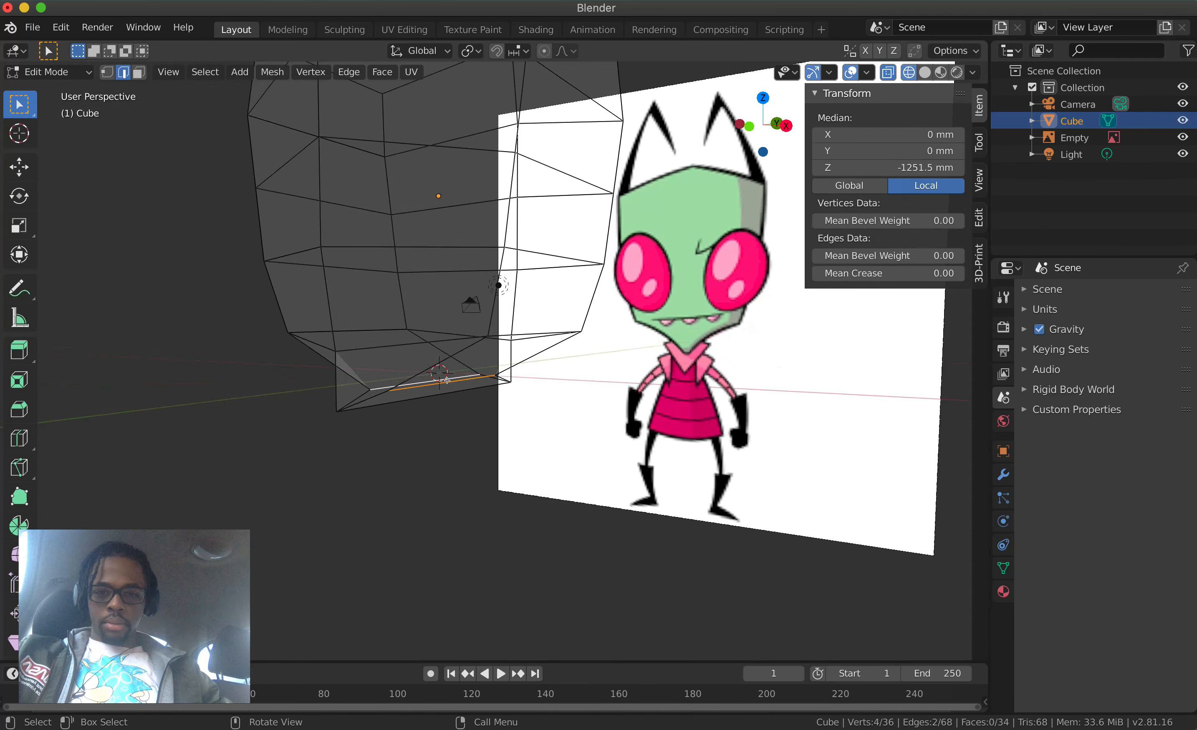
scroll(446, 380, left, 3)
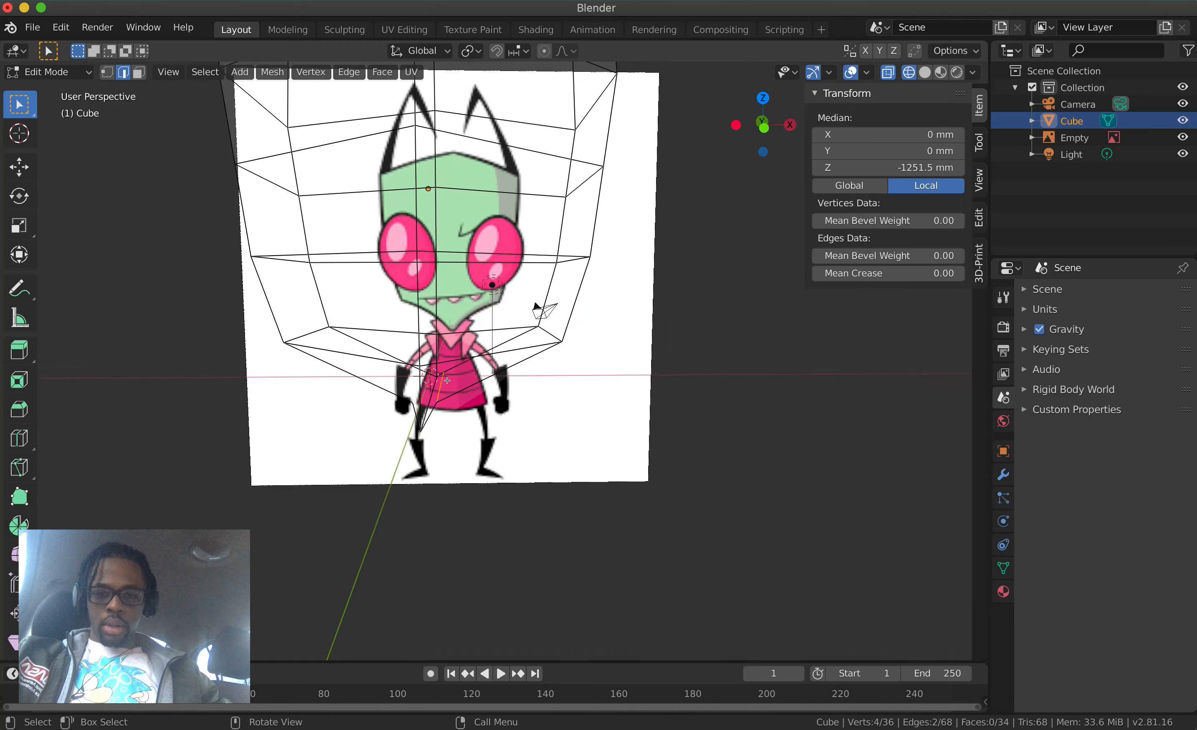
key(super+z)
Scale the central bottom edge of the extruded chin along the Y axis to about 0.81
scroll(447, 380, down, 4)
scroll(447, 381, right, 6)
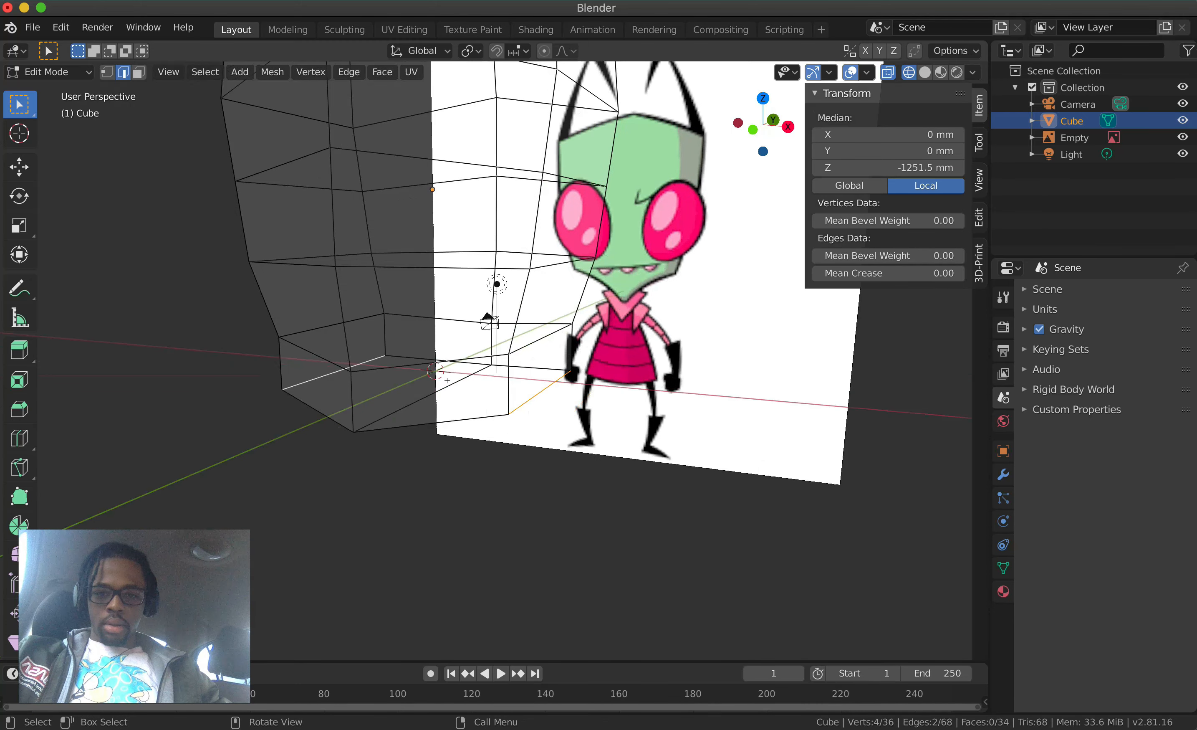
scroll(447, 380, right, 6)
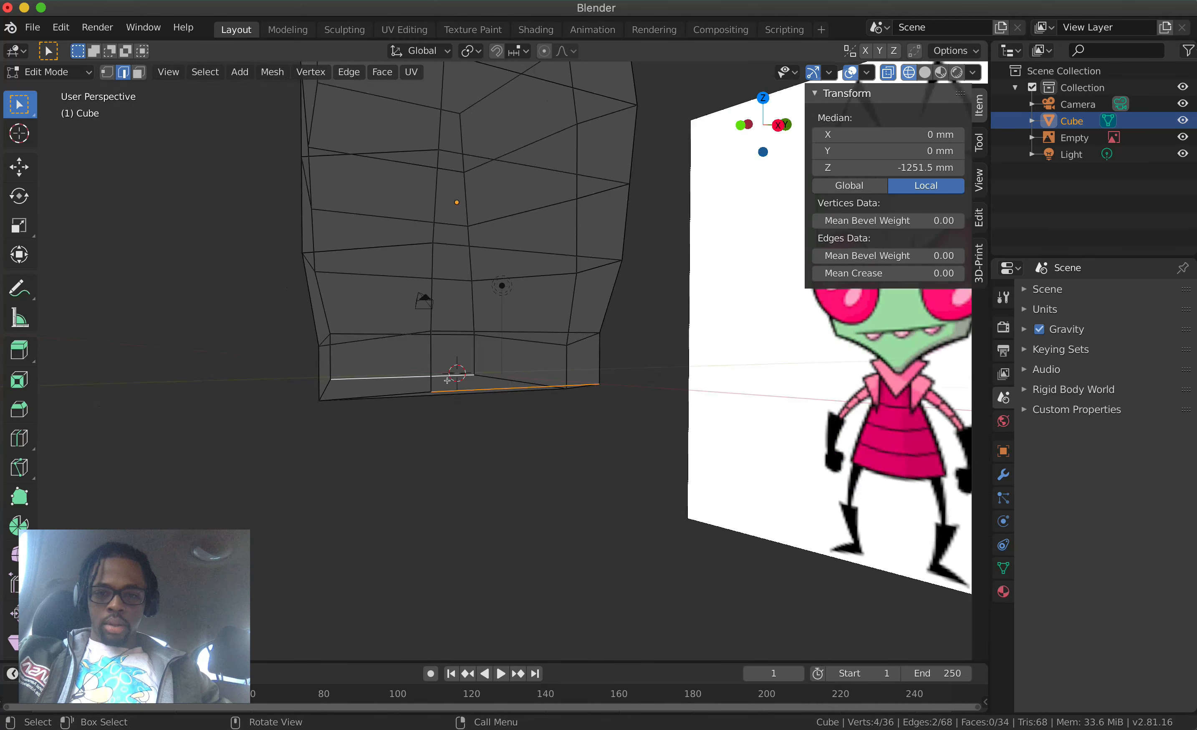
scroll(447, 381, down, 4)
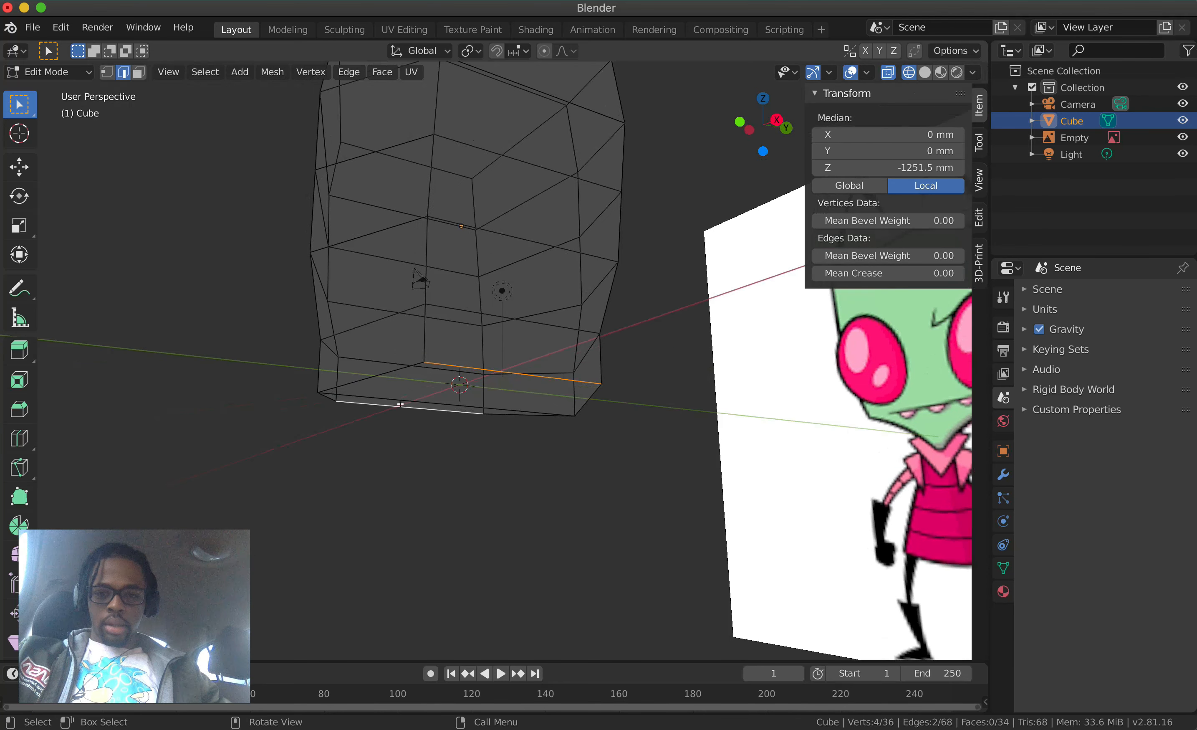
click(404, 397)
scroll(447, 393, up, 5)
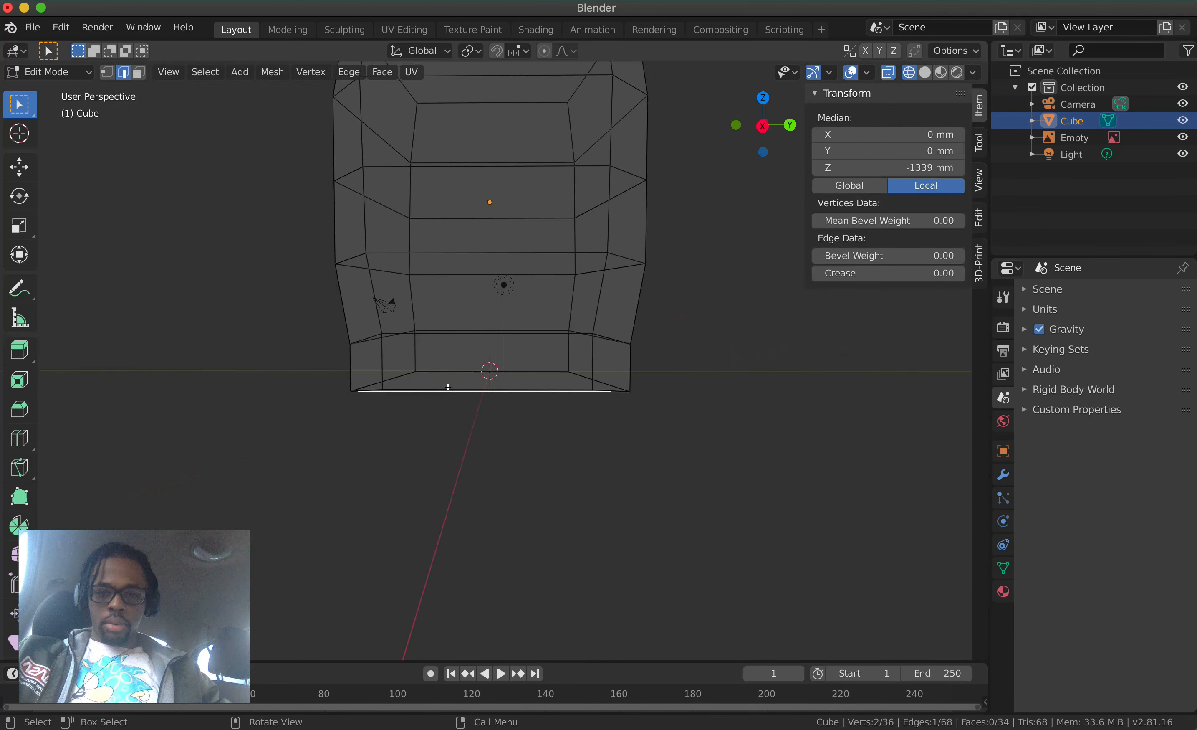
scroll(448, 393, up, 2)
key(s)
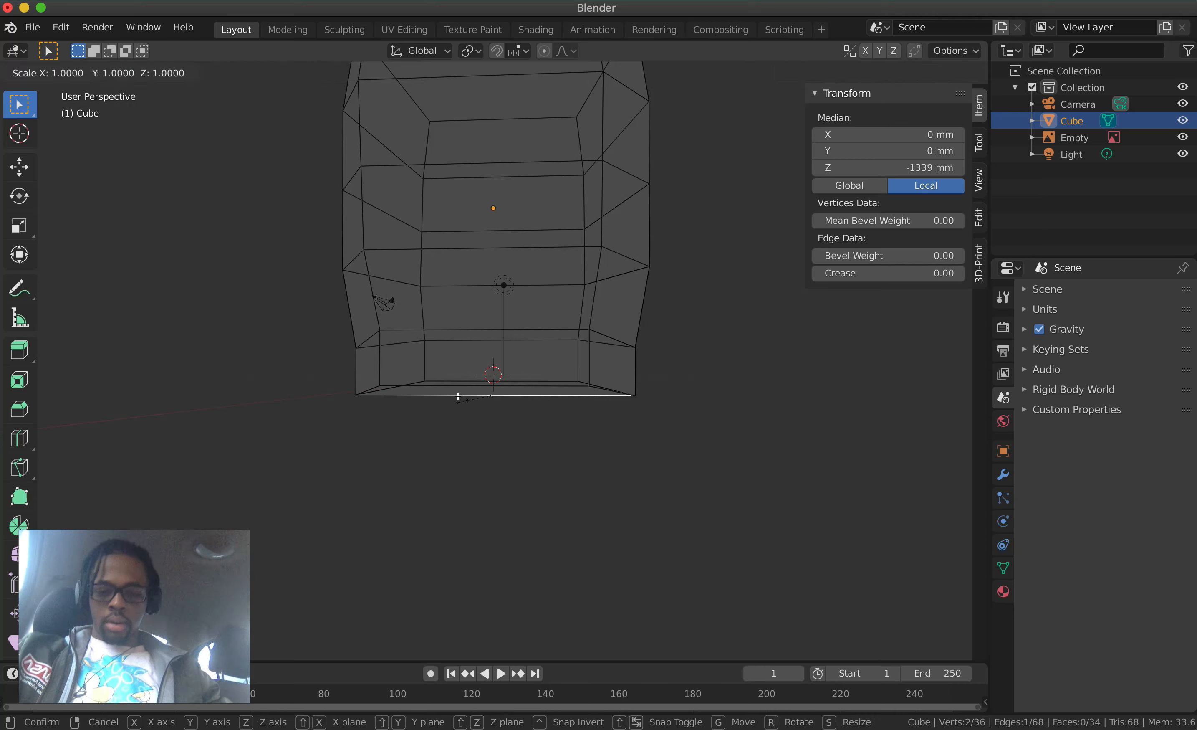
key(y)
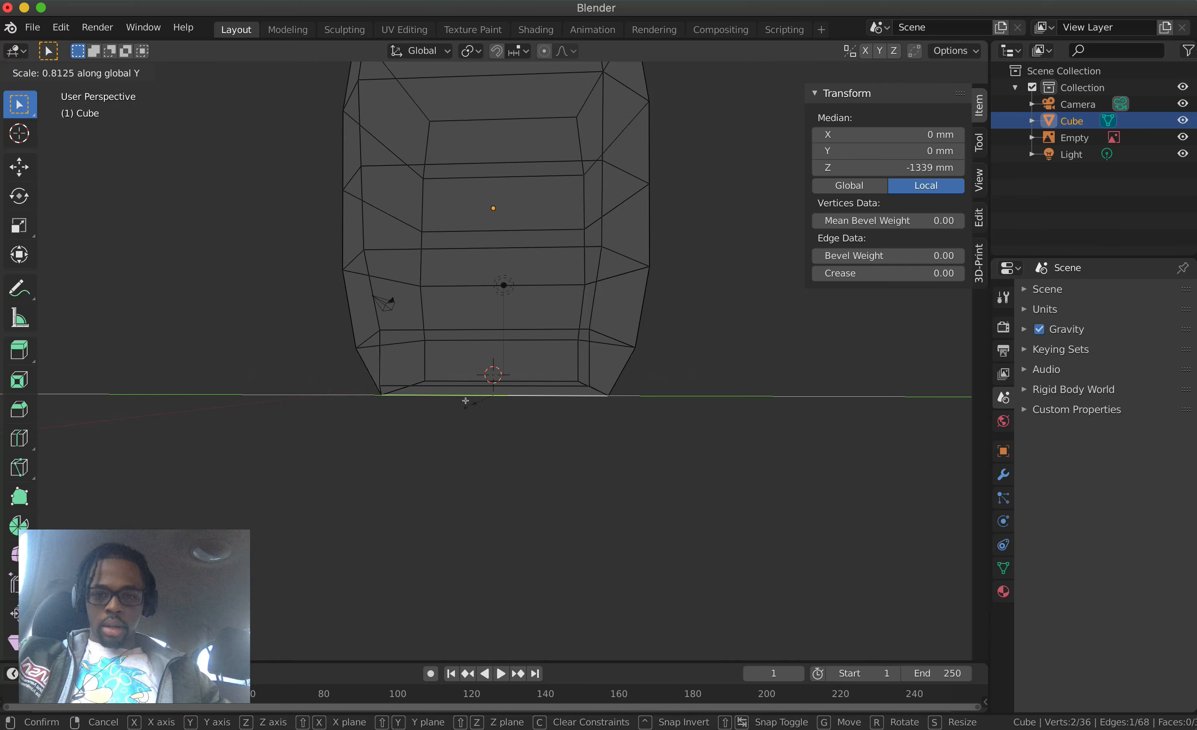
click(466, 401)
Select the closed loop of six edges around the bottom rim of the extruded chin
scroll(466, 401, left, 10)
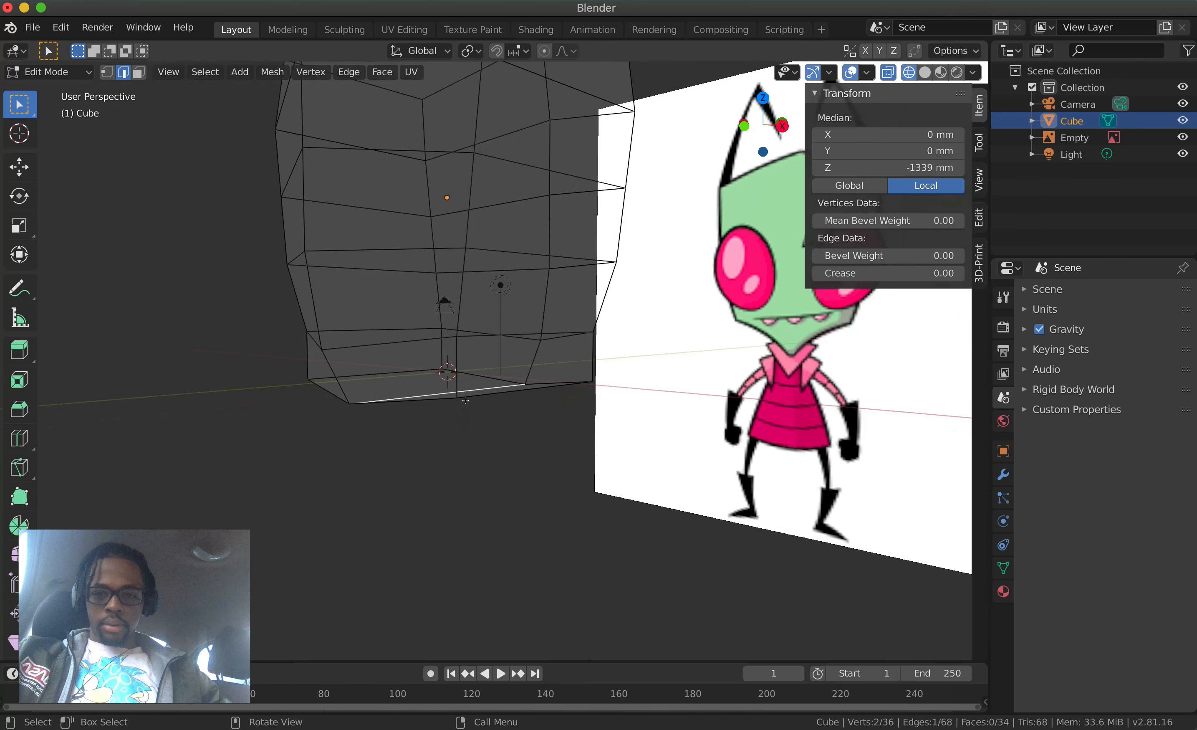
scroll(466, 400, left, 10)
scroll(466, 401, down, 8)
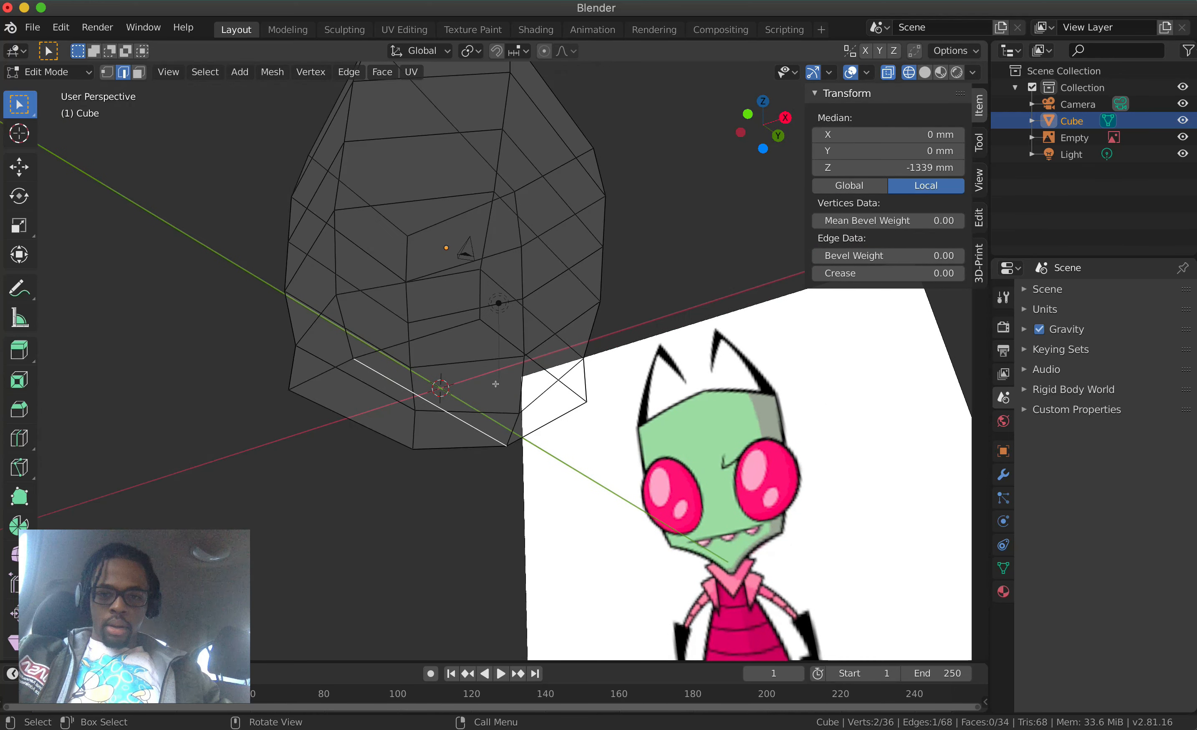
click(515, 343)
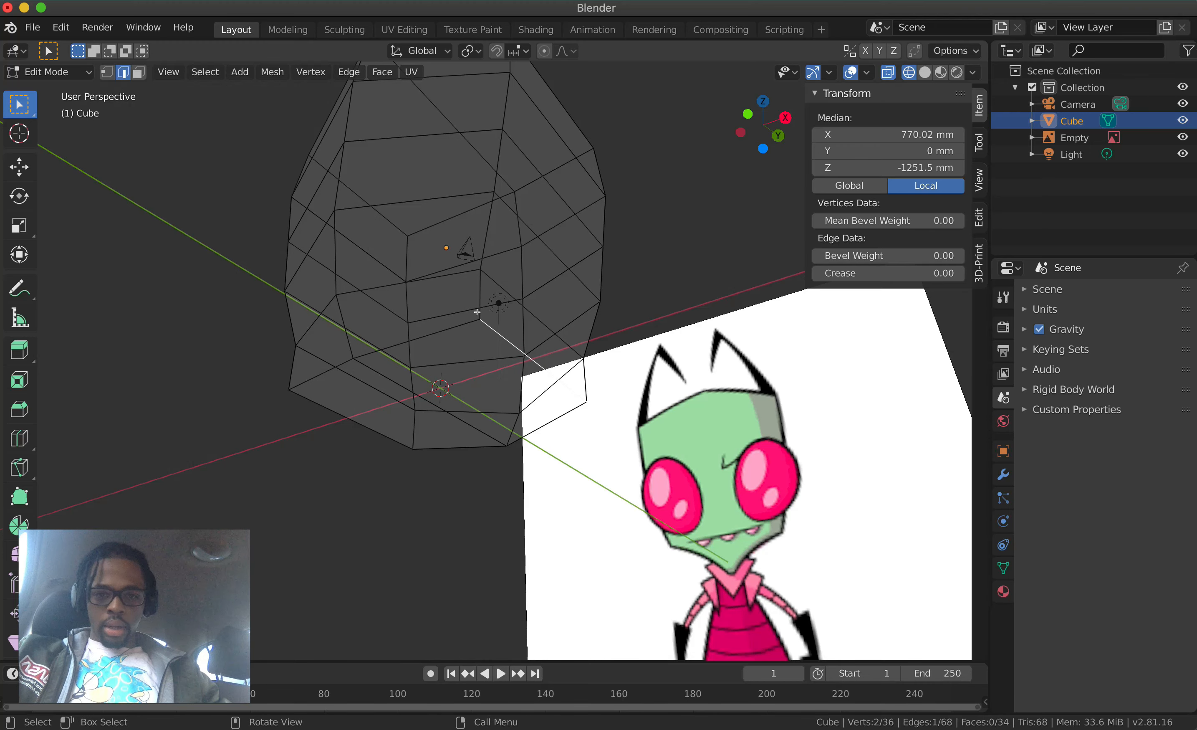
middle_drag(477, 312, 492, 337)
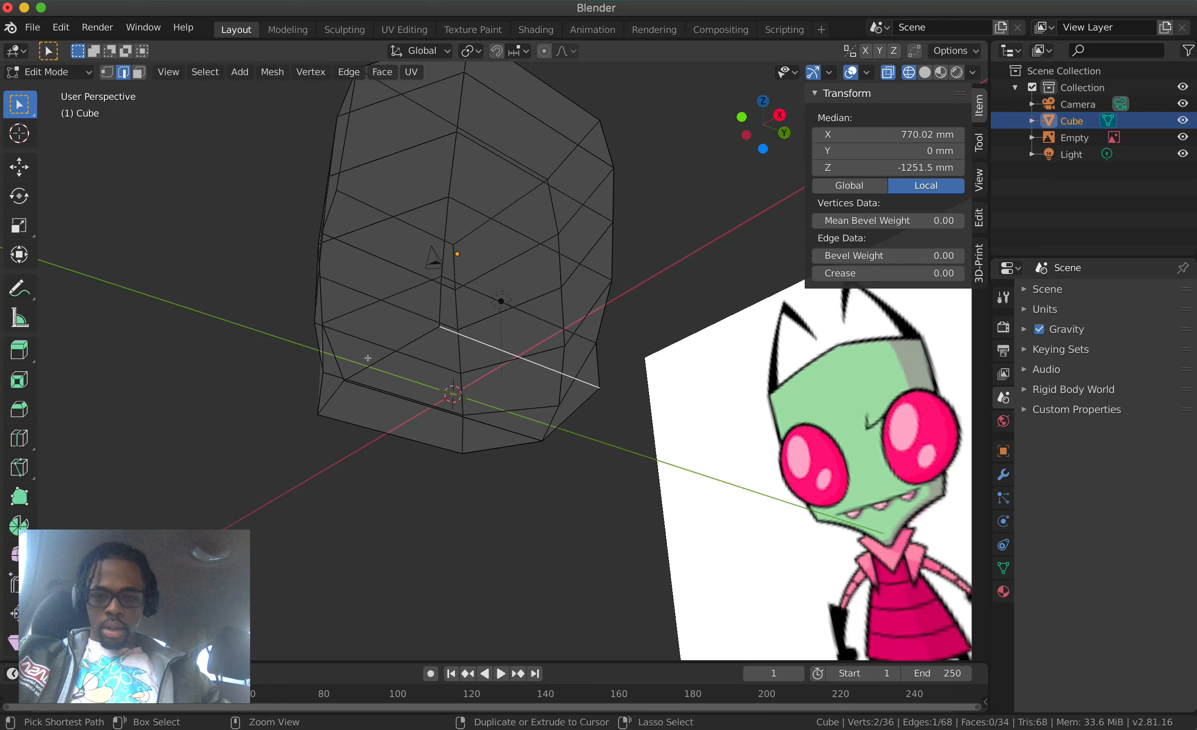
ctrl+click(326, 393)
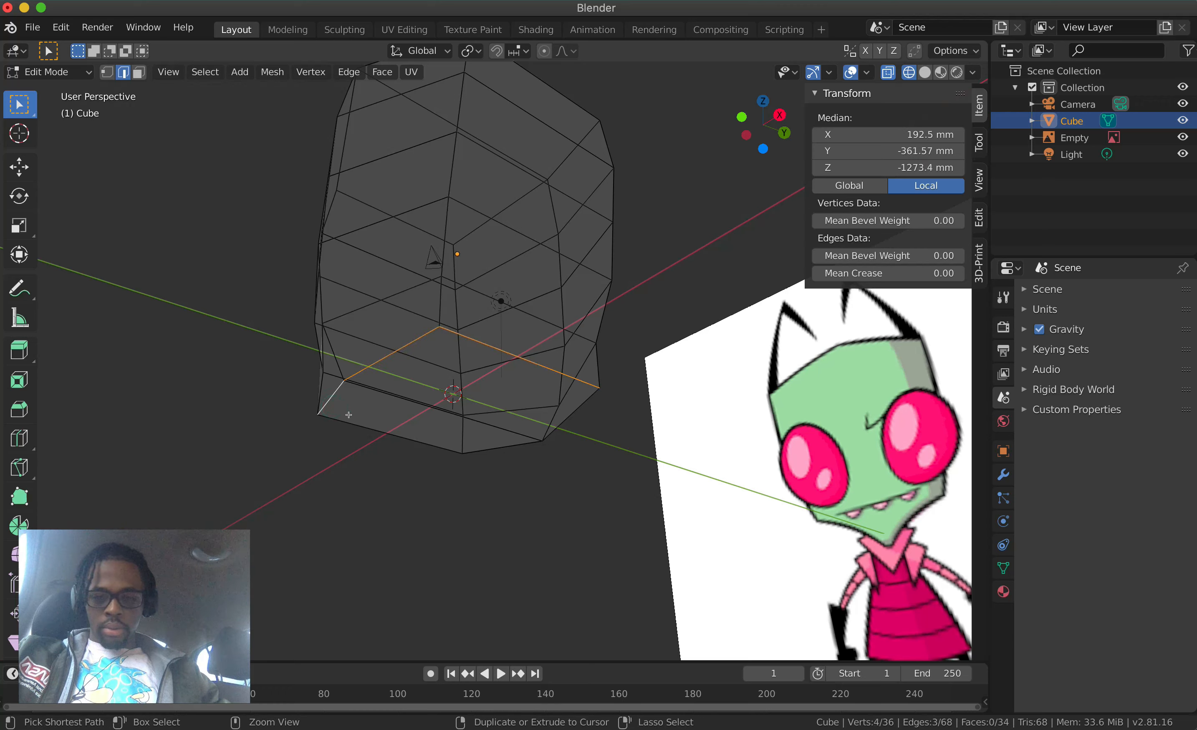
ctrl+click(377, 430)
ctrl+click(507, 447)
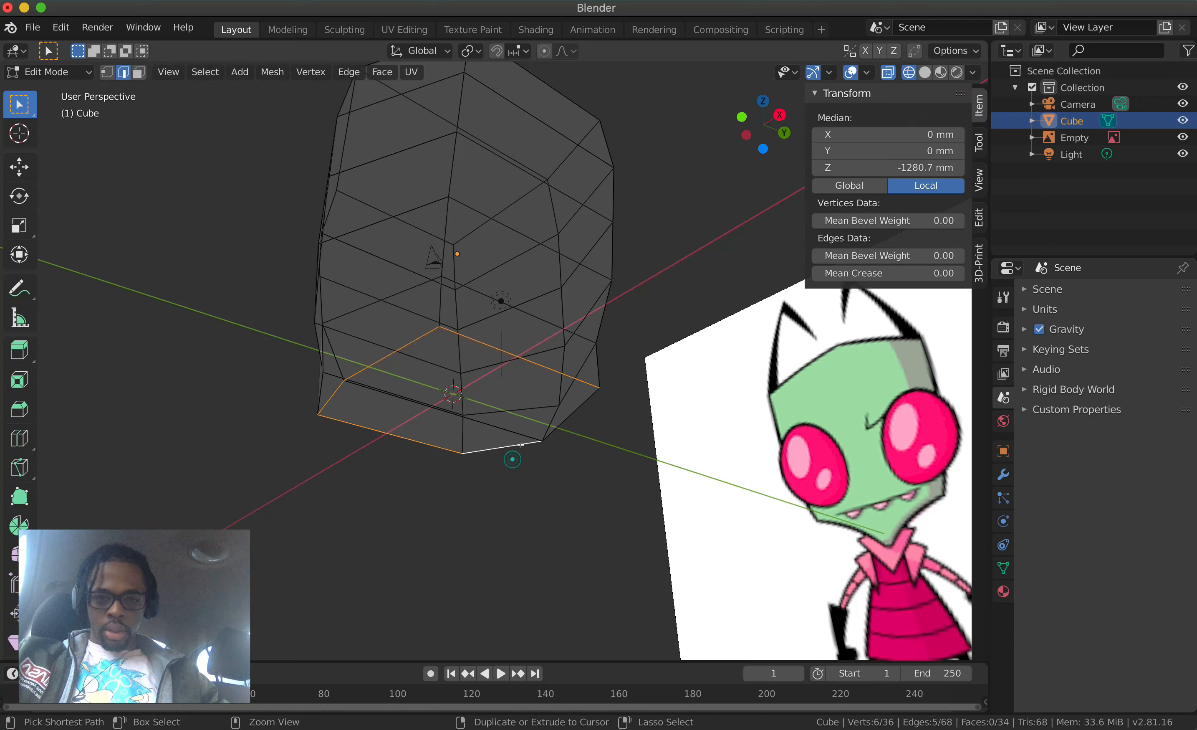
ctrl+click(581, 403)
scroll(582, 404, left, 10)
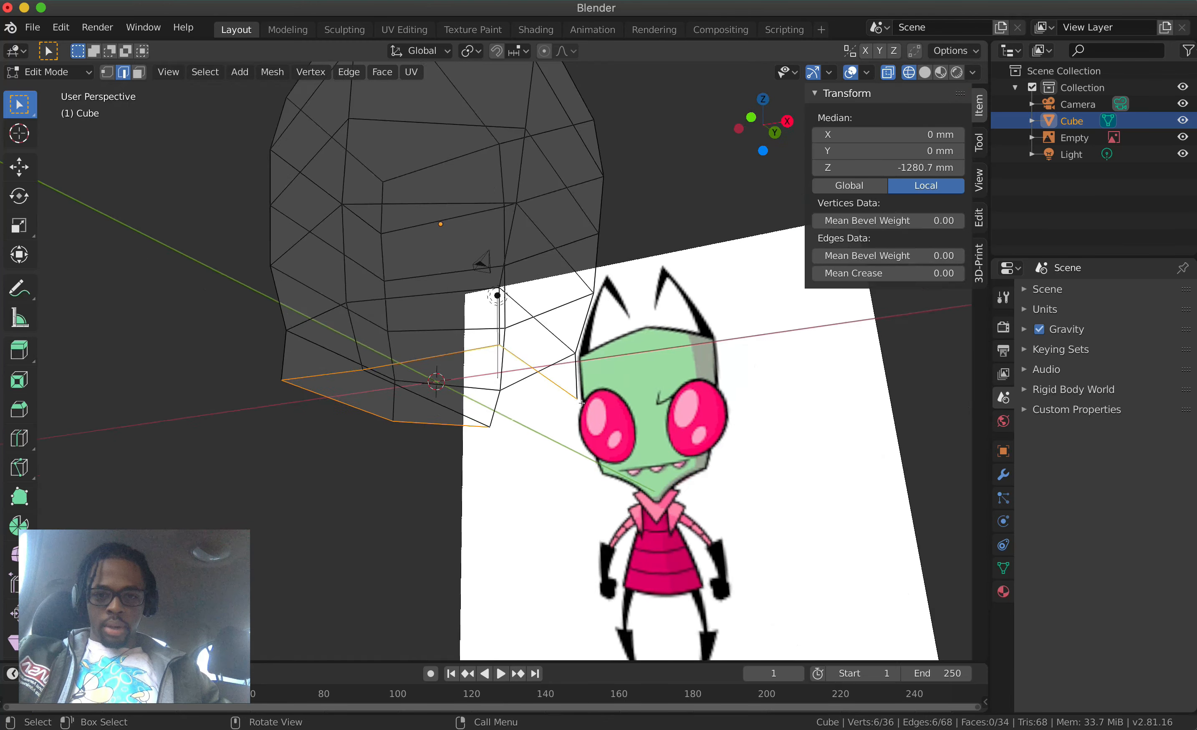
scroll(581, 403, down, 10)
middle_drag(582, 402, 604, 346)
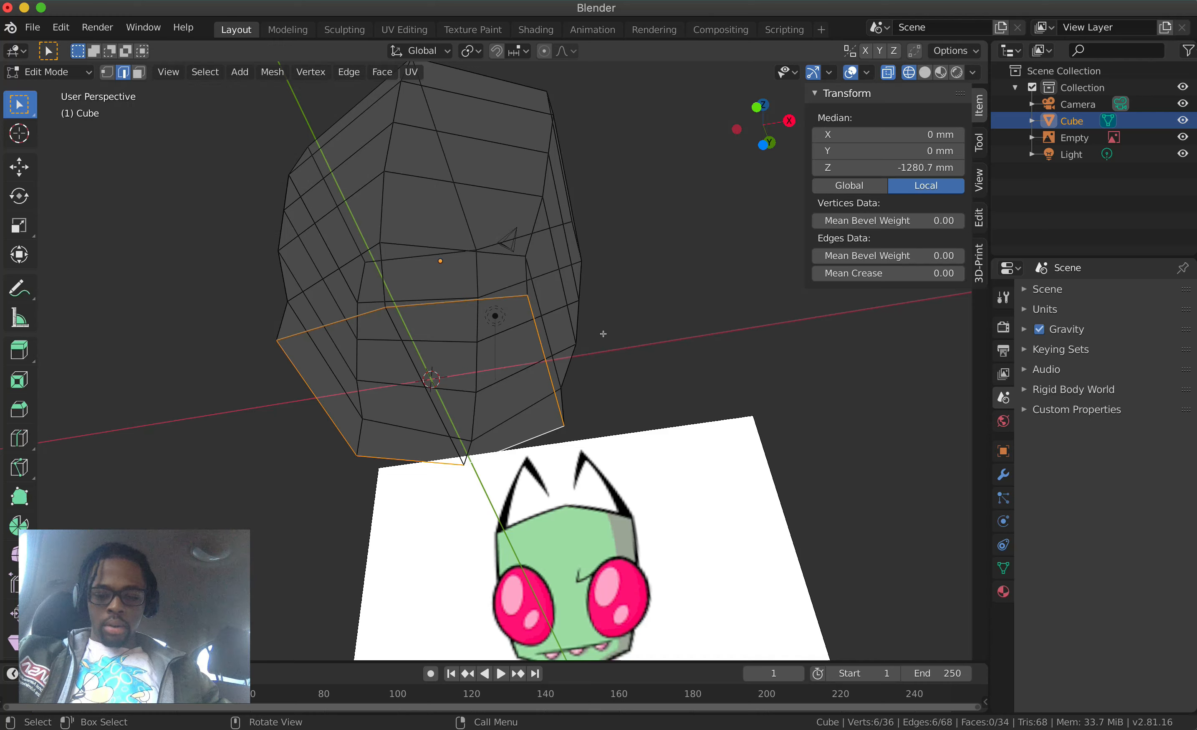
click(322, 77)
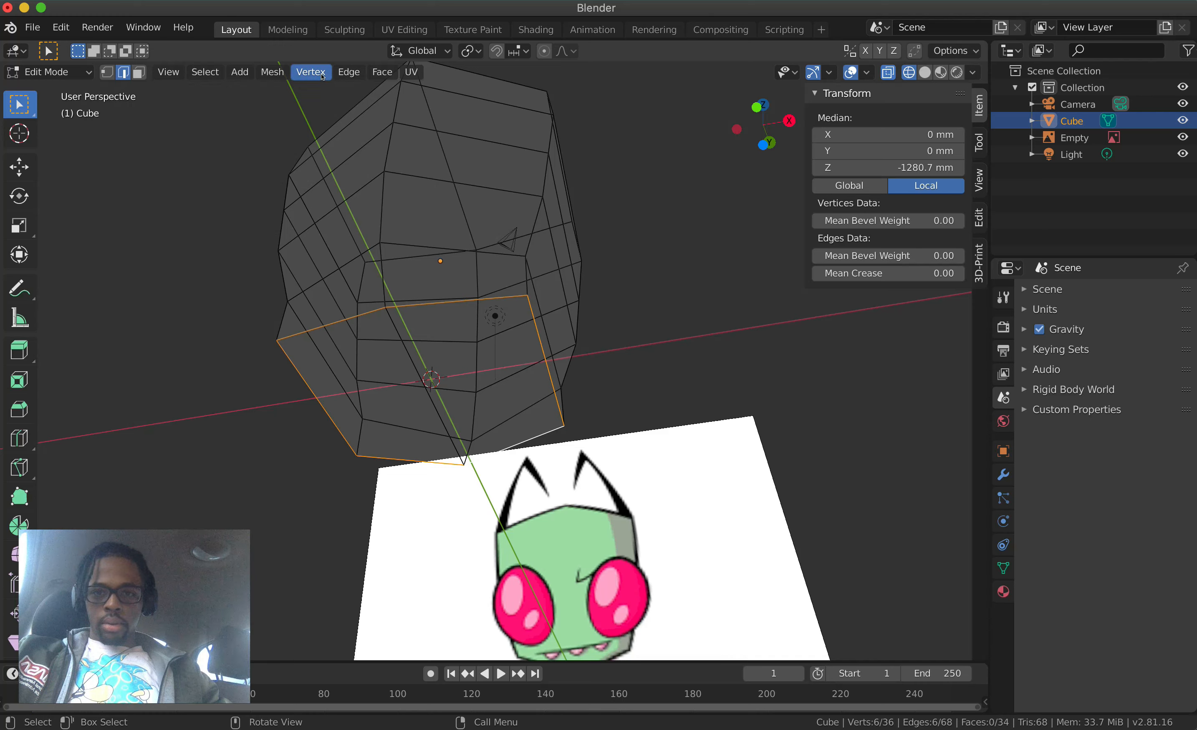
click(323, 75)
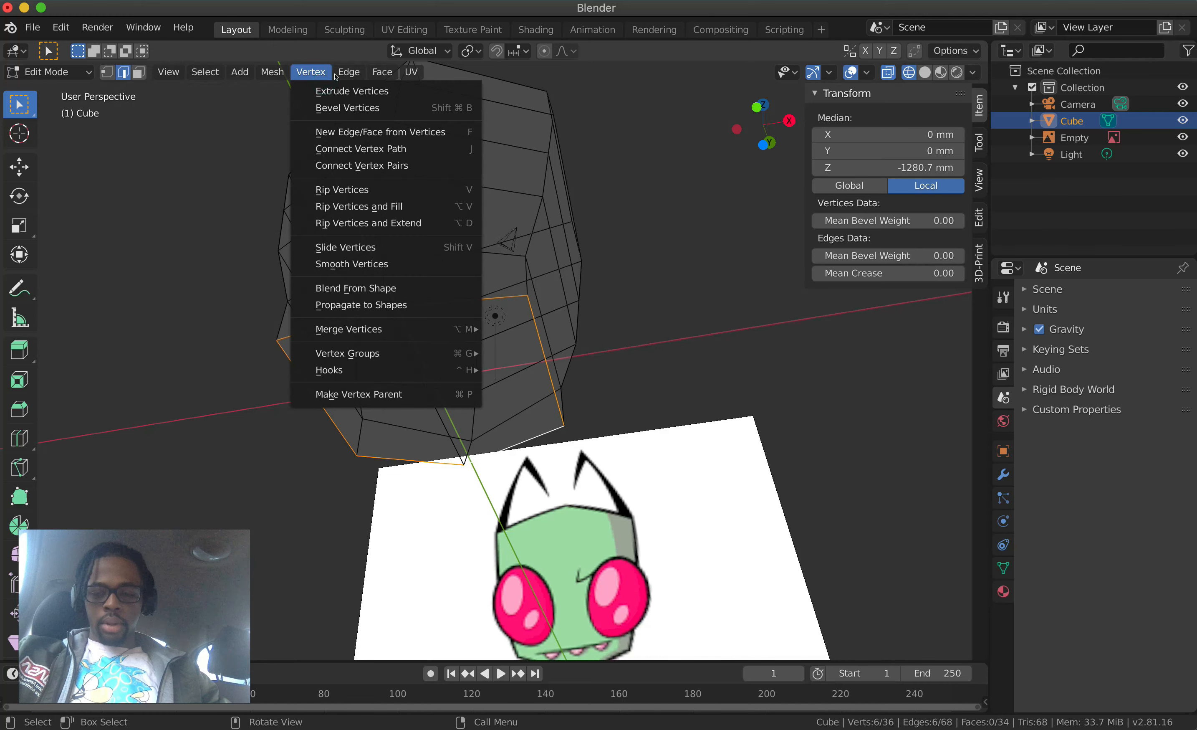
mouse_move(341, 77)
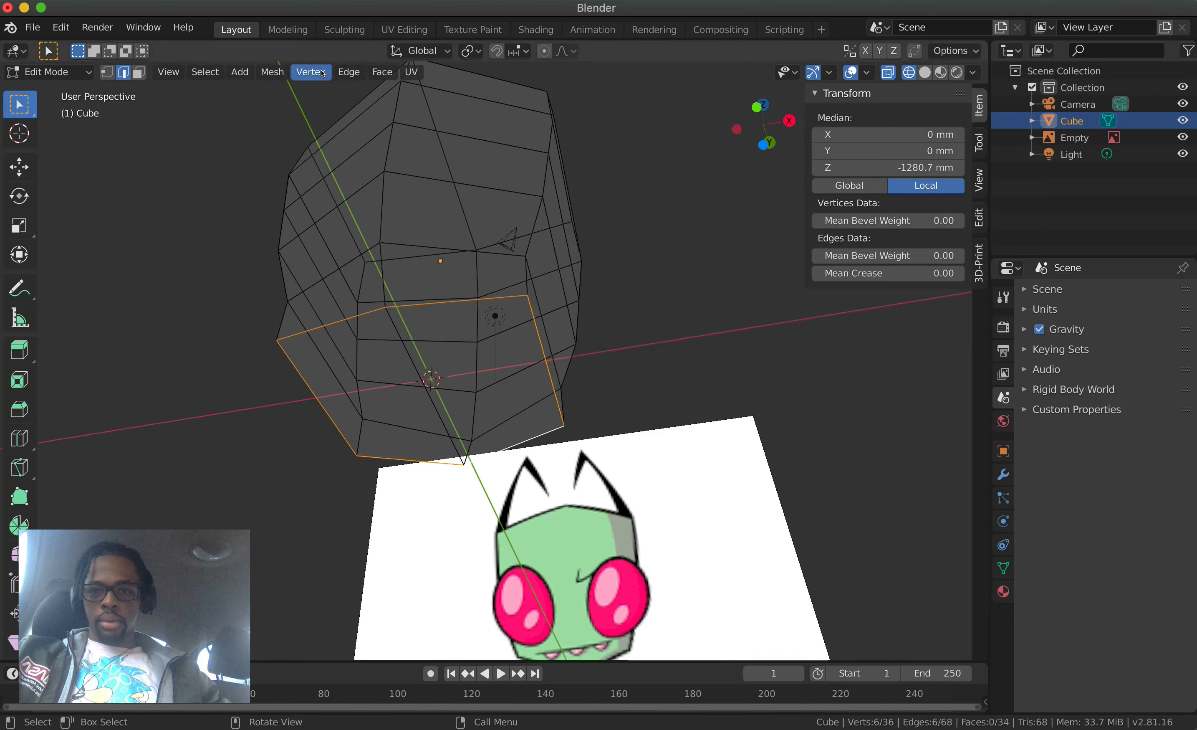
click(308, 72)
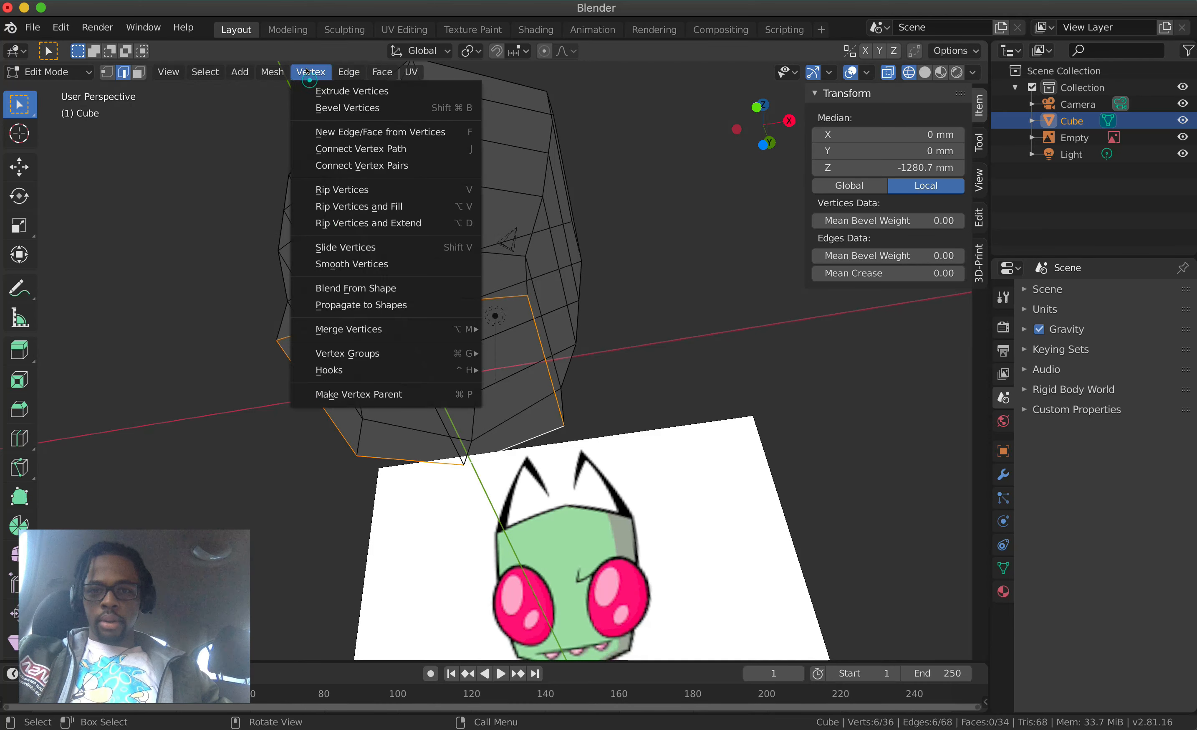
mouse_move(274, 70)
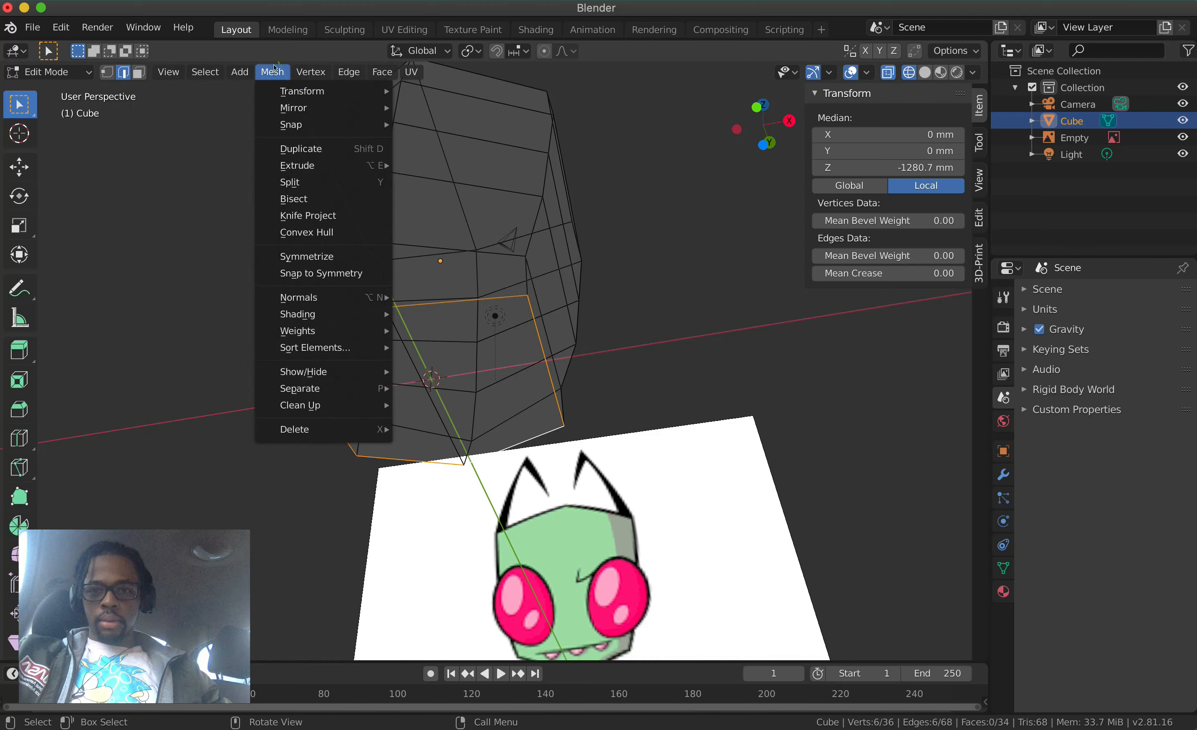
mouse_move(291, 108)
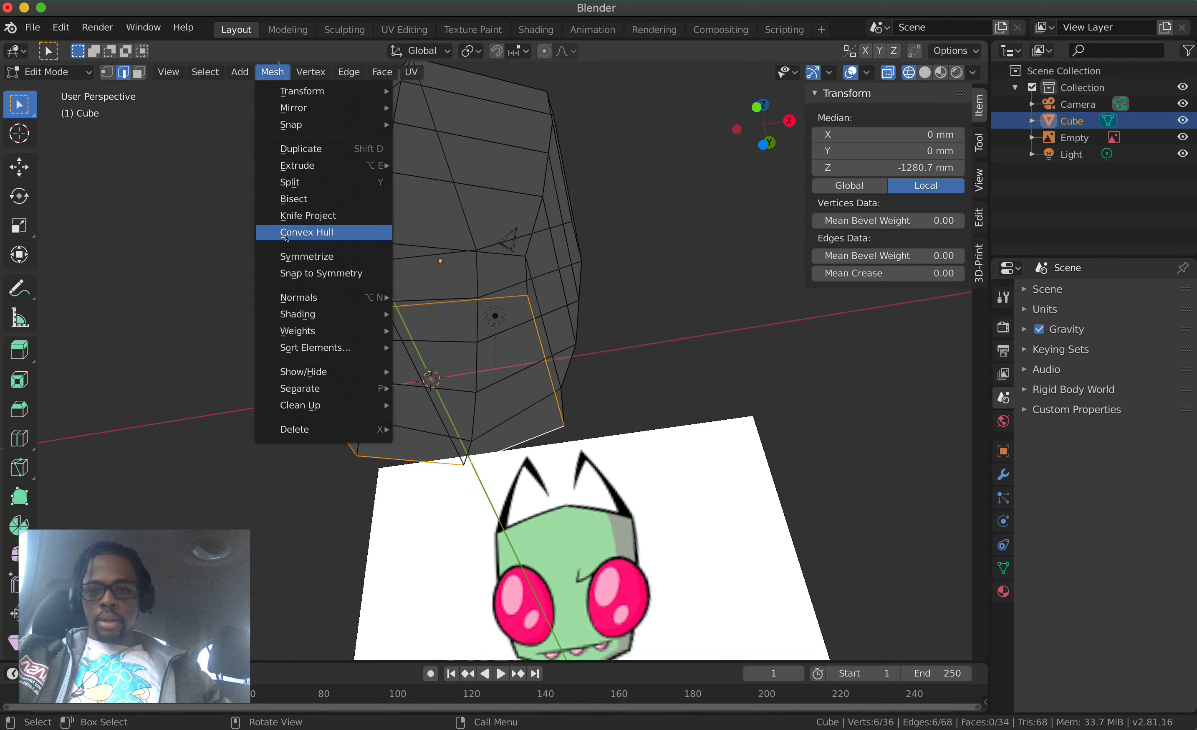
mouse_move(238, 69)
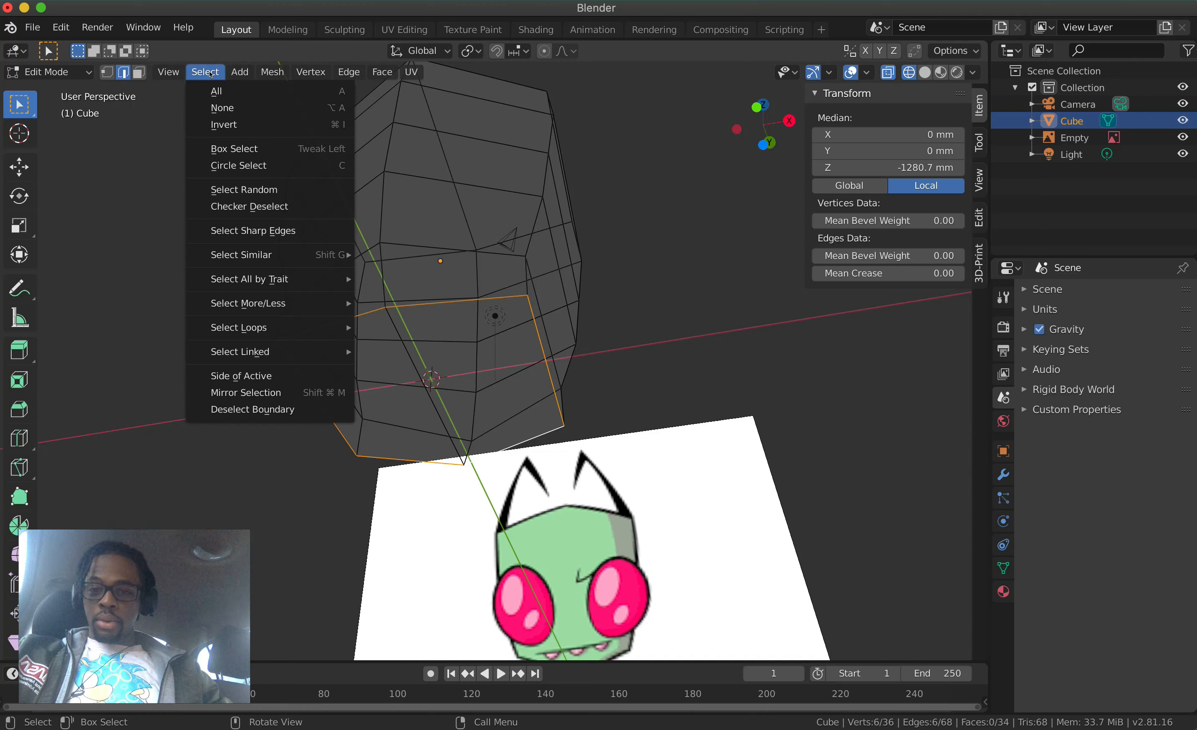
mouse_move(254, 326)
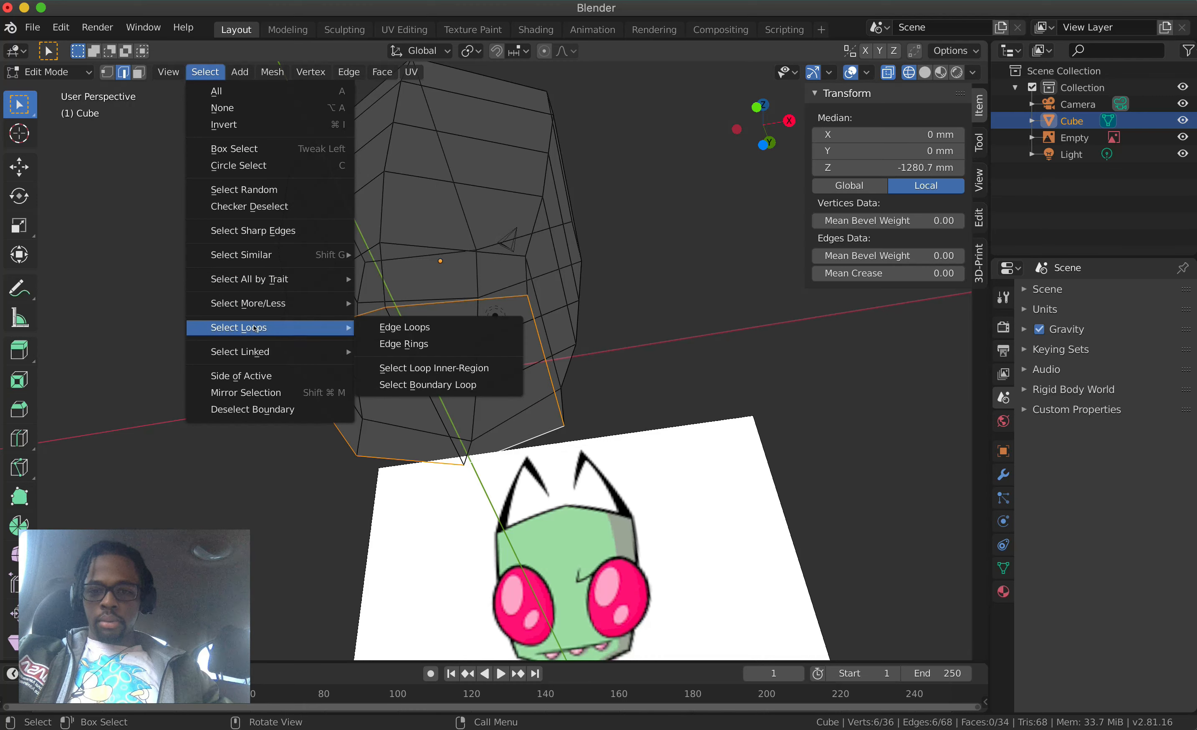
mouse_move(269, 351)
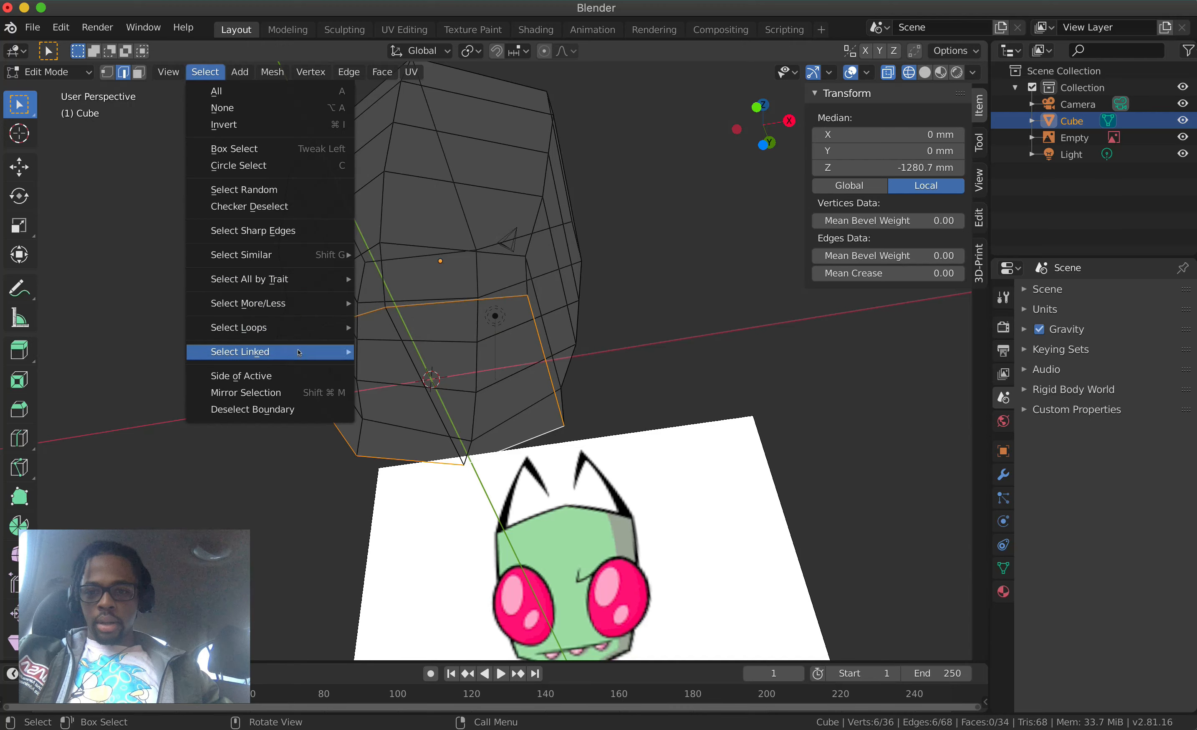
key(a)
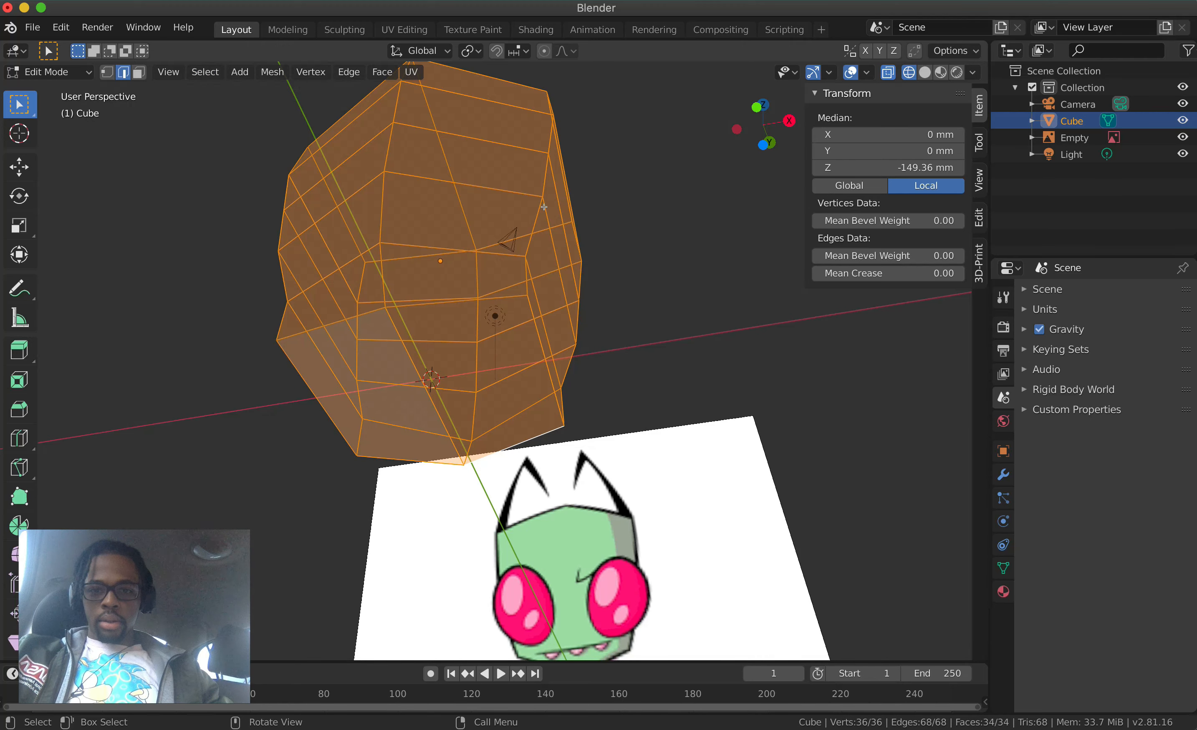
key(ctrl+z)
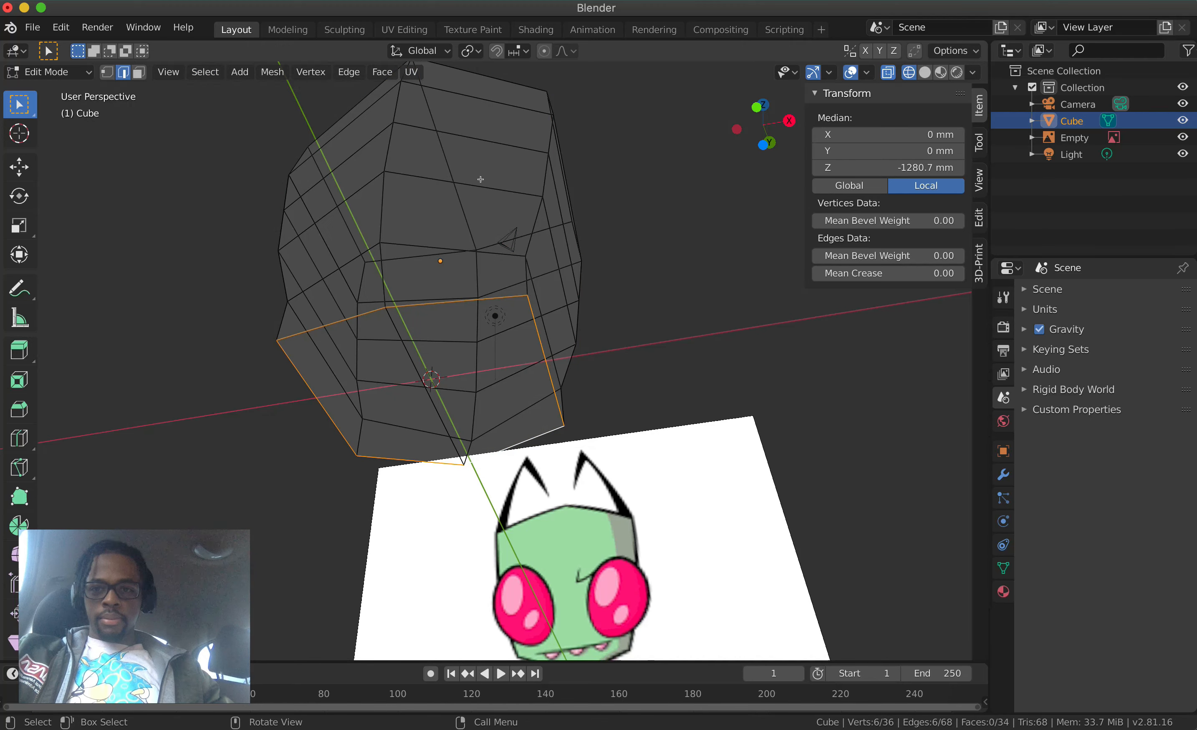
scroll(480, 179, up, 5)
scroll(480, 179, left, 10)
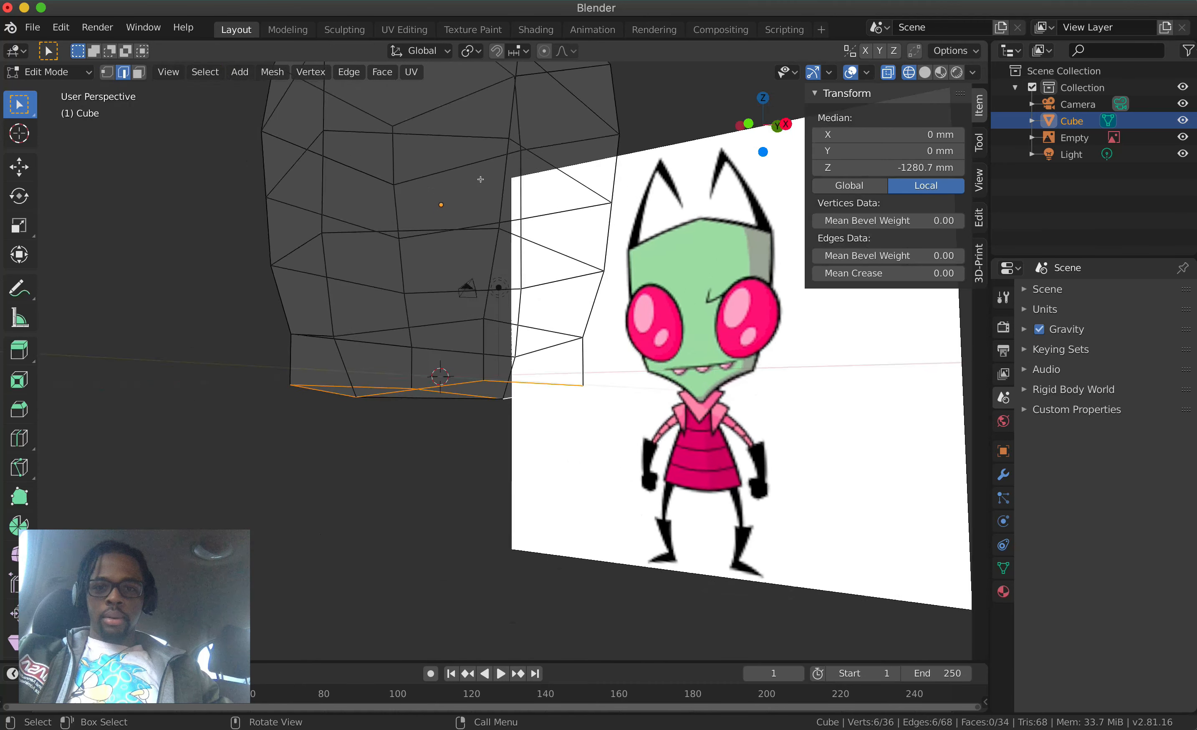
middle_drag(480, 179, 509, 354)
Switch to the web browser and search Google in a new tab for "blender edge loop circle"
click(504, 314)
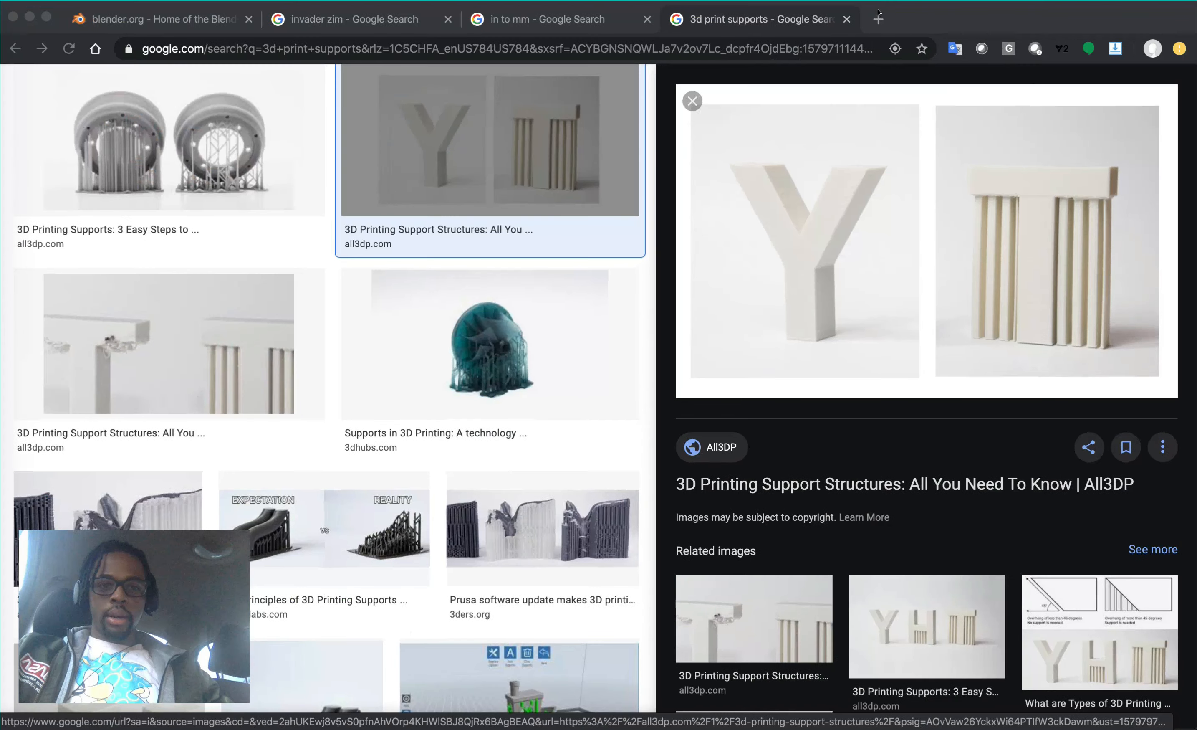
click(878, 19)
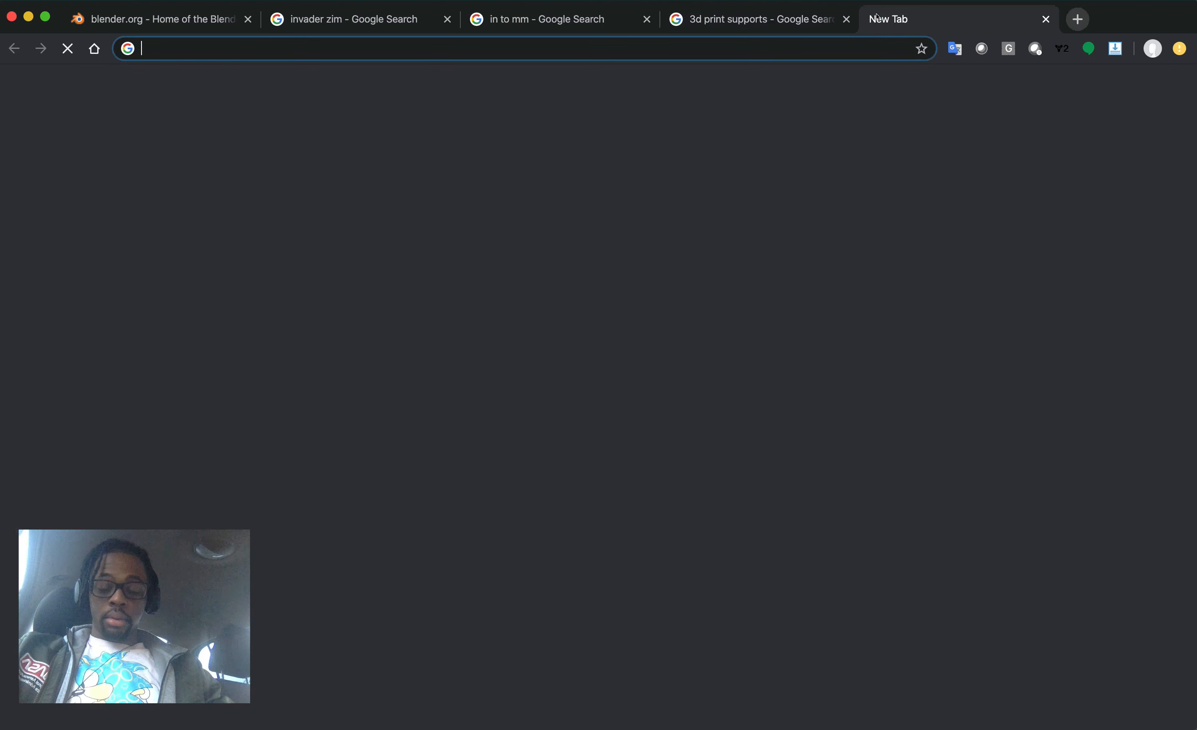
text(blender)
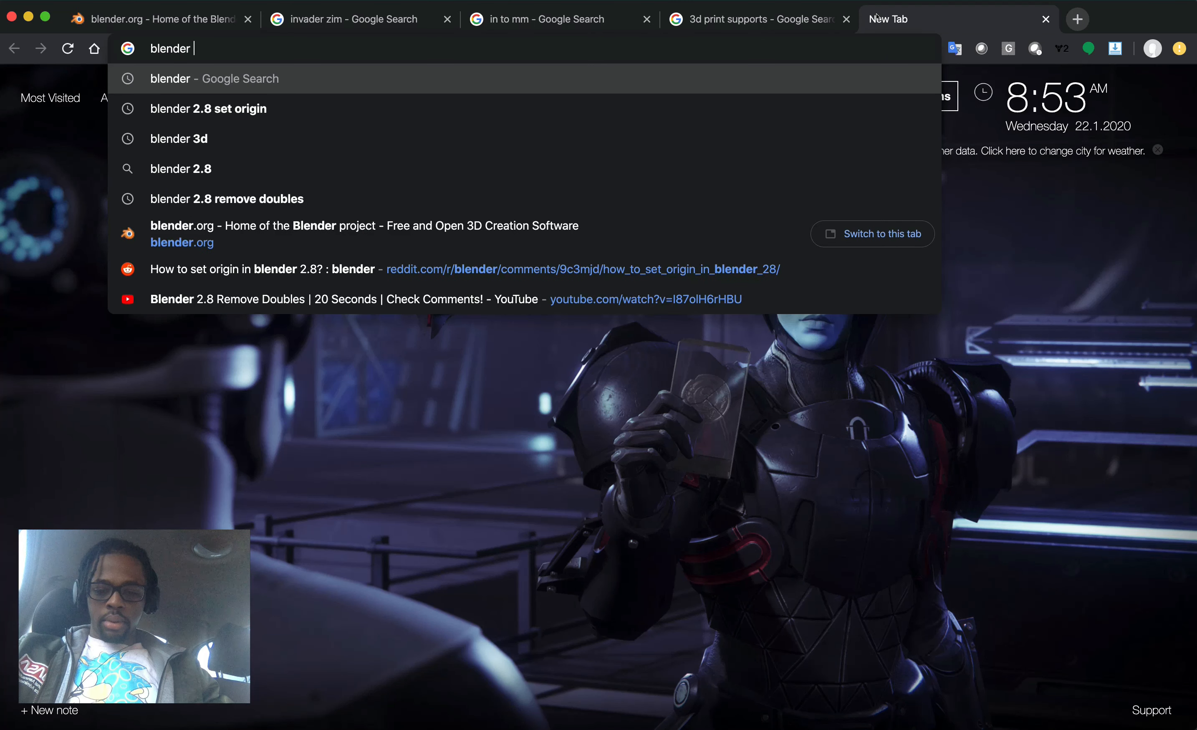
text( edge )
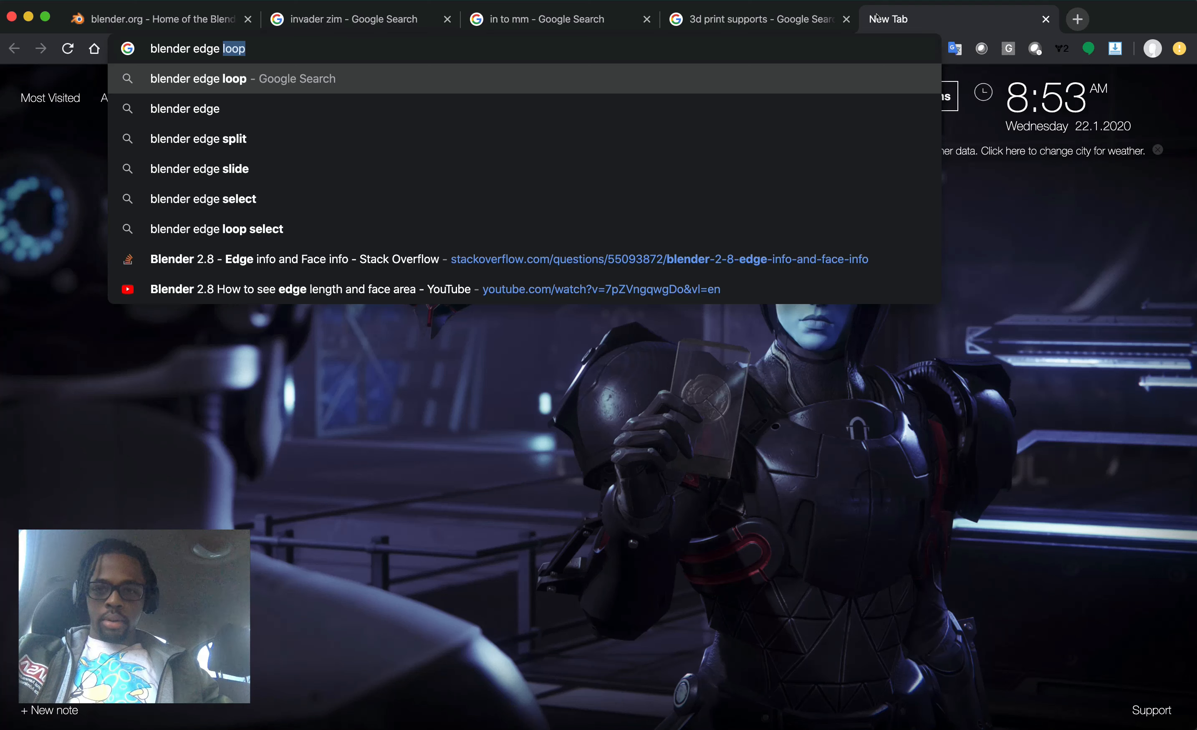
text(loop )
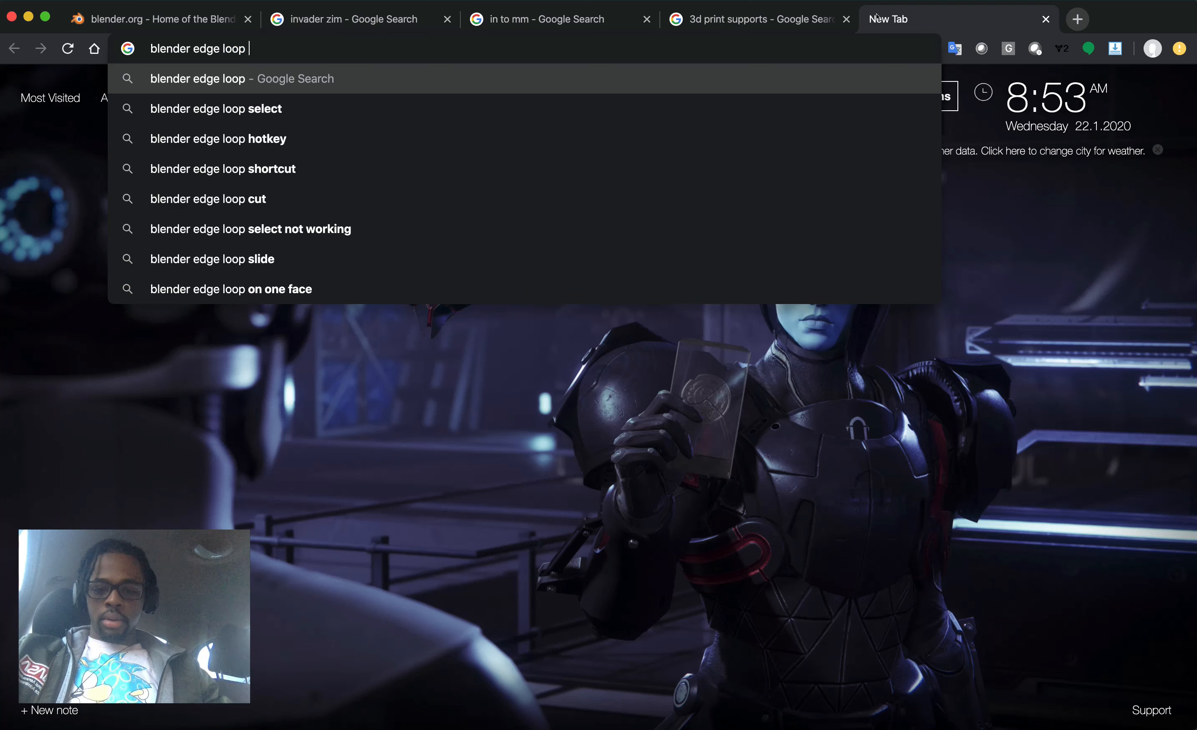
text(circle)
key(Return)
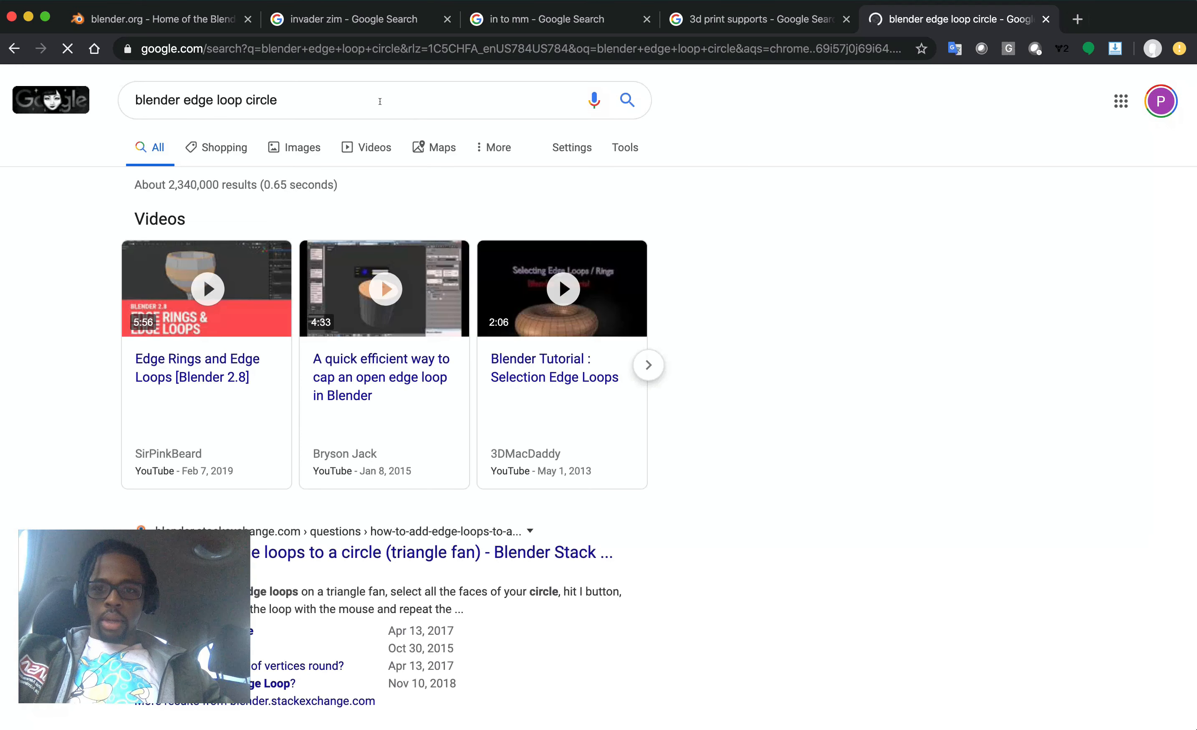
Refine the search to "blender edge loop circle blender 2.8" and open the Blender Stack Exchange question "Change shape to circle"
click(379, 102)
text(blender)
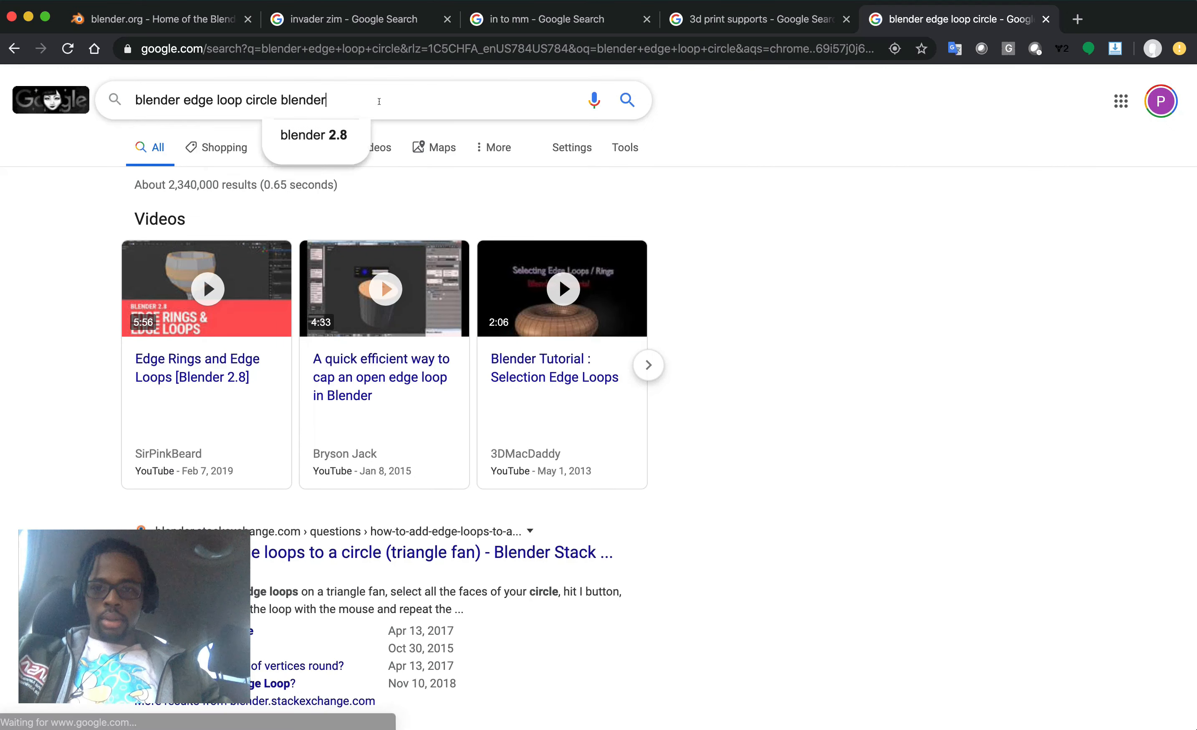
key(Down)
key(Return)
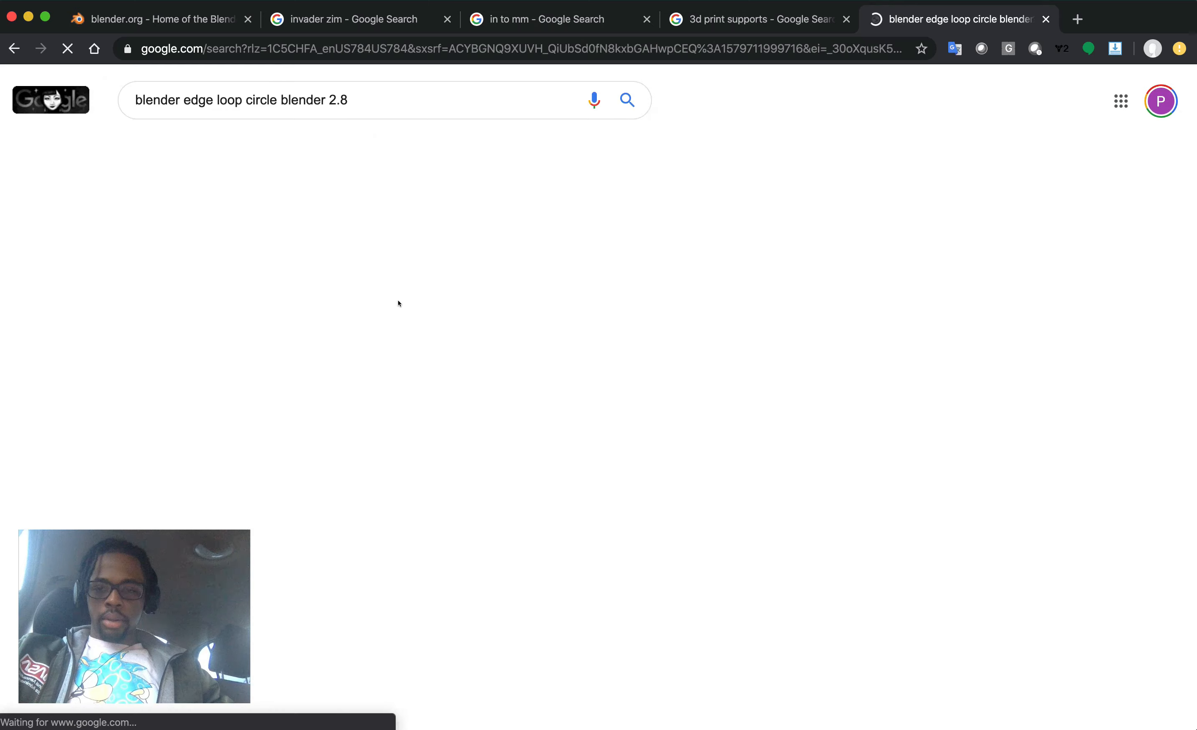
scroll(396, 302, down, 10)
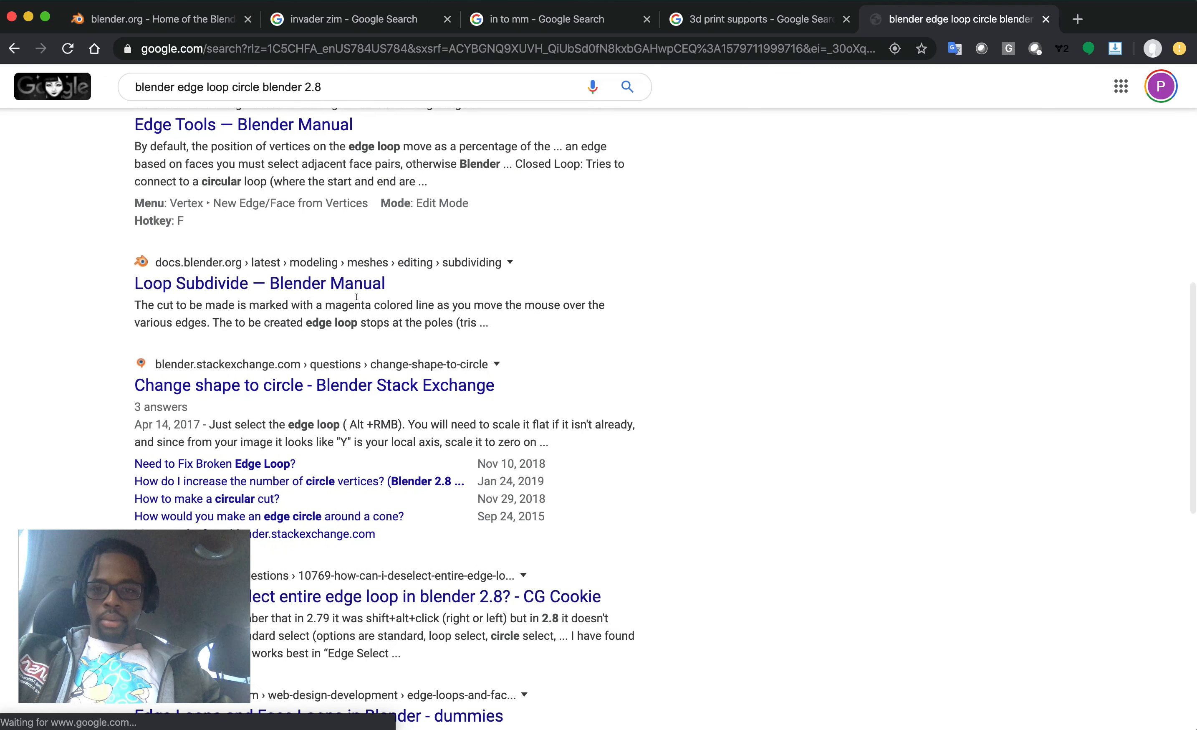
click(319, 385)
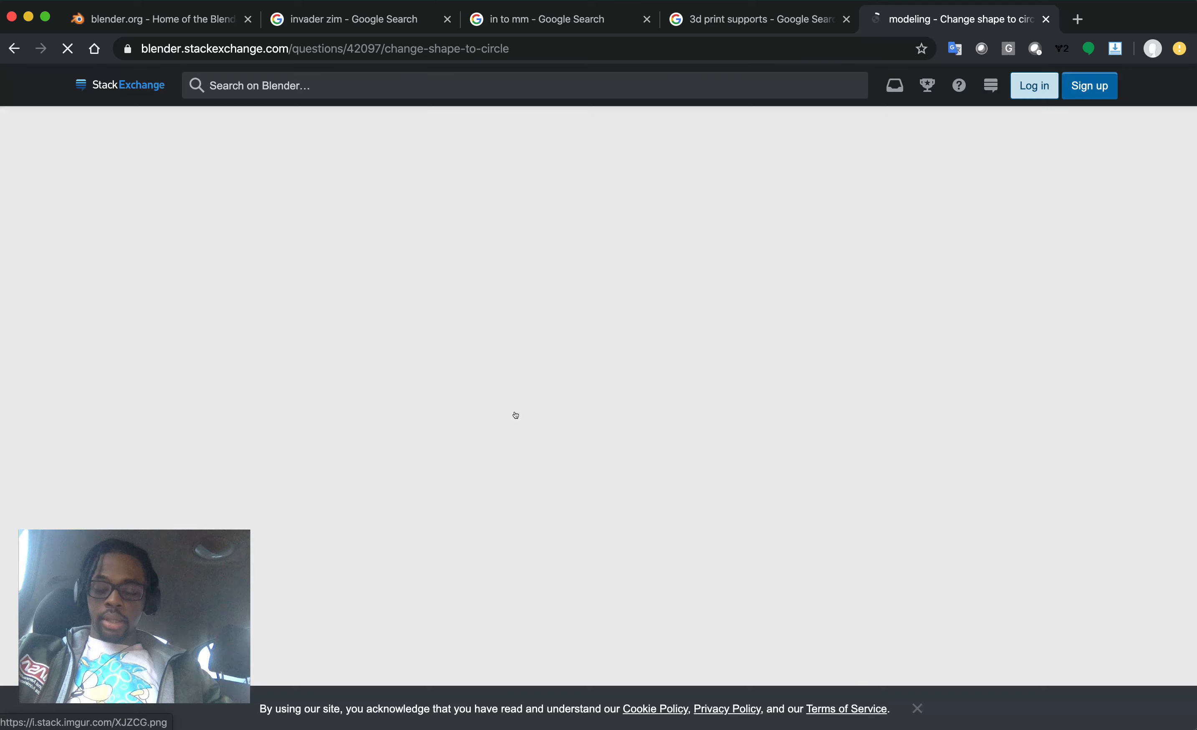
Read the accepted answer on flattening a selected edge loop and rounding it with the To Sphere tool
scroll(413, 339, down, 20)
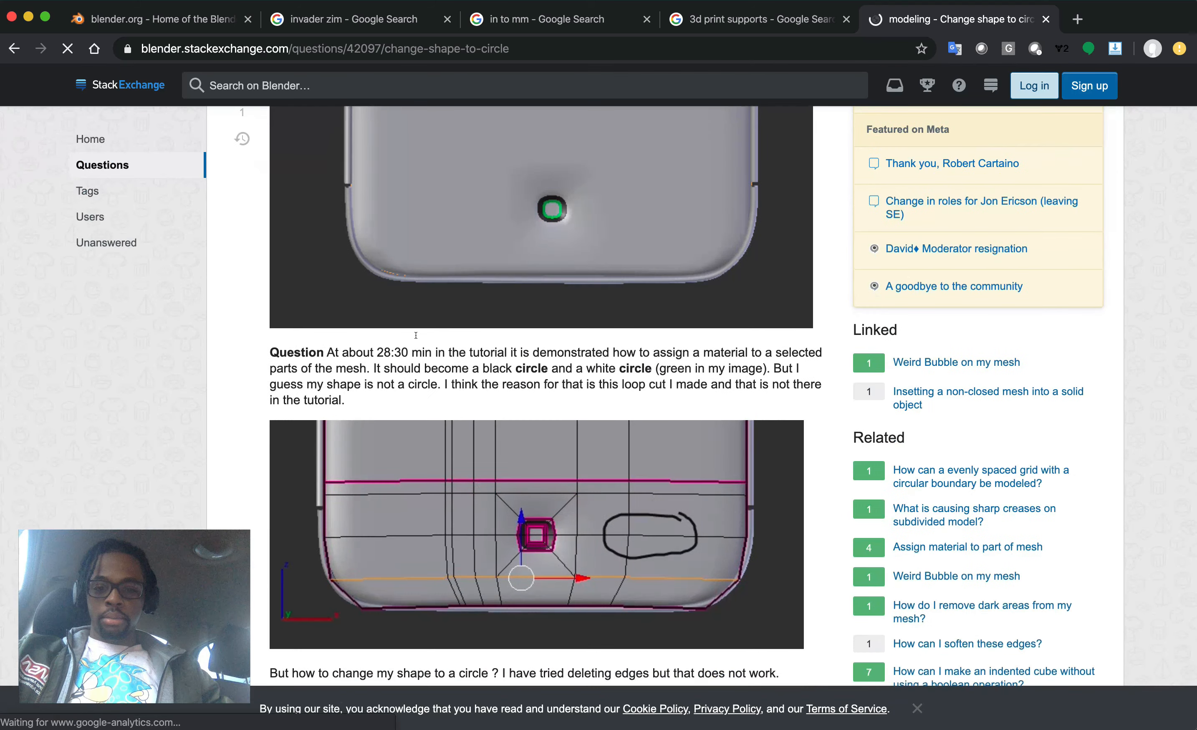
scroll(413, 339, down, 1)
scroll(413, 339, up, 2)
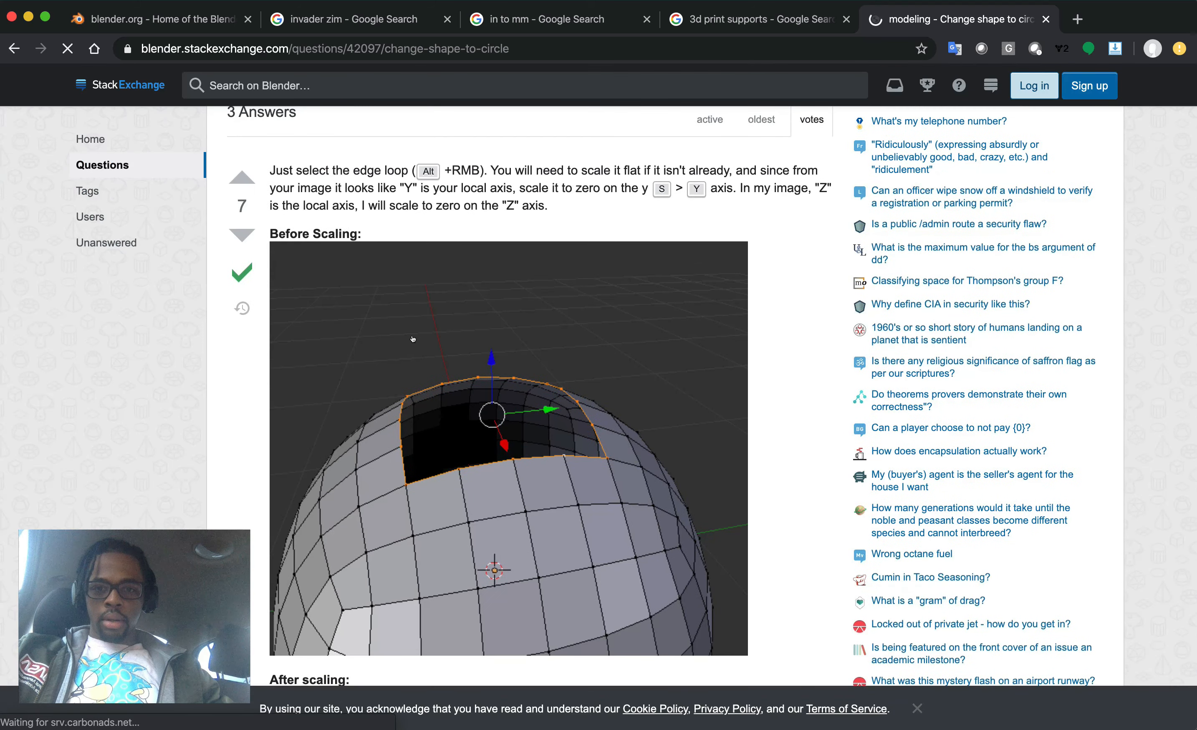
scroll(430, 287, up, 1)
scroll(431, 287, up, 2)
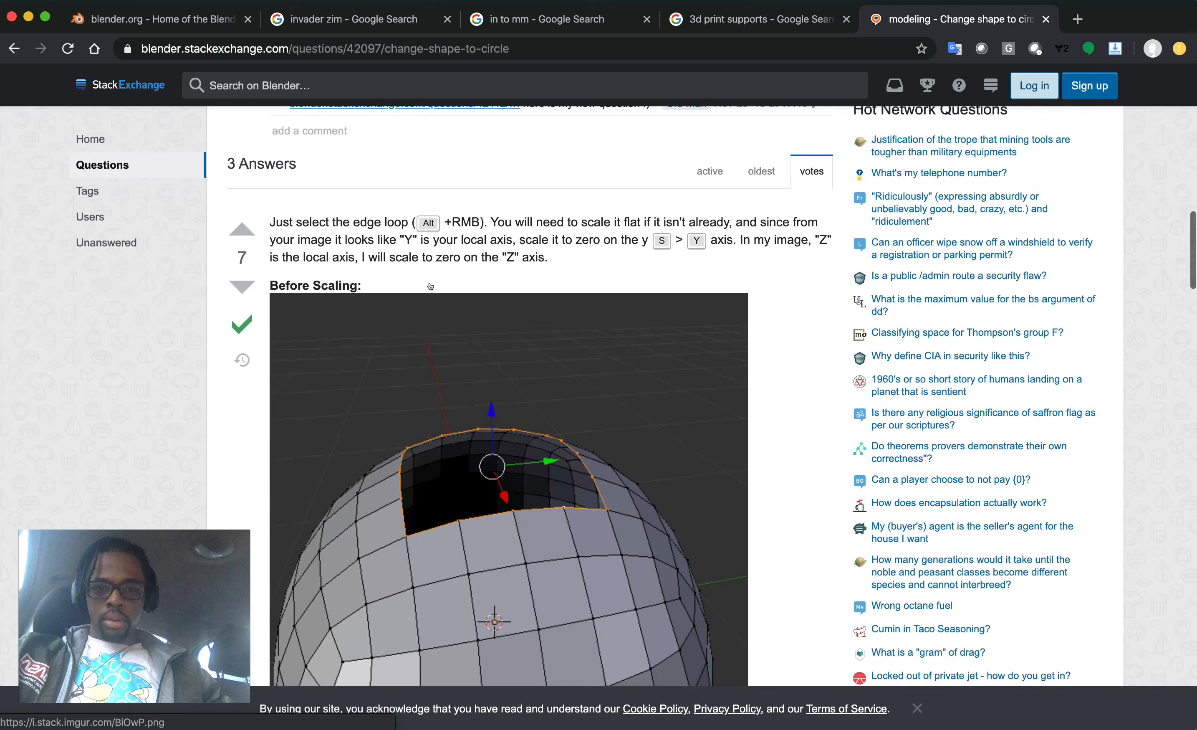
scroll(433, 287, down, 20)
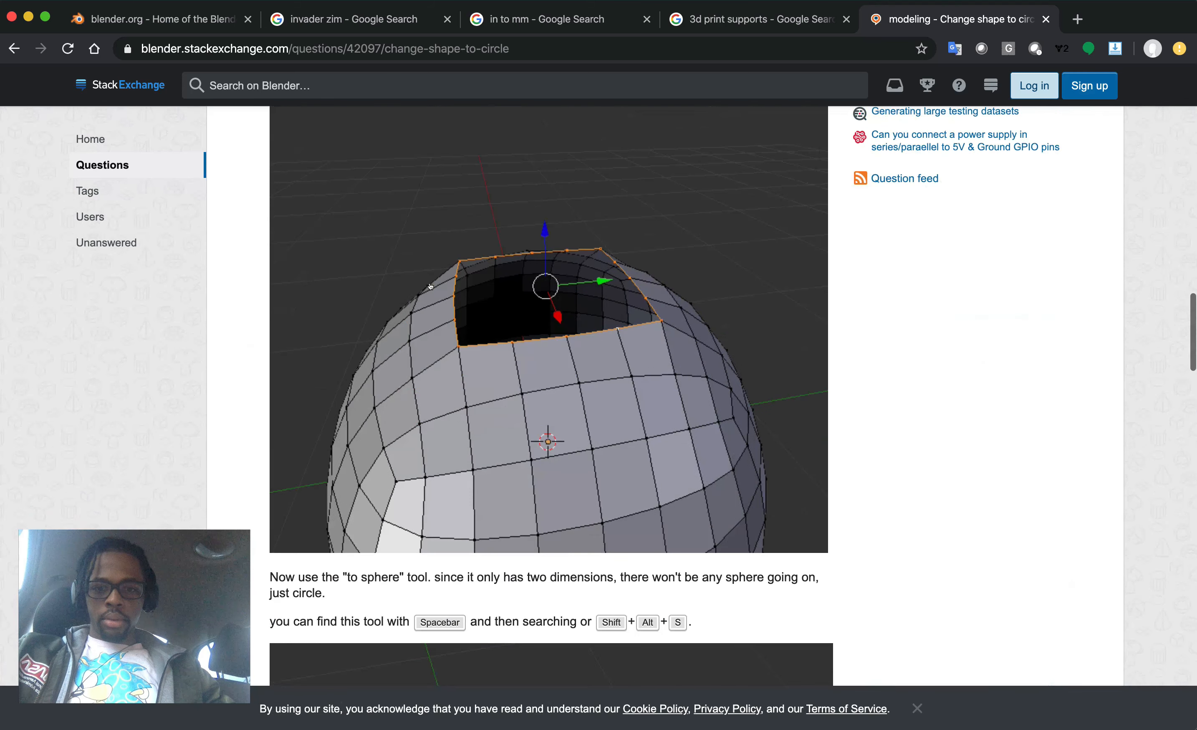
scroll(430, 286, up, 10)
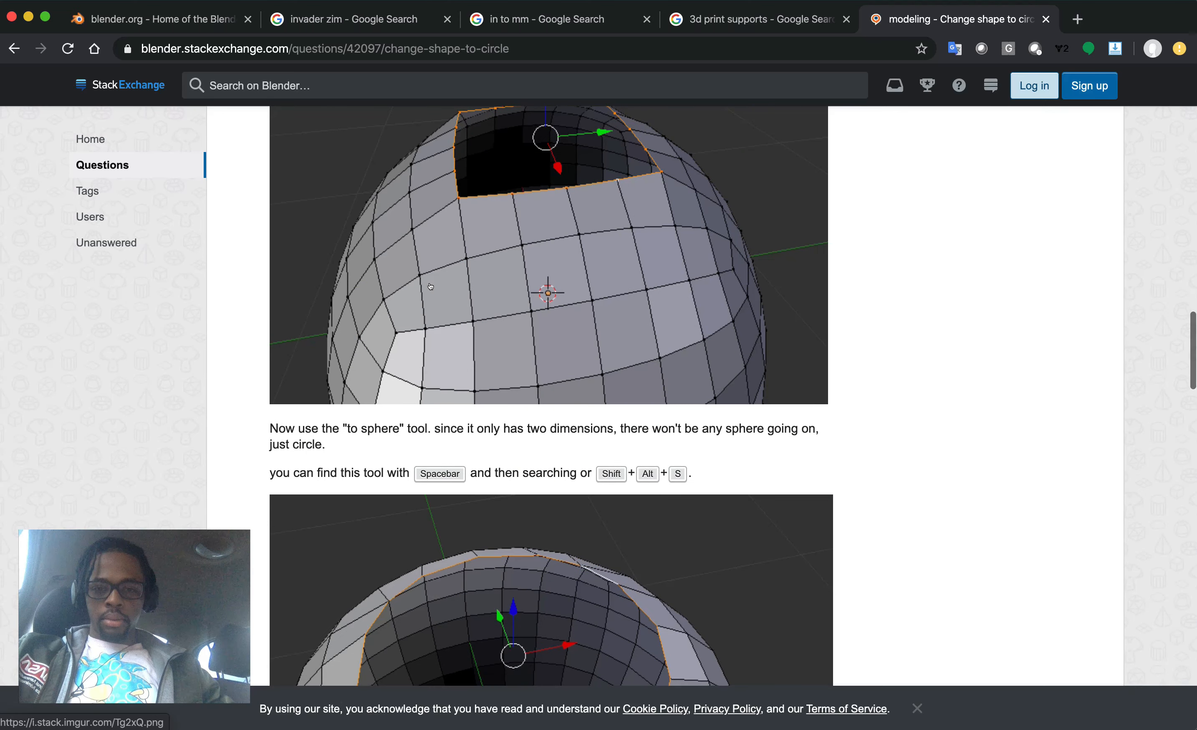
Read the remaining answers on the page, covering the To Sphere tool and using a guide circle to round a shape
scroll(430, 287, down, 6)
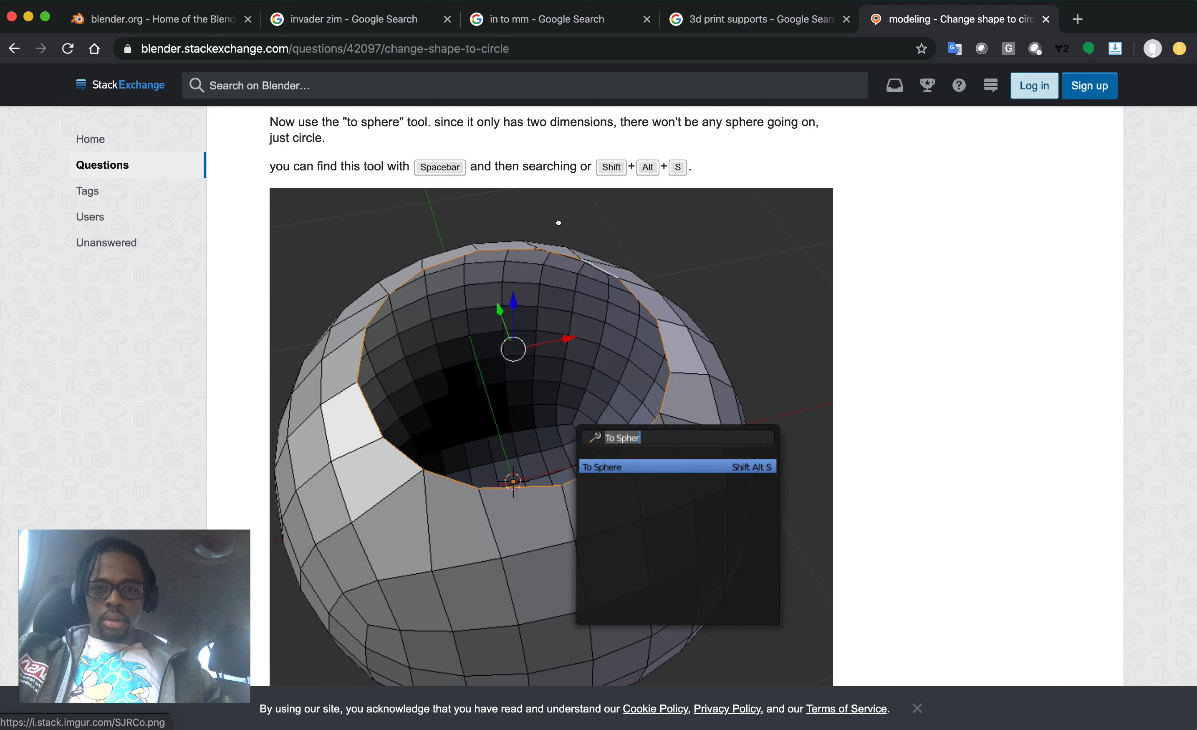
scroll(557, 207, down, 15)
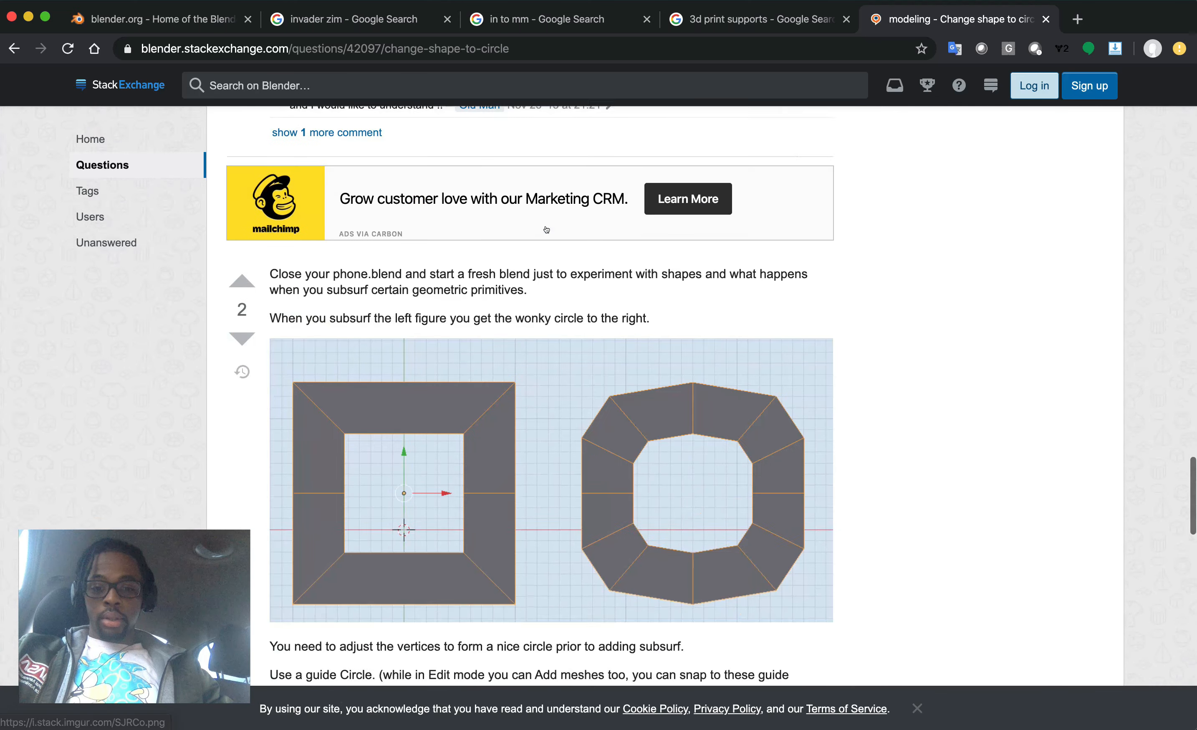
scroll(547, 229, up, 3)
scroll(546, 230, down, 10)
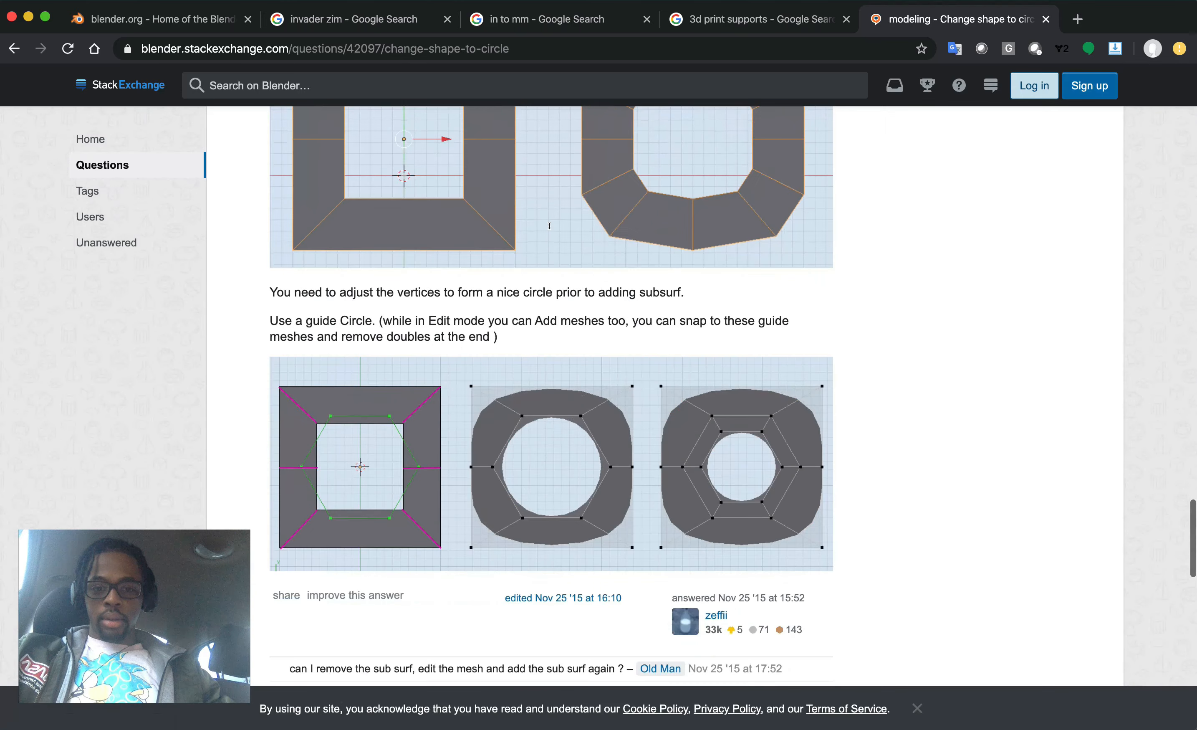
scroll(546, 229, down, 7)
scroll(546, 230, up, 12)
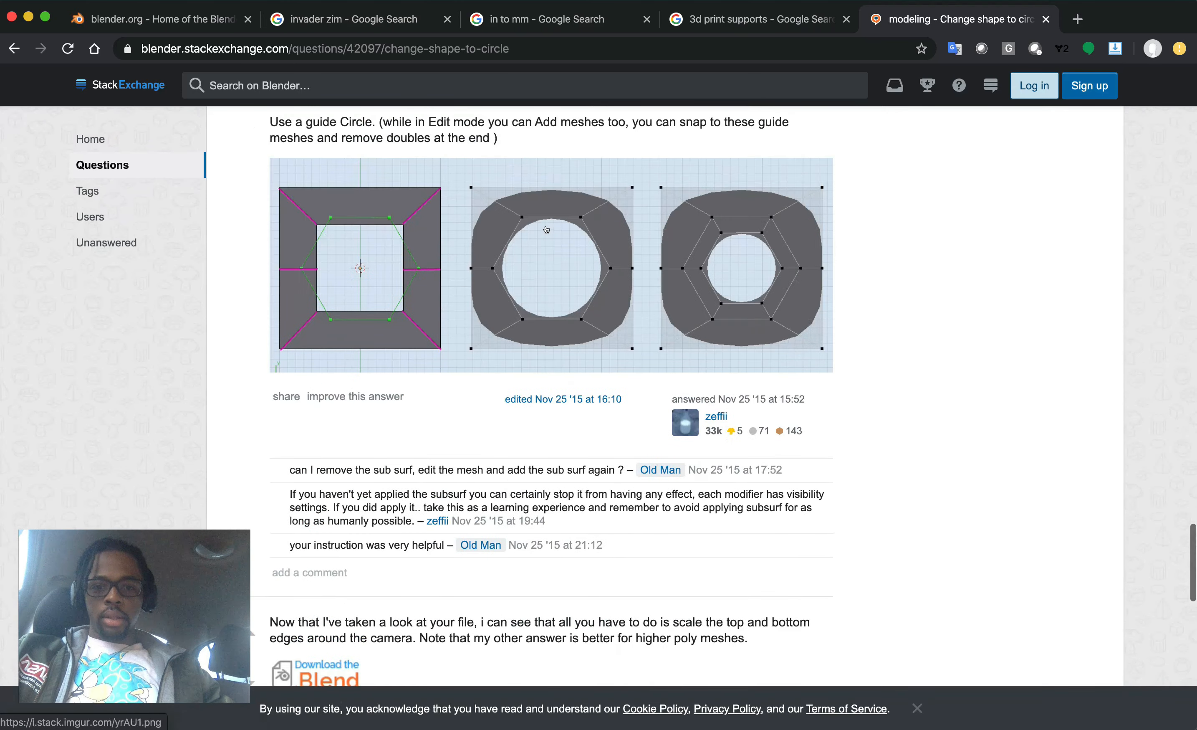
scroll(547, 229, up, 2)
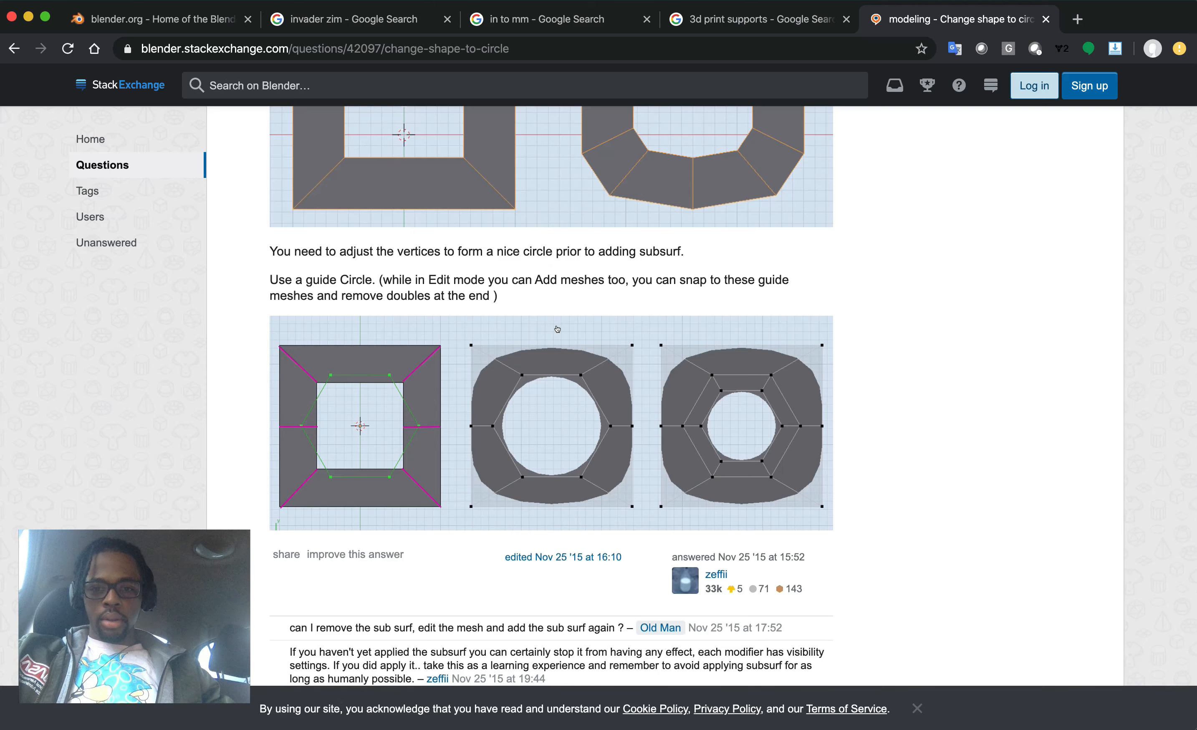
Switch back to Blender and scale the two opposite side edges of the chin's bottom rim to about 0.6 along Y
key(ctrl+Up)
click(449, 532)
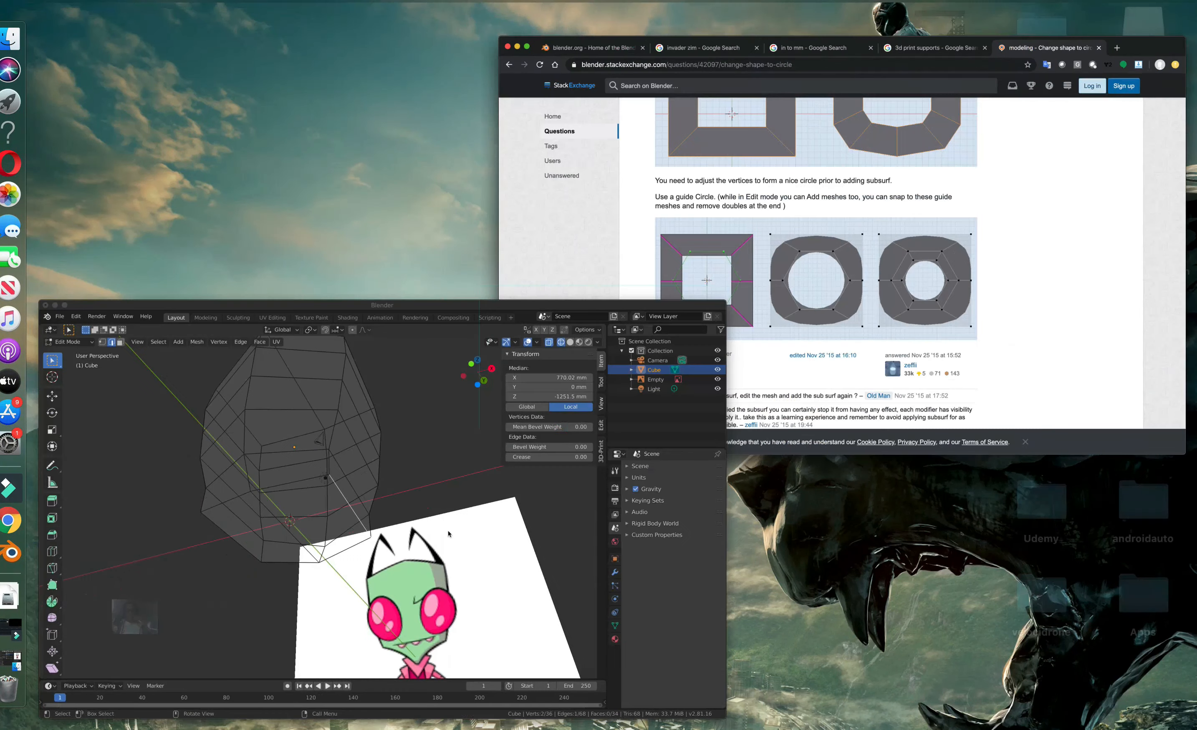
middle_drag(507, 331, 535, 321)
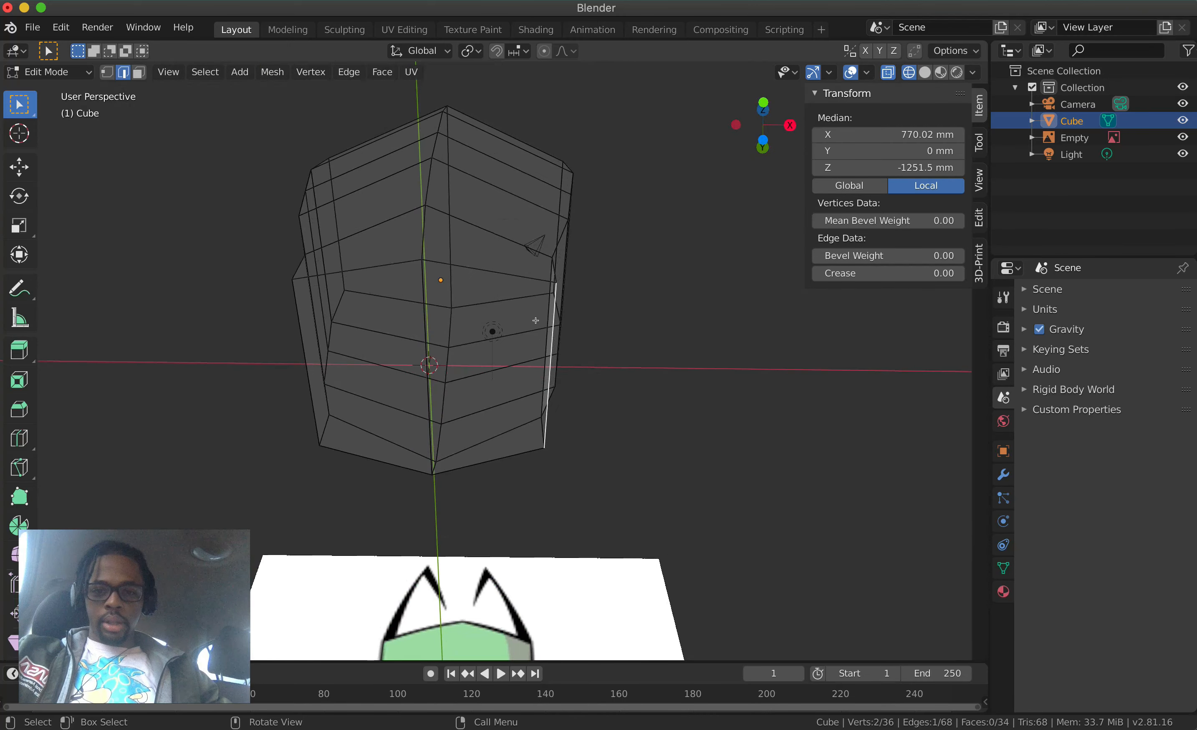
shift+click(300, 362)
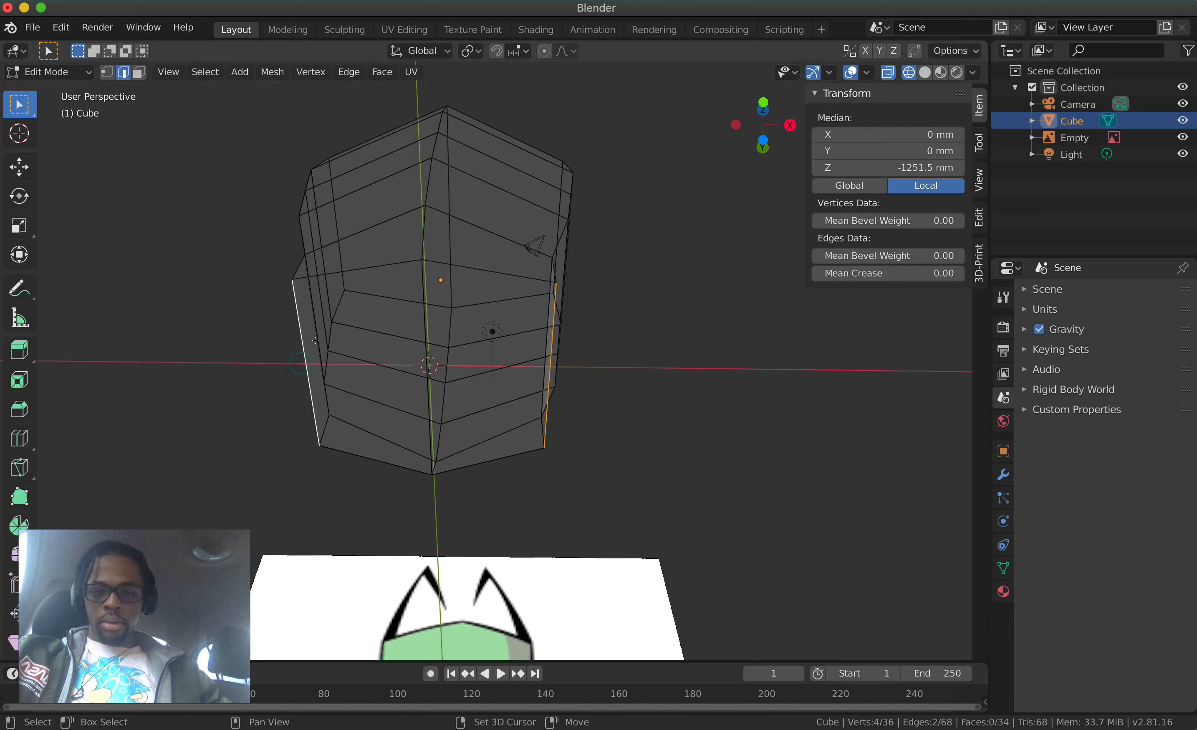
scroll(315, 340, right, 10)
middle_drag(315, 341, 618, 416)
key(s)
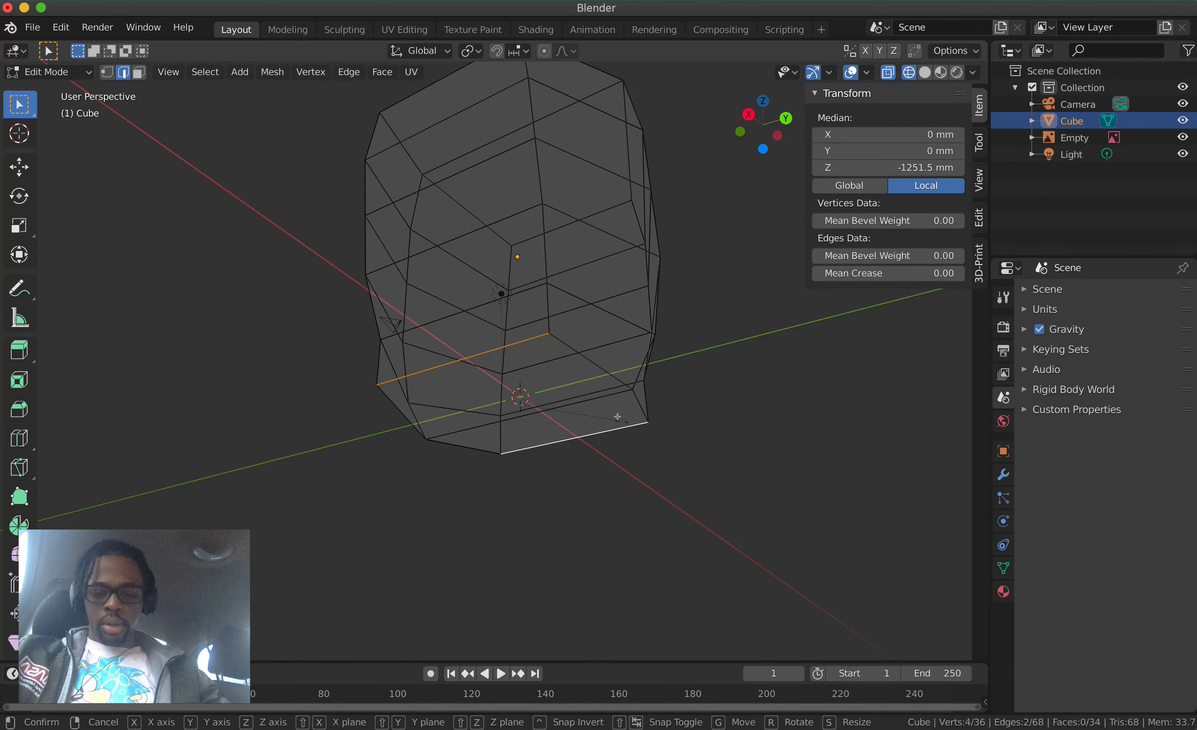
key(y)
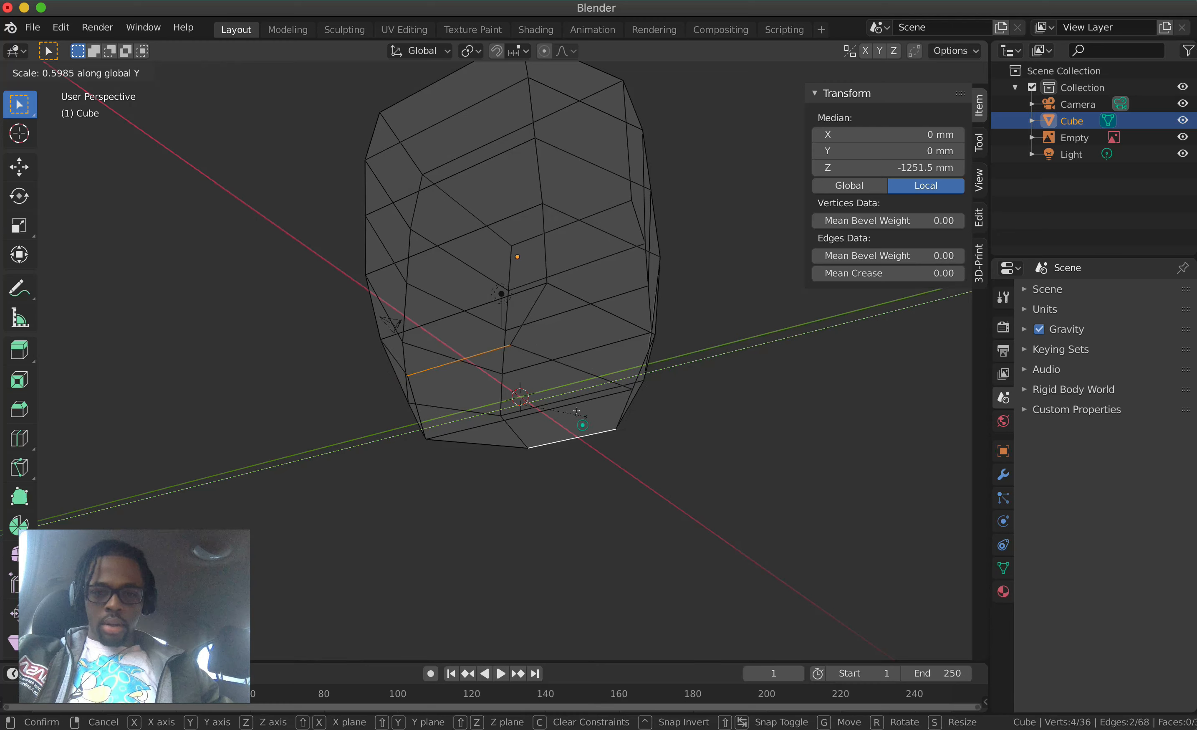
click(576, 411)
Select all six edges of the chin's bottom rim as one closed loop
click(575, 370)
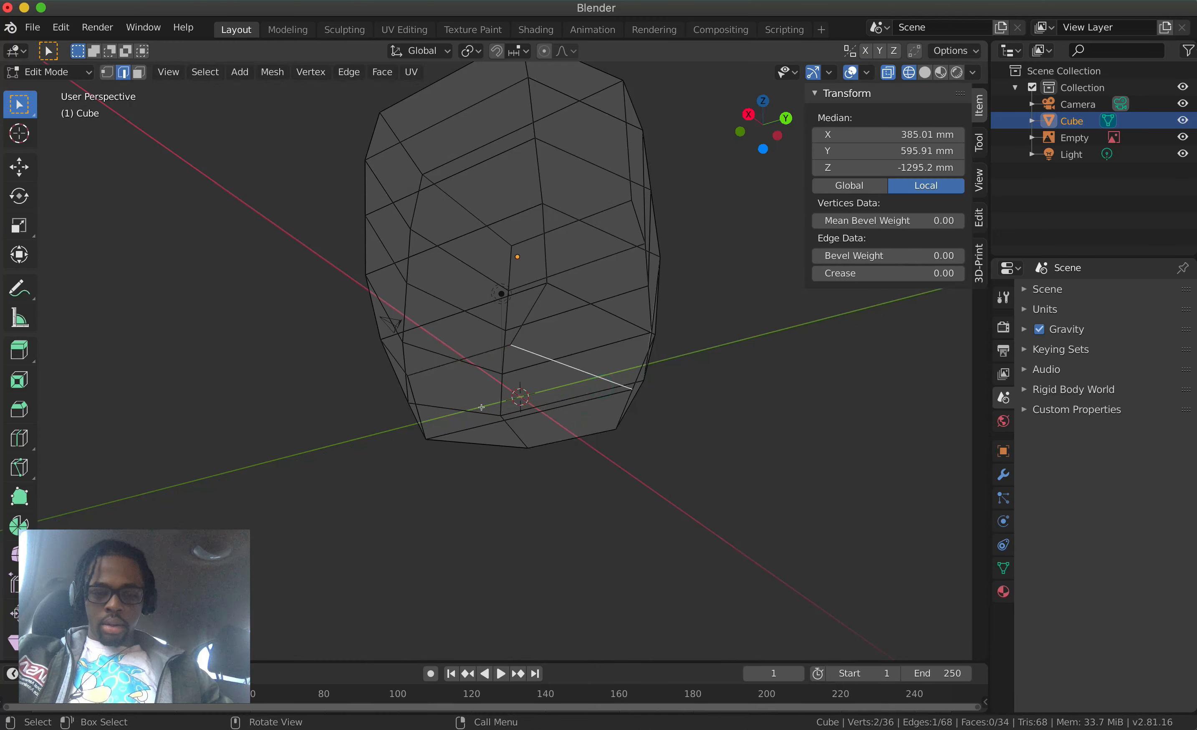
click(205, 71)
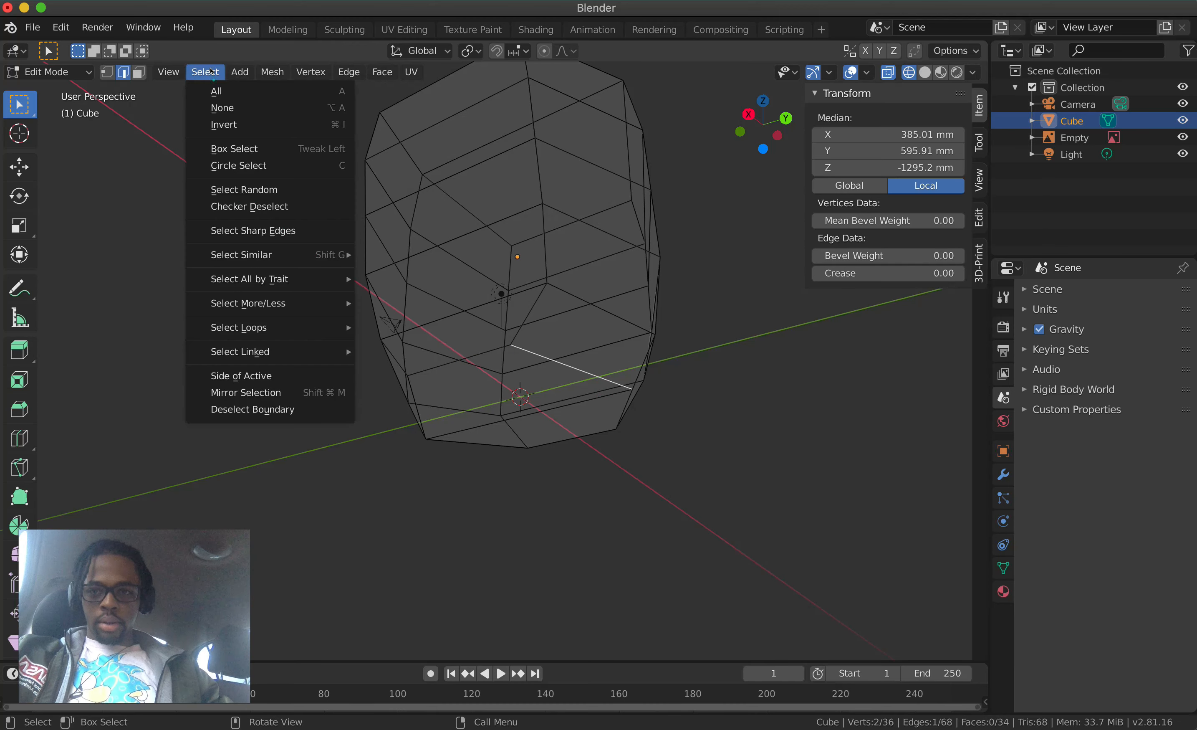
click(247, 166)
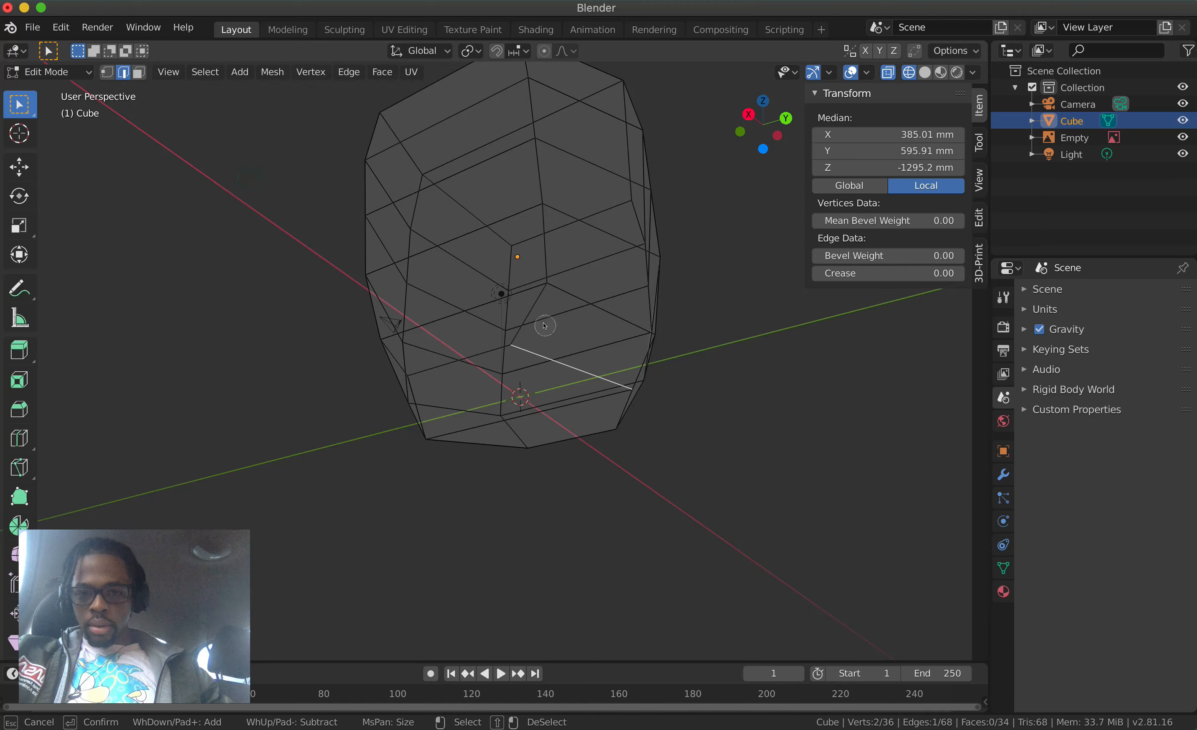
key(Escape)
click(207, 73)
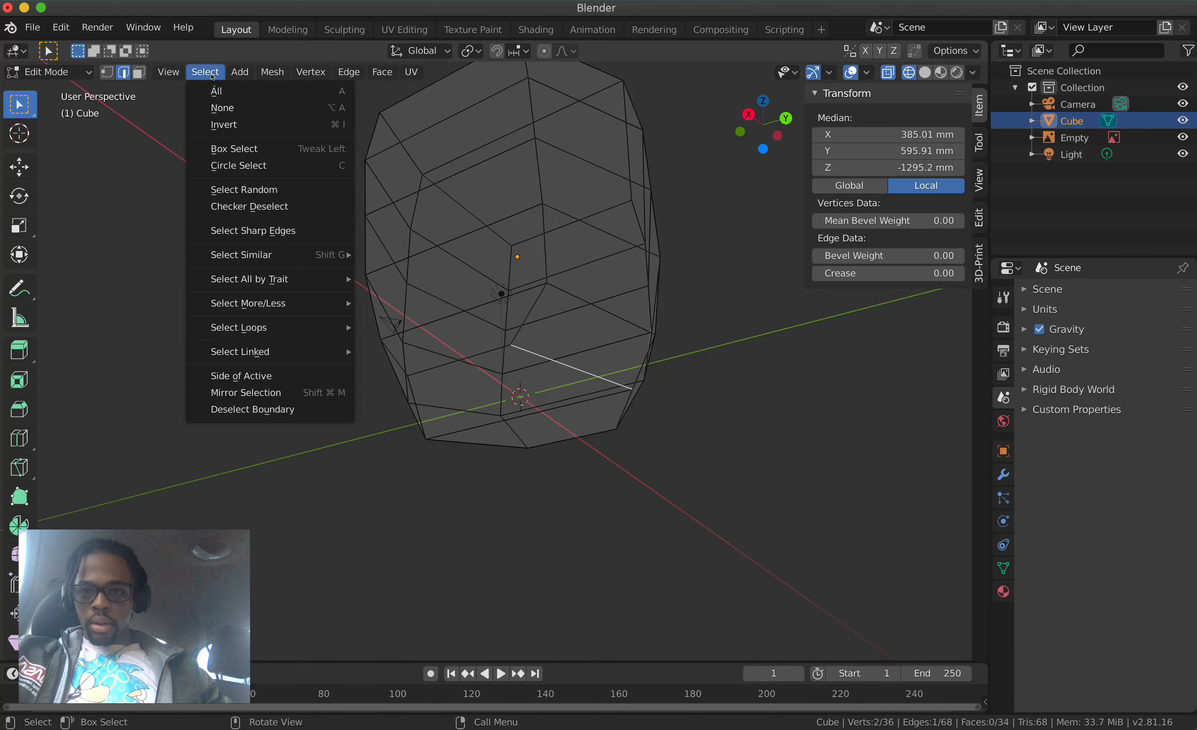
mouse_move(256, 254)
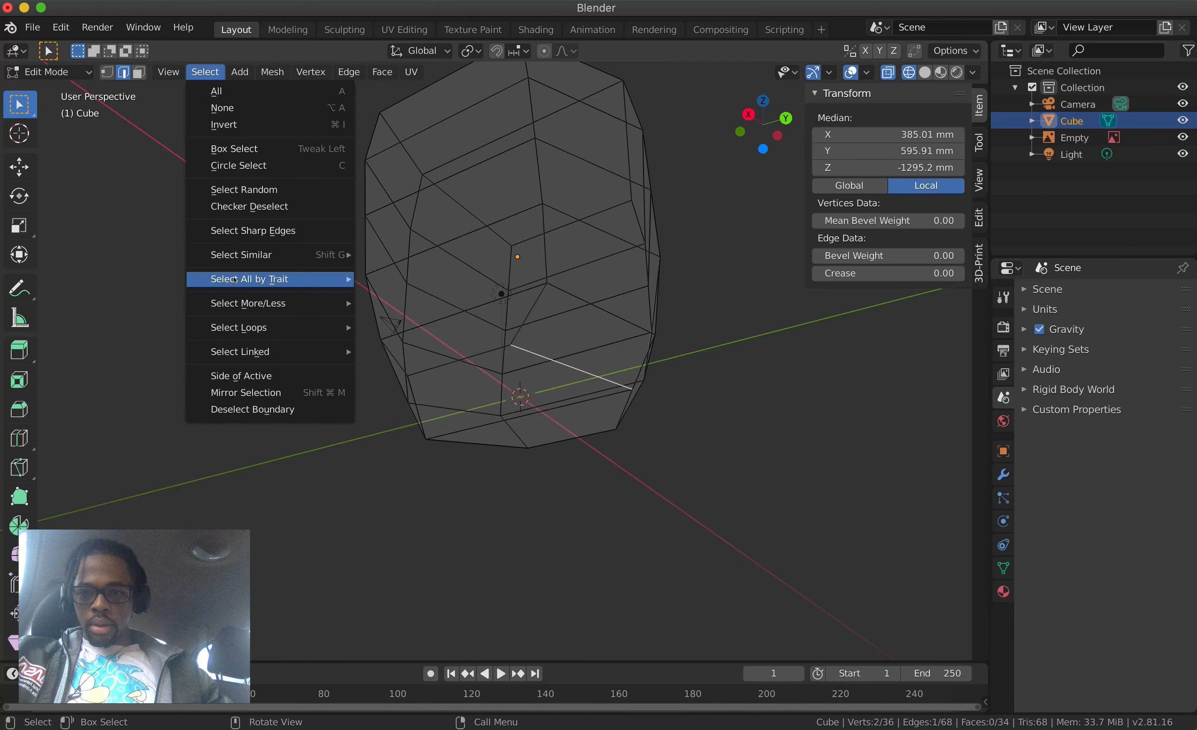
mouse_move(260, 324)
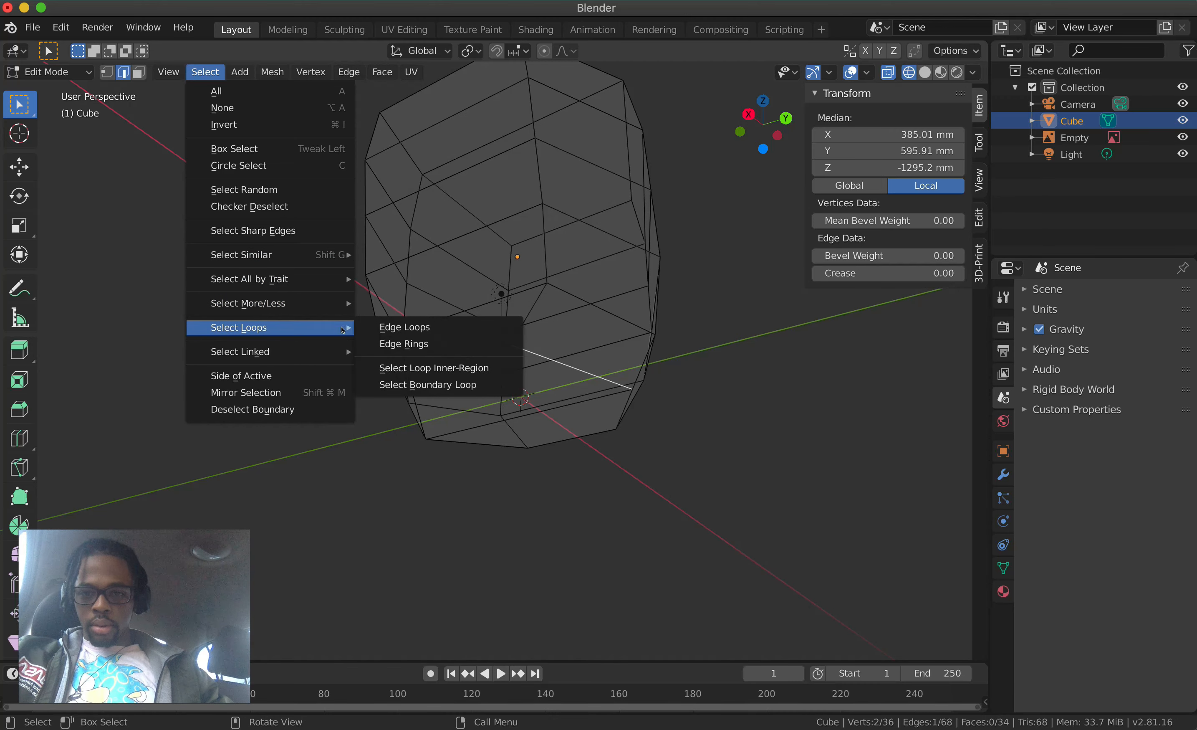
click(395, 326)
middle_drag(599, 368, 448, 406)
ctrl+click(577, 456)
ctrl+click(447, 406)
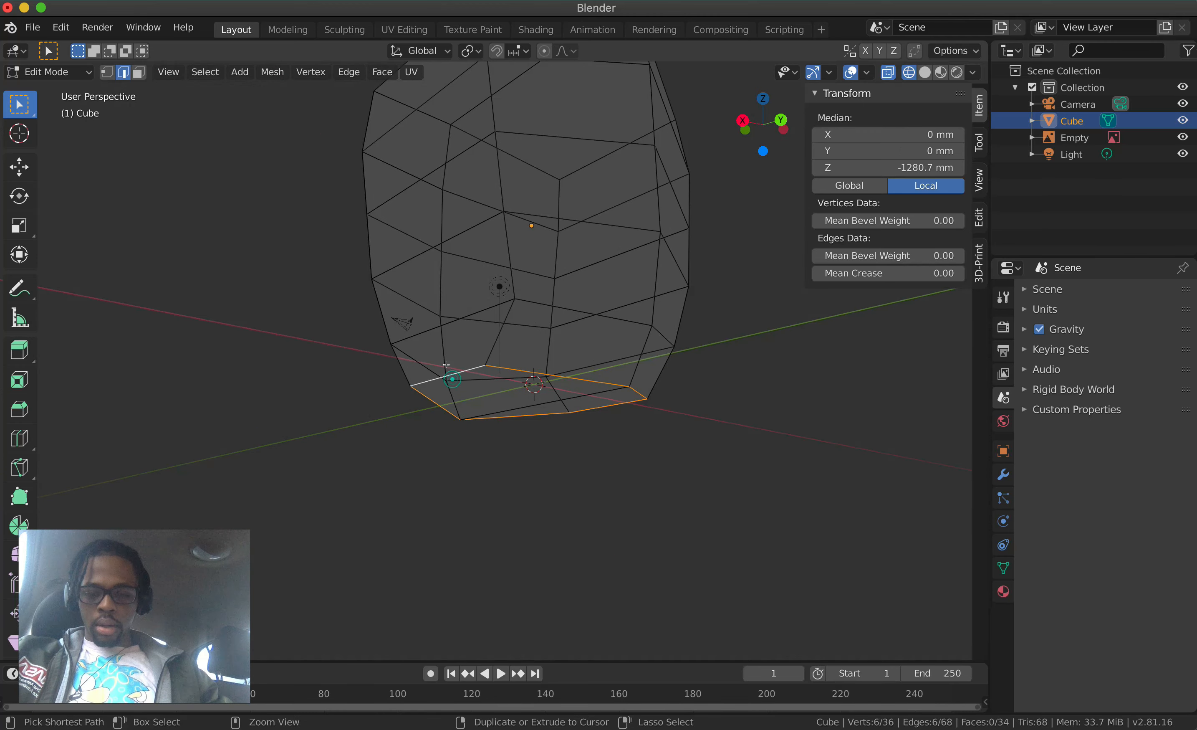
Scale the chin's bottom rim loop uniformly to about 0.17 in the front orthographic view
scroll(446, 364, left, 10)
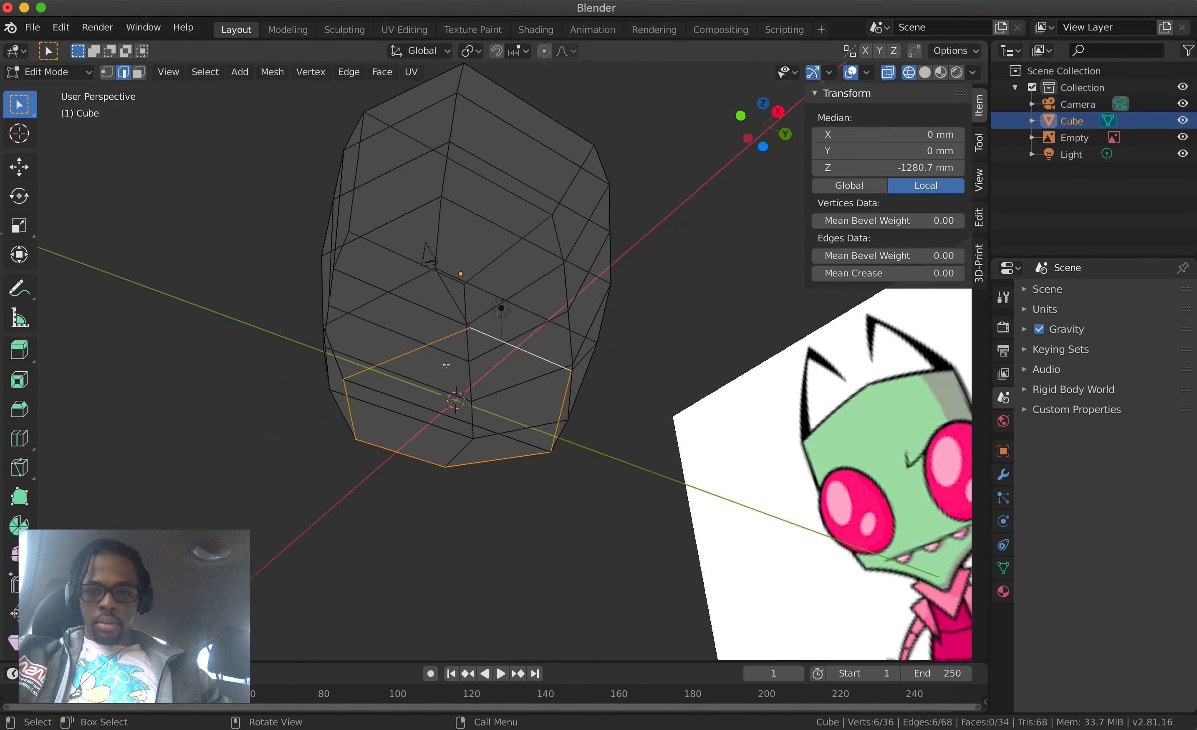
scroll(447, 365, left, 8)
scroll(499, 394, up, 4)
key(KP_5)
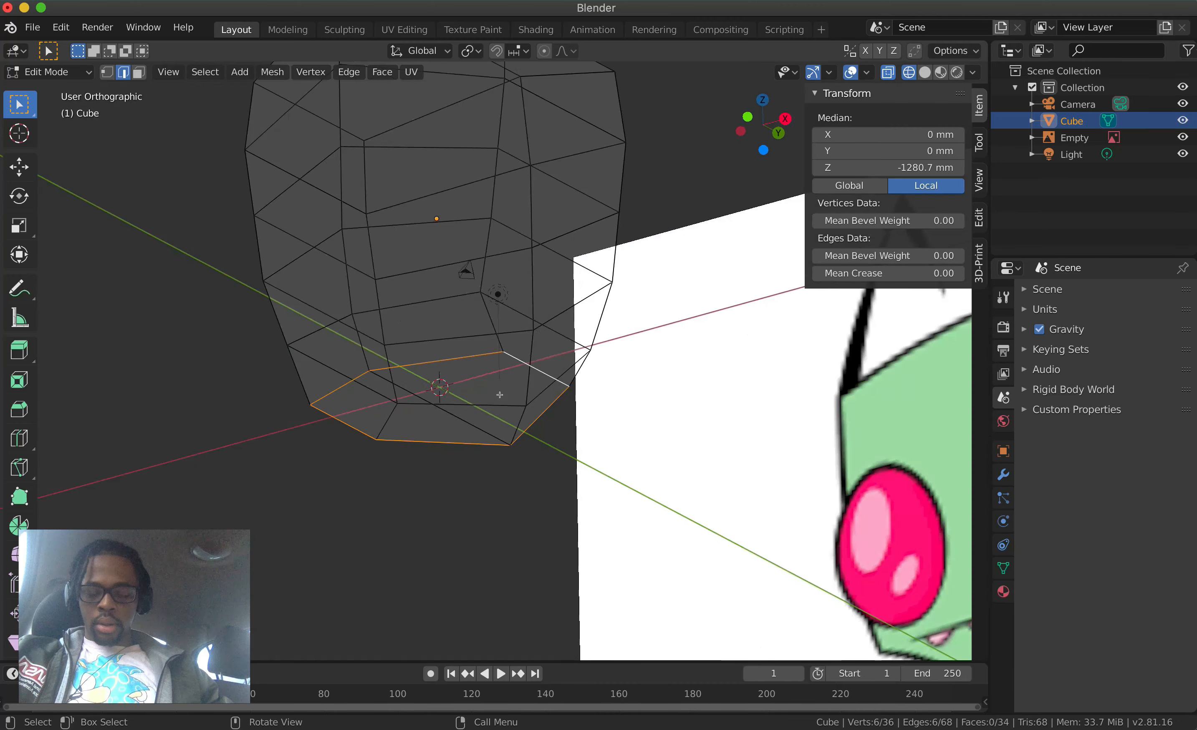
key(KP_1)
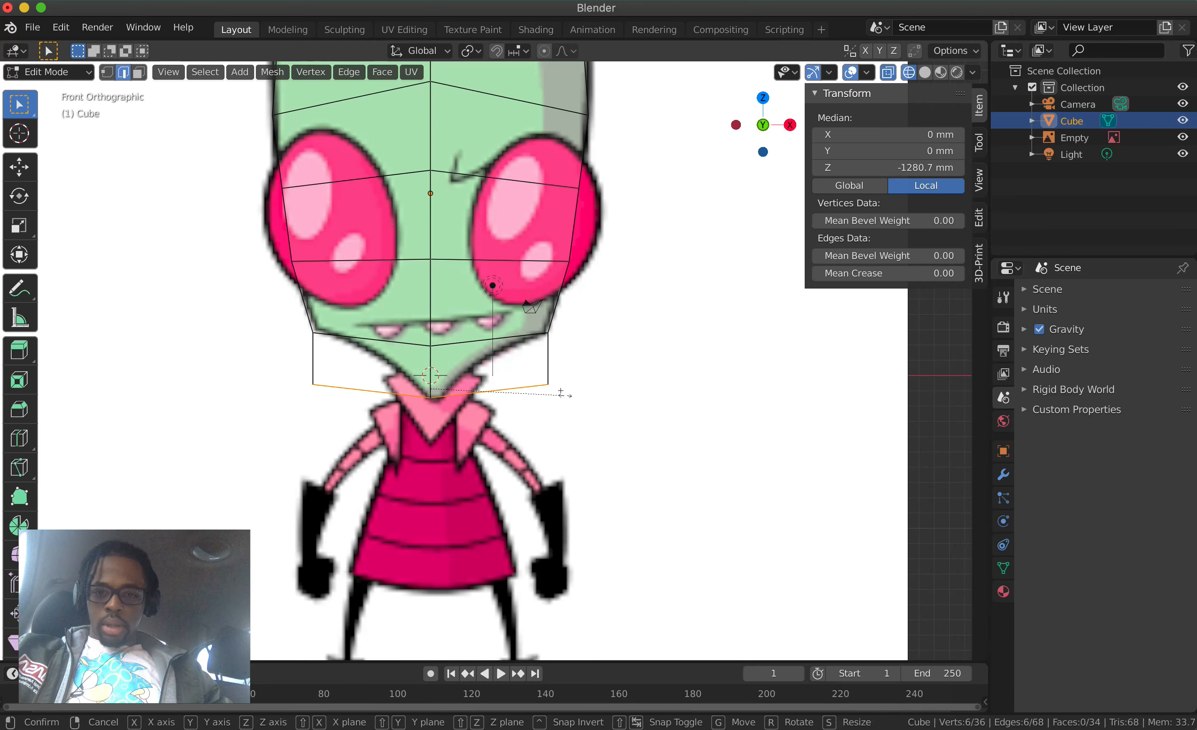
key(s)
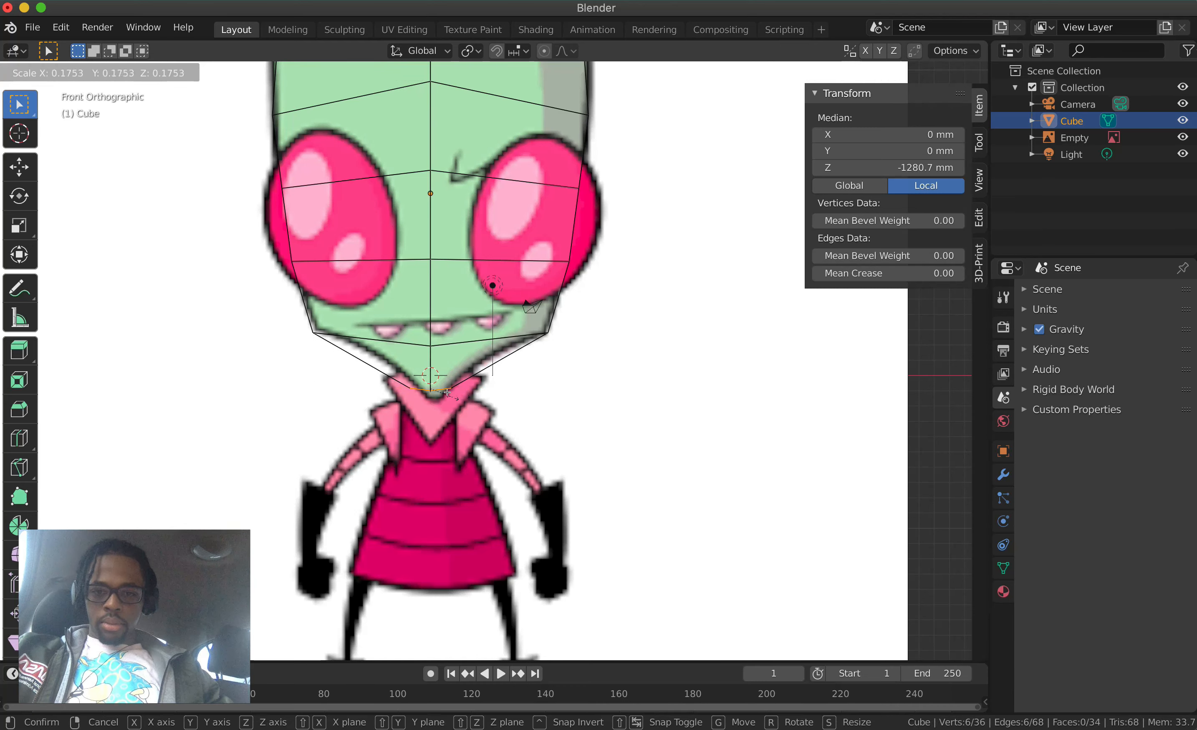
click(438, 377)
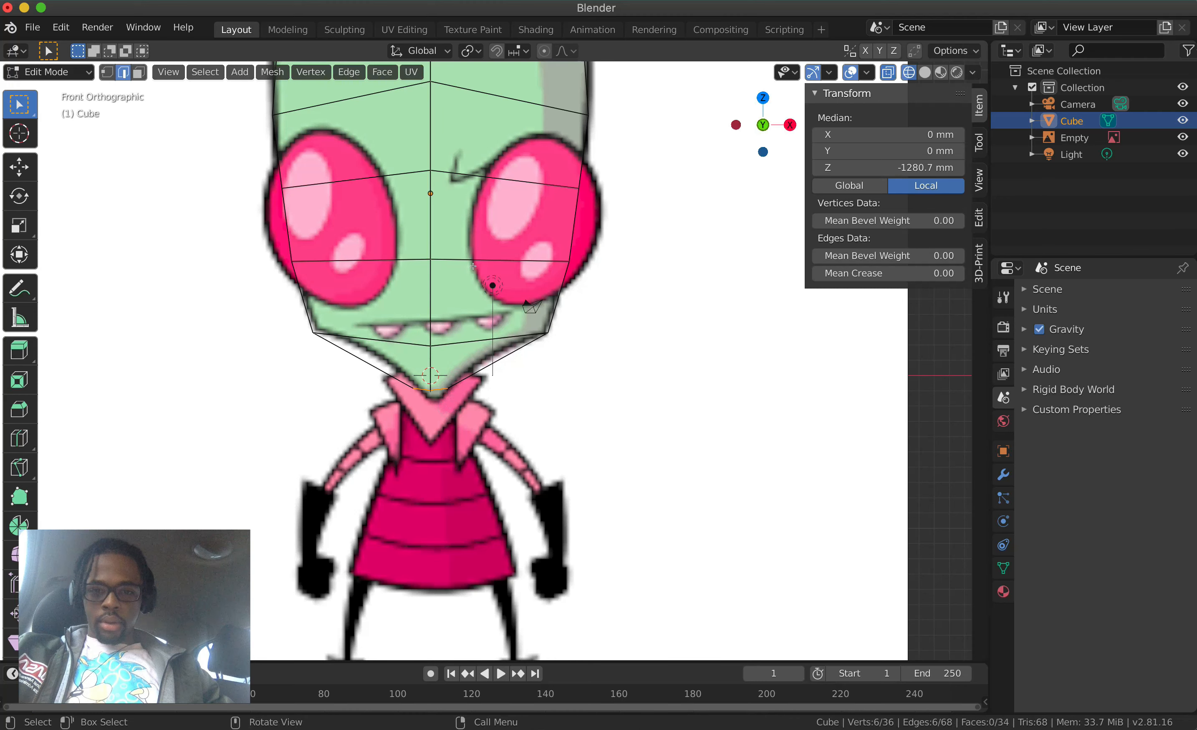
Lower the shrunken rim along Z to a median of -1340.8 mm at the reference chin tip and scale it to about 0.7
key(g)
key(z)
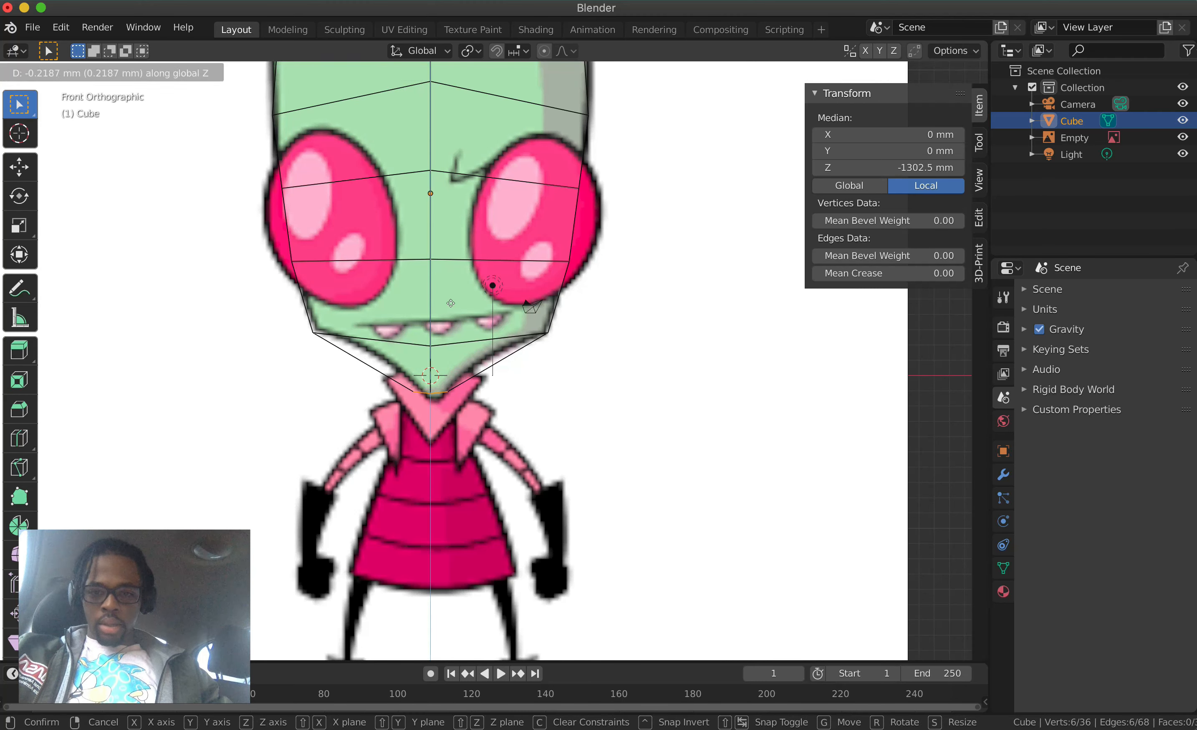
click(517, 382)
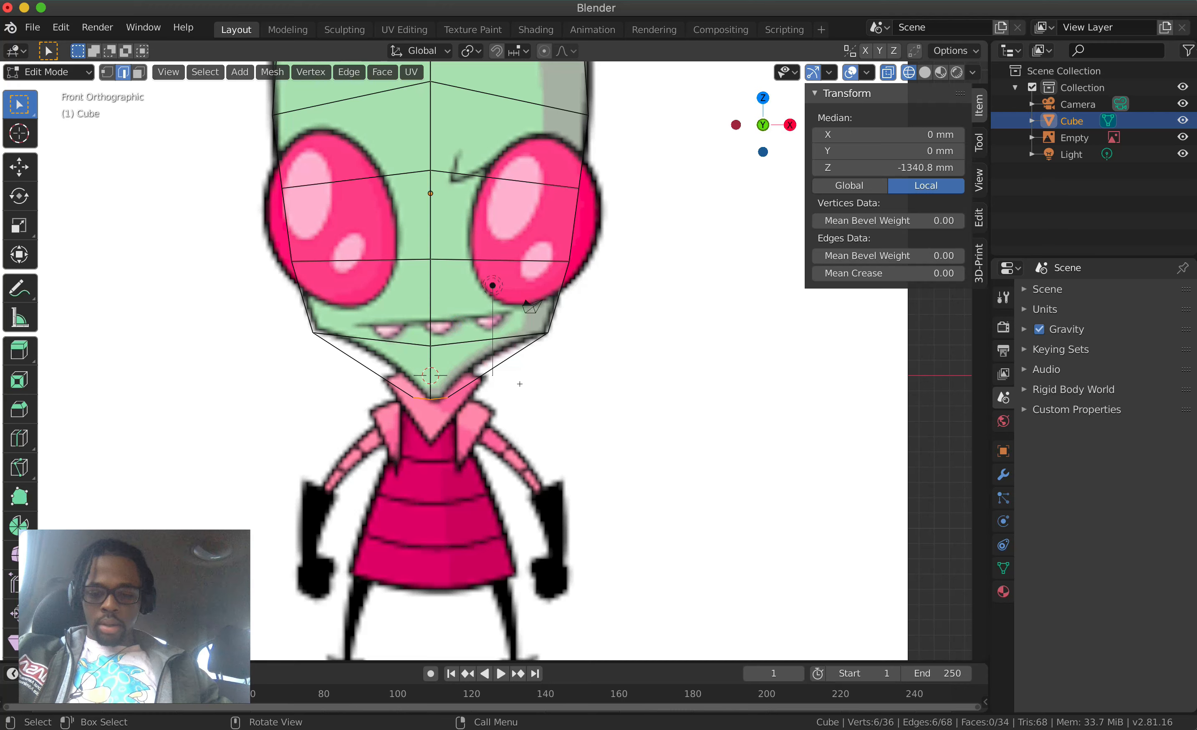
key(s)
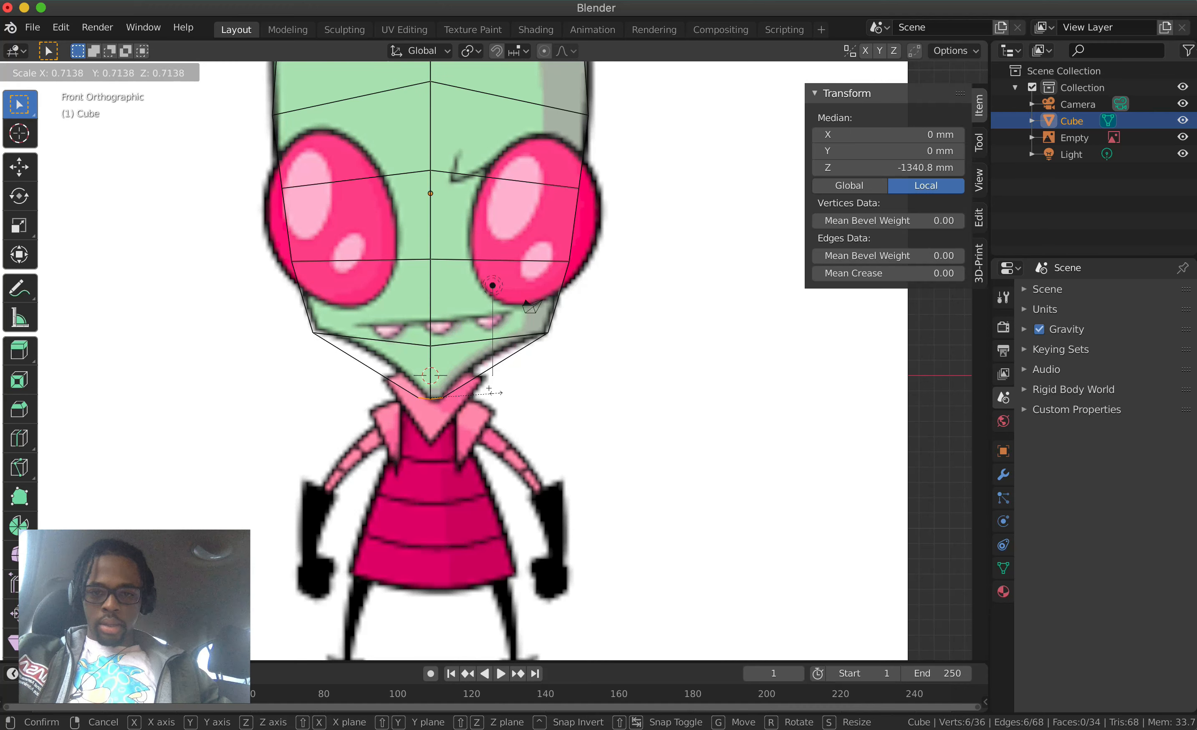
click(485, 390)
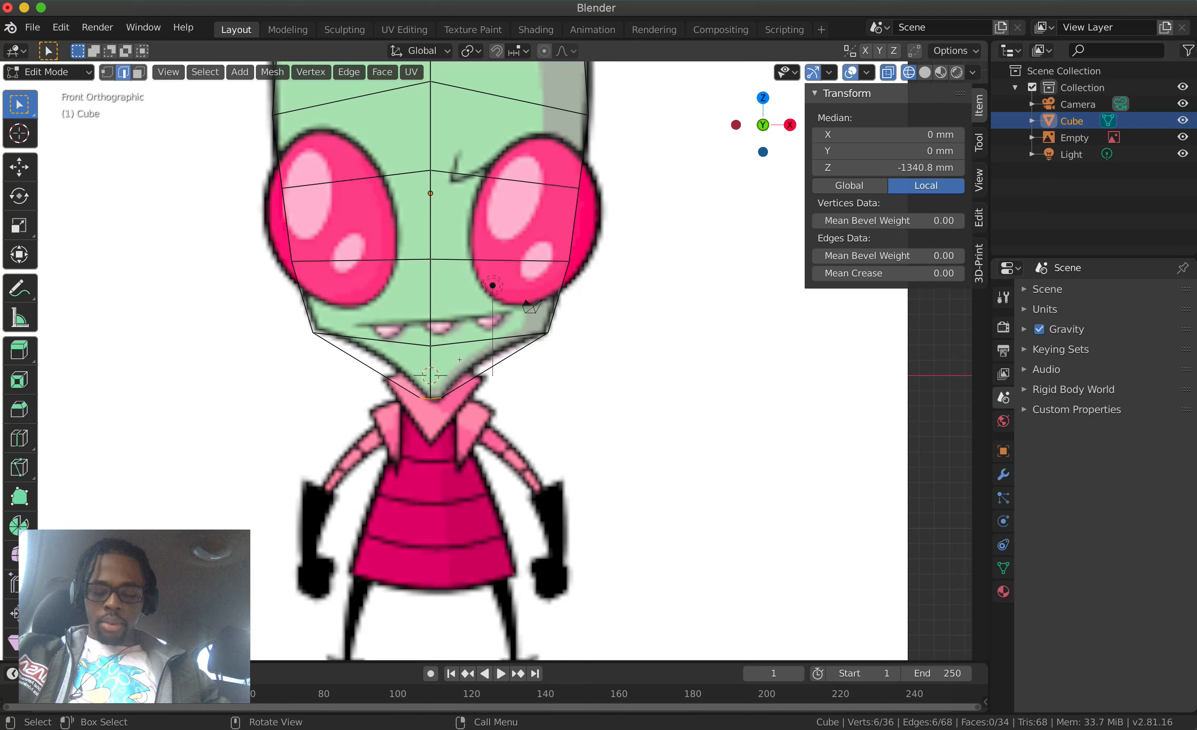
Insert a two-cut loop cut around the chin taper and scale the new loops to about 0.7 to follow the reference jaw
key(ctrl)
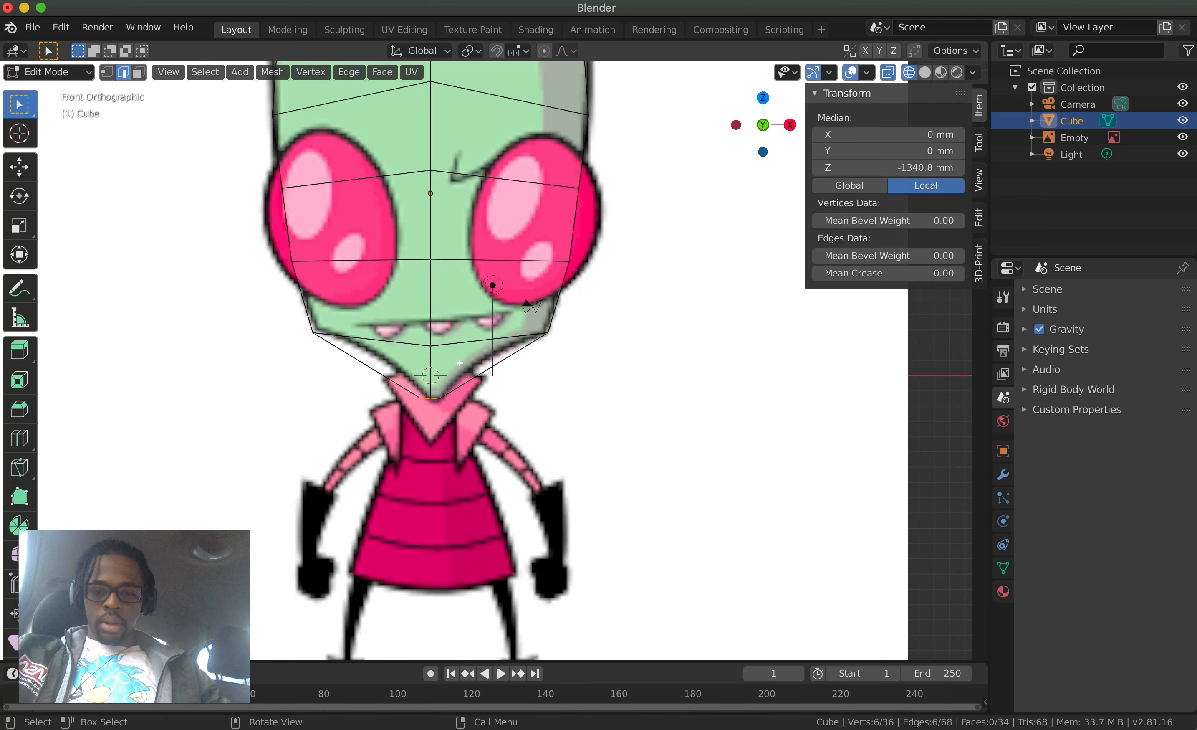
key(ctrl)
key(ctrl+r)
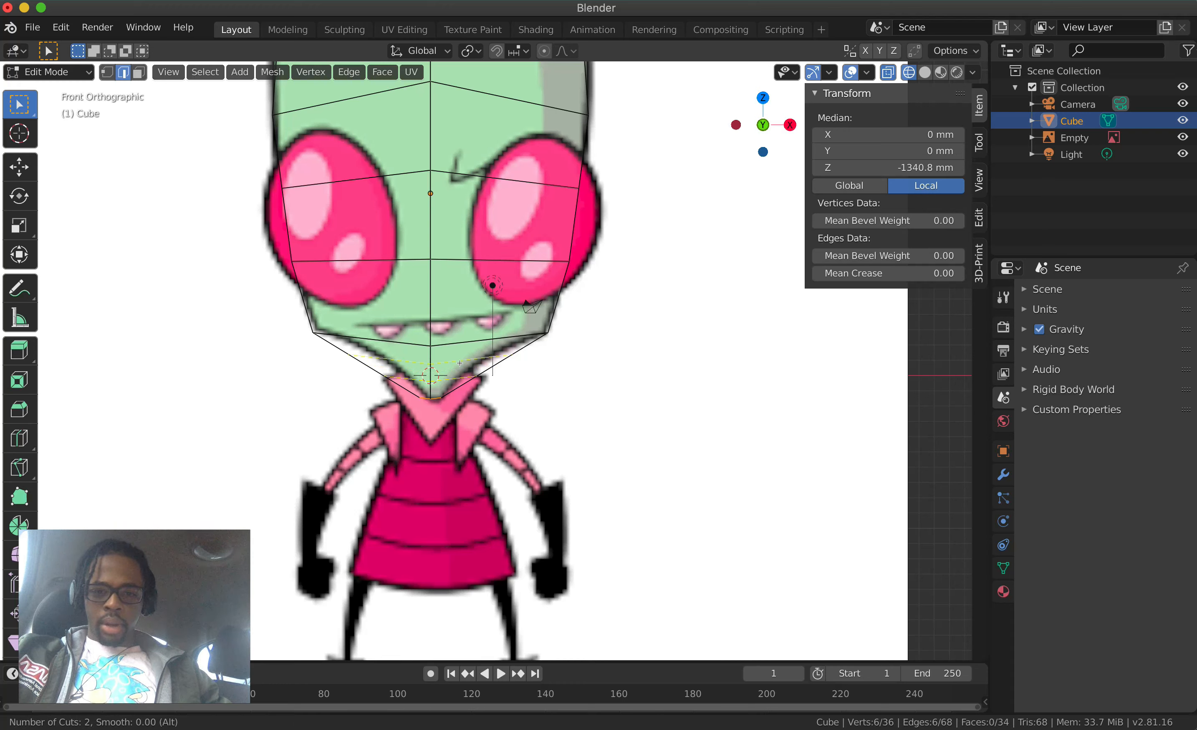
click(460, 363)
click(517, 388)
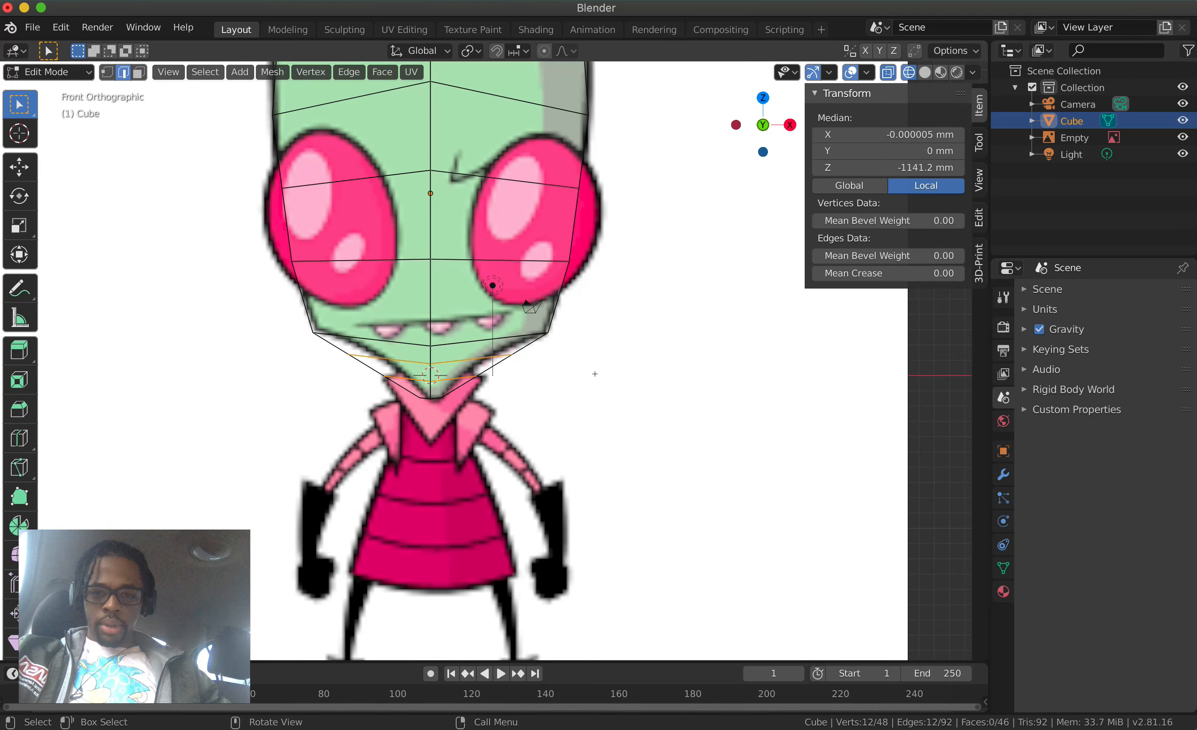
key(s)
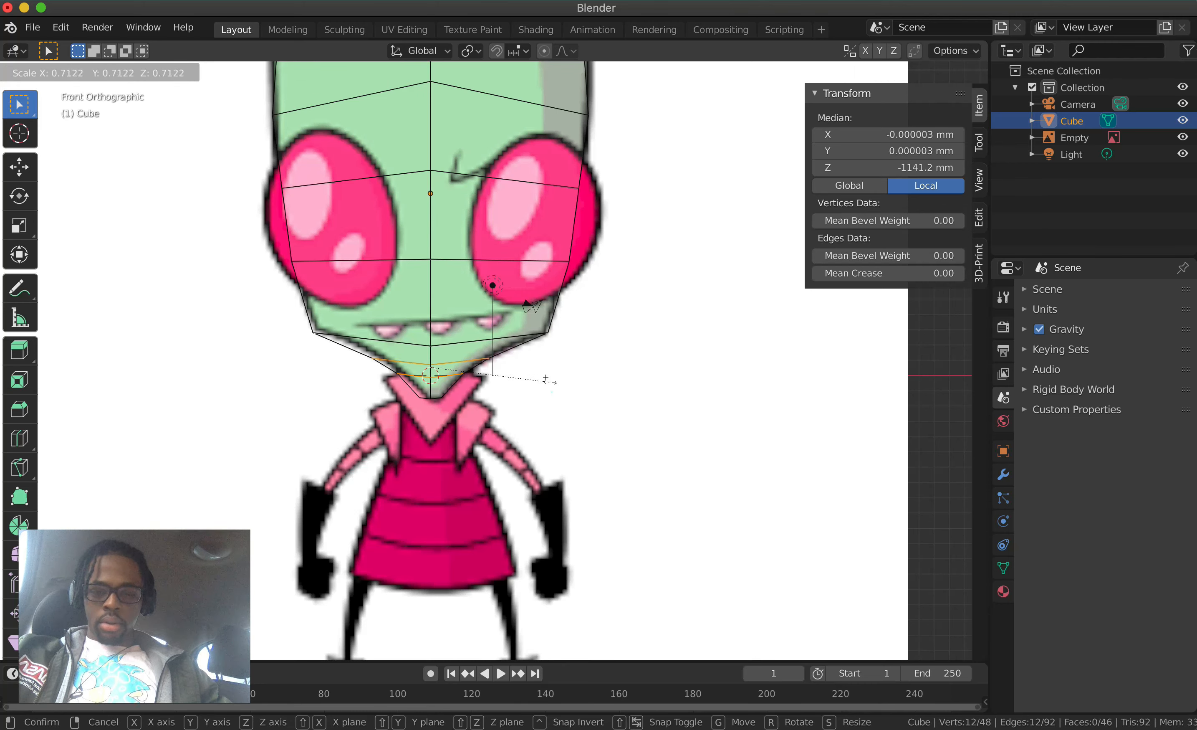
click(551, 392)
Display the head in solid shading and examine the tapered chin from several angles and from the front
key(z)
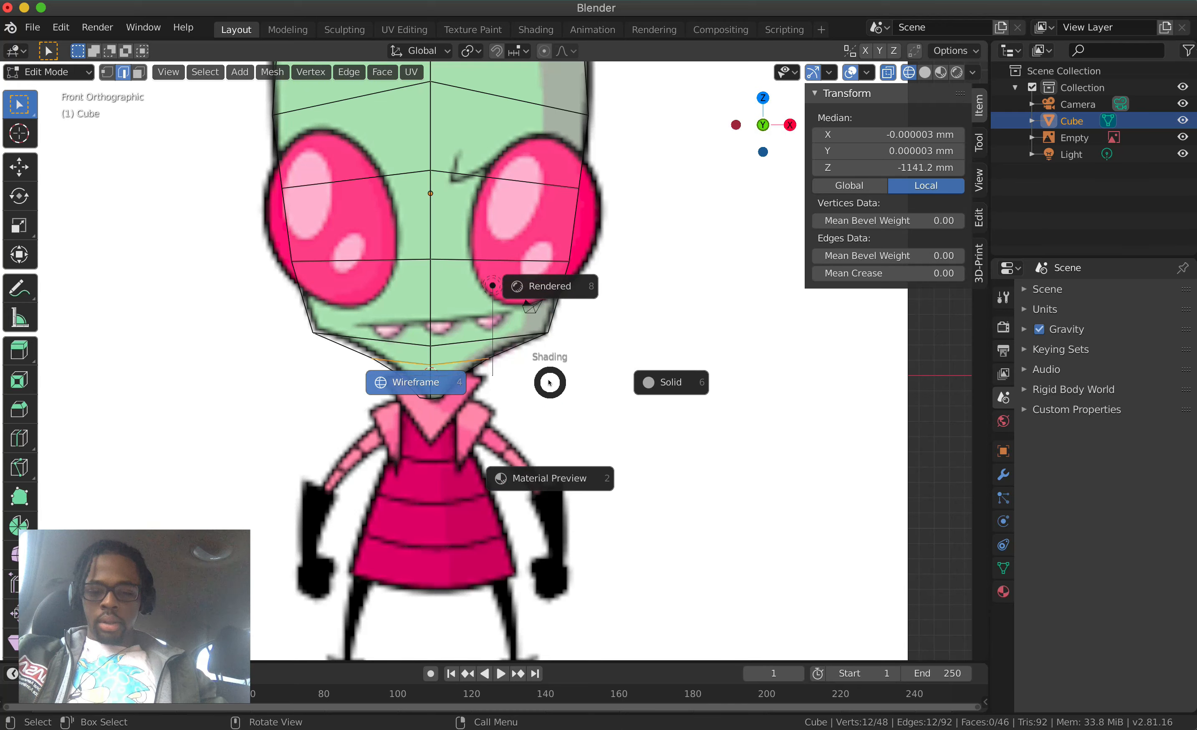
key(6)
ctrl+scroll(545, 377, down, 4)
scroll(545, 377, left, 5)
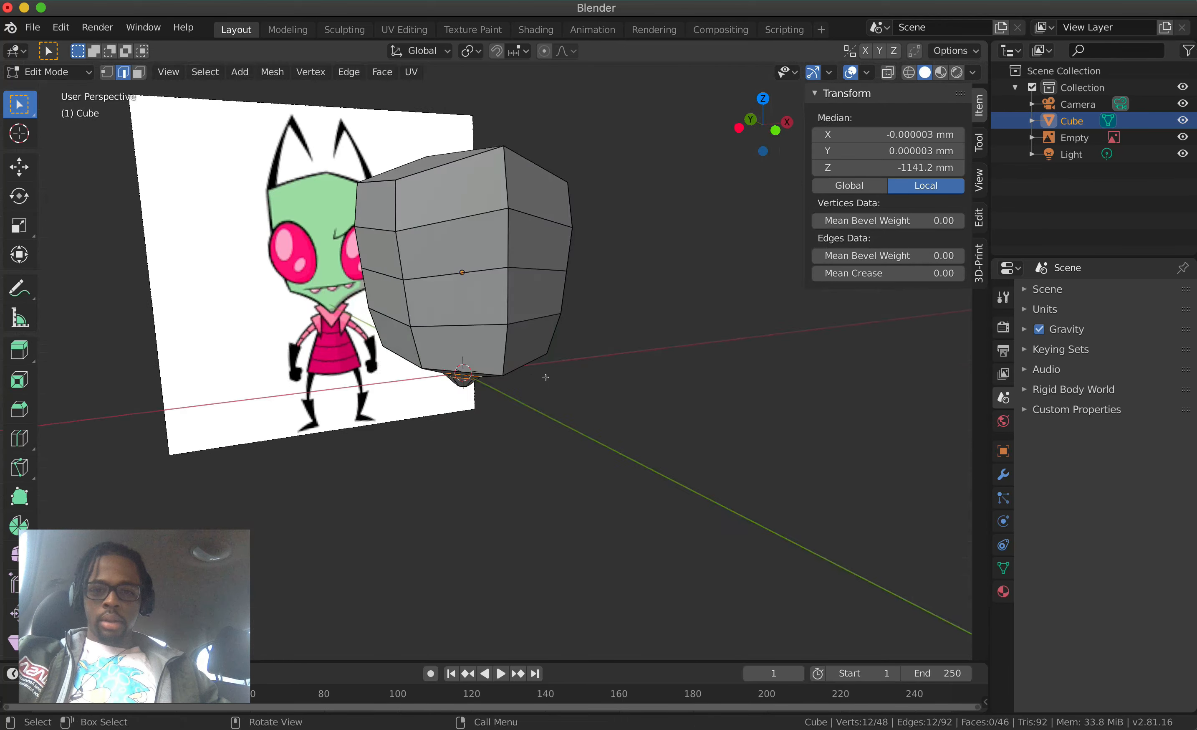
scroll(546, 377, left, 5)
scroll(546, 377, down, 5)
scroll(546, 377, up, 7)
scroll(546, 377, right, 6)
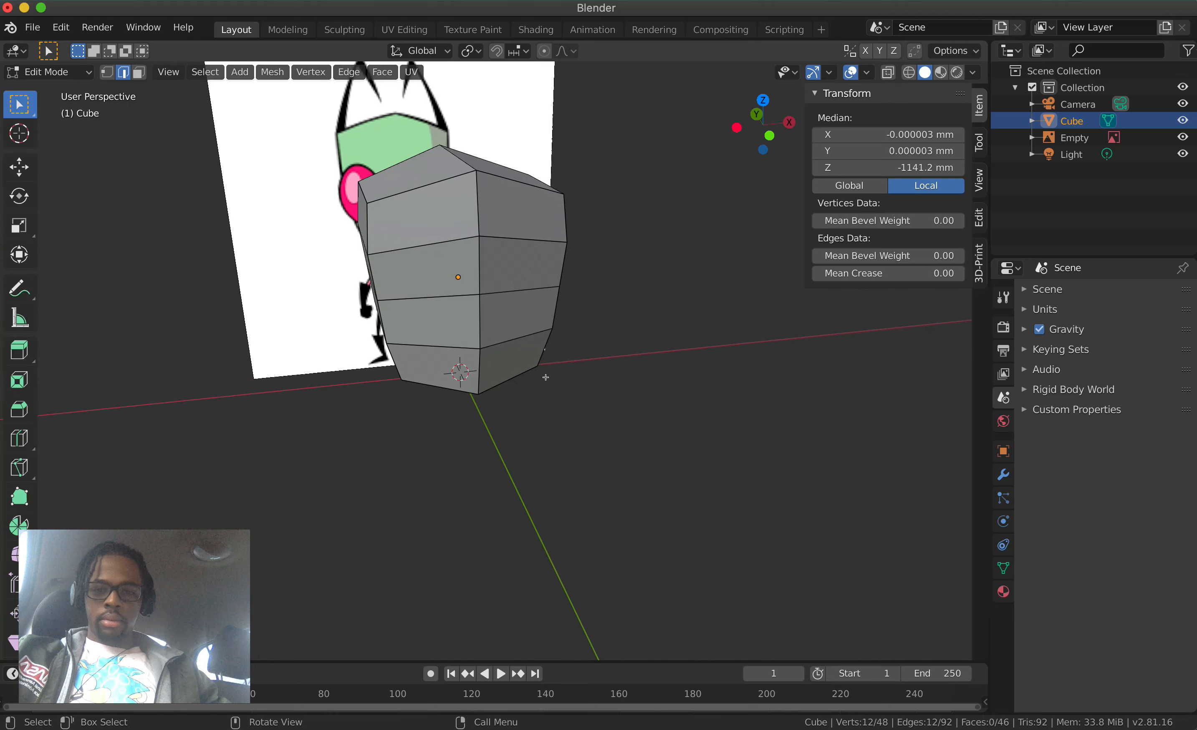
scroll(546, 377, down, 8)
scroll(546, 377, left, 5)
scroll(545, 377, up, 5)
scroll(545, 377, right, 3)
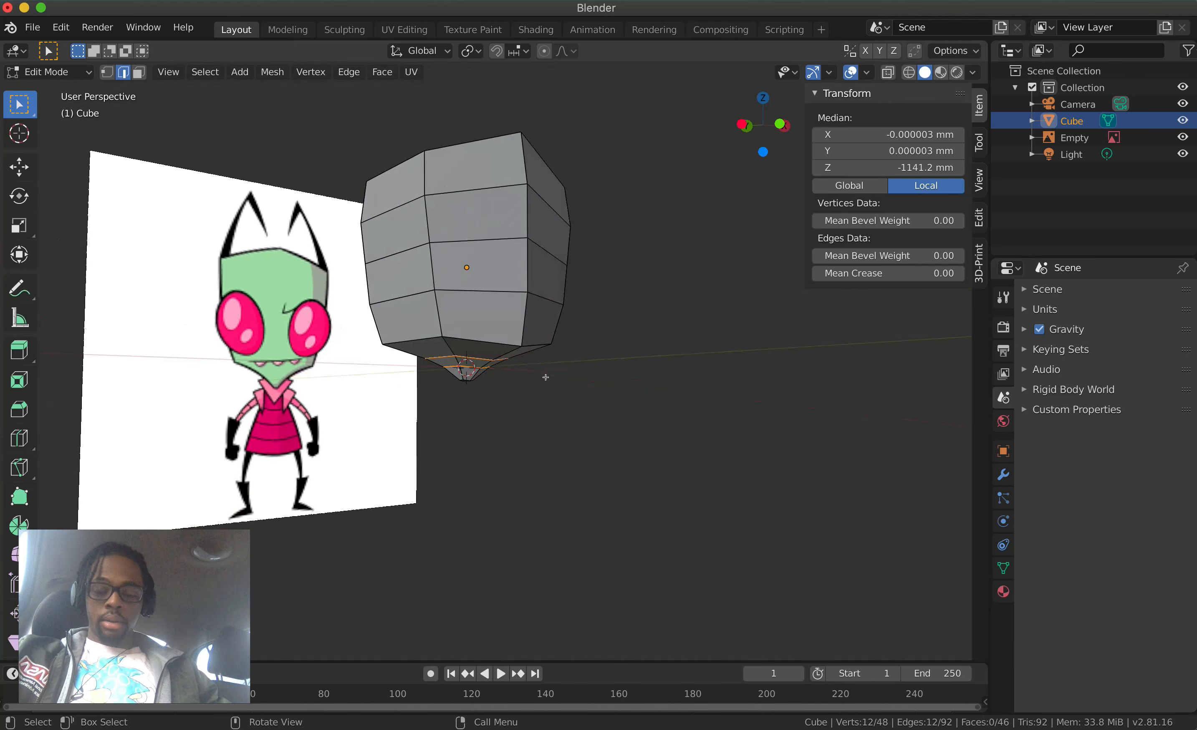
key(KP_1)
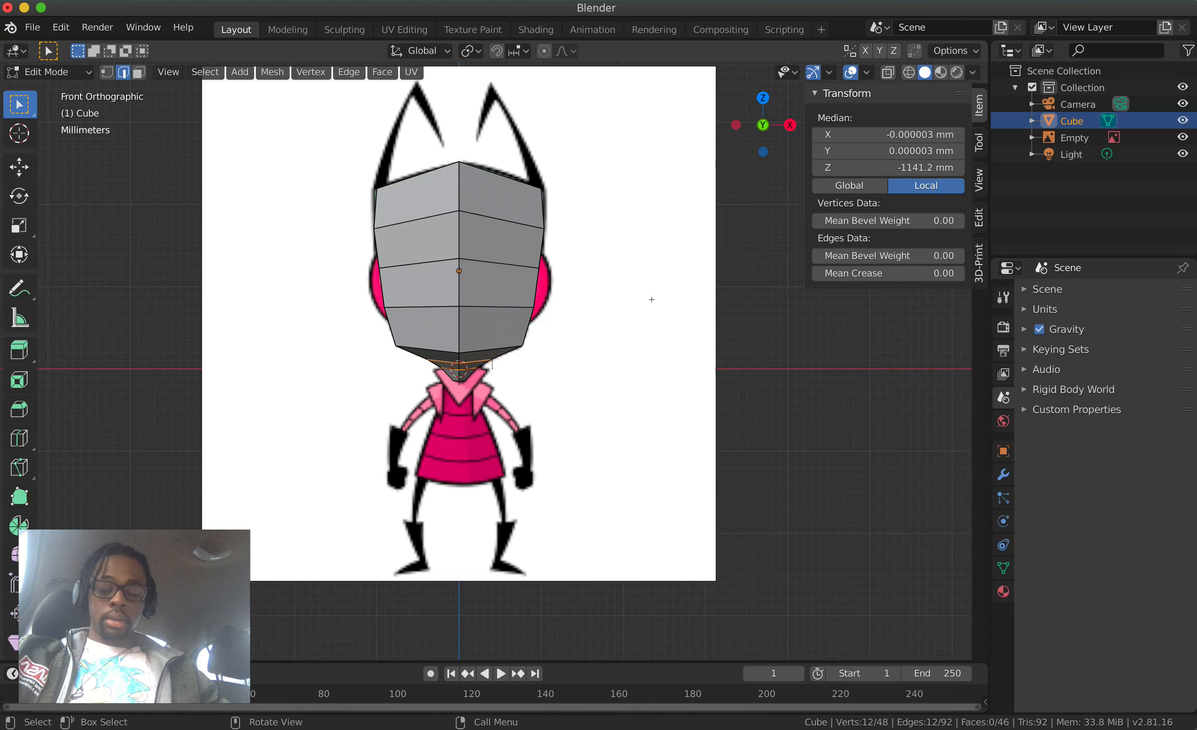
Return to Object Mode and add a Subdivision Surface modifier to the head
key(Tab)
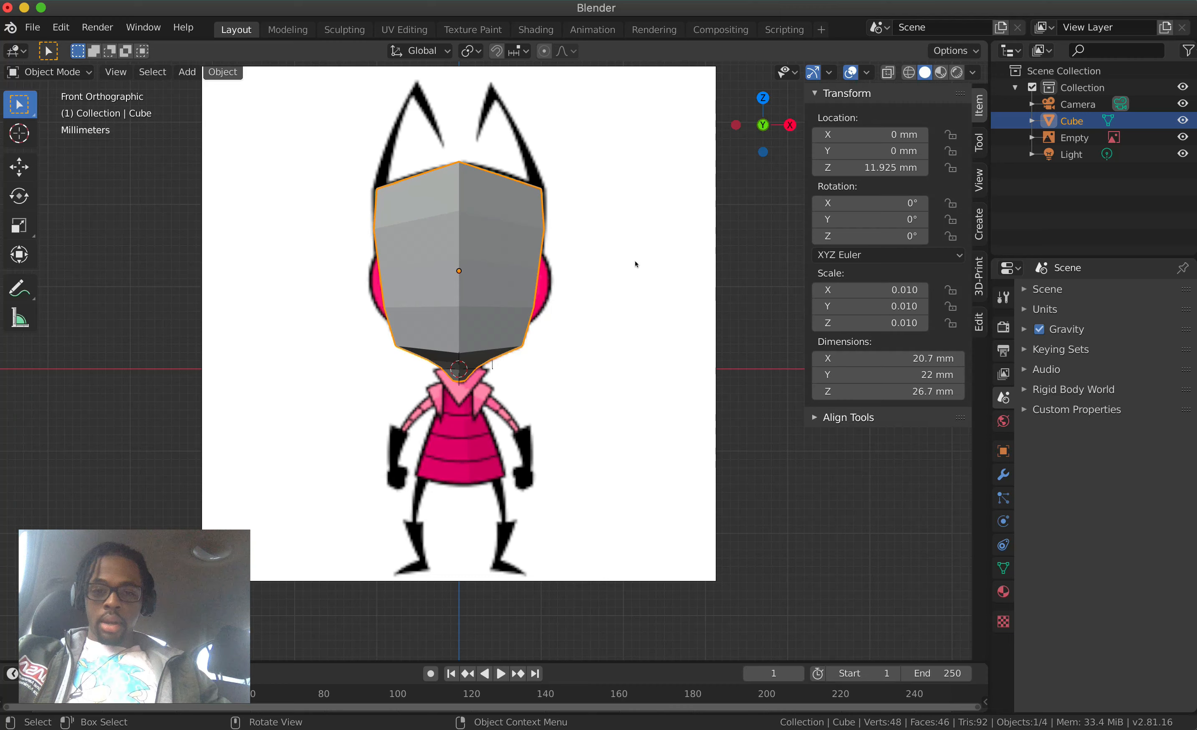
scroll(657, 384, left, 10)
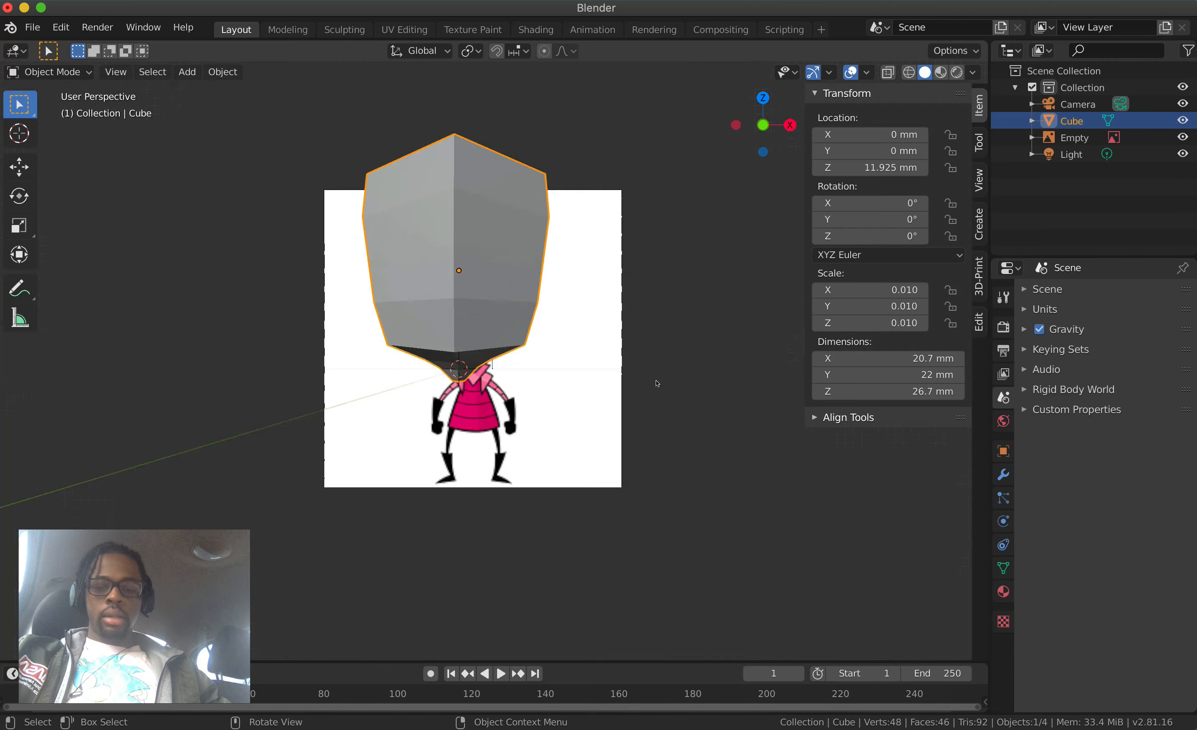
middle_drag(658, 383, 616, 352)
key(KP_1)
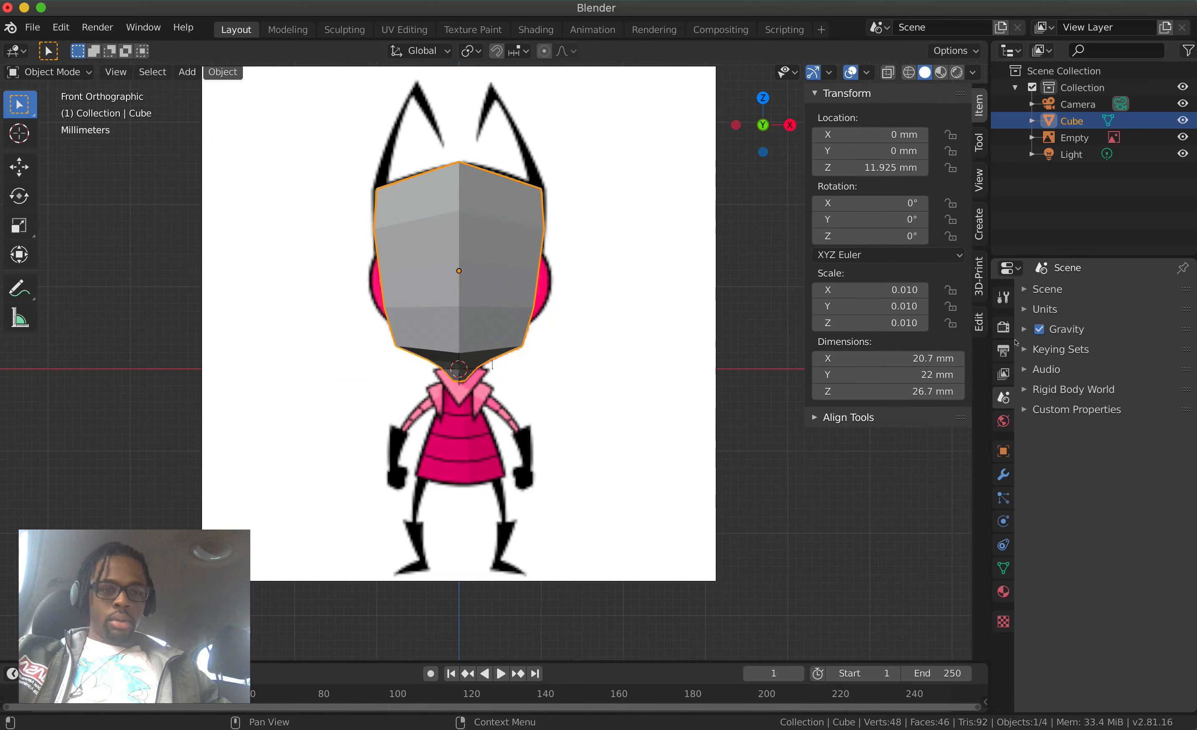
click(1004, 476)
click(1070, 294)
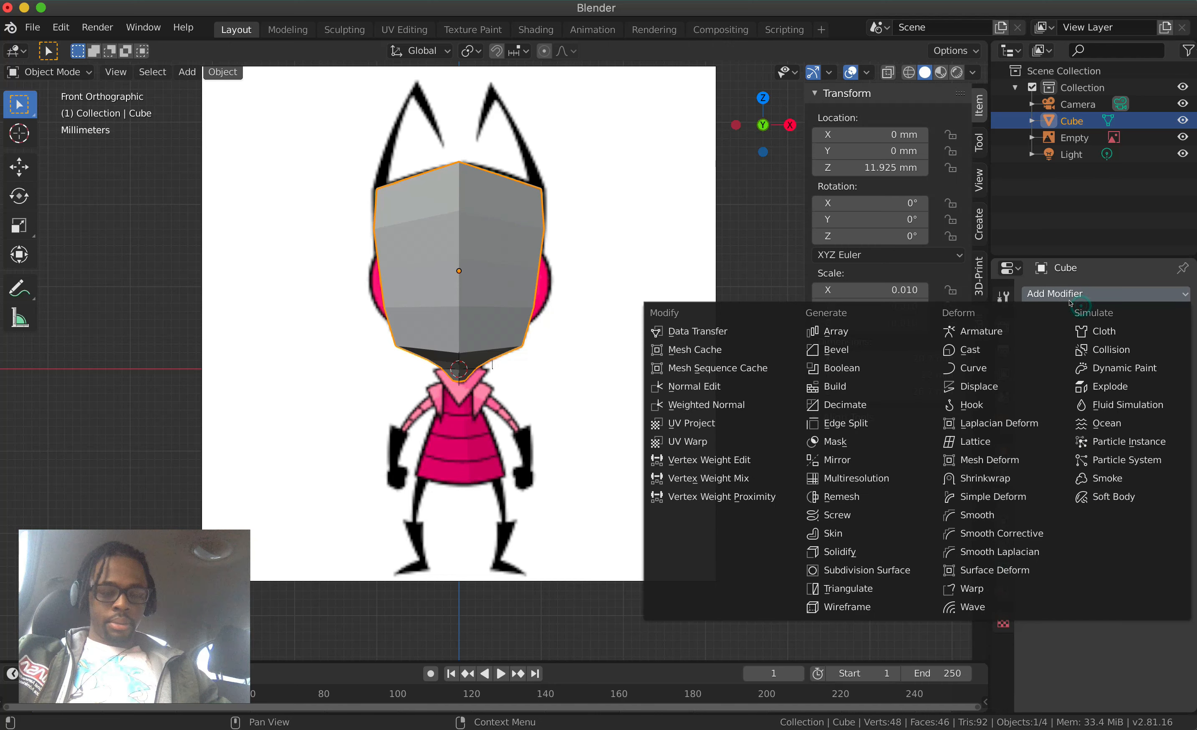
click(1074, 293)
click(1074, 294)
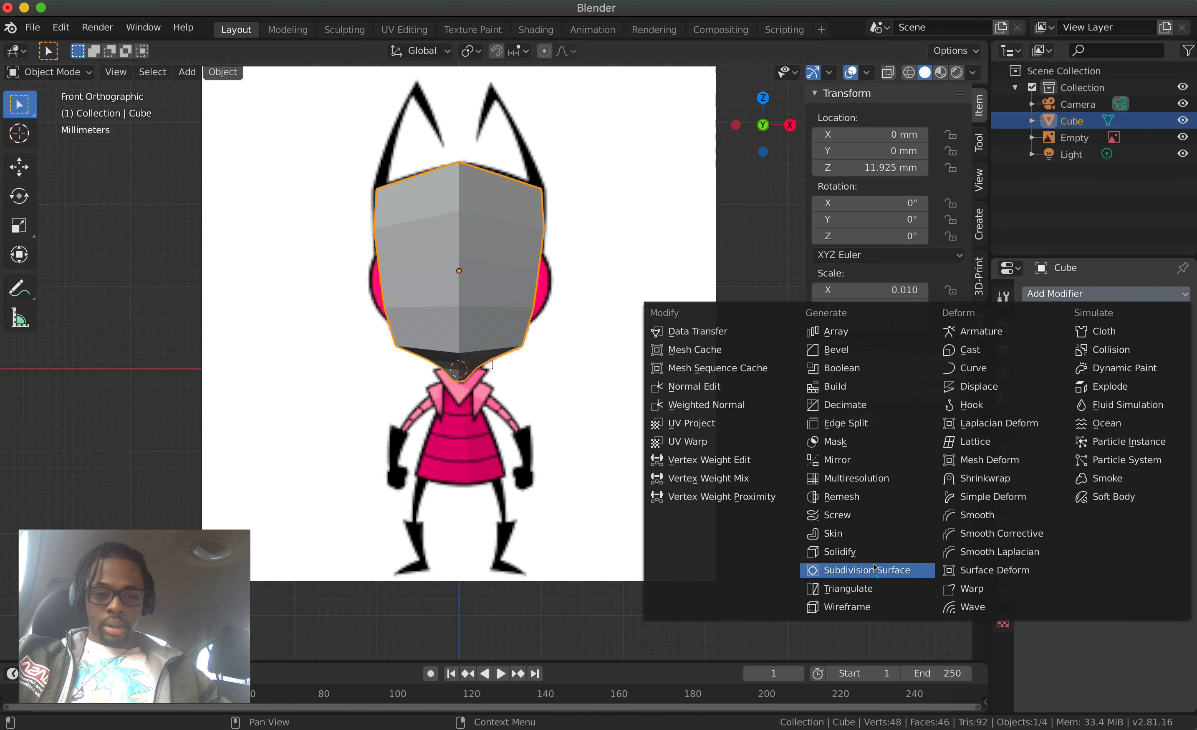
click(874, 569)
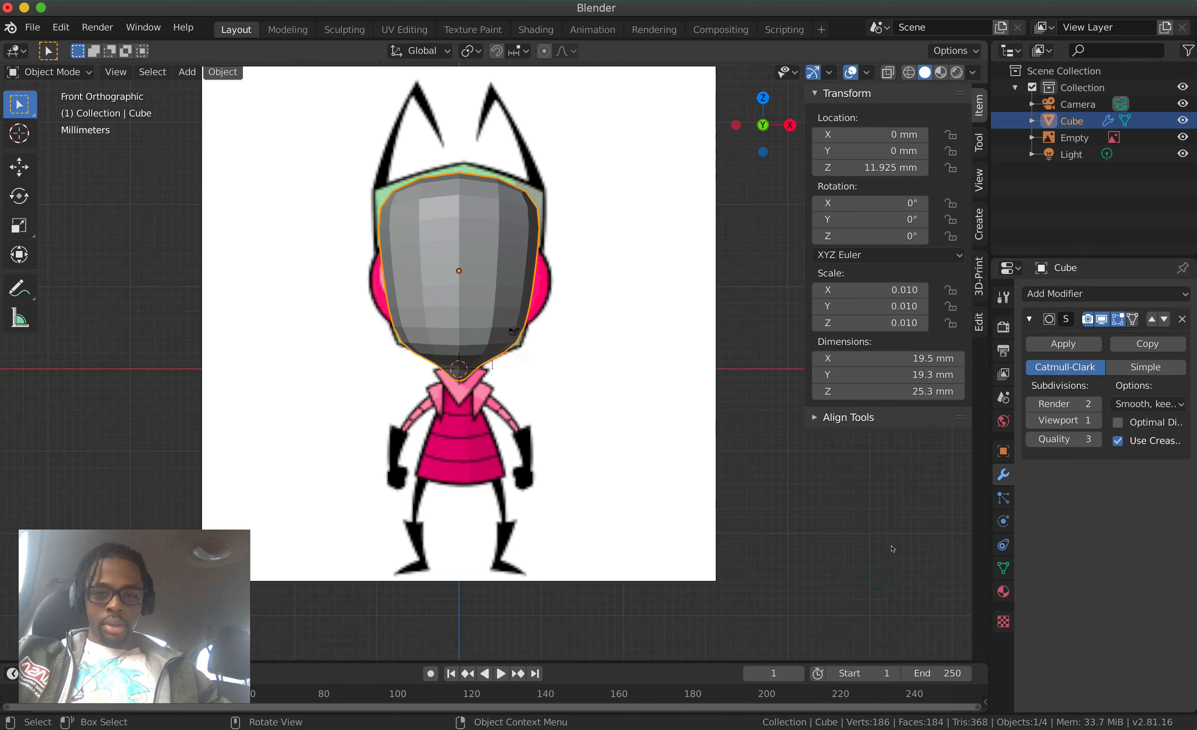
Set the Subdivision Surface modifier's viewport subdivisions to 5
click(1095, 421)
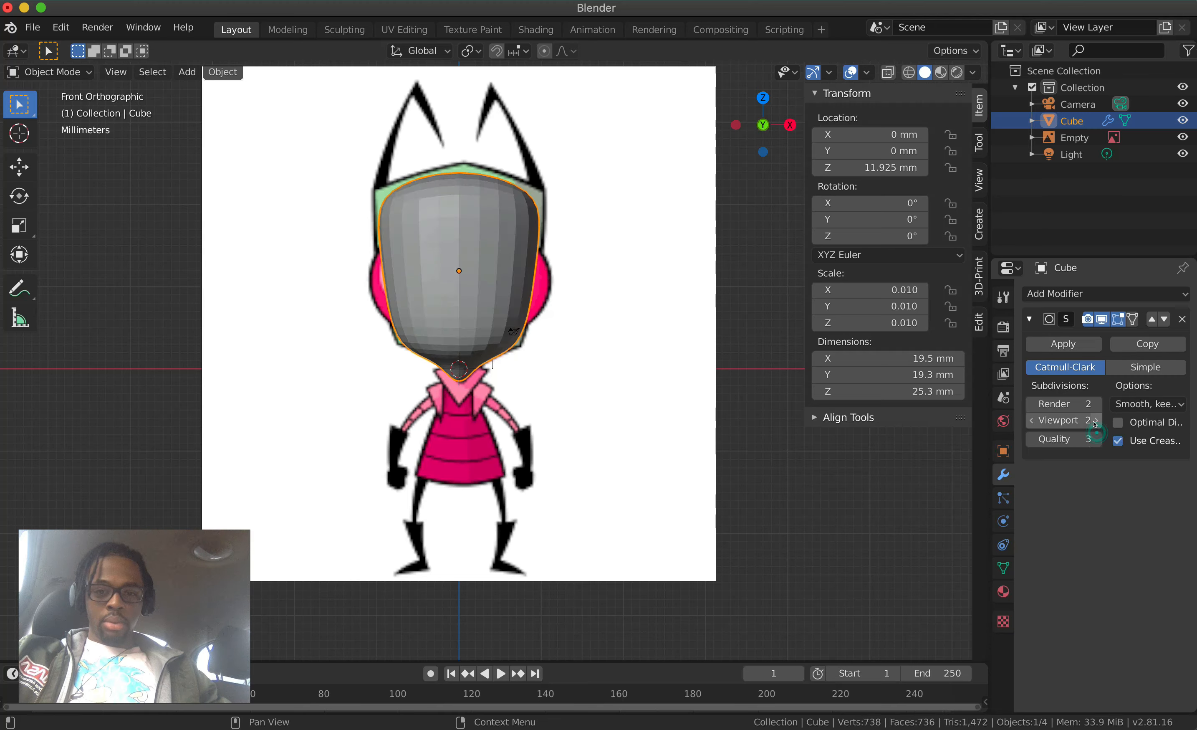
click(1095, 421)
click(1095, 421)
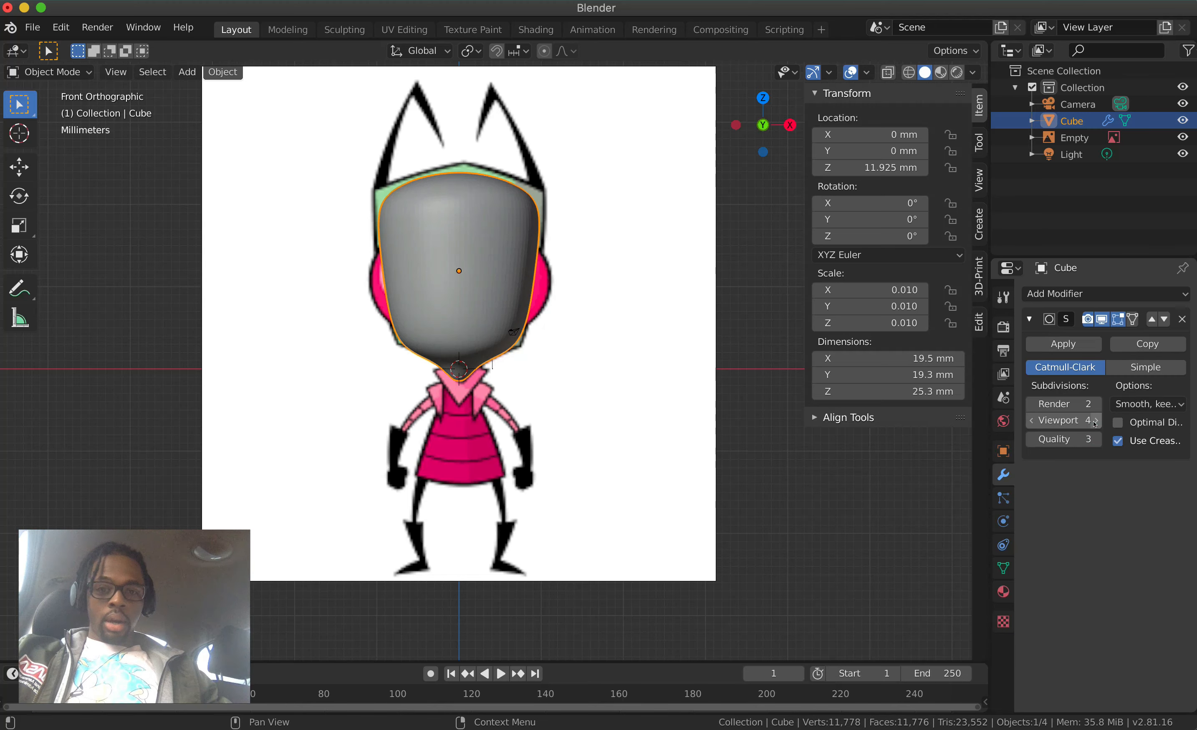
click(1095, 421)
middle_drag(655, 369, 672, 315)
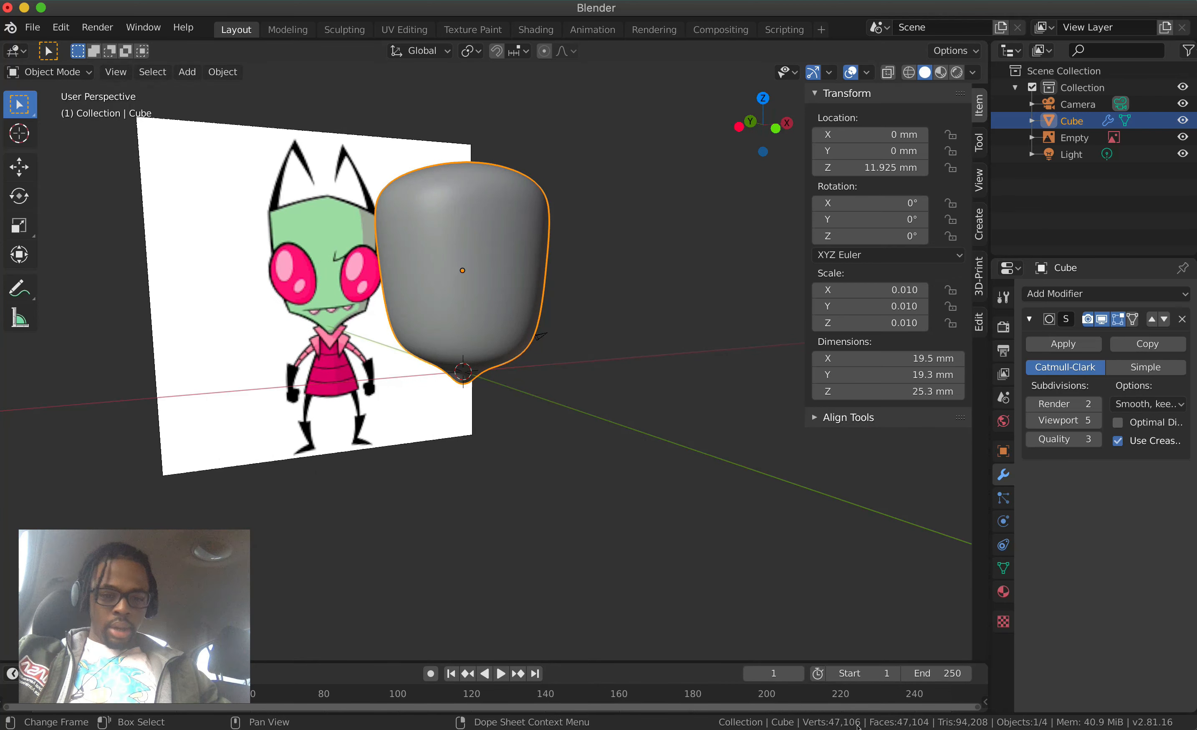
Lower the modifier's viewport subdivisions to 0 for comparison and raise them back to 5
click(1031, 421)
click(1031, 421)
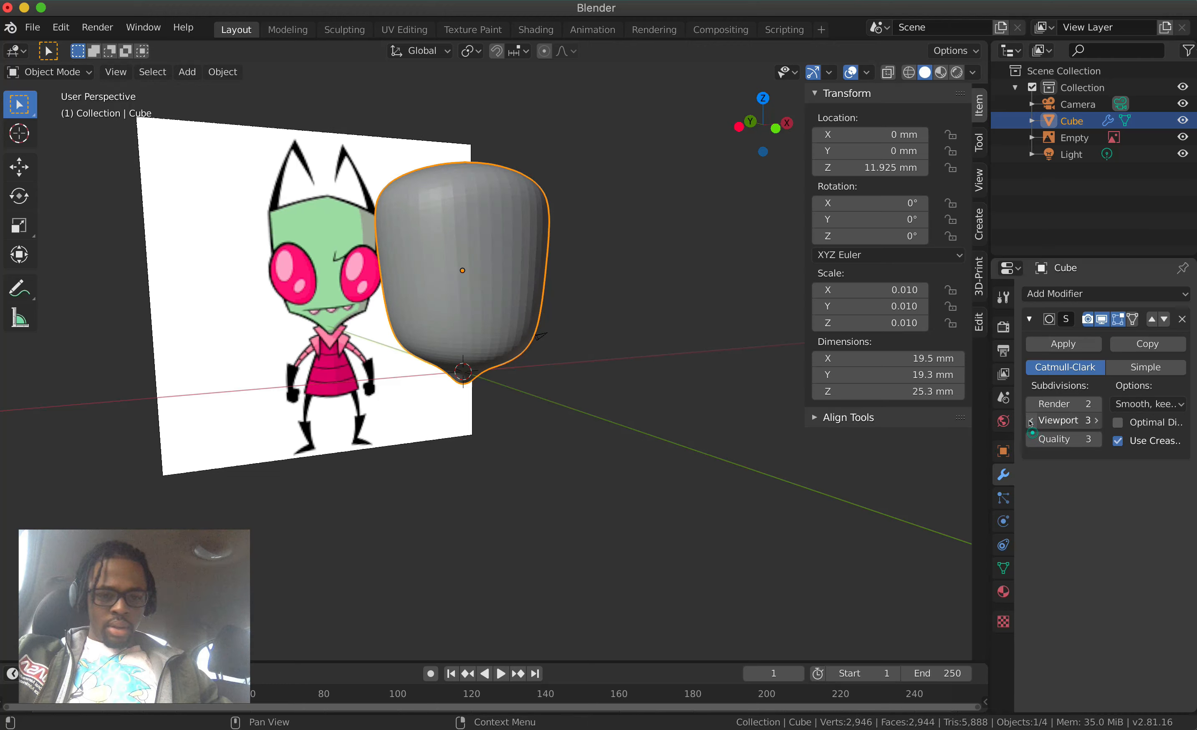
click(1031, 420)
click(1030, 421)
click(1030, 421)
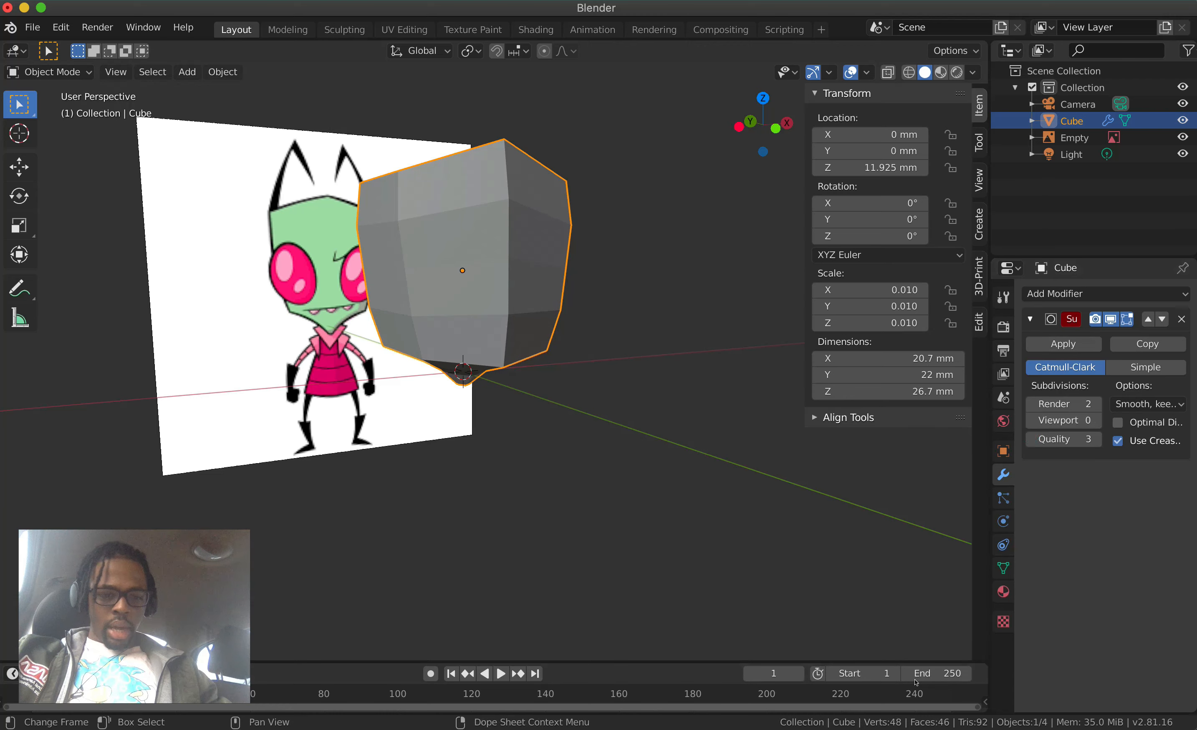
click(1096, 420)
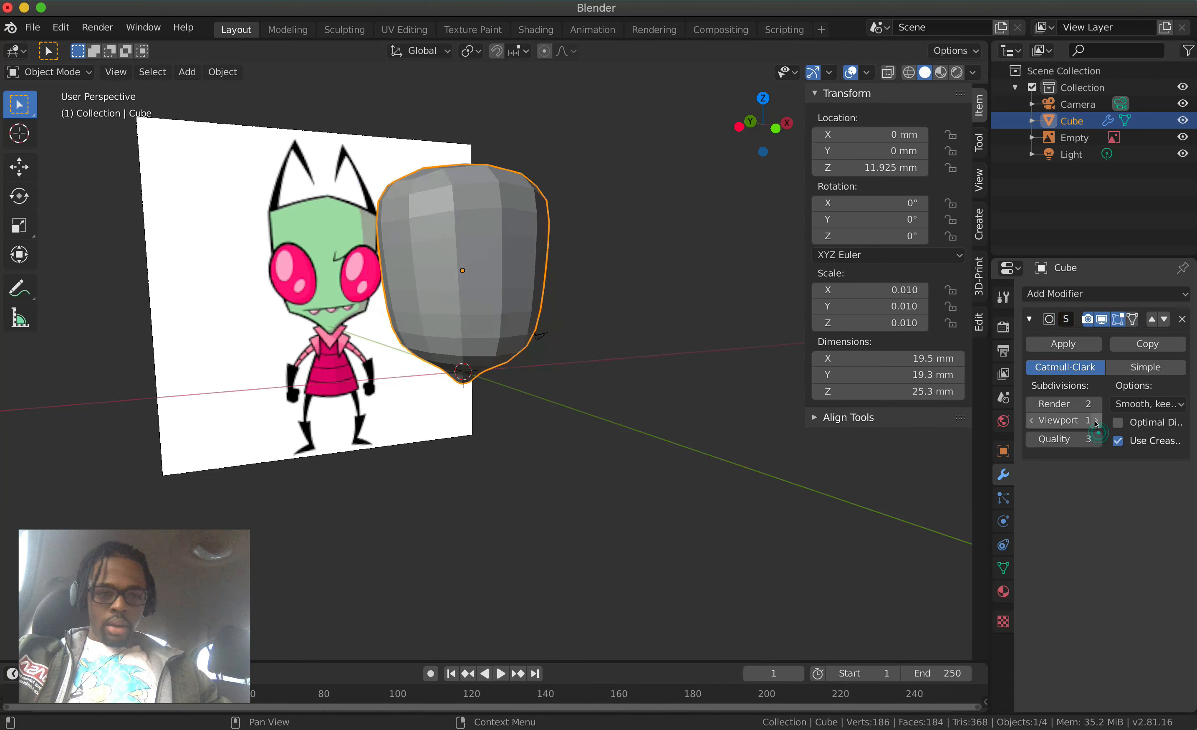
click(1095, 421)
click(1096, 420)
click(1096, 420)
click(1096, 421)
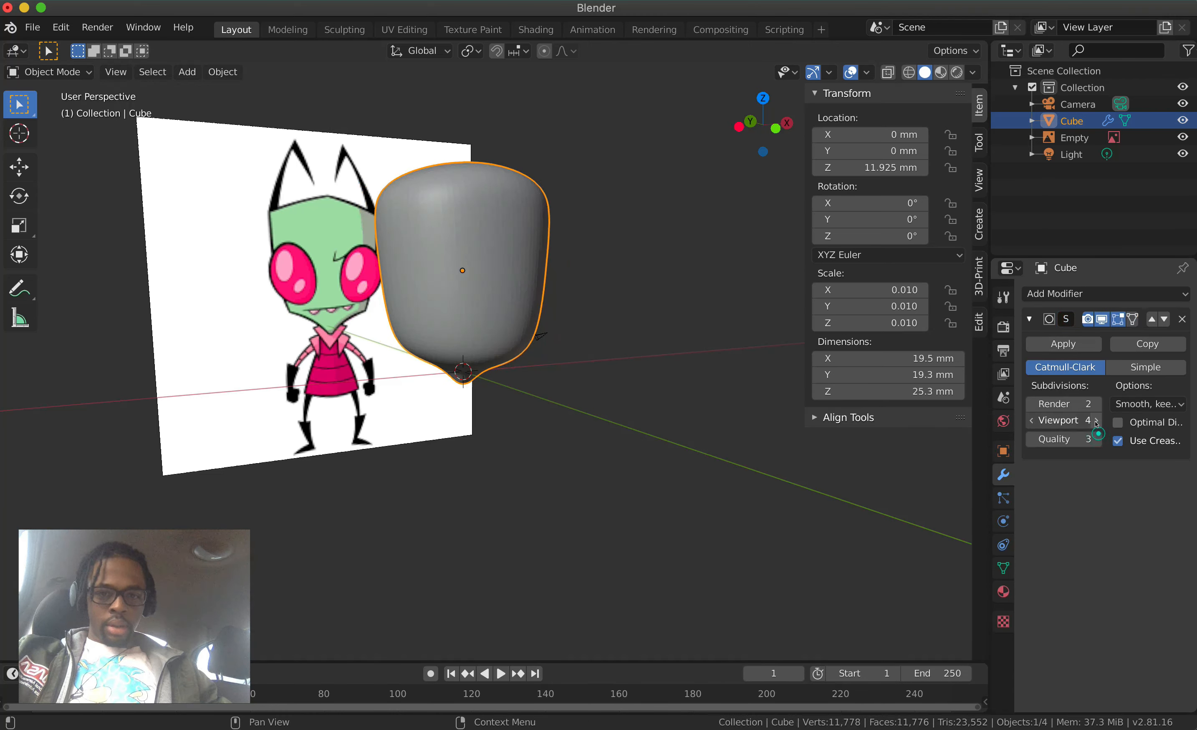
Select the six edges around the head's top rim in Edit Mode and set their mean crease to 0.5
scroll(377, 449, up, 10)
scroll(377, 450, right, 10)
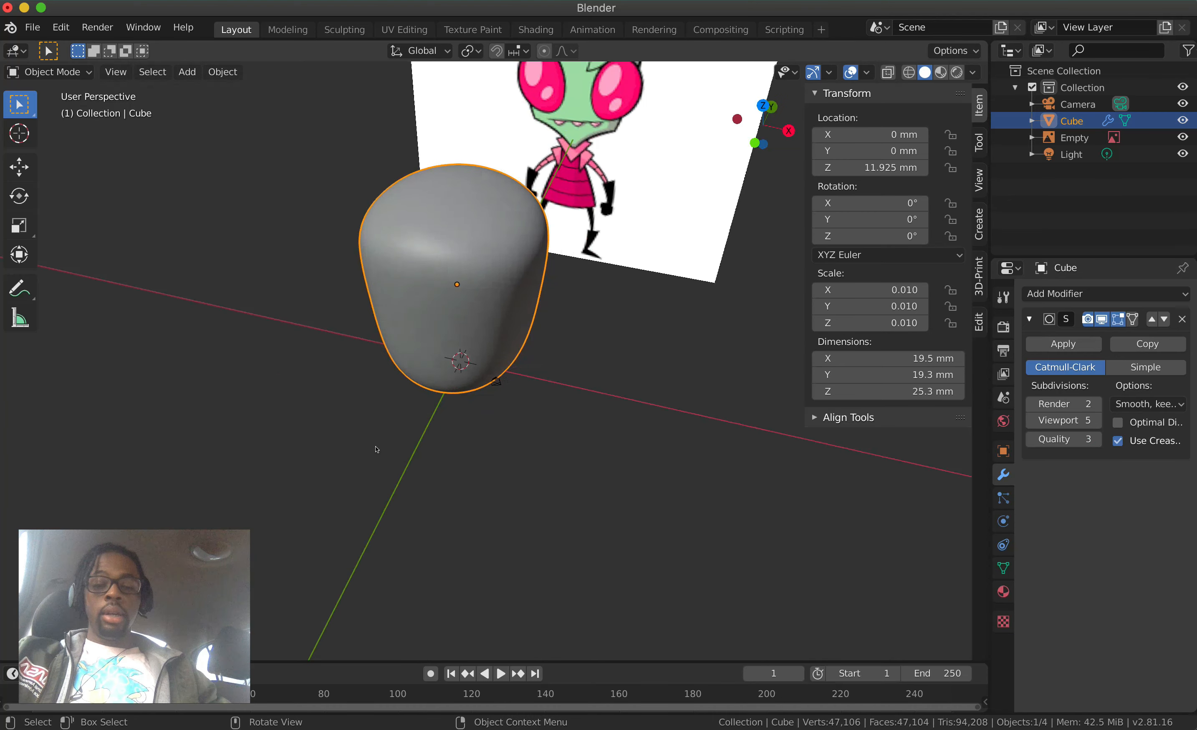
scroll(377, 449, down, 4)
scroll(377, 450, right, 4)
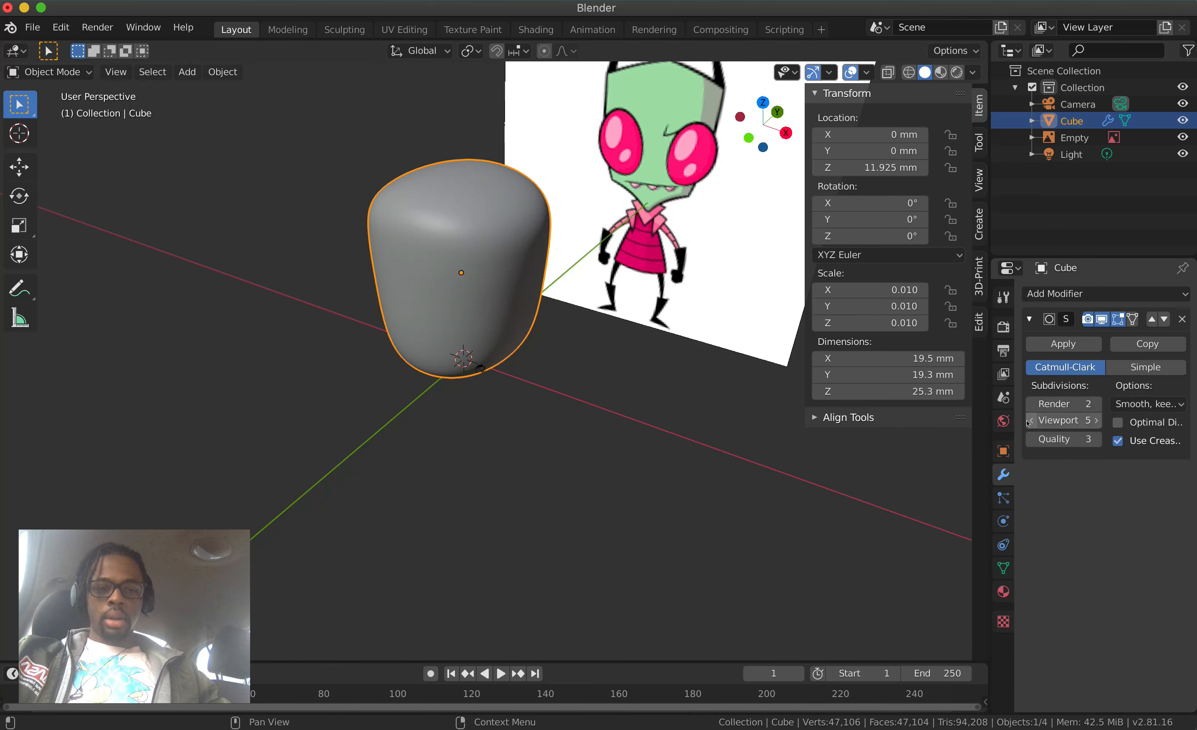
middle_drag(788, 339, 578, 308)
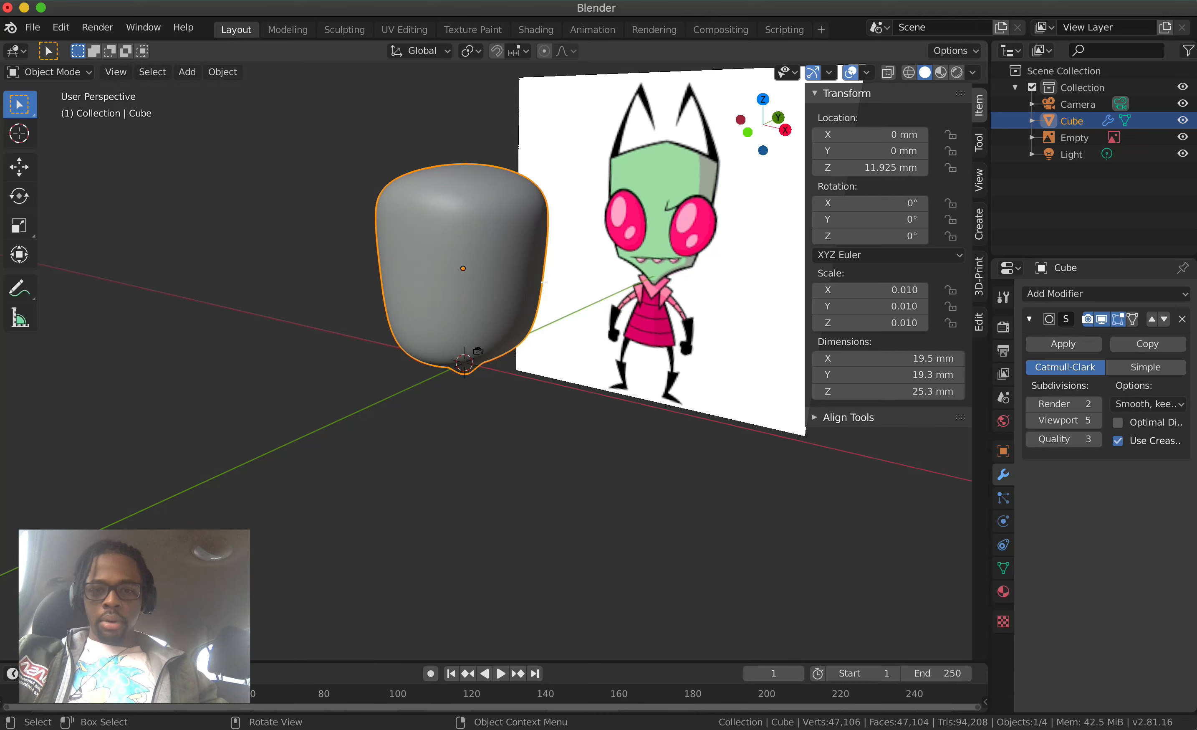
key(Tab)
middle_drag(515, 229, 512, 201)
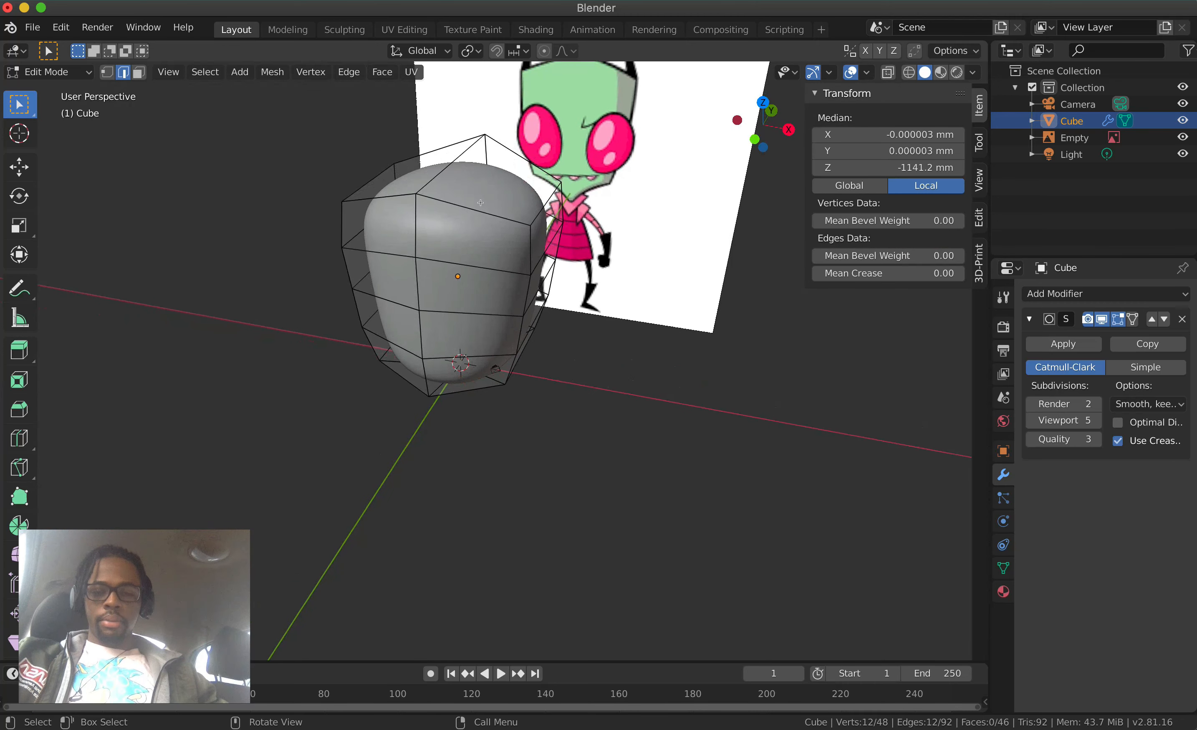
click(457, 199)
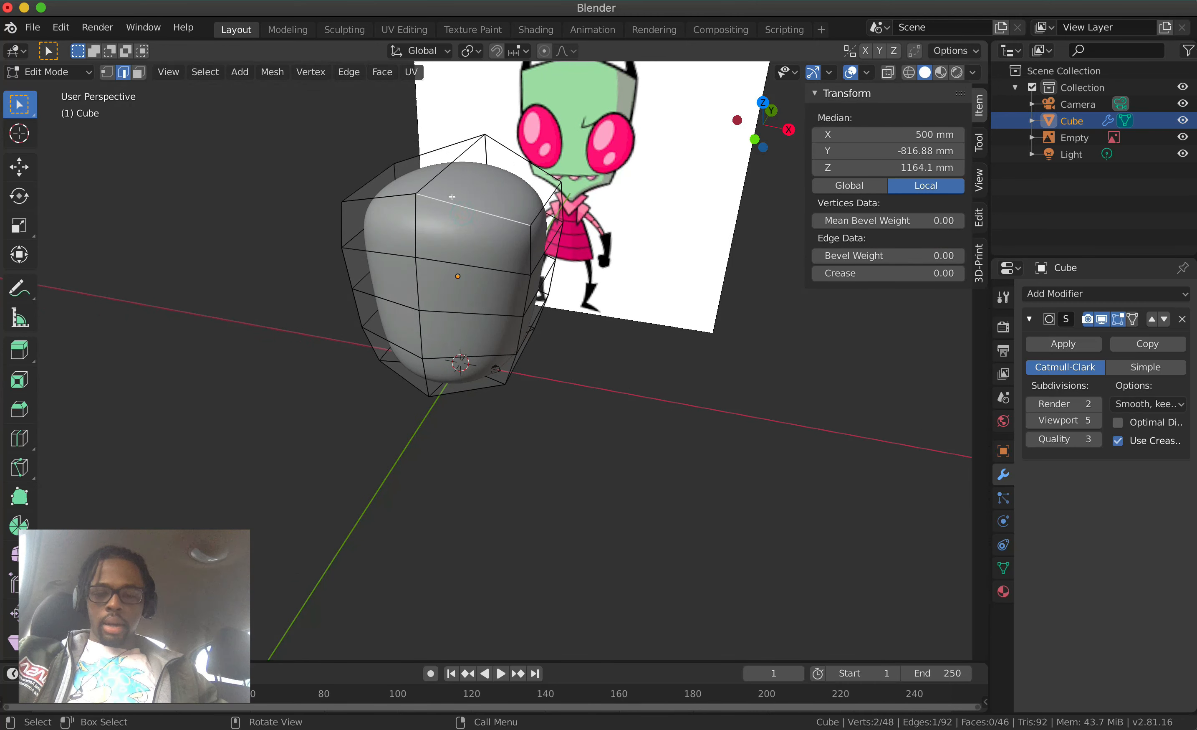
ctrl+click(363, 183)
ctrl+click(363, 185)
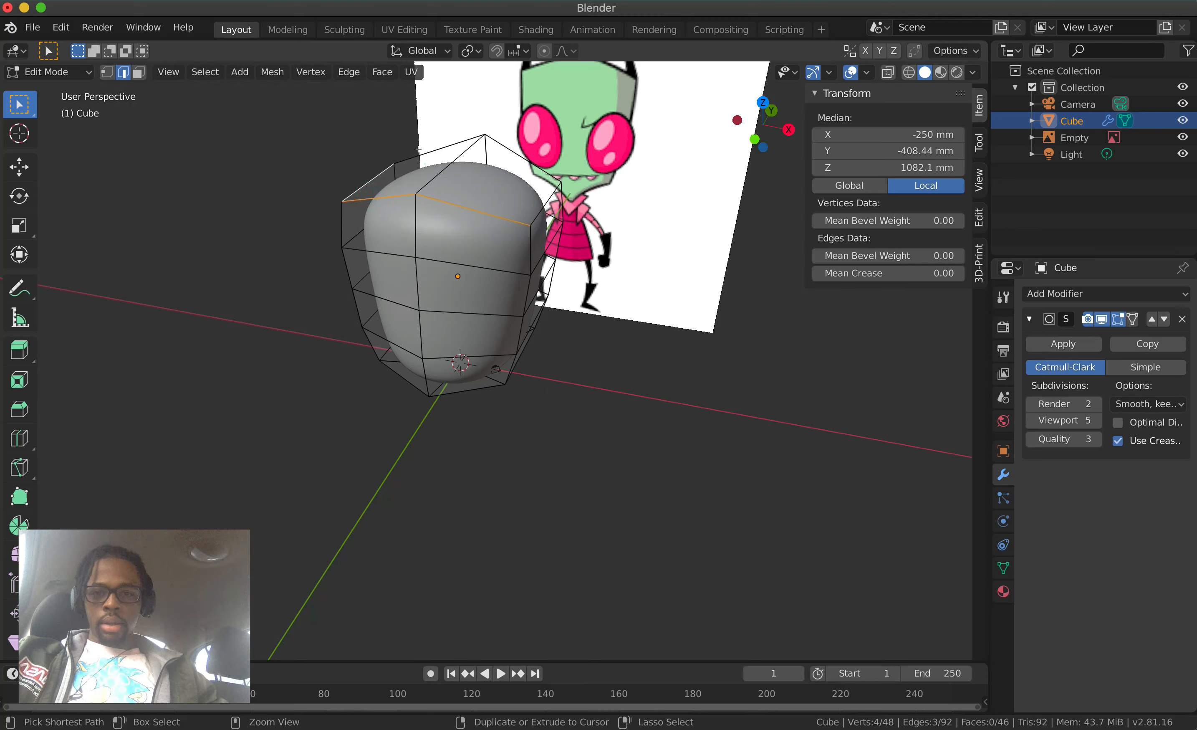
ctrl+click(425, 158)
ctrl+click(533, 173)
ctrl+click(543, 198)
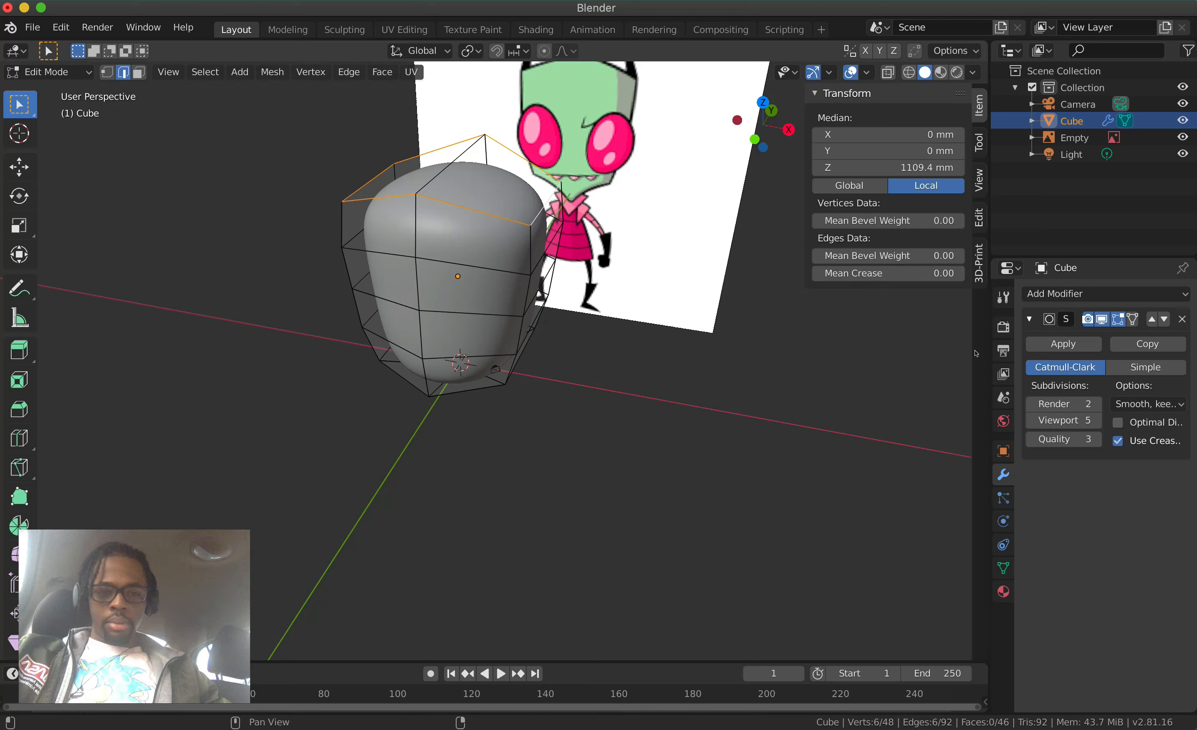
click(935, 272)
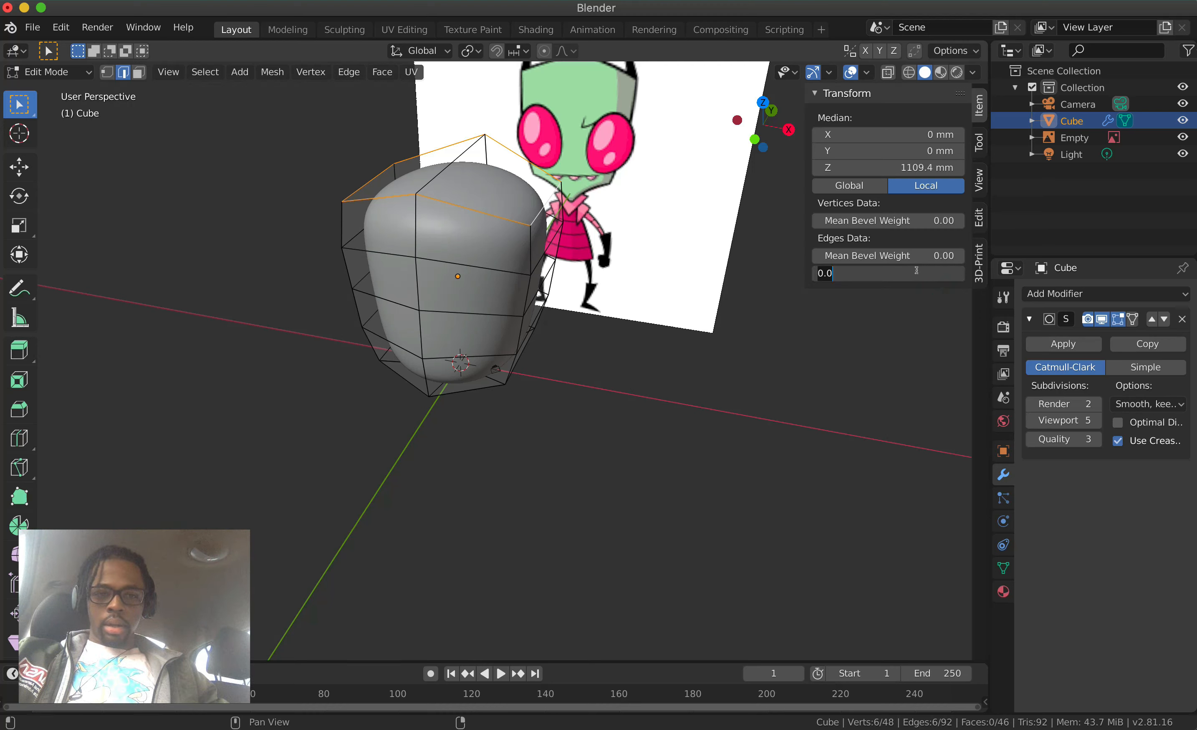
key(BackSpace)
text(5)
key(Return)
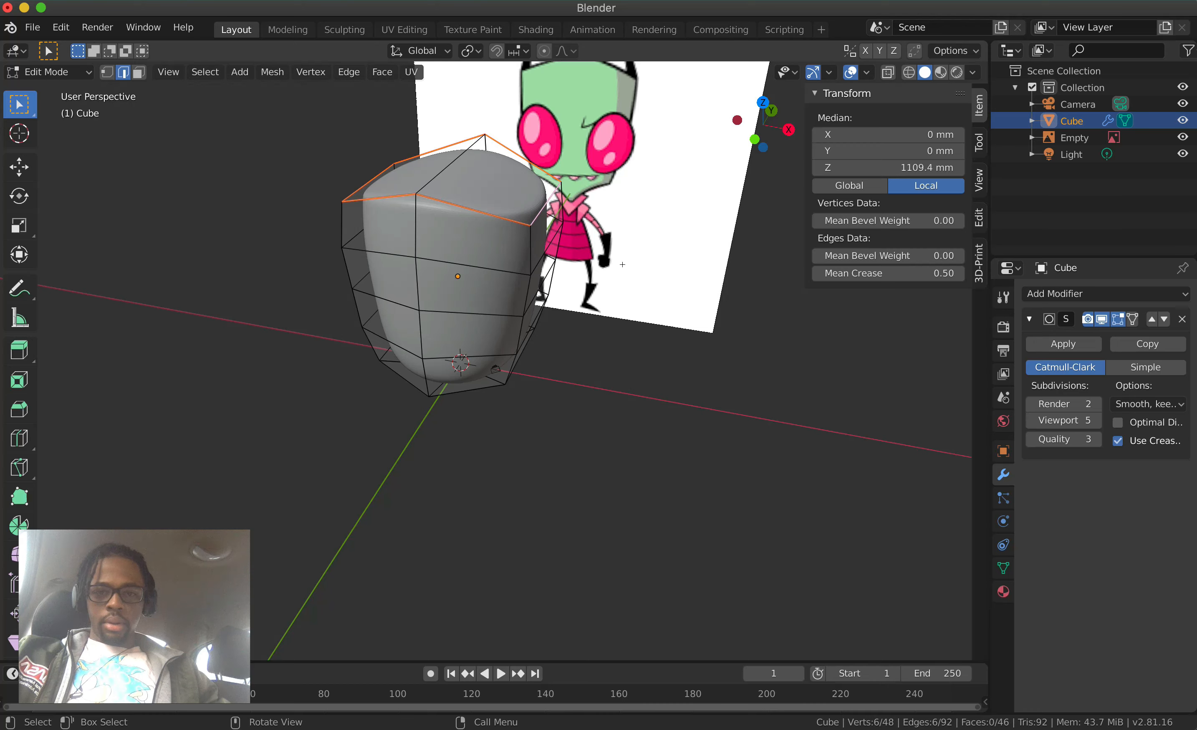
Examine the smoothed head with its creased top rim from several sides in Object Mode
mouse_move(622, 265)
middle_down()
mouse_move(634, 260)
mouse_move(623, 265)
middle_up()
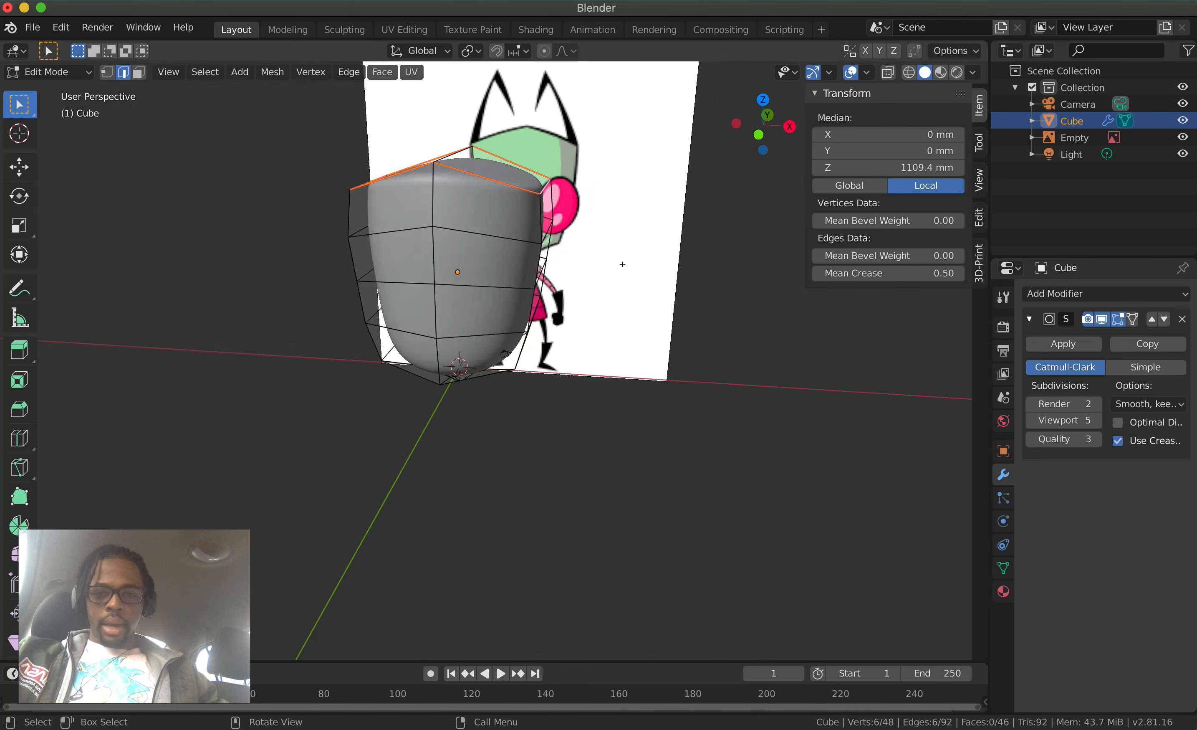
key(Tab)
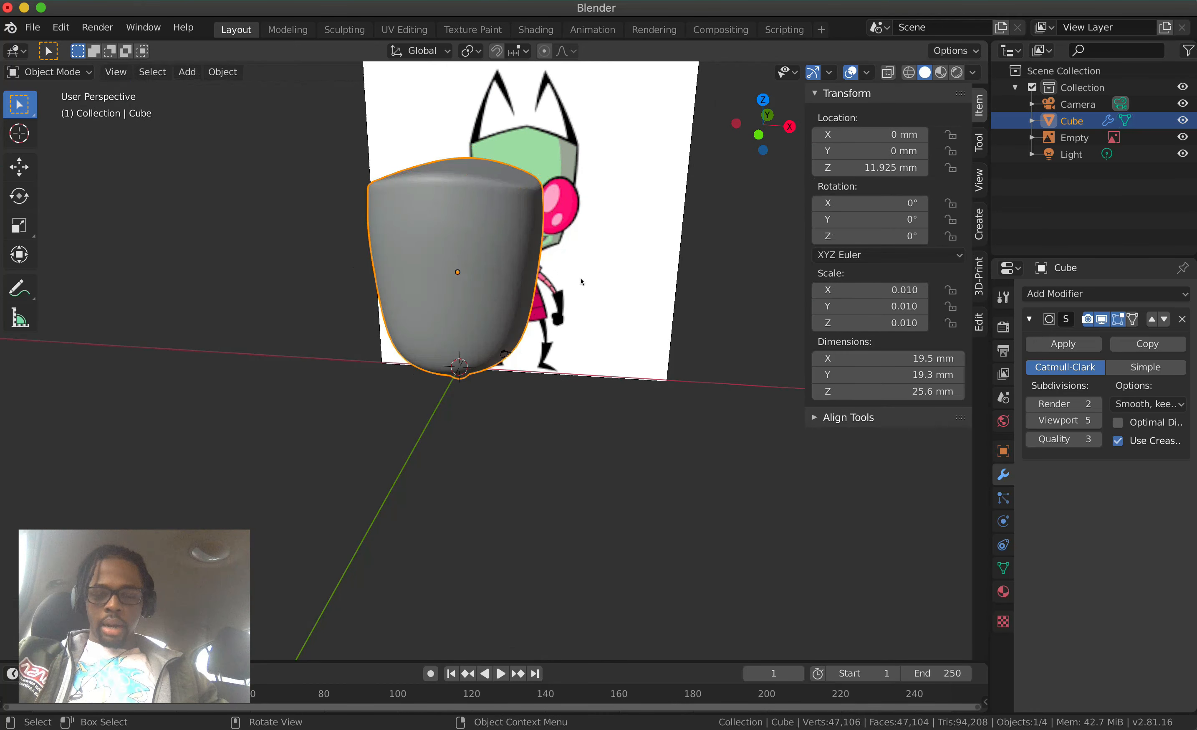
scroll(581, 282, up, 4)
scroll(581, 282, left, 8)
scroll(582, 282, down, 6)
scroll(582, 282, right, 4)
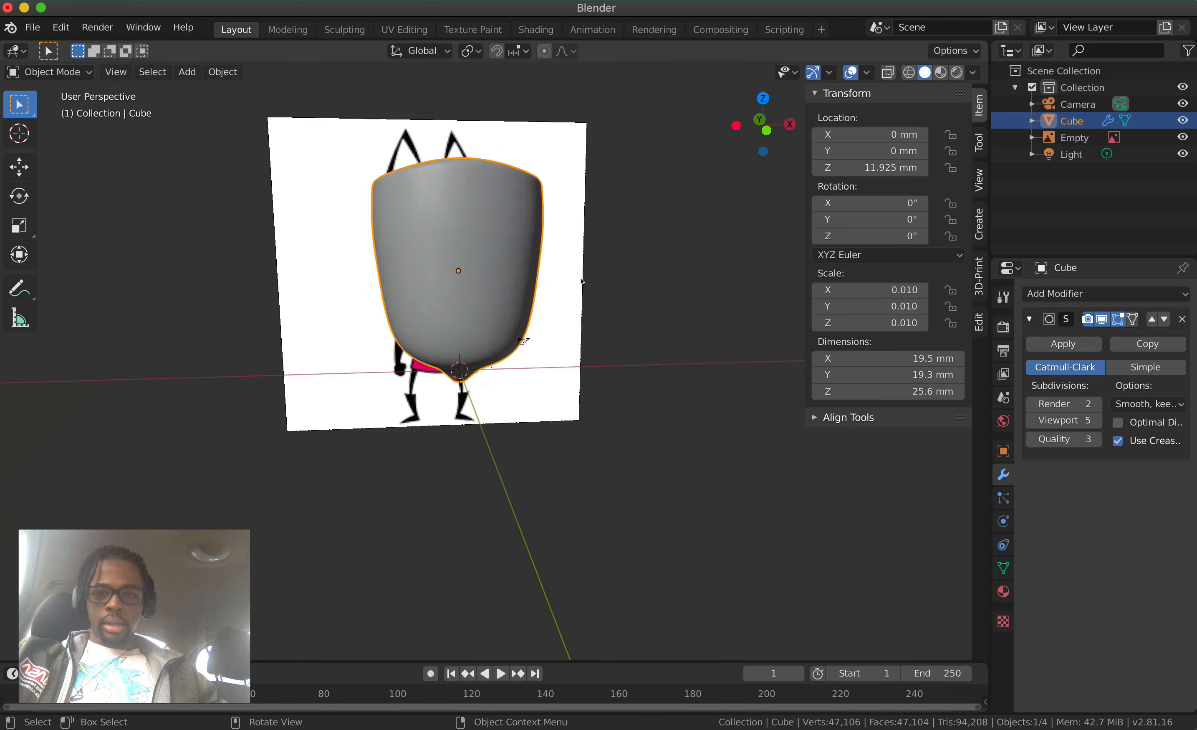
scroll(581, 282, right, 10)
scroll(581, 281, left, 4)
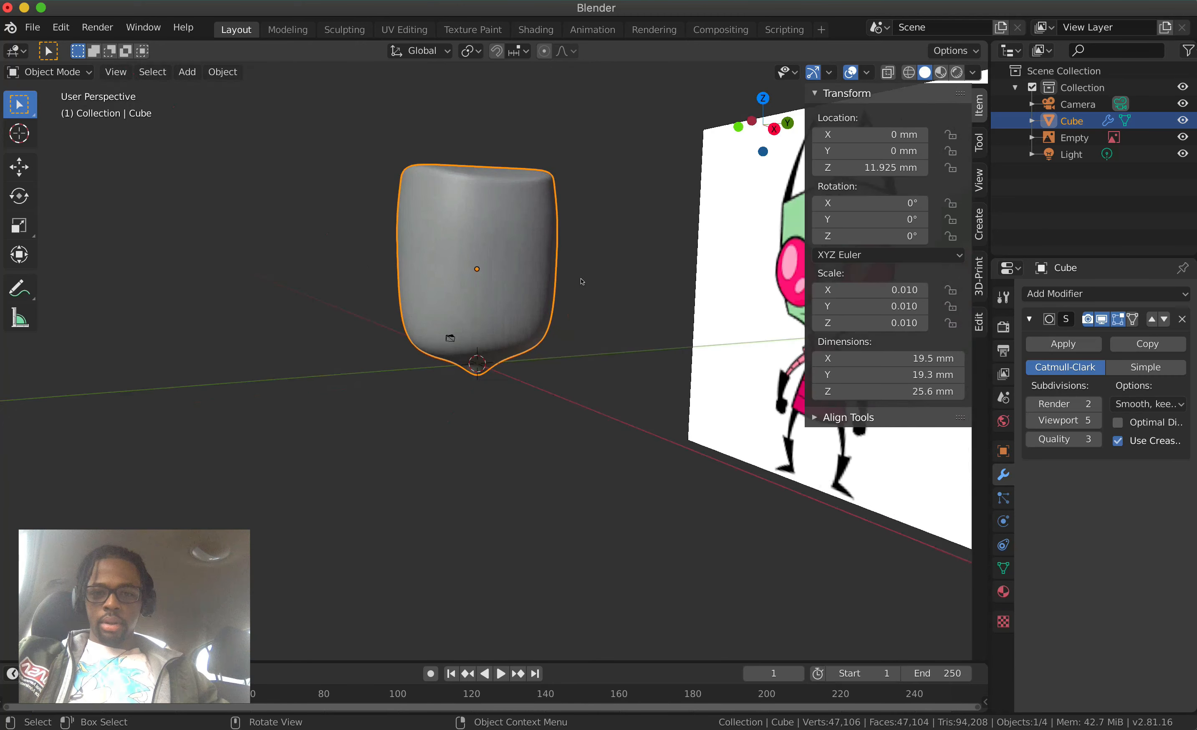
scroll(581, 282, left, 10)
scroll(559, 326, right, 3)
scroll(506, 366, left, 2)
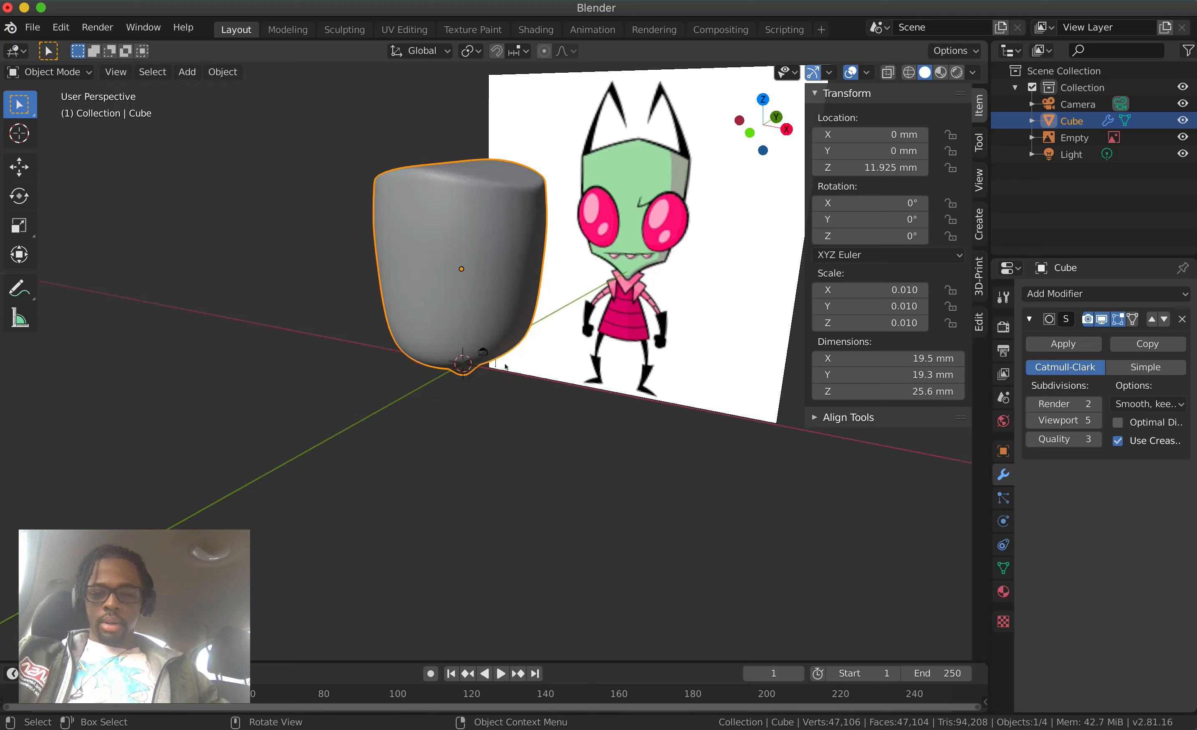
Set the mean crease of the two faces at the chin tip to 1 and return to Object Mode in the front orthographic view
key(Tab)
scroll(505, 366, left, 3)
scroll(470, 375, left, 4)
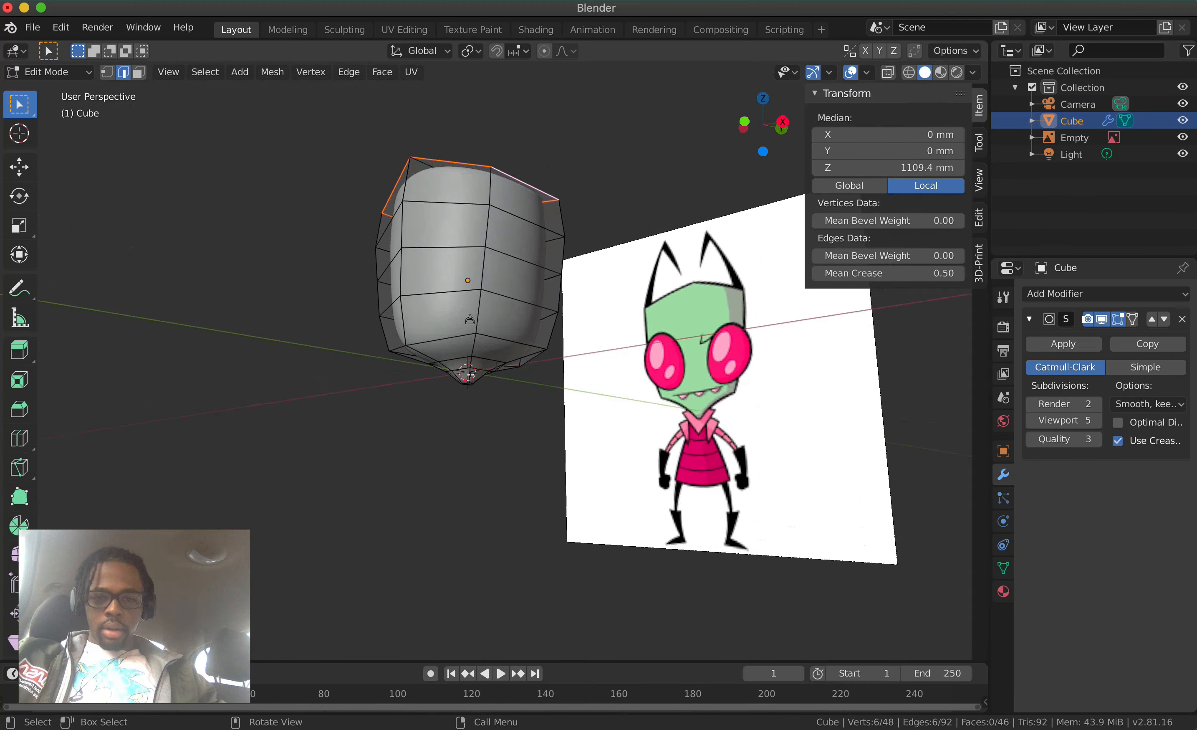
scroll(470, 375, up, 8)
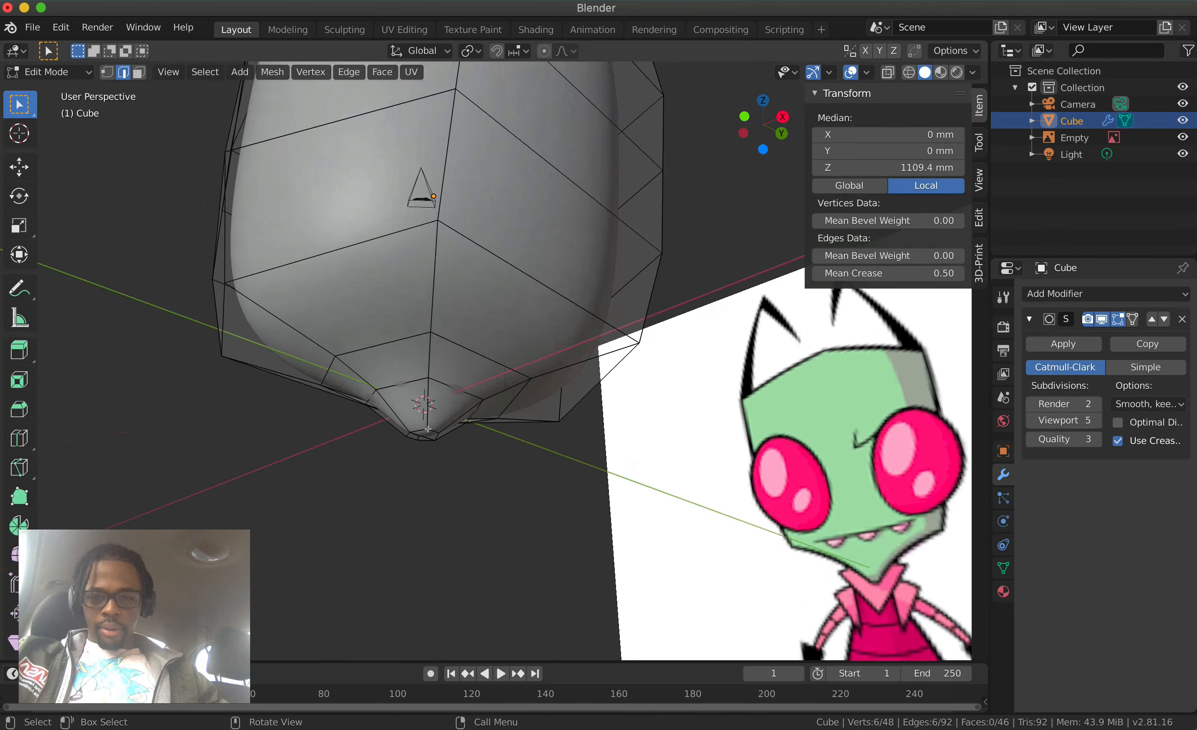
click(138, 73)
scroll(412, 425, up, 3)
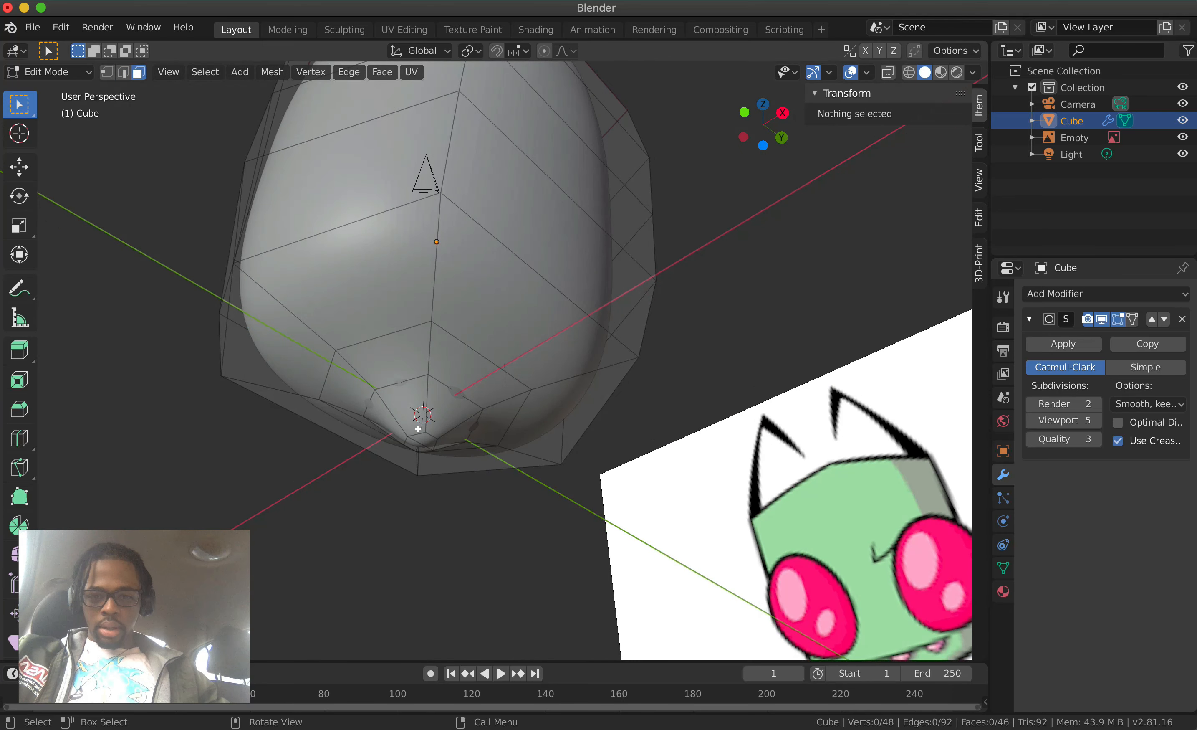
click(417, 438)
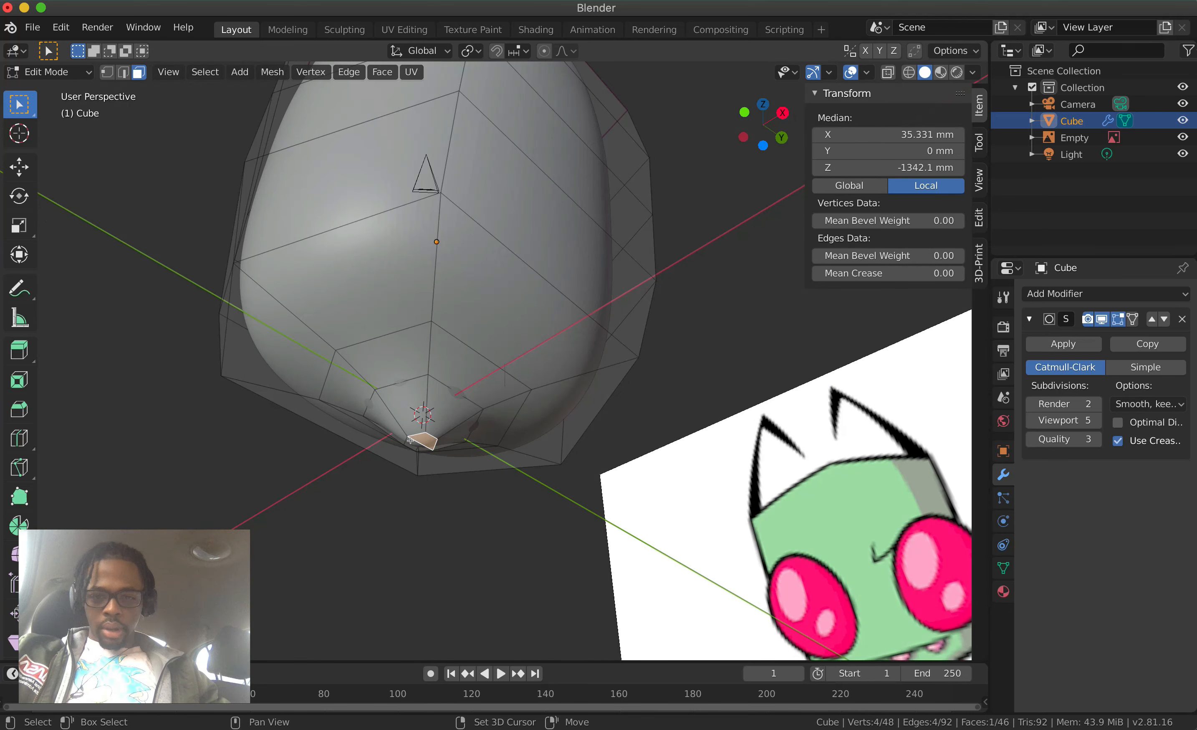
shift+click(418, 446)
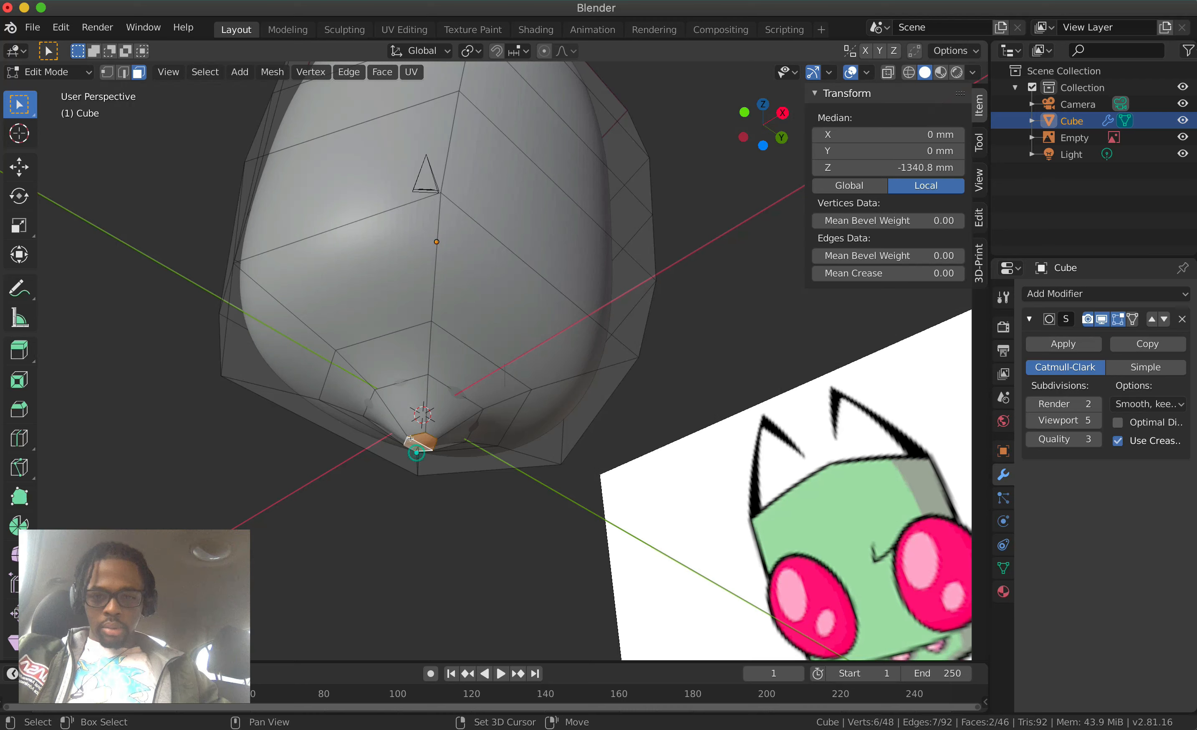
click(928, 273)
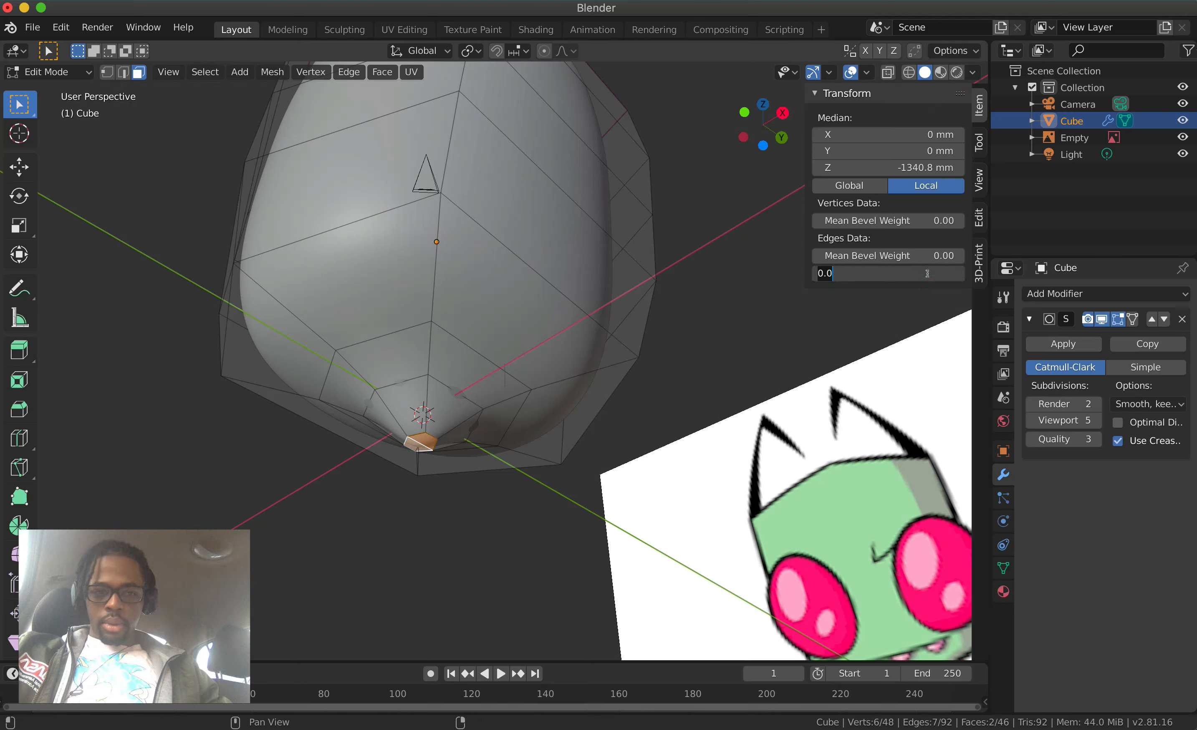
text(1)
key(Return)
mouse_move(620, 404)
middle_down()
mouse_move(650, 382)
mouse_move(617, 400)
mouse_move(614, 418)
middle_up()
key(Tab)
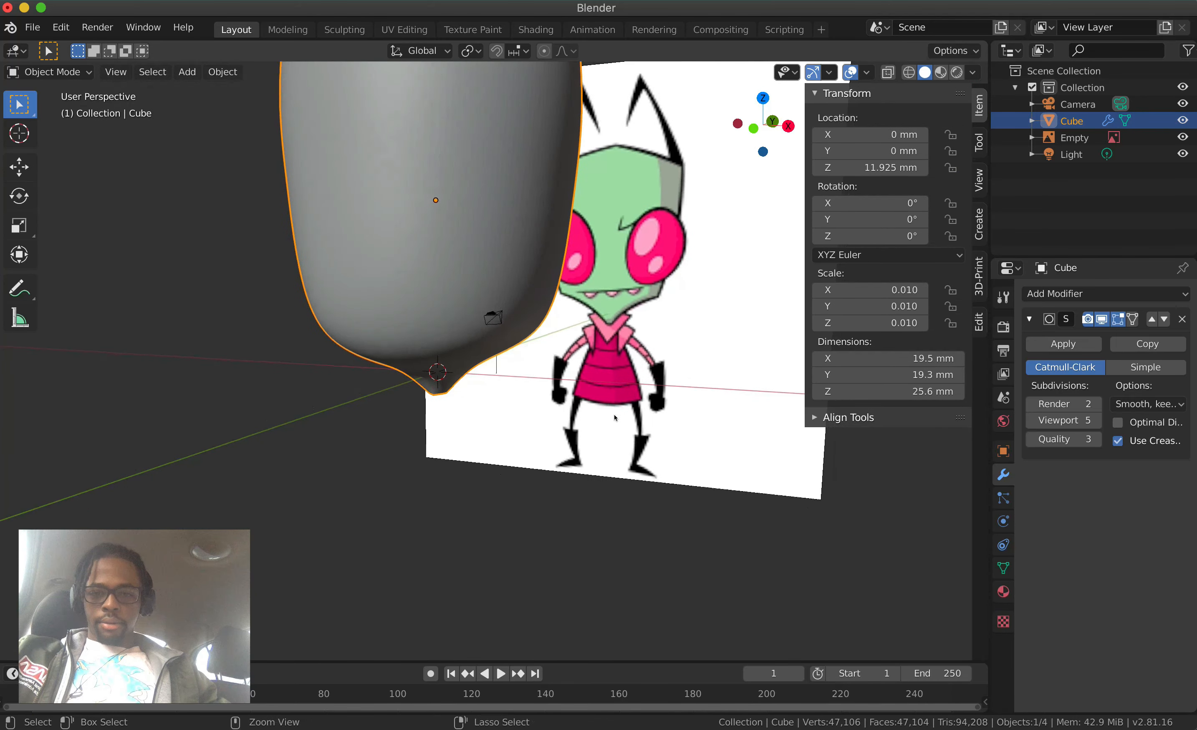
key(KP_1)
scroll(615, 418, down, 2)
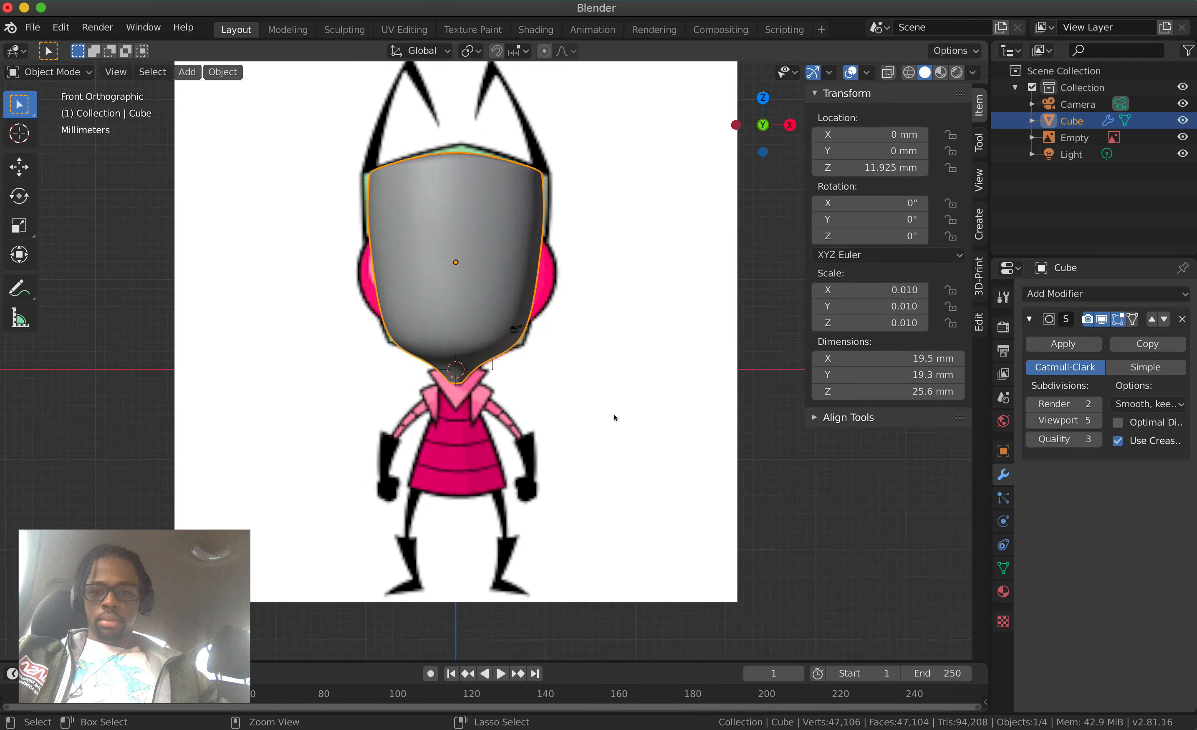
Select the central ridge edge running front to back across the head's top in Edit Mode and set its crease to 0.4
scroll(615, 418, down, 1)
scroll(532, 252, up, 2)
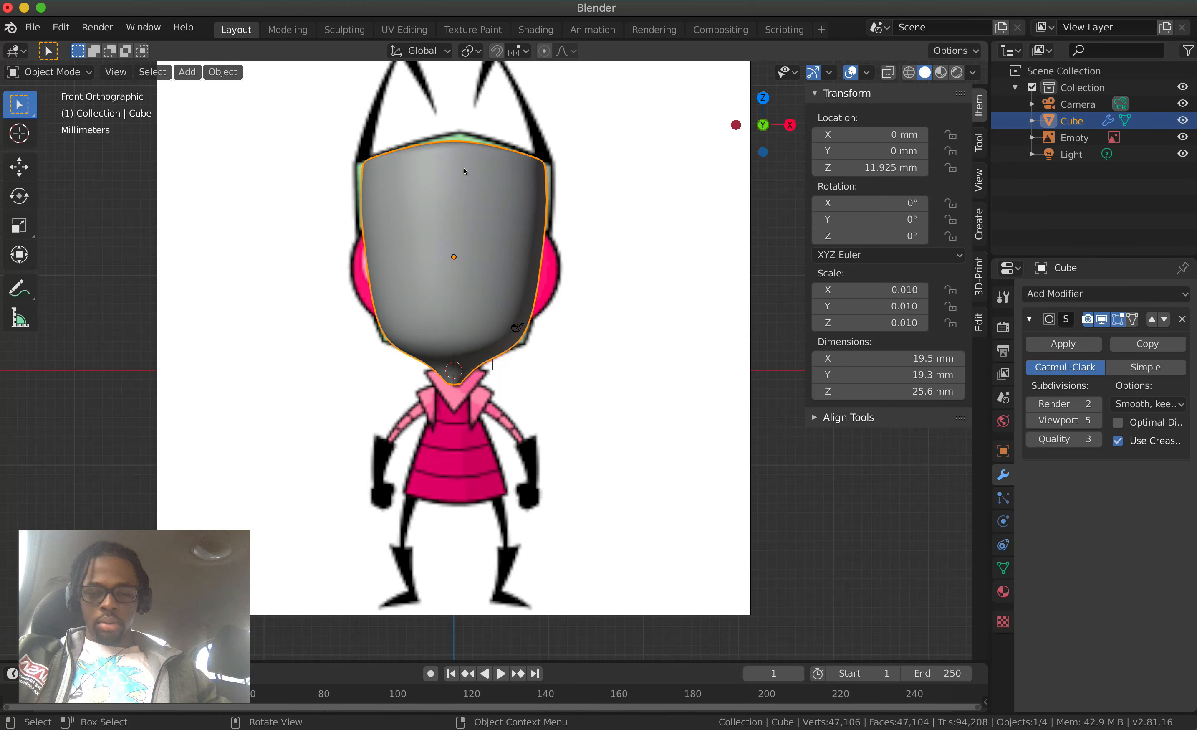
middle_drag(465, 171, 444, 205)
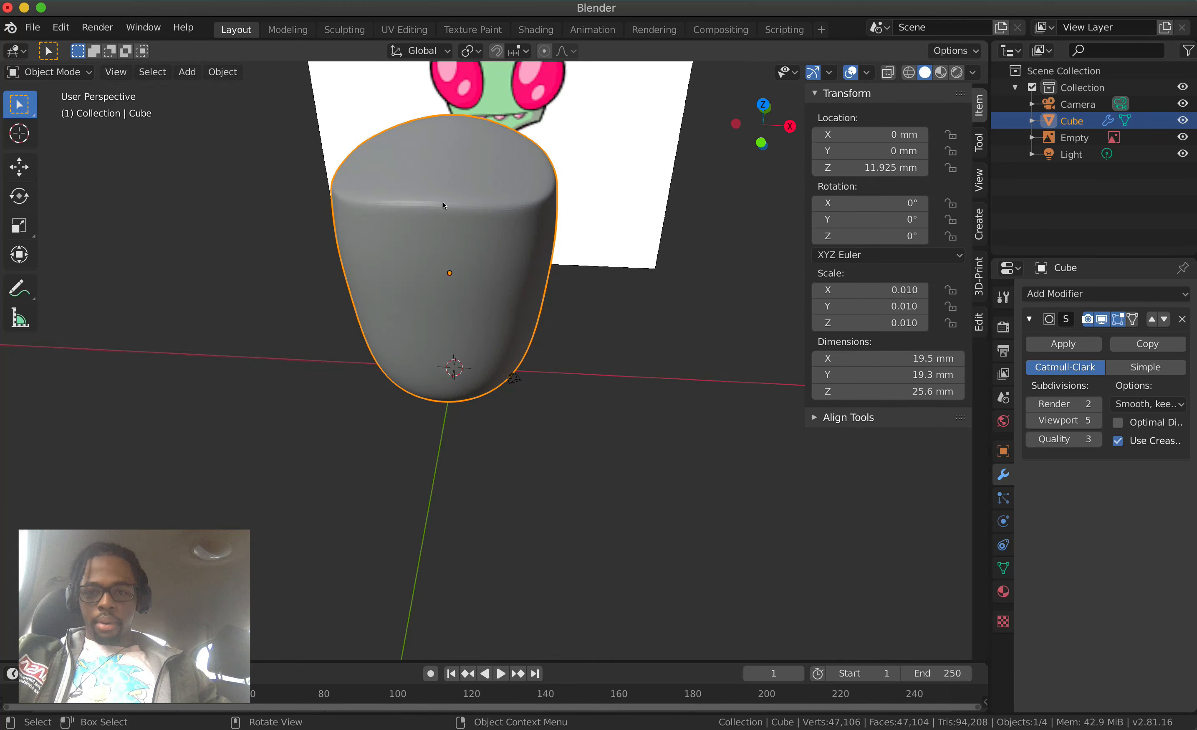
key(Tab)
key(KP_5)
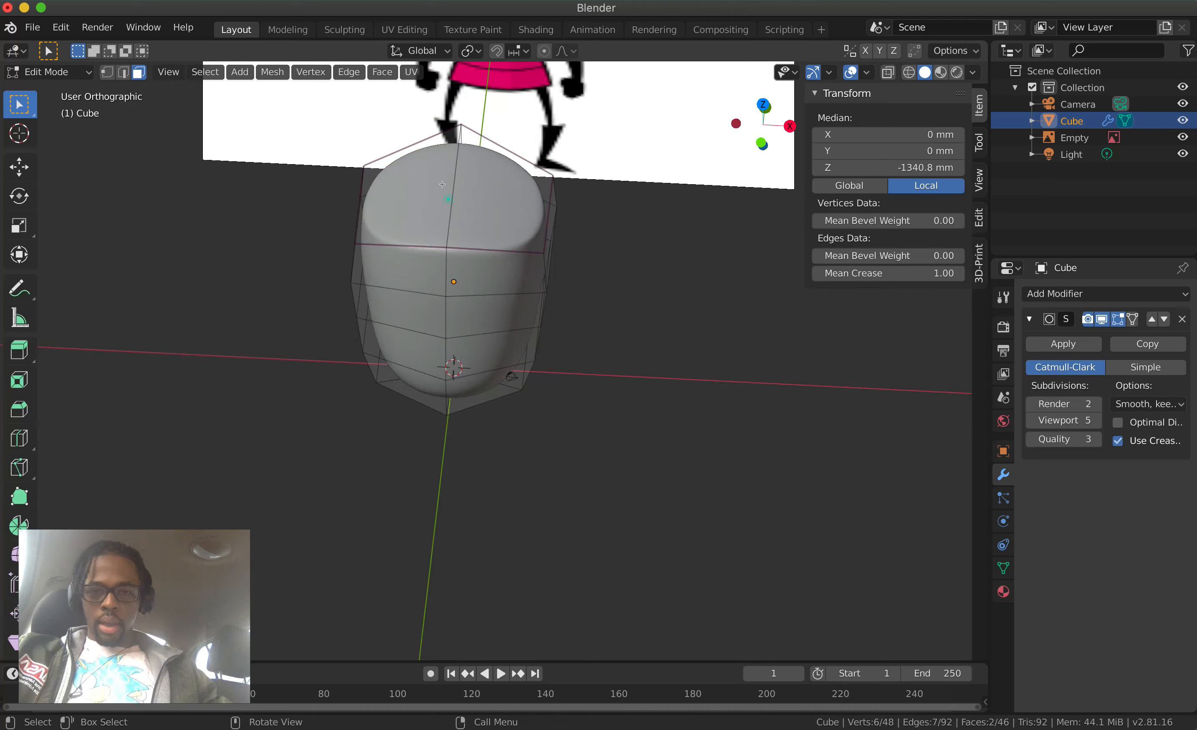
click(459, 189)
key(ctrl+Tab)
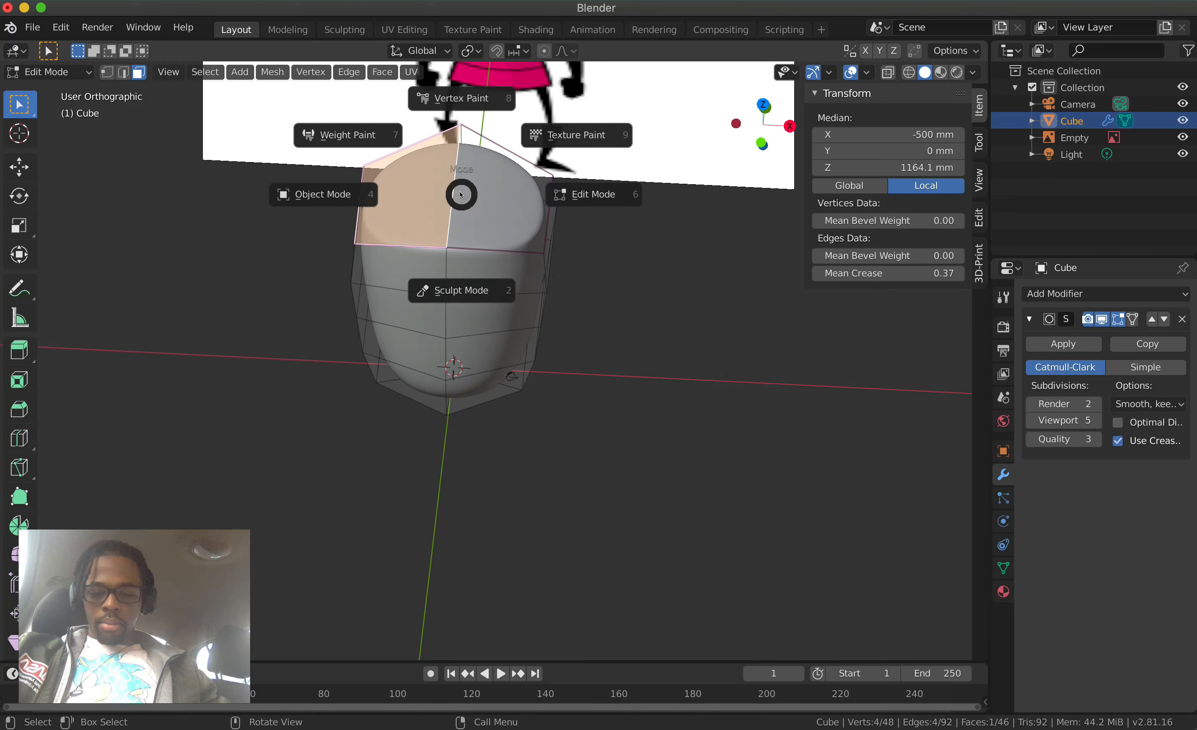
key(Escape)
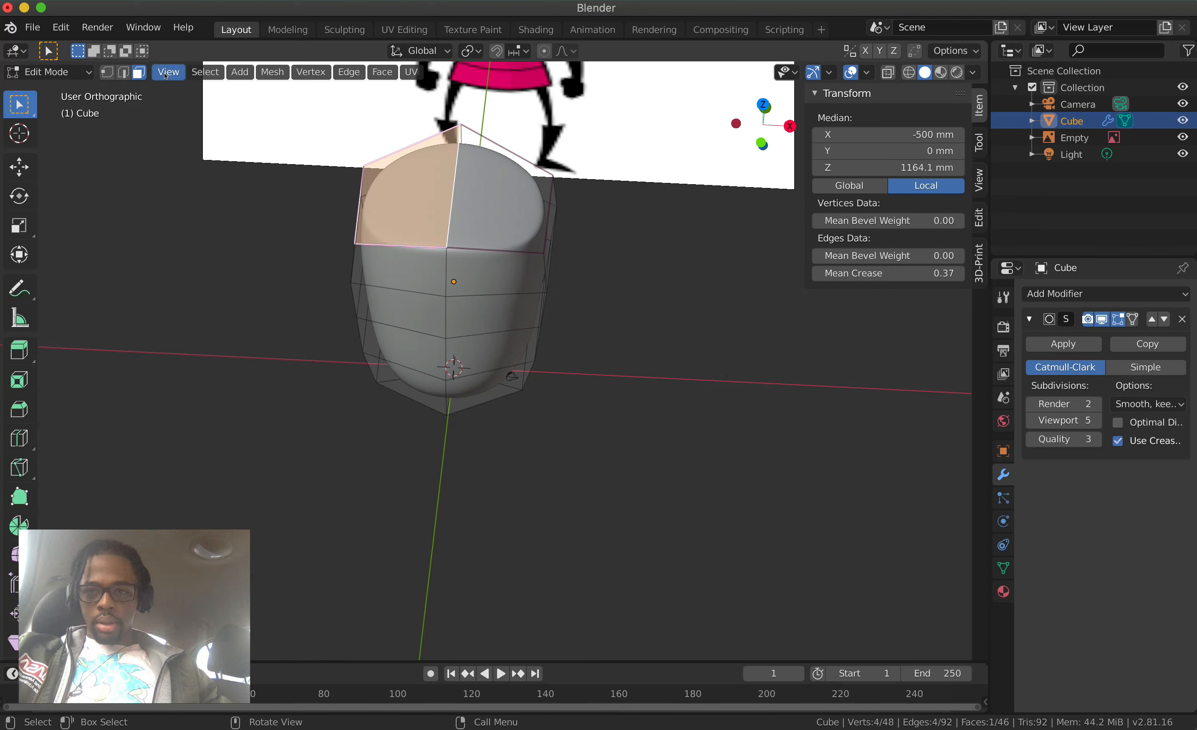
click(123, 72)
click(450, 171)
middle_drag(450, 171, 688, 207)
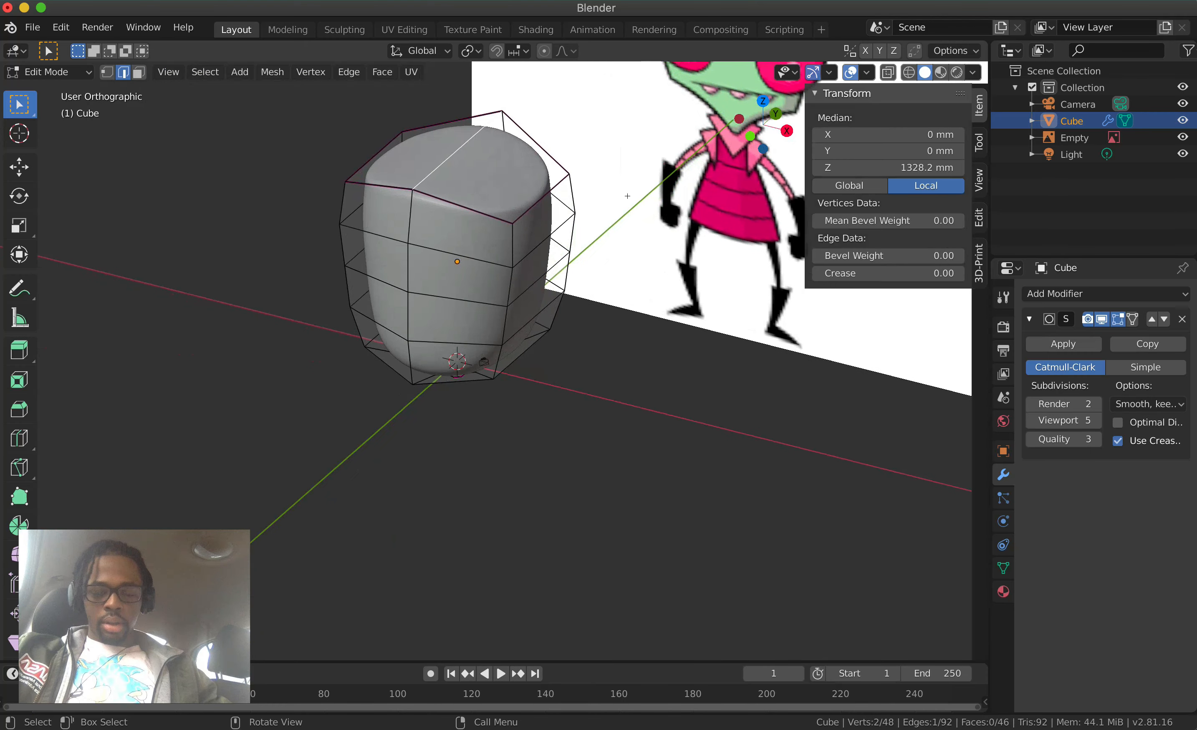
click(939, 274)
text(.4)
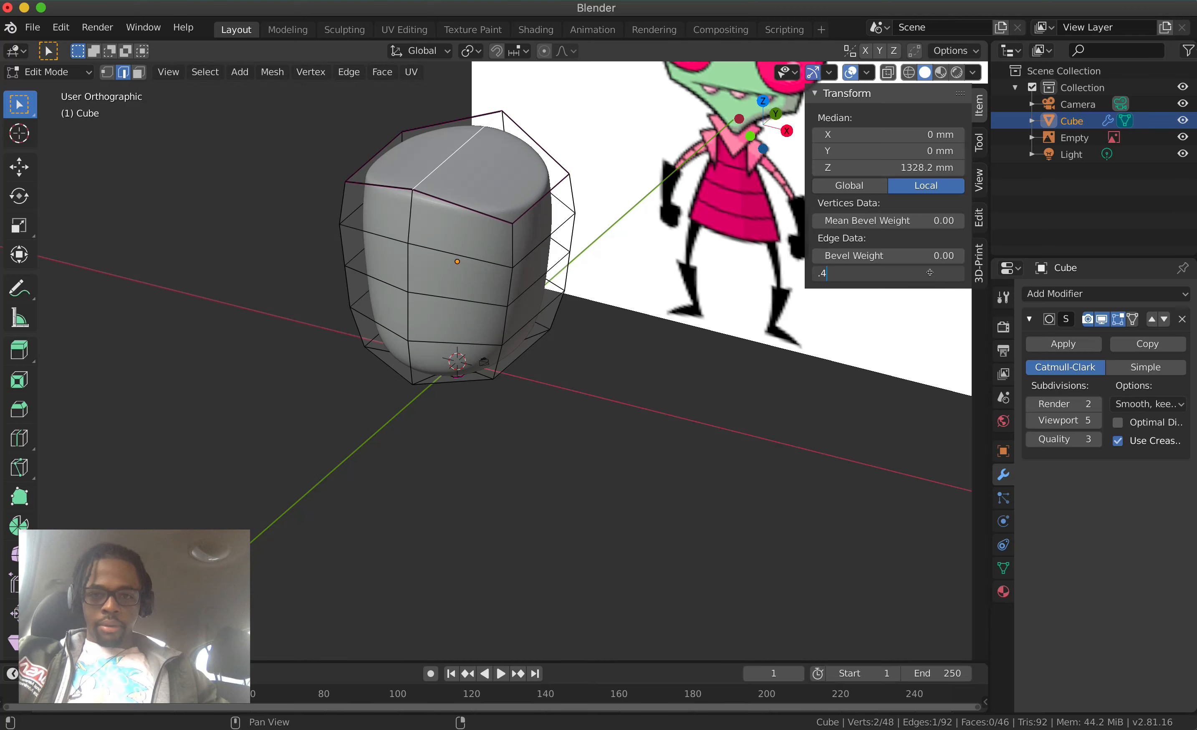
key(Return)
scroll(617, 338, down, 5)
scroll(617, 338, left, 5)
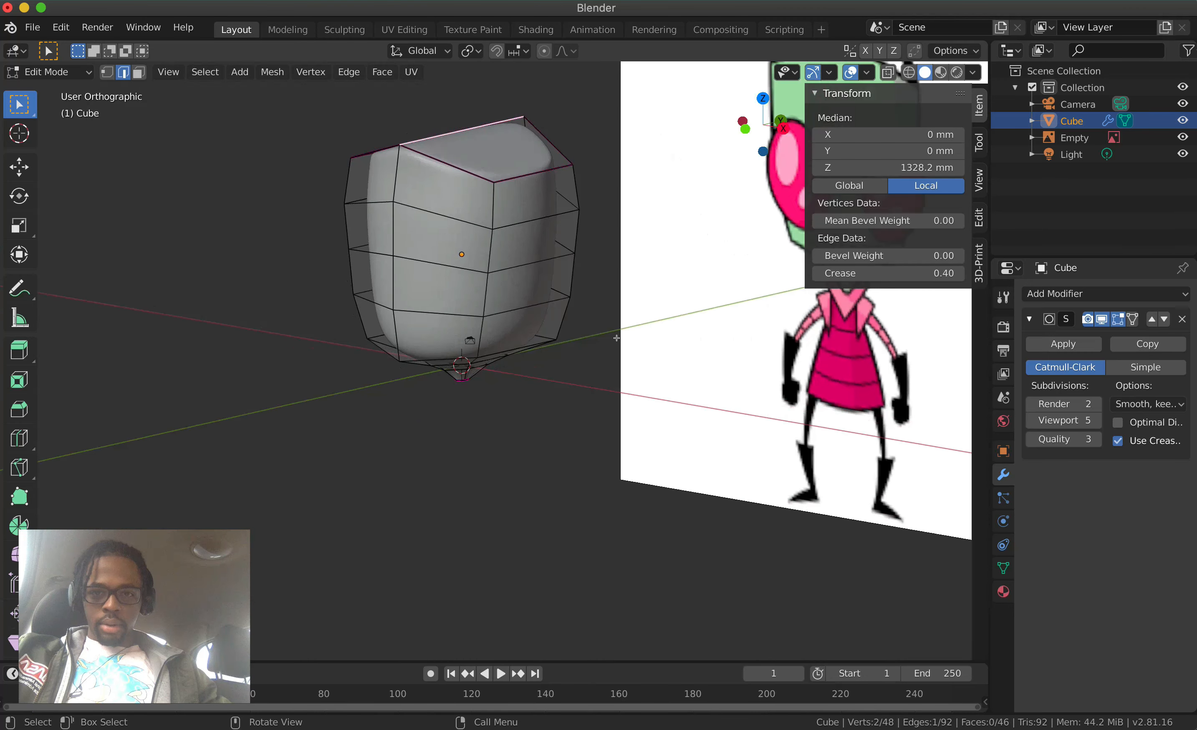
Examine the deselected head in Object Mode from several sides and against the front reference image
key(Tab)
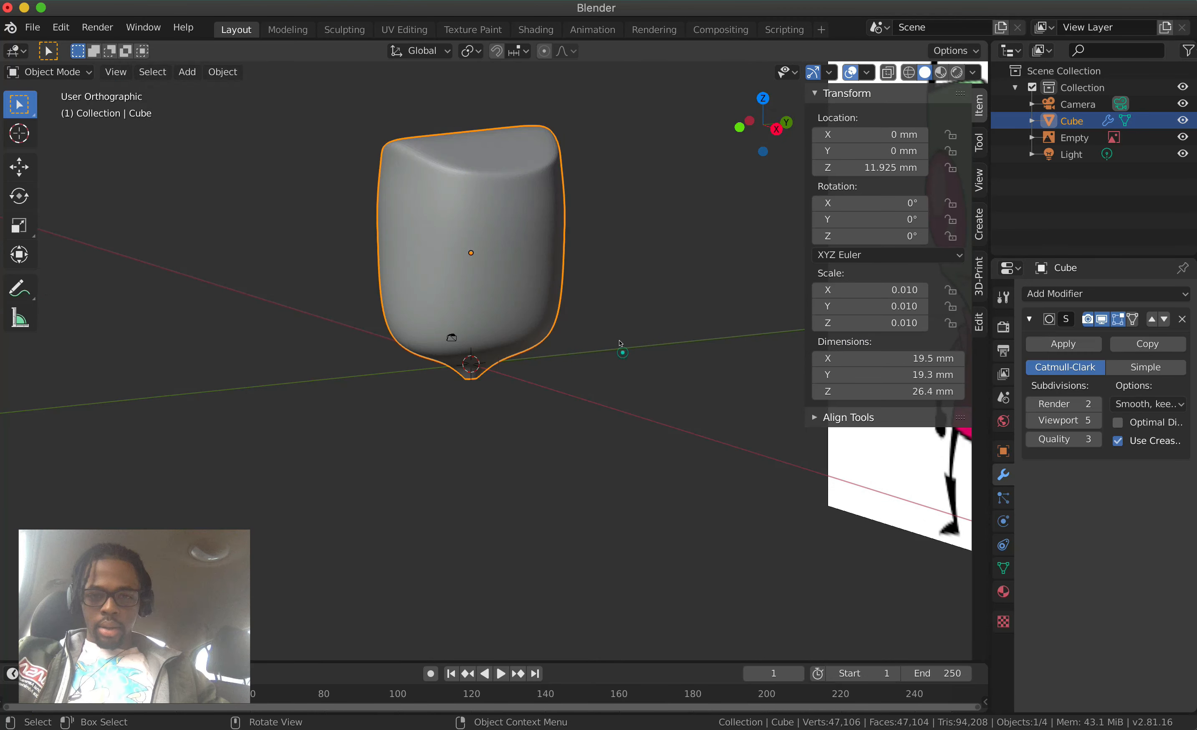
click(620, 343)
scroll(620, 344, left, 10)
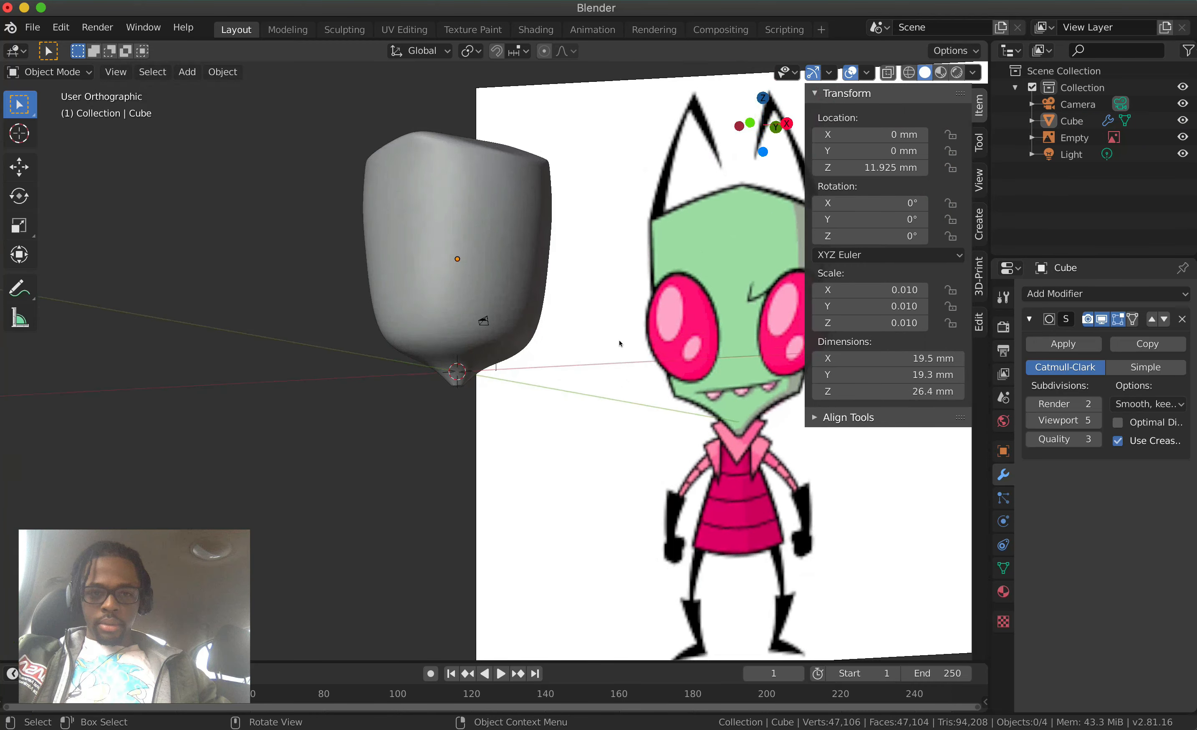
scroll(620, 343, left, 4)
scroll(620, 343, right, 2)
key(1)
ctrl+scroll(620, 343, down, 1)
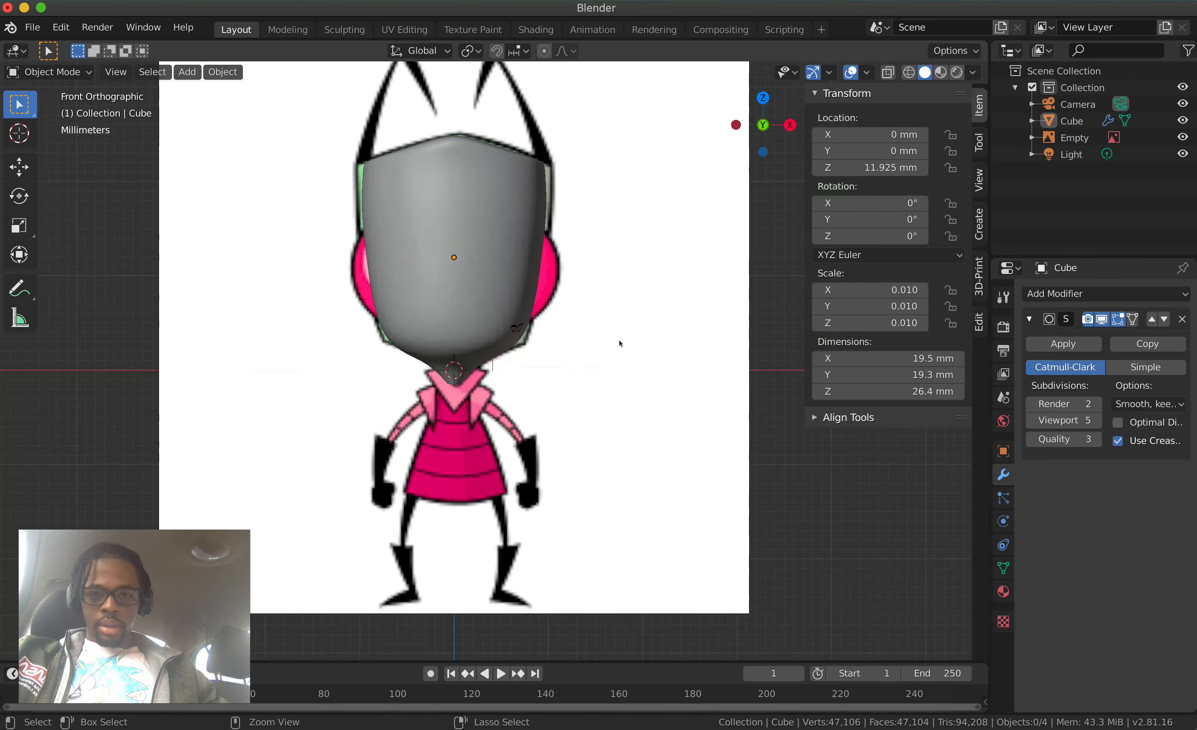
ctrl+scroll(620, 343, down, 3)
ctrl+scroll(620, 344, up, 3)
scroll(620, 343, up, 5)
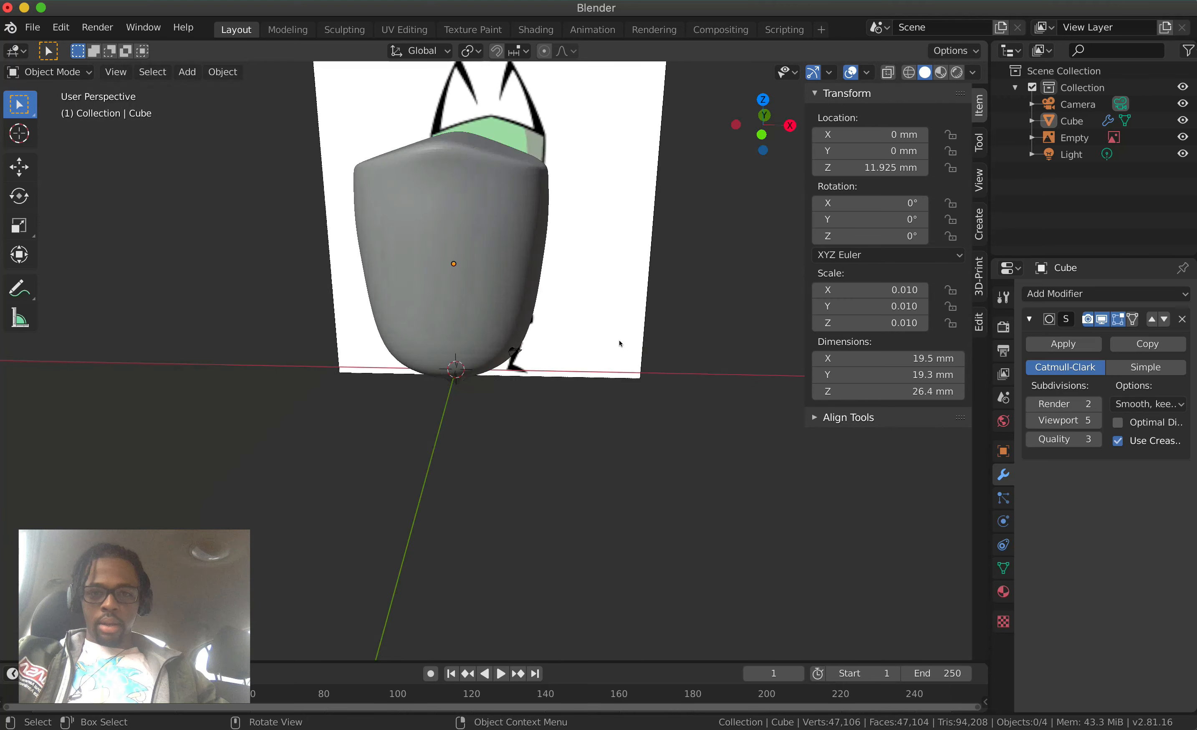
scroll(620, 343, left, 5)
Select the two outer side edges of the head's top rim in Edit Mode and set their mean crease to 0.6
key(Tab)
scroll(620, 343, left, 6)
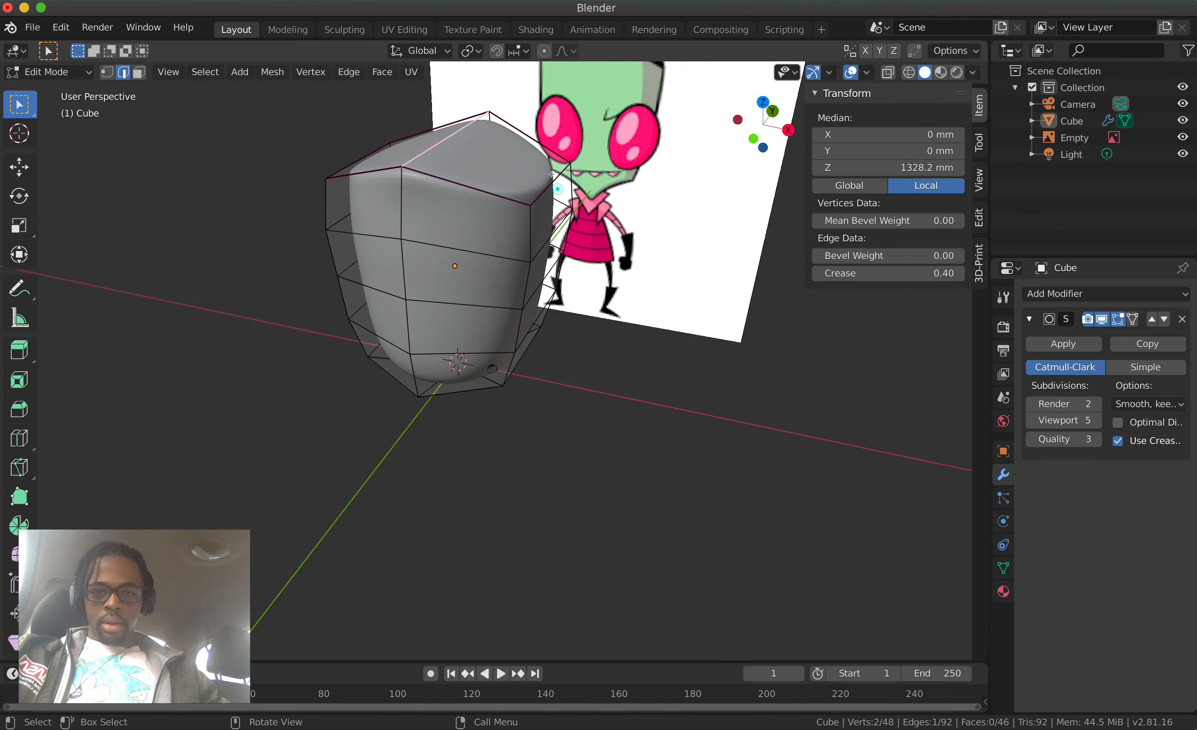
click(551, 174)
scroll(551, 174, left, 5)
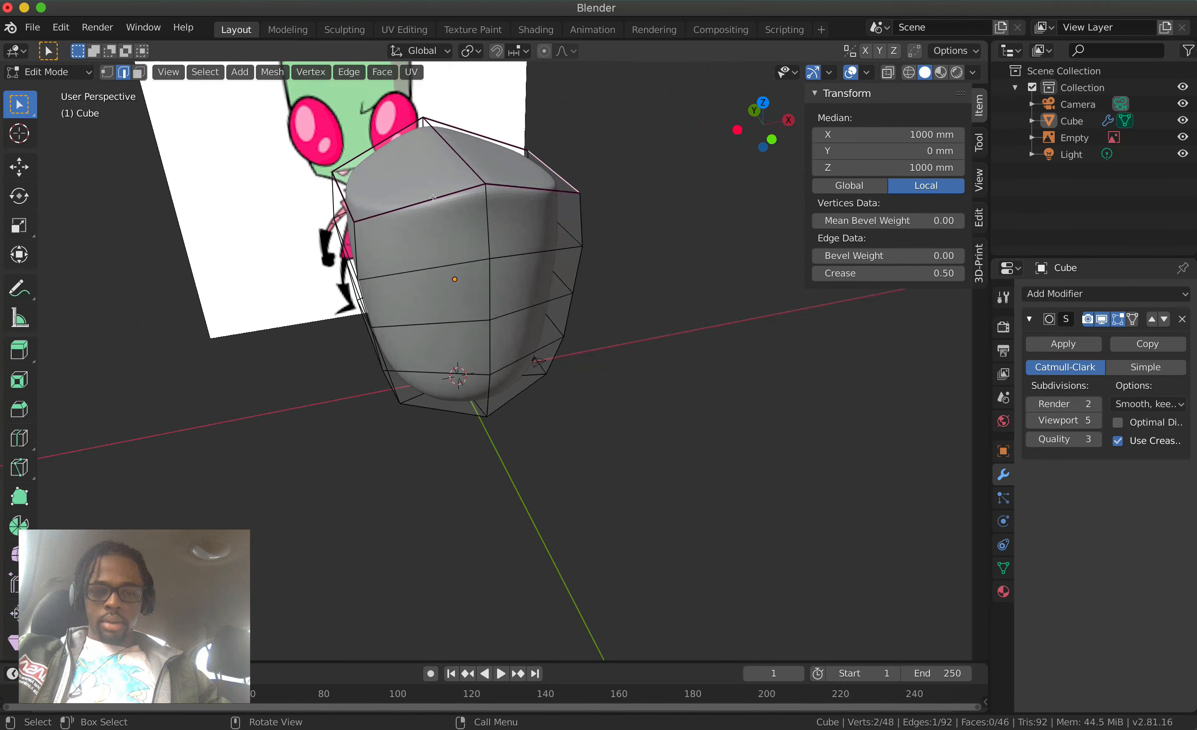
scroll(432, 197, left, 3)
shift+click(347, 201)
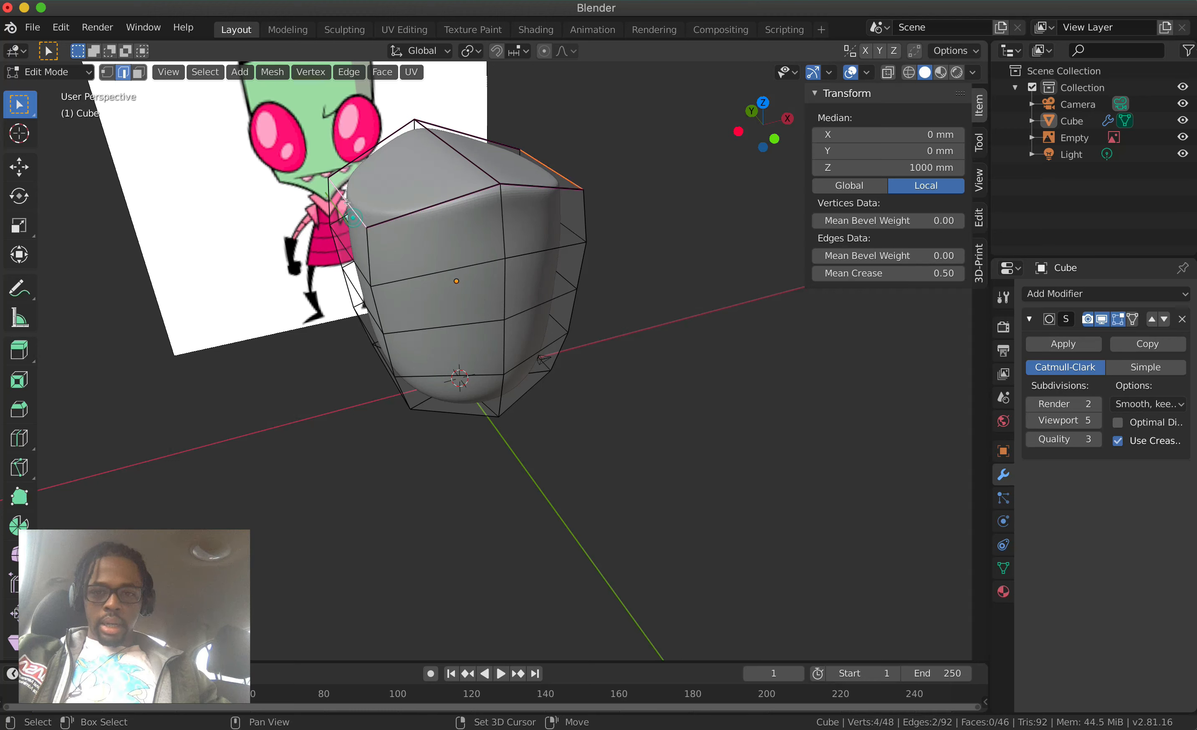
click(934, 273)
key(BackSpace)
text(.)
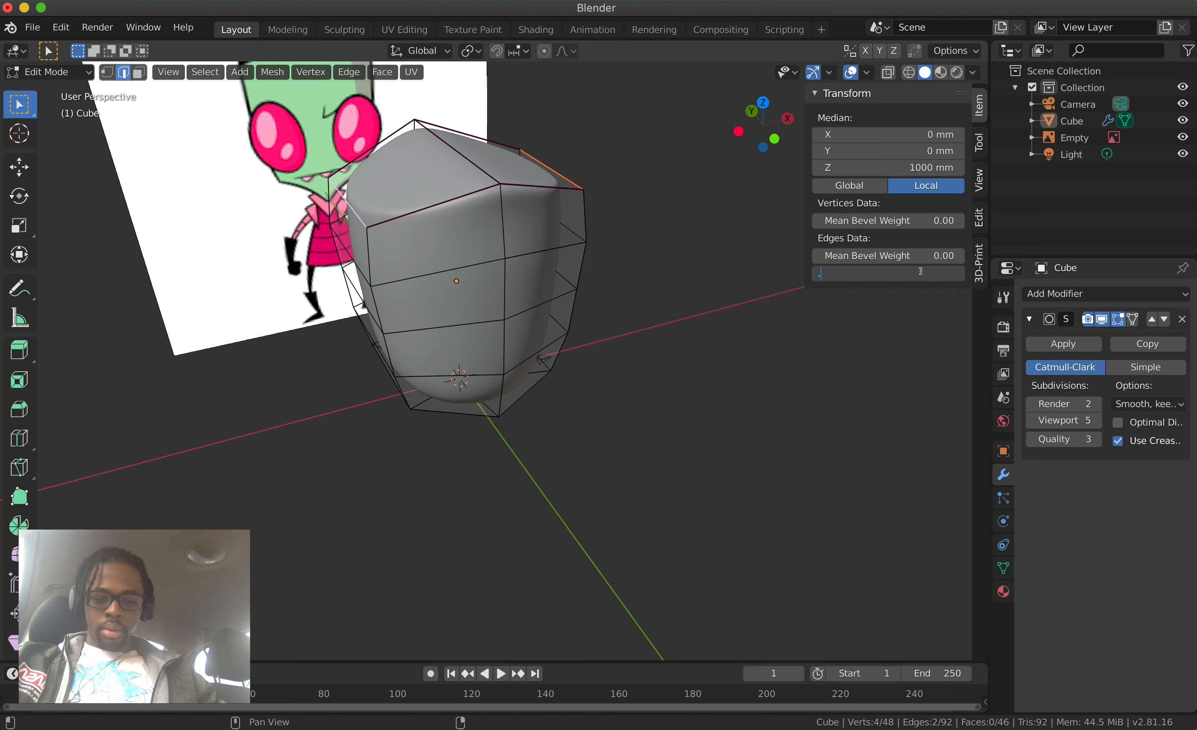
text(6)
key(Return)
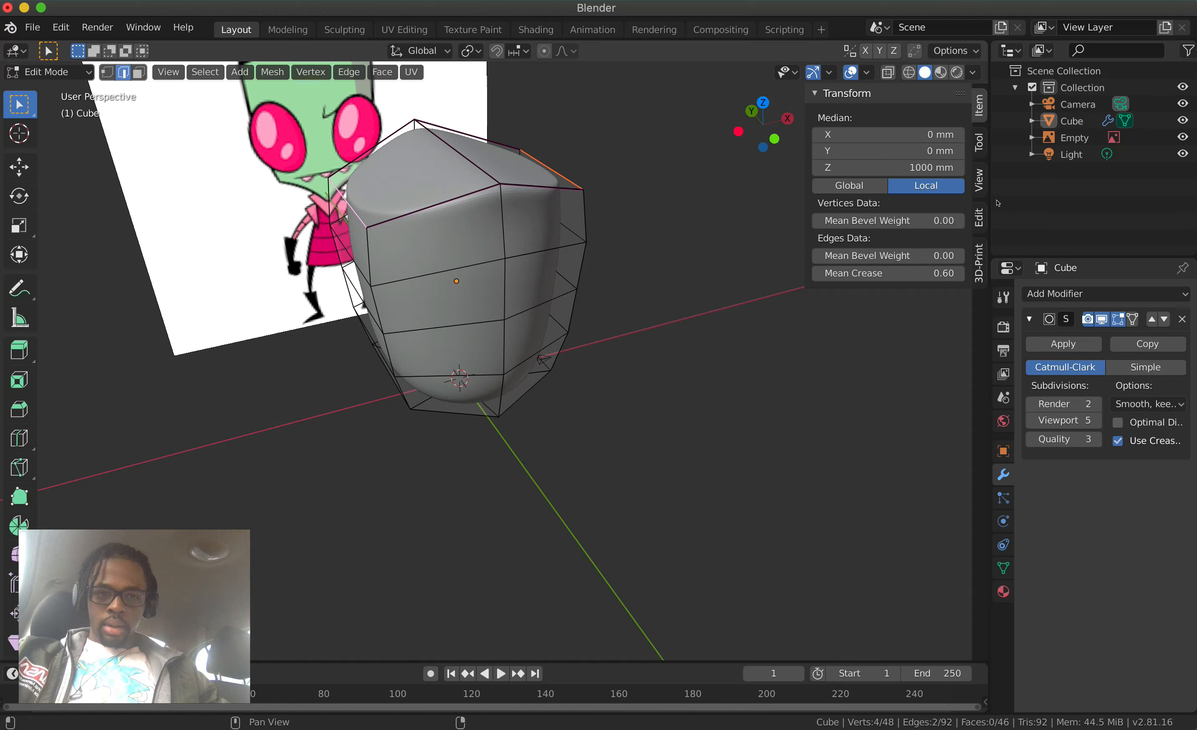
Raise the mean crease of the two side rim edges to 0.8
click(931, 270)
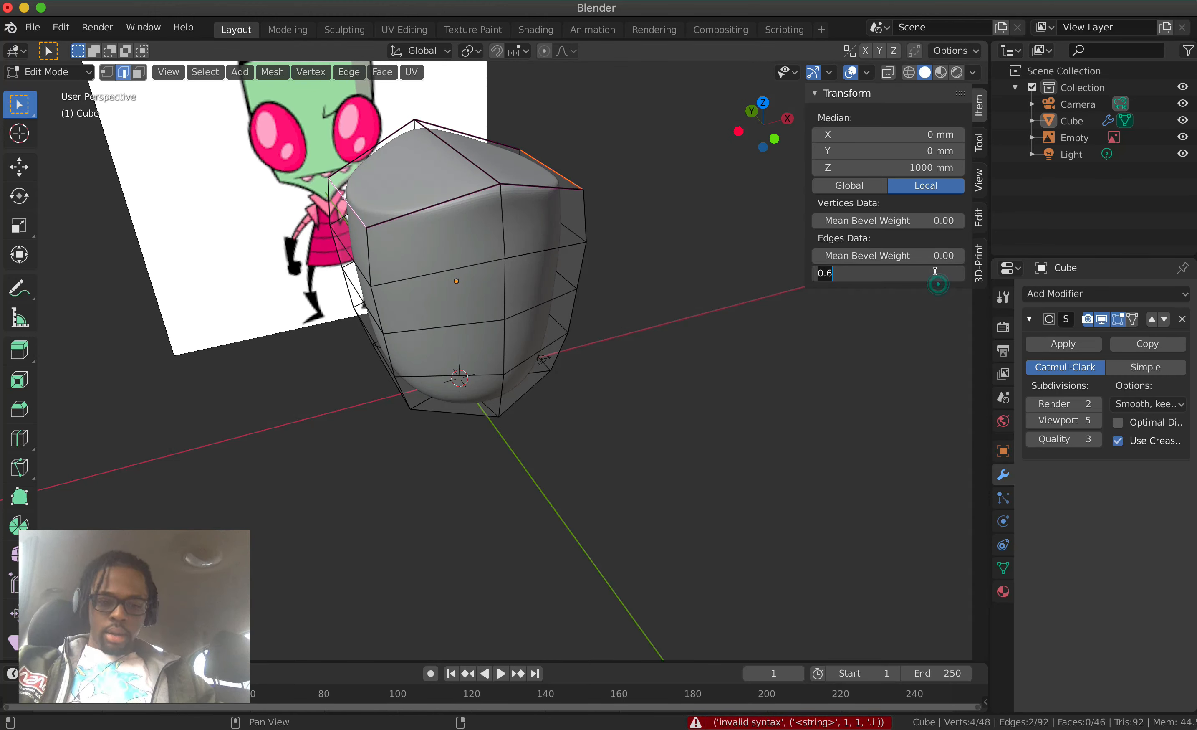
text(.8)
key(Return)
scroll(641, 288, right, 5)
scroll(641, 288, right, 5)
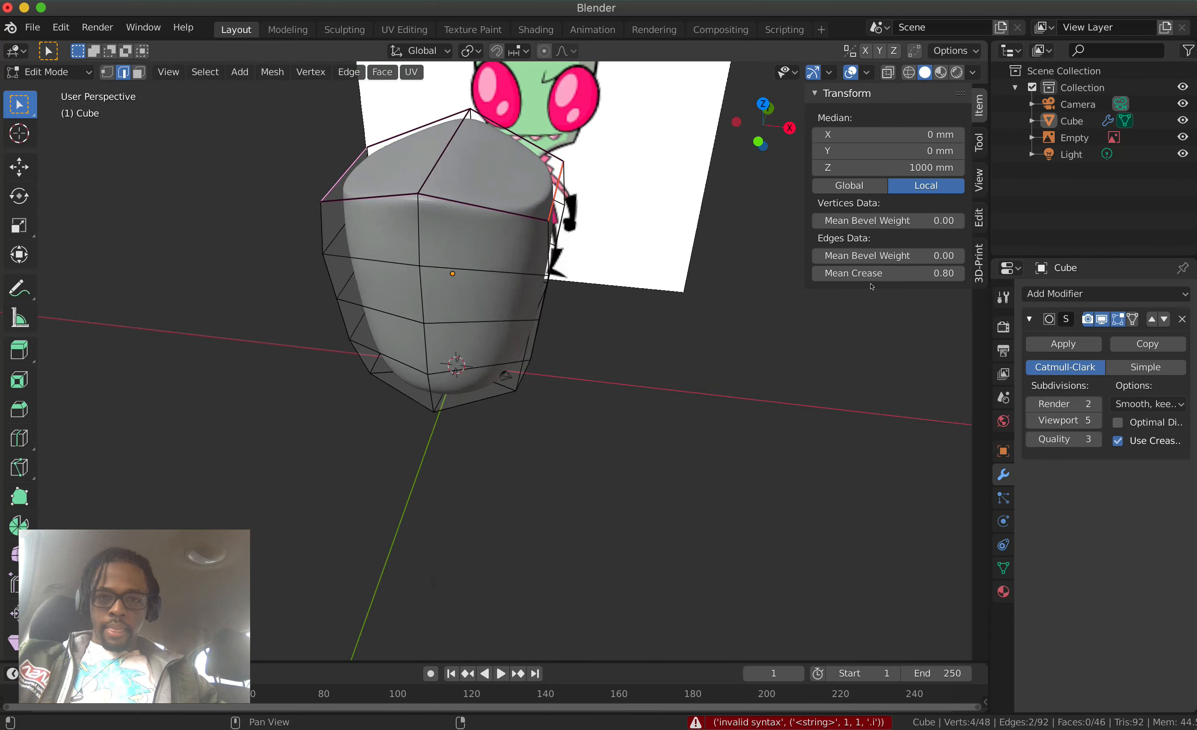
Try a mean crease of 1 on the two side rim edges and set it back to 0.8
click(913, 274)
text(1)
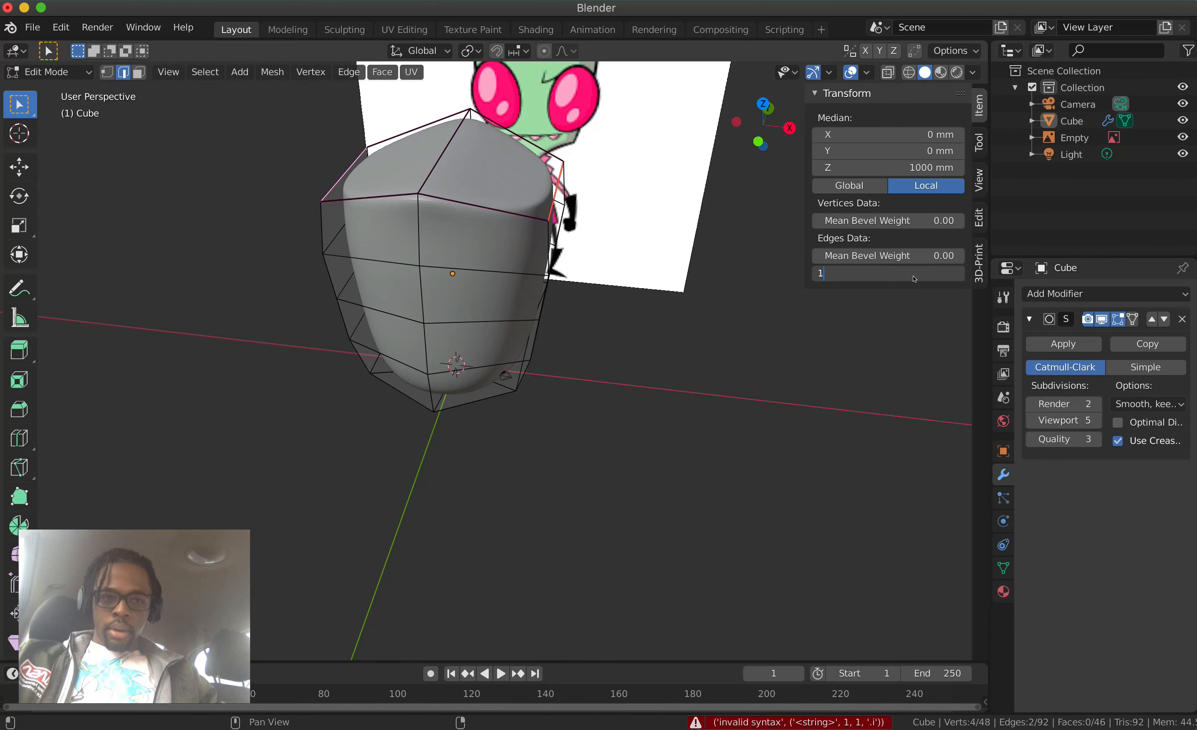
key(Return)
scroll(728, 290, right, 5)
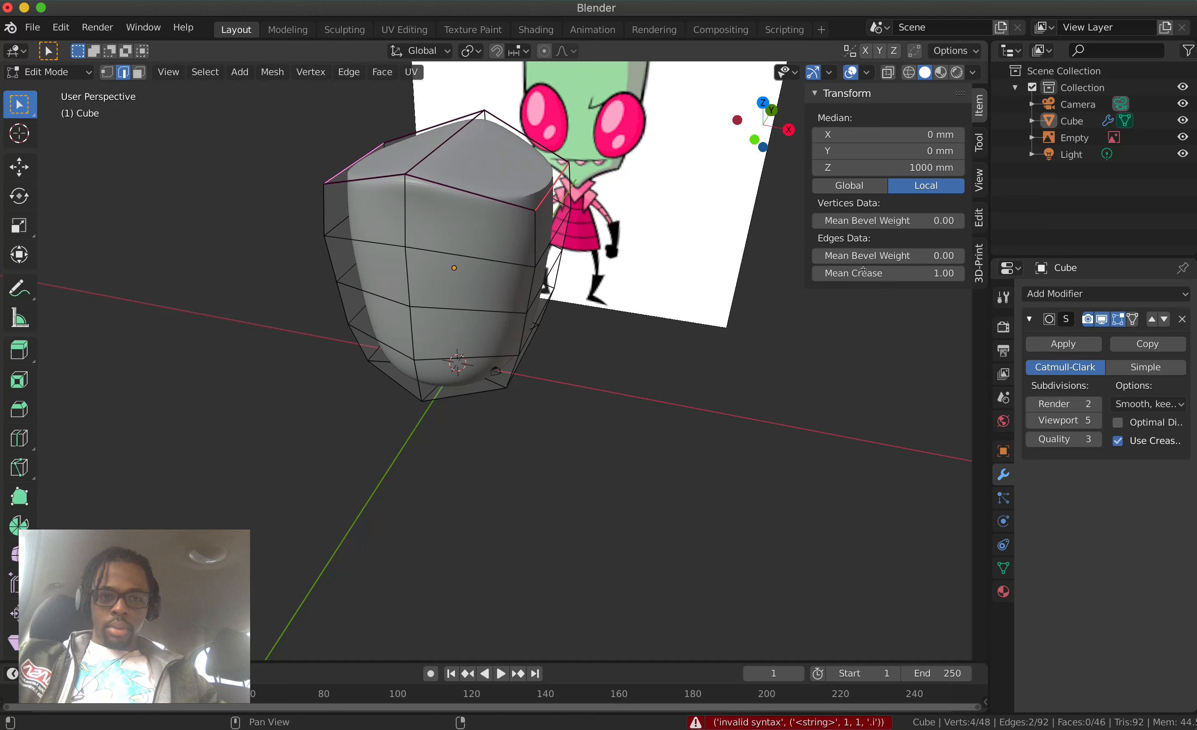
click(931, 274)
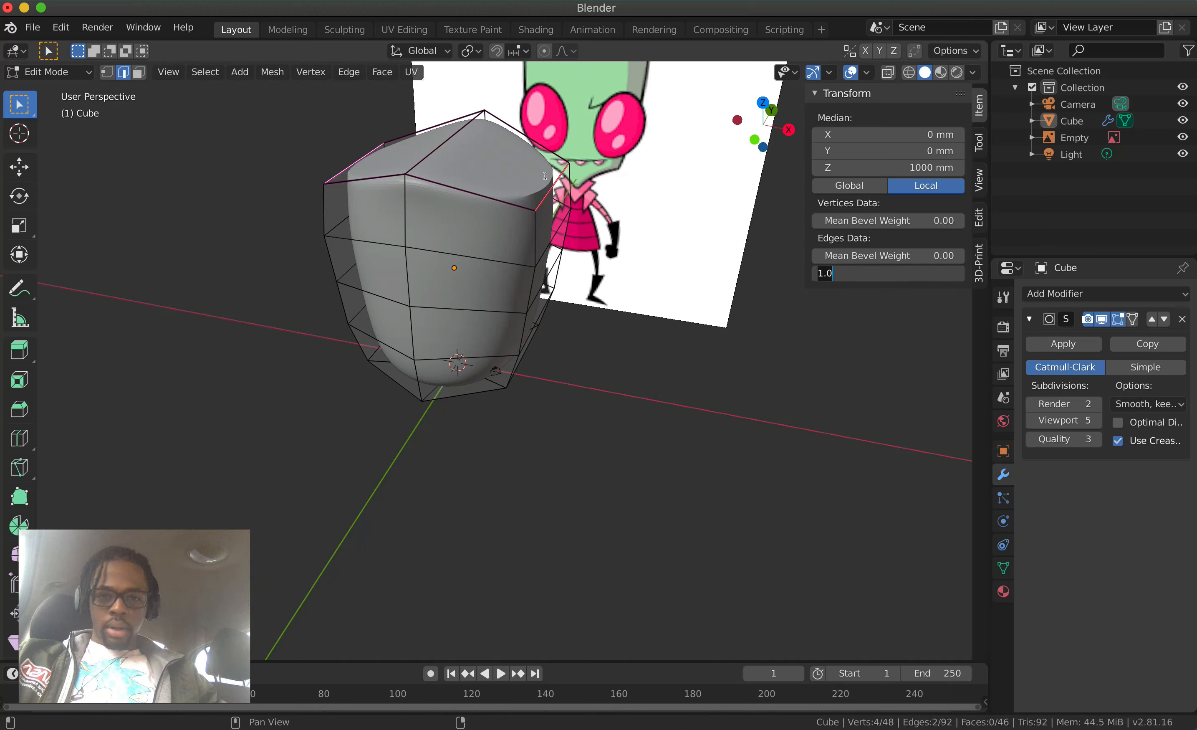
text(.8)
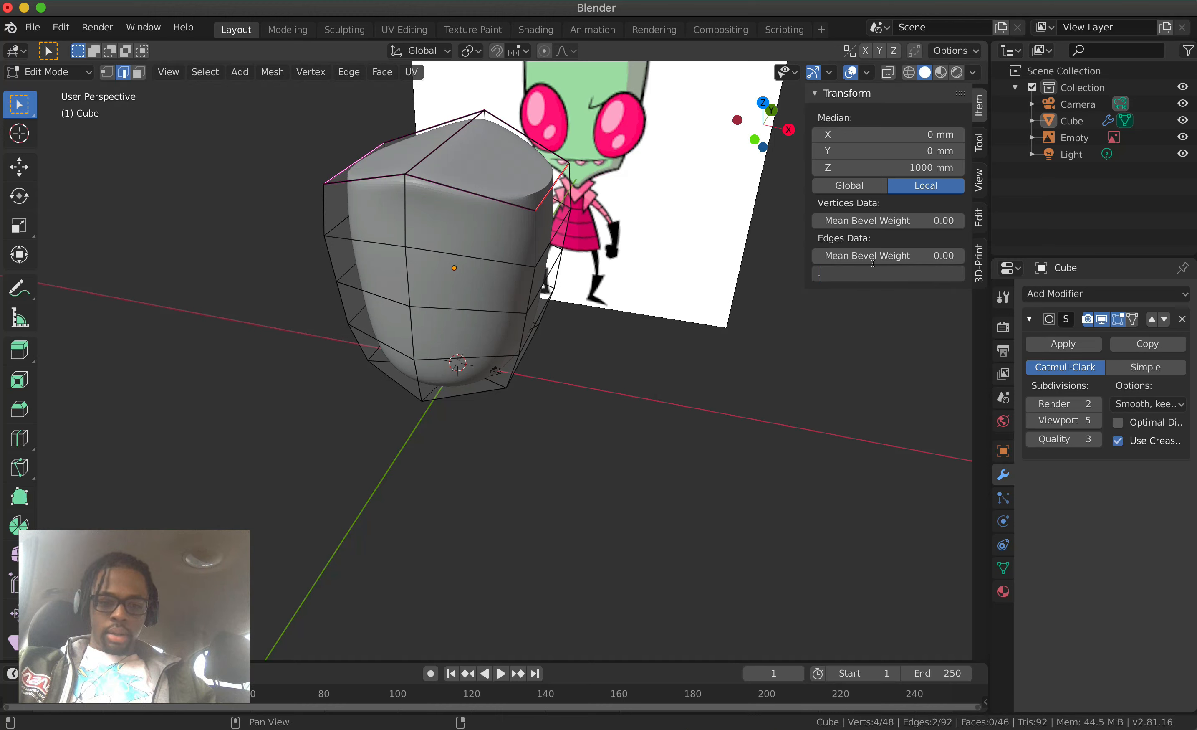
key(Return)
Compare the head with the front reference in Object Mode and inspect its creased top rim from several sides
key(Tab)
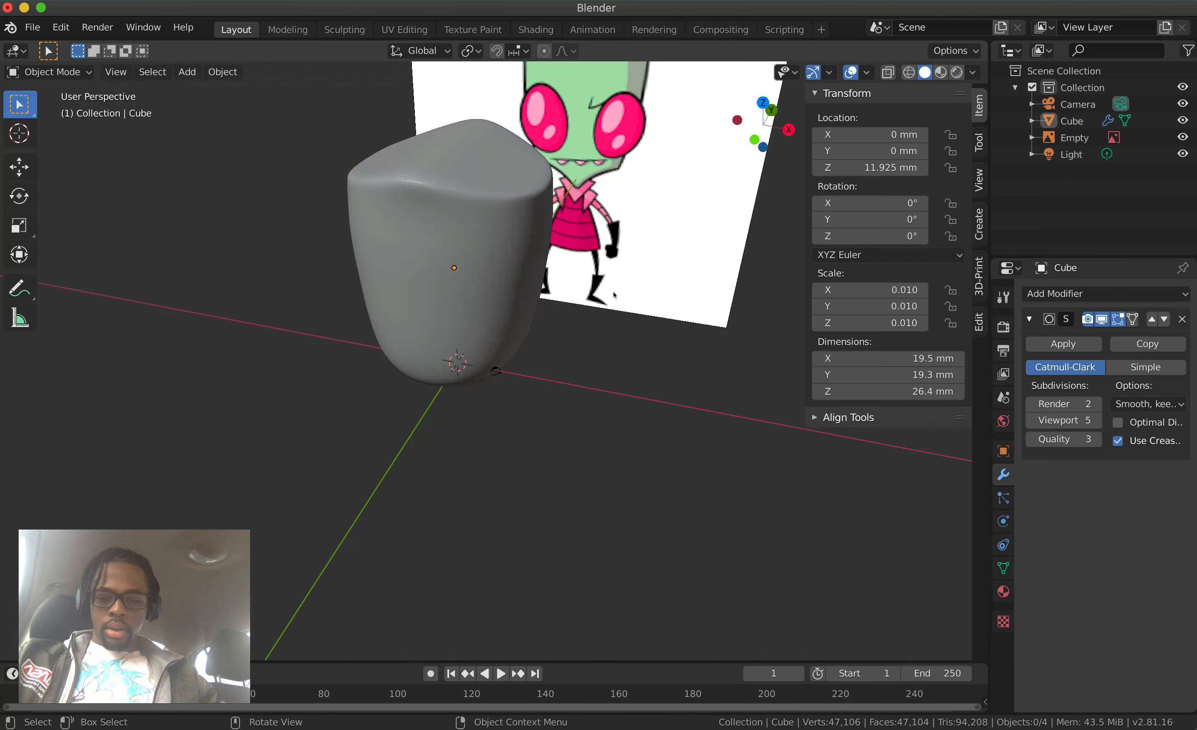
key(5)
scroll(615, 295, down, 10)
scroll(615, 295, up, 5)
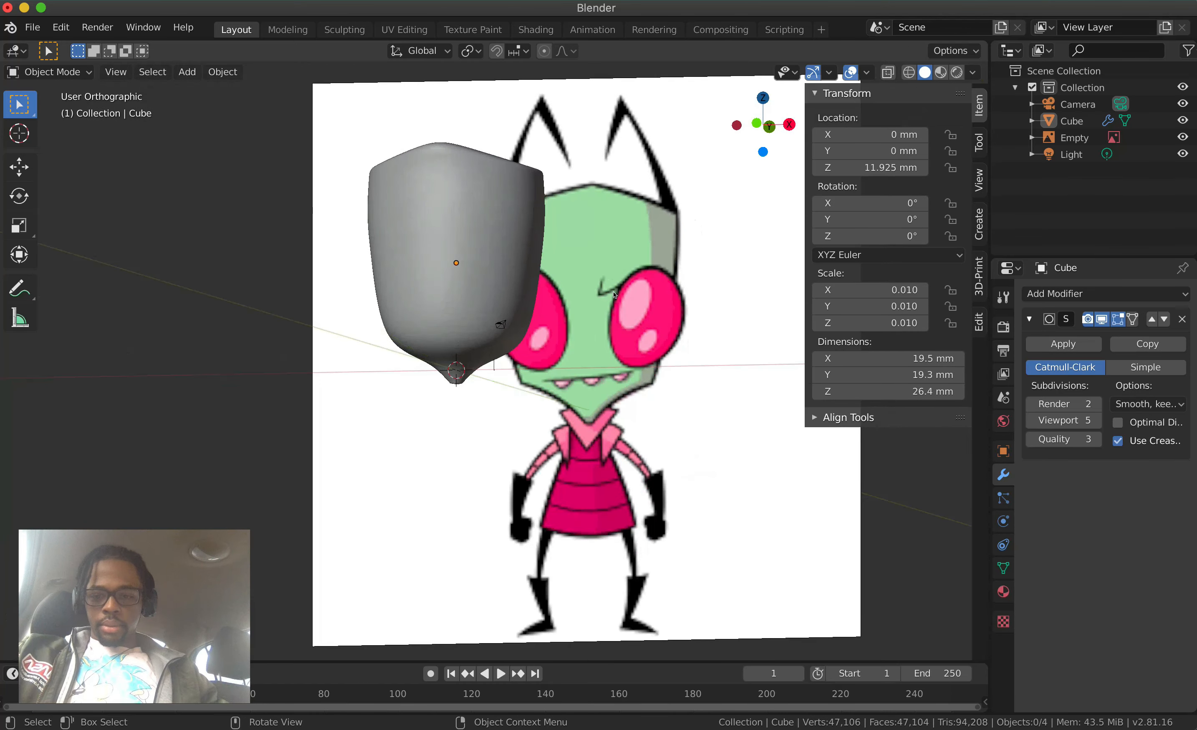
key(1)
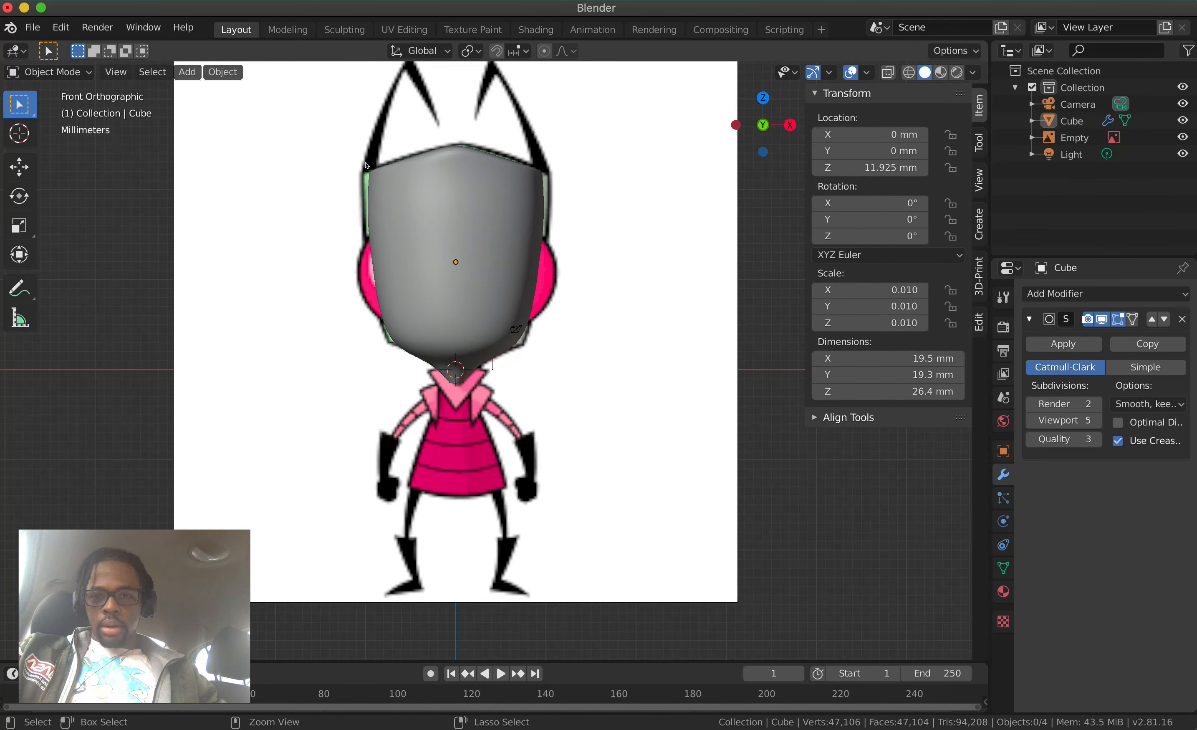
scroll(529, 156, up, 10)
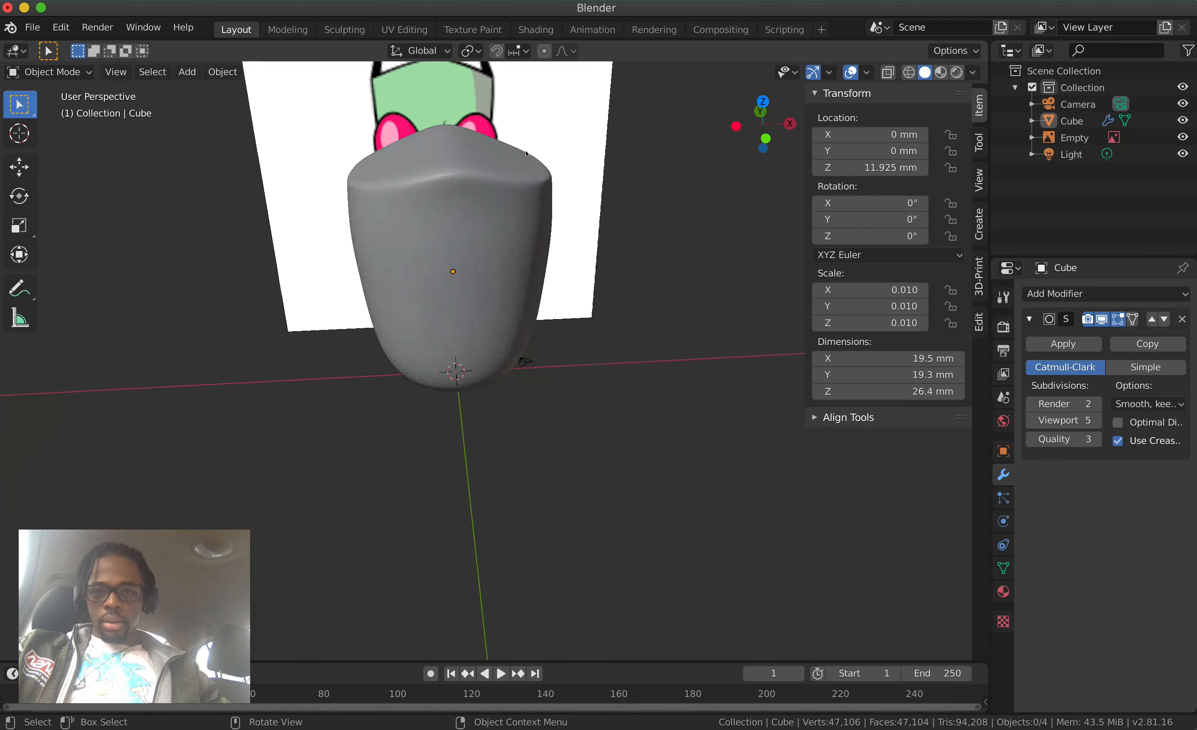
scroll(526, 154, right, 10)
scroll(526, 153, left, 10)
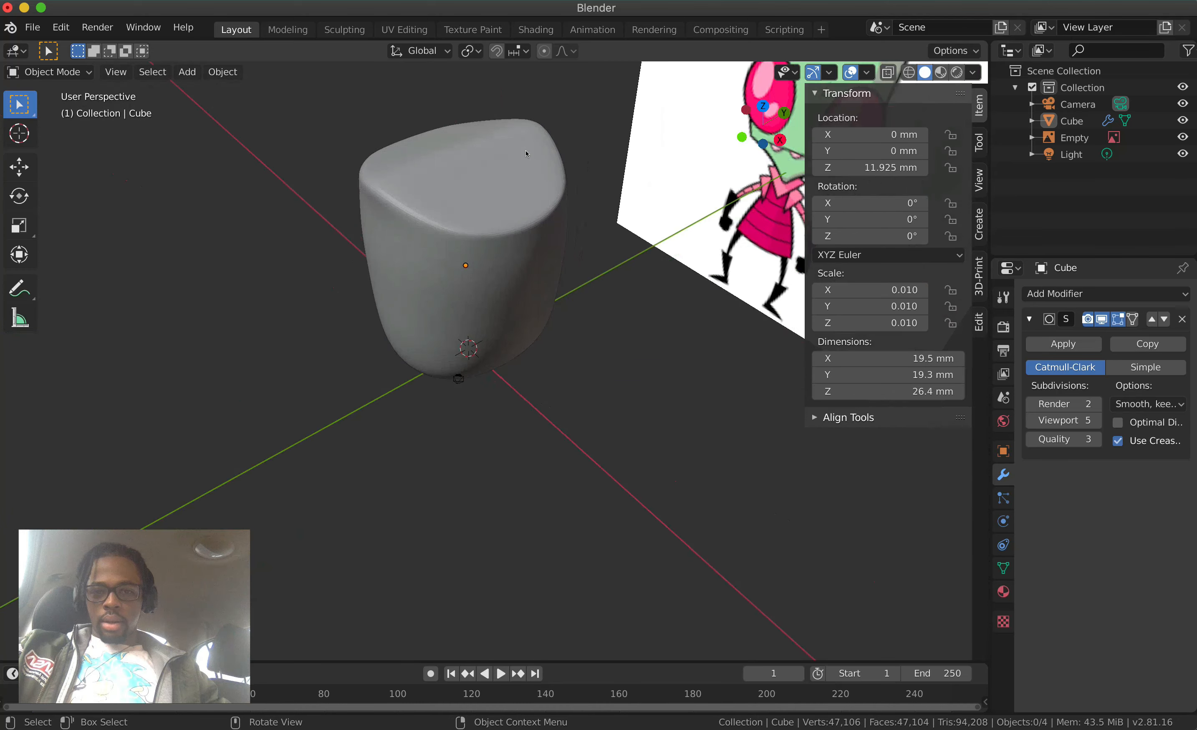
key(1)
Select the two outer side edges at the jaw above the chin in Edit Mode and set their mean crease to 0.3
key(Tab)
scroll(516, 276, up, 5)
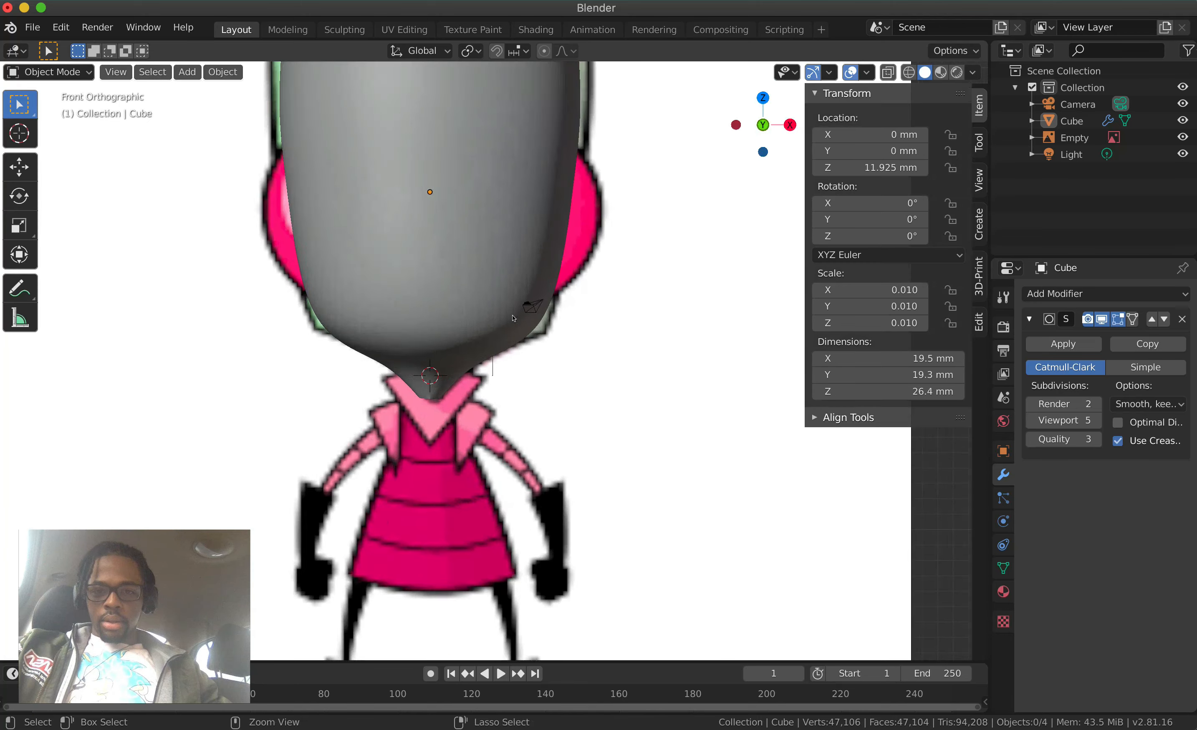
scroll(513, 312, right, 10)
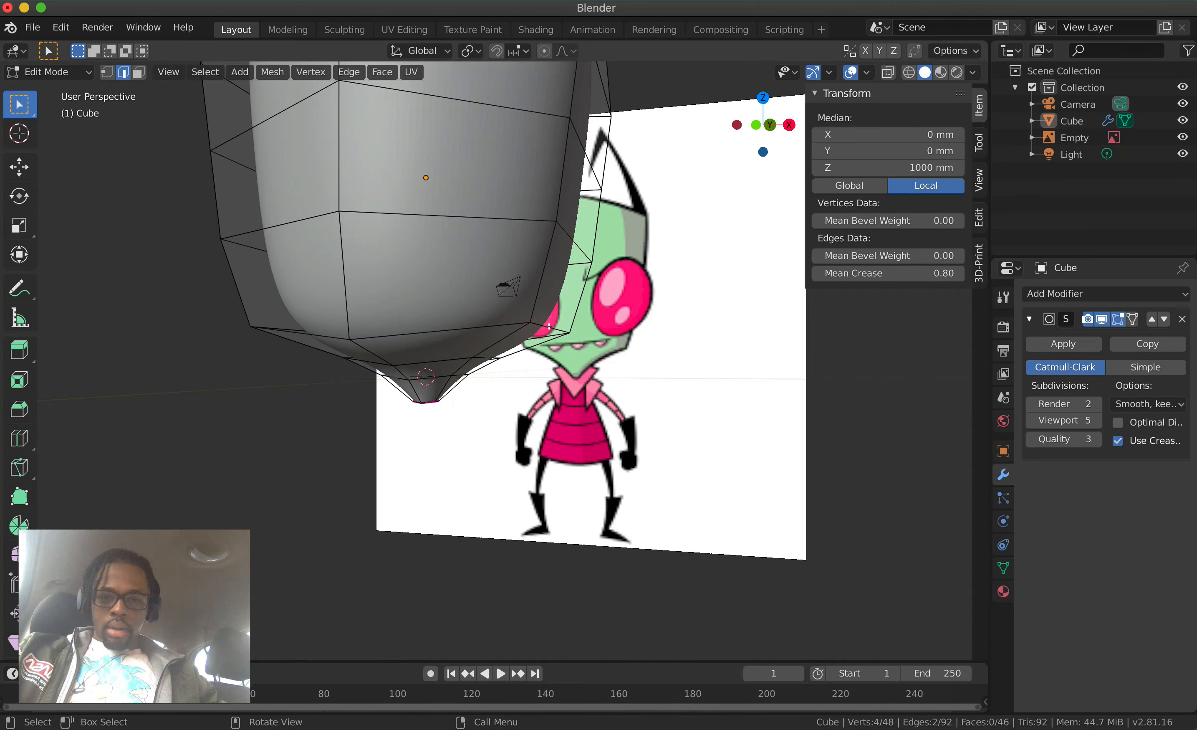
click(551, 325)
scroll(454, 339, left, 15)
scroll(454, 339, left, 10)
shift+click(344, 313)
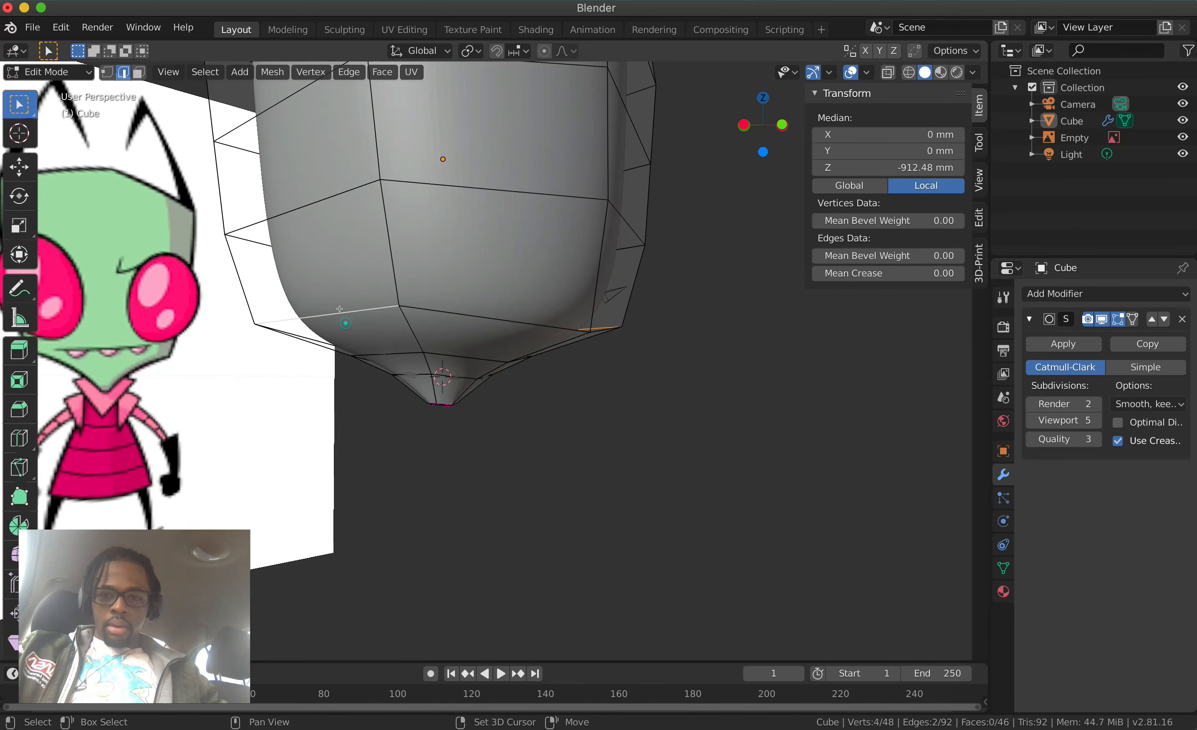
click(922, 271)
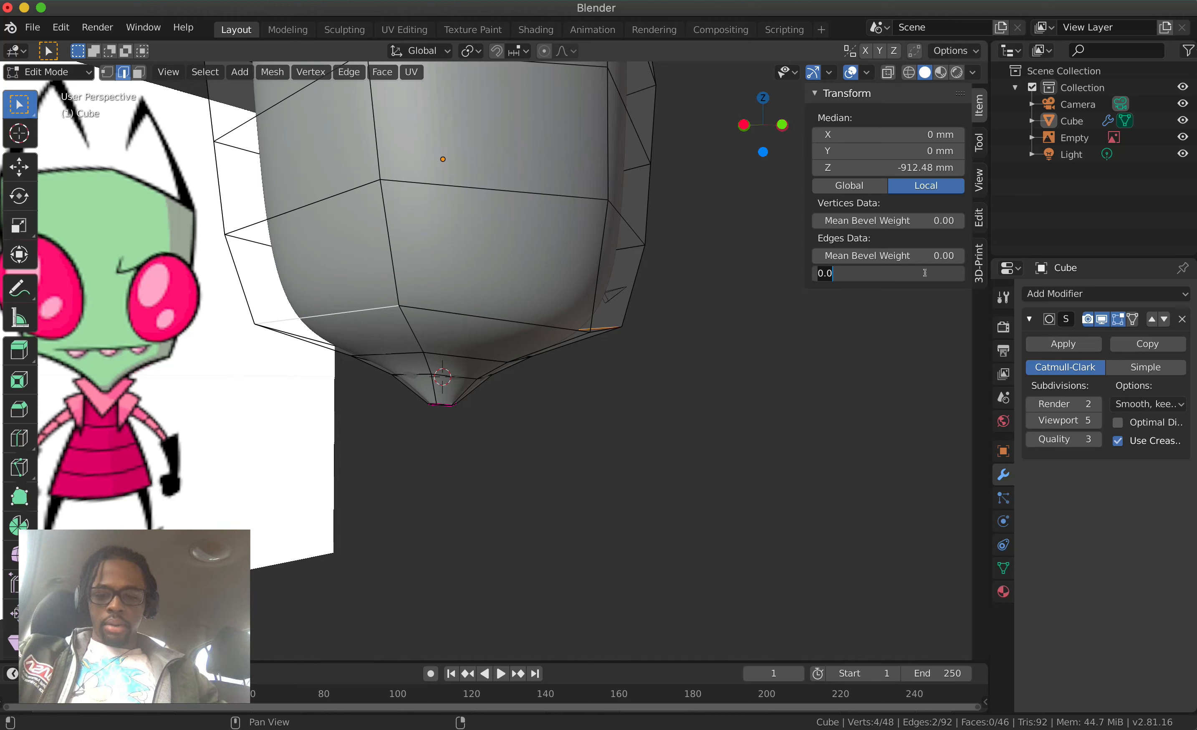
text(.3)
key(Return)
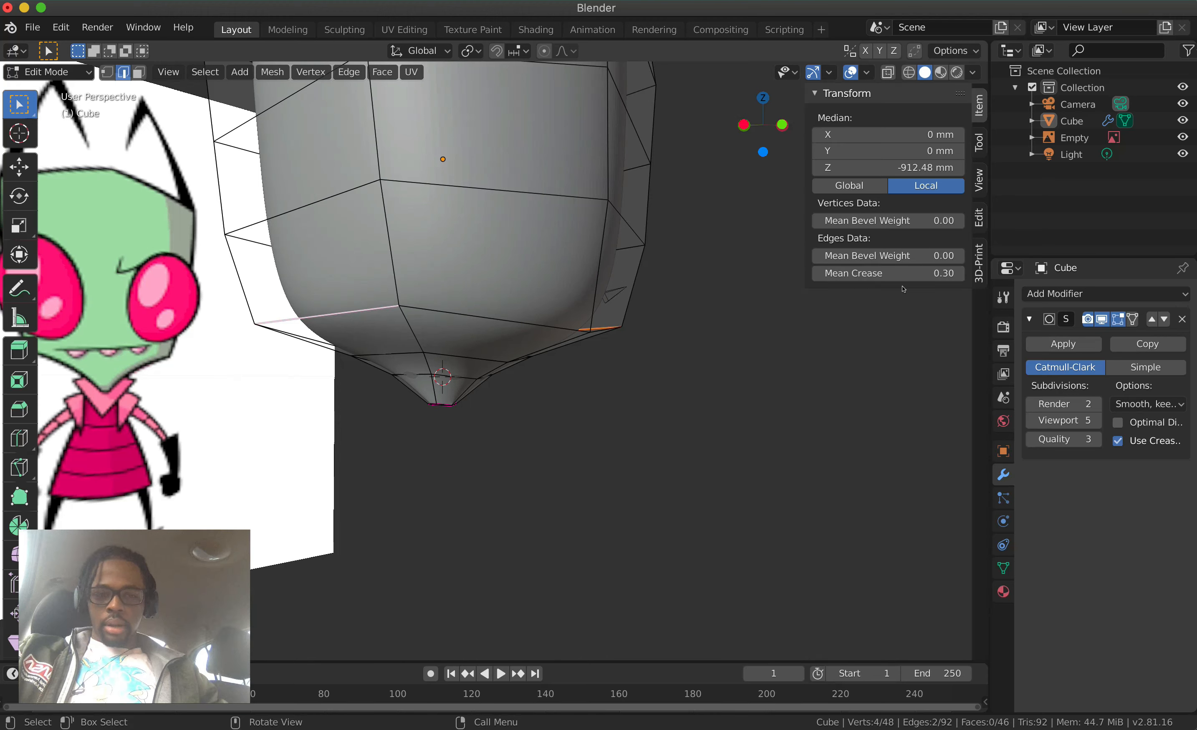
Increase the mean crease of the two jaw side edges to 0.4
double_click(903, 273)
text(.4)
key(Return)
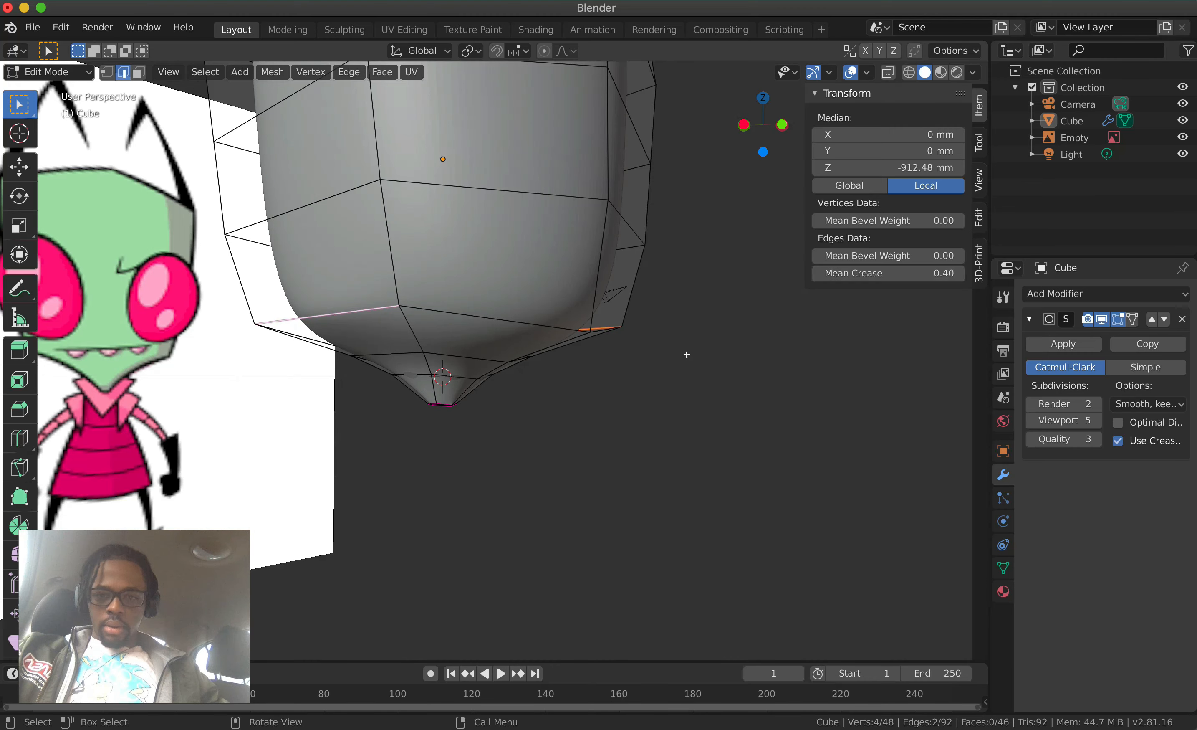
middle_drag(687, 354, 860, 320)
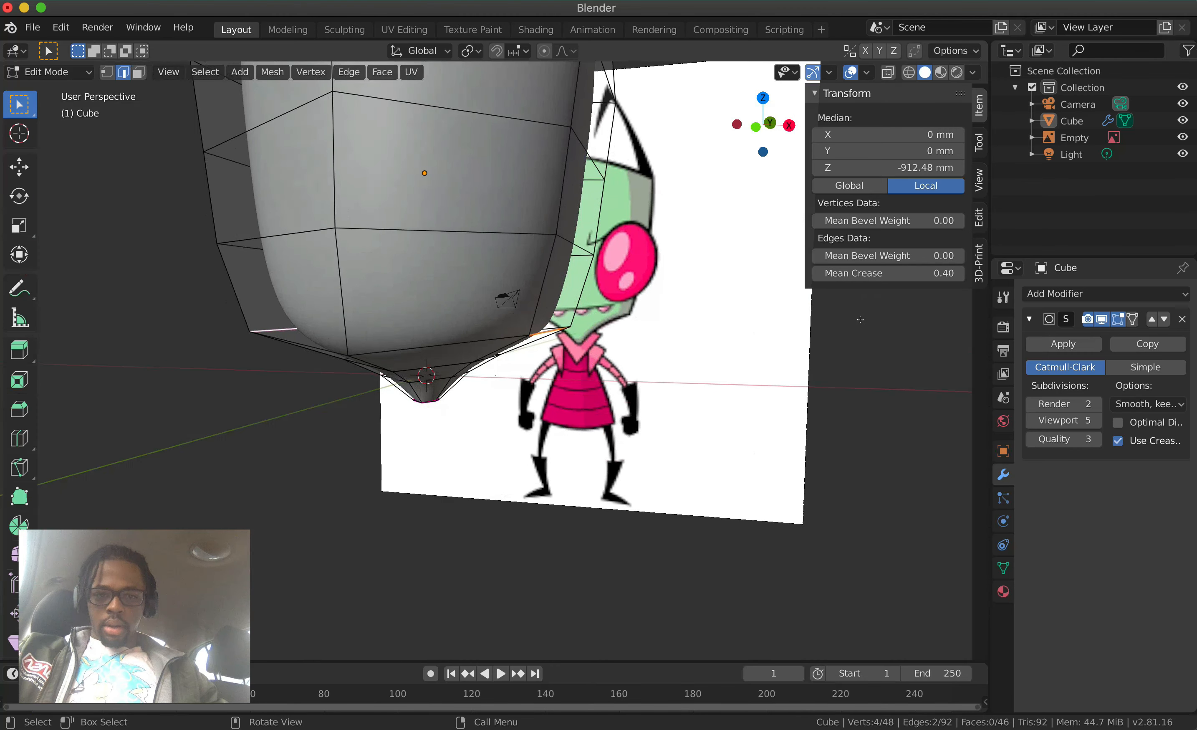
Try a mean crease of 0.5 on the two jaw side edges and check the chin's shape
double_click(919, 274)
text(.5)
key(Return)
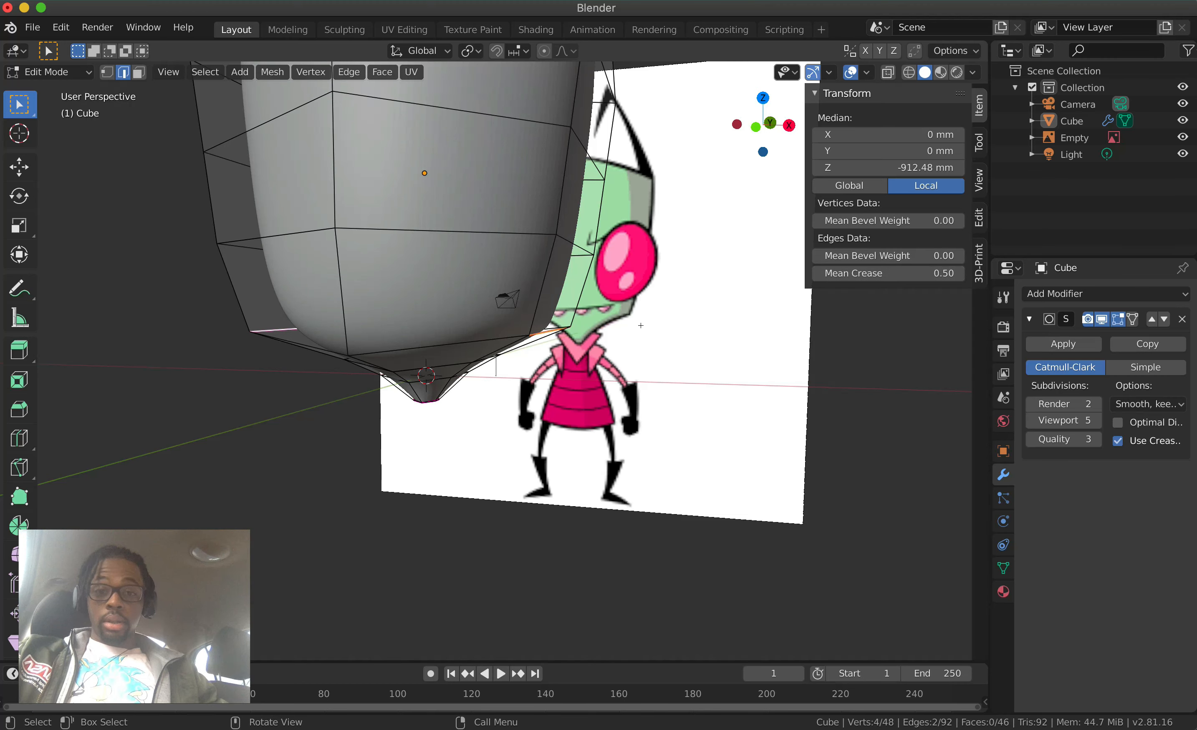
middle_drag(609, 384, 641, 325)
scroll(641, 325, down, 5)
scroll(640, 325, right, 15)
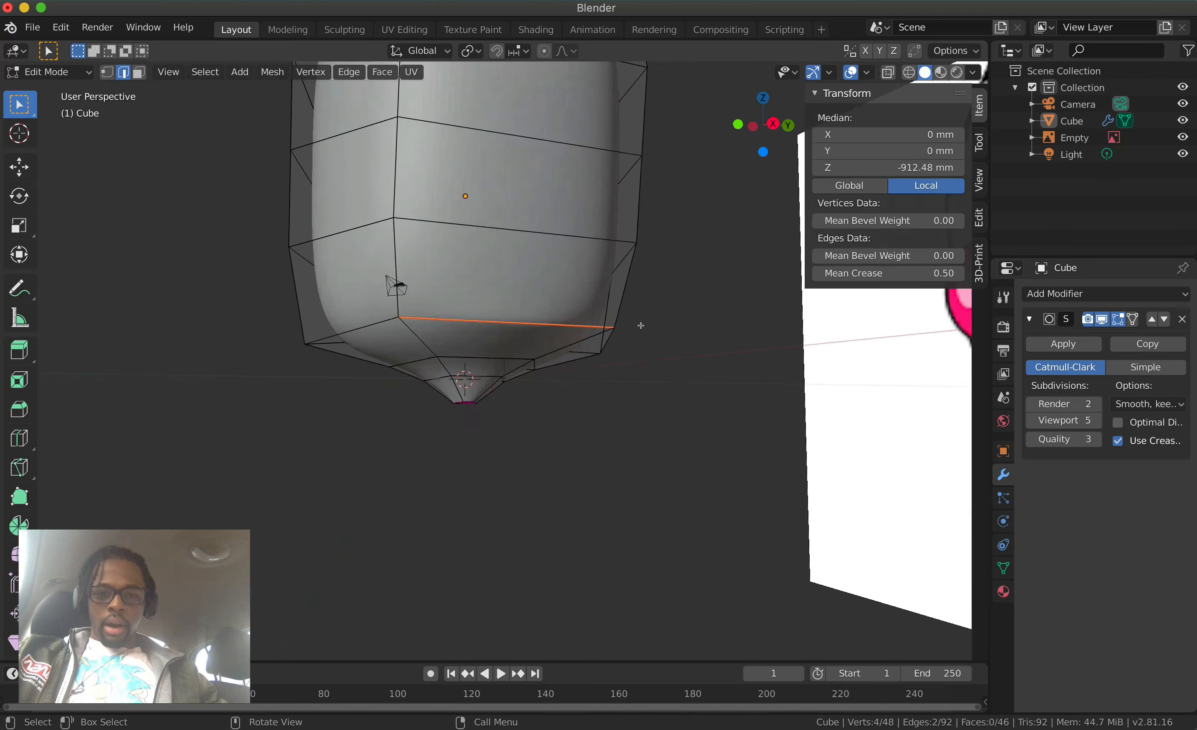
scroll(641, 325, left, 15)
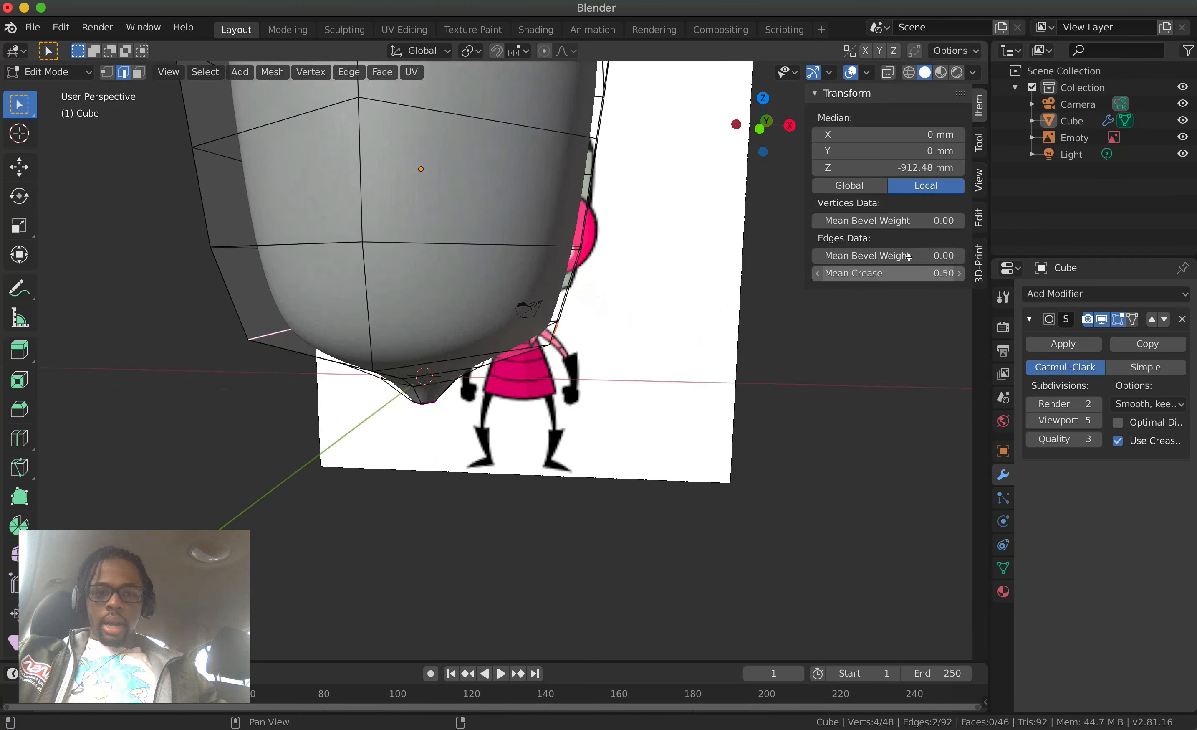
Try a mean crease of 0.7 on the jaw side edges and compare the jaw with the front reference in Object Mode
click(913, 274)
text(.)
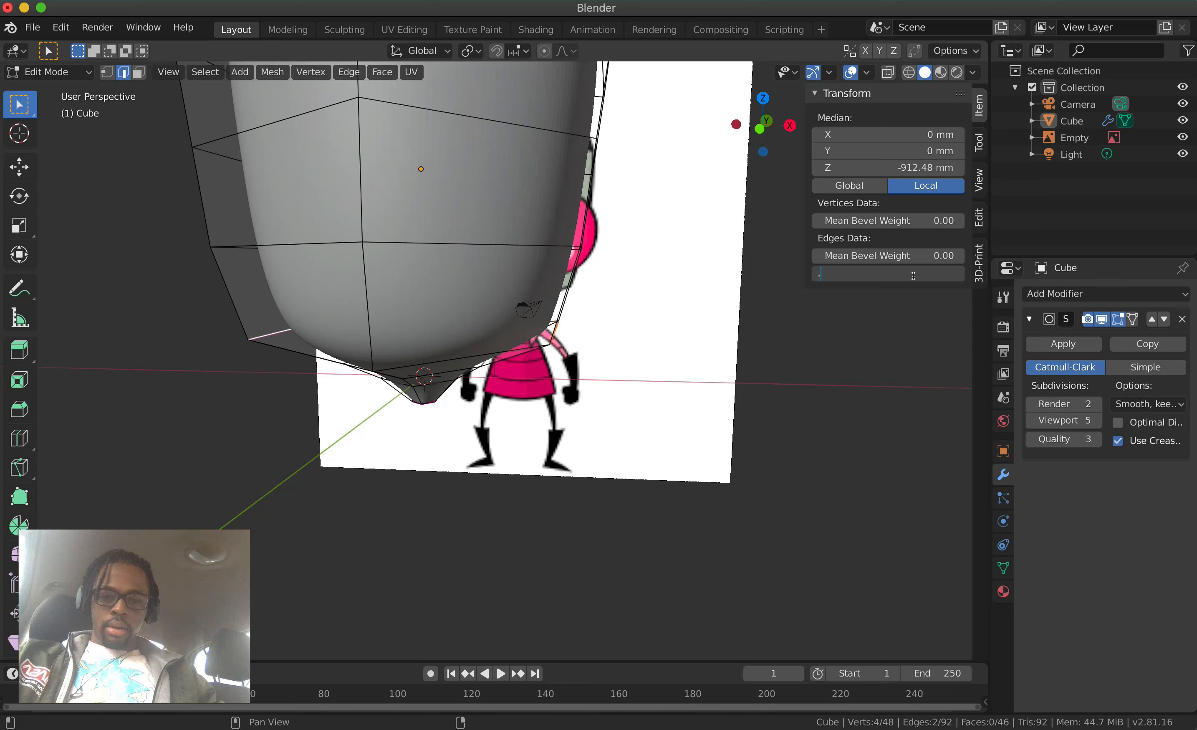
text(7)
key(Return)
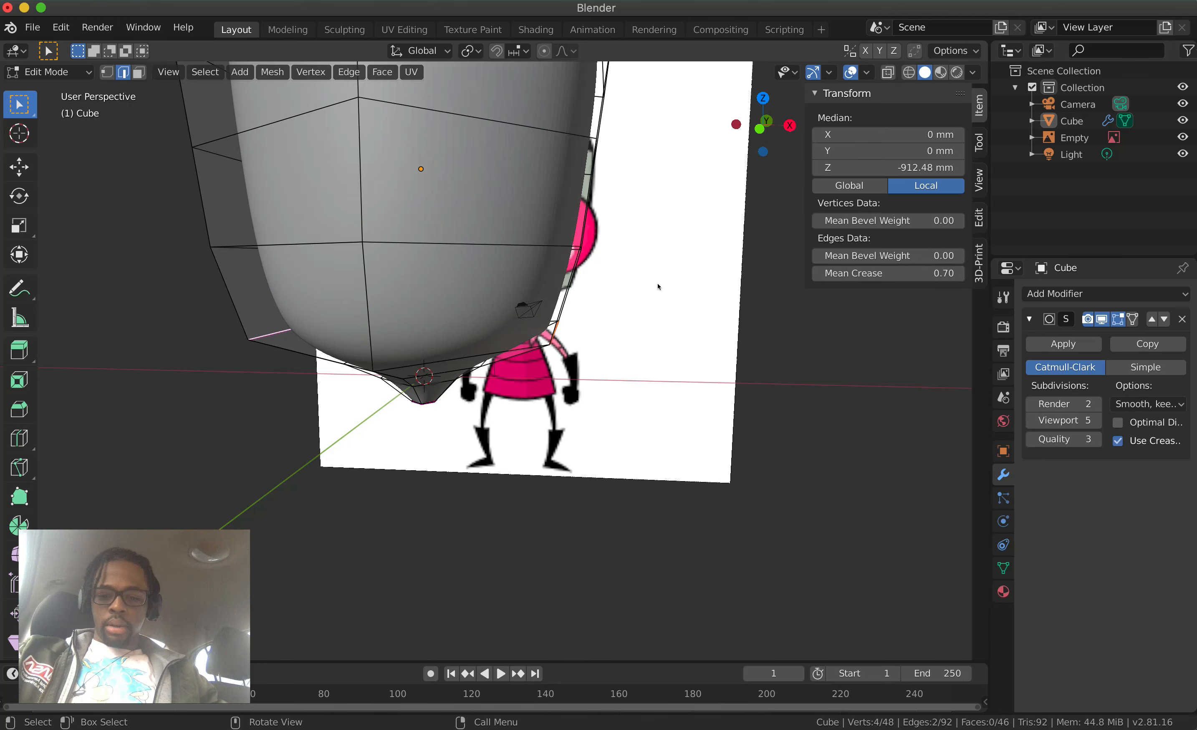
key(Tab)
scroll(658, 287, left, 5)
scroll(658, 287, down, 6)
key(1)
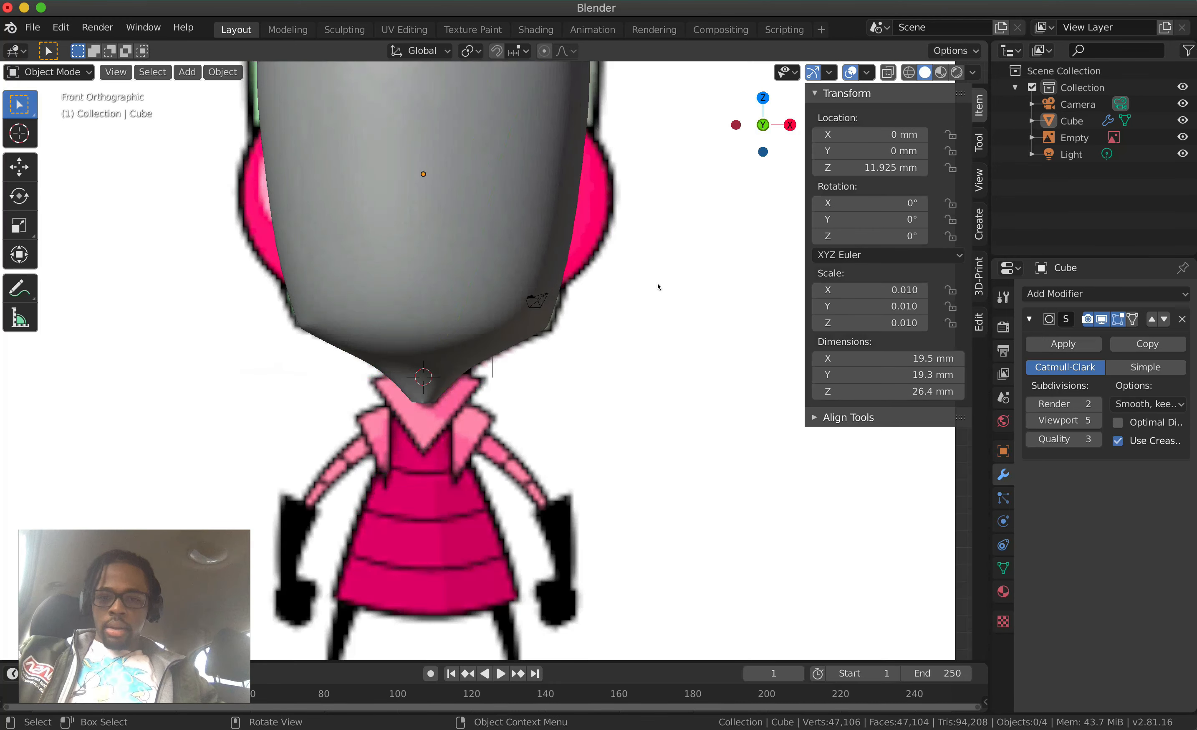
scroll(658, 287, down, 3)
scroll(658, 287, up, 3)
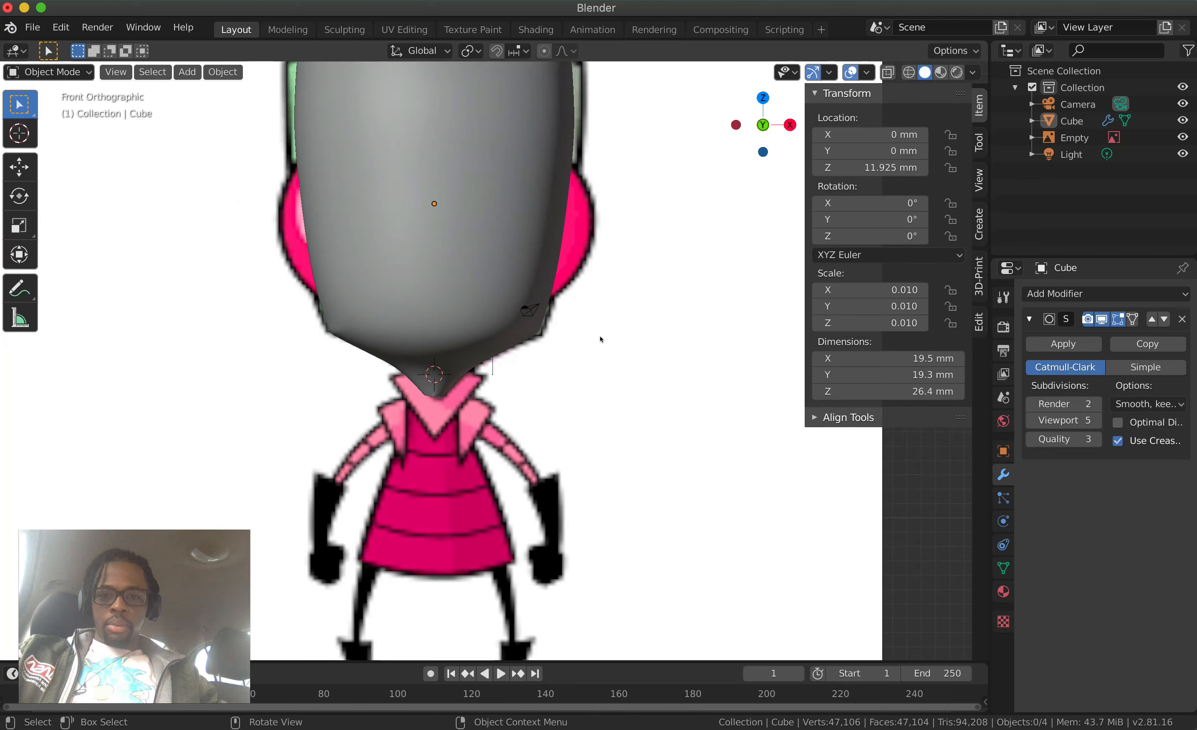
Set the mean crease of the two jaw side edges to 0.8 in Edit Mode
key(Tab)
scroll(597, 334, right, 4)
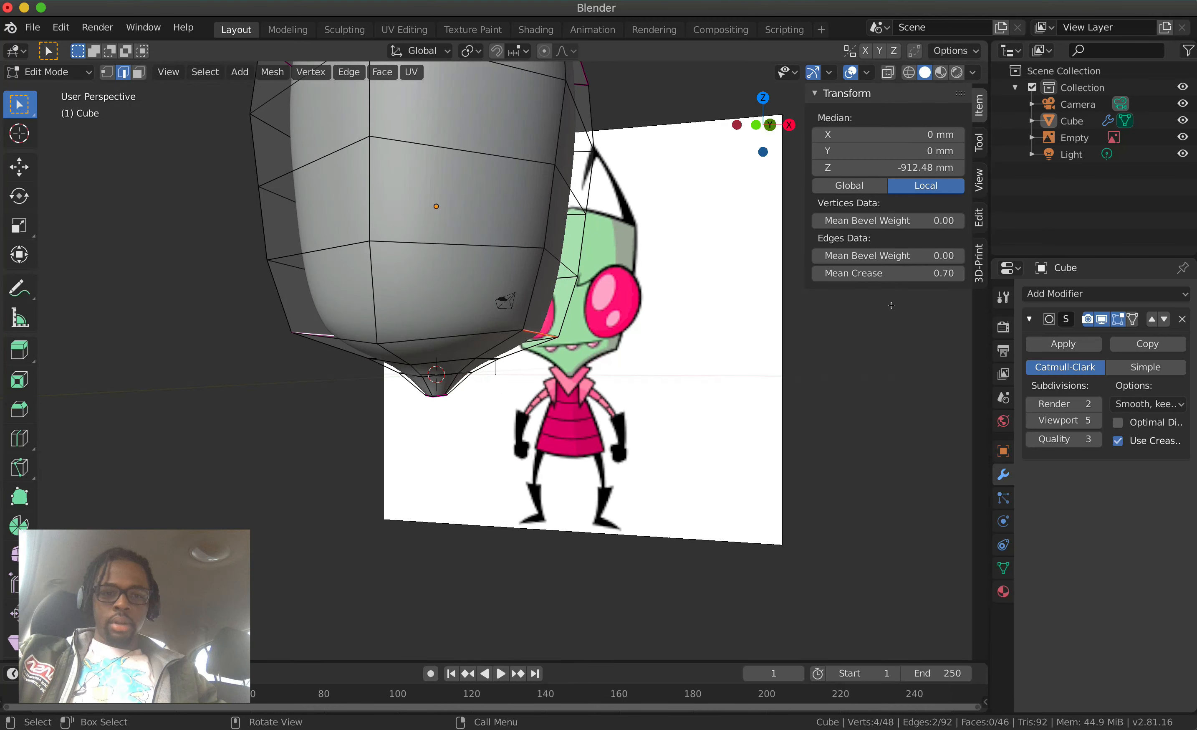
click(907, 273)
text(.)
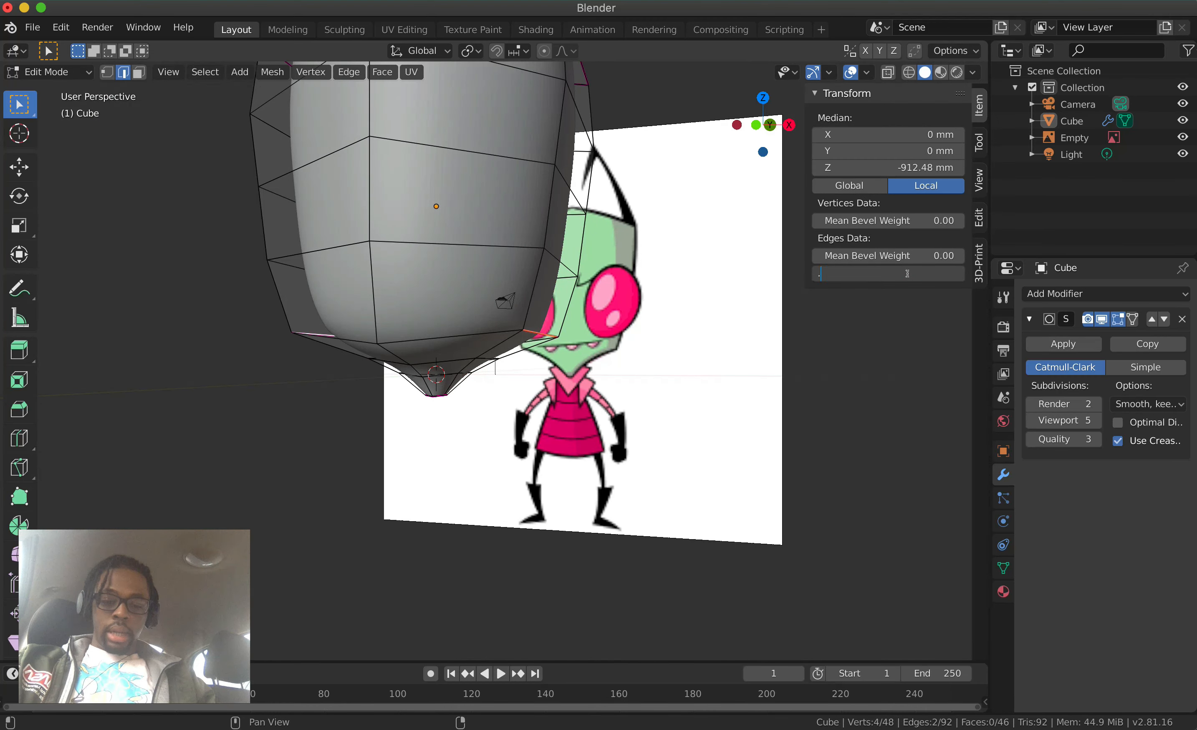
text(8)
key(Return)
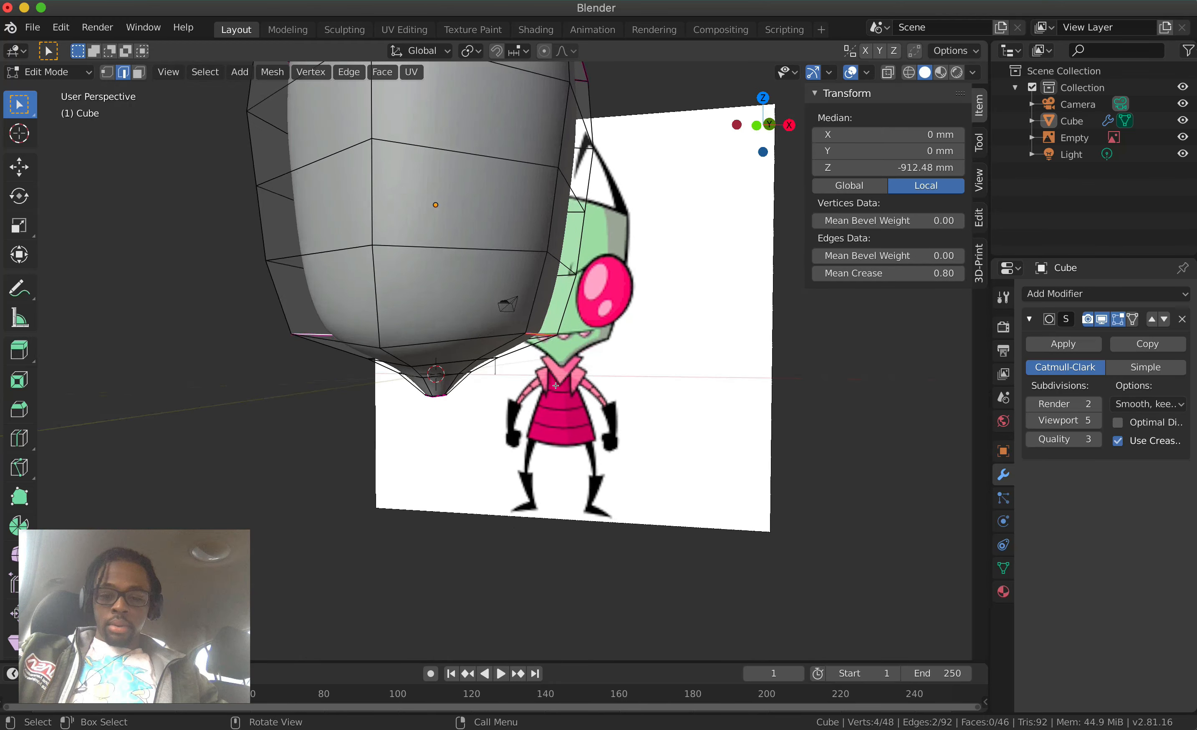
Inspect the creased jaw and the whole head in Object Mode from the front, below, above and both sides
key(KP_1)
key(Tab)
scroll(559, 391, left, 10)
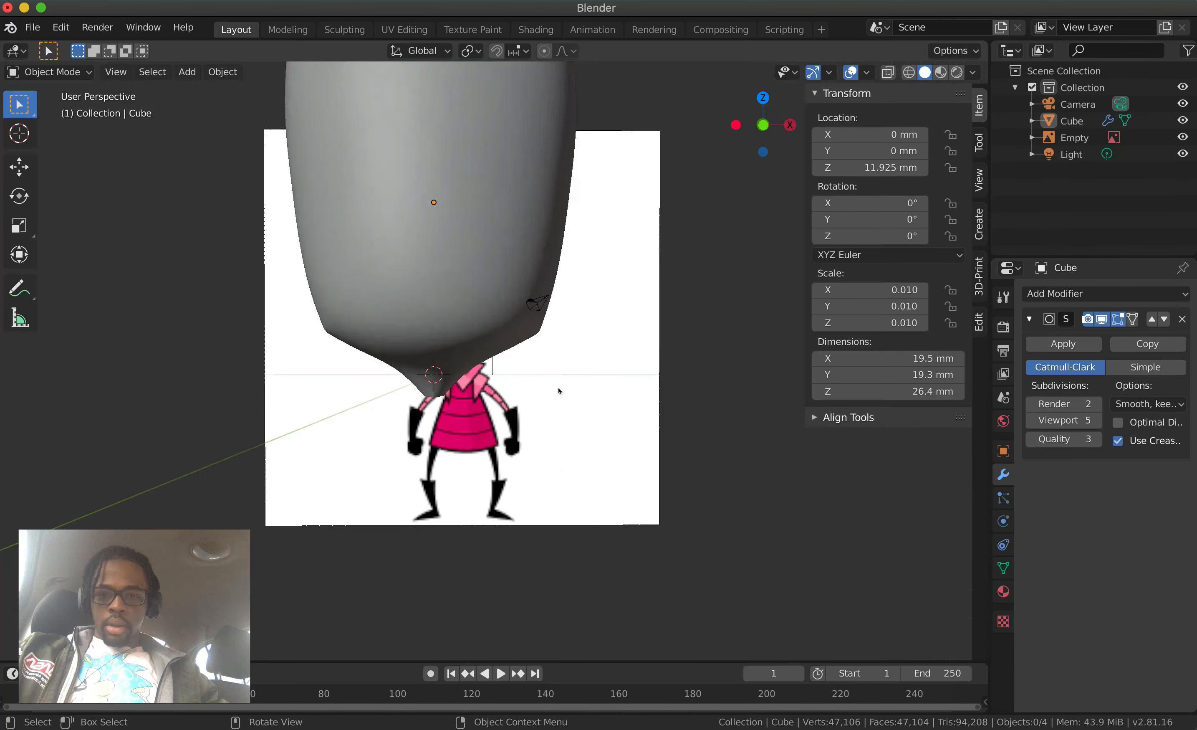
scroll(558, 390, right, 10)
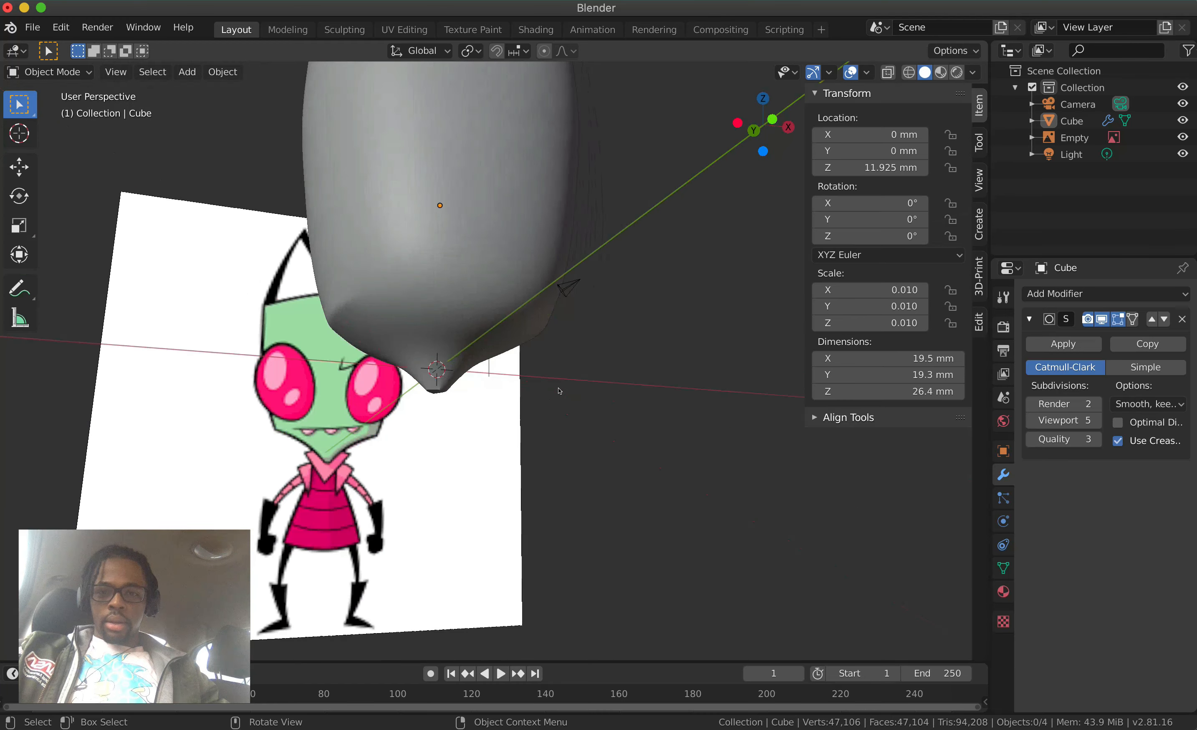
key(KP_1)
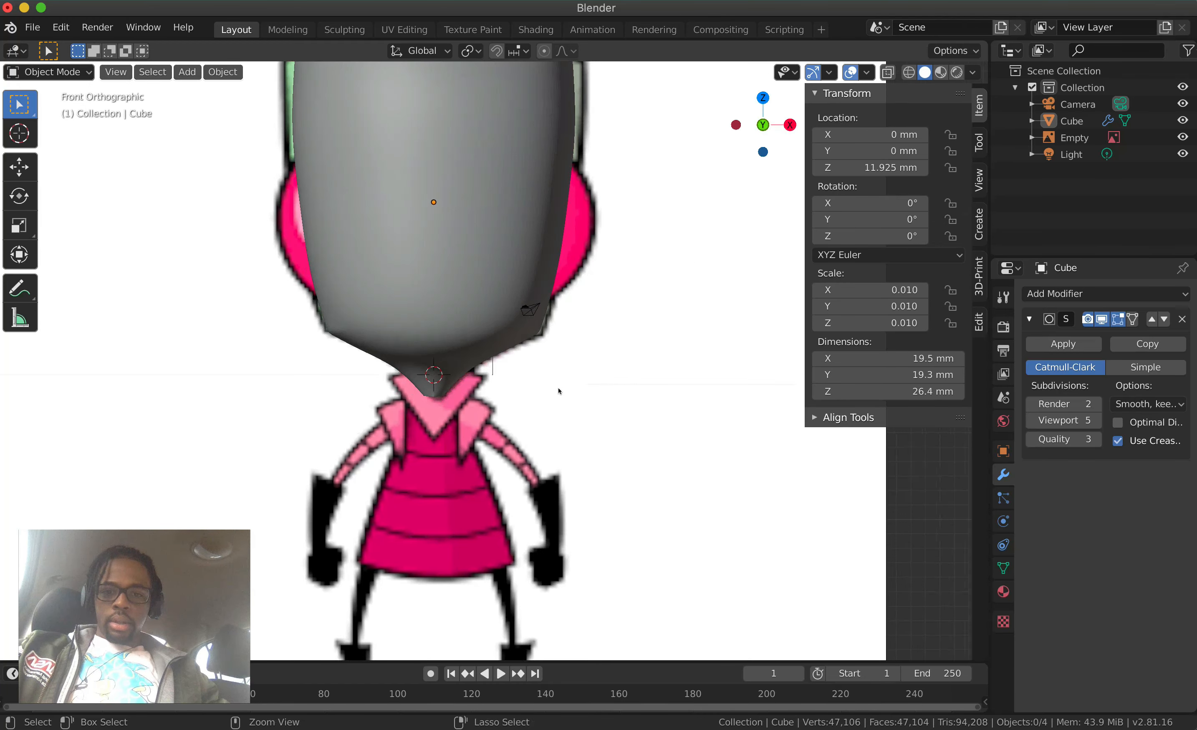
ctrl+scroll(559, 390, up, 5)
ctrl+scroll(558, 390, down, 7)
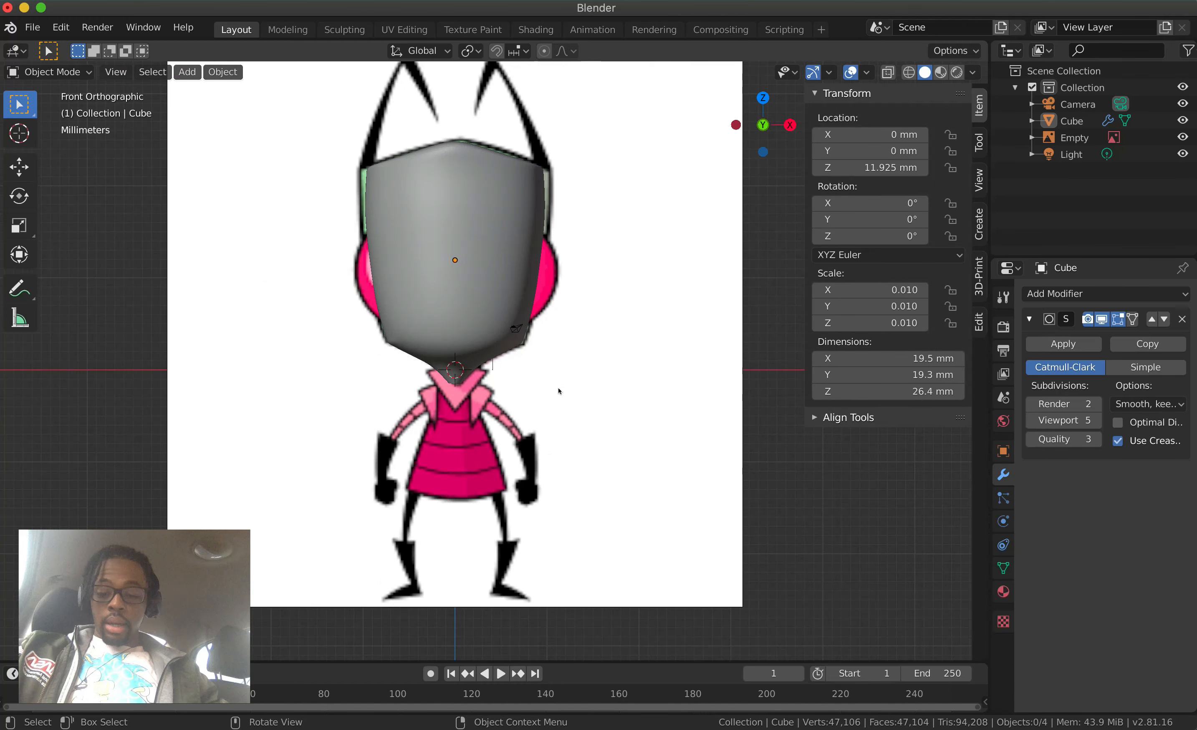
scroll(553, 329, right, 10)
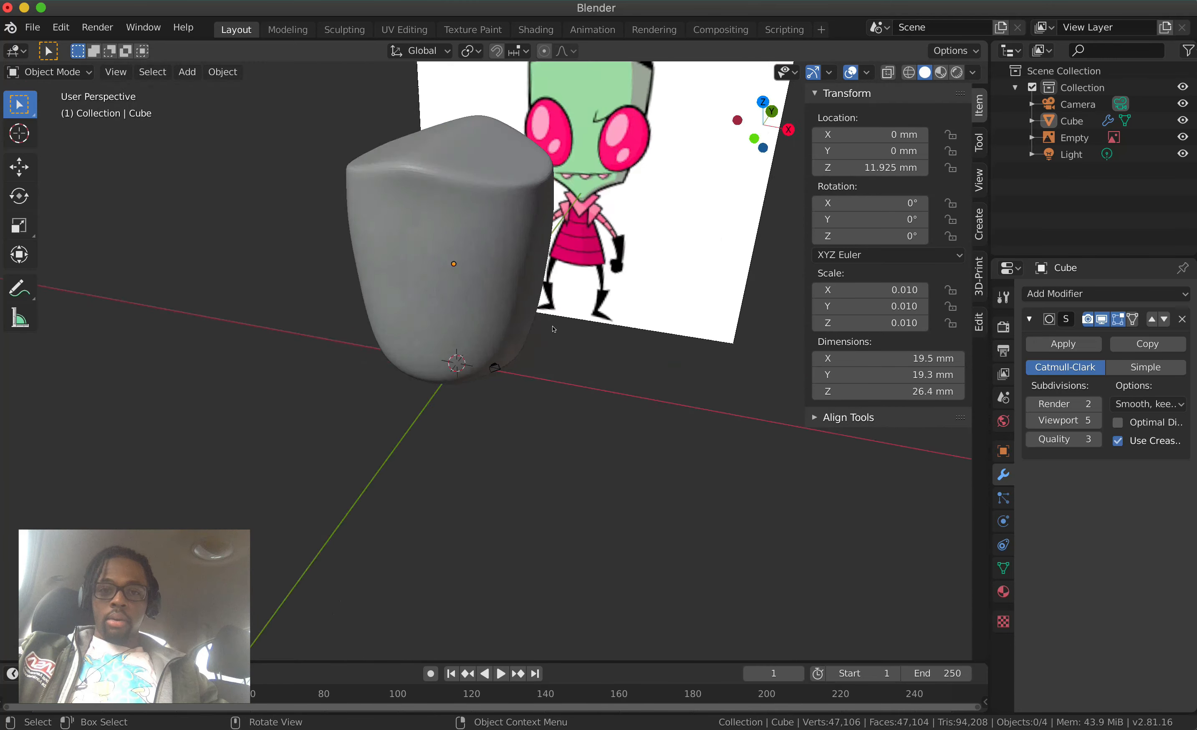
scroll(553, 329, left, 15)
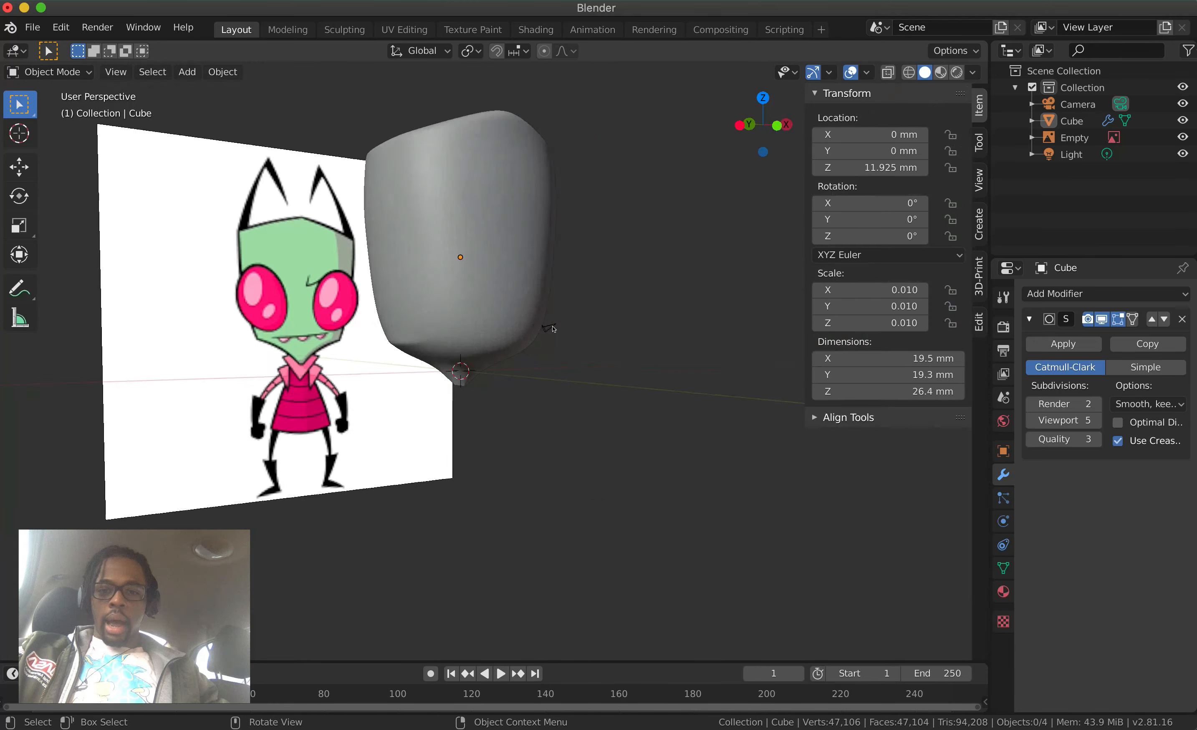
scroll(554, 328, right, 20)
scroll(553, 328, left, 4)
scroll(553, 329, left, 12)
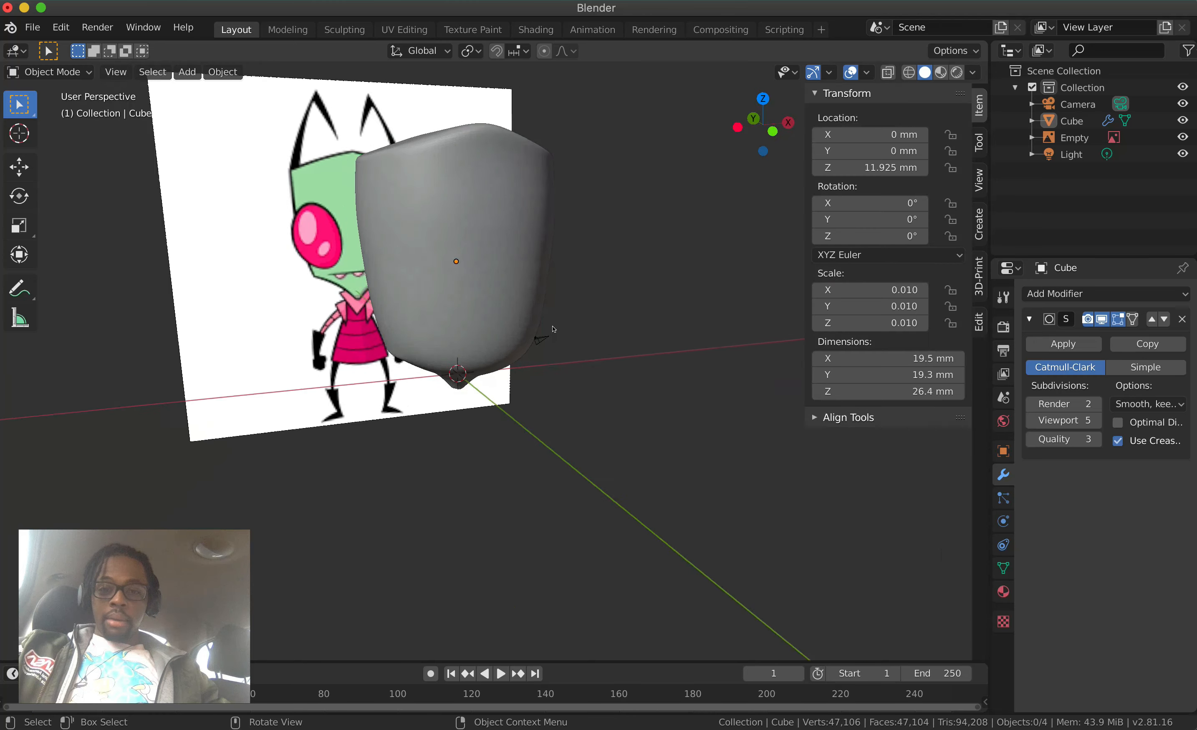
scroll(553, 329, up, 8)
scroll(554, 329, down, 8)
scroll(553, 329, right, 14)
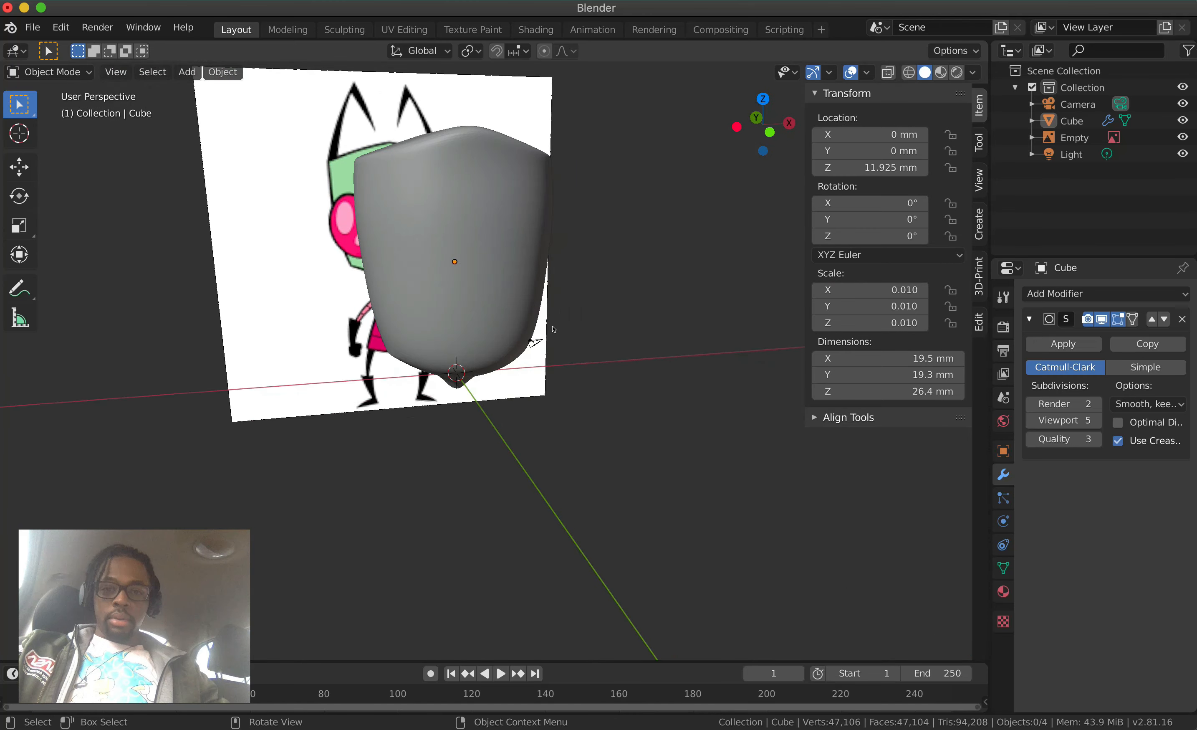
scroll(553, 329, up, 10)
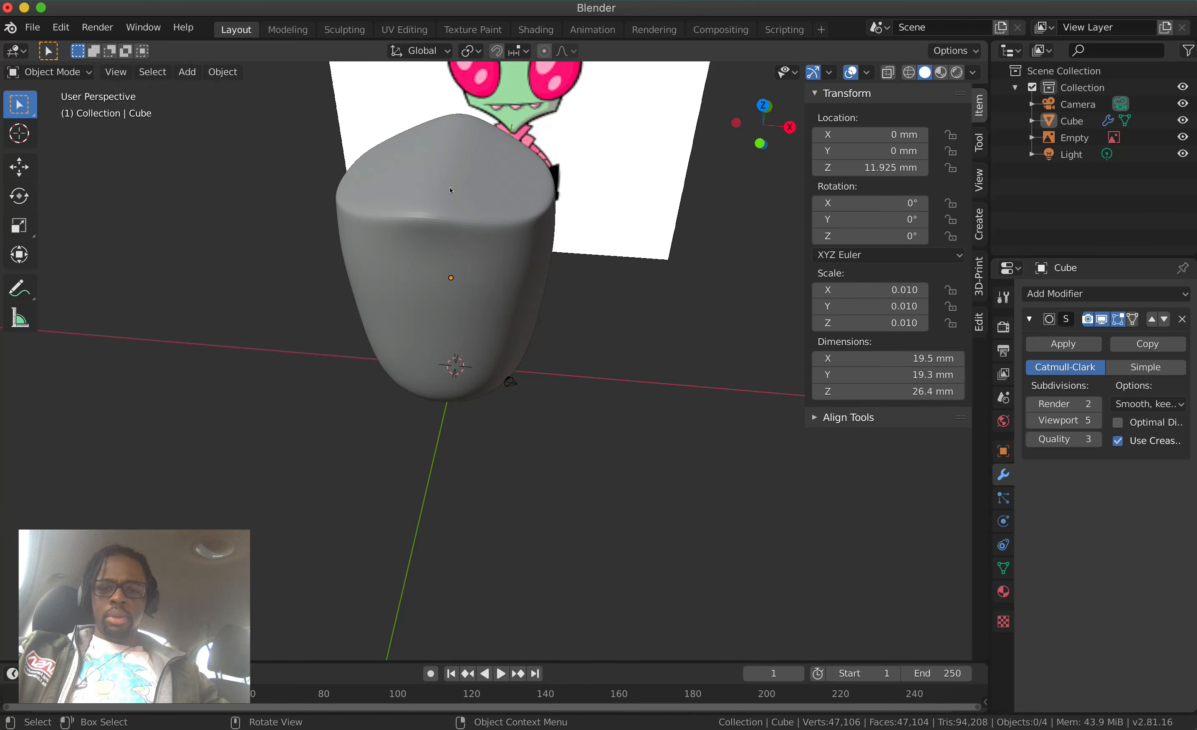
scroll(450, 191, down, 10)
Compare the head's outline and jaw corners with the reference image in the front orthographic view
key(KP_1)
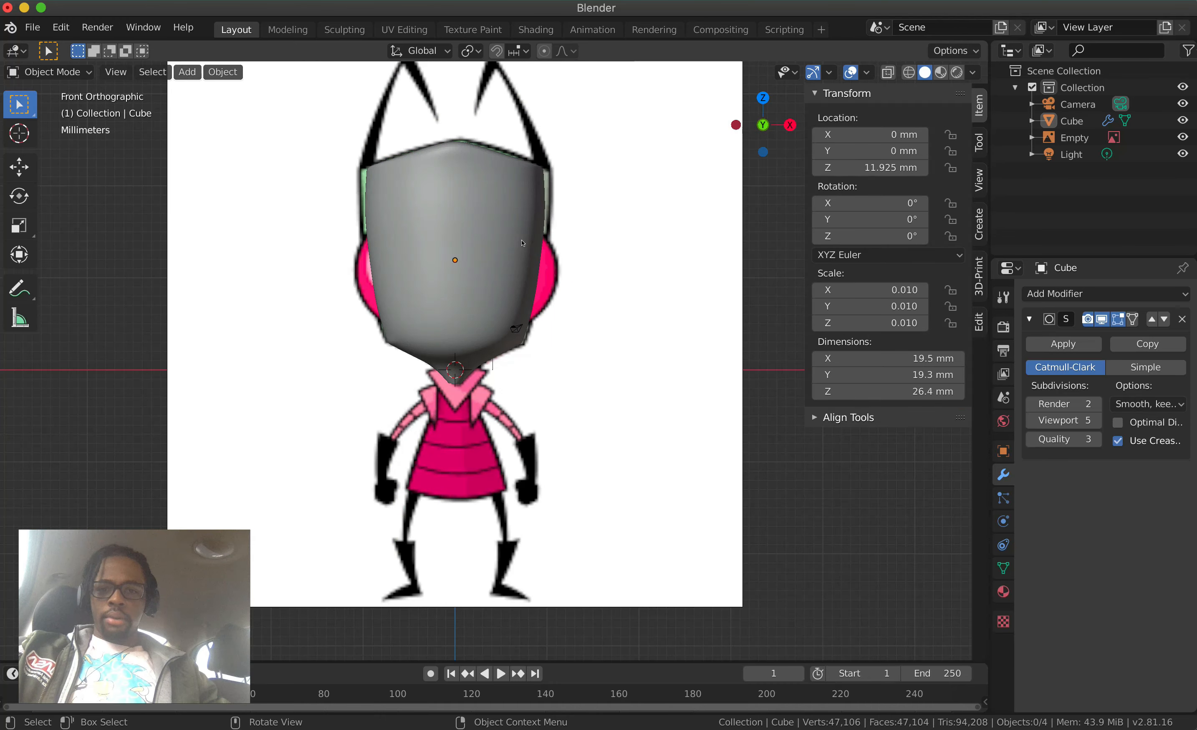
ctrl+scroll(513, 279, down, 6)
ctrl+scroll(514, 278, up, 5)
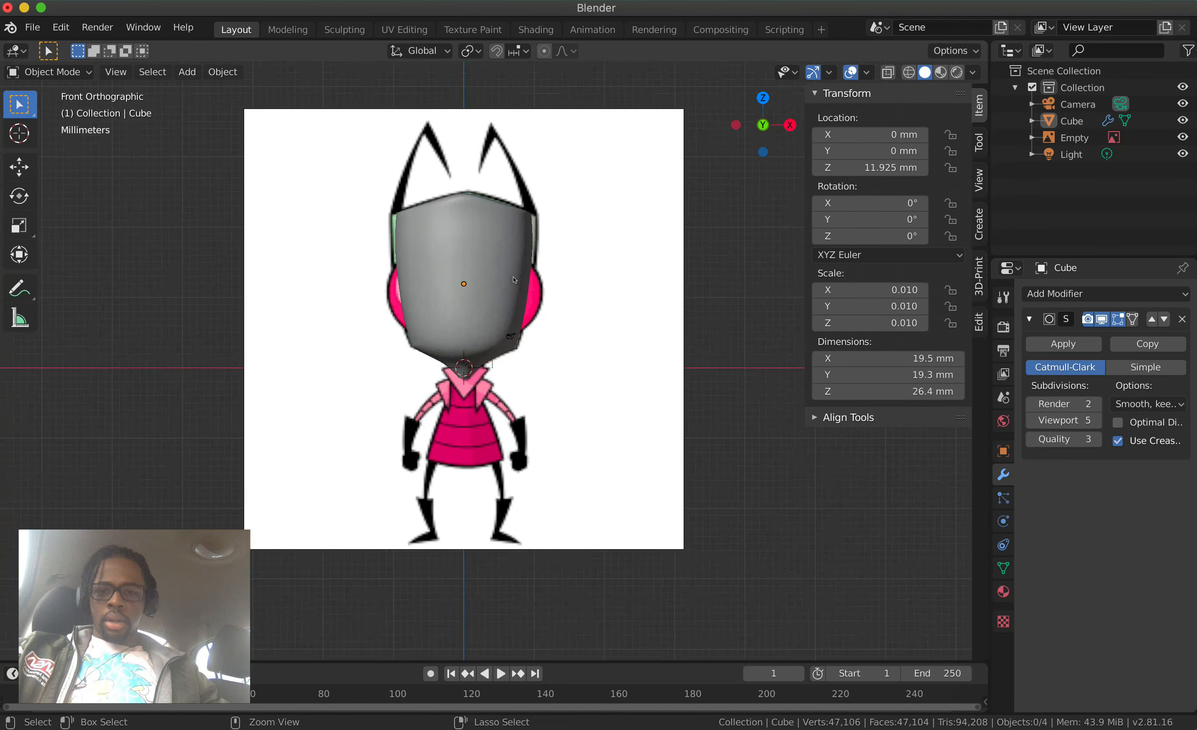
ctrl+scroll(492, 365, up, 5)
scroll(530, 339, right, 9)
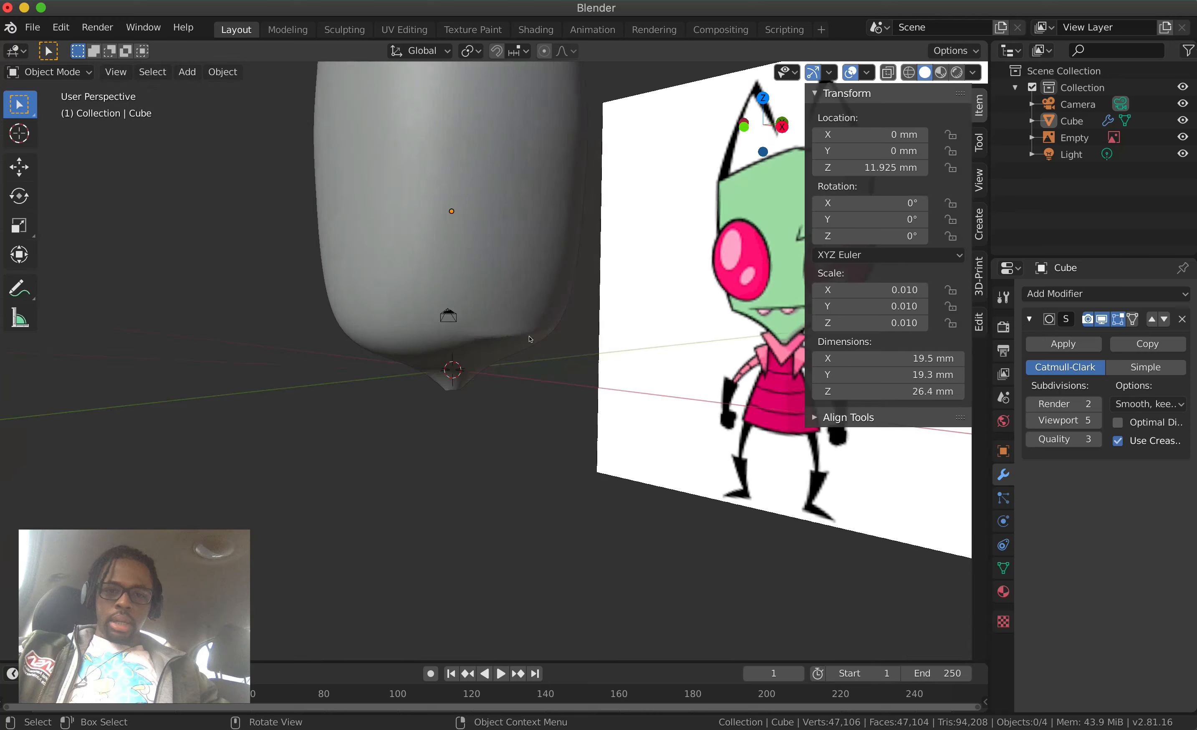
scroll(530, 339, right, 4)
scroll(530, 340, left, 8)
key(KP_1)
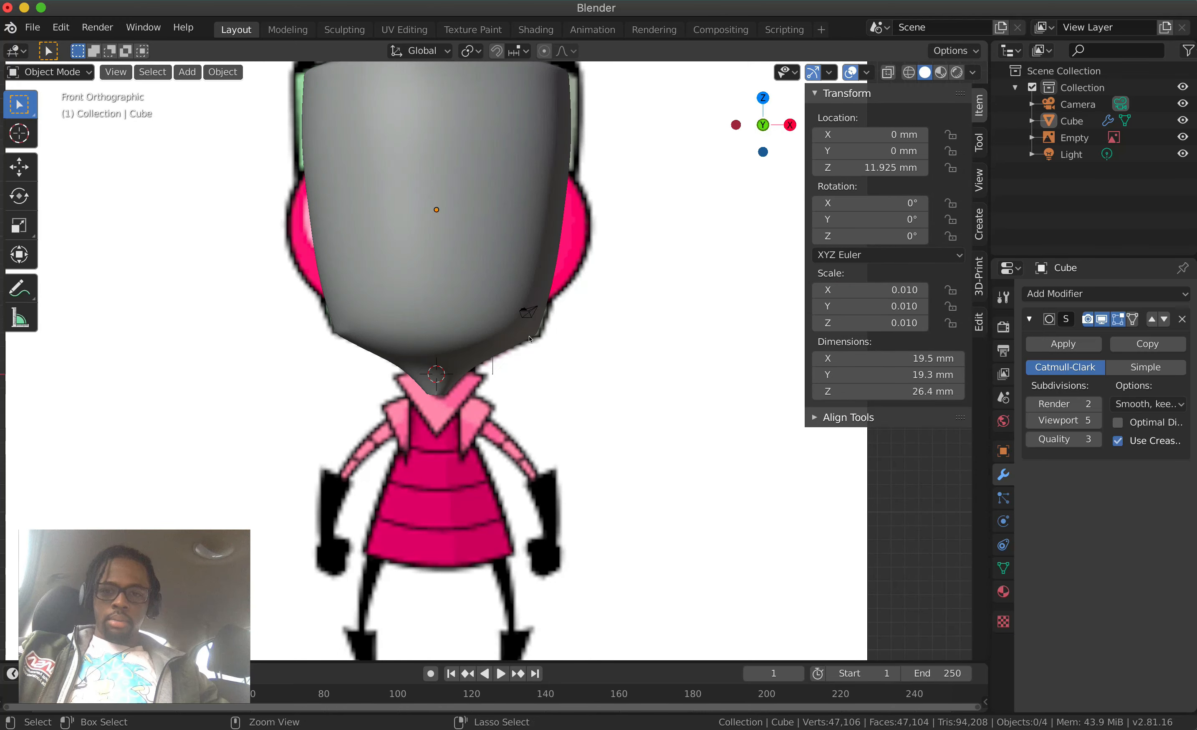
scroll(529, 339, down, 5)
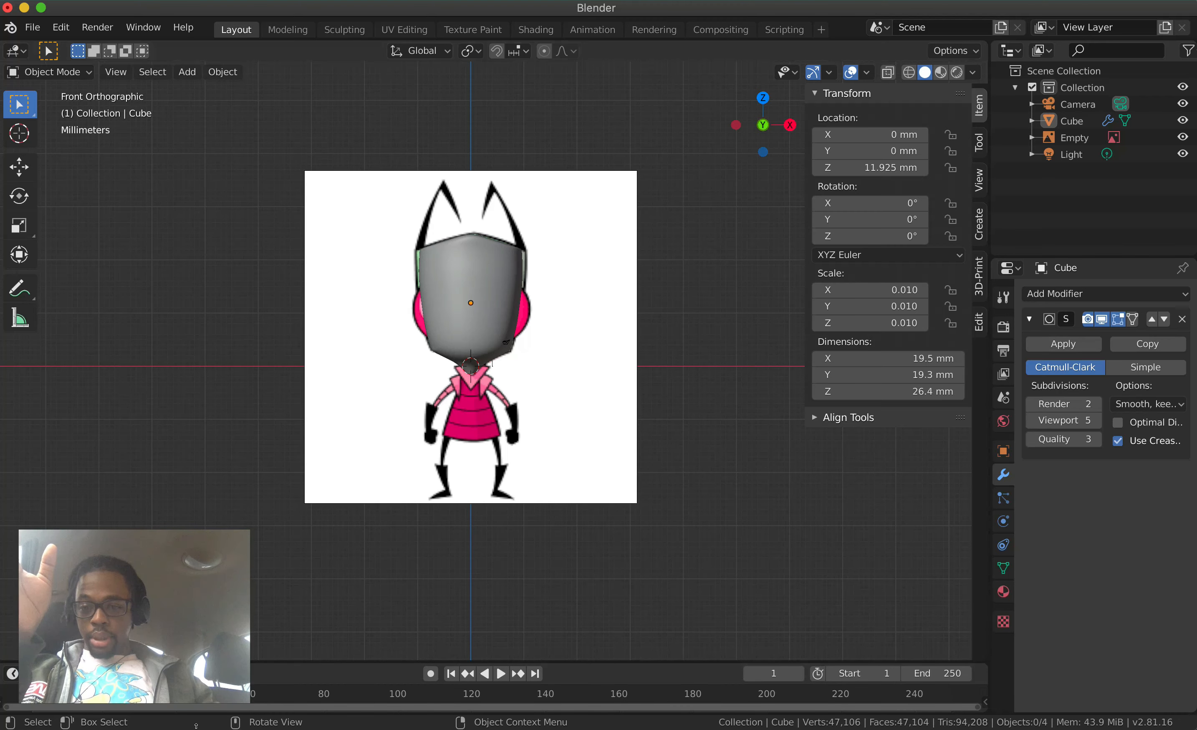
drag(153, 552, 117, 599)
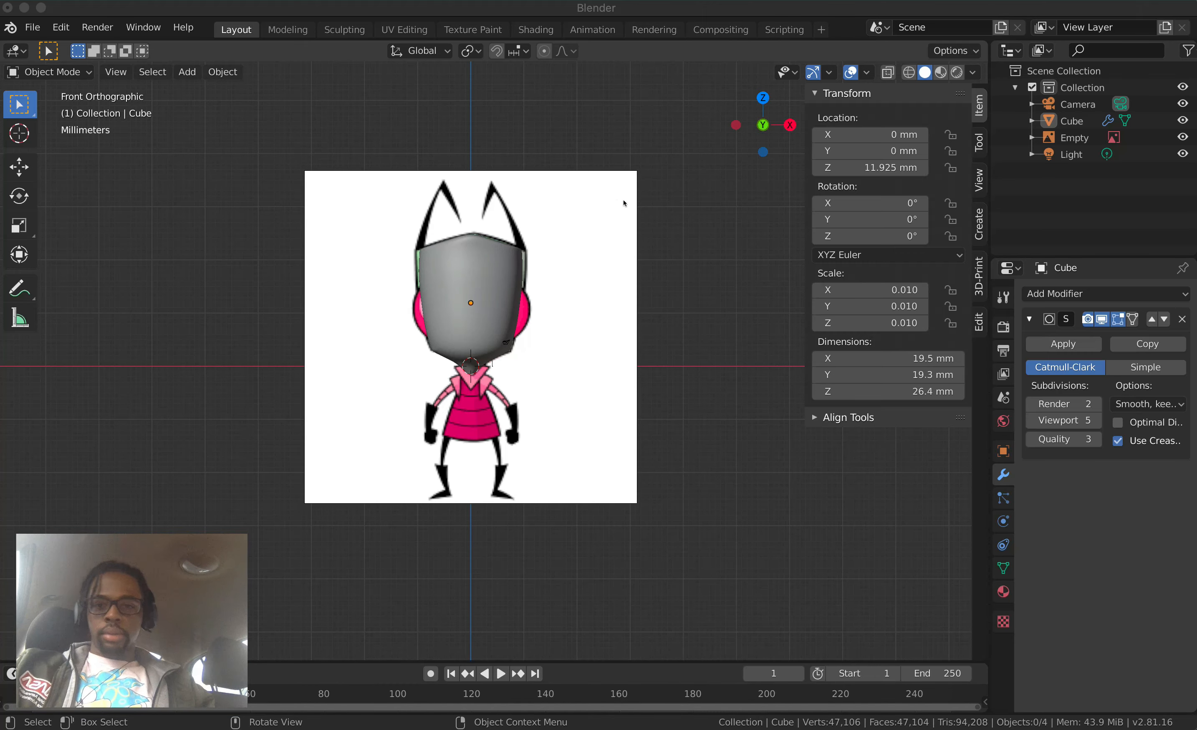
key(super+s)
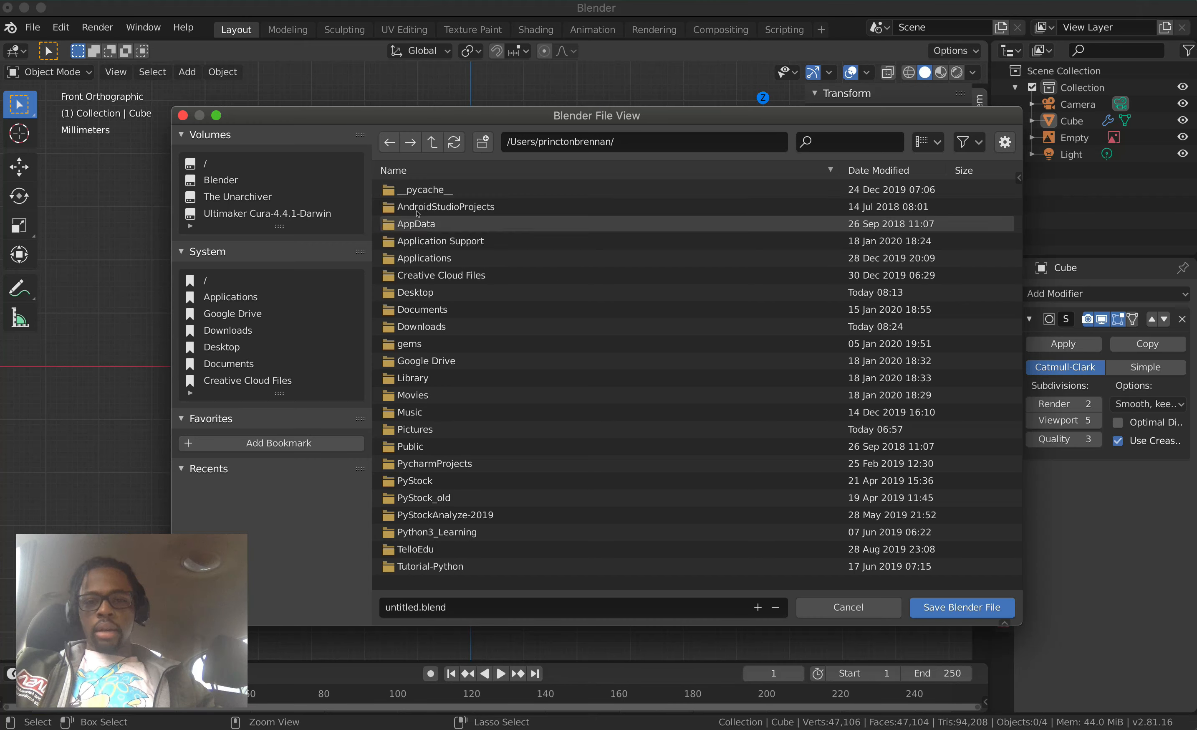
click(183, 116)
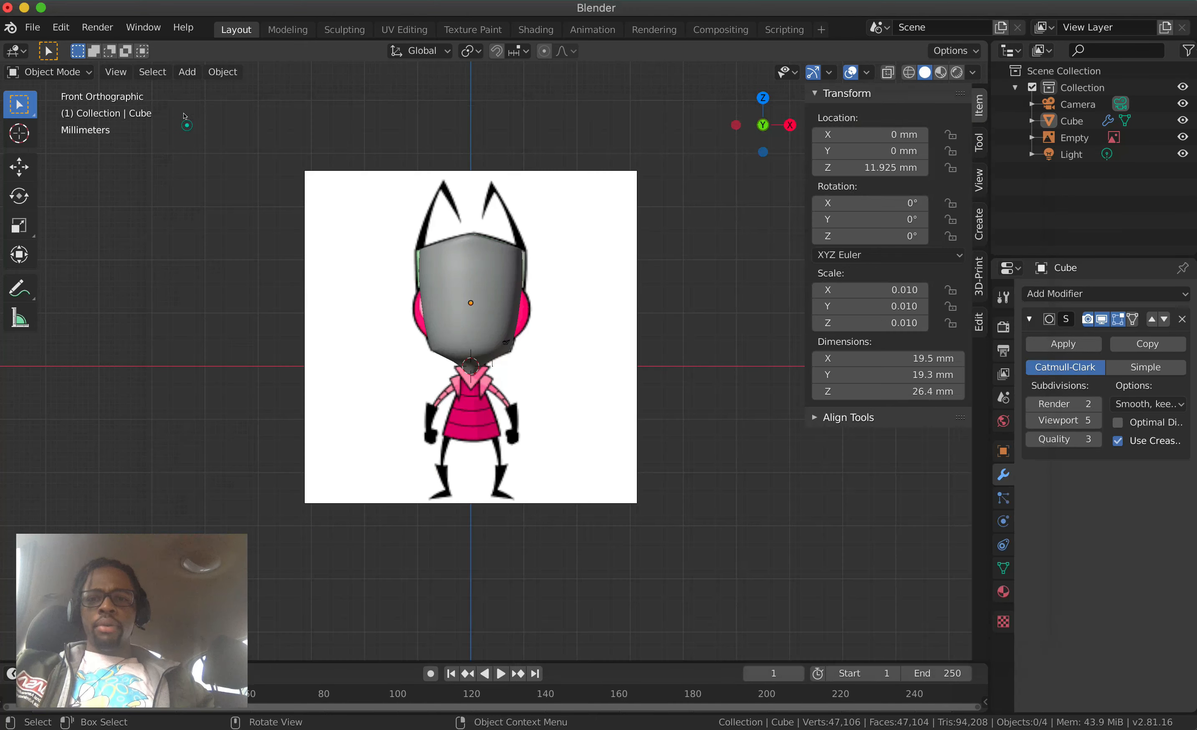